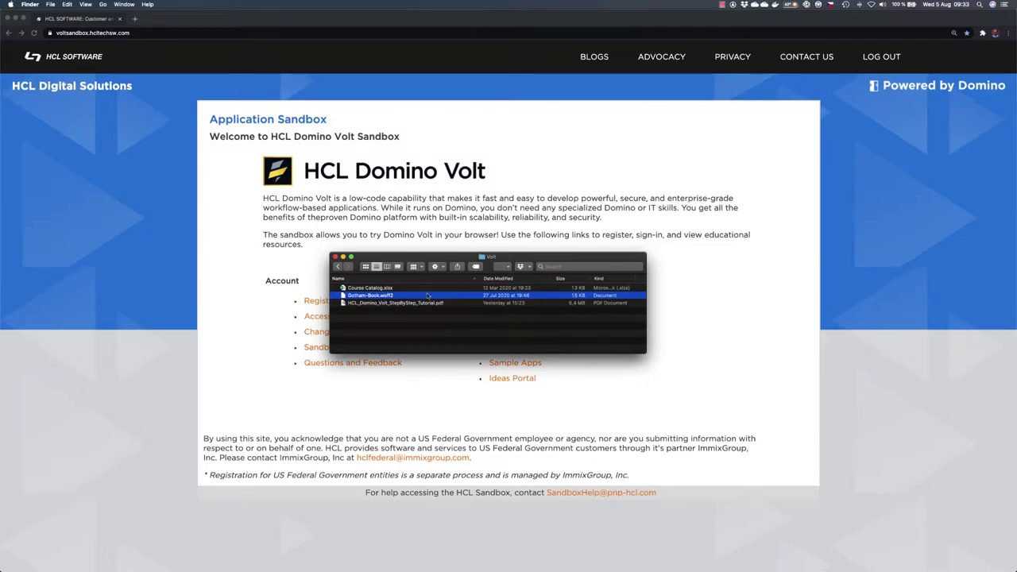
# Step: Leave Finder and bring the Chrome window with the Volt sandbox welcome page to the front
pyautogui.click(223, 277)
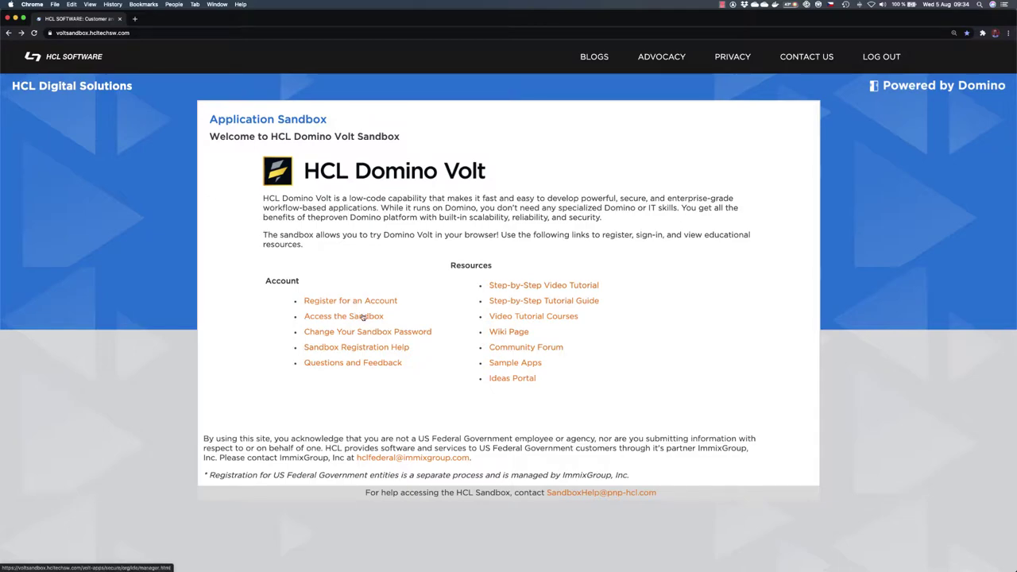
# Step: Follow the 'Access the Sandbox' link into the Volt application manager
pyautogui.click(361, 316)
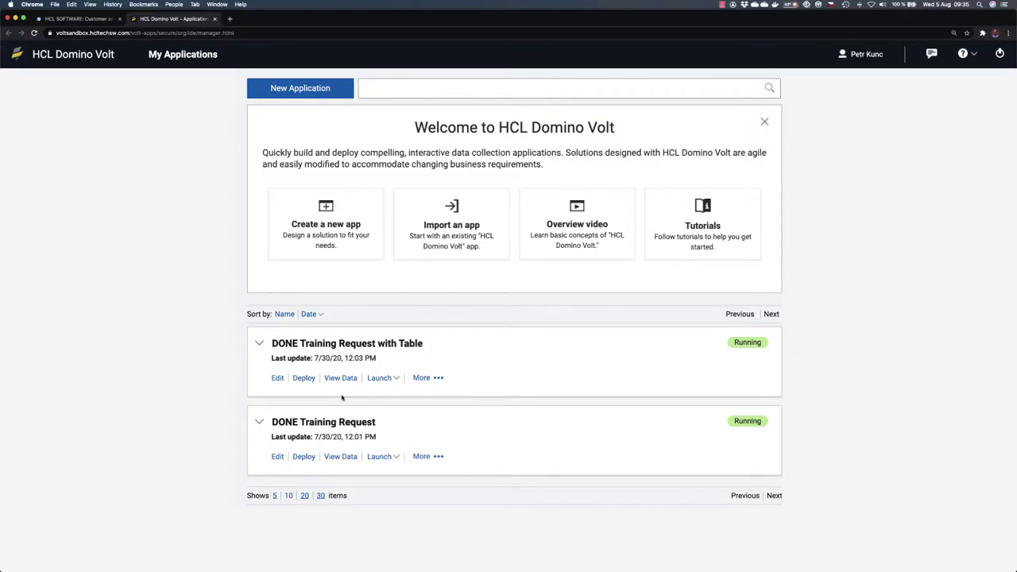
pyautogui.click(377, 378)
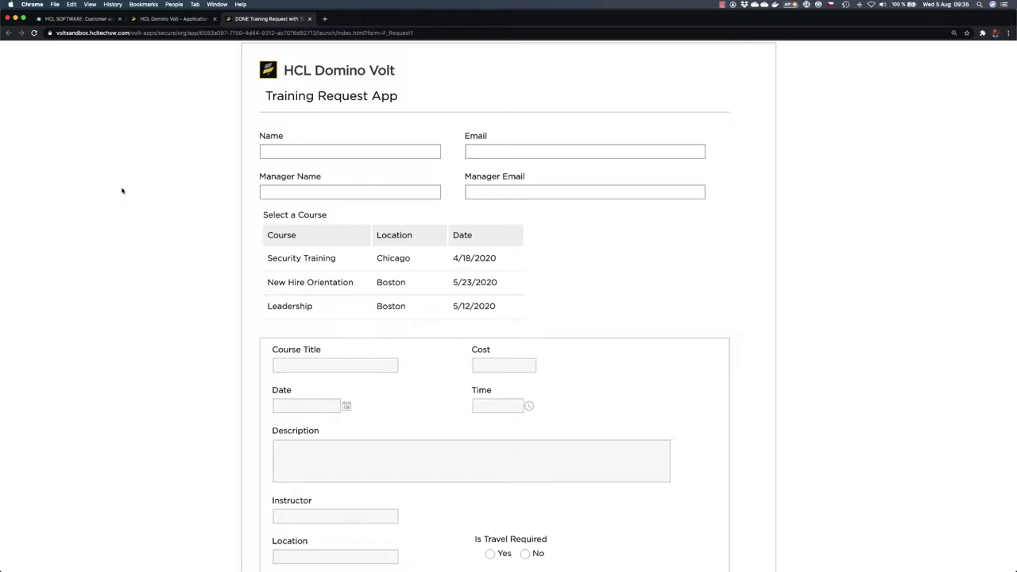
pyautogui.scroll(-1, 122, 191)
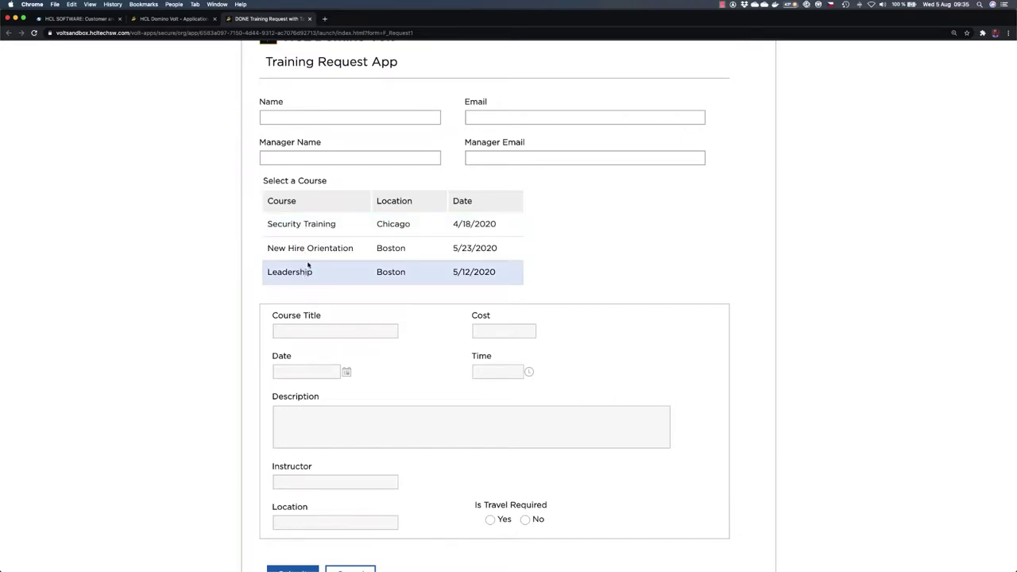
pyautogui.scroll(-1, 324, 255)
pyautogui.scroll(-3, 323, 255)
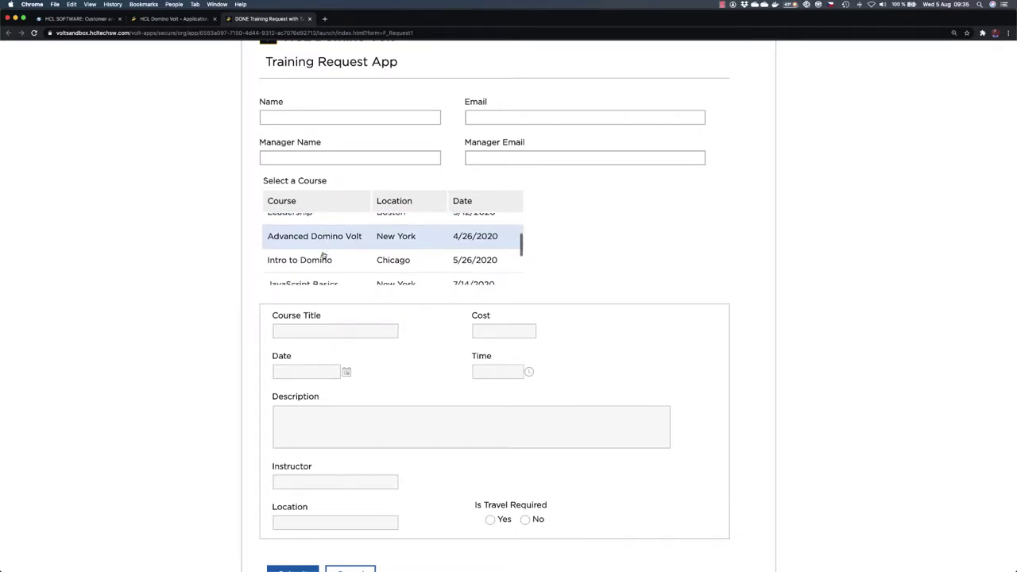
pyautogui.scroll(-1, 323, 255)
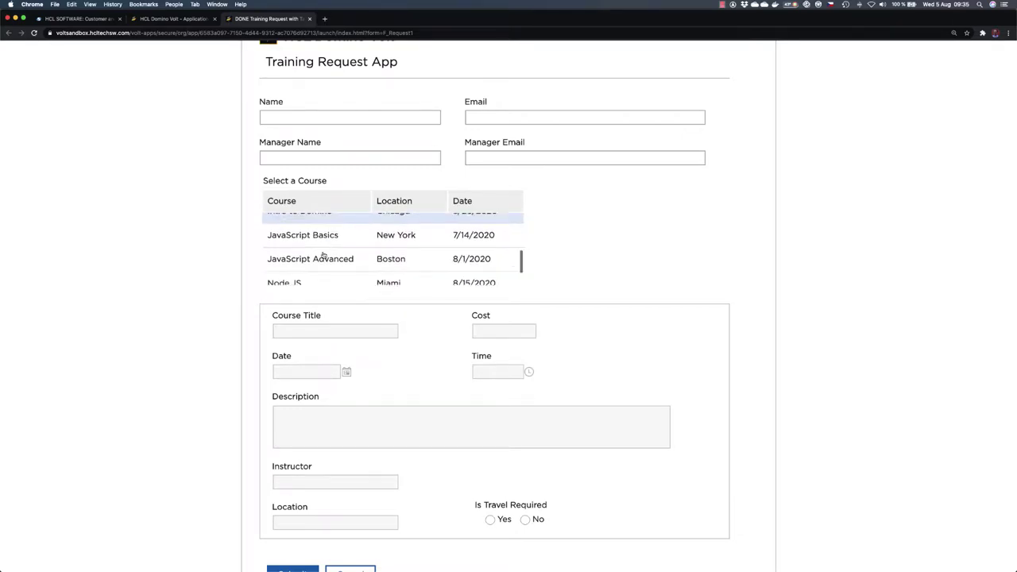
pyautogui.click(300, 257)
pyautogui.scroll(-1, 336, 322)
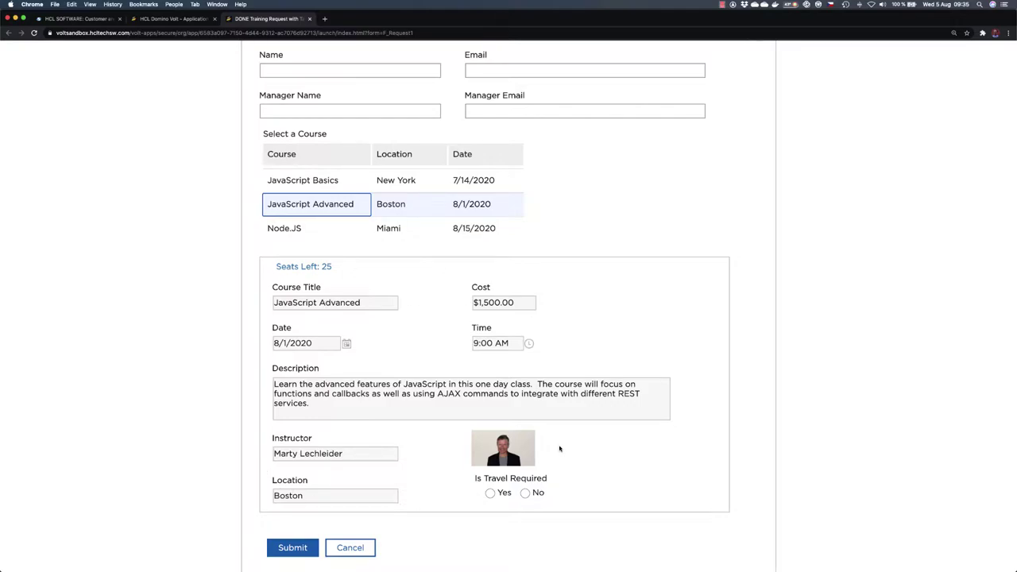
pyautogui.click(324, 229)
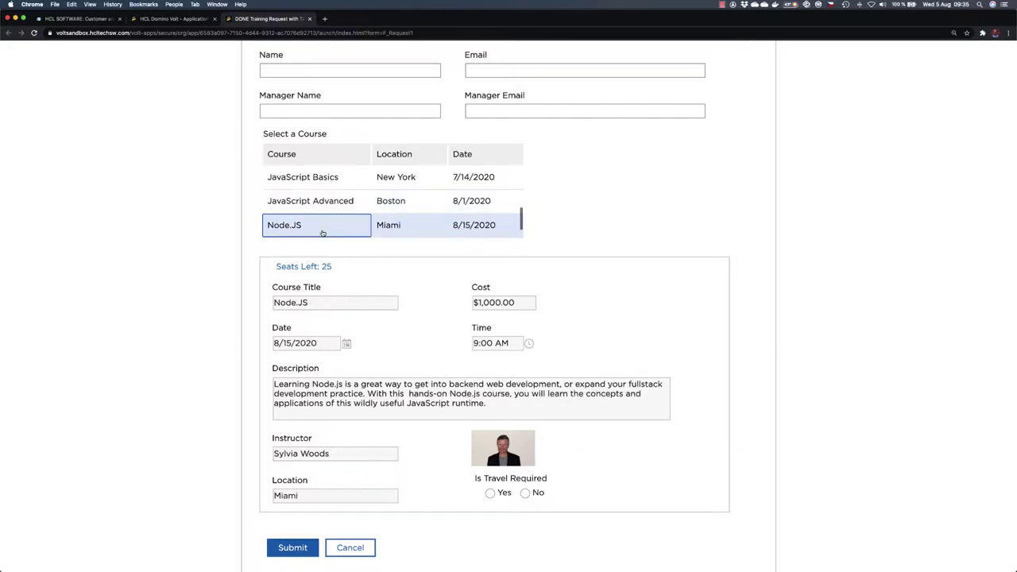
pyautogui.click(323, 180)
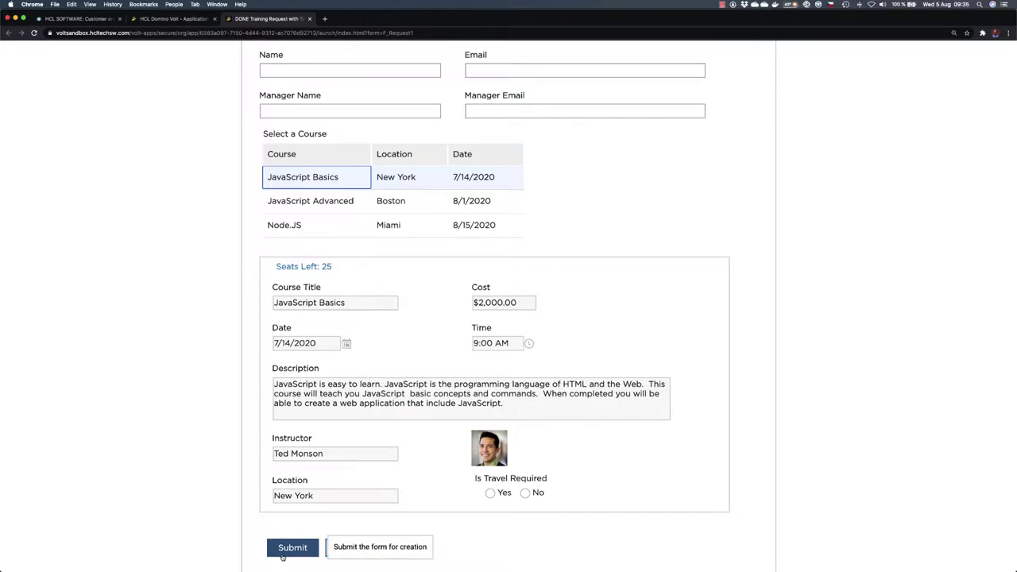
pyautogui.scroll(2, 222, 277)
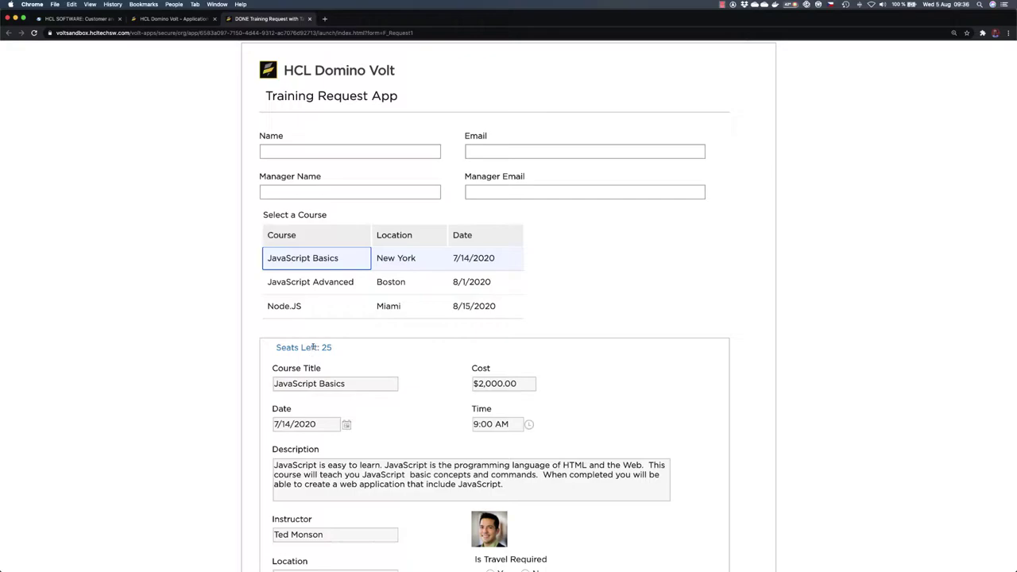
pyautogui.click(309, 19)
pyautogui.click(578, 185)
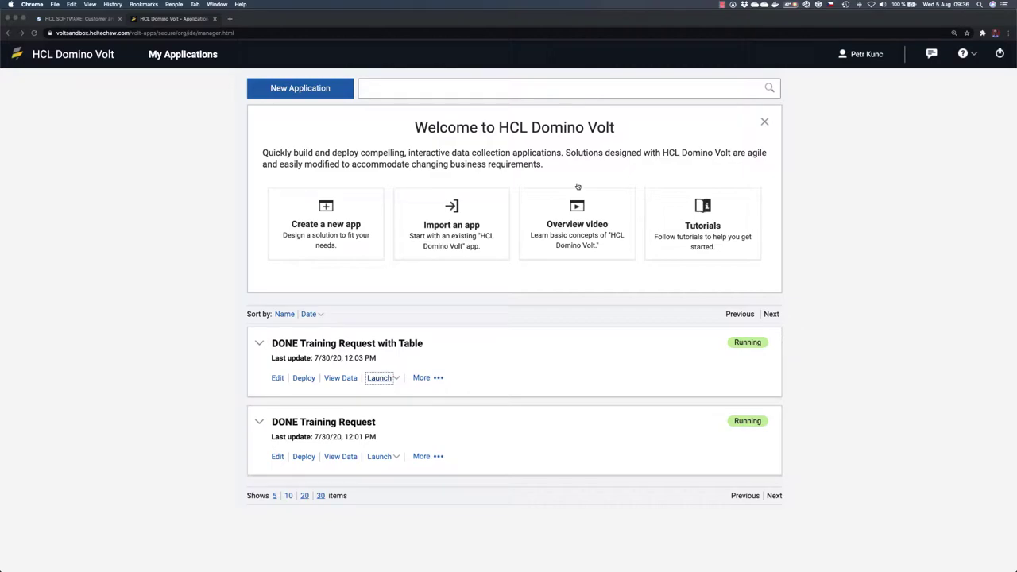
pyautogui.press('super+Tab')
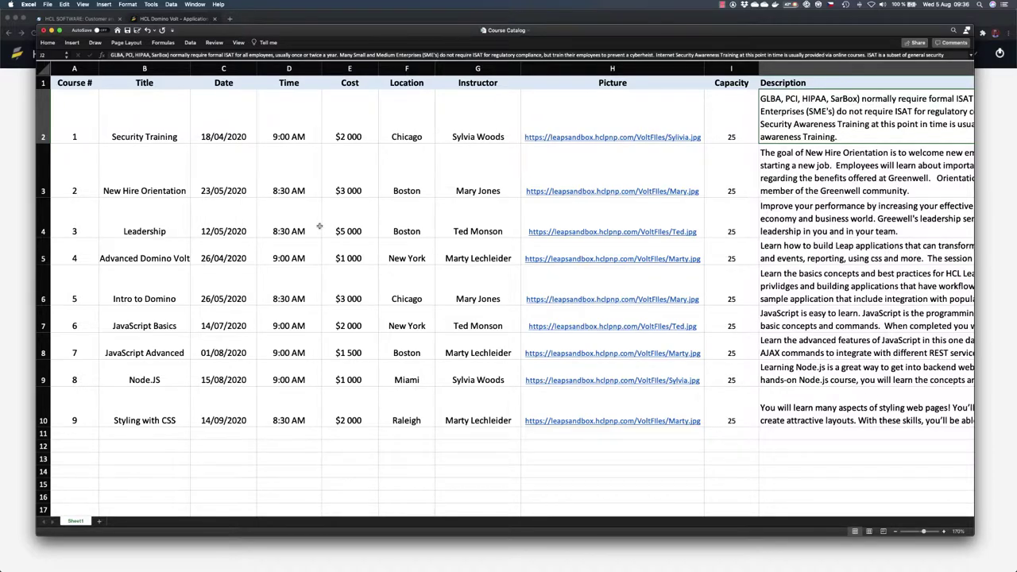
pyautogui.click(146, 128)
pyautogui.click(216, 119)
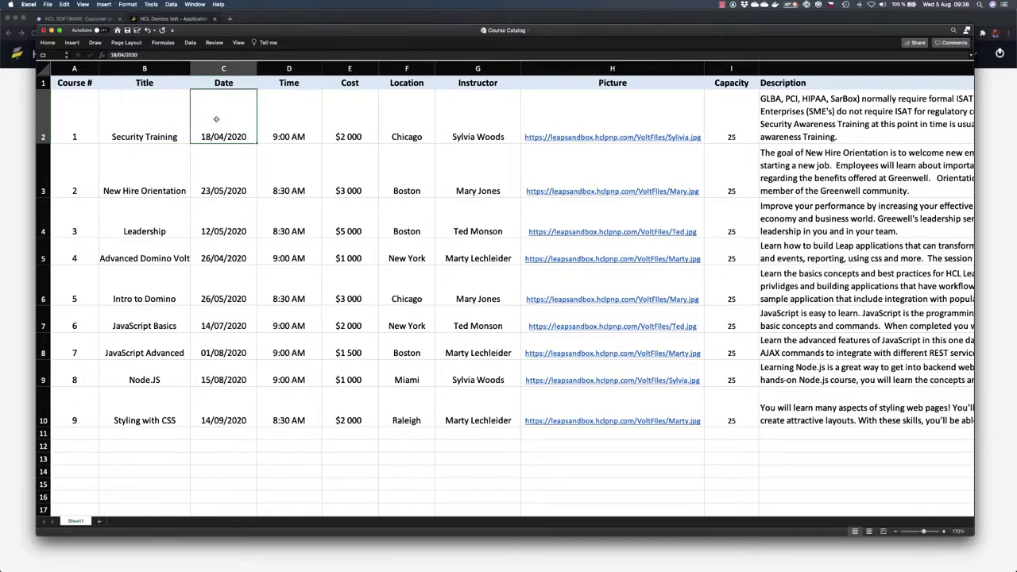
pyautogui.click(294, 117)
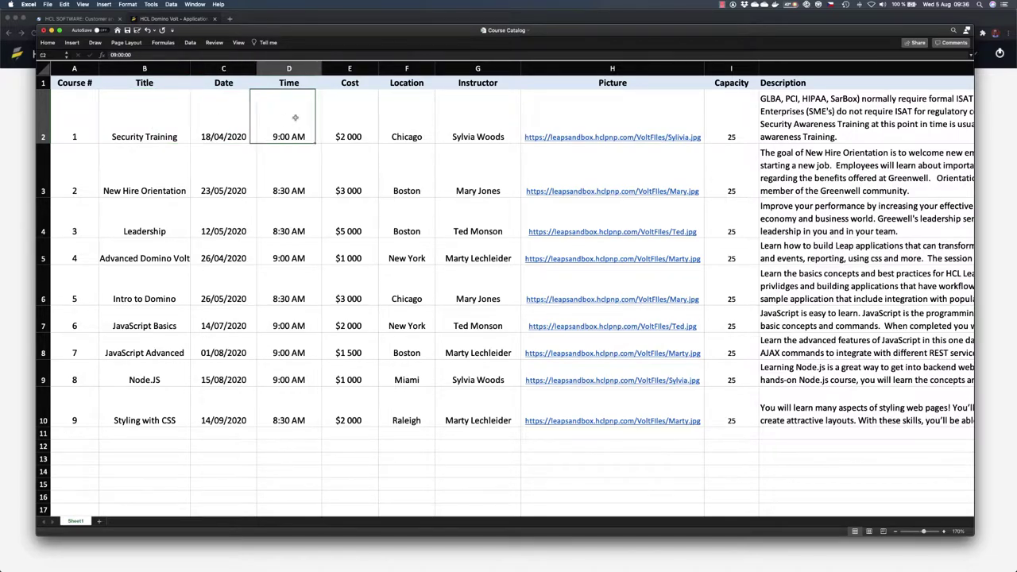
pyautogui.click(332, 114)
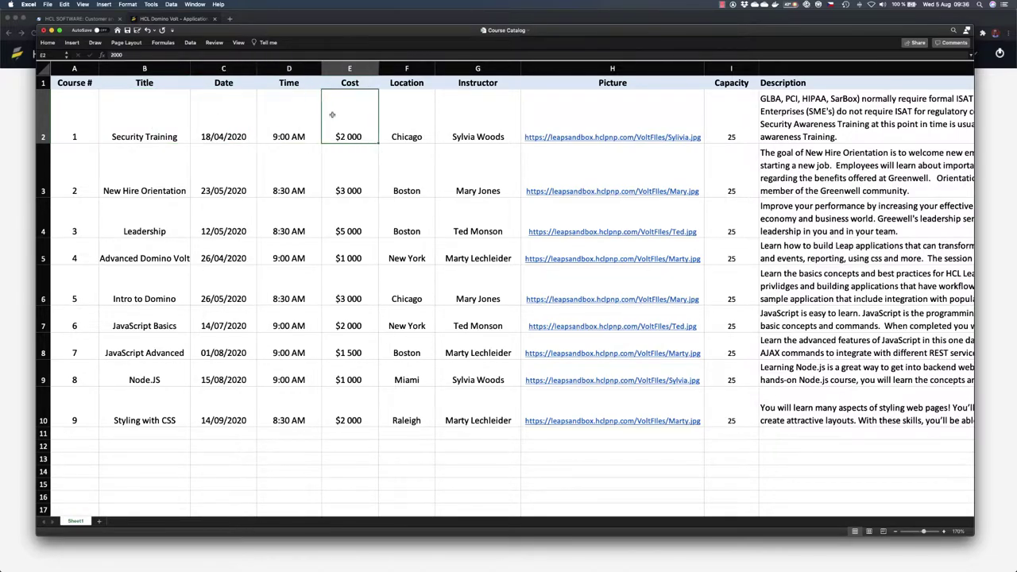
pyautogui.click(396, 118)
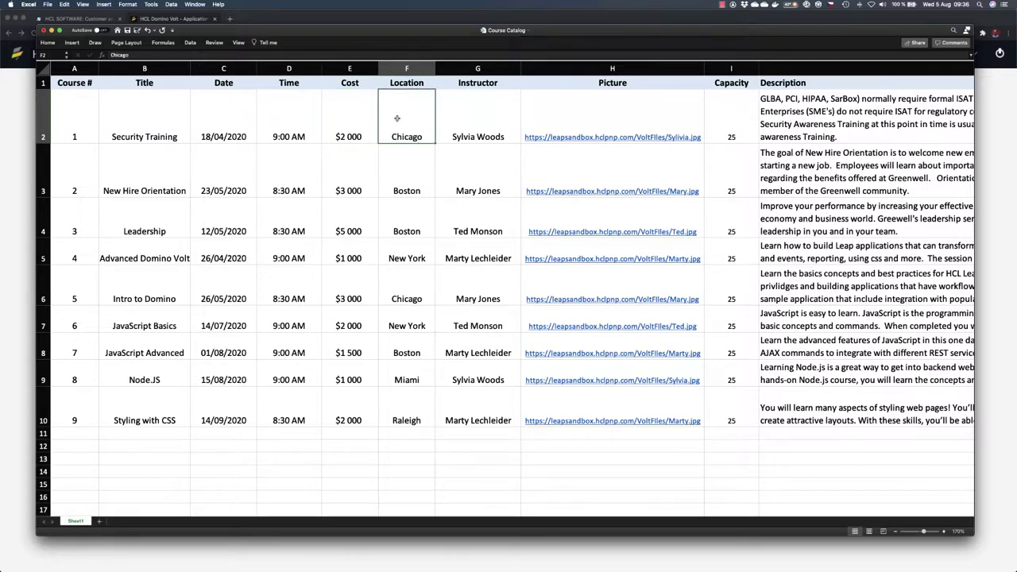
pyautogui.click(492, 109)
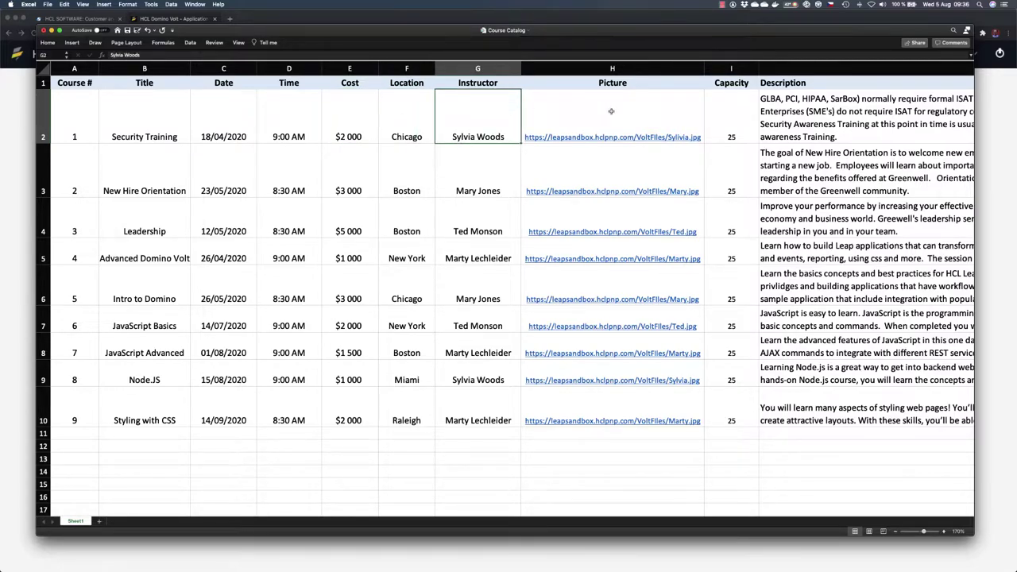
pyautogui.click(712, 116)
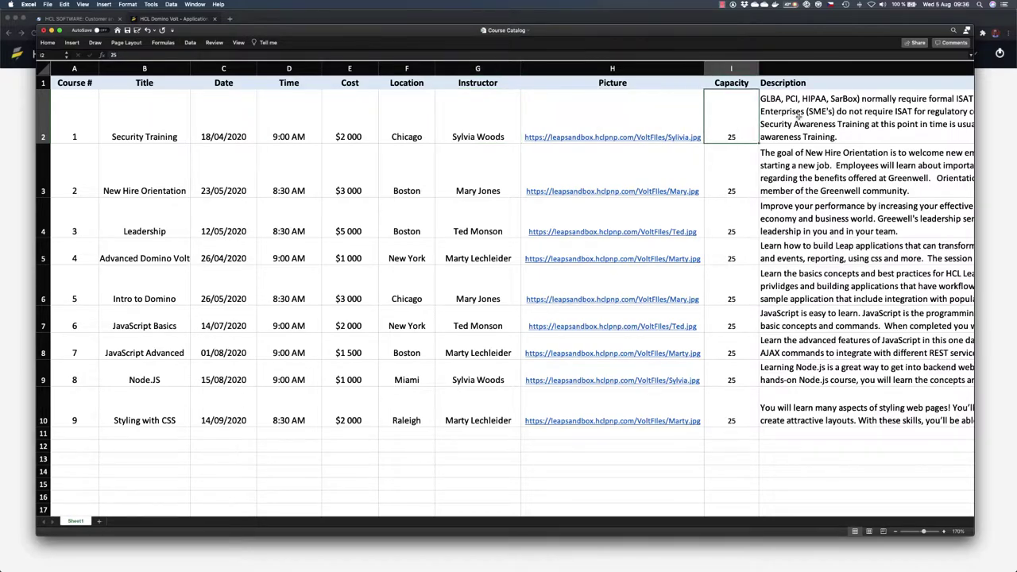
pyautogui.click(831, 120)
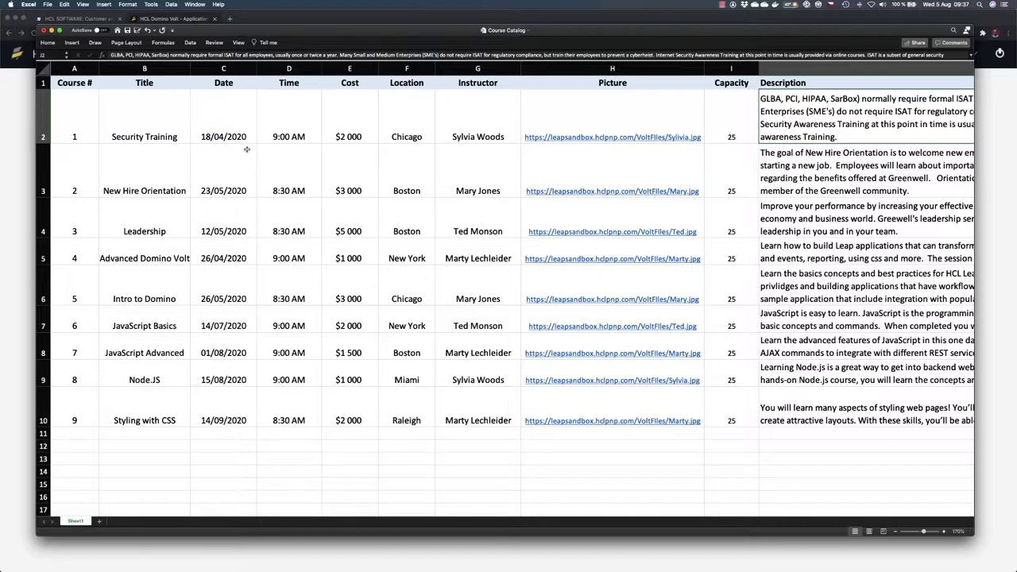
pyautogui.click(27, 127)
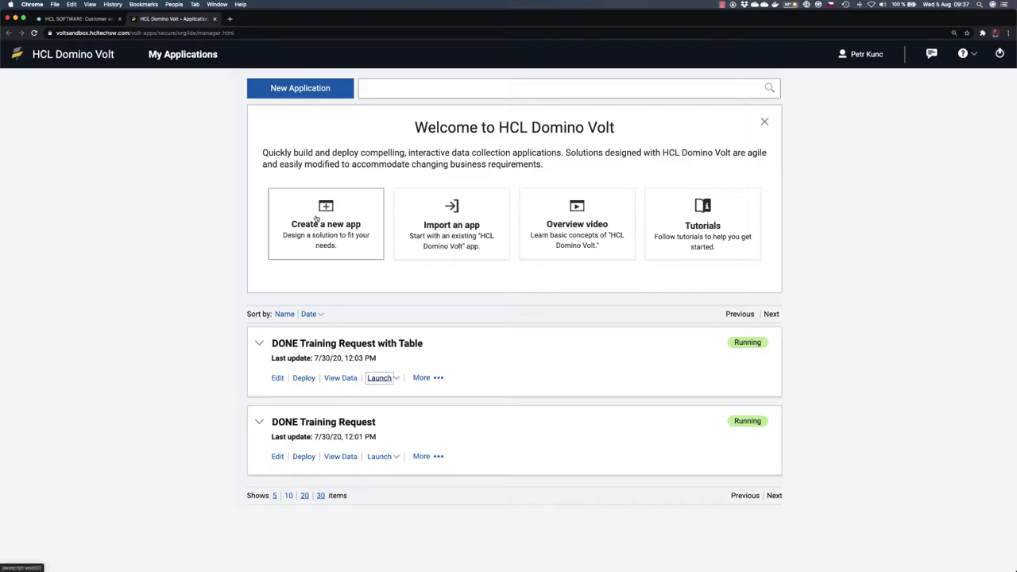
# Step: Start a new From Spreadsheet app and import Course Catalog.xlsx as its source
pyautogui.click(315, 218)
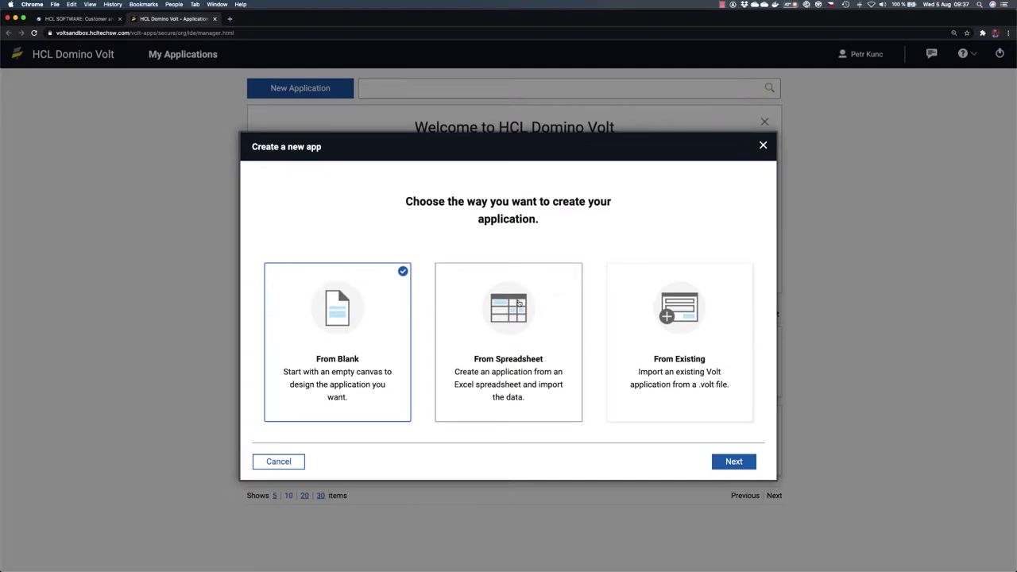
pyautogui.click(519, 303)
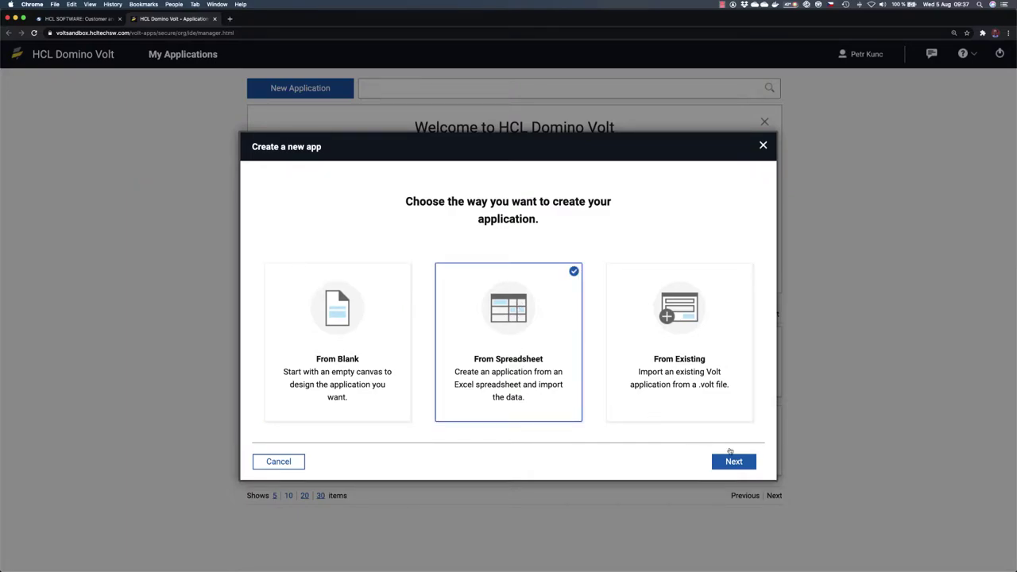
pyautogui.click(743, 461)
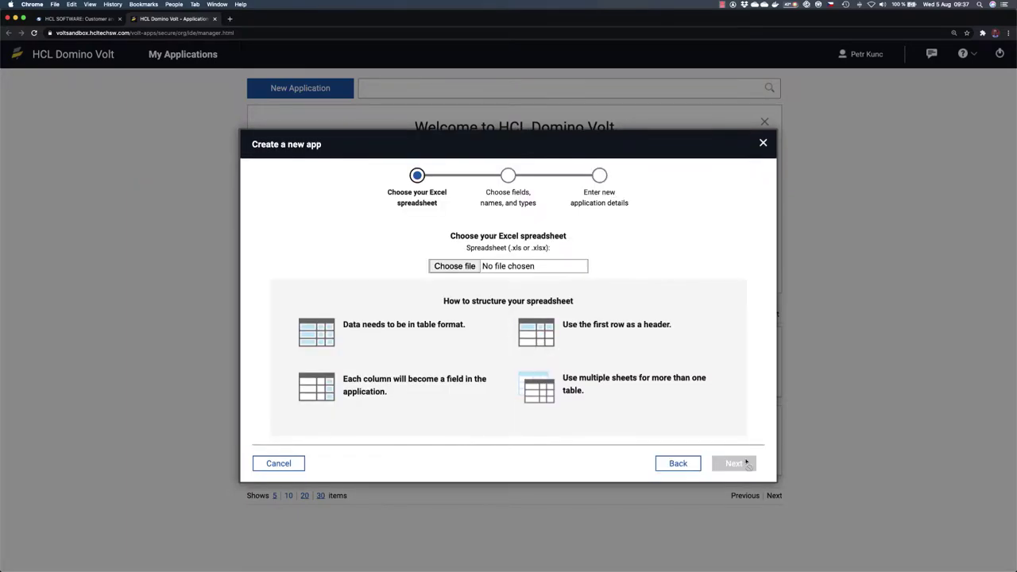
pyautogui.click(469, 267)
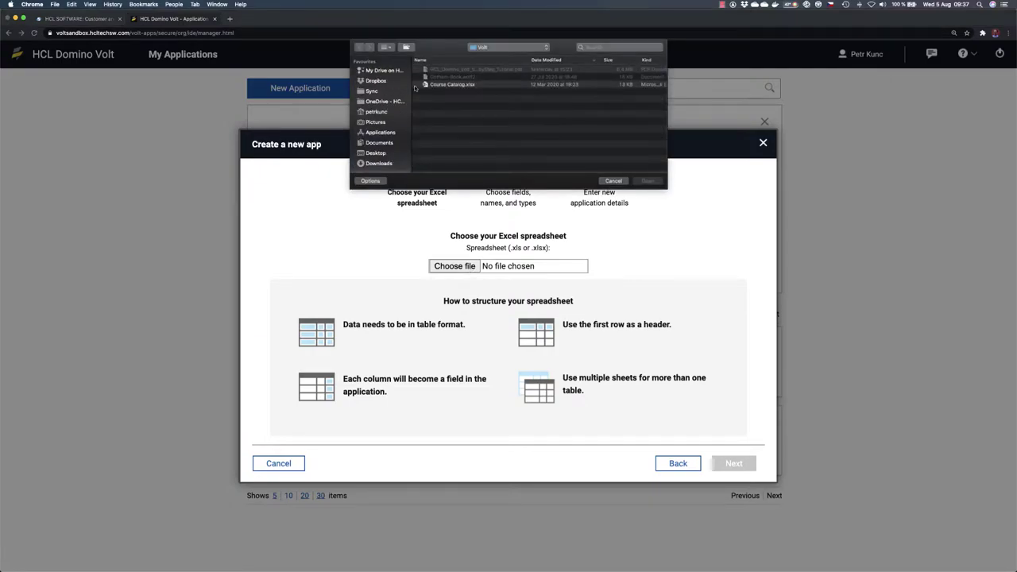
pyautogui.click(450, 85)
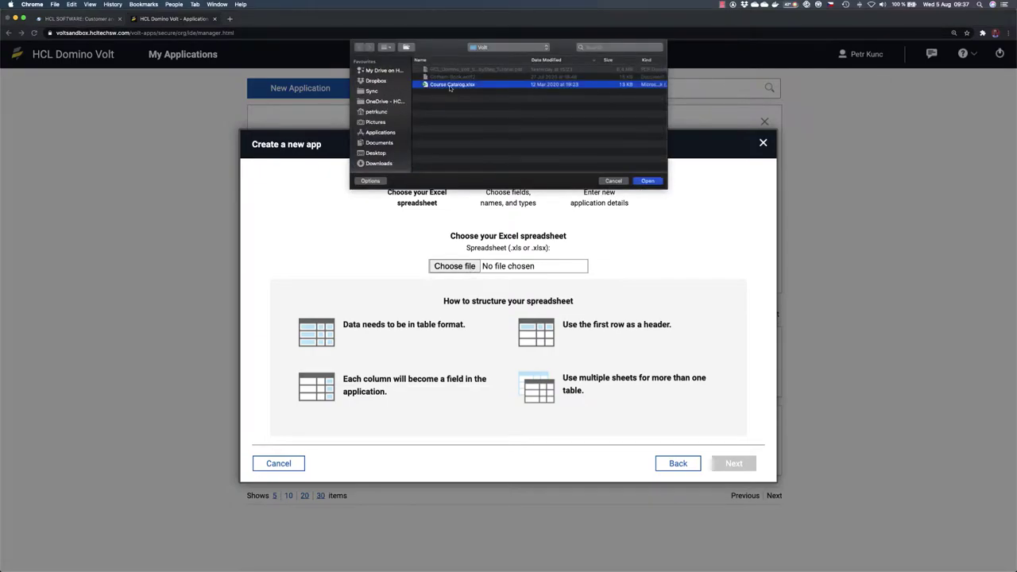
pyautogui.click(648, 181)
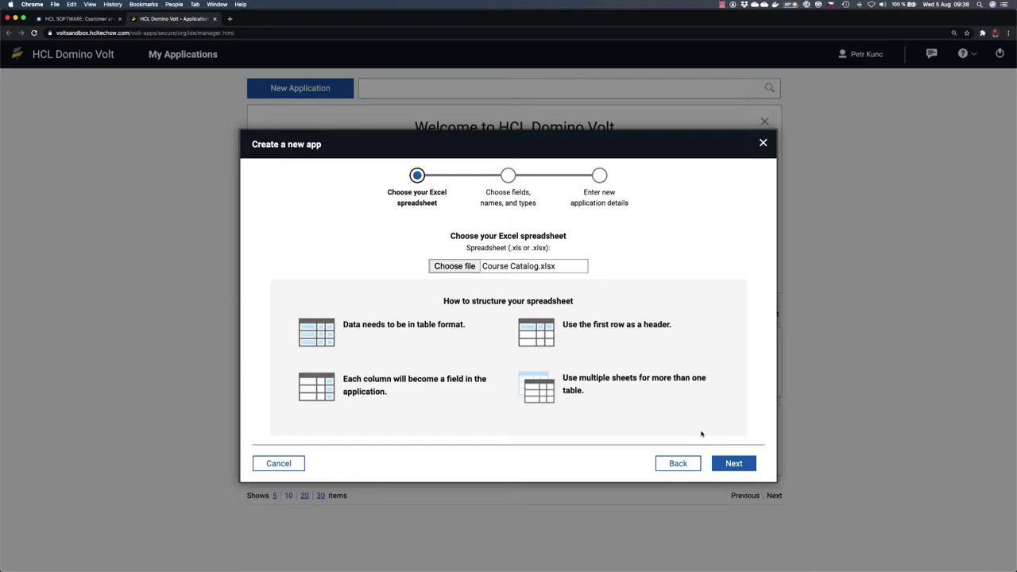
pyautogui.click(740, 463)
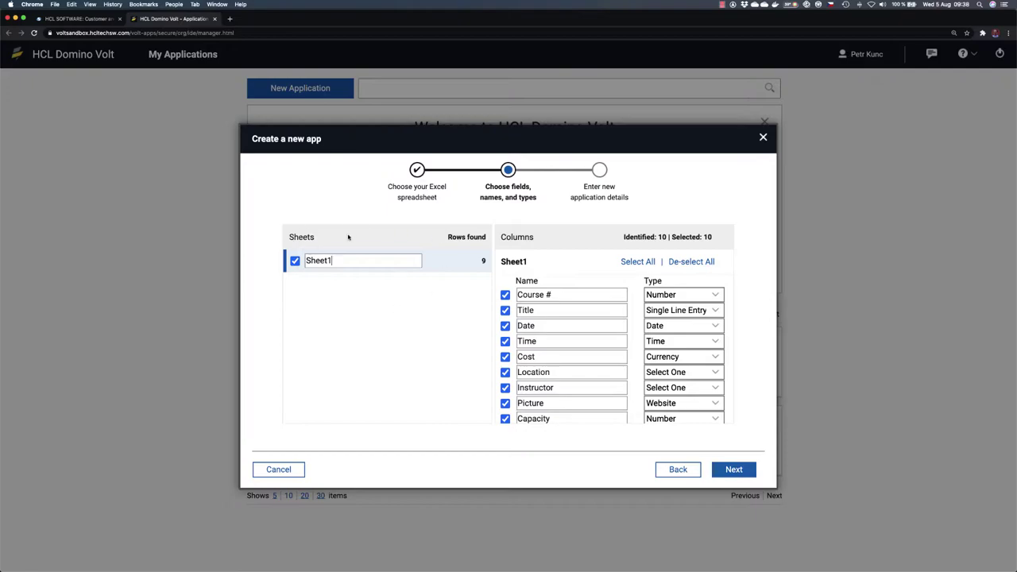
# Step: Scroll the detected columns and compare them against the Course Catalog workbook
pyautogui.scroll(-1, 640, 332)
pyautogui.scroll(-2, 640, 331)
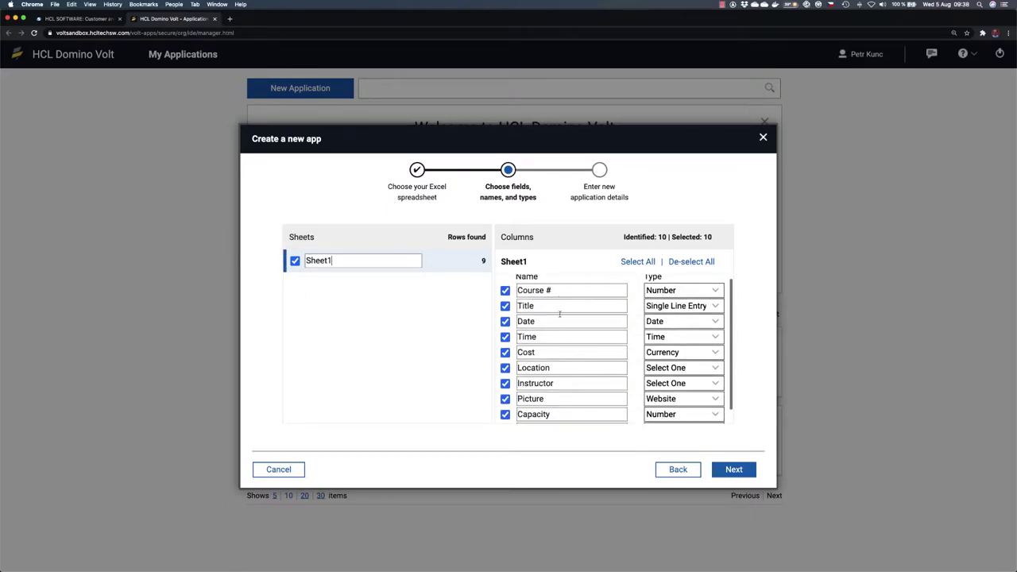
pyautogui.scroll(1, 564, 362)
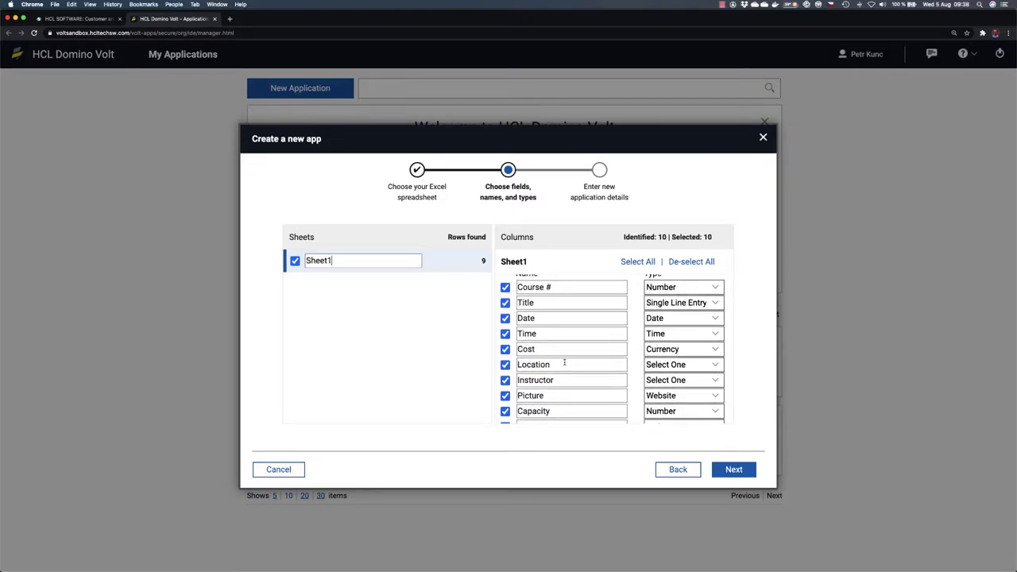
pyautogui.press('super+Tab')
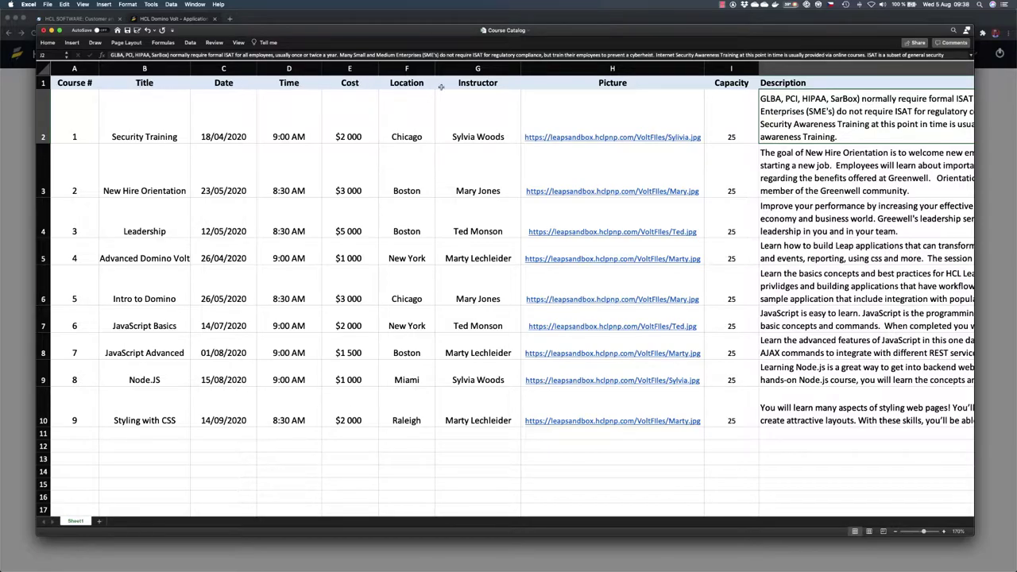
pyautogui.press('super+Tab')
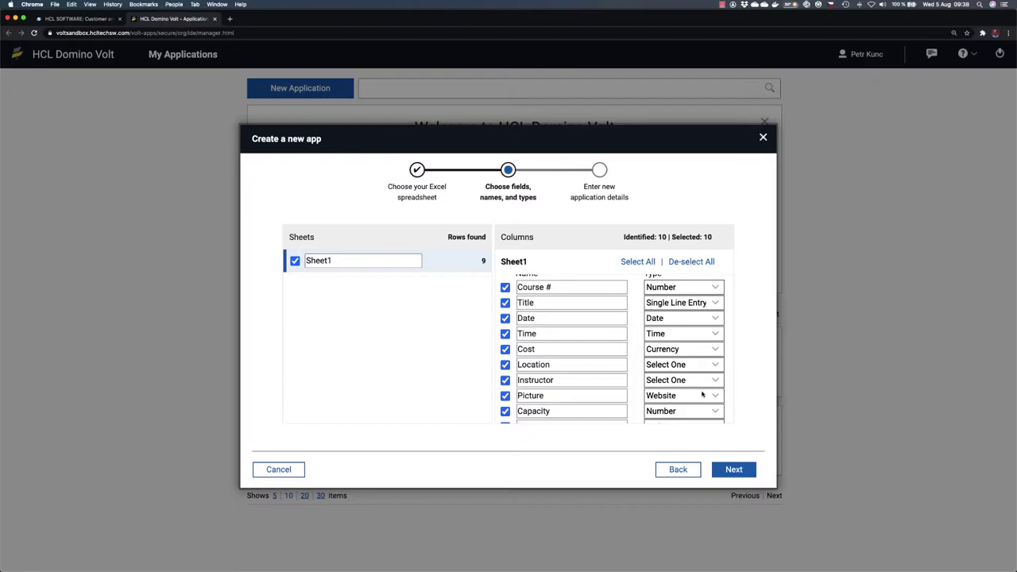
# Step: Check the Date and Cost type lists, leaving them as Date and Currency
pyautogui.click(718, 319)
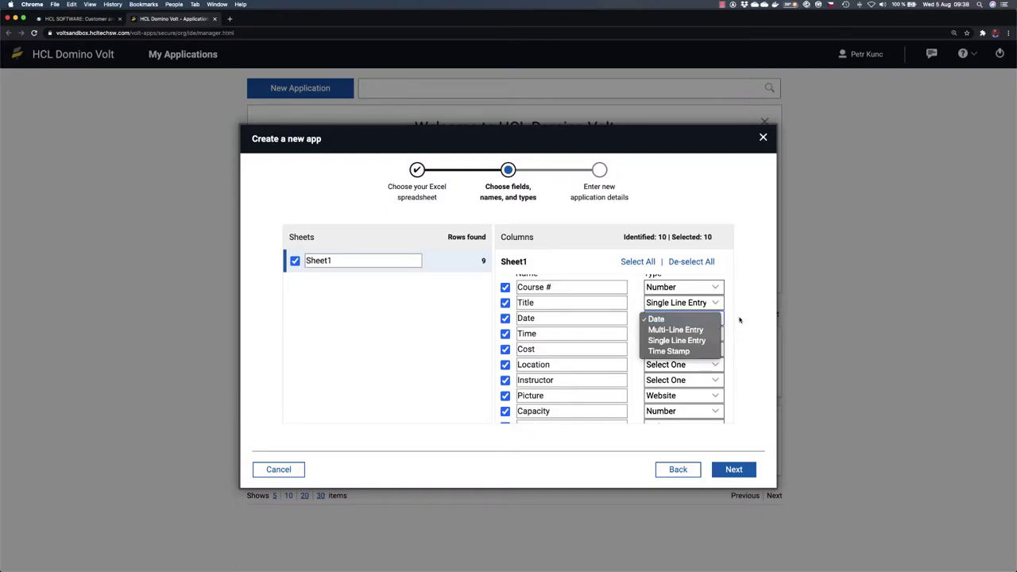
pyautogui.click(739, 319)
pyautogui.click(718, 350)
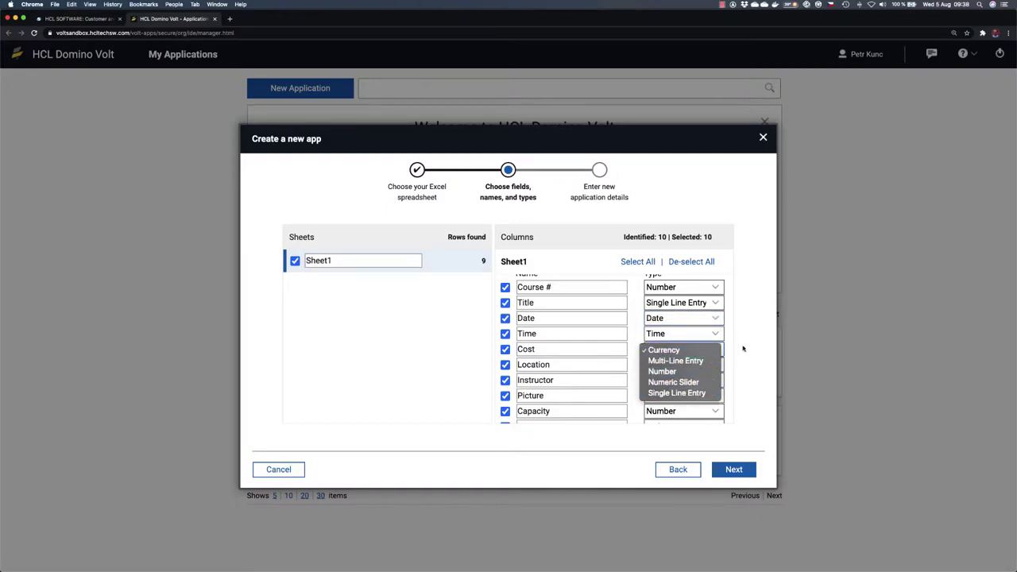
pyautogui.click(741, 349)
pyautogui.scroll(-1, 713, 377)
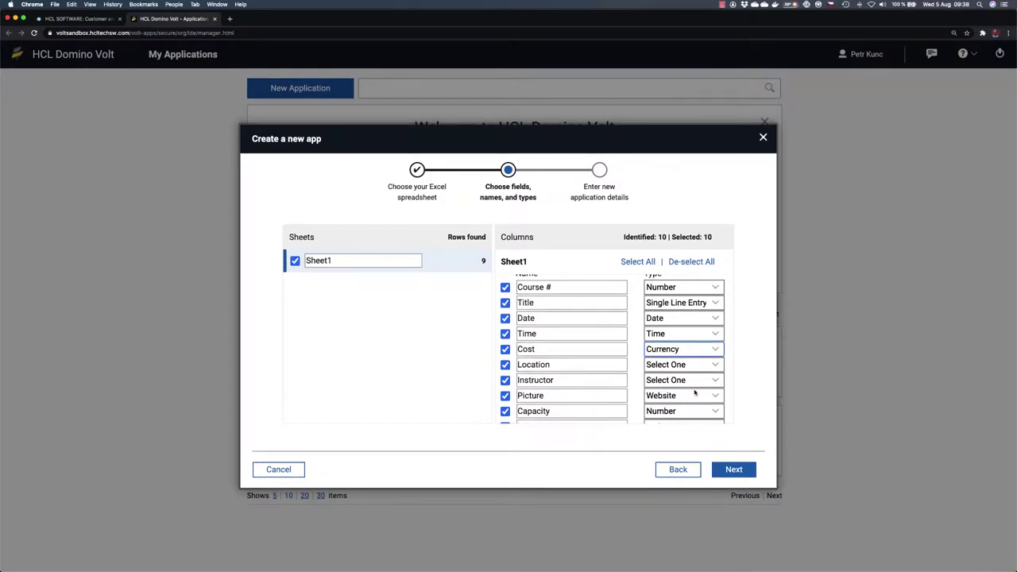
# Step: Create the app under the name Course Catalog, keeping the Flat Blue theme
pyautogui.click(733, 471)
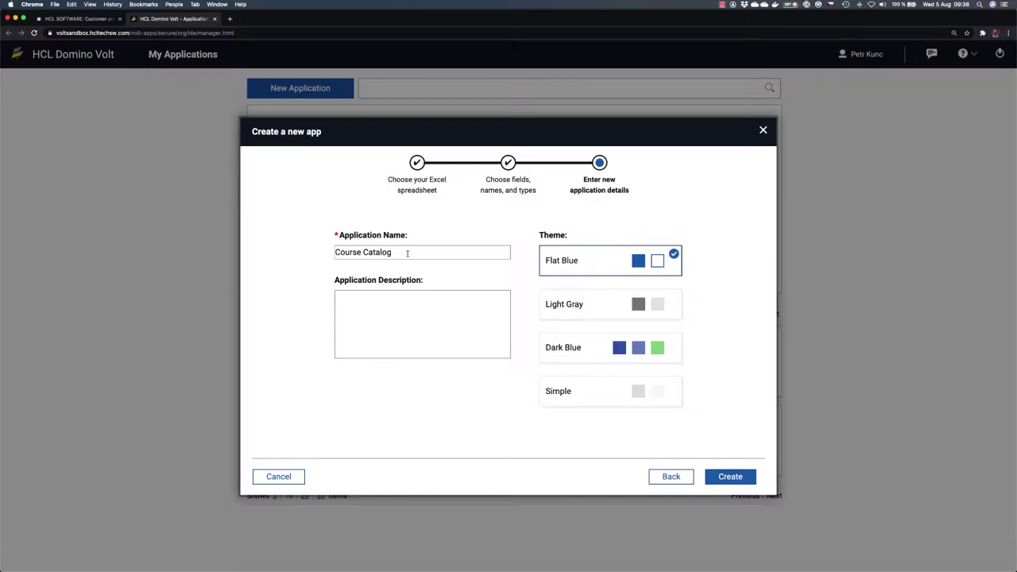
pyautogui.click(745, 478)
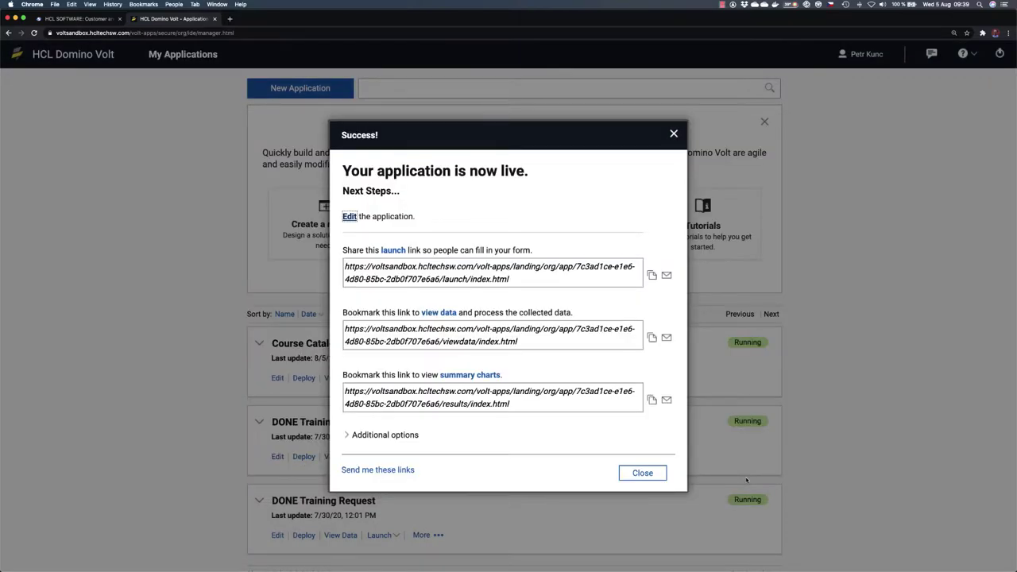
# Step: Dismiss the Success dialog and open View Data for Course Catalog
pyautogui.click(656, 474)
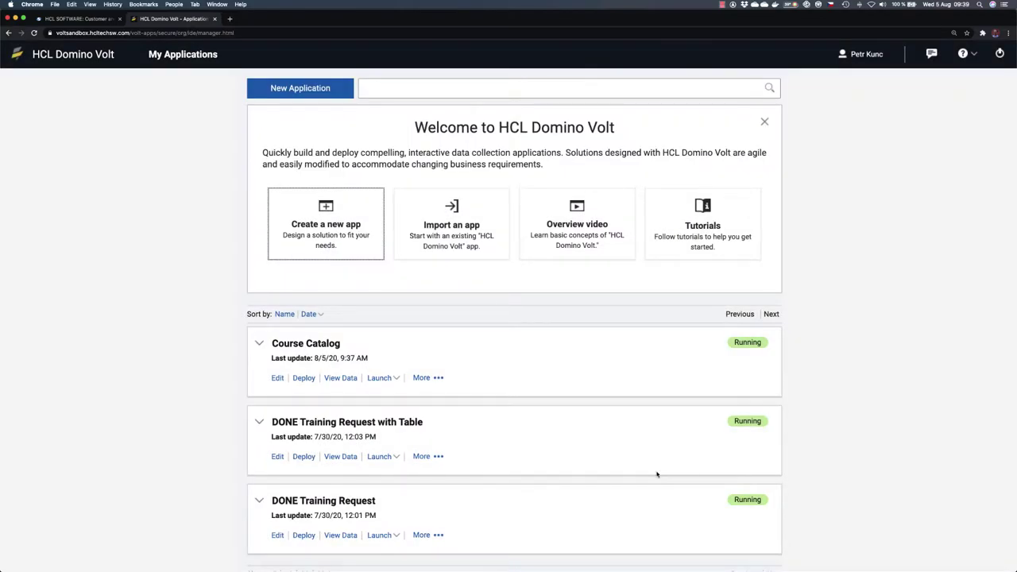
pyautogui.click(343, 382)
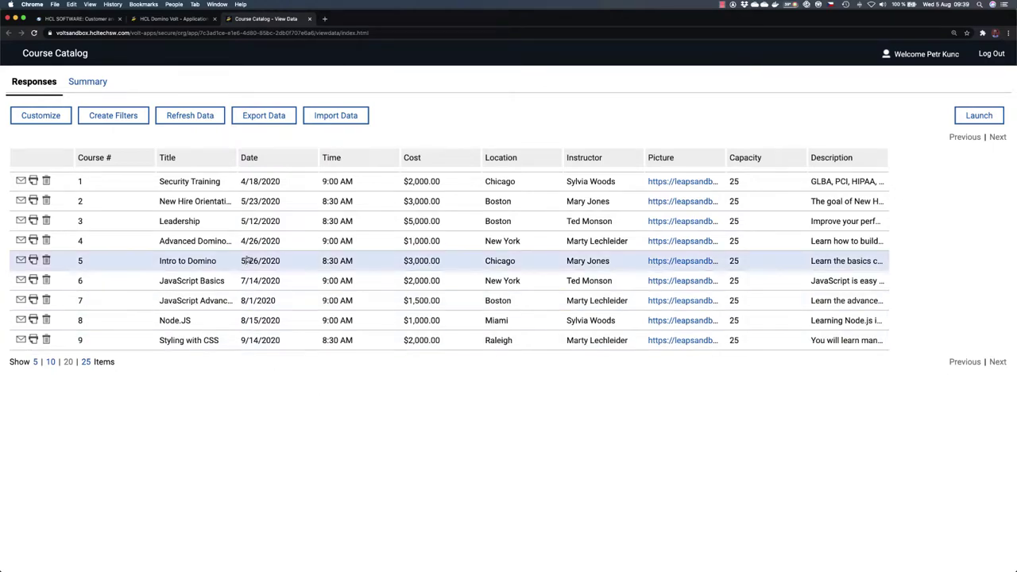
pyautogui.click(290, 210)
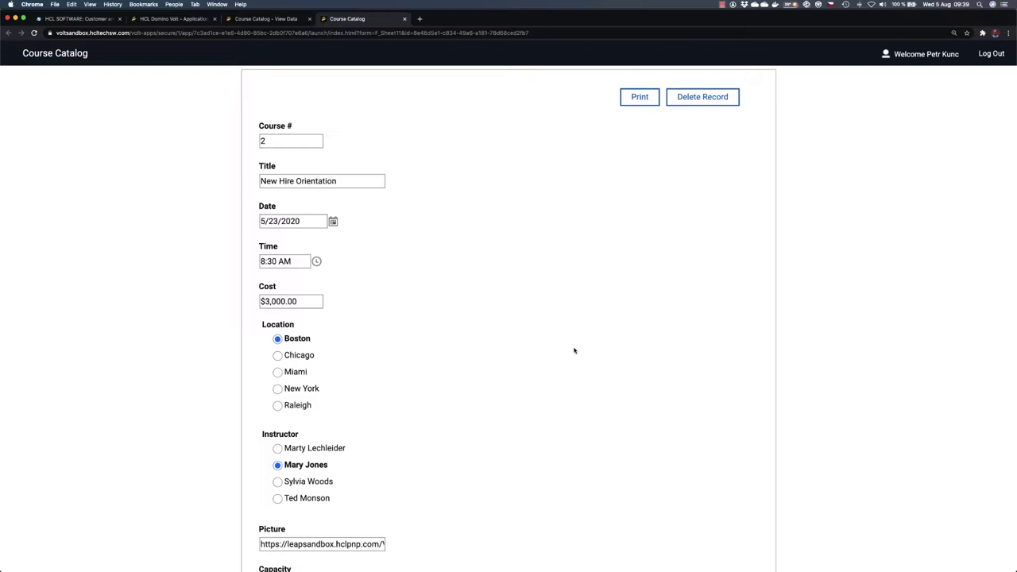
pyautogui.scroll(-4, 574, 350)
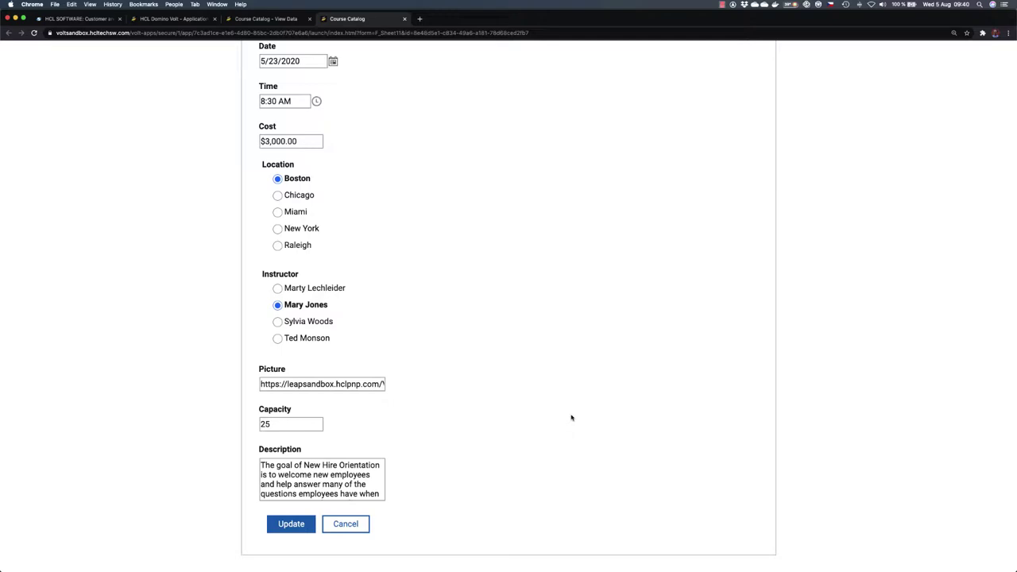
pyautogui.scroll(3, 570, 417)
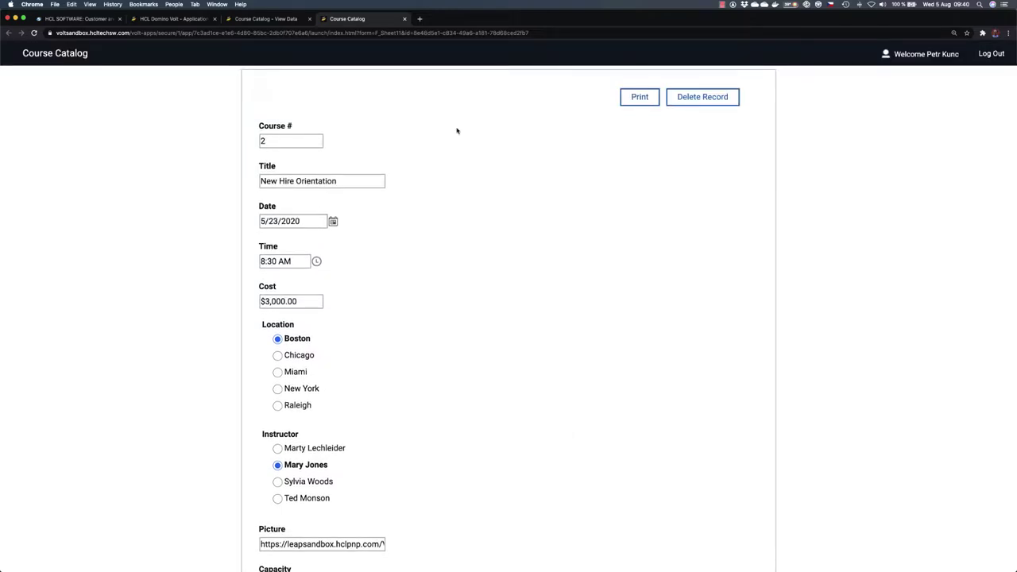
pyautogui.click(404, 19)
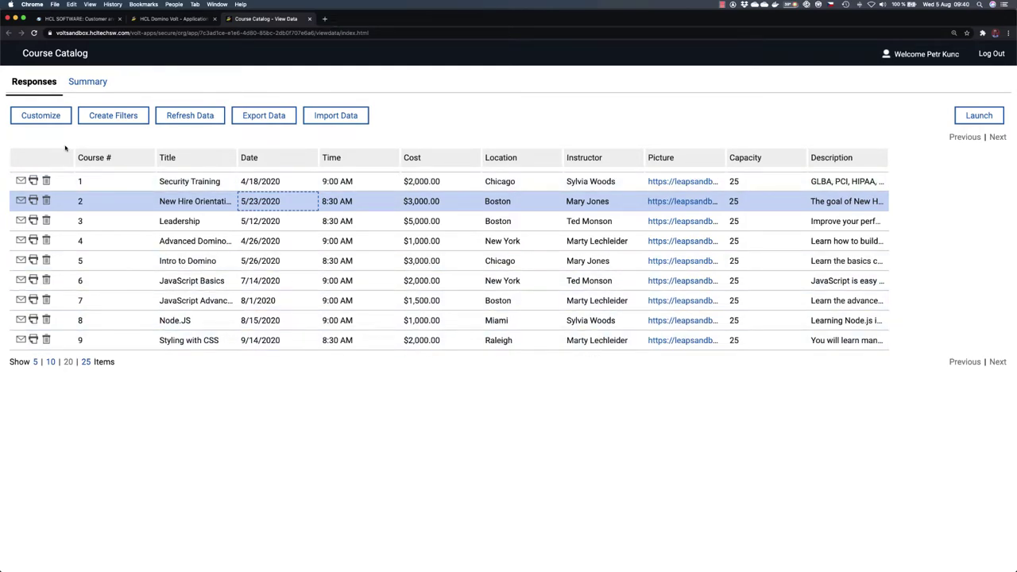
# Step: Customize the data view so records open in the right pane
pyautogui.click(48, 117)
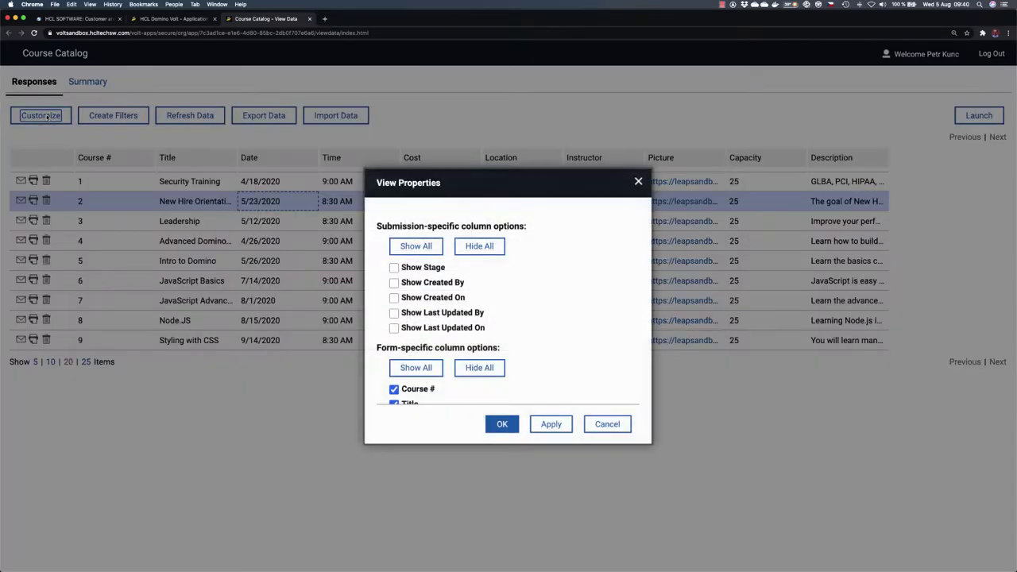
pyautogui.scroll(-2, 467, 317)
pyautogui.scroll(-4, 466, 317)
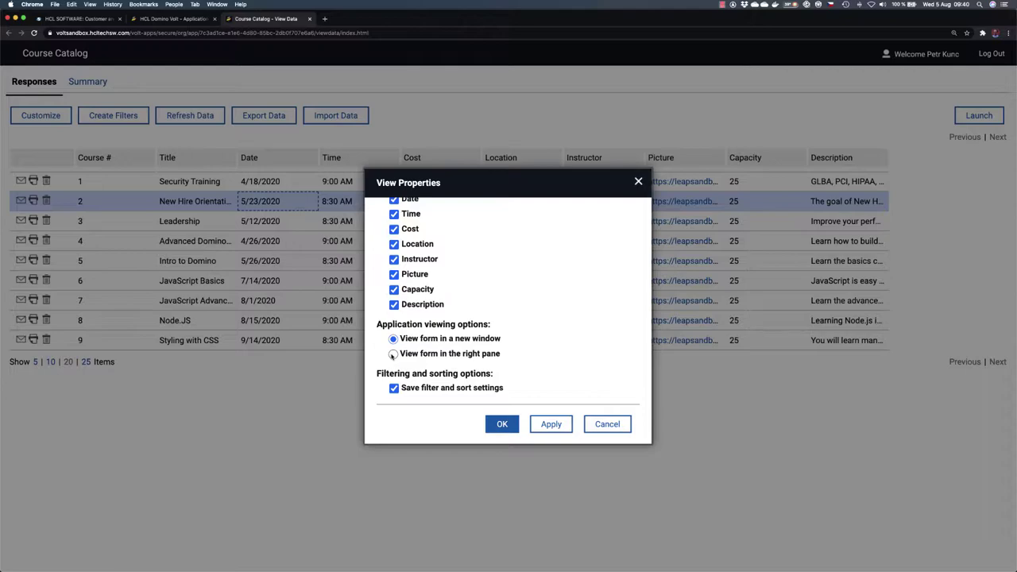
pyautogui.click(392, 355)
pyautogui.click(502, 424)
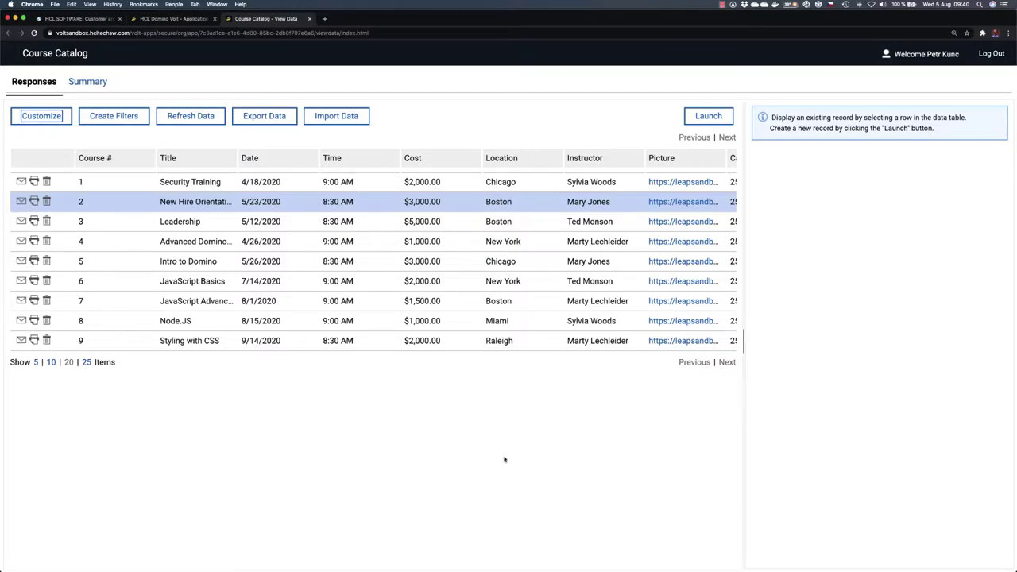
# Step: Preview Advanced Domino Volt, JavaScript Basics, New Hire Orientation and JavaScript Advanced records, then close the data view
pyautogui.click(540, 242)
pyautogui.click(543, 286)
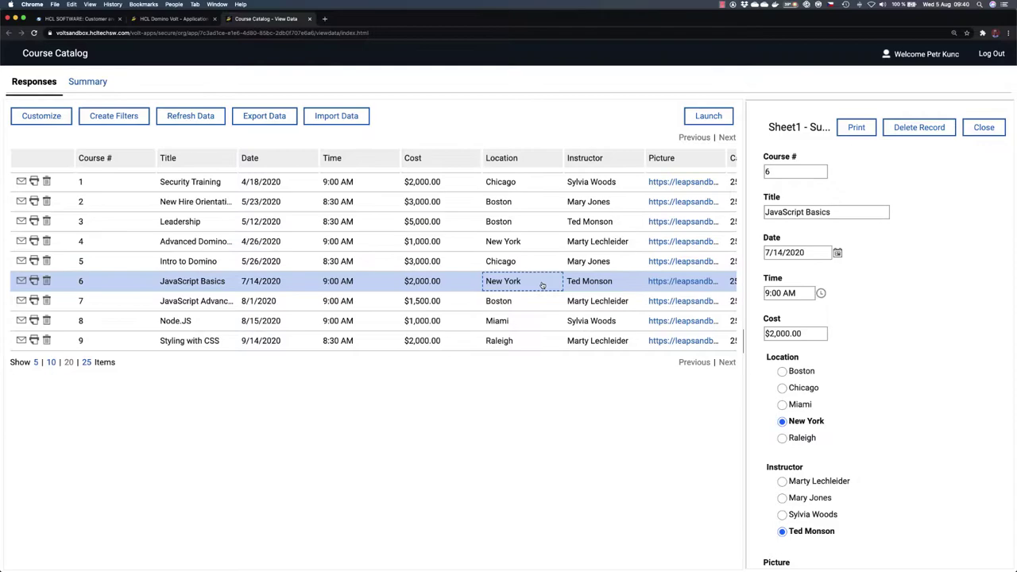
pyautogui.click(542, 201)
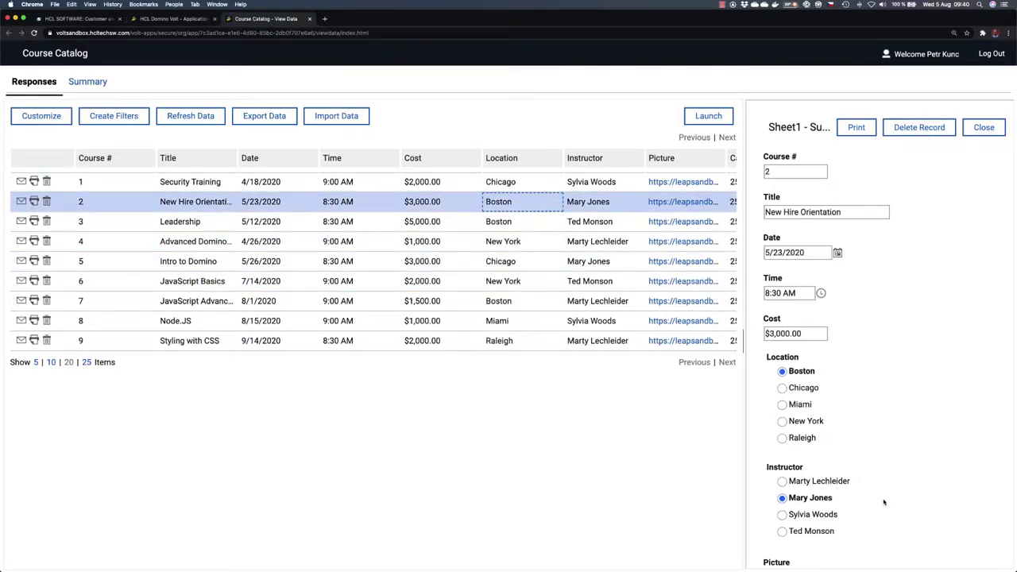
pyautogui.click(553, 301)
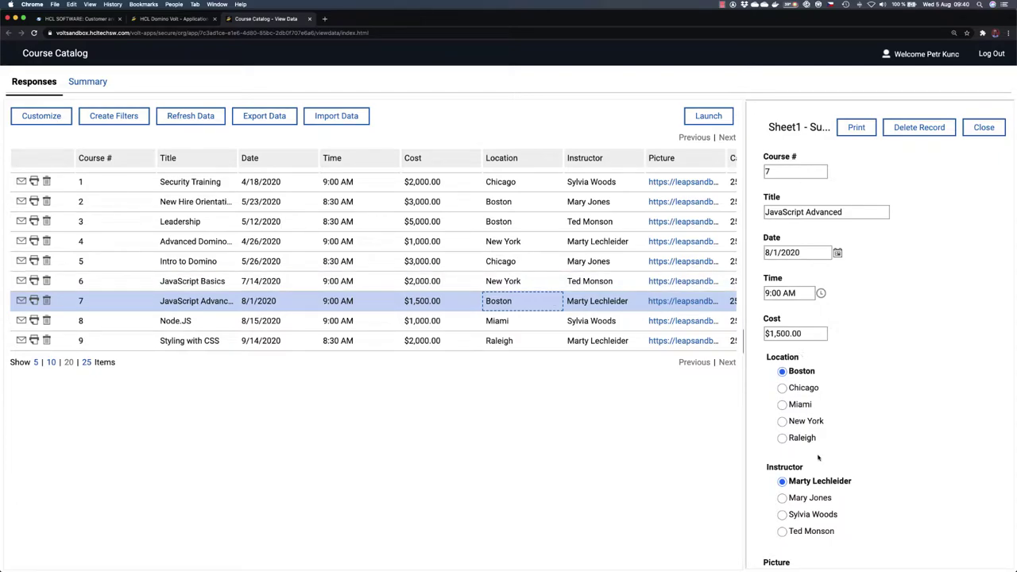
pyautogui.scroll(-3, 818, 458)
pyautogui.scroll(-2, 798, 468)
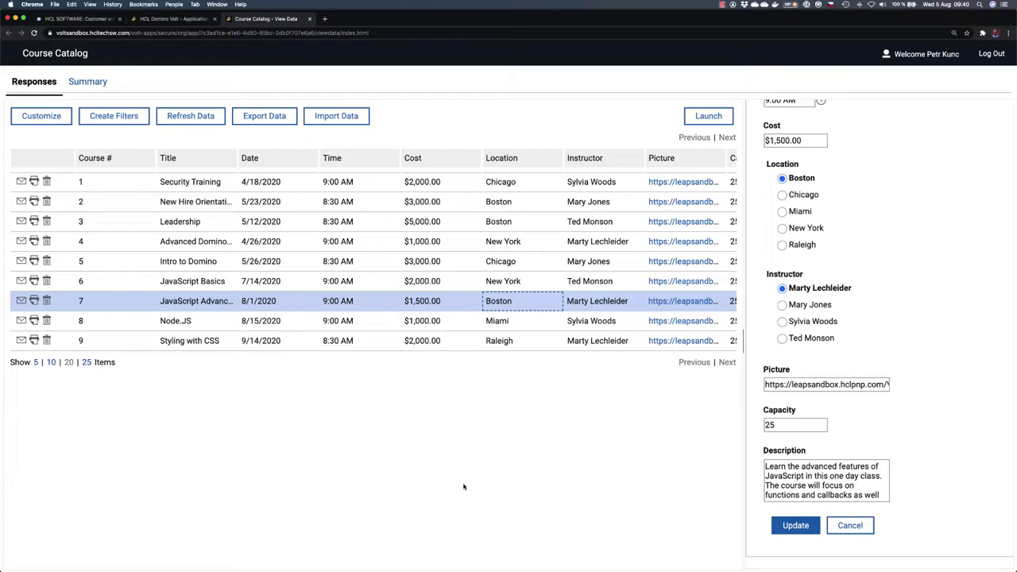
pyautogui.scroll(5, 826, 358)
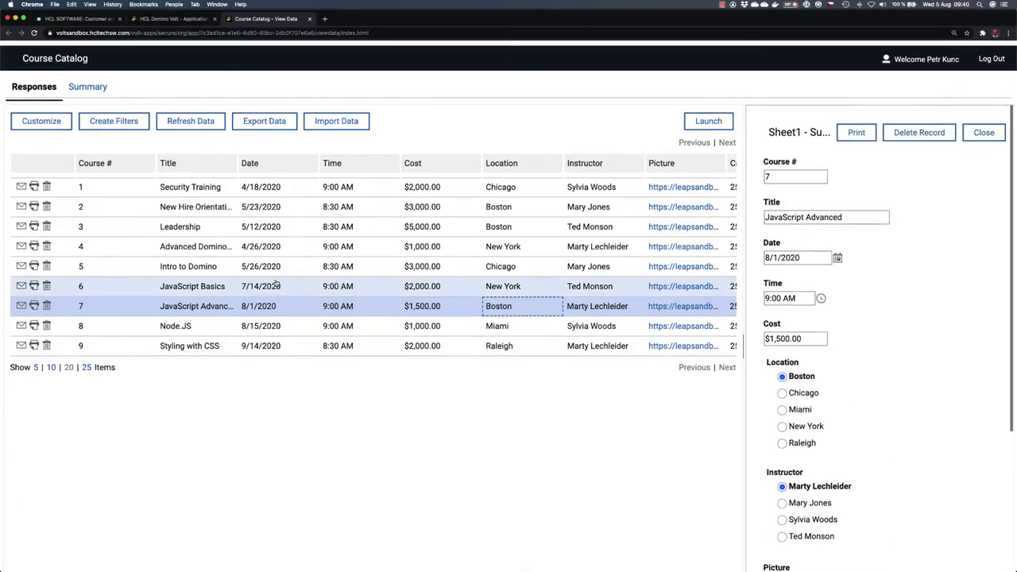
pyautogui.click(309, 19)
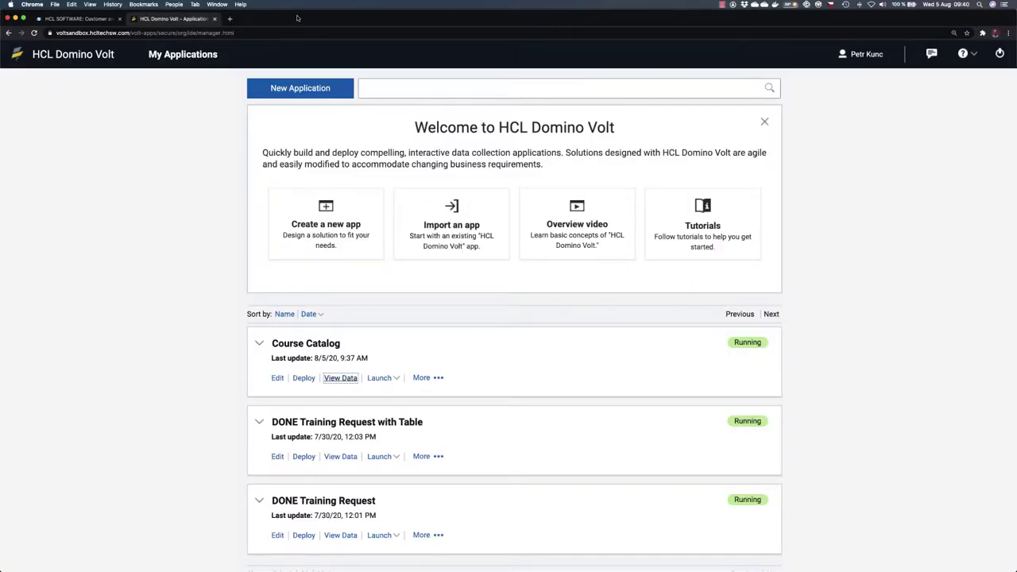
# Step: Edit the Course Catalog app, answering Yes to the Deployed Application warning
pyautogui.click(277, 379)
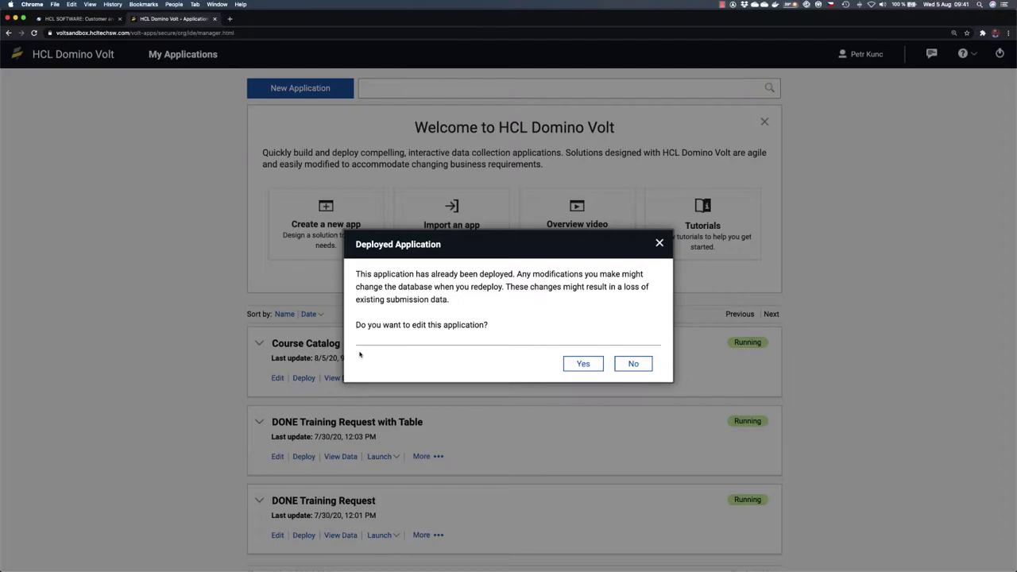
pyautogui.click(582, 365)
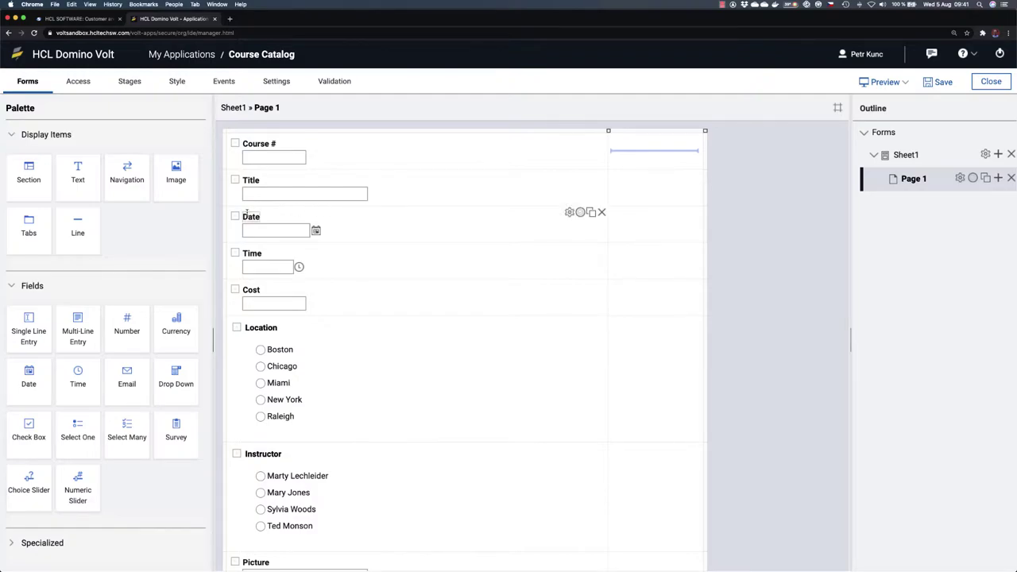
pyautogui.moveTo(270, 212); pyautogui.dragTo(391, 229)
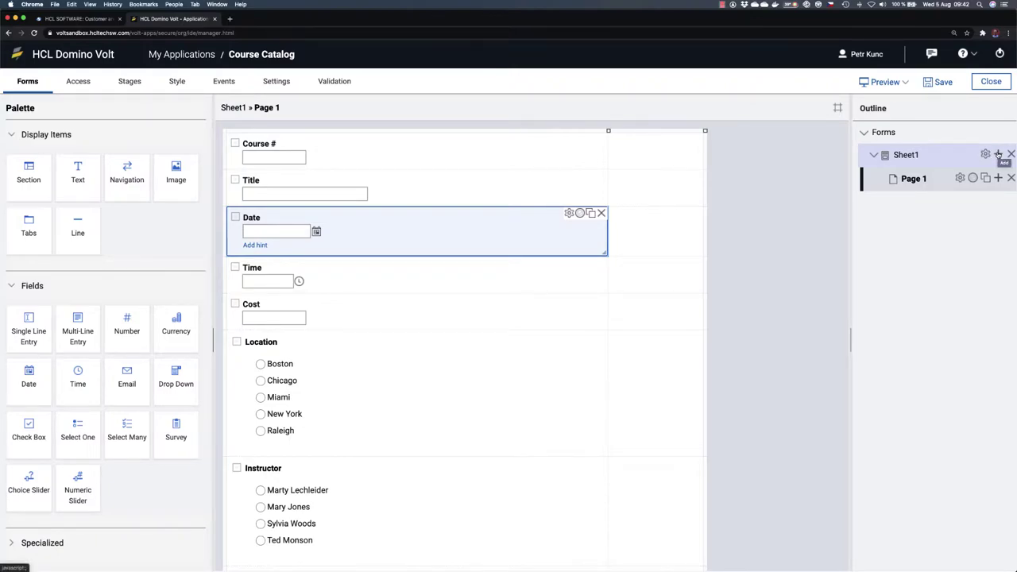
# Step: Add a form named Request with the Default layout from the Sheet1 outline entry
pyautogui.click(999, 153)
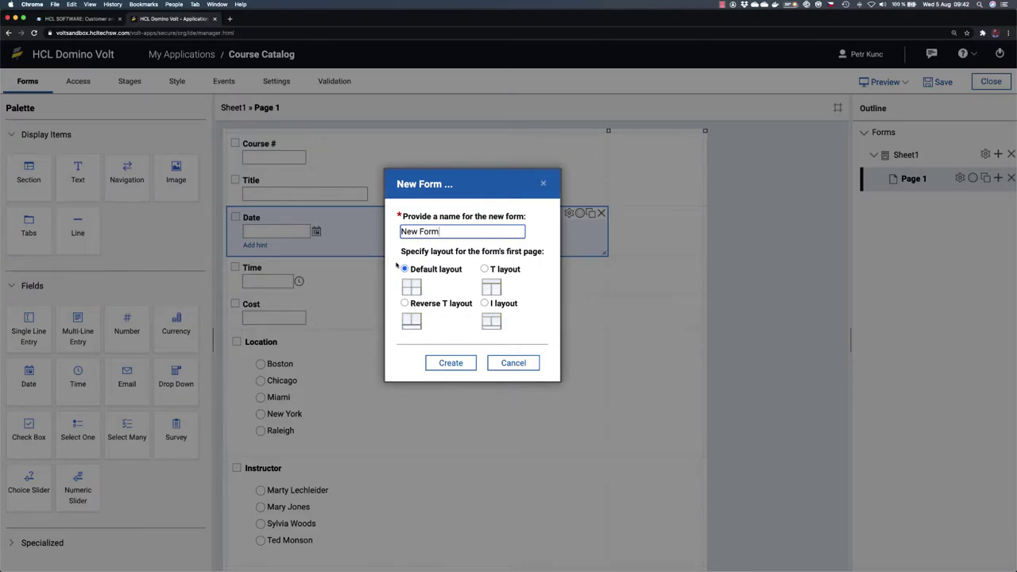
pyautogui.moveTo(452, 236); pyautogui.dragTo(394, 232)
pyautogui.write('Request')
pyautogui.click(450, 365)
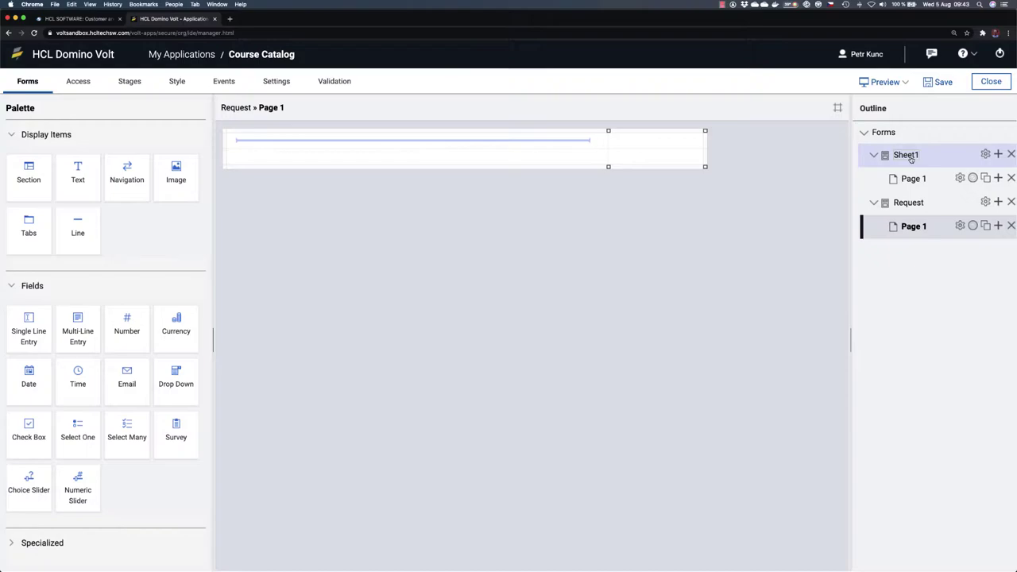
# Step: Rename Sheet1 to Catalog, move Request above it, and open Request's Page 1
pyautogui.doubleClick(906, 155)
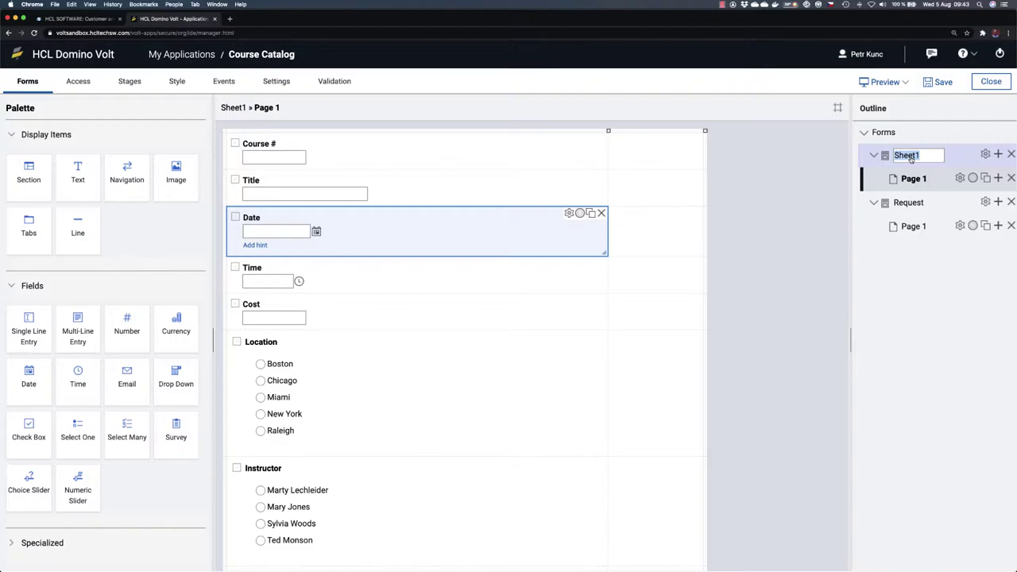
pyautogui.write('Catalog')
pyautogui.click(903, 273)
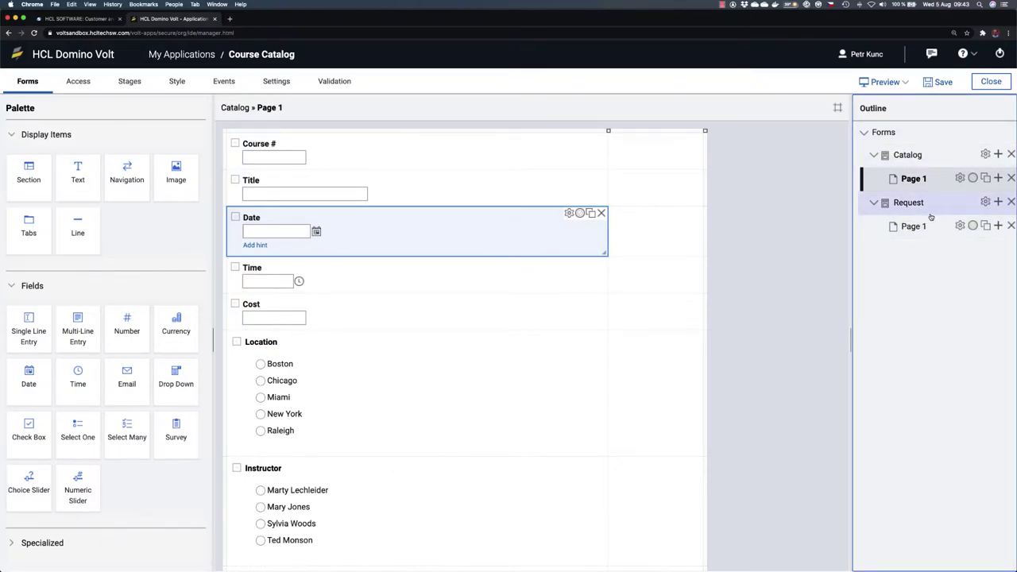
pyautogui.moveTo(930, 203); pyautogui.dragTo(931, 151)
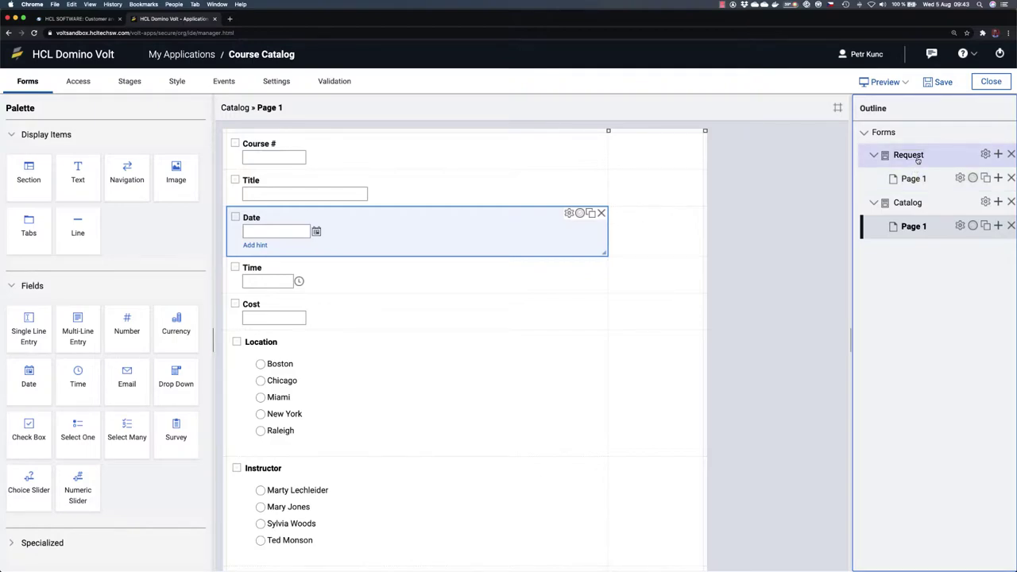
pyautogui.doubleClick(914, 155)
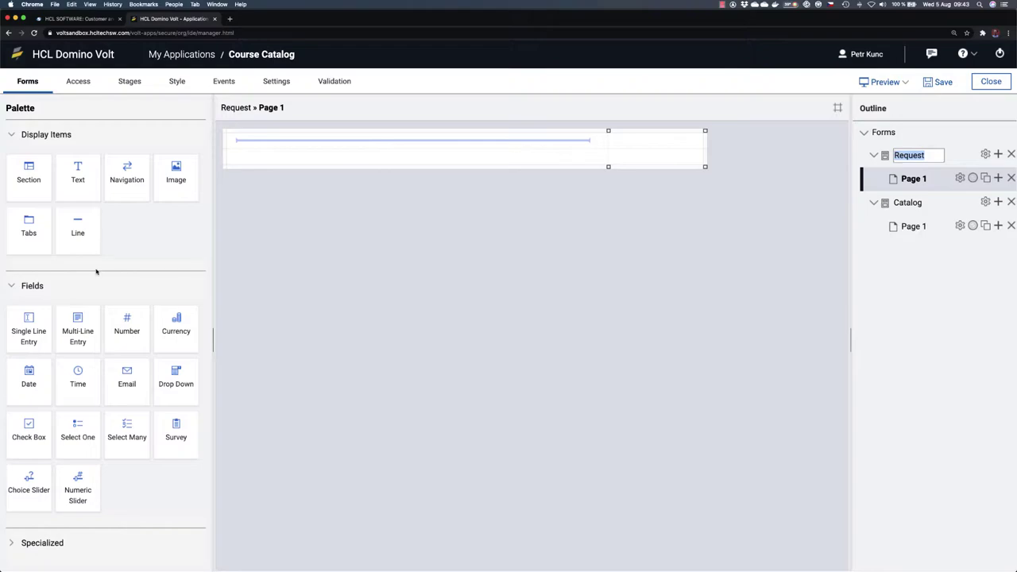
# Step: Expand the Specialized palette group and browse its Table, Attachment and Button items
pyautogui.click(11, 543)
pyautogui.scroll(-3, 102, 440)
pyautogui.scroll(3, 108, 408)
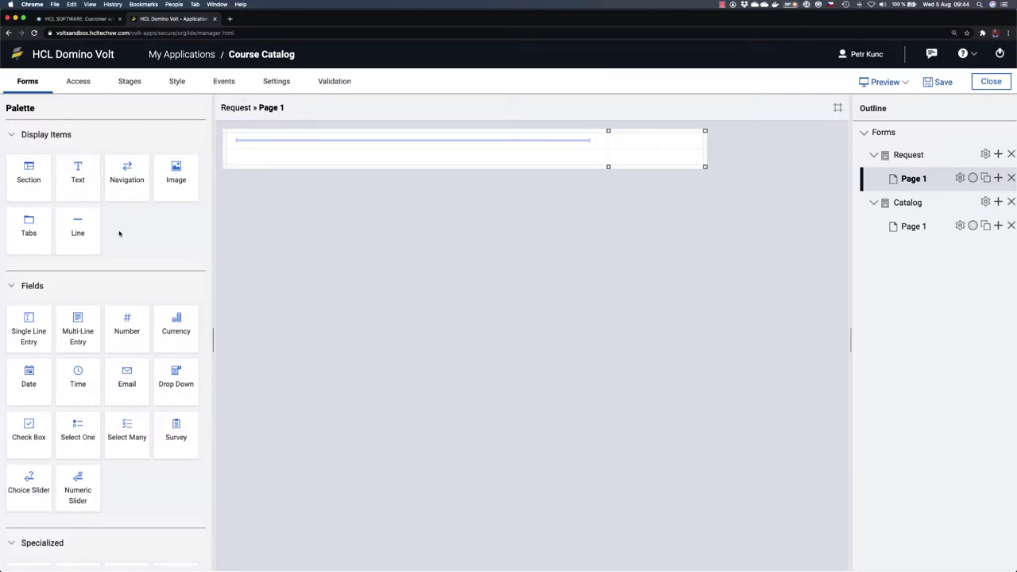
pyautogui.scroll(-3, 120, 231)
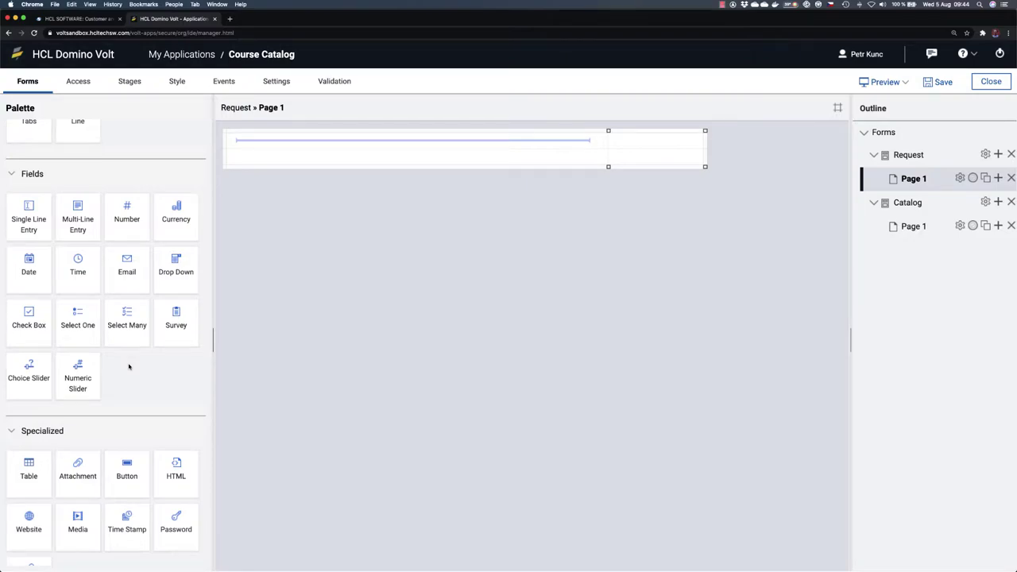
pyautogui.scroll(-2, 129, 366)
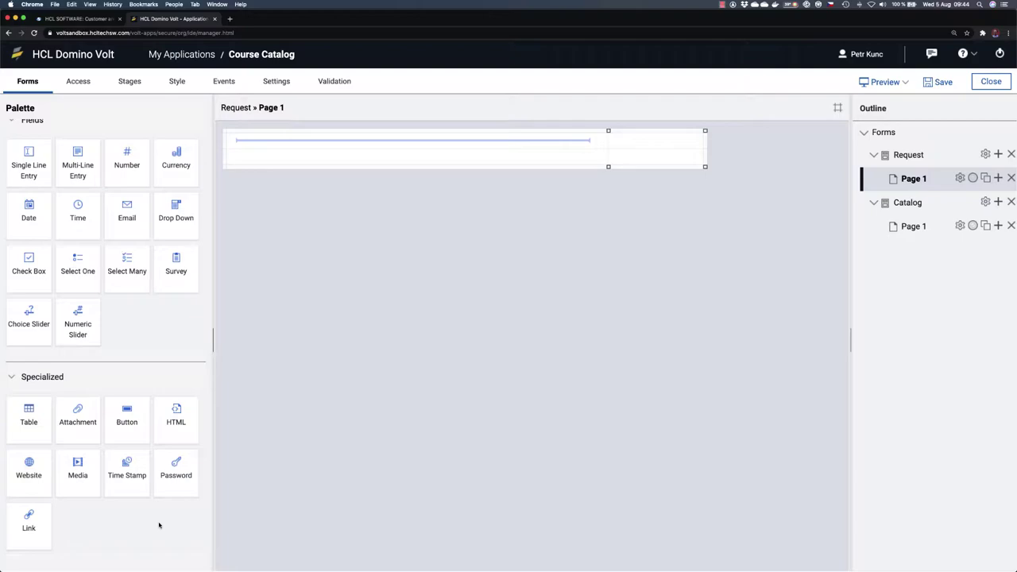
pyautogui.scroll(6, 158, 525)
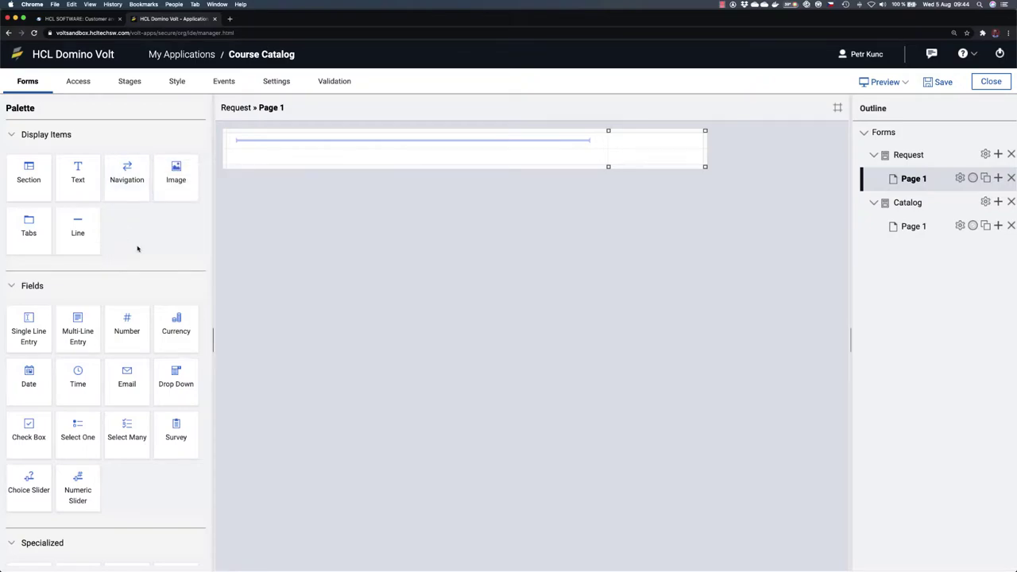
# Step: Place an Image element above the page's line and begin adding a new image file
pyautogui.moveTo(176, 171); pyautogui.dragTo(270, 145)
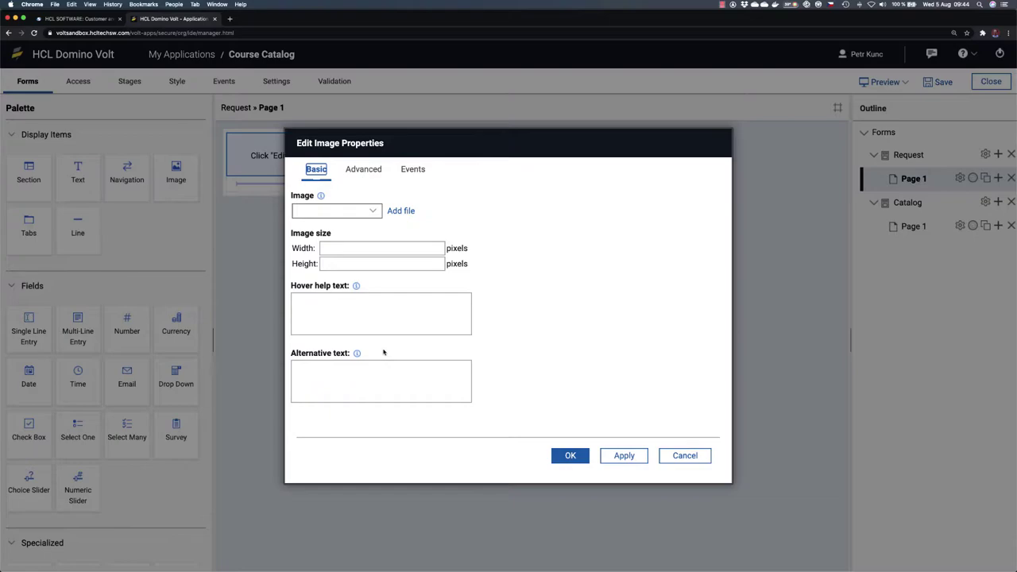
pyautogui.click(379, 212)
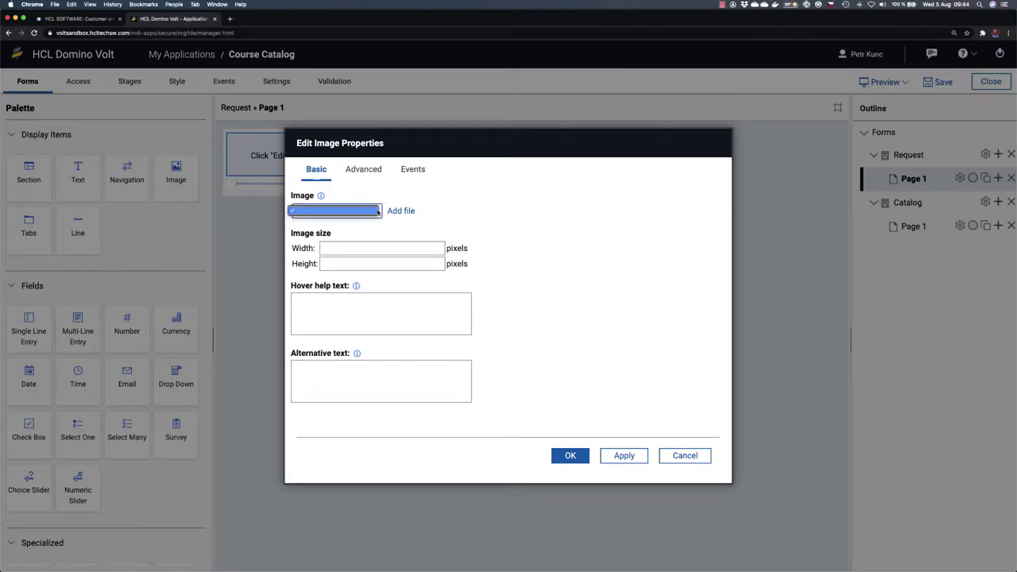
pyautogui.click(464, 207)
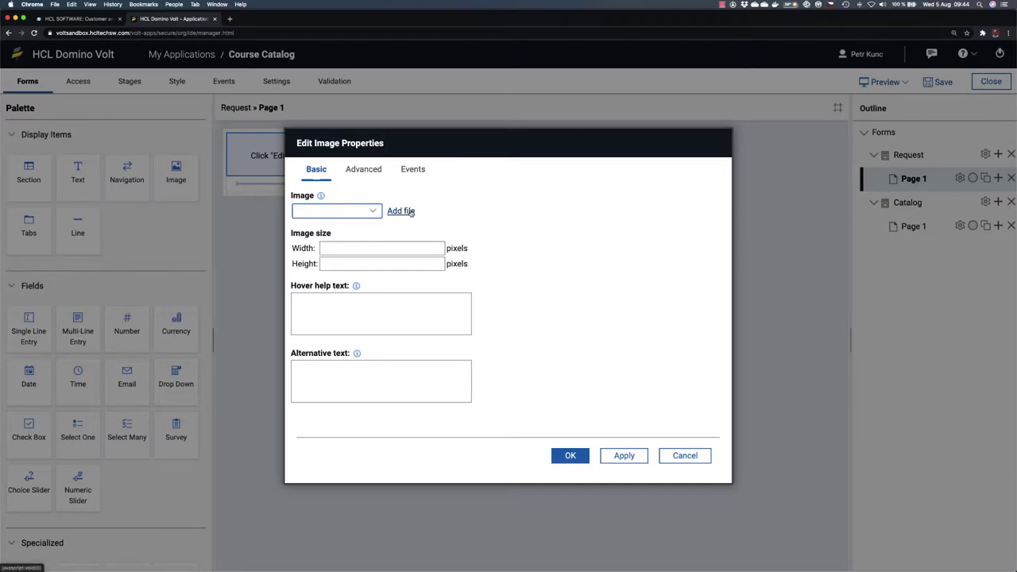
pyautogui.click(409, 212)
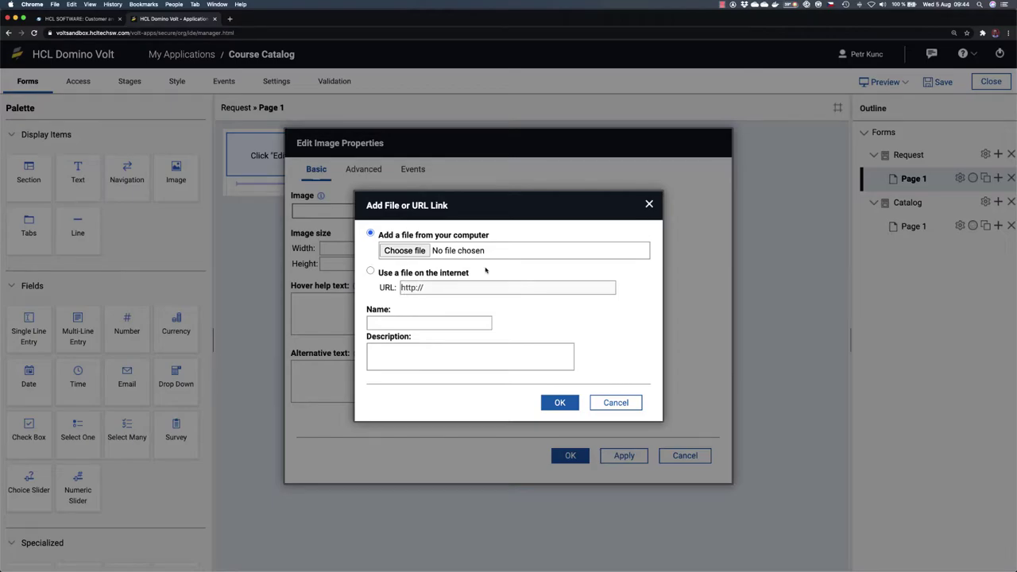
pyautogui.hotkey('ctrl', 'Up')
# Step: Copy the HCL_Domino_Volt.svg image URL from page 5 of the tutorial PDF
pyautogui.click(286, 143)
pyautogui.scroll(-15, 482, 278)
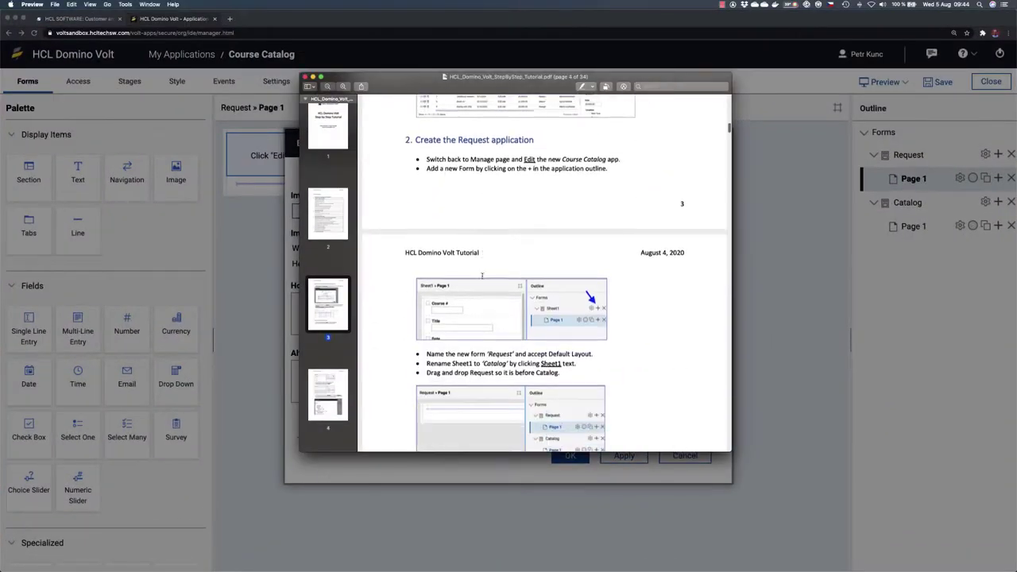
pyautogui.scroll(-8, 482, 278)
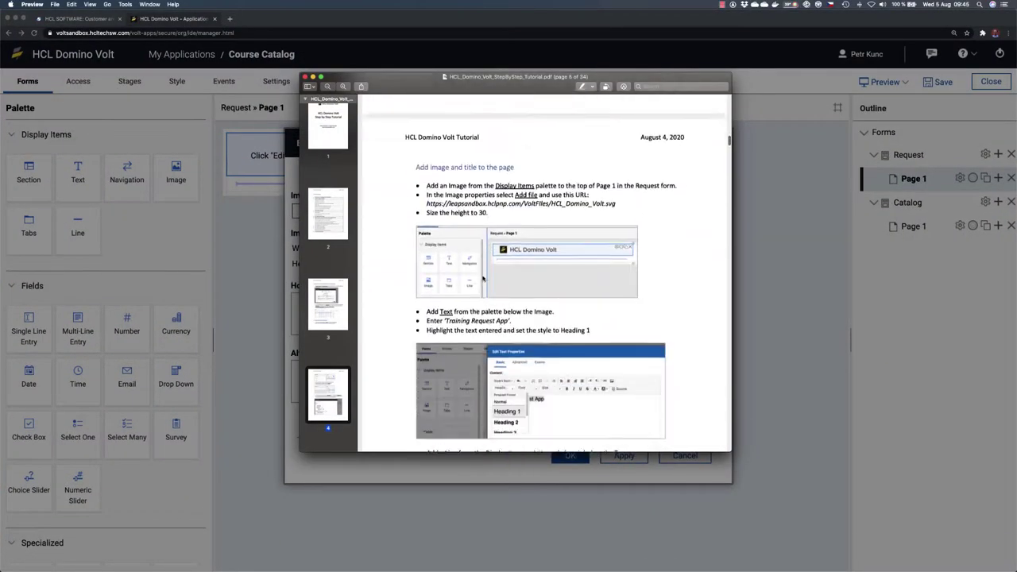
pyautogui.moveTo(426, 166); pyautogui.dragTo(616, 163)
pyautogui.press('super+c')
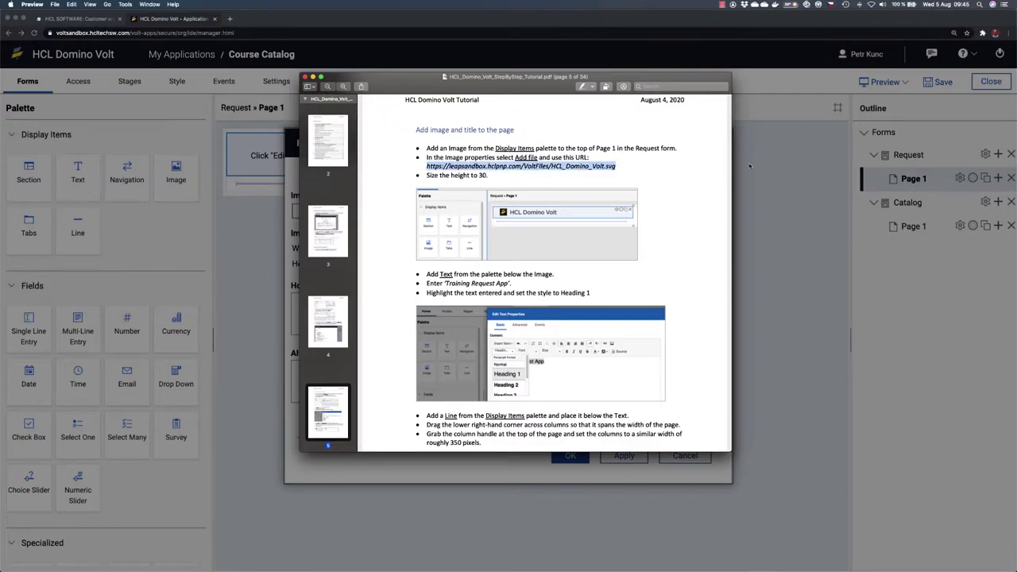
pyautogui.press('super+Tab')
# Step: Set the image source to the pasted HCL_Domino_Volt.svg web URL with height 30
pyautogui.click(370, 271)
pyautogui.moveTo(424, 288); pyautogui.dragTo(395, 289)
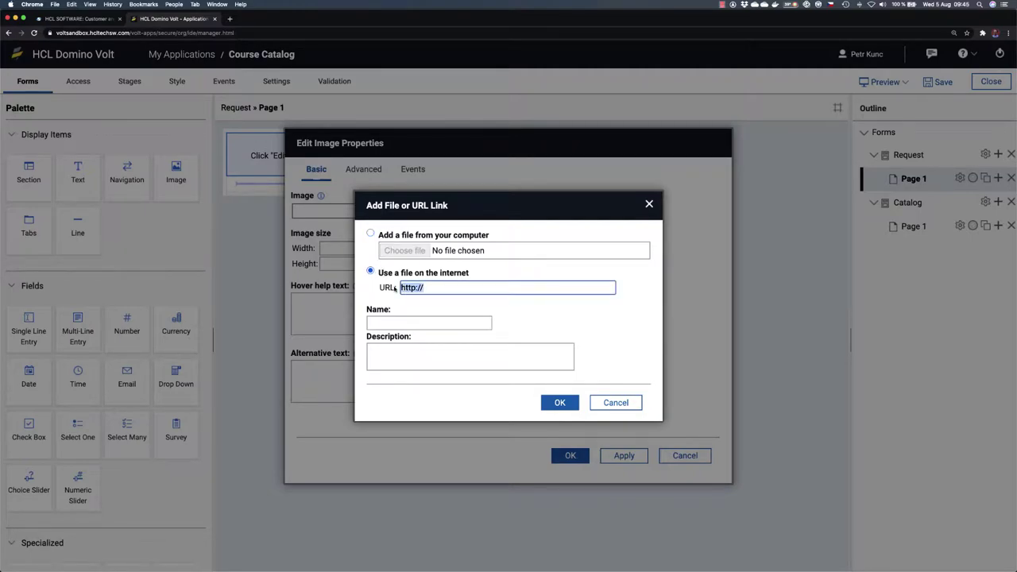
pyautogui.press('super+v')
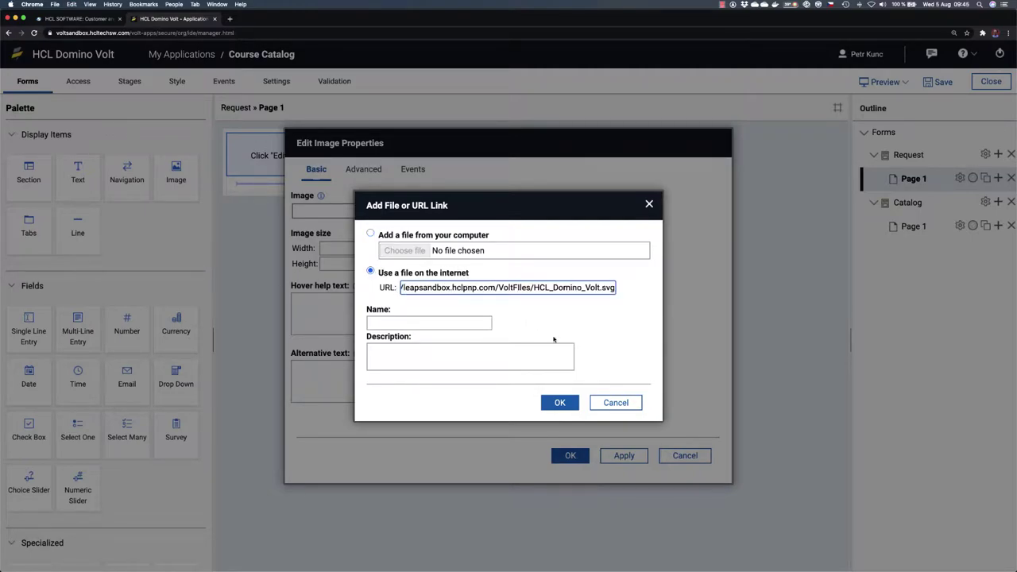
pyautogui.click(560, 402)
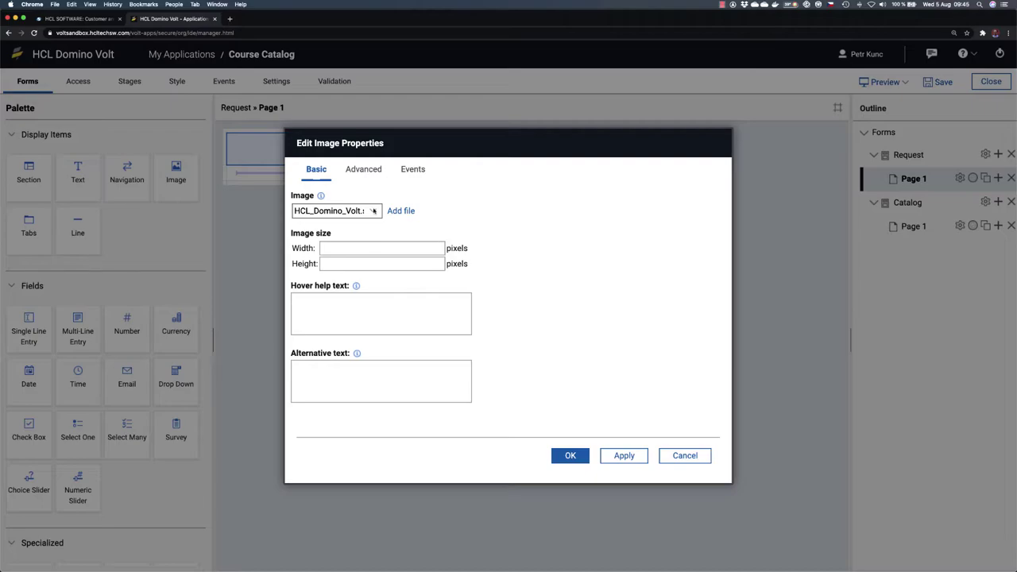
pyautogui.click(347, 265)
pyautogui.write('30')
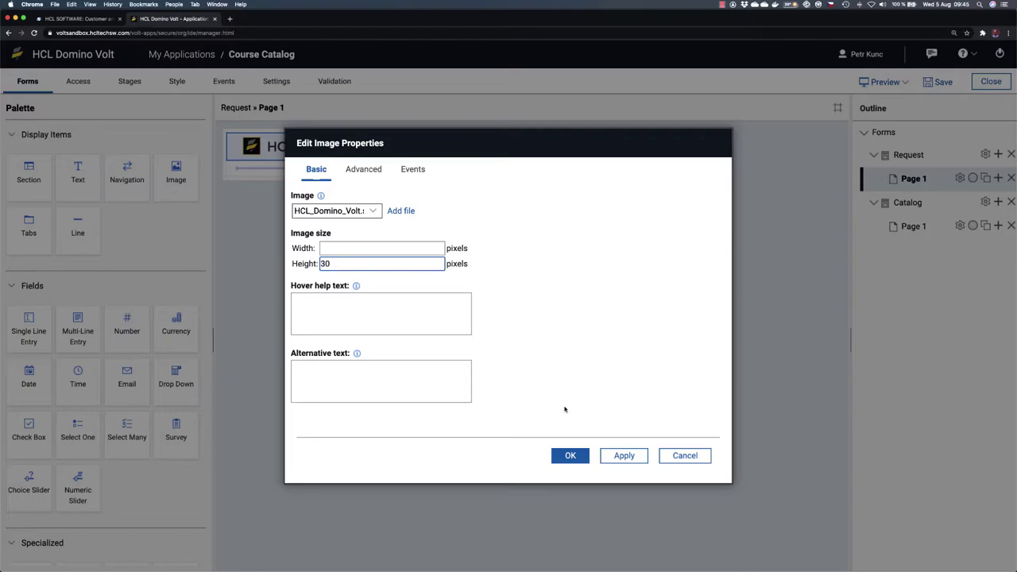
pyautogui.click(571, 456)
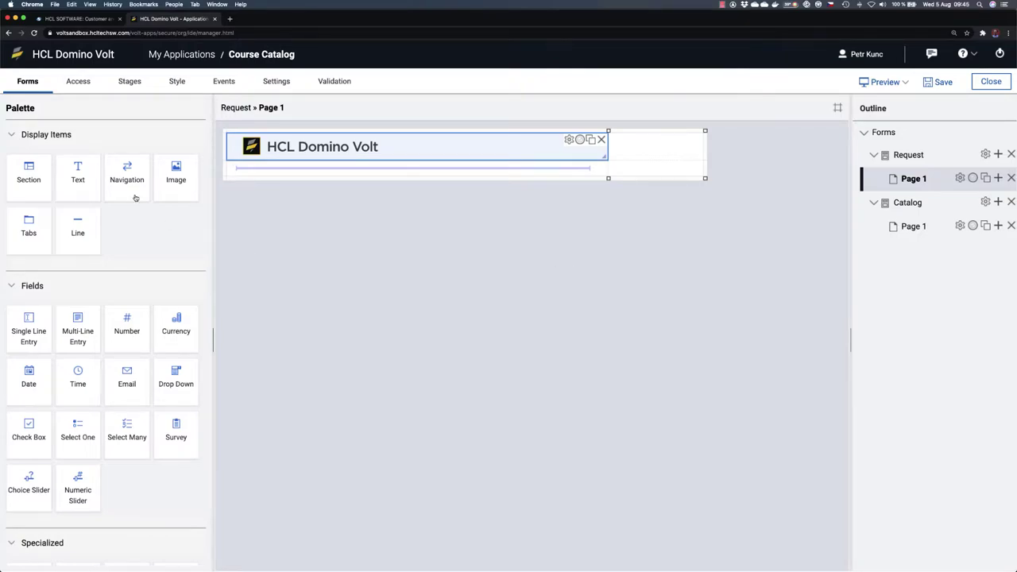
# Step: Add the text 'Training Request Application' under the logo, formatted as Heading 1
pyautogui.moveTo(78, 174); pyautogui.dragTo(326, 180)
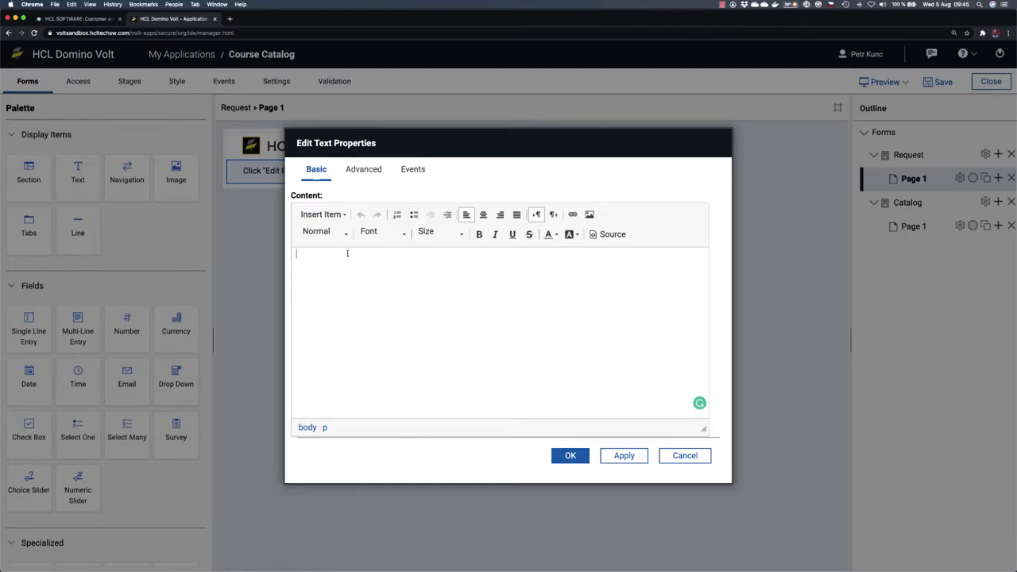
pyautogui.write('Training')
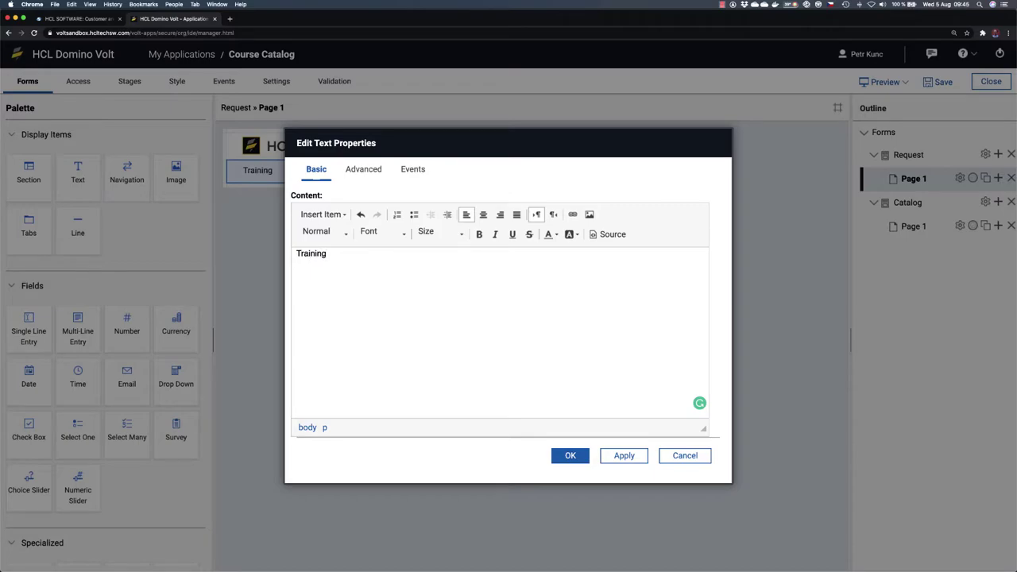
pyautogui.write(' Request Application')
pyautogui.moveTo(406, 252); pyautogui.dragTo(295, 253)
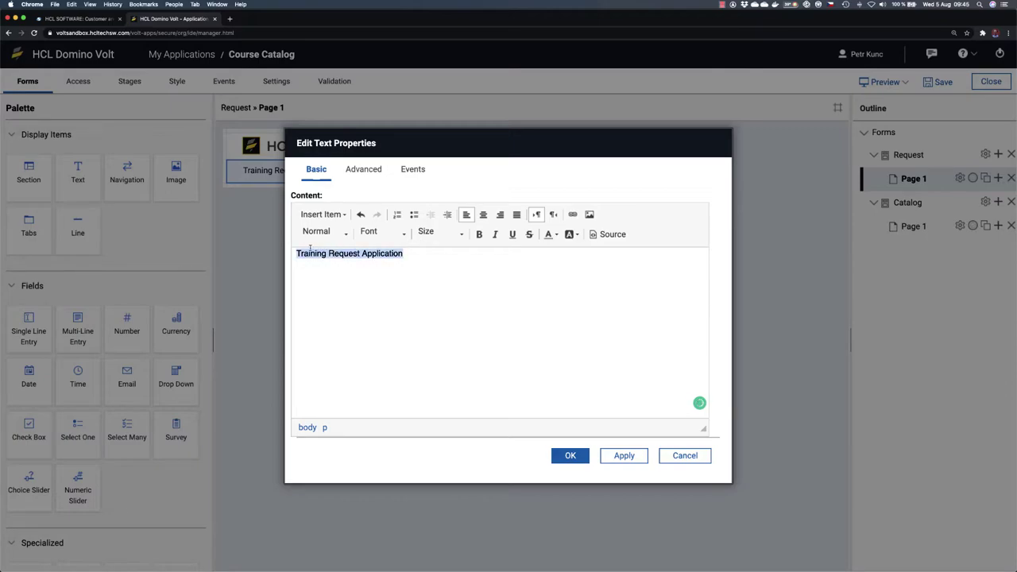
pyautogui.click(347, 233)
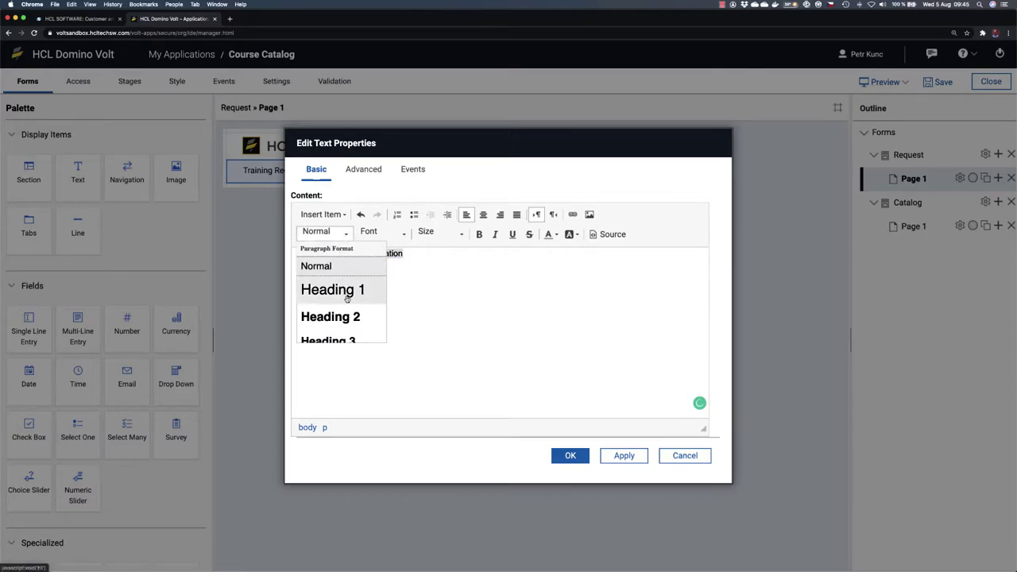
pyautogui.click(346, 293)
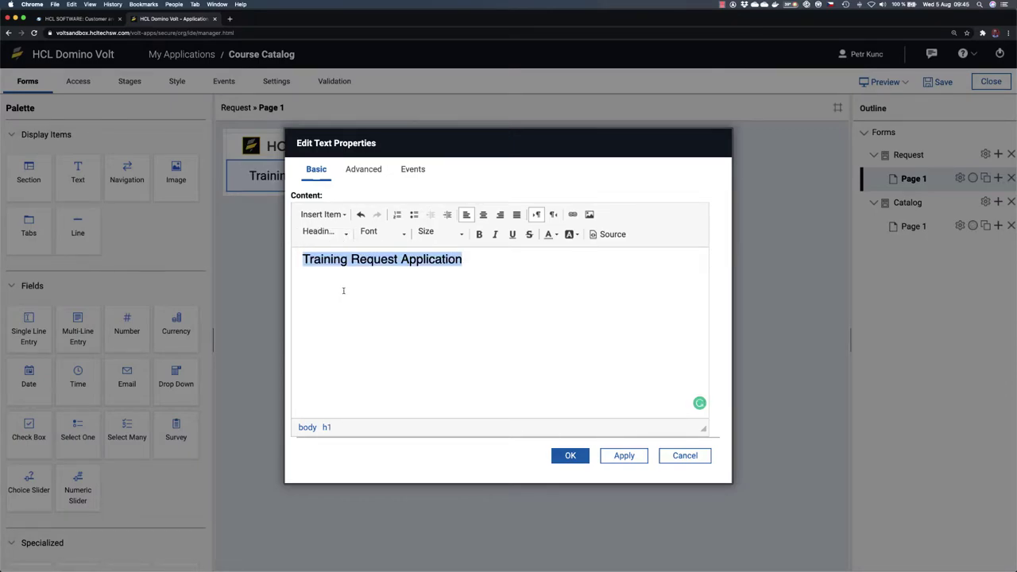
pyautogui.click(570, 455)
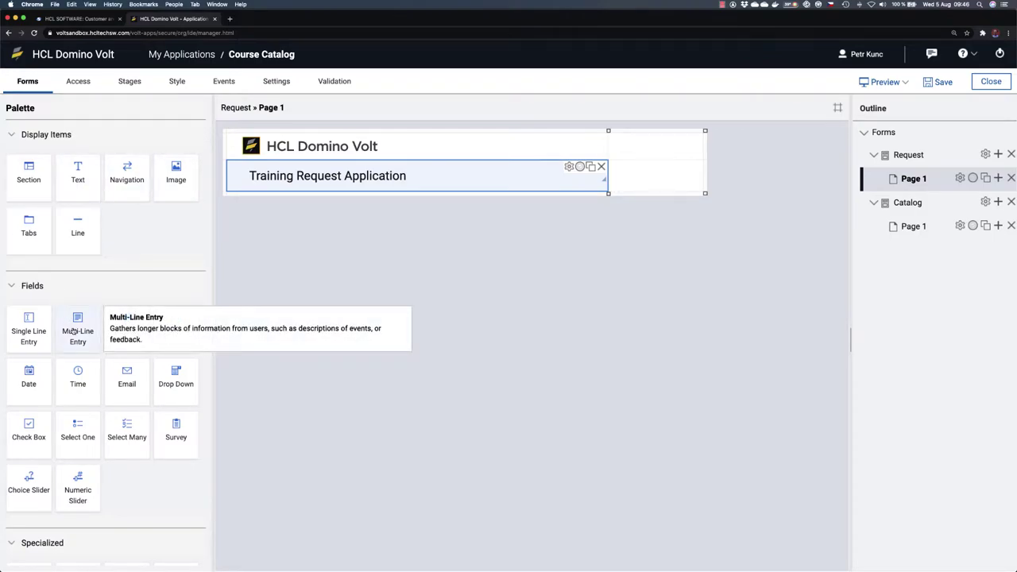
# Step: Add a divider line under the heading spanning both columns, then narrow the first column
pyautogui.moveTo(77, 225); pyautogui.dragTo(264, 201)
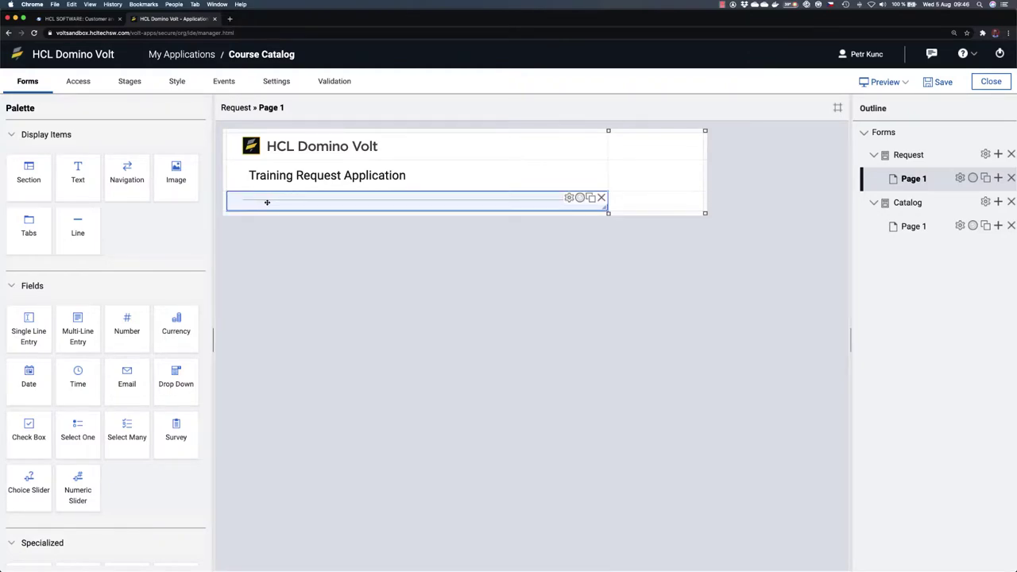
pyautogui.click(606, 208)
pyautogui.moveTo(605, 208); pyautogui.dragTo(680, 210)
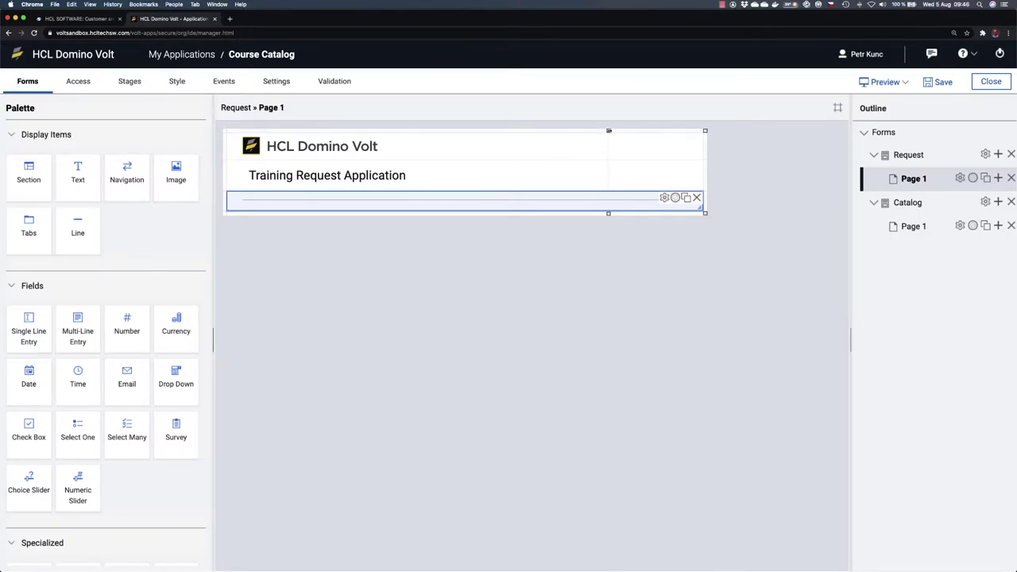
pyautogui.moveTo(609, 130); pyautogui.dragTo(435, 131)
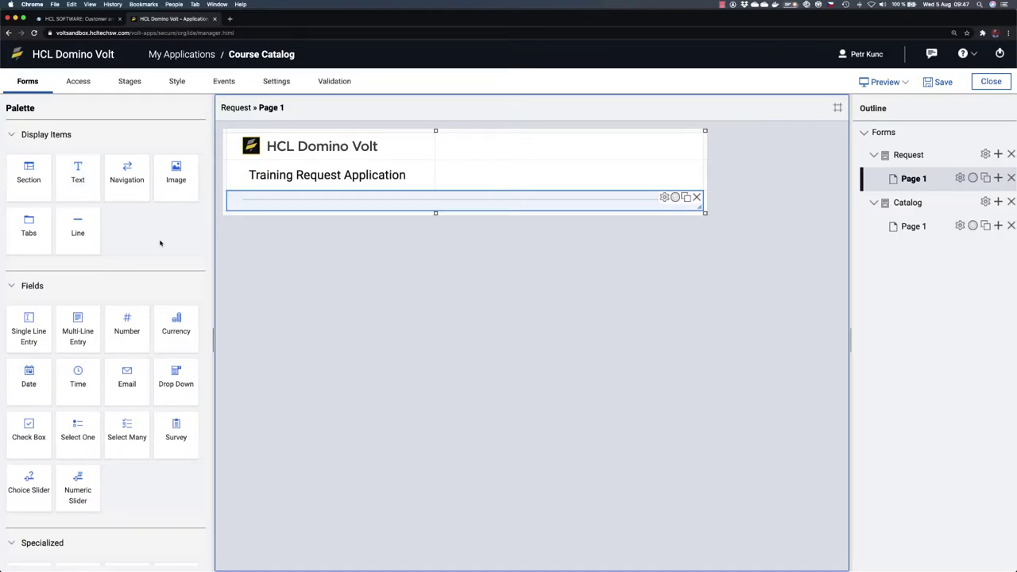
pyautogui.scroll(-3, 160, 243)
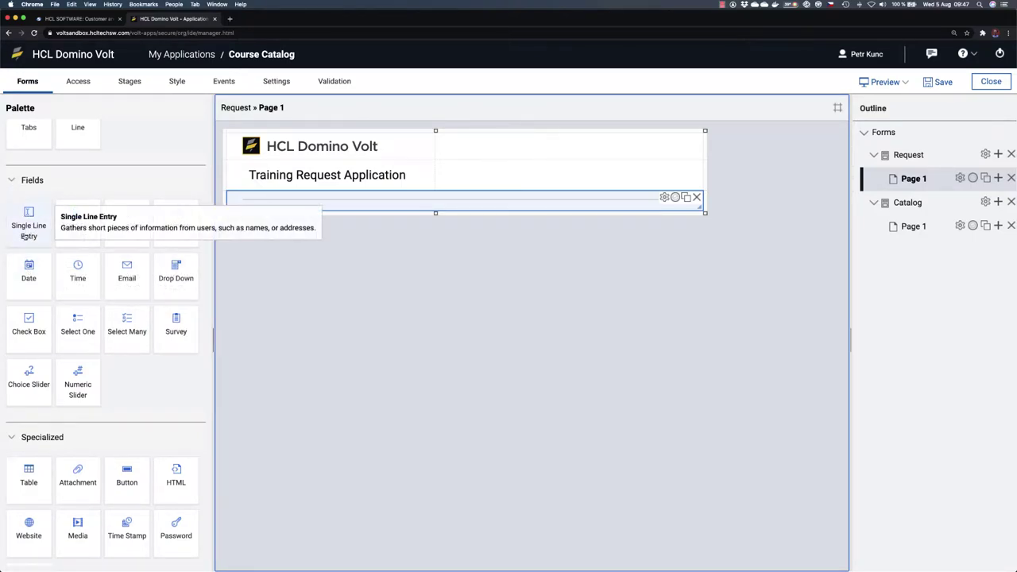
pyautogui.moveTo(23, 225); pyautogui.dragTo(276, 215)
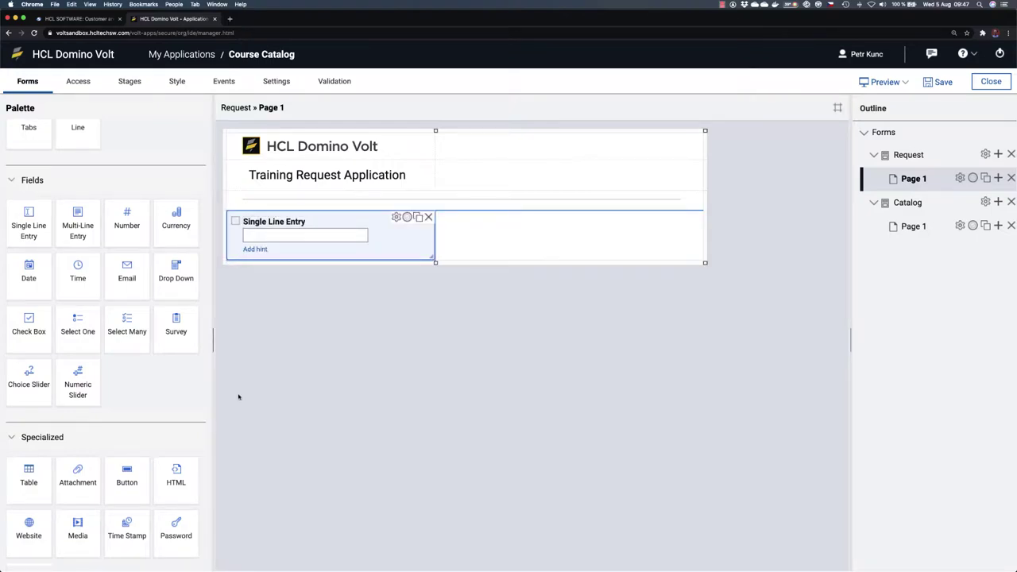
pyautogui.moveTo(322, 219); pyautogui.dragTo(531, 246)
pyautogui.moveTo(615, 219); pyautogui.dragTo(367, 237)
pyautogui.doubleClick(290, 223)
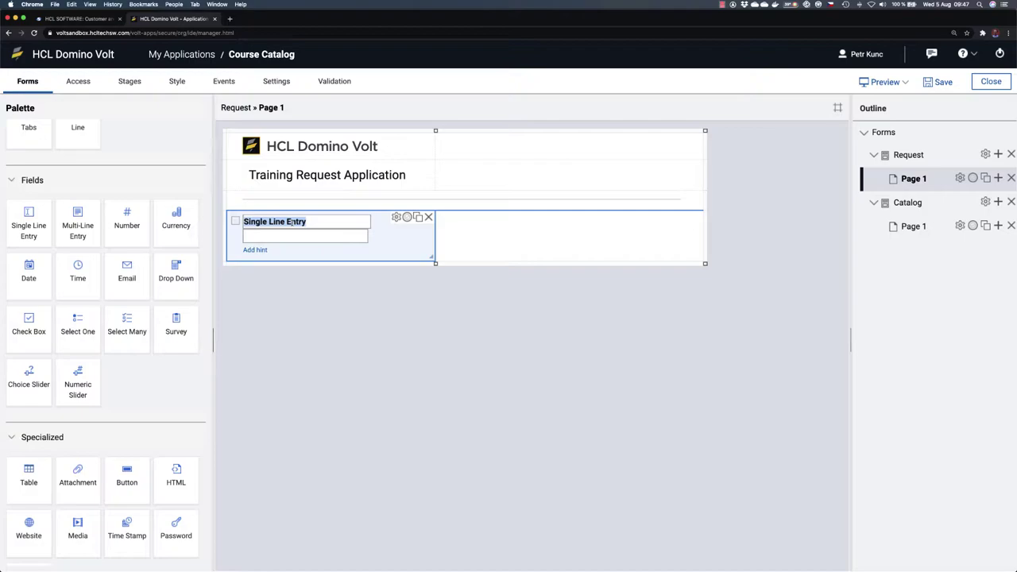
pyautogui.write('Name')
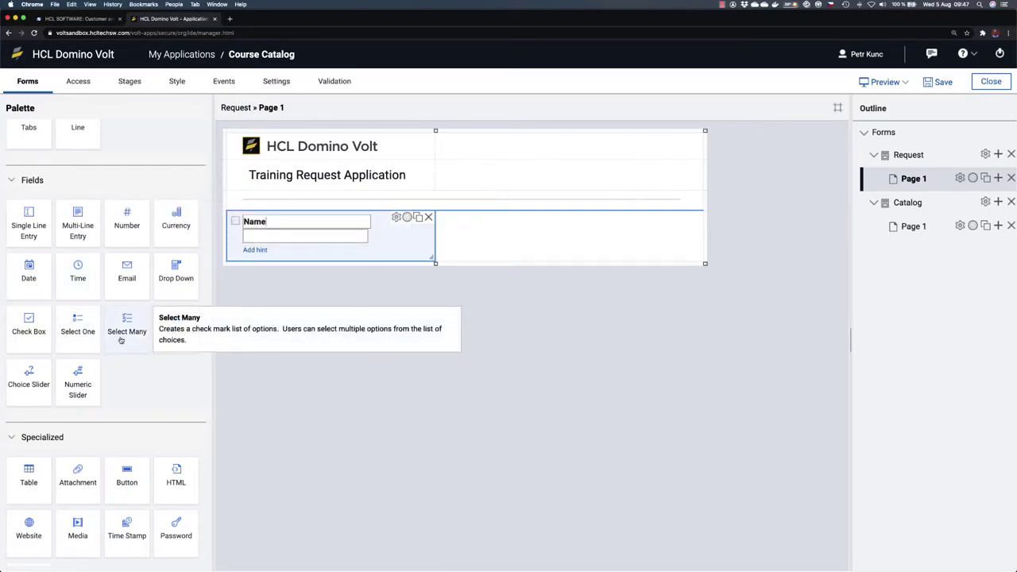
pyautogui.scroll(1, 177, 381)
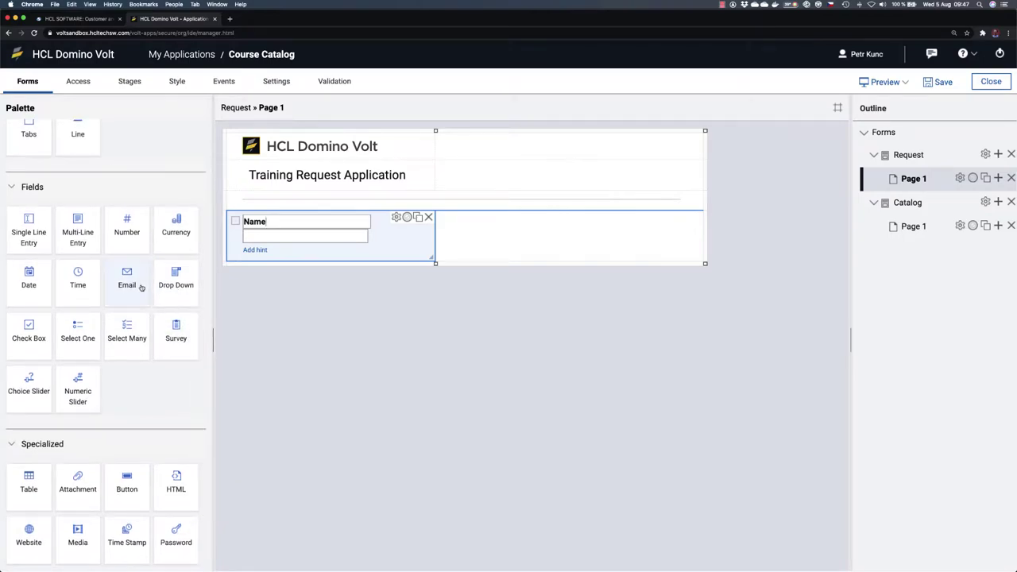
# Step: Add an Email field beside Name and a duplicate of Name labelled 'Manager Name'
pyautogui.moveTo(131, 278); pyautogui.dragTo(516, 243)
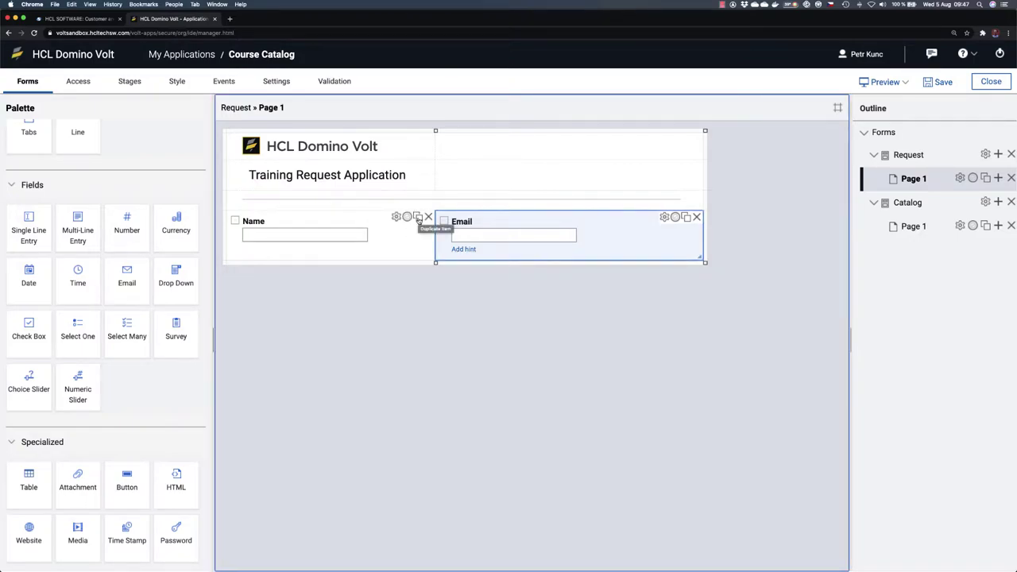
pyautogui.click(419, 220)
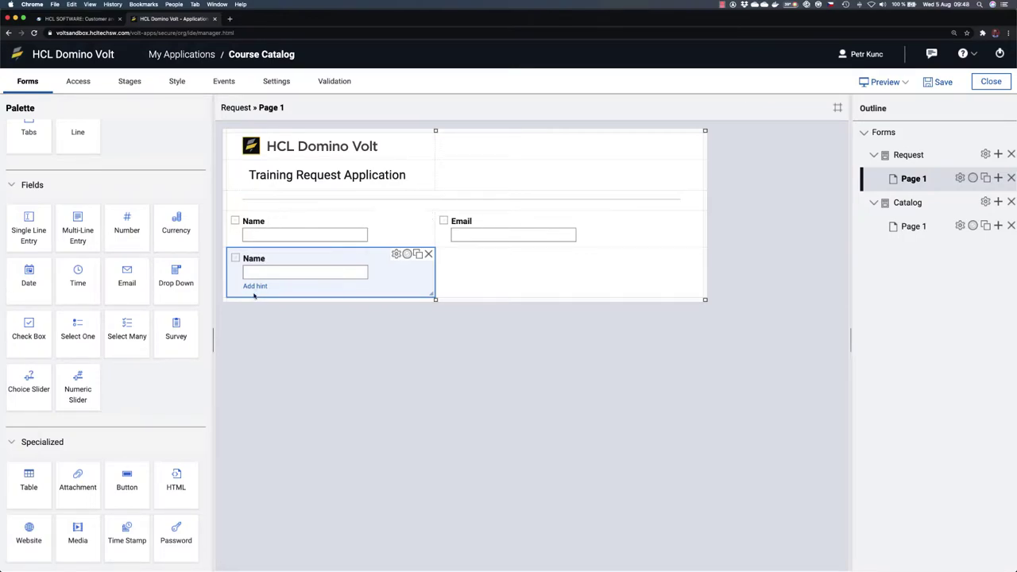
pyautogui.doubleClick(254, 259)
pyautogui.press('Left')
pyautogui.write('Manager')
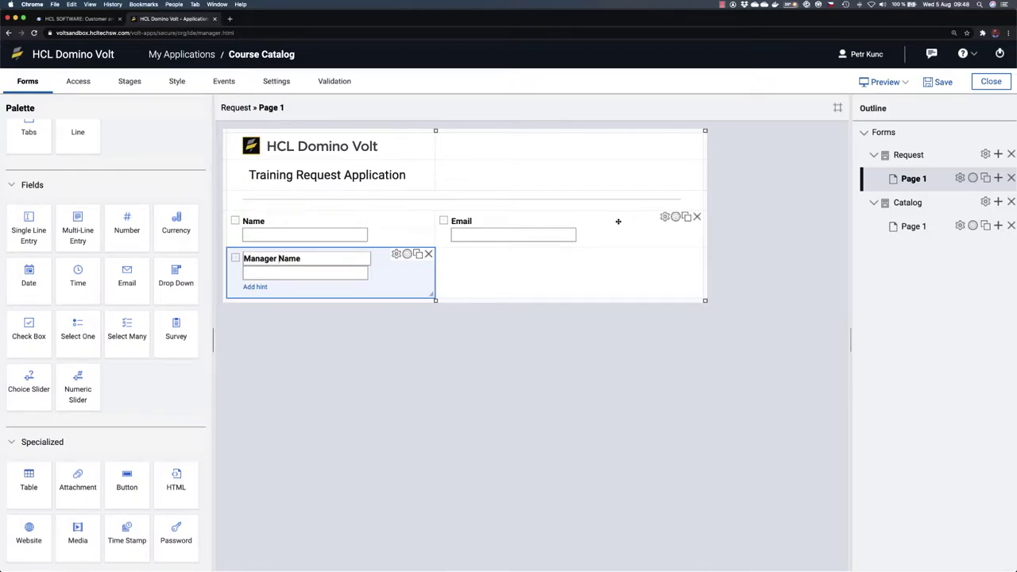
# Step: Duplicate the Email field and relabel the copy 'Manager Email'
pyautogui.click(686, 219)
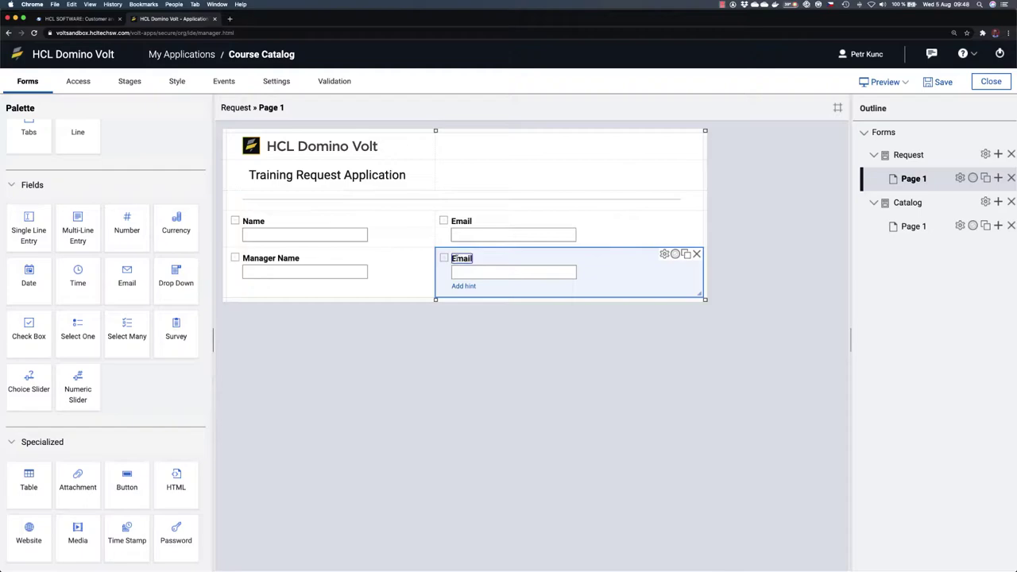
pyautogui.press('Left')
pyautogui.write('Manager')
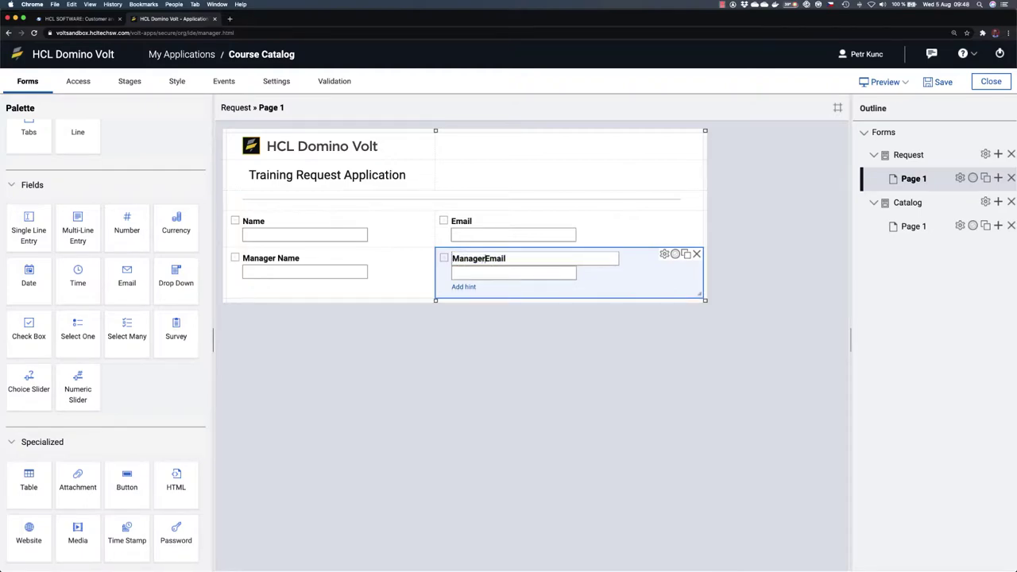
pyautogui.click(450, 337)
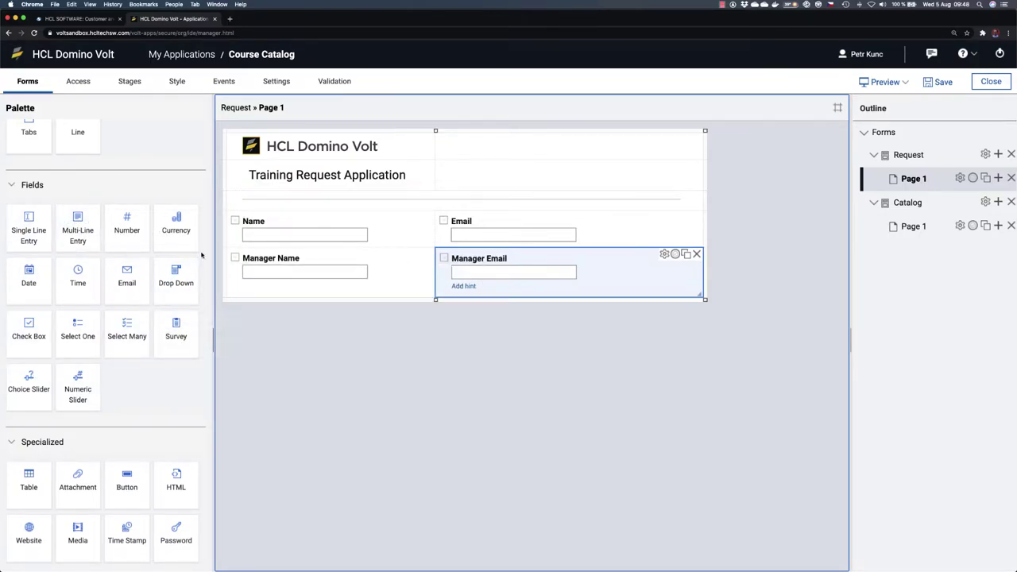
# Step: Place a drop-down labelled 'Select a Course' under Manager Name and open its properties
pyautogui.moveTo(169, 277); pyautogui.dragTo(293, 289)
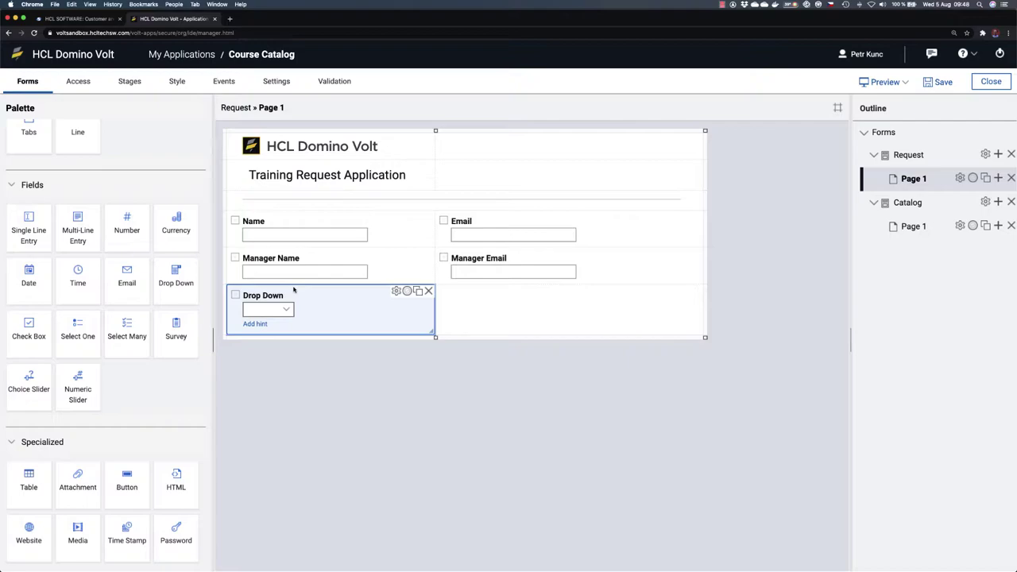
pyautogui.click(287, 292)
pyautogui.write('Select a C')
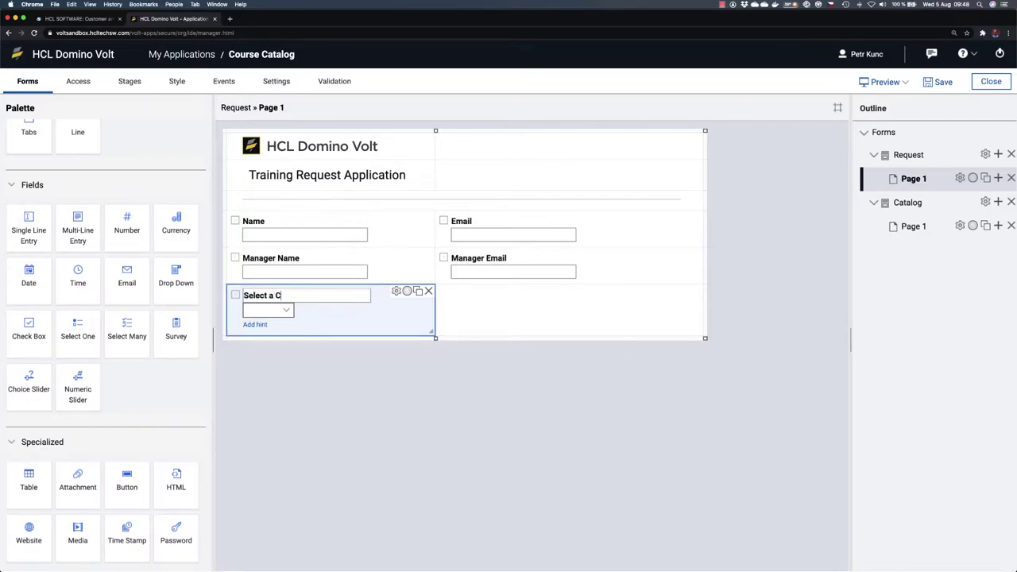
pyautogui.write('ourse')
pyautogui.click(301, 368)
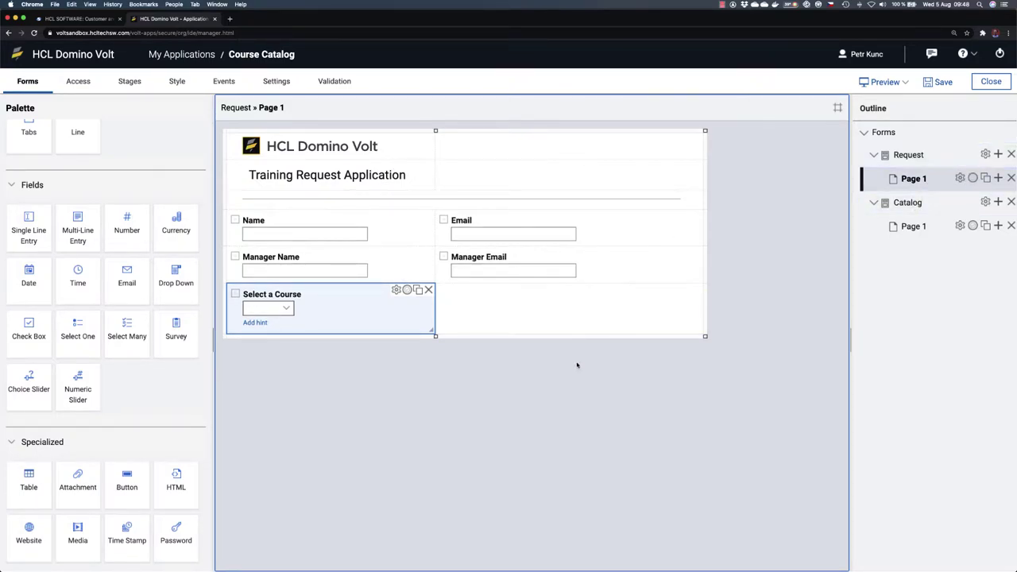
pyautogui.click(488, 321)
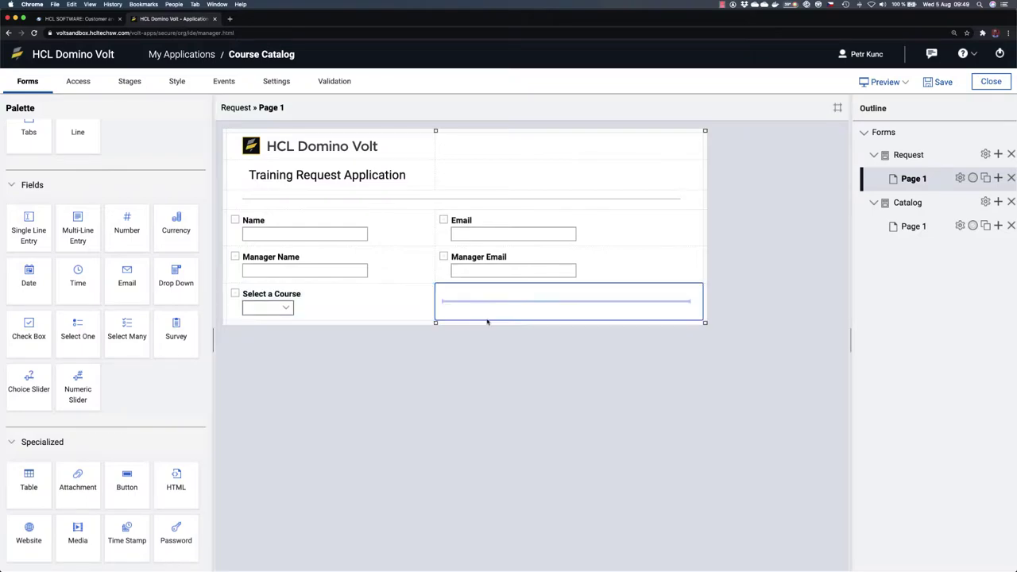
pyautogui.click(343, 305)
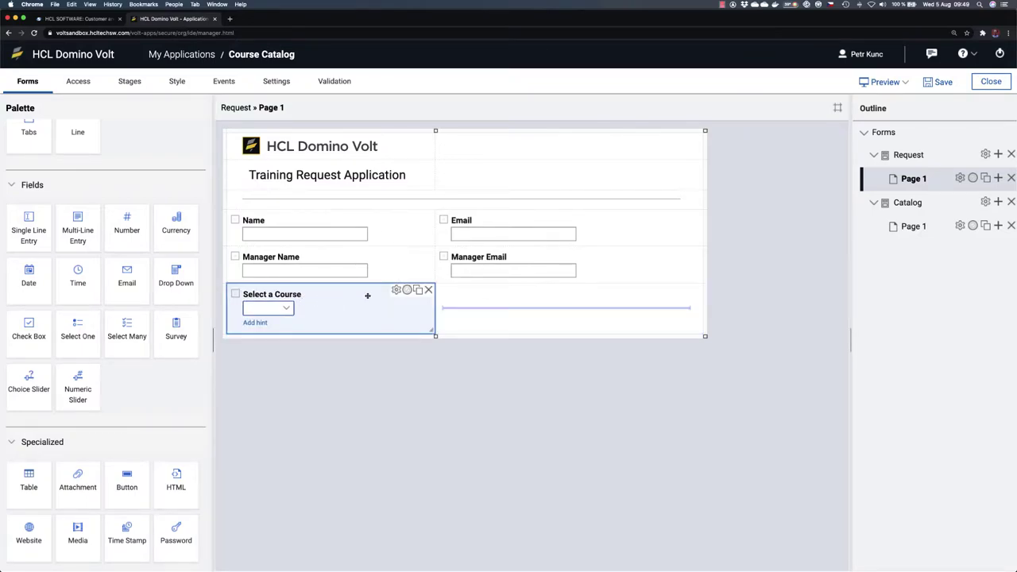
pyautogui.click(397, 291)
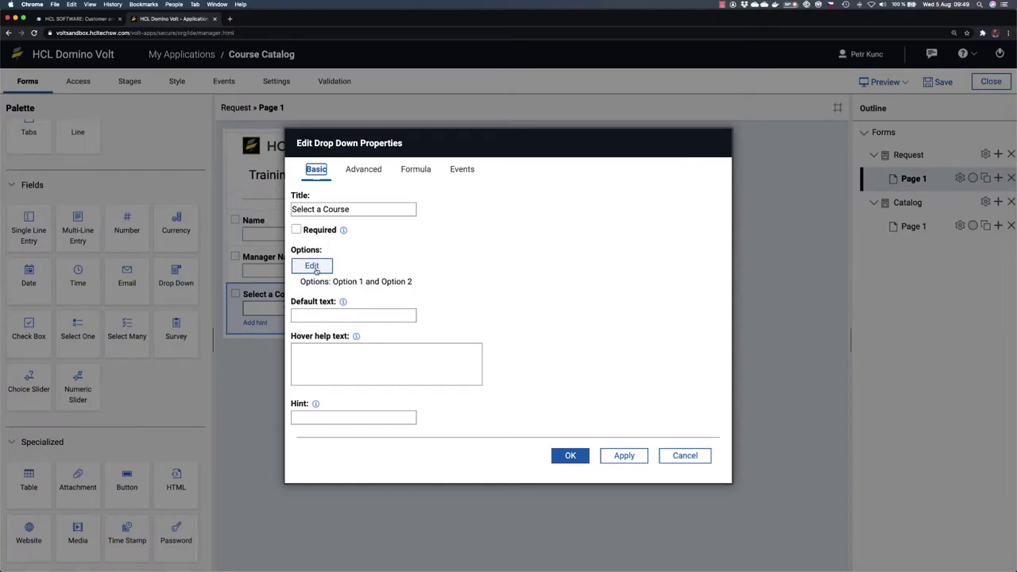
# Step: Open the drop-down's Options editor, then view the Course Catalog workbook in Excel
pyautogui.click(317, 270)
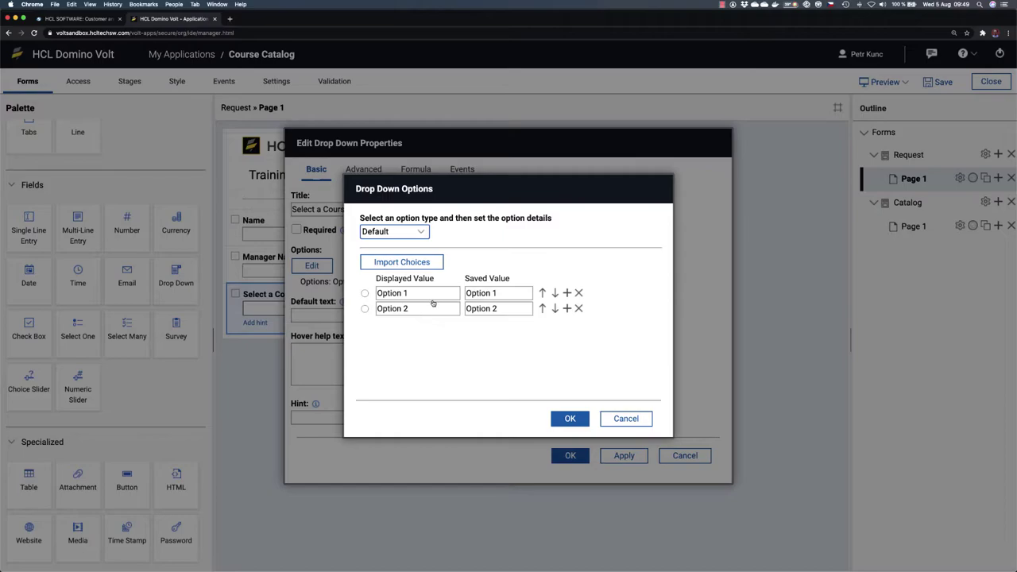
pyautogui.press('super+Tab')
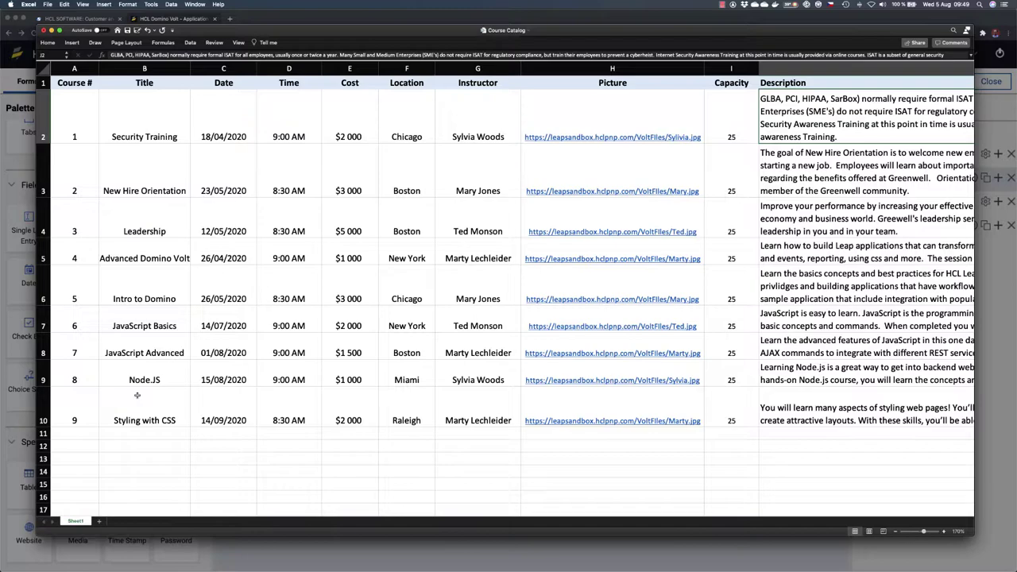
# Step: Switch from Excel back to the Drop Down Options dialog in Chrome
pyautogui.press('super+Tab')
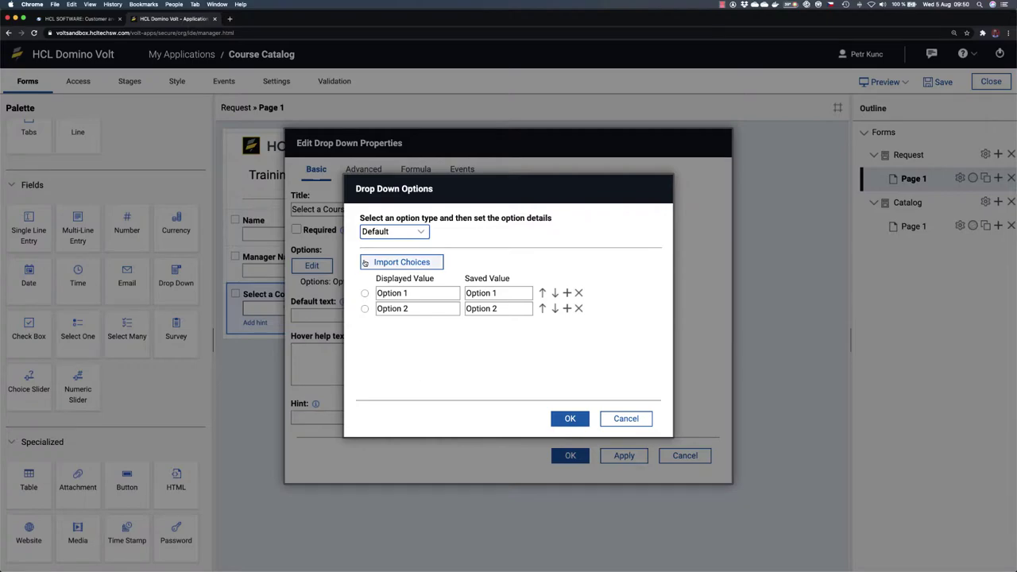
# Step: Switch the drop-down option type to Use a Service and start a new service configuration
pyautogui.click(427, 236)
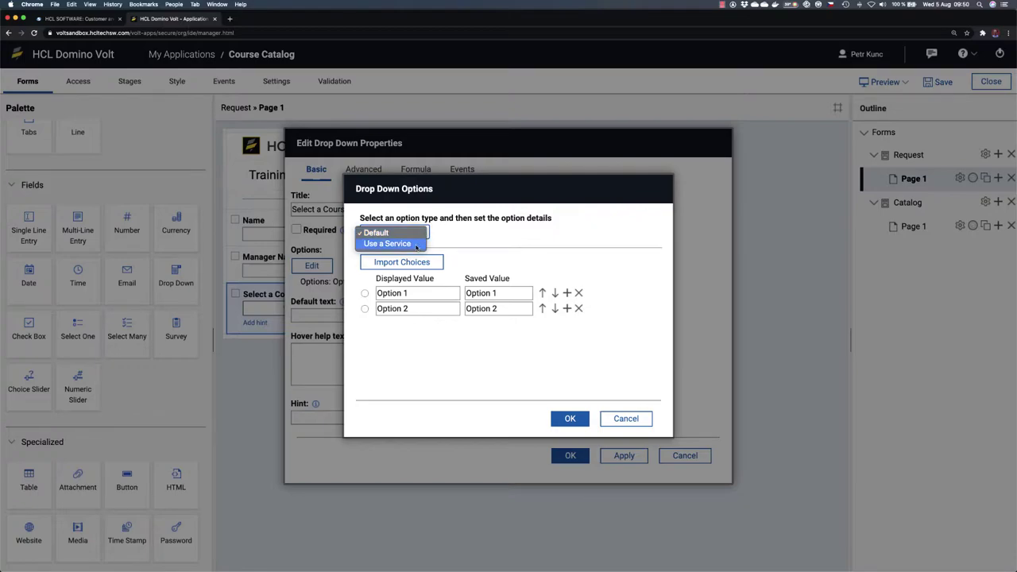
pyautogui.click(416, 245)
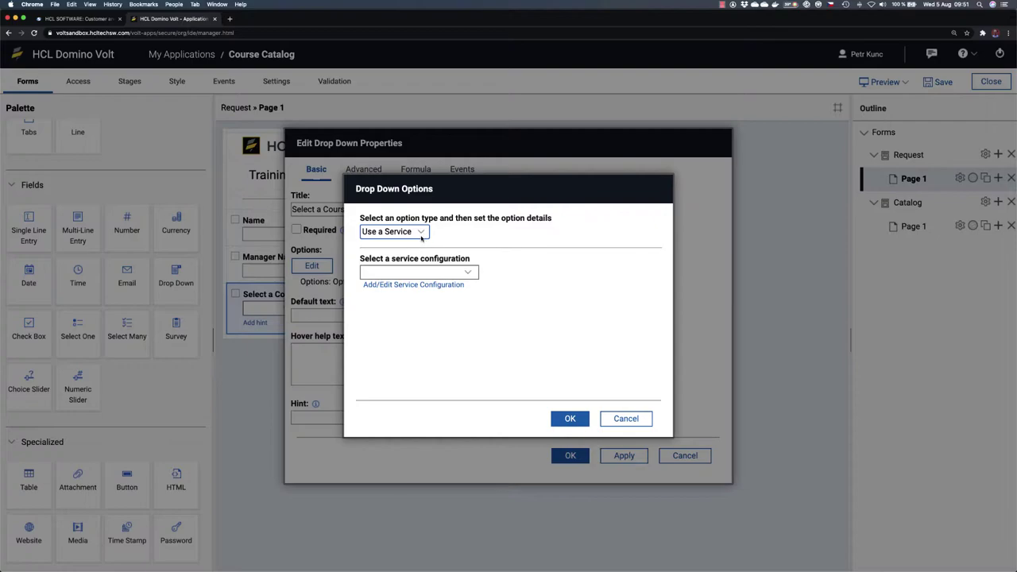
pyautogui.click(470, 272)
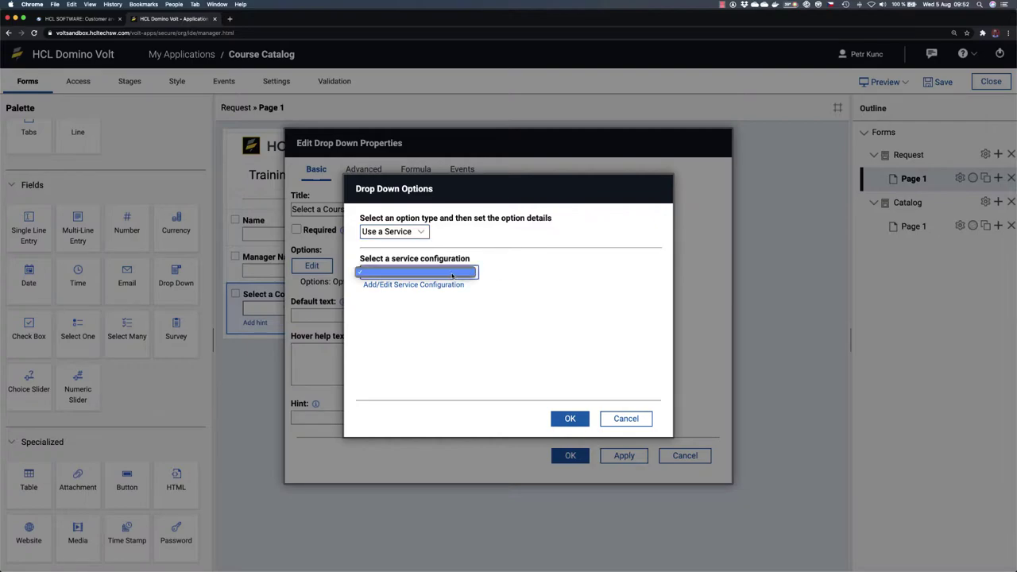
pyautogui.click(507, 279)
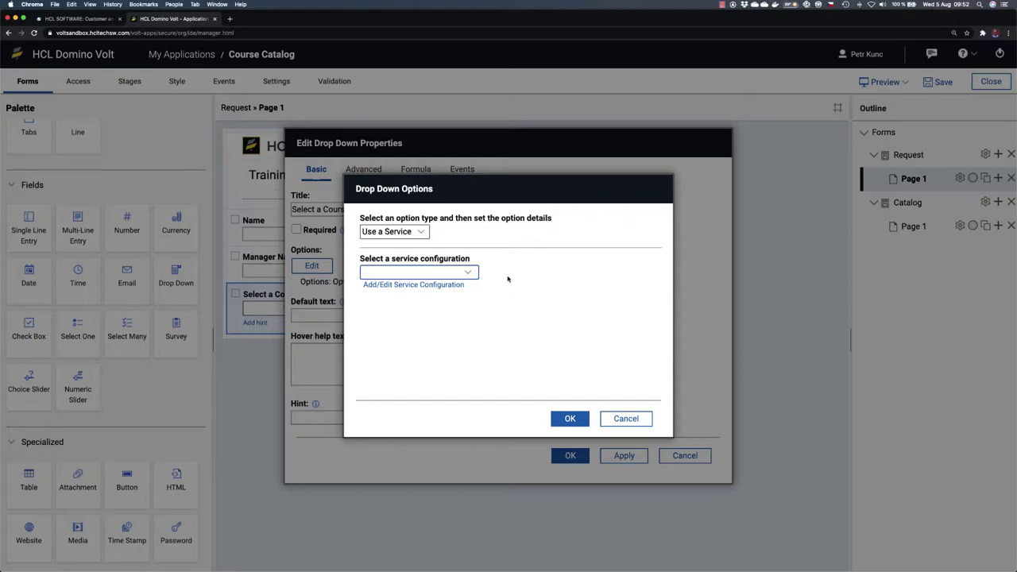
pyautogui.click(419, 286)
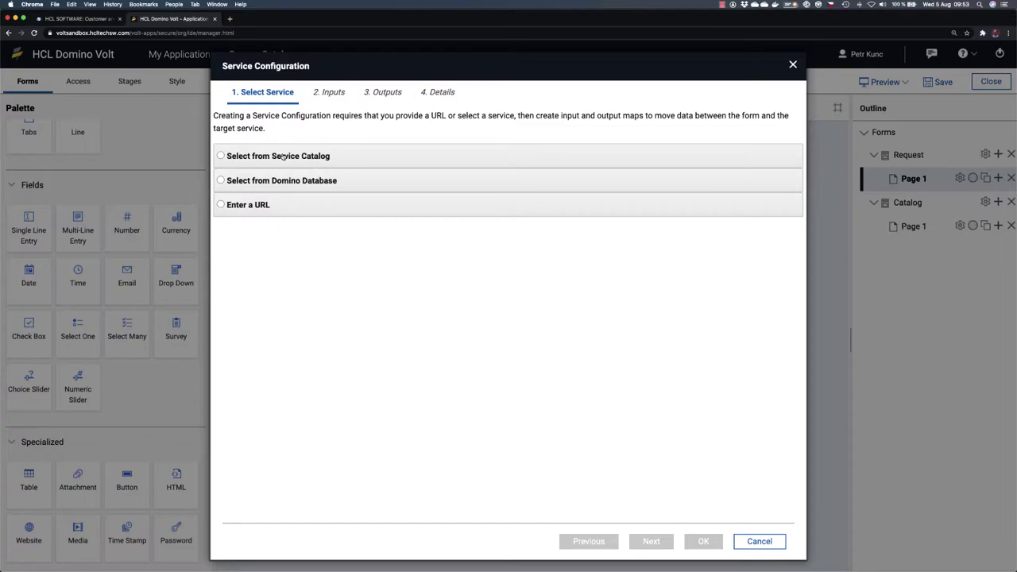
# Step: Choose Select from Service Catalog and list the catalogs, showing only the General catalog
pyautogui.click(221, 156)
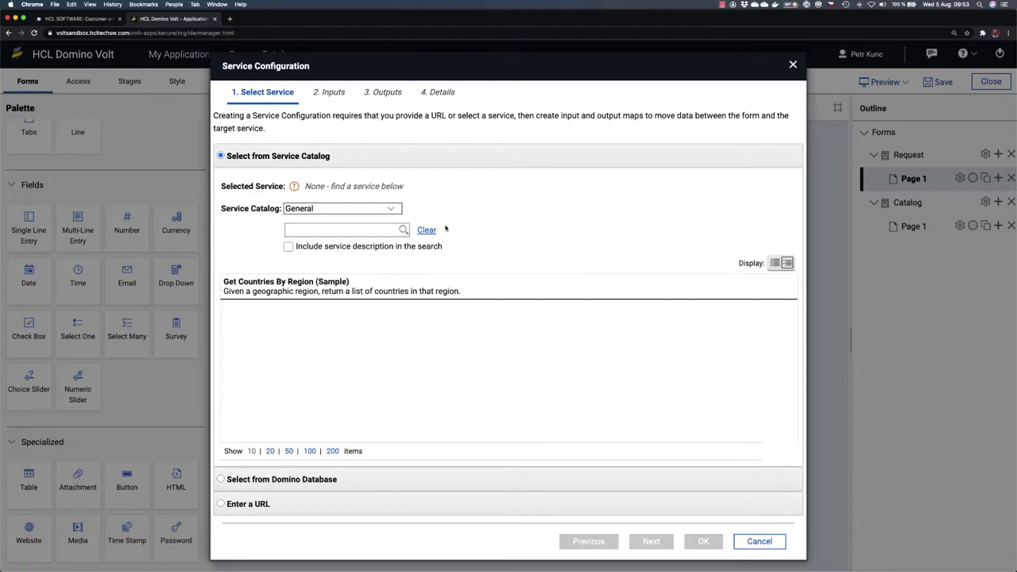
pyautogui.click(394, 209)
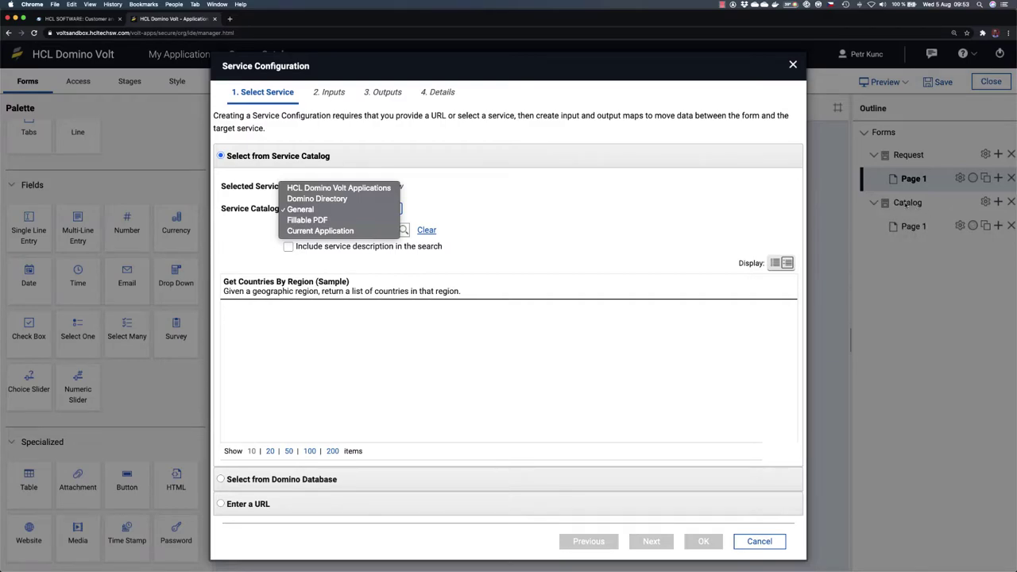
# Step: Use the Current Application catalog and pick Course Catalog / Sheet1 / Search after checking the Excel sheet
pyautogui.click(355, 231)
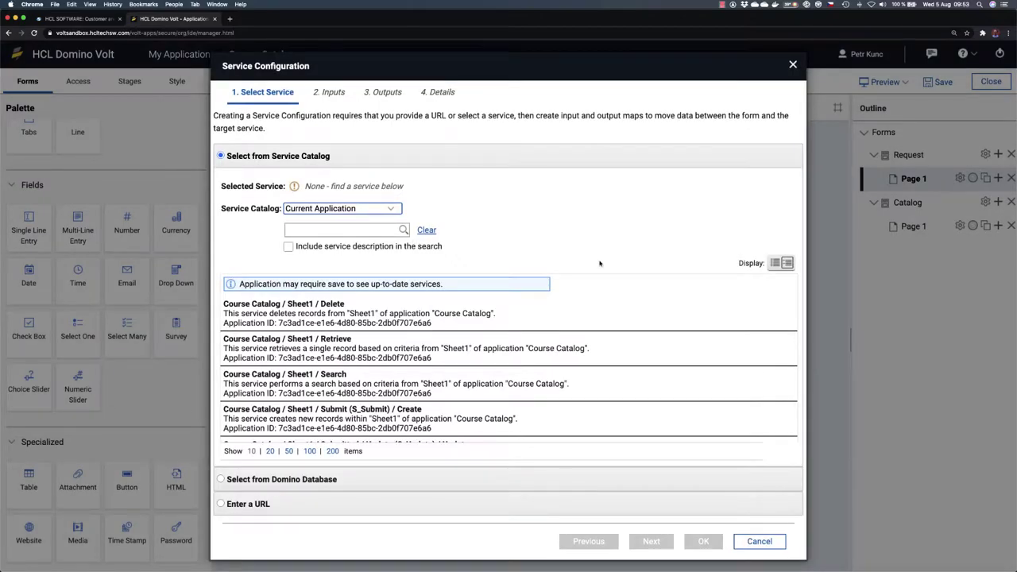
pyautogui.click(775, 264)
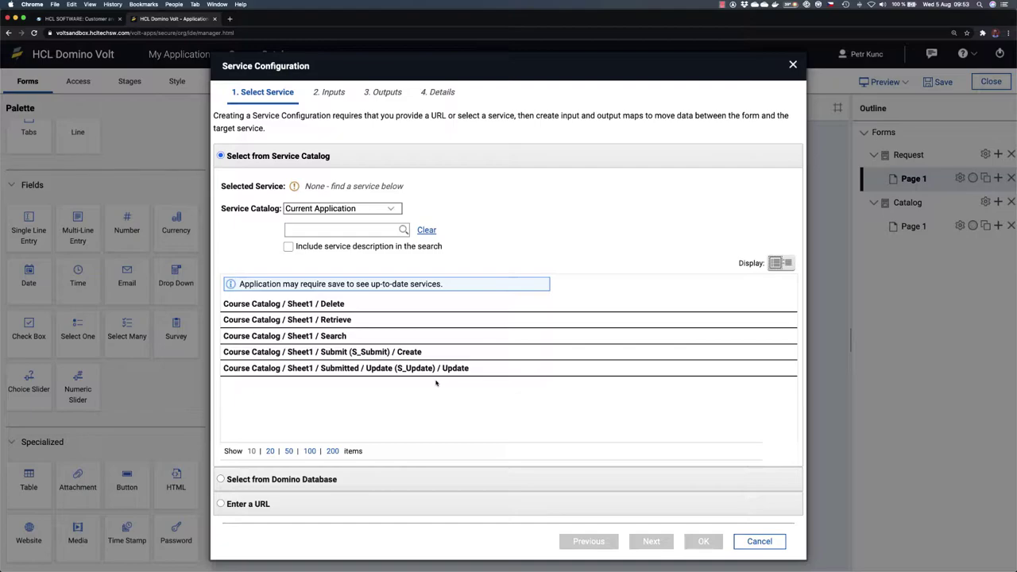
pyautogui.press('super+Tab')
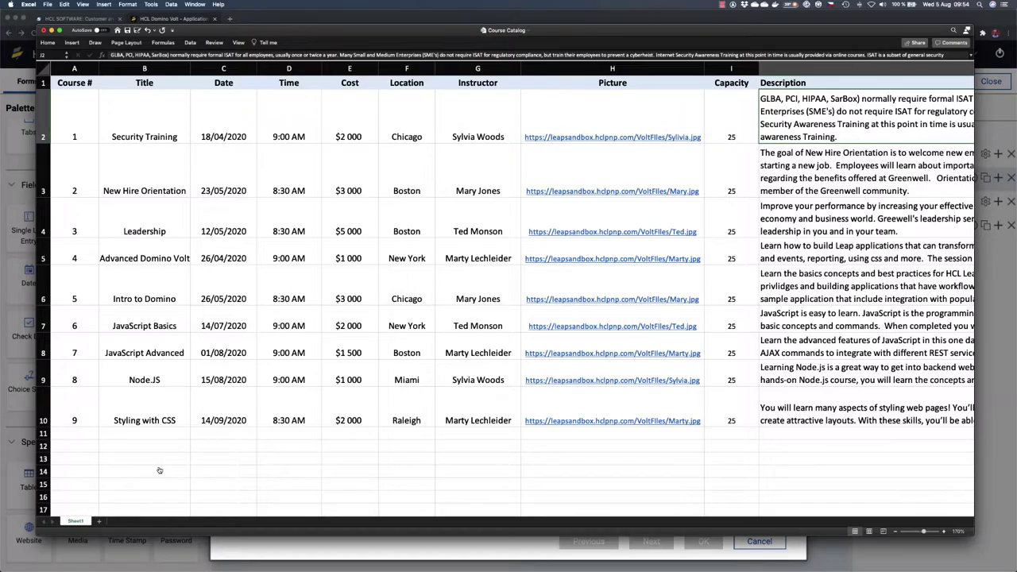
pyautogui.press('super+Tab')
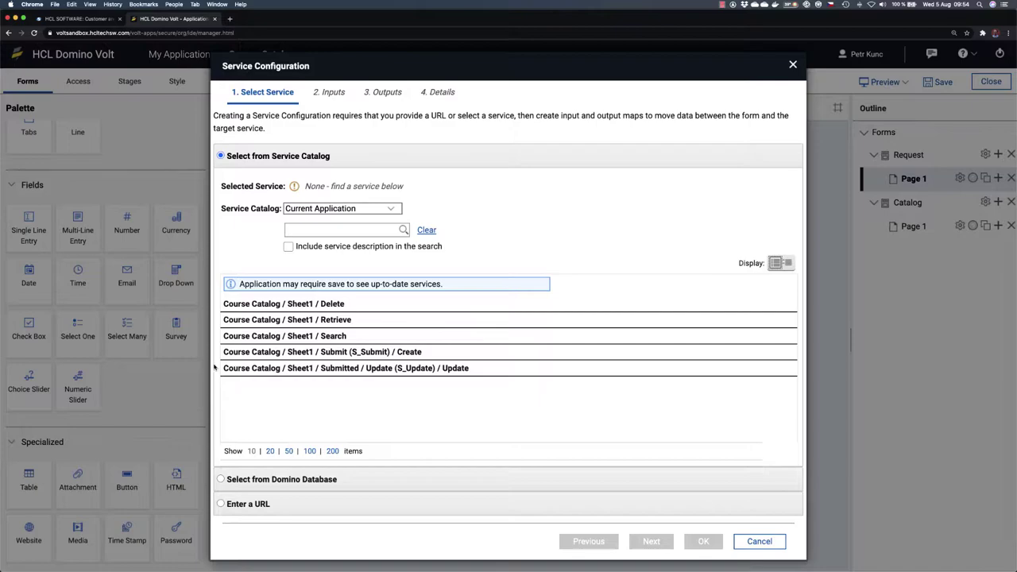
pyautogui.click(373, 338)
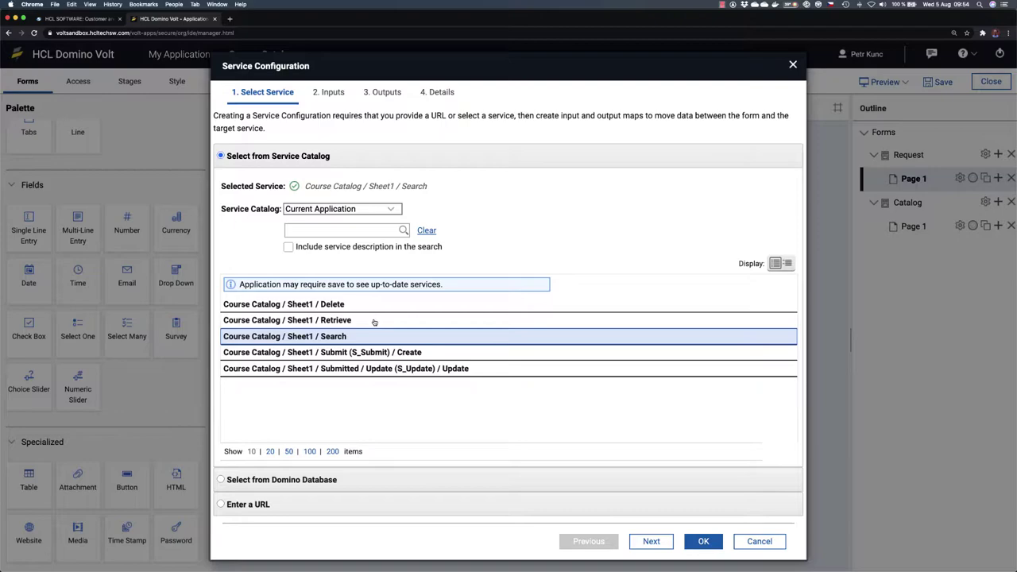
# Step: Keep Course Catalog / Sheet1 / Search selected and advance past the empty Inputs to Outputs
pyautogui.click(374, 321)
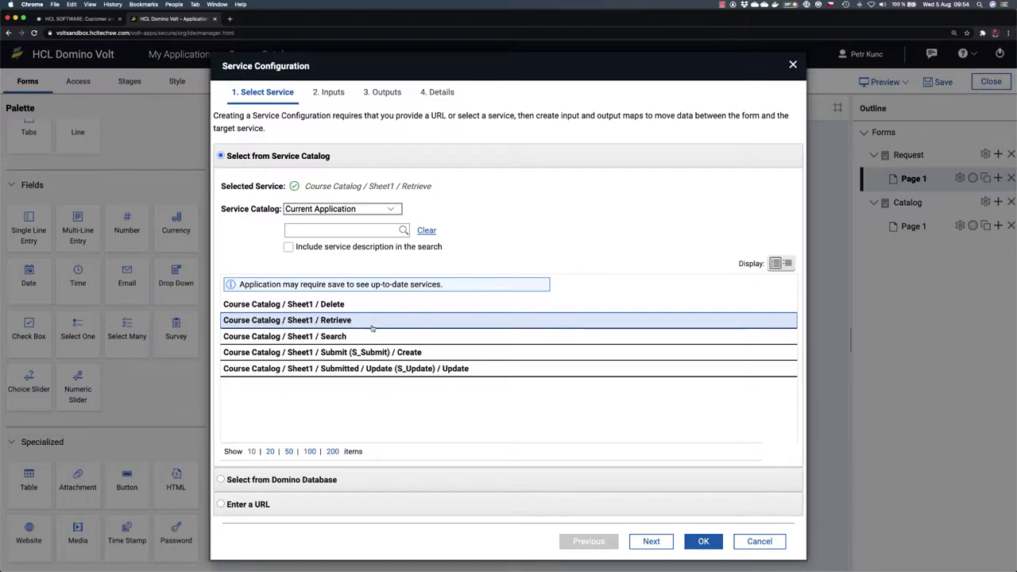
pyautogui.click(370, 338)
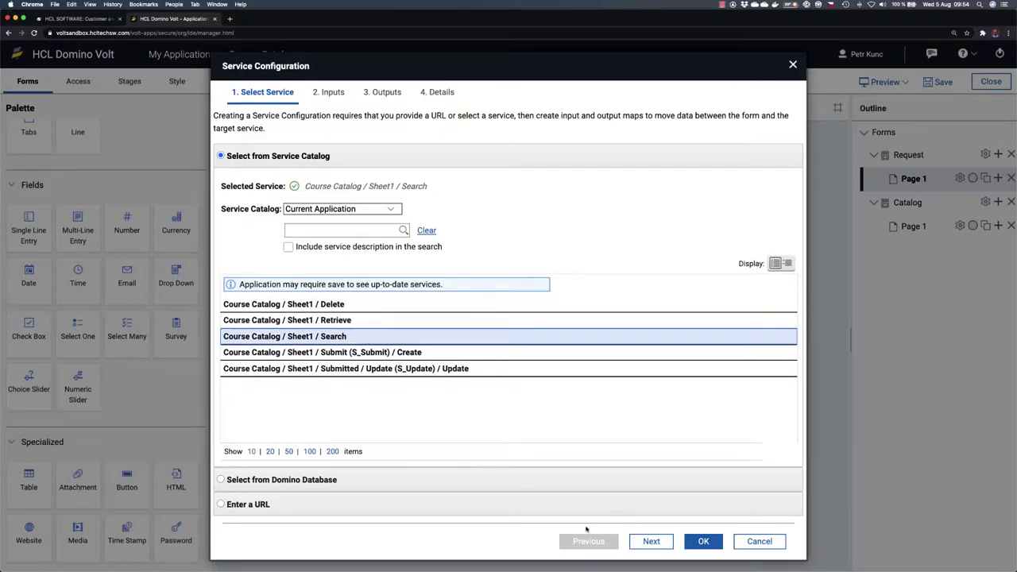
pyautogui.click(652, 541)
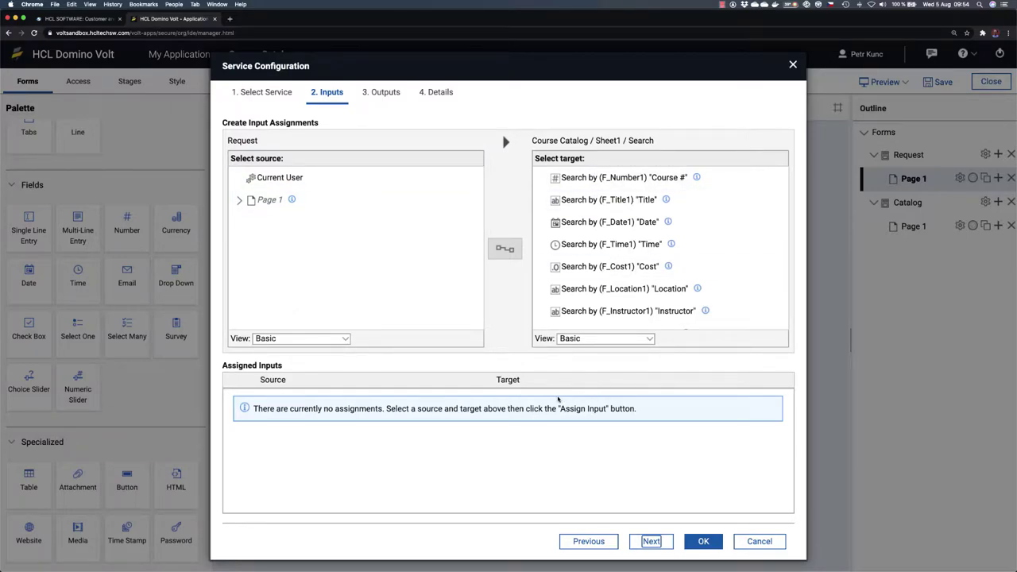
pyautogui.press('super+Tab')
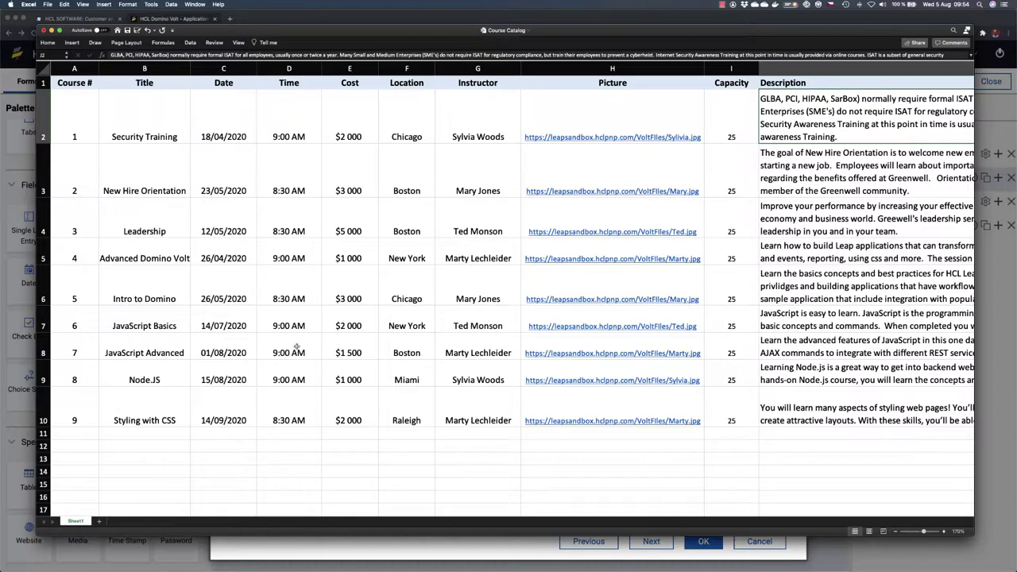
pyautogui.press('super+Tab')
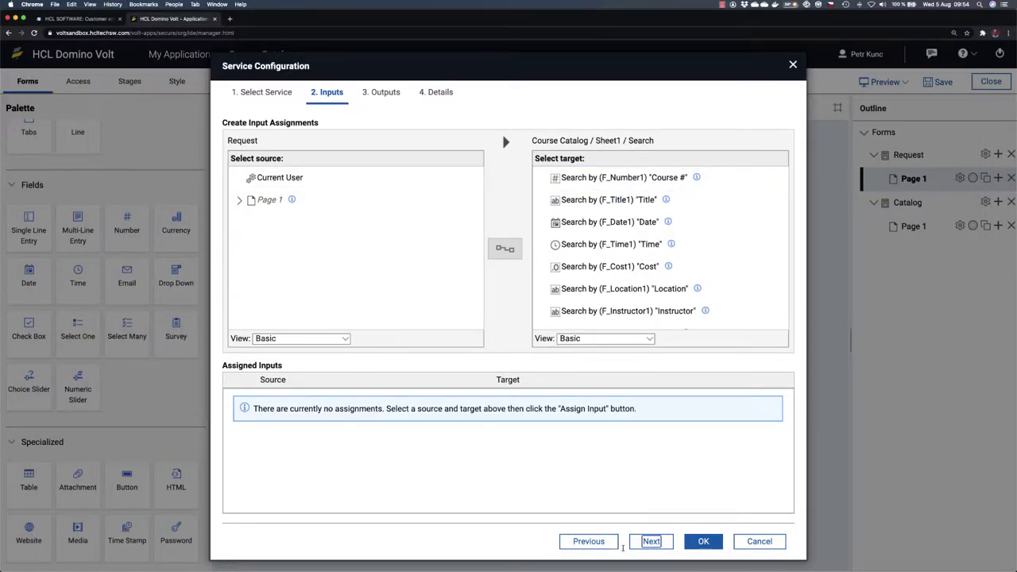
pyautogui.click(650, 542)
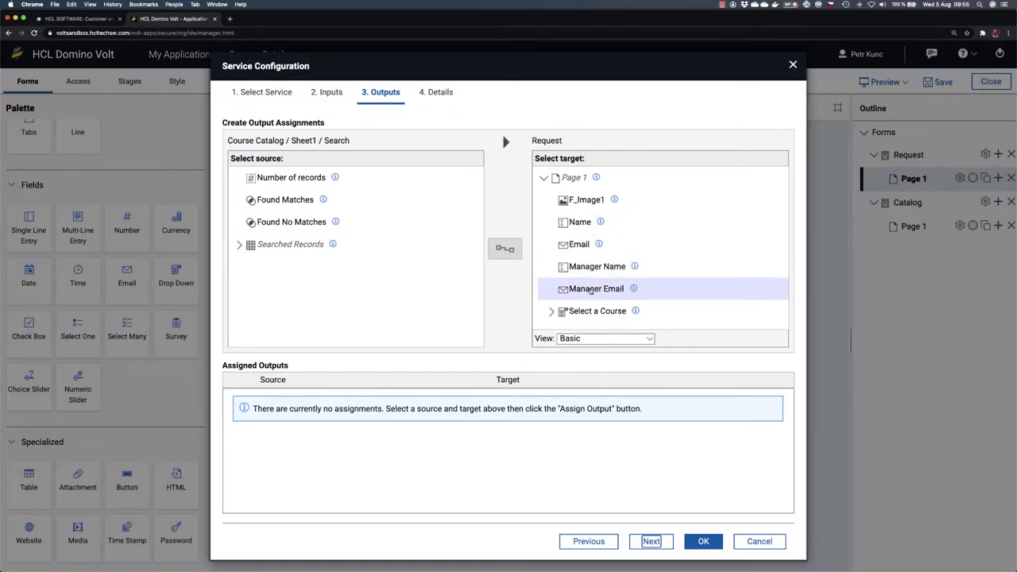
# Step: Expand Select a Course and its Options targets, then bring the Excel Course Catalog forward
pyautogui.click(550, 313)
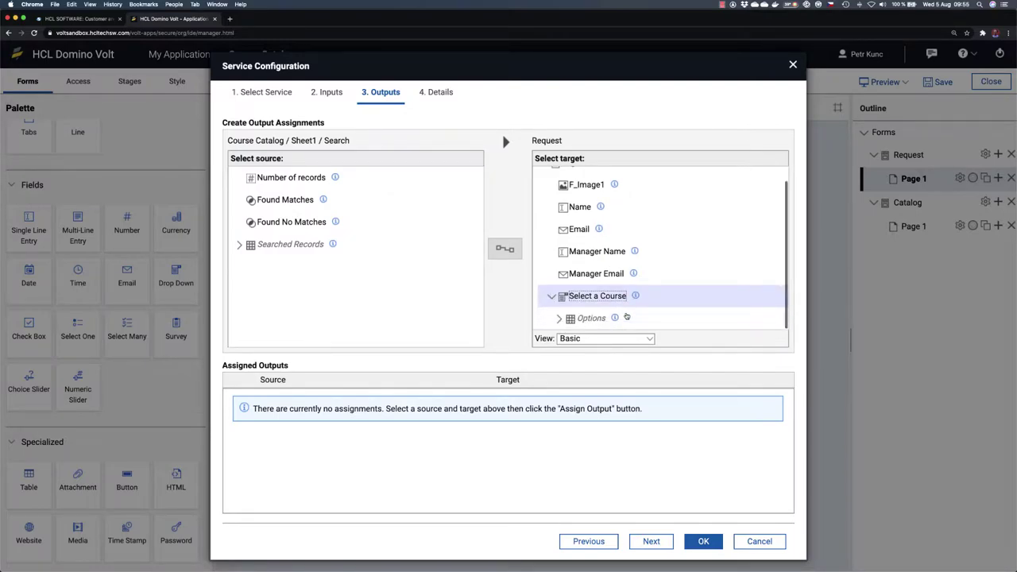
pyautogui.click(559, 319)
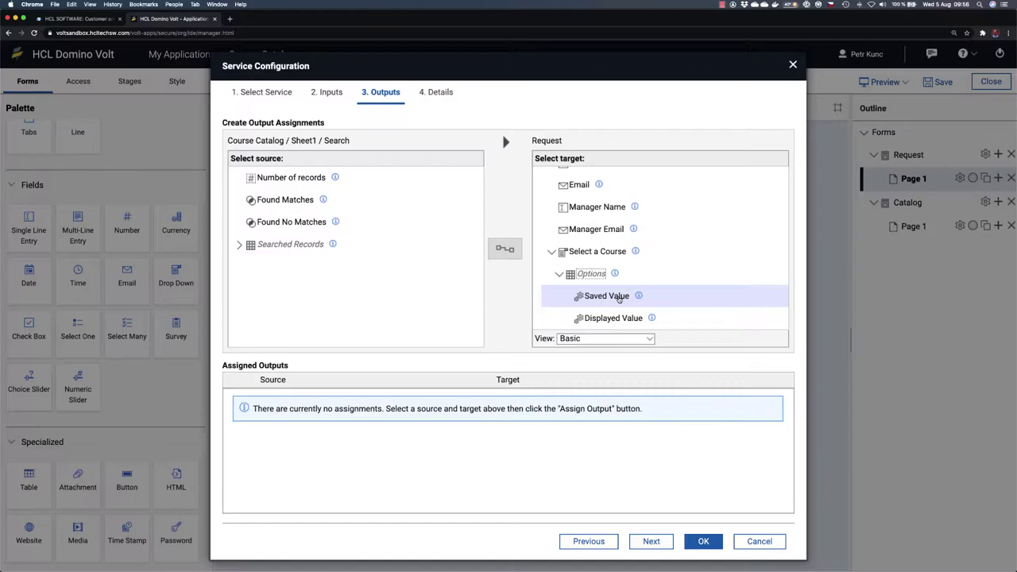
pyautogui.press('super+Tab')
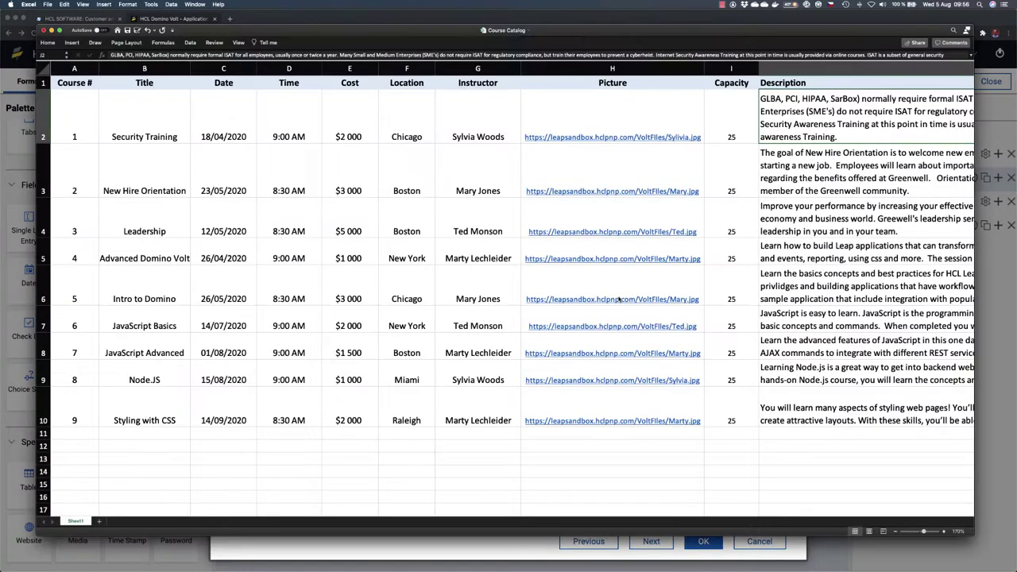
# Step: Check the Security Training, New Hire Orientation and Advanced Domino Volt titles, then return to the browser
pyautogui.click(149, 135)
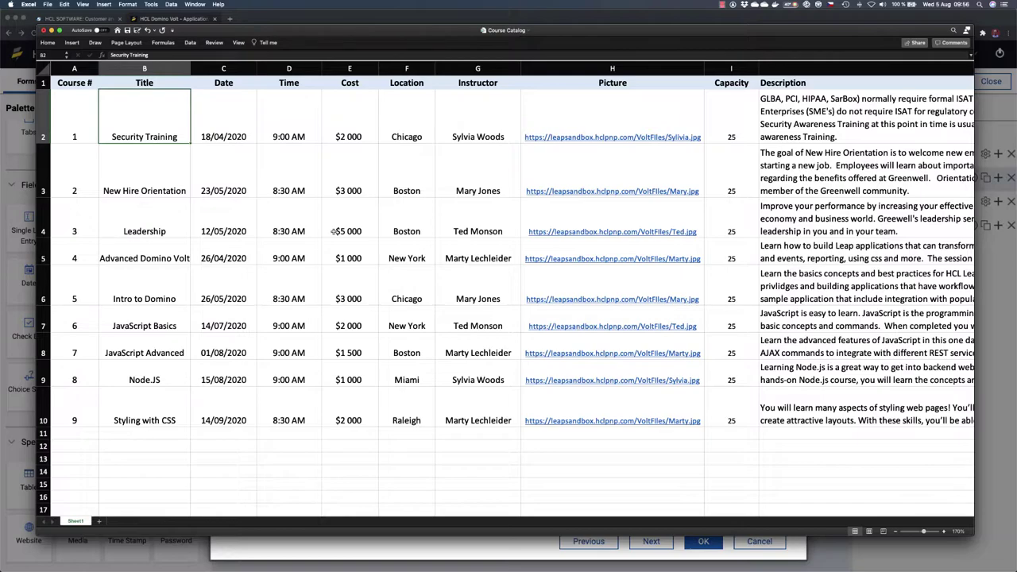
pyautogui.click(145, 179)
pyautogui.click(148, 259)
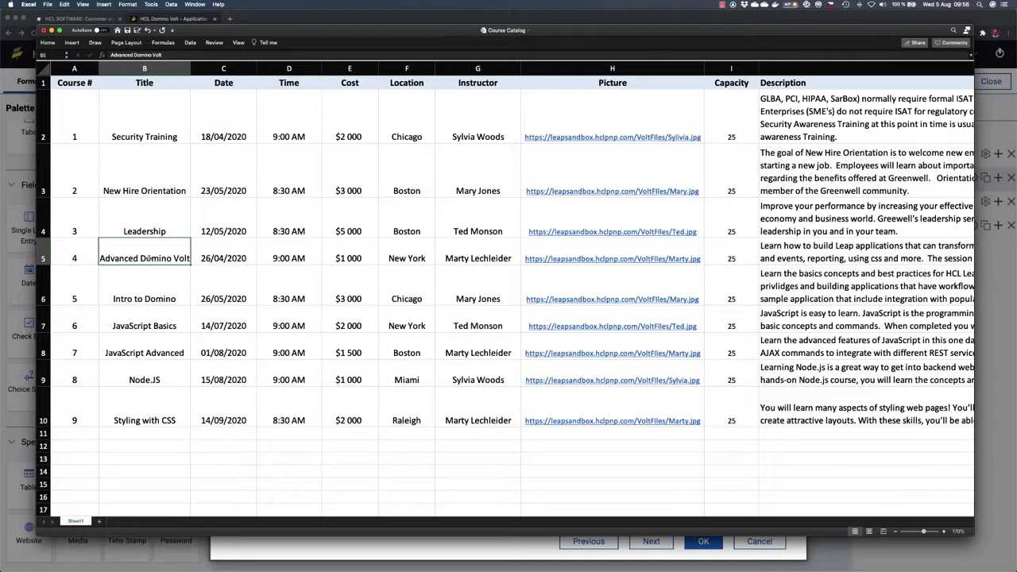
pyautogui.press('super+Tab')
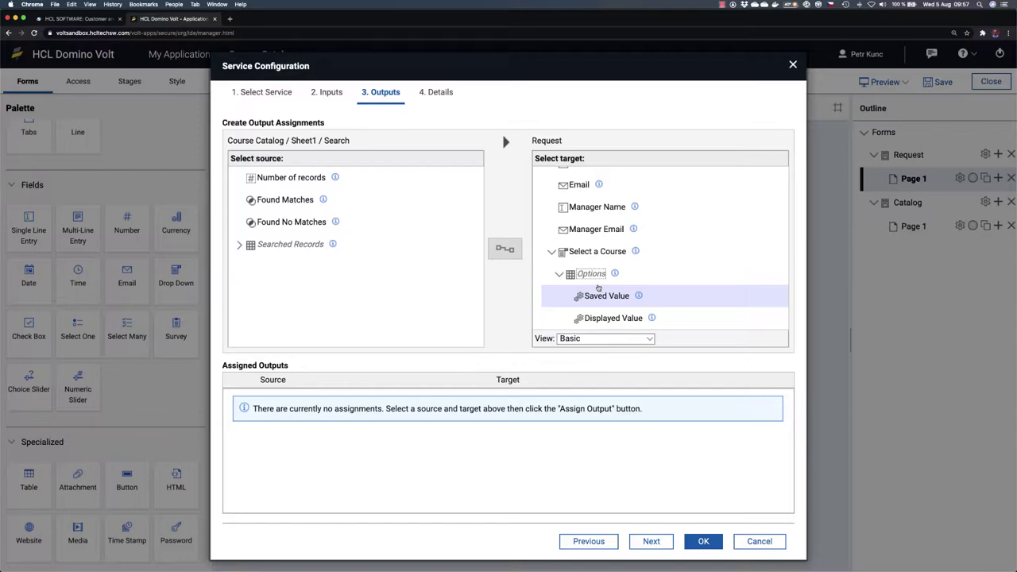
# Step: Map the Searched Records course Title to the drop-down's Displayed Value
pyautogui.click(609, 317)
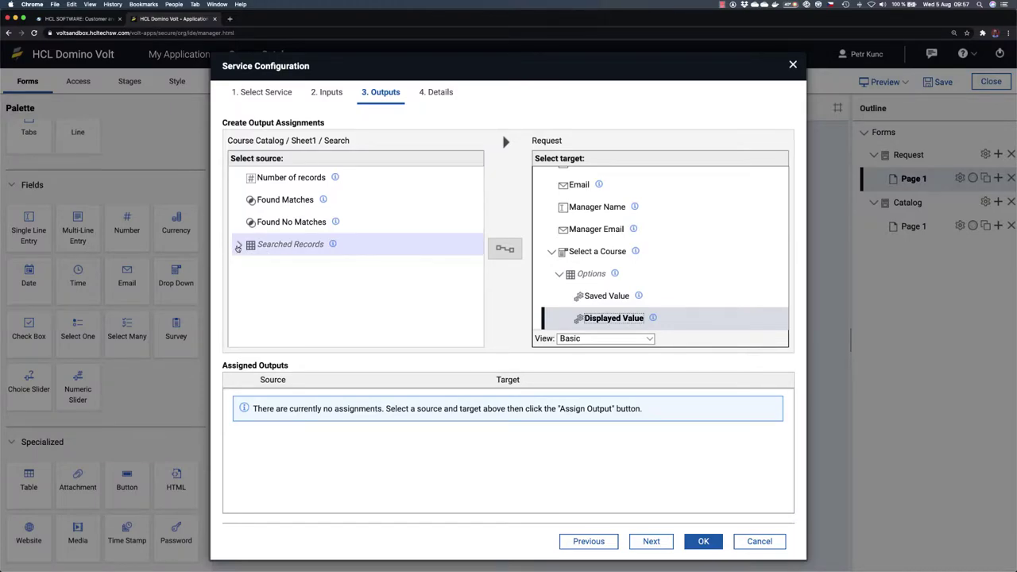
pyautogui.click(238, 247)
pyautogui.scroll(-5, 341, 288)
pyautogui.scroll(-5, 341, 287)
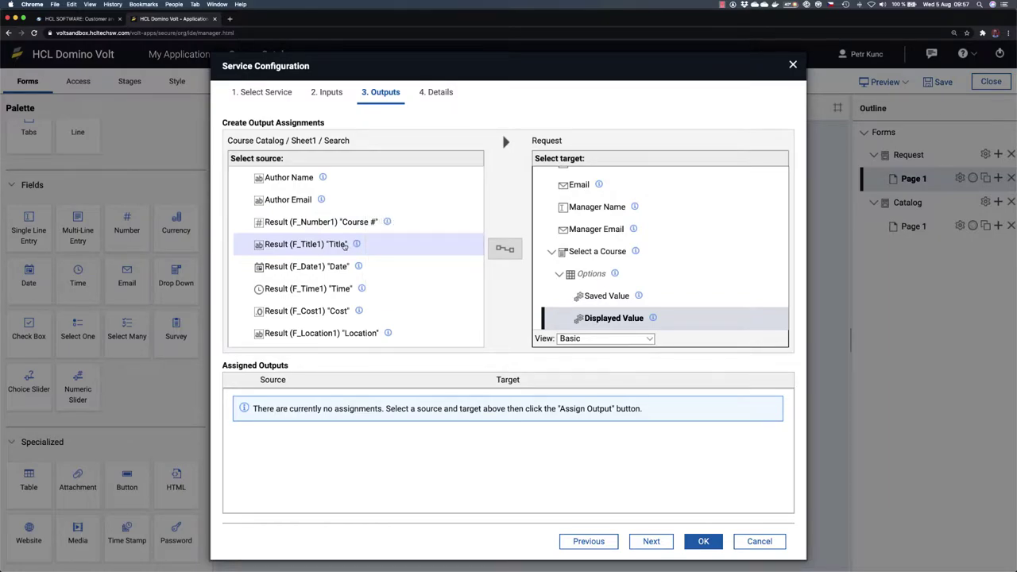
pyautogui.click(345, 246)
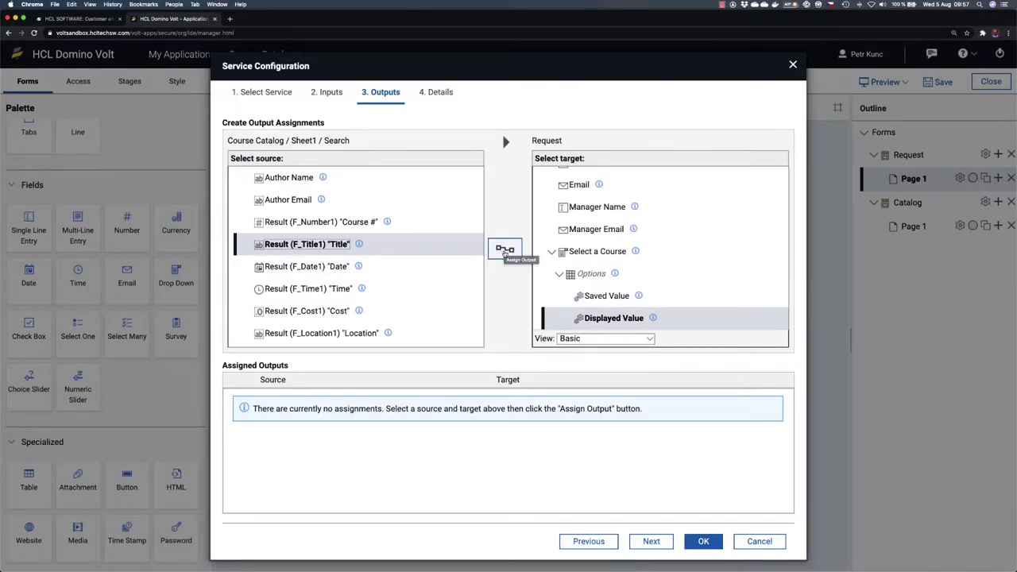
pyautogui.click(504, 250)
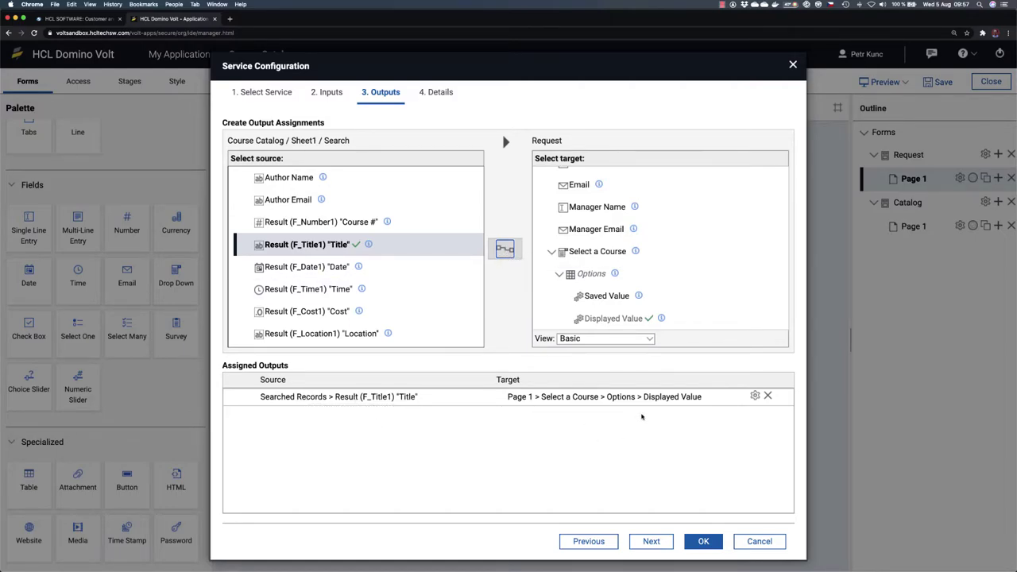
# Step: Map Record Unique Identifier to the Saved Value and finish the service configuration
pyautogui.click(588, 298)
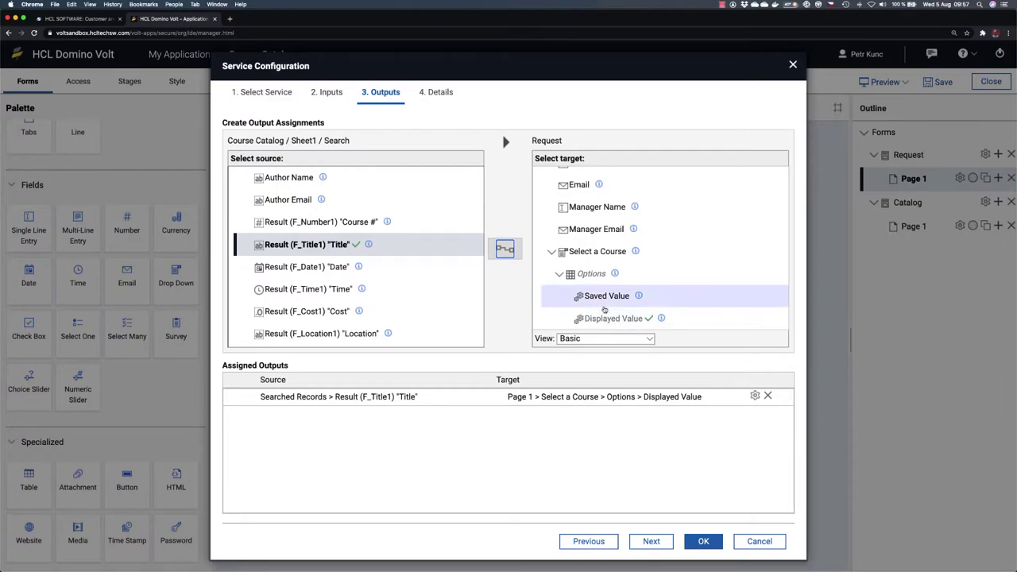
pyautogui.click(609, 297)
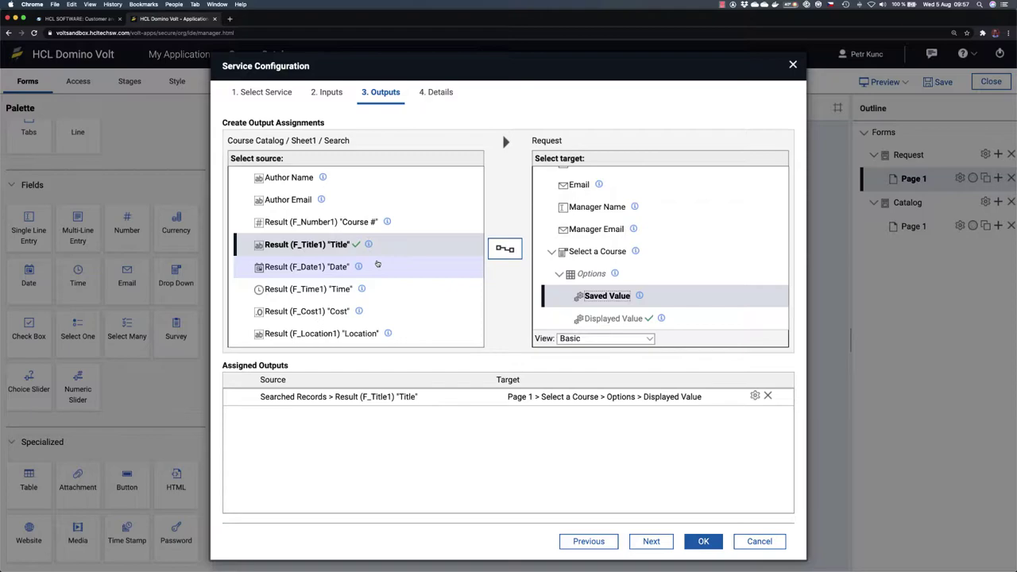
pyautogui.scroll(8, 377, 264)
pyautogui.scroll(1, 377, 264)
pyautogui.moveTo(362, 230)
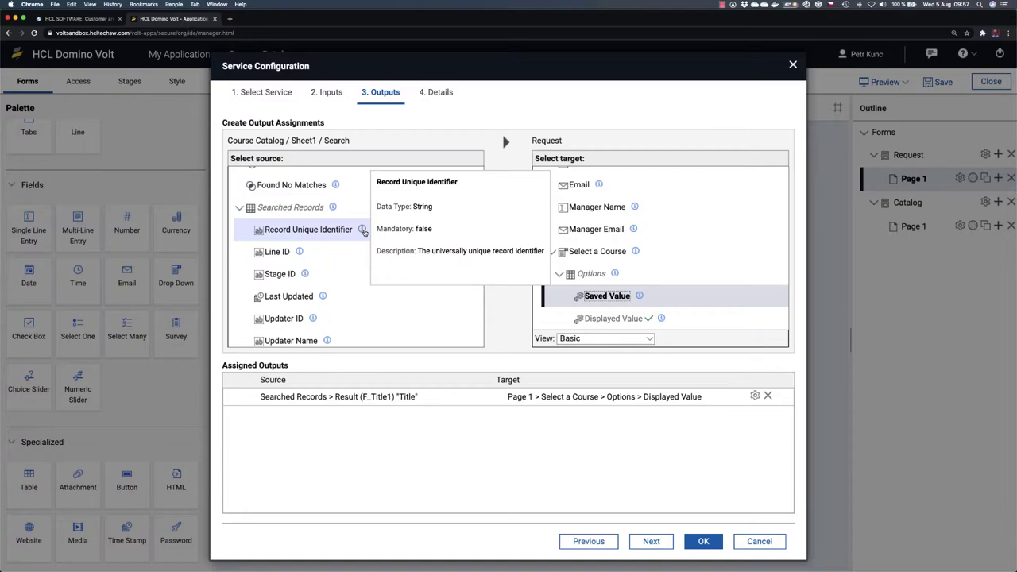
pyautogui.click(334, 230)
pyautogui.click(504, 249)
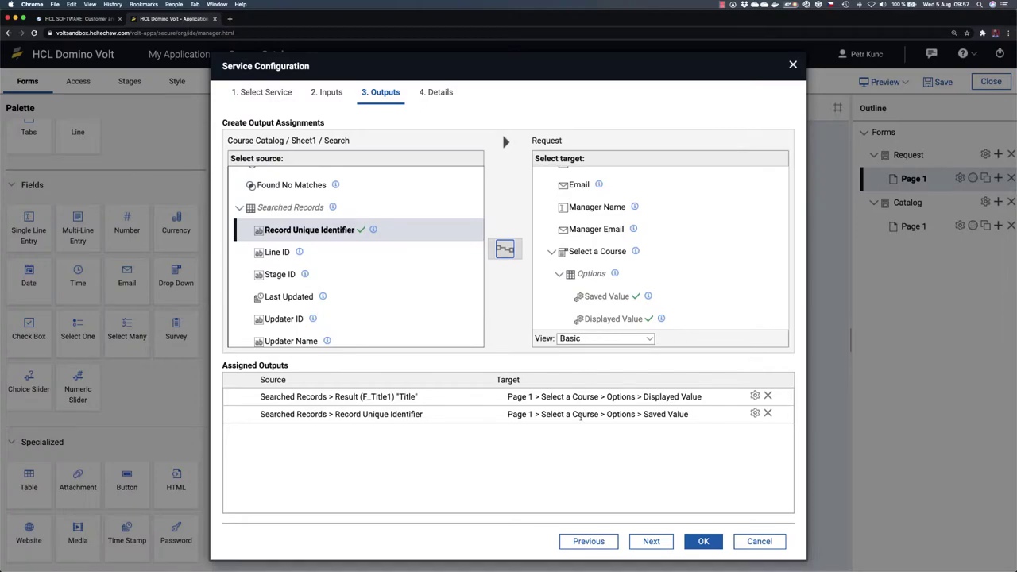
pyautogui.click(653, 541)
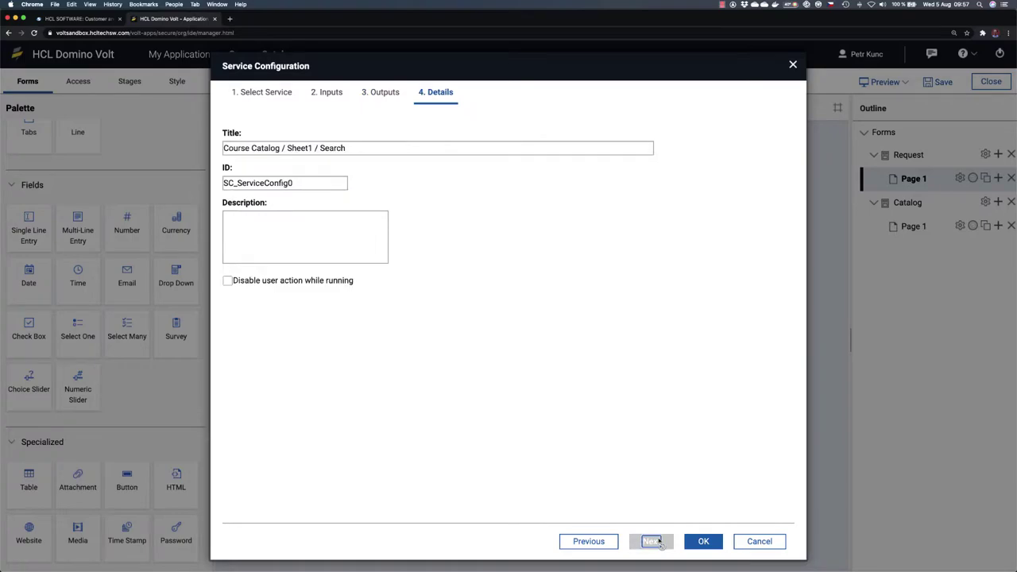
pyautogui.click(703, 541)
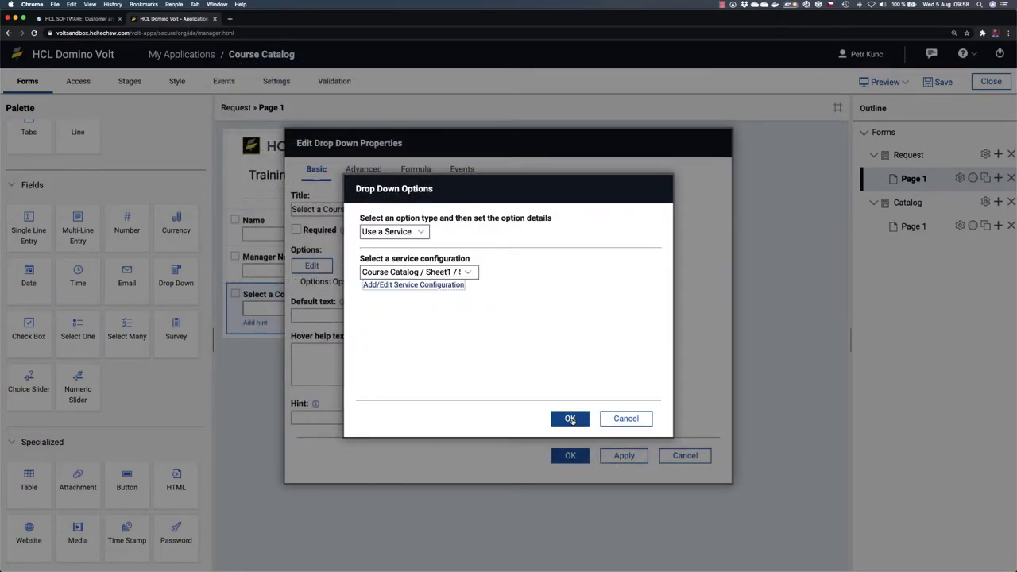
# Step: Confirm the service-based options in Drop Down Options and Edit Drop Down Properties, then save
pyautogui.click(570, 419)
pyautogui.click(571, 455)
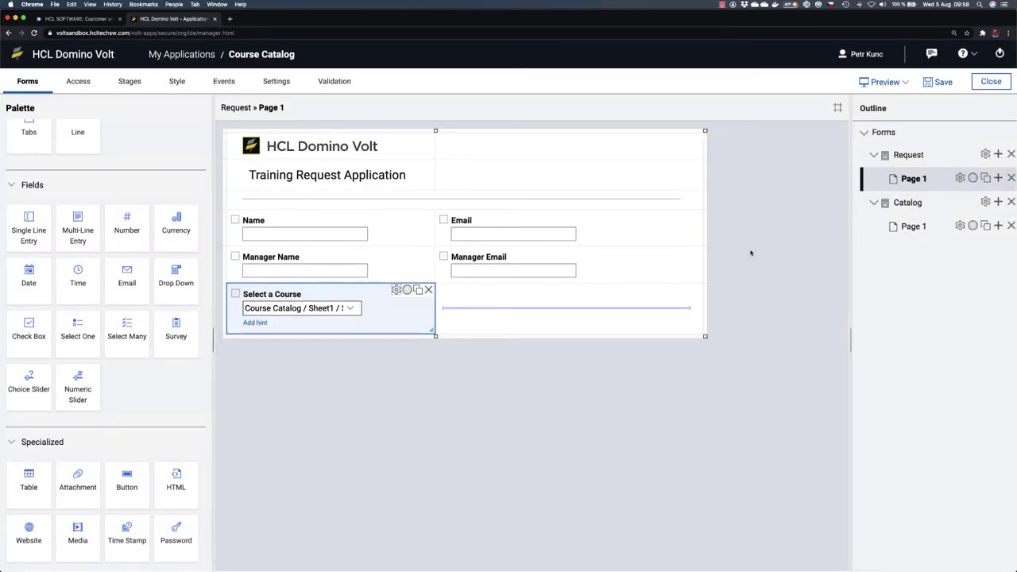
pyautogui.click(941, 83)
pyautogui.click(885, 82)
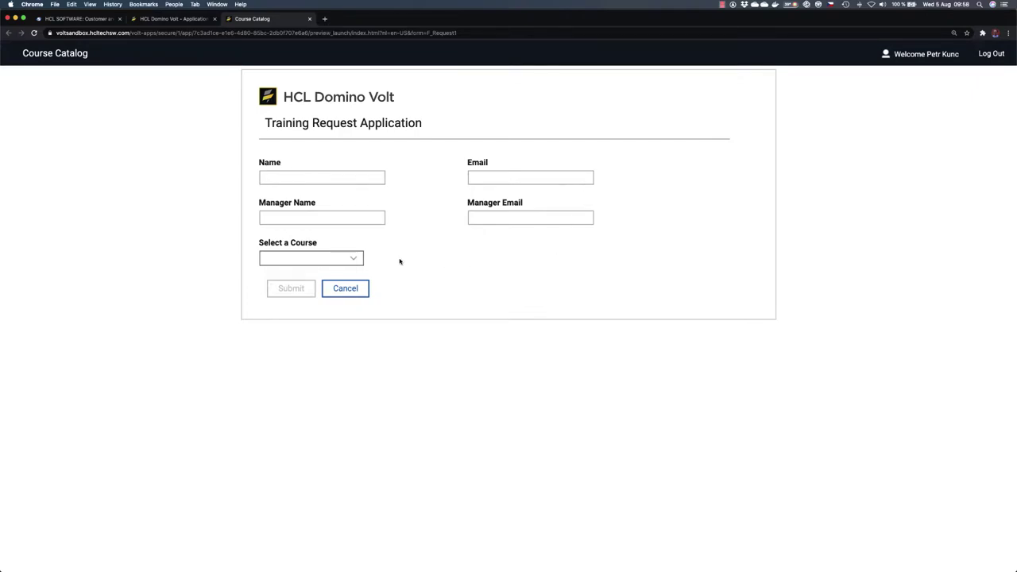
pyautogui.click(360, 260)
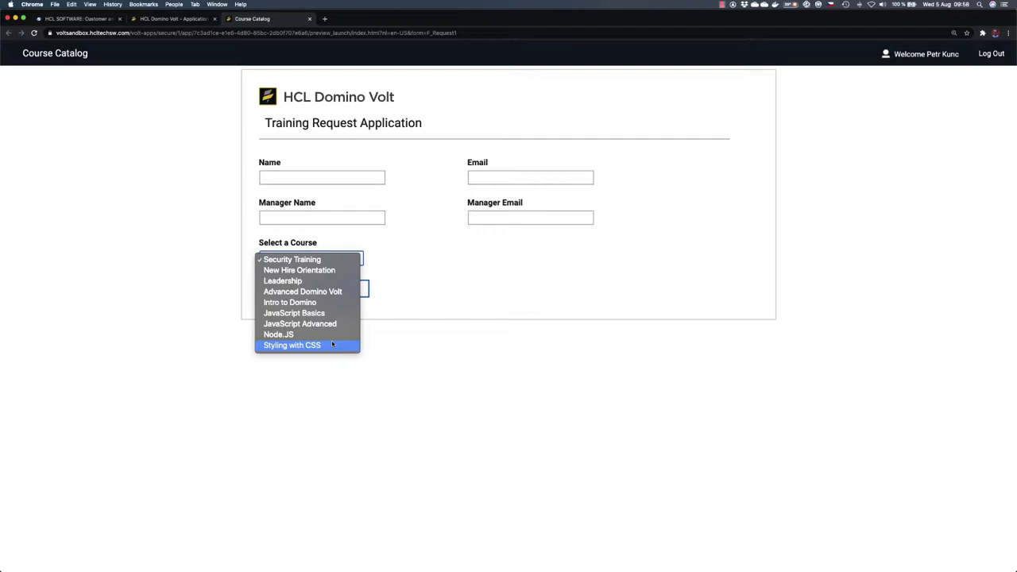
pyautogui.click(491, 288)
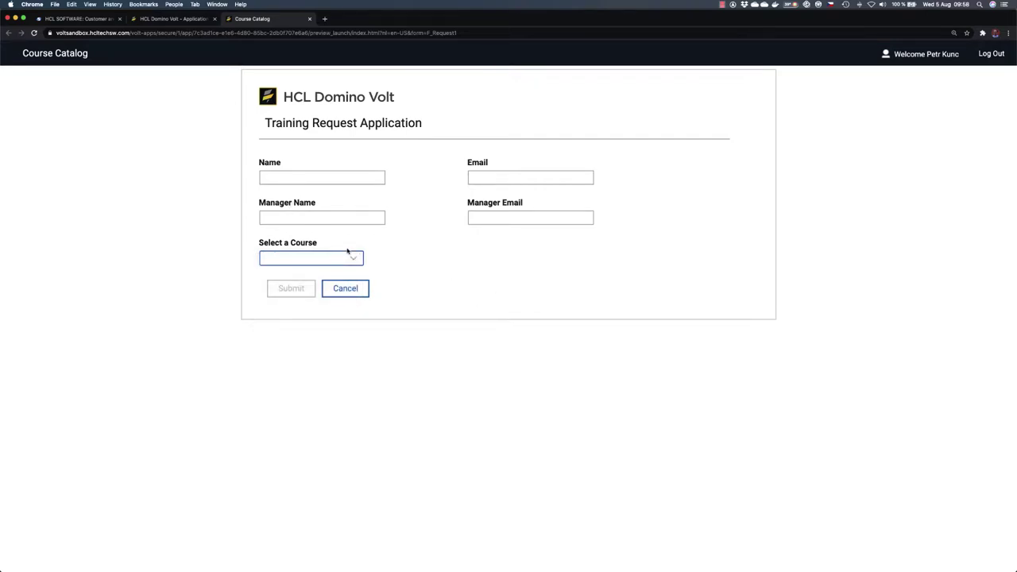
pyautogui.click(309, 18)
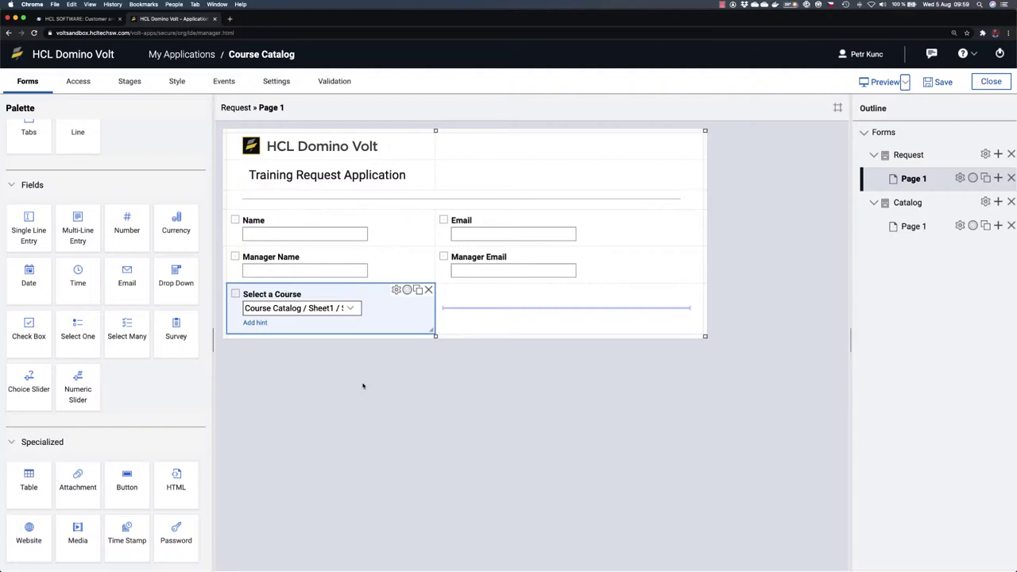
# Step: Save the application and glance at the Gotham-Book.woff2 font file in Finder
pyautogui.click(936, 83)
pyautogui.press('super+Tab')
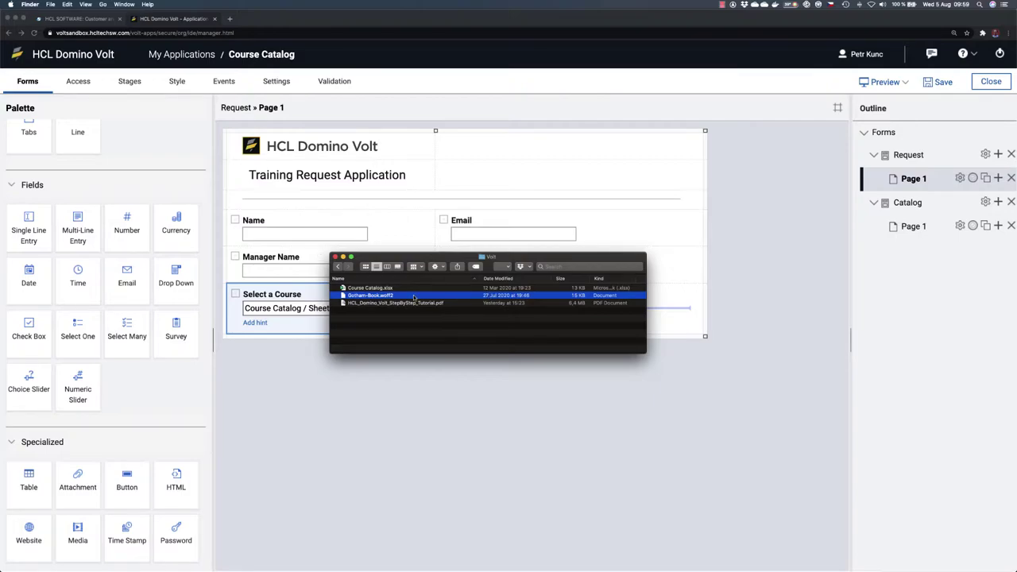
pyautogui.press('super+Tab')
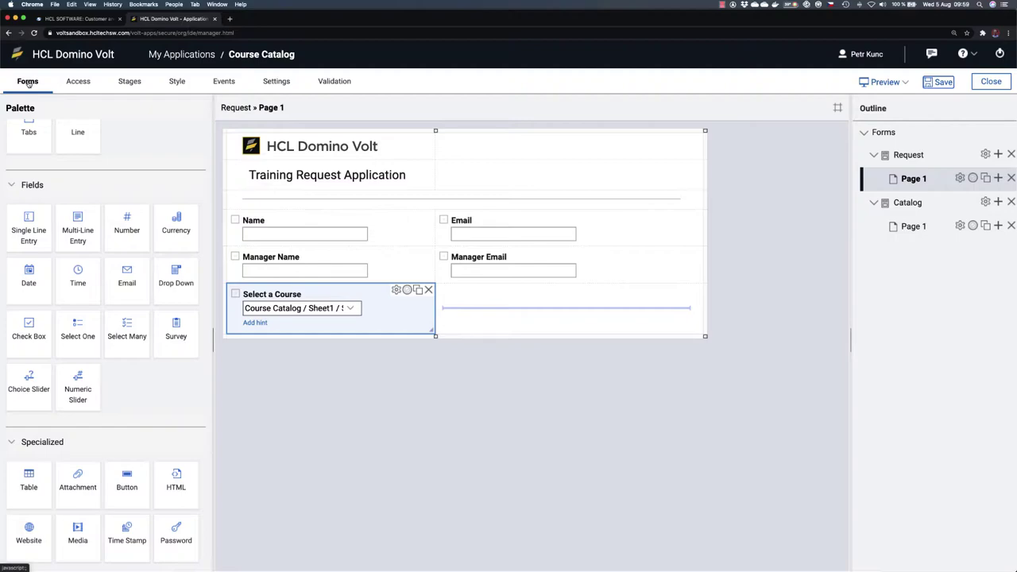
# Step: Preview the Light Gray, Dark Blue, Simple and Simple 2 themes on the form
pyautogui.click(177, 82)
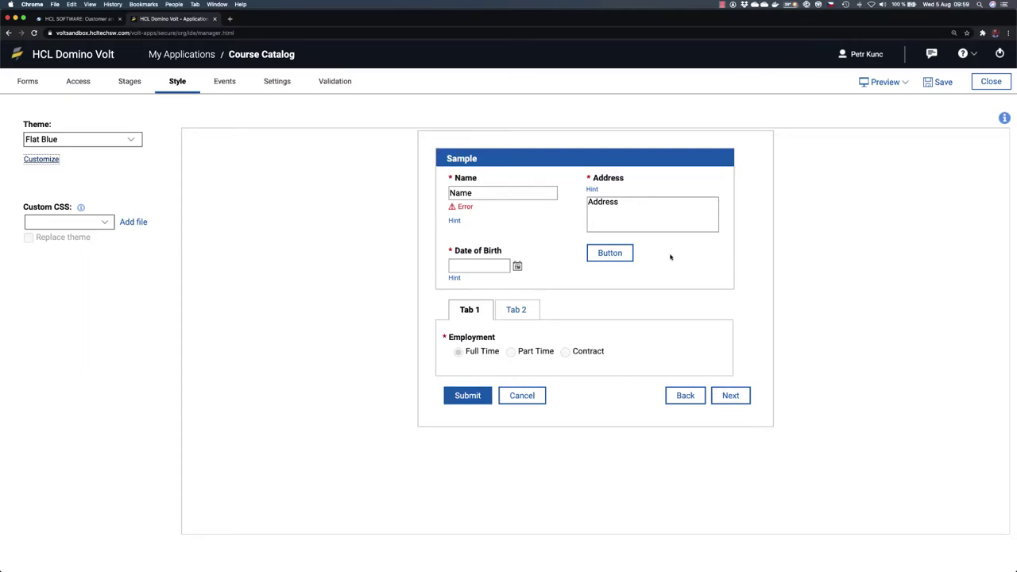
pyautogui.click(129, 141)
pyautogui.click(112, 153)
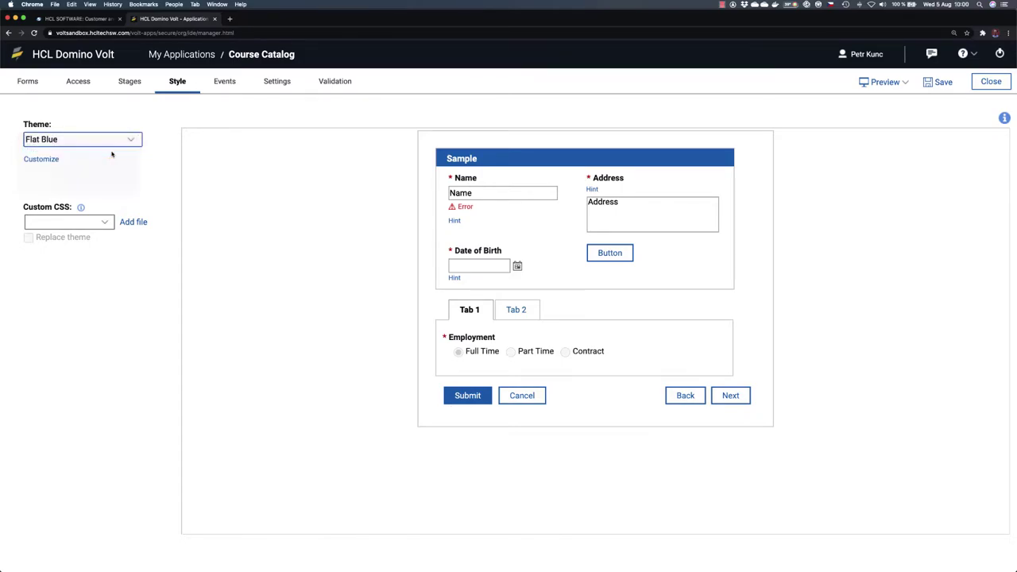
pyautogui.click(131, 140)
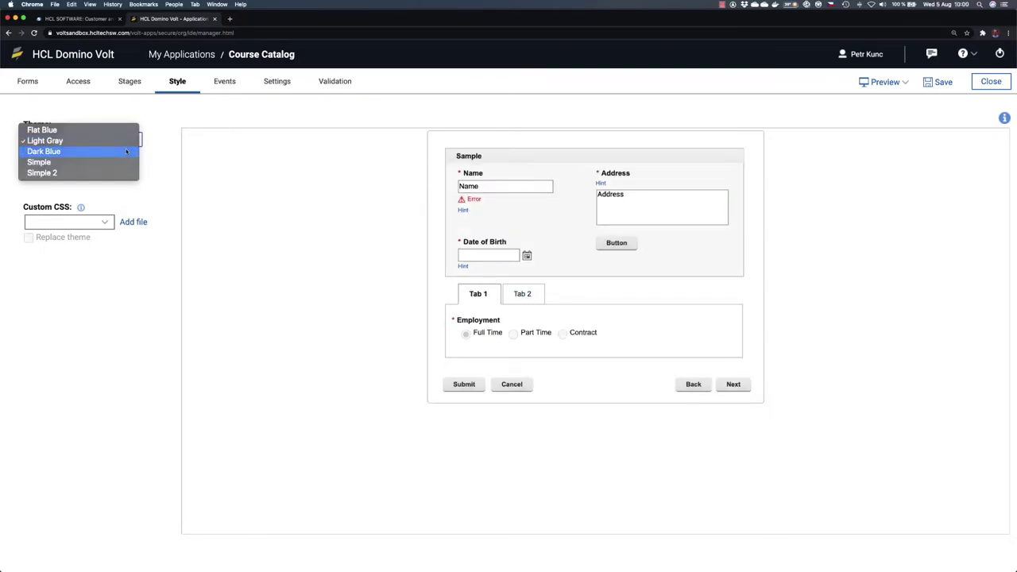
pyautogui.click(126, 151)
pyautogui.click(124, 143)
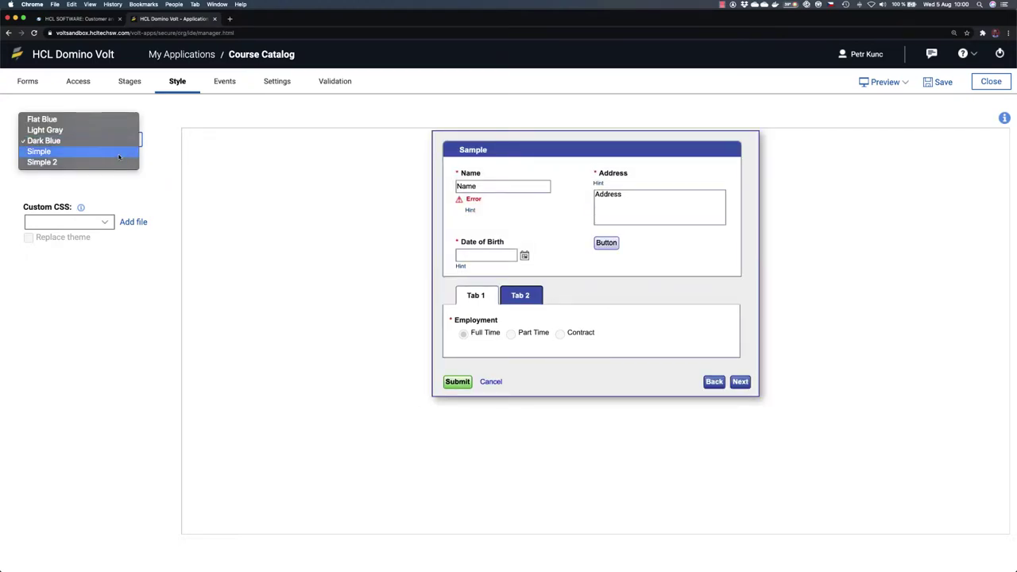
pyautogui.click(119, 154)
pyautogui.click(123, 139)
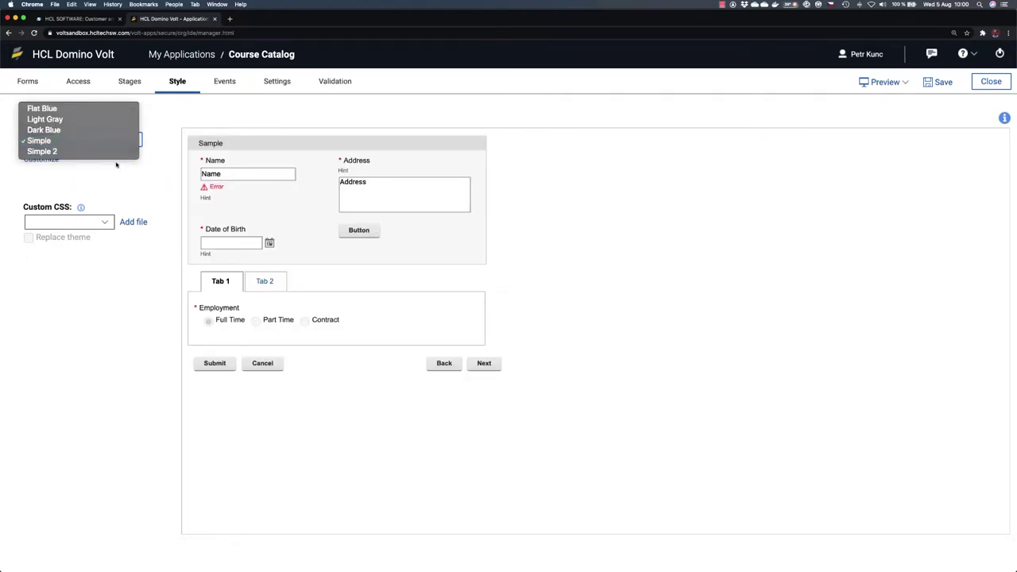
pyautogui.click(119, 152)
# Step: Choose the Flat Blue theme and customize it into a new MyTheme
pyautogui.click(129, 139)
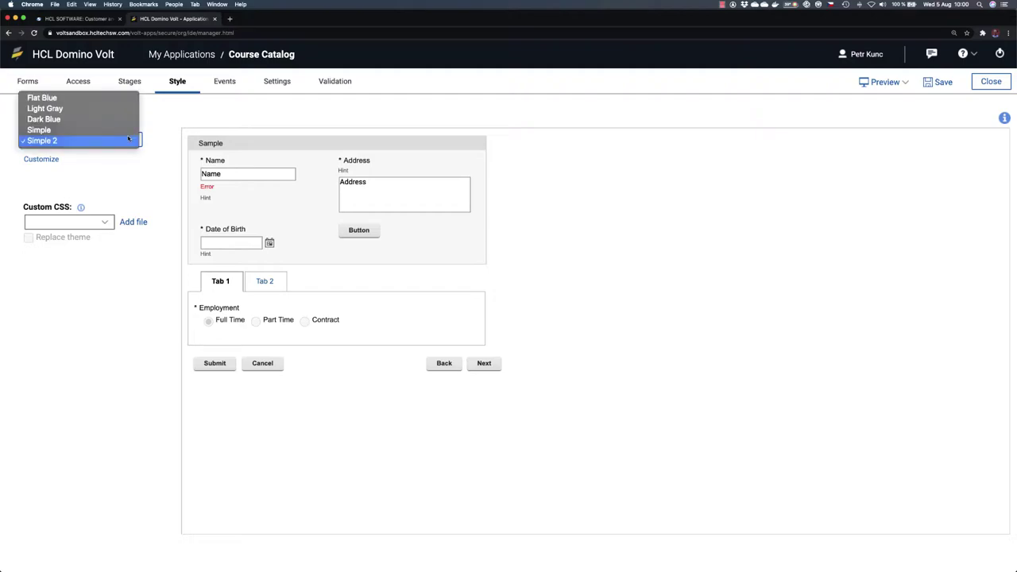
pyautogui.click(120, 97)
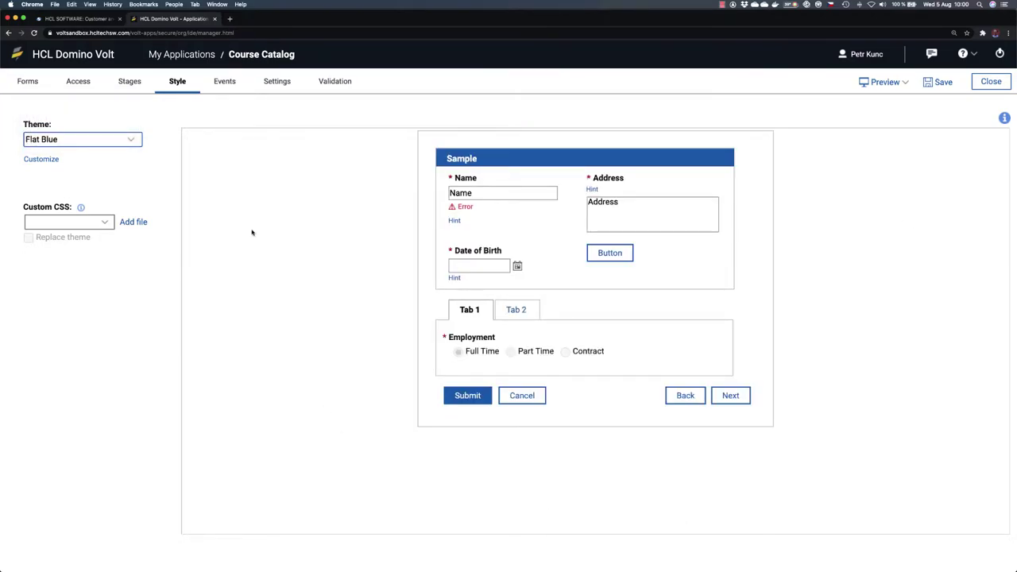
pyautogui.click(53, 159)
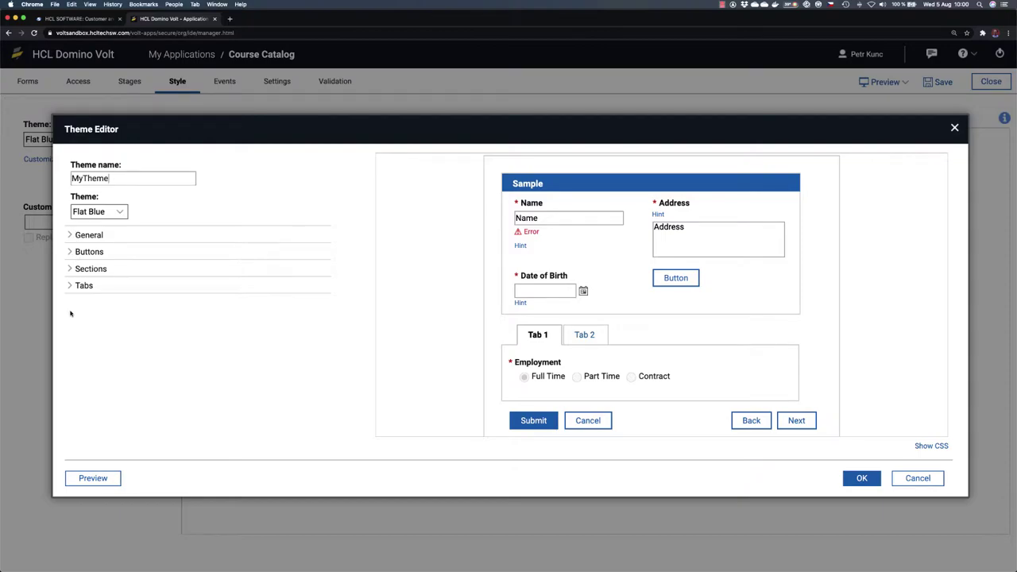
# Step: Open MyTheme's General > Fonts settings and review the available font families
pyautogui.click(71, 236)
pyautogui.click(84, 251)
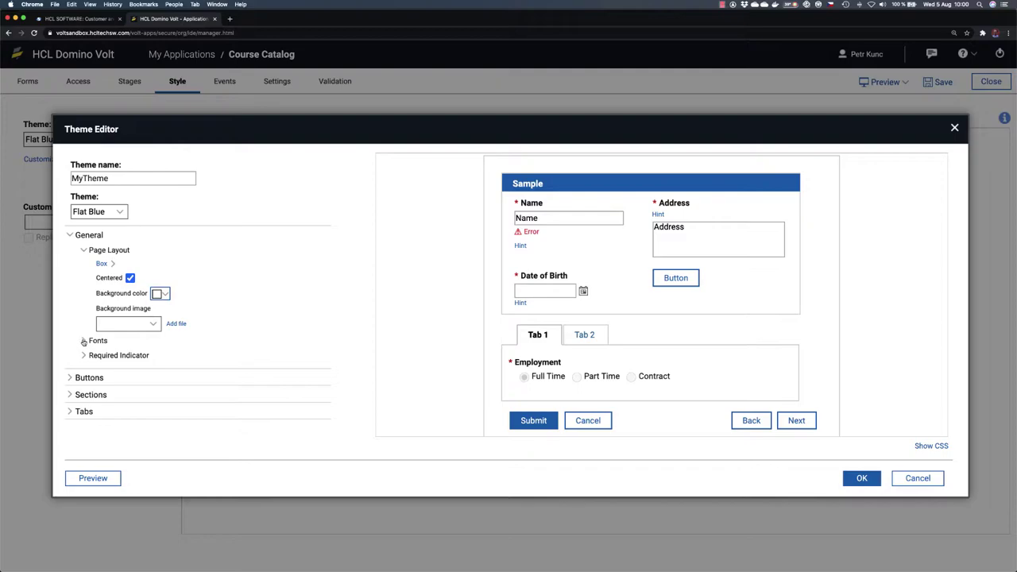
pyautogui.click(83, 341)
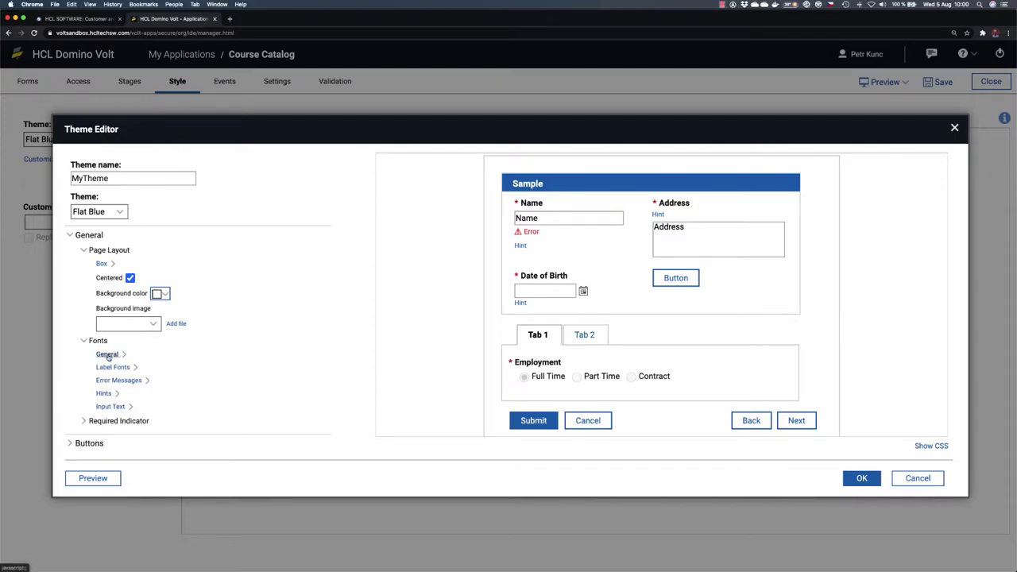
pyautogui.click(108, 355)
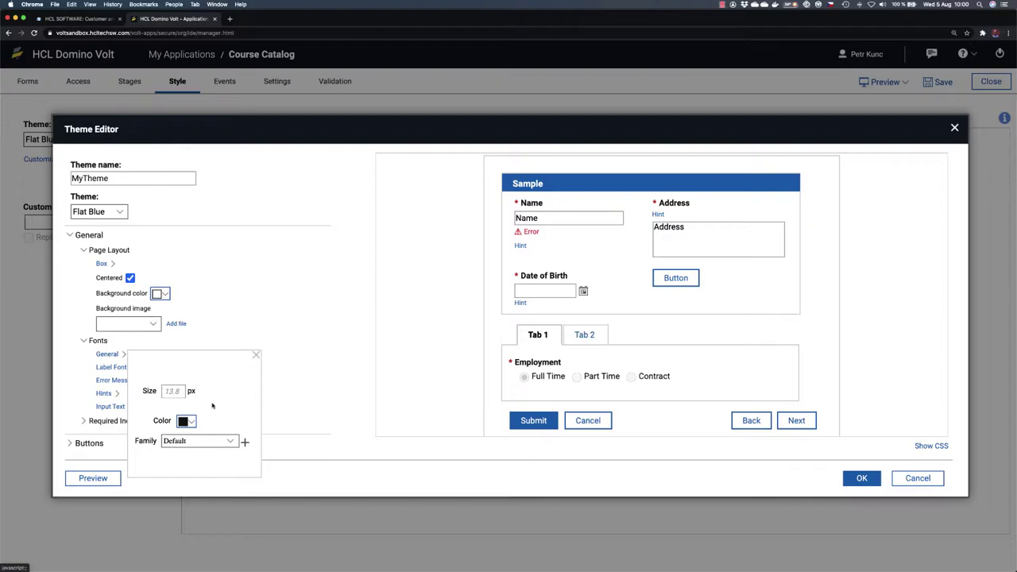
pyautogui.click(230, 442)
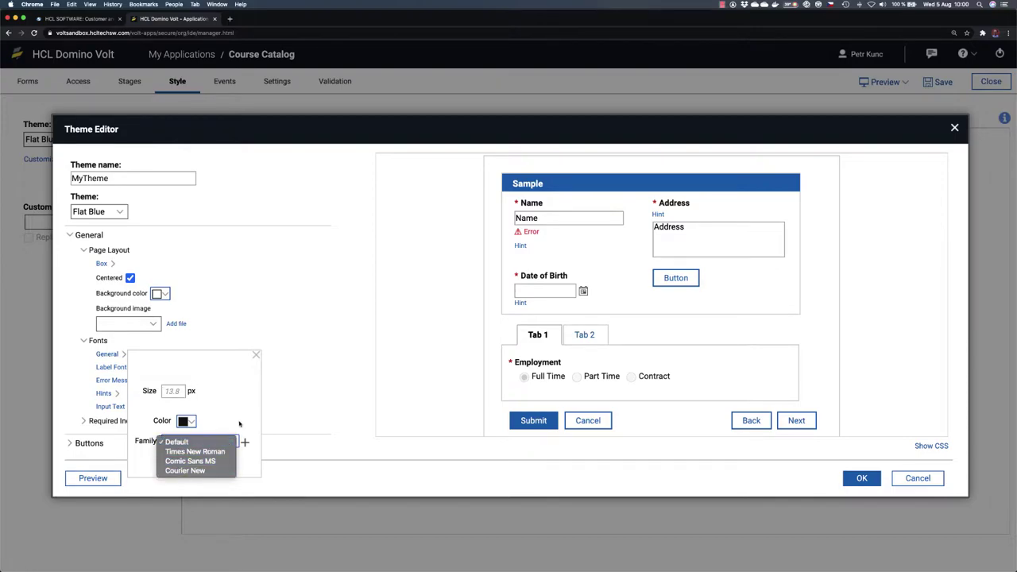
pyautogui.click(246, 422)
# Step: Upload the Gotham-Book.woff2 file as a custom font and set it as the general font family
pyautogui.click(244, 442)
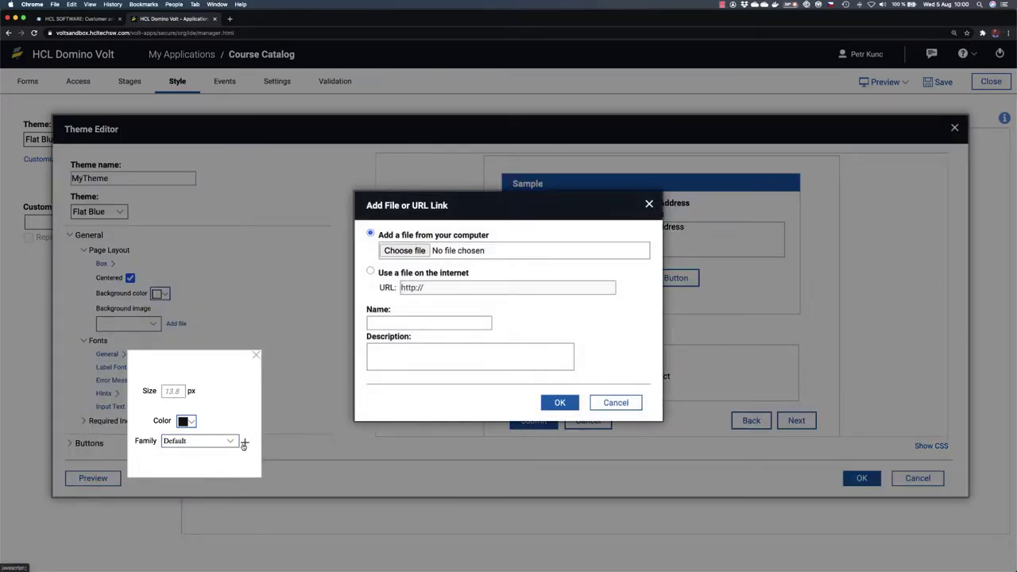
pyautogui.click(405, 251)
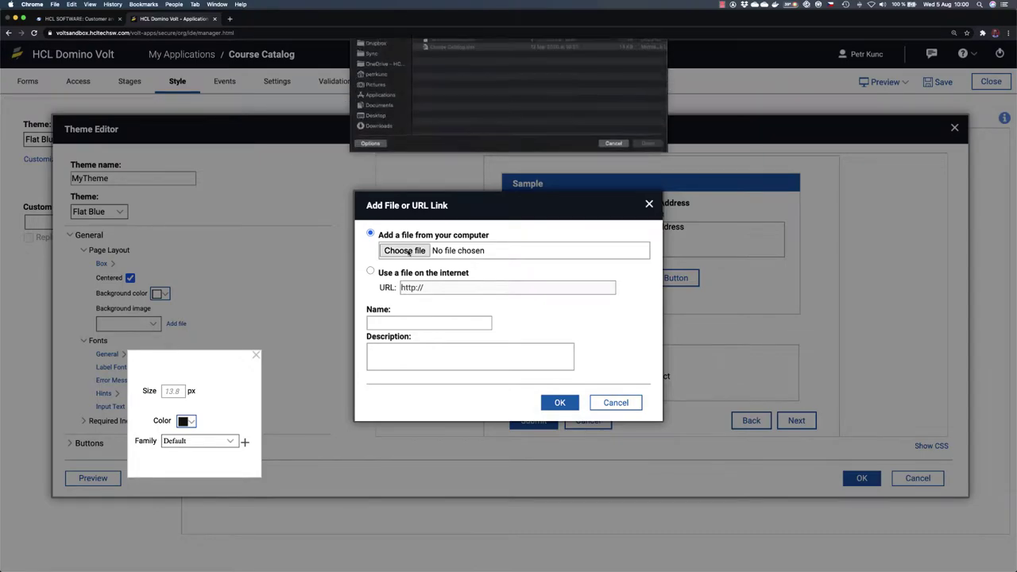
pyautogui.click(472, 78)
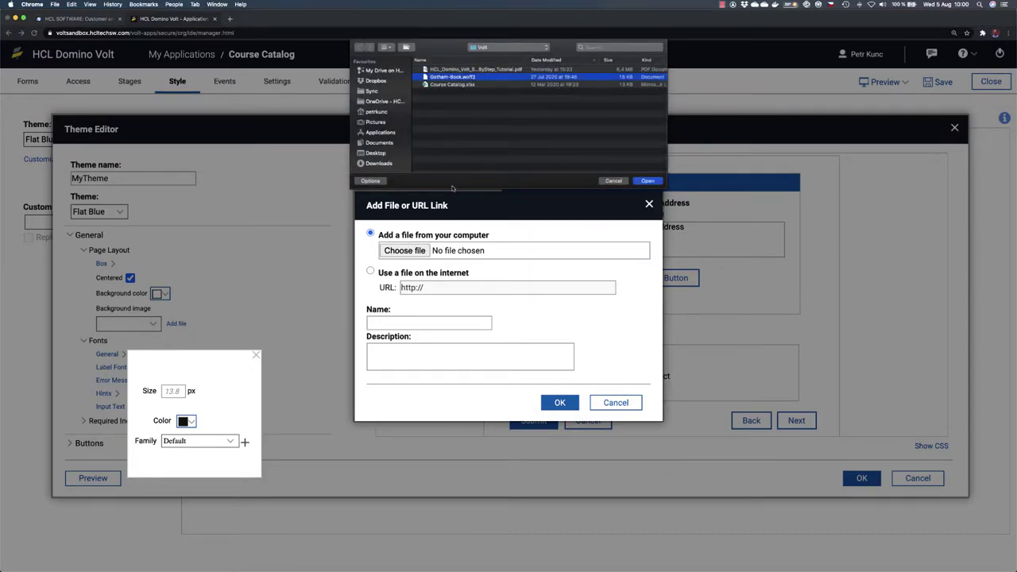
pyautogui.click(648, 181)
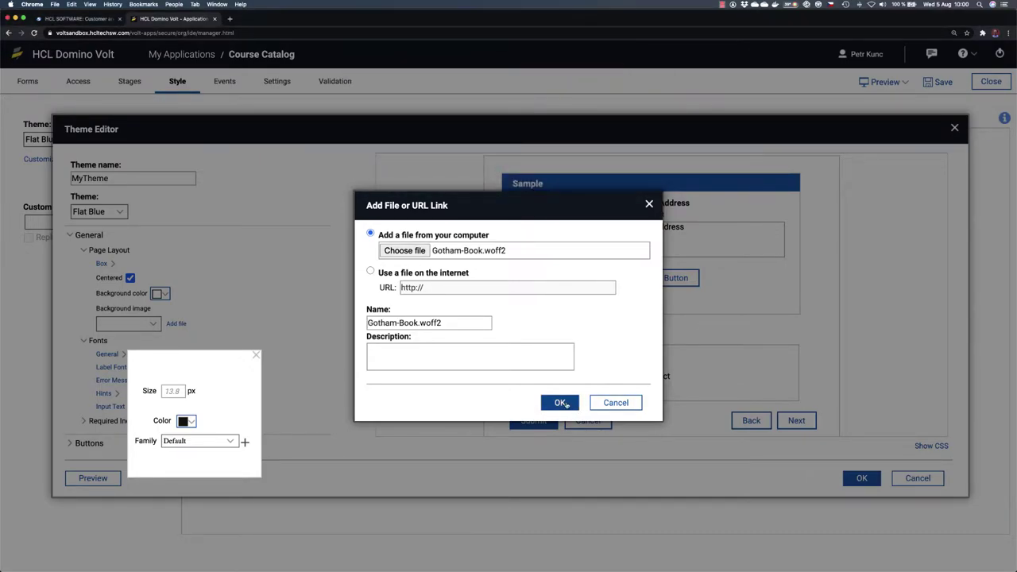
pyautogui.click(560, 403)
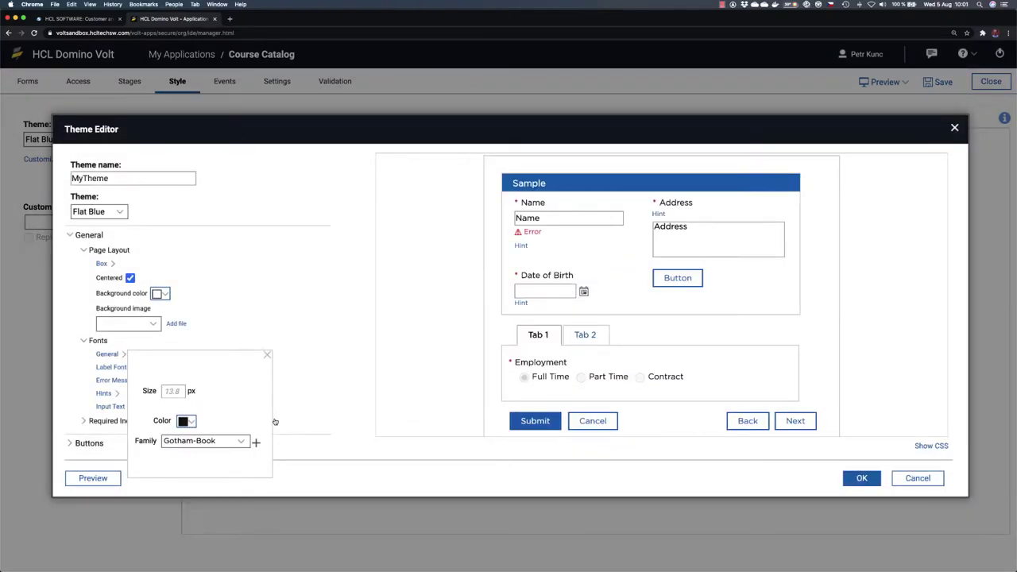
pyautogui.click(267, 355)
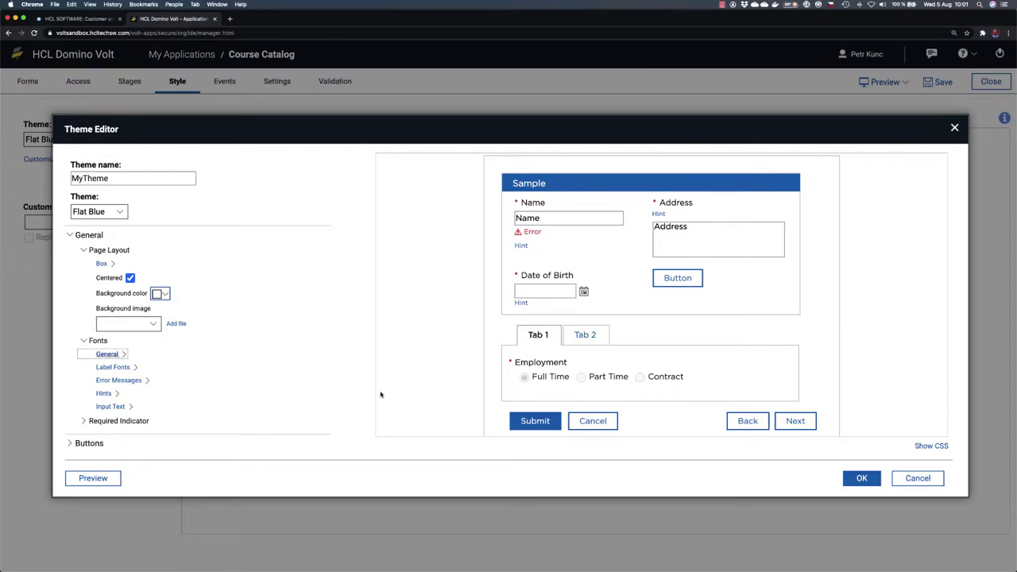
# Step: Set the form box border radius to 15, leaving the drop shadow turned off
pyautogui.click(112, 264)
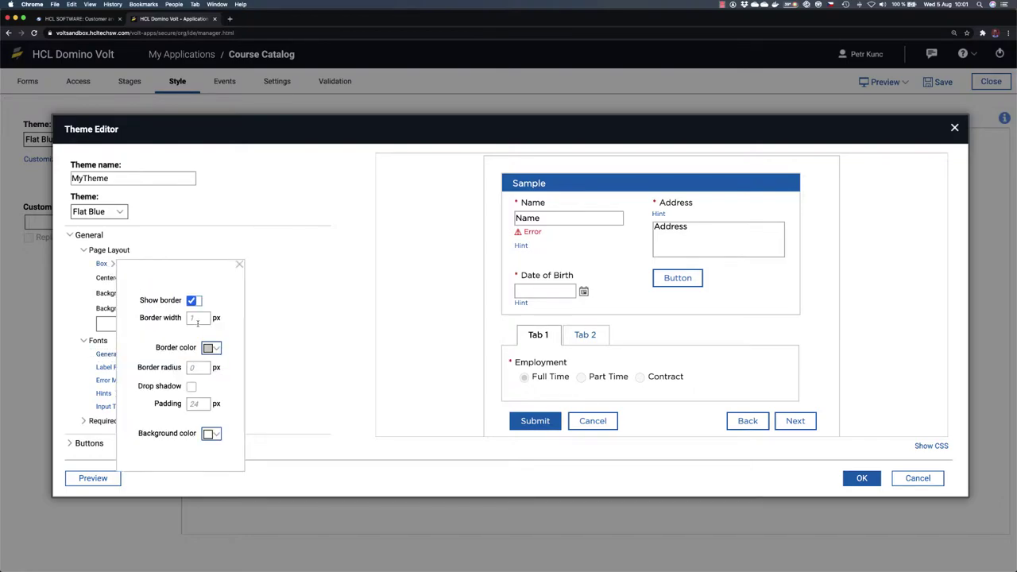
pyautogui.click(199, 368)
pyautogui.write('15')
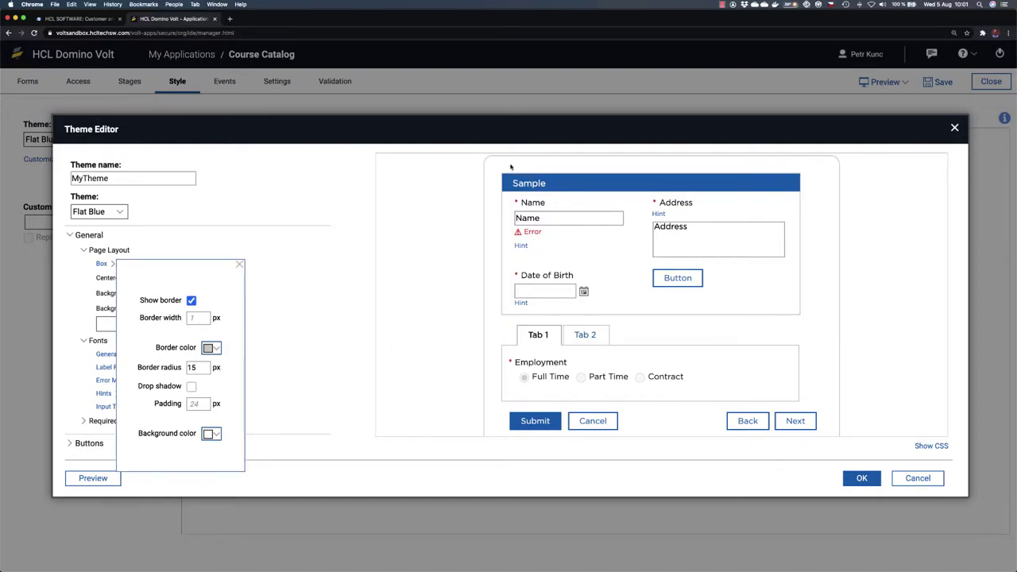
pyautogui.click(190, 386)
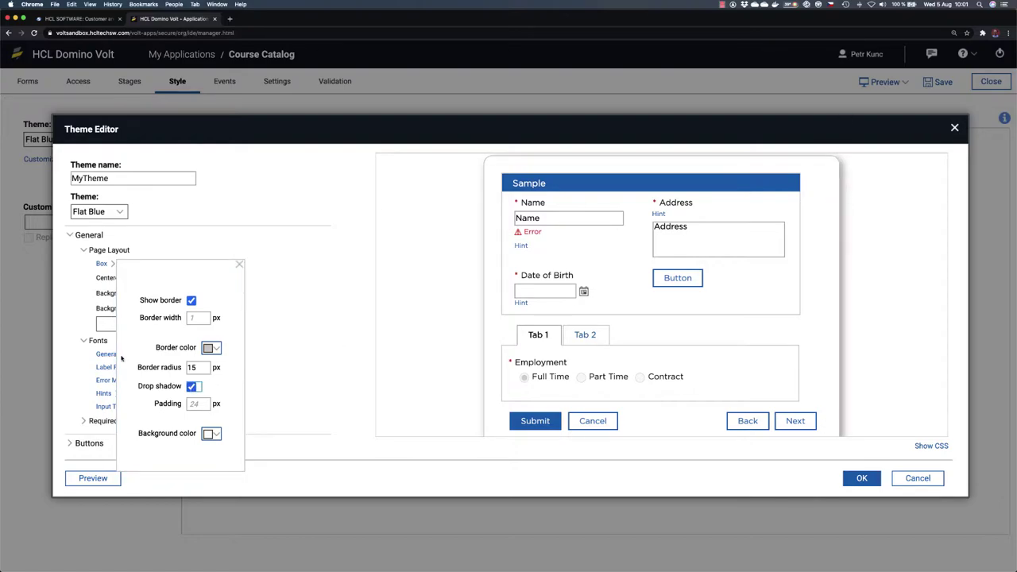
pyautogui.click(190, 386)
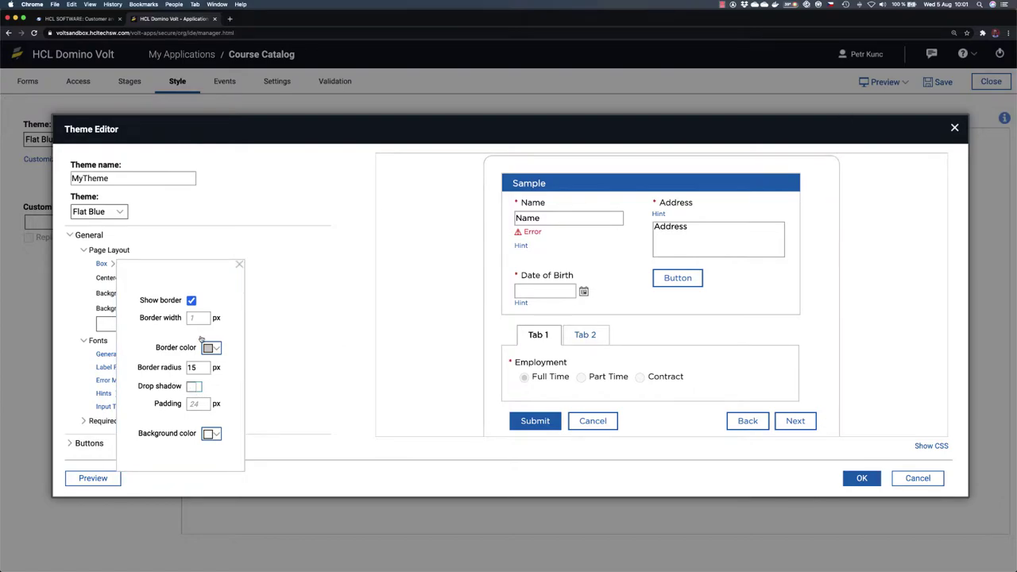
pyautogui.moveTo(196, 367); pyautogui.dragTo(176, 370)
pyautogui.click(261, 290)
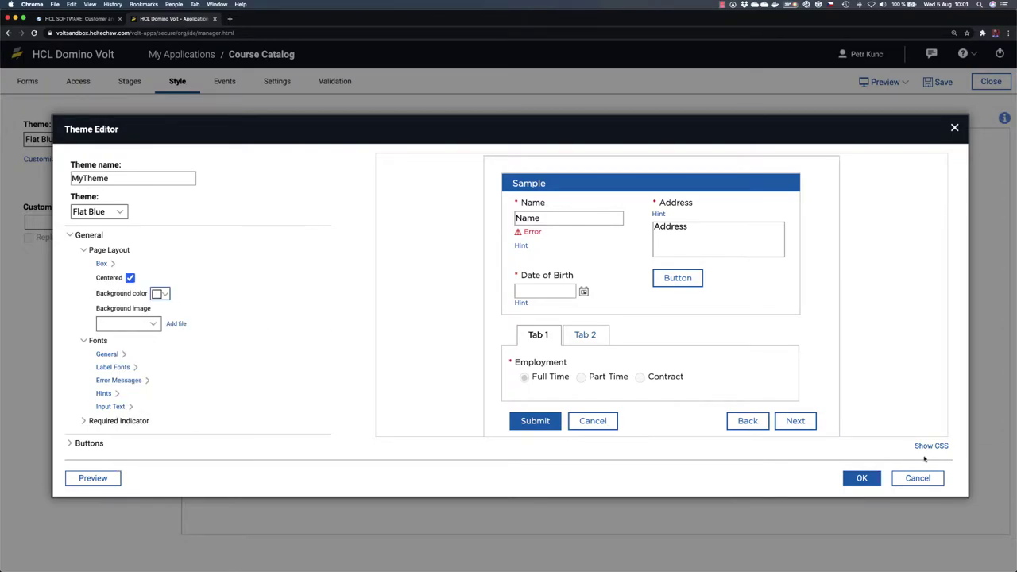
# Step: Save MyTheme from the Theme Editor and preview the Training Request form, regenerating the preview once
pyautogui.click(866, 478)
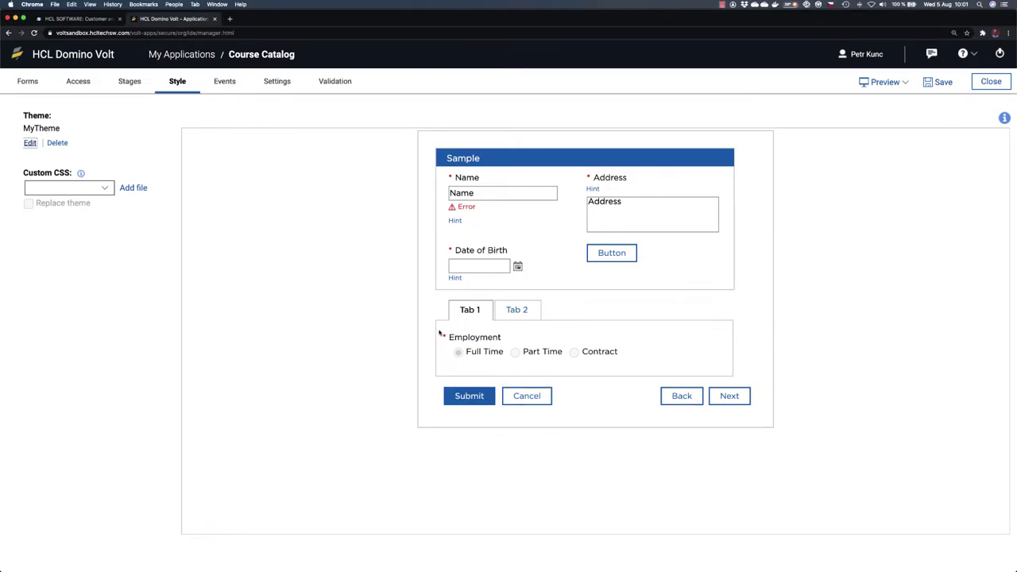
pyautogui.click(880, 82)
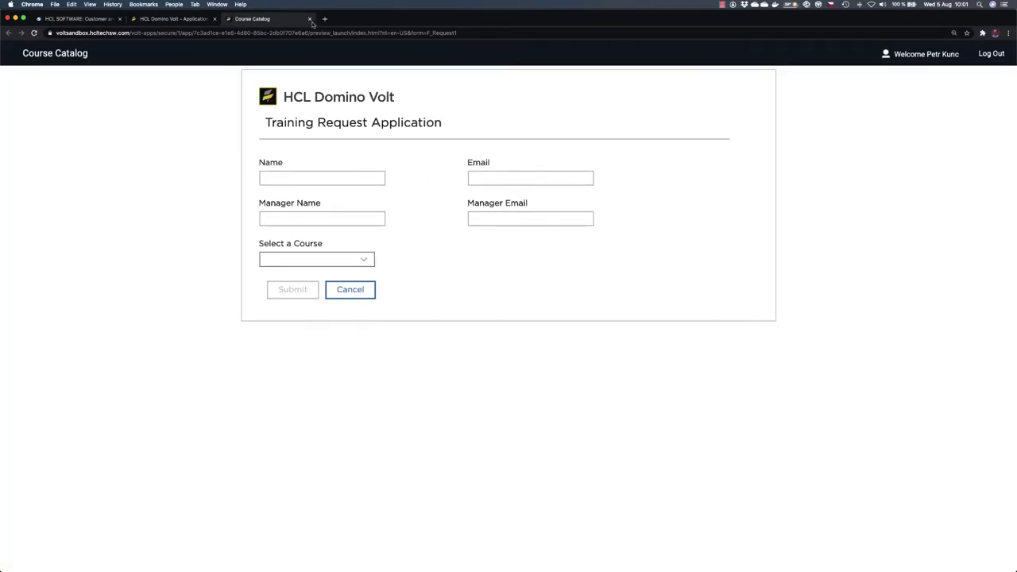
pyautogui.click(309, 18)
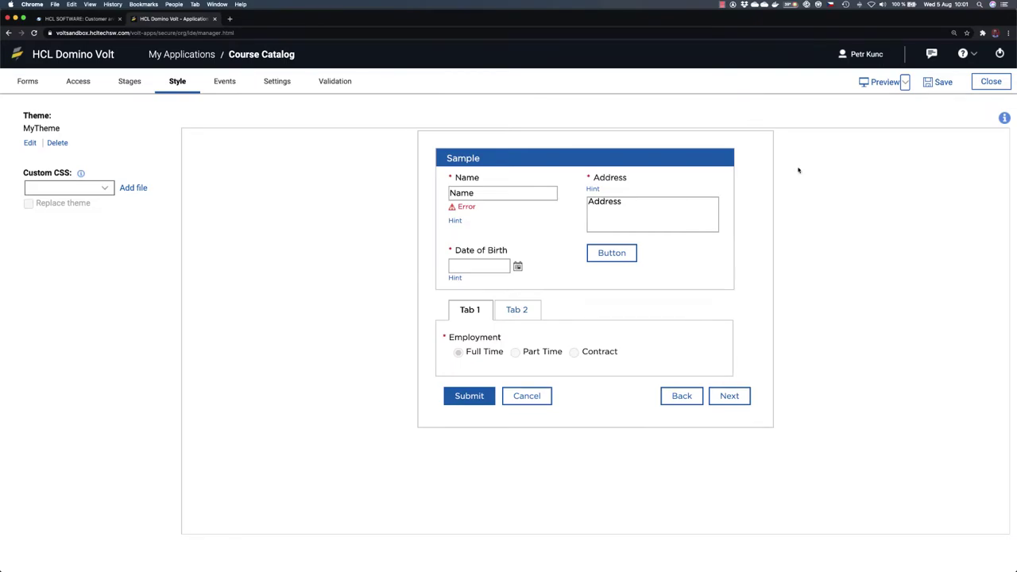
pyautogui.click(883, 82)
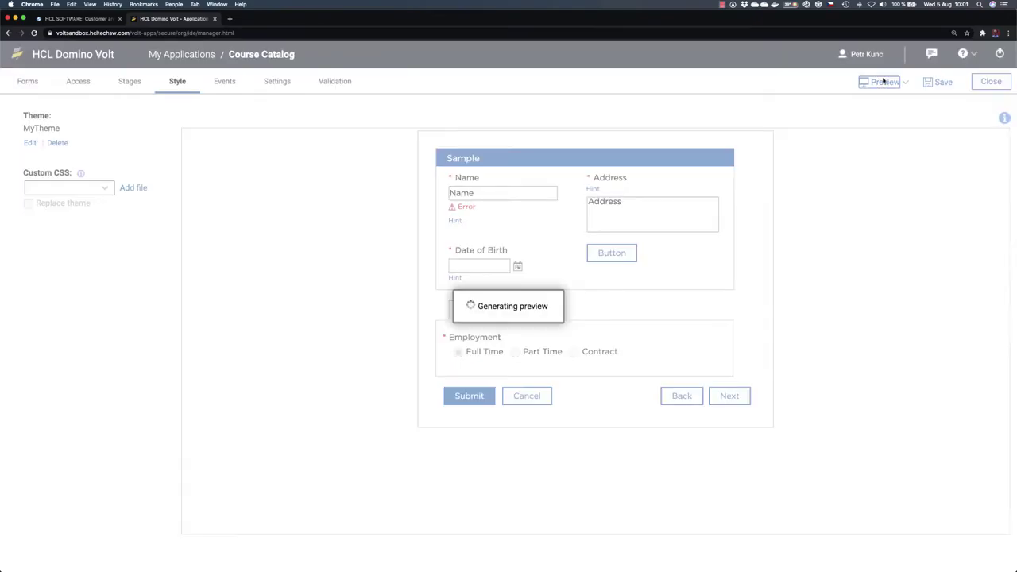
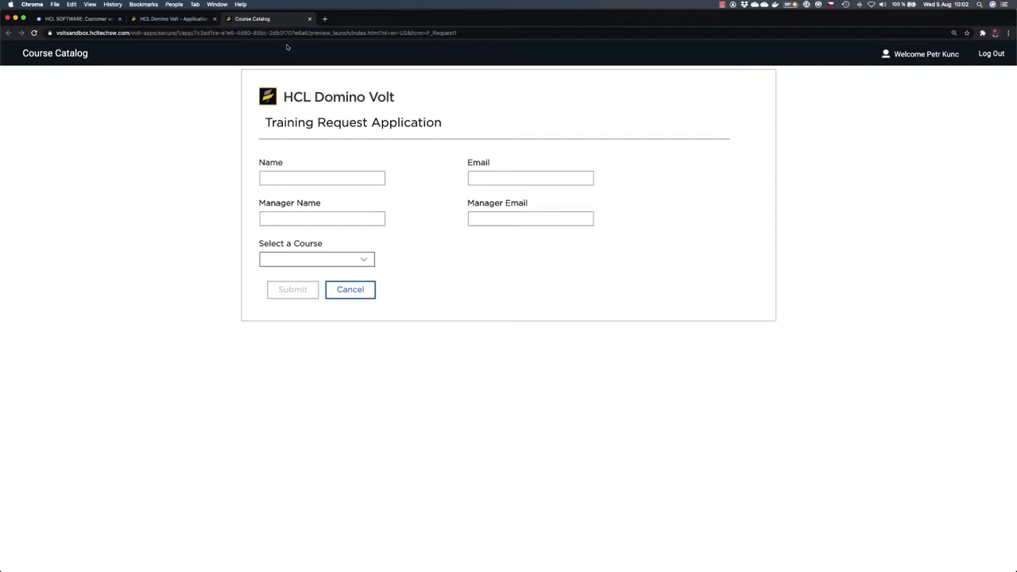
# Step: Close the Course Catalog form preview and show all open windows
pyautogui.click(309, 19)
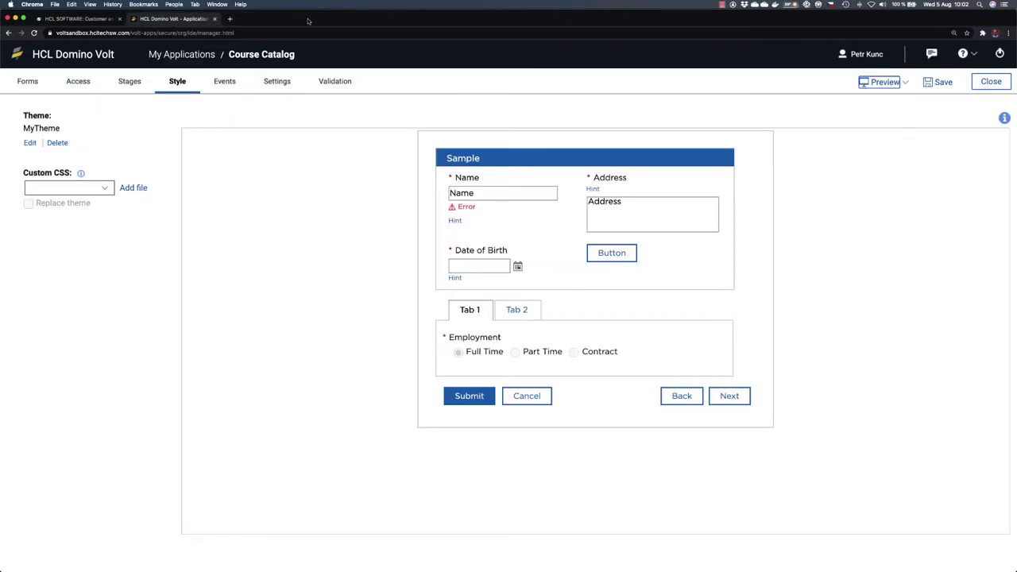
pyautogui.hotkey('ctrl', 'Up')
# Step: Copy the .lotusBanner display CSS from page 9 of the tutorial PDF
pyautogui.click(316, 177)
pyautogui.scroll(-20, 467, 265)
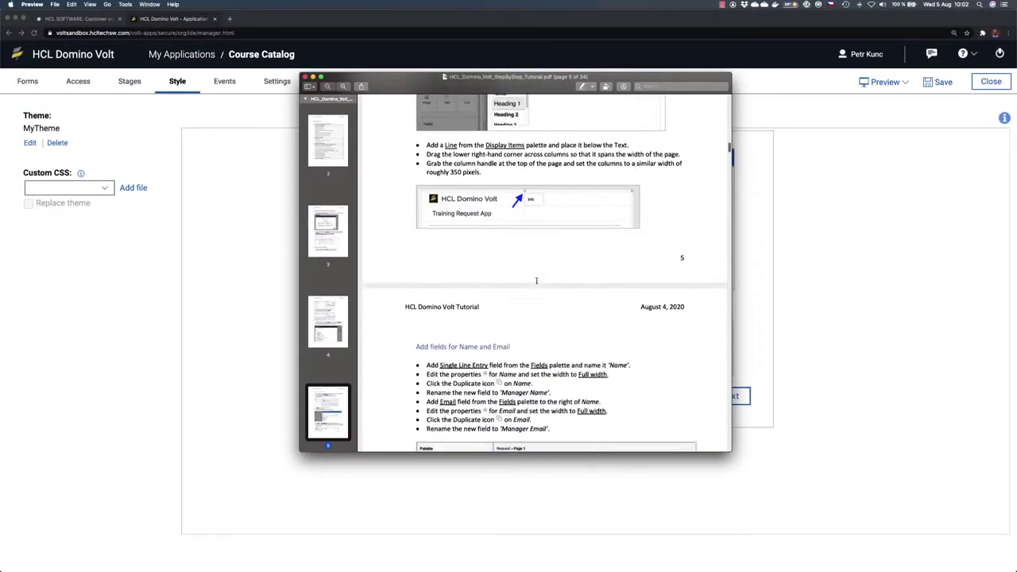
pyautogui.scroll(-15, 536, 281)
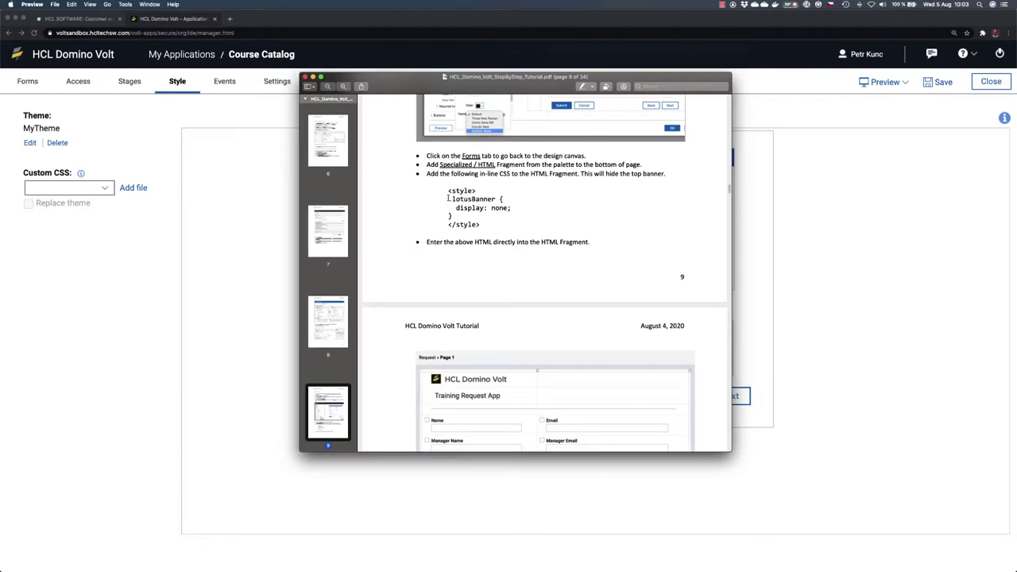
pyautogui.moveTo(449, 198); pyautogui.dragTo(501, 199)
pyautogui.moveTo(468, 208); pyautogui.dragTo(448, 191)
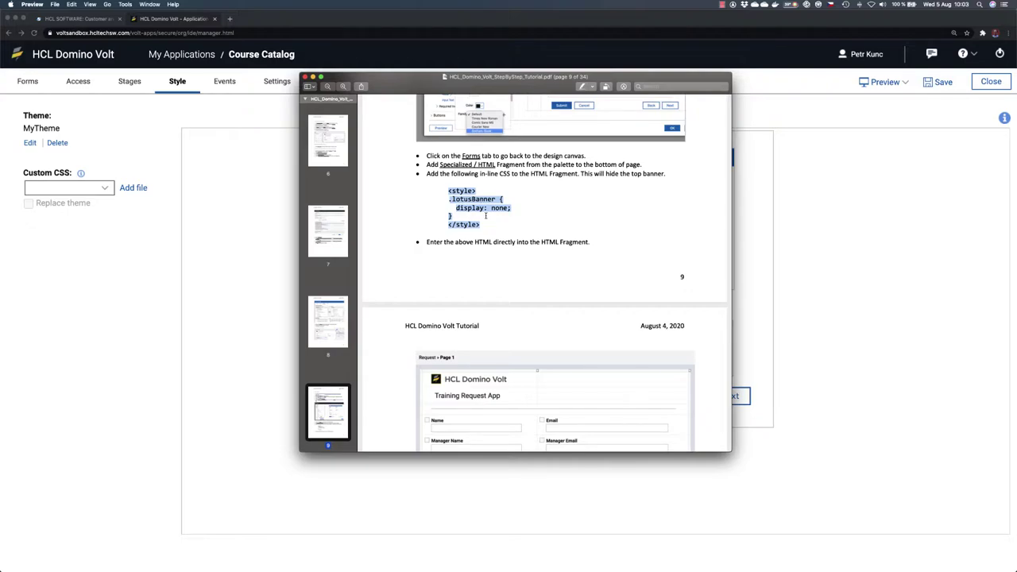
pyautogui.rightClick(481, 207)
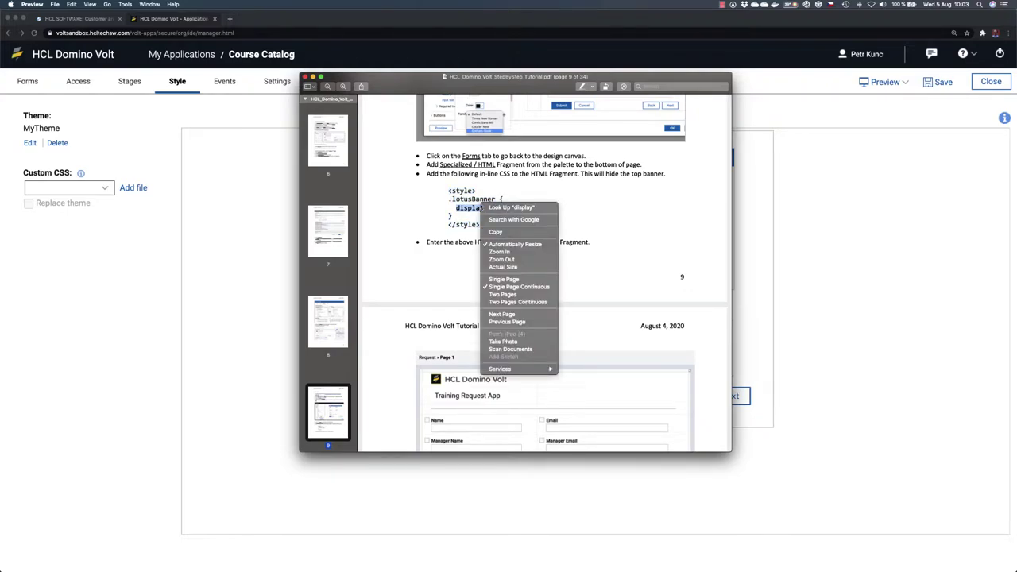
pyautogui.click(495, 231)
pyautogui.click(224, 109)
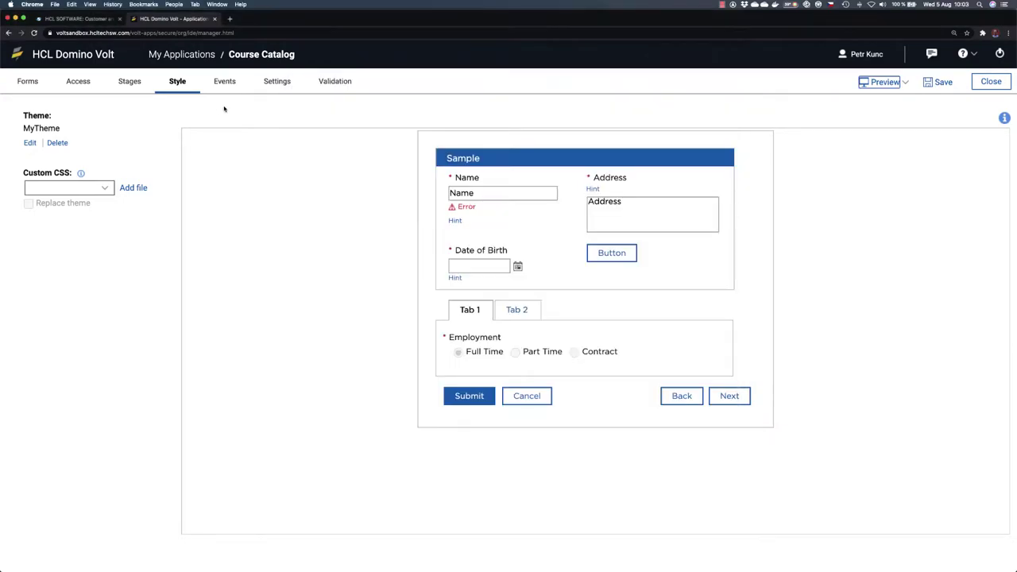
# Step: Add an empty HTML fragment below Select a Course, discarding an accidental Website field
pyautogui.click(28, 82)
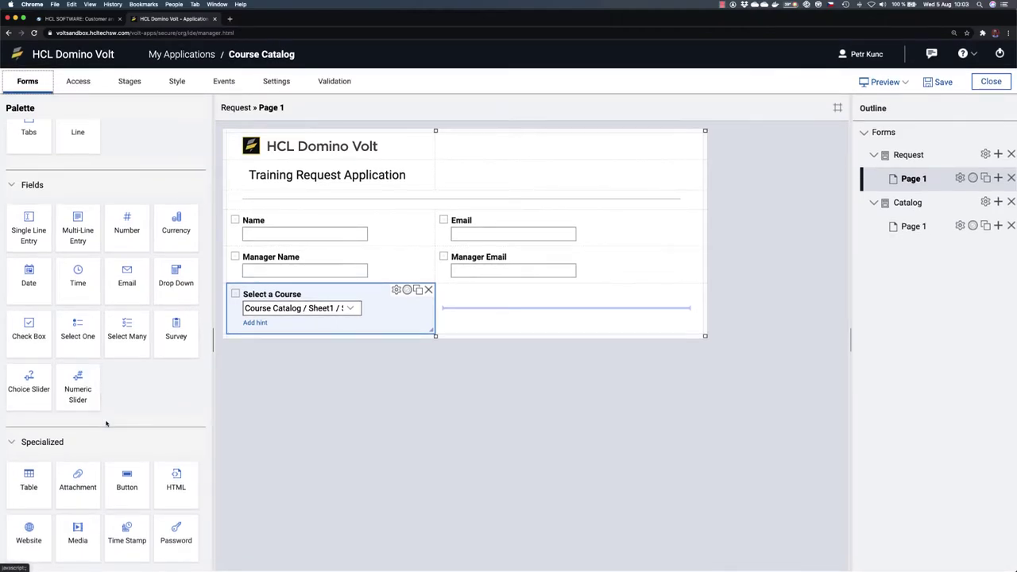
pyautogui.scroll(-2, 100, 394)
pyautogui.moveTo(27, 471)
pyautogui.mouseDown()
pyautogui.moveTo(352, 381)
pyautogui.moveTo(29, 463)
pyautogui.mouseUp()
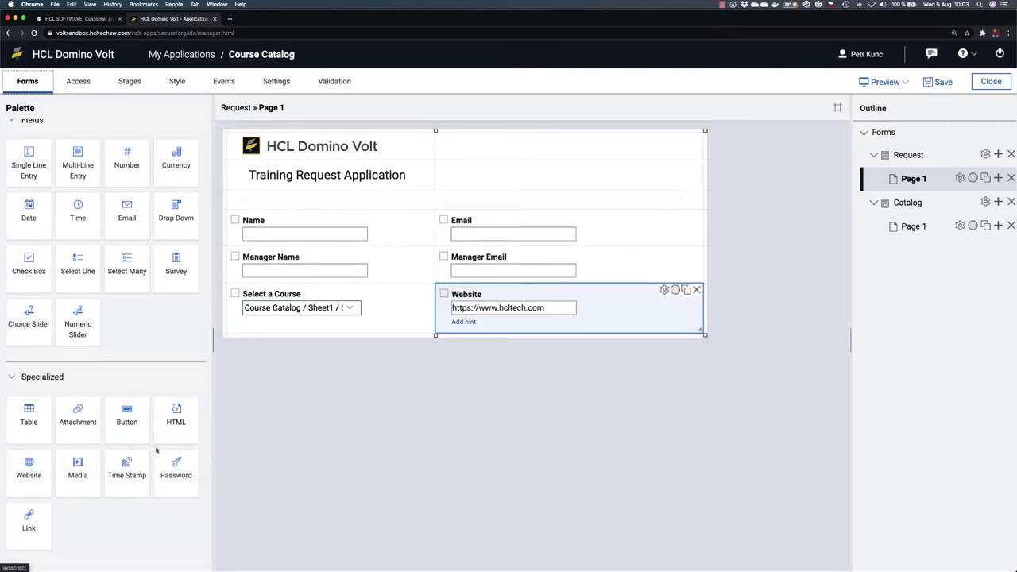
pyautogui.click(696, 290)
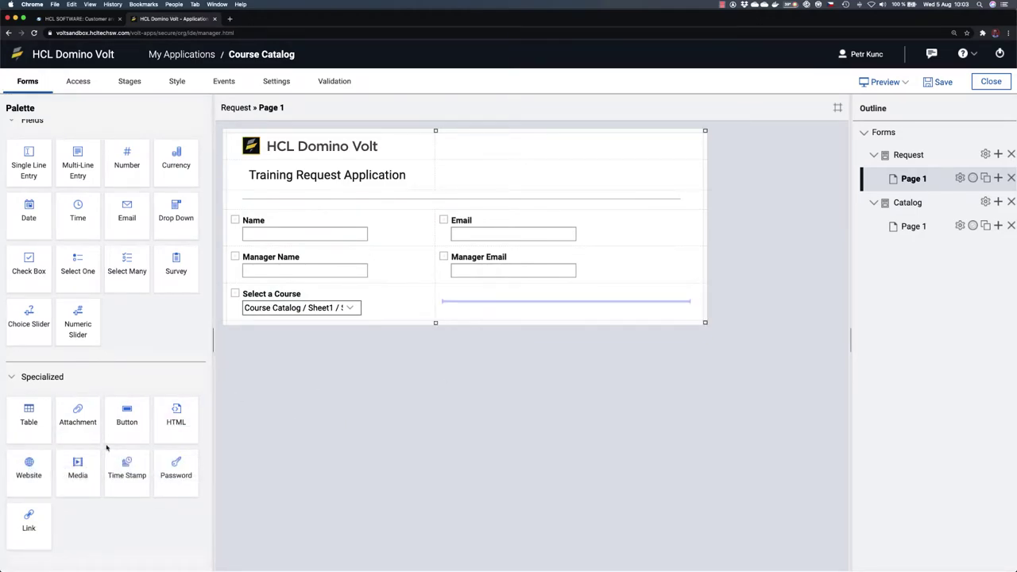
pyautogui.moveTo(175, 415); pyautogui.dragTo(301, 331)
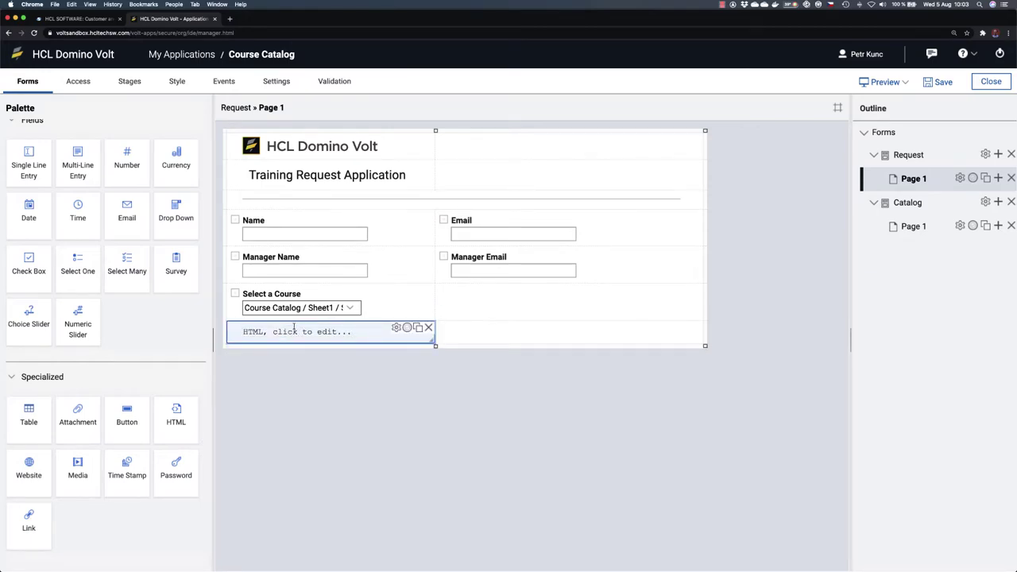
pyautogui.click(286, 333)
pyautogui.press('BackSpace')
pyautogui.press('BackSpace')
pyautogui.press('BackSpace')
pyautogui.press('BackSpace')
pyautogui.press('BackSpace')
pyautogui.press('BackSpace')
pyautogui.press('BackSpace')
pyautogui.press('BackSpace')
pyautogui.press('BackSpace')
pyautogui.press('BackSpace')
pyautogui.press('BackSpace')
pyautogui.press('BackSpace')
pyautogui.press('BackSpace')
pyautogui.press('BackSpace')
pyautogui.press('BackSpace')
pyautogui.press('BackSpace')
pyautogui.press('BackSpace')
pyautogui.press('BackSpace')
pyautogui.press('BackSpace')
pyautogui.press('BackSpace')
pyautogui.press('BackSpace')
pyautogui.press('BackSpace')
pyautogui.write('display')
pyautogui.press('BackSpace')
pyautogui.press('BackSpace')
pyautogui.press('BackSpace')
pyautogui.press('BackSpace')
pyautogui.press('BackSpace')
pyautogui.press('BackSpace')
pyautogui.press('BackSpace')
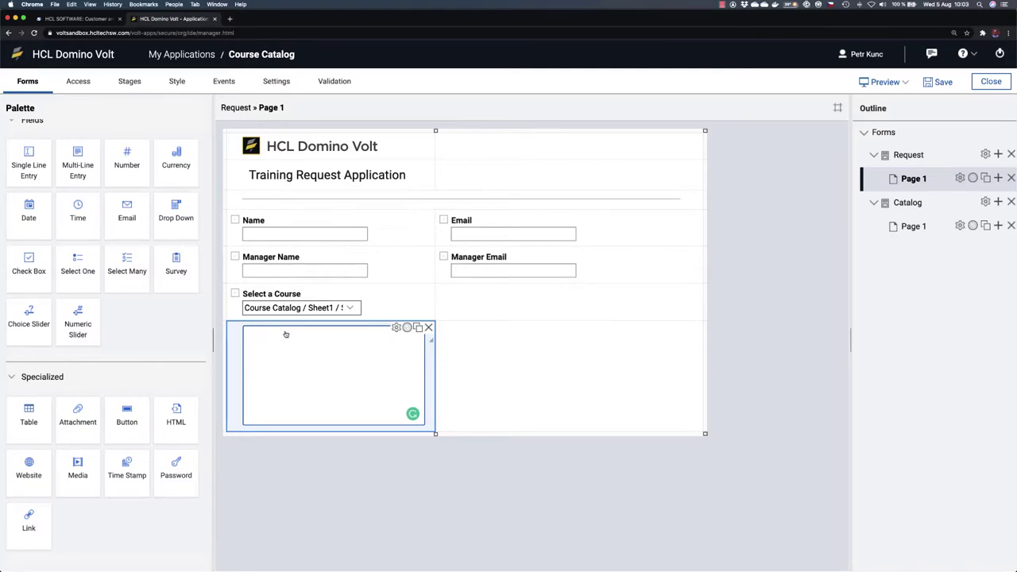
# Step: Paste the <style> .lotusBanner display: none block into the fragment and save the app
pyautogui.press('super+Tab')
pyautogui.moveTo(476, 225); pyautogui.dragTo(444, 192)
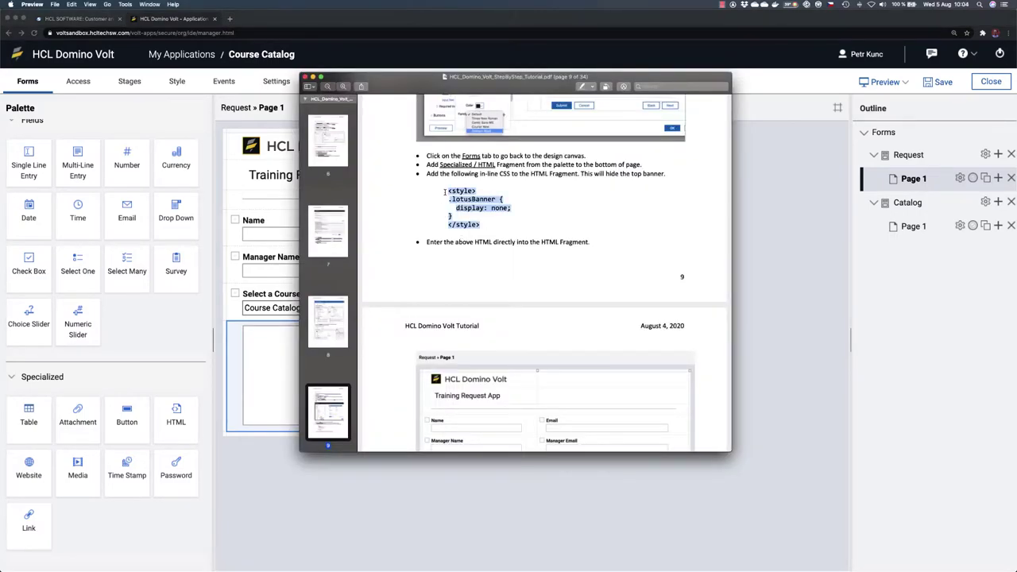
pyautogui.press('super+Tab')
pyautogui.press('super+v')
pyautogui.click(339, 471)
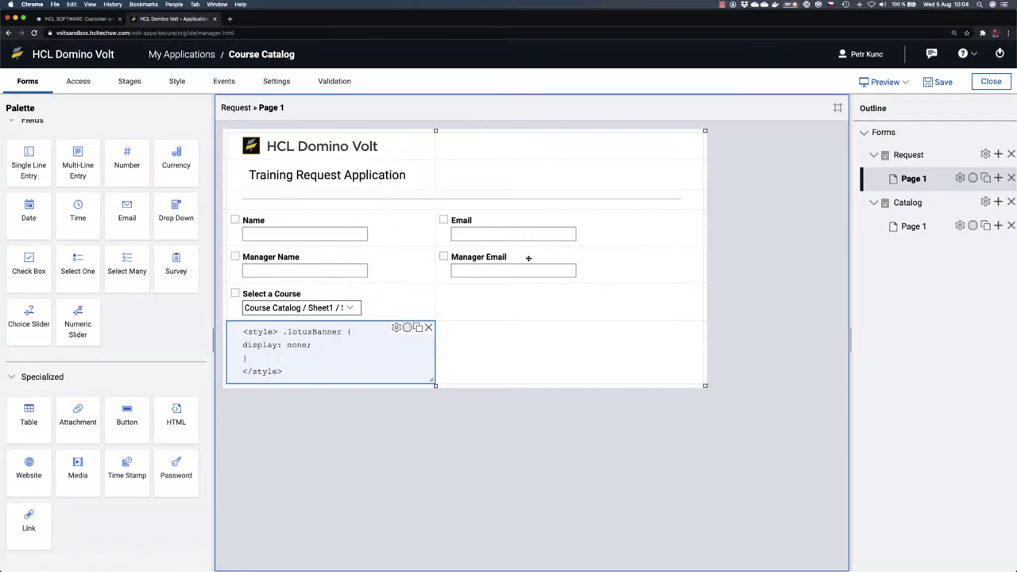
pyautogui.click(931, 82)
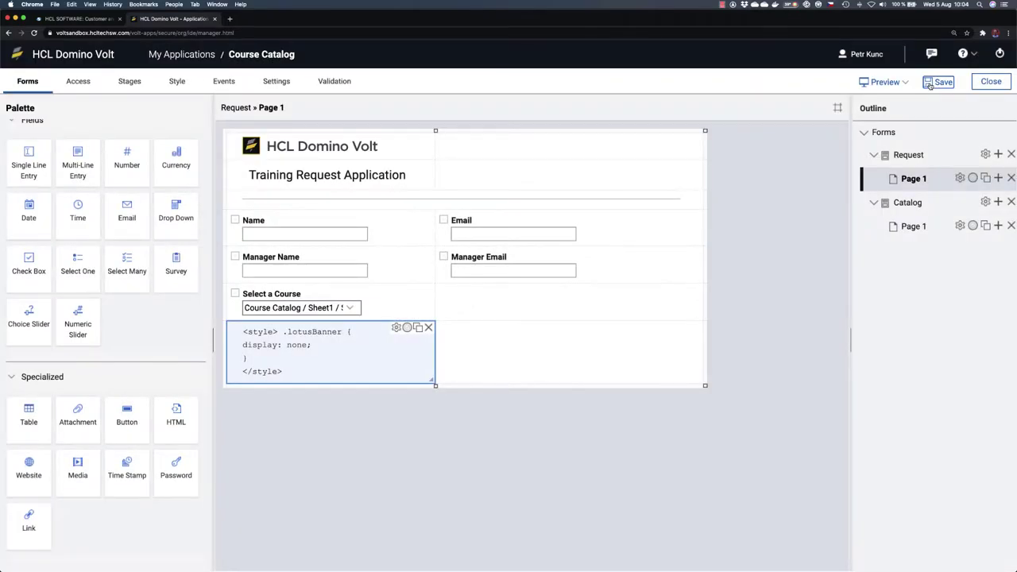
# Step: Preview the Request form to confirm the top banner is gone, then save
pyautogui.click(882, 82)
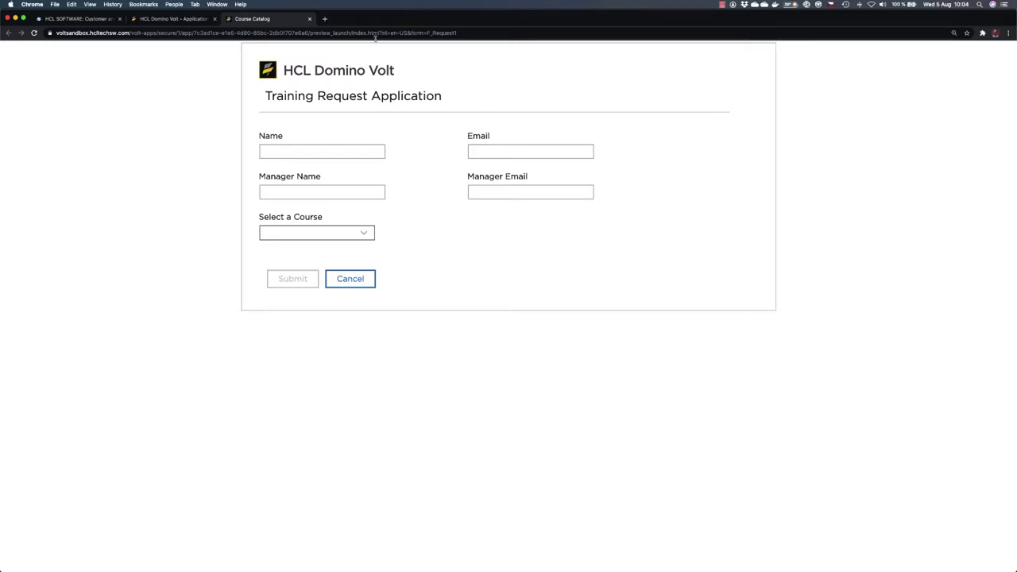
pyautogui.click(310, 19)
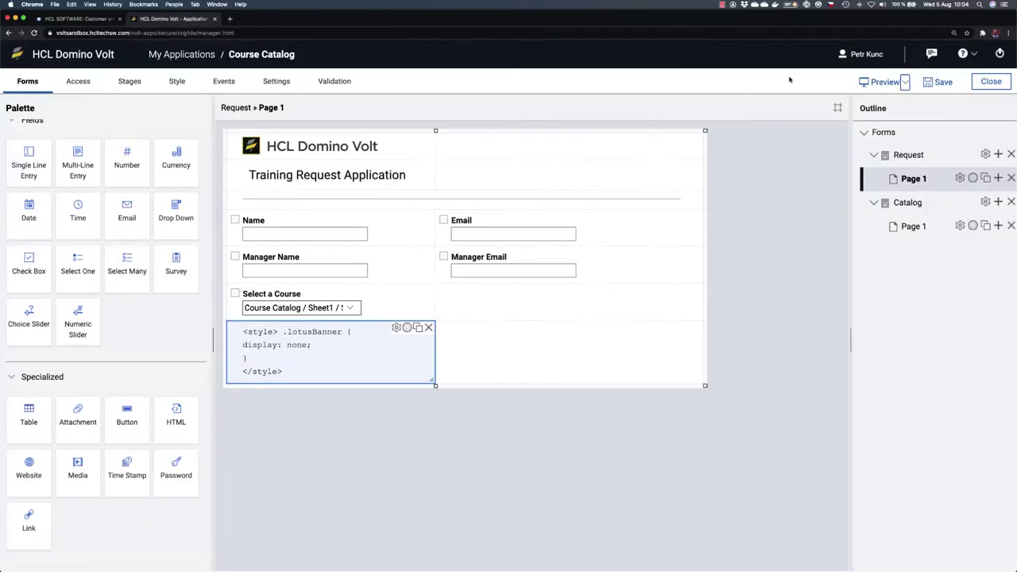
pyautogui.click(941, 83)
# Step: Place a Section below Select a Course and stretch it across the full form width
pyautogui.scroll(5, 108, 383)
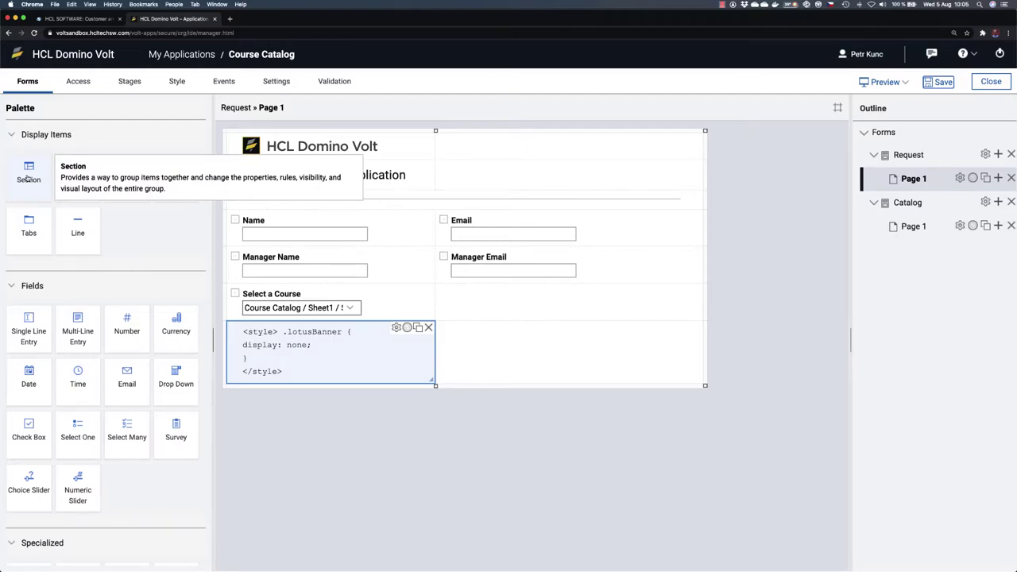
pyautogui.moveTo(22, 172); pyautogui.dragTo(293, 328)
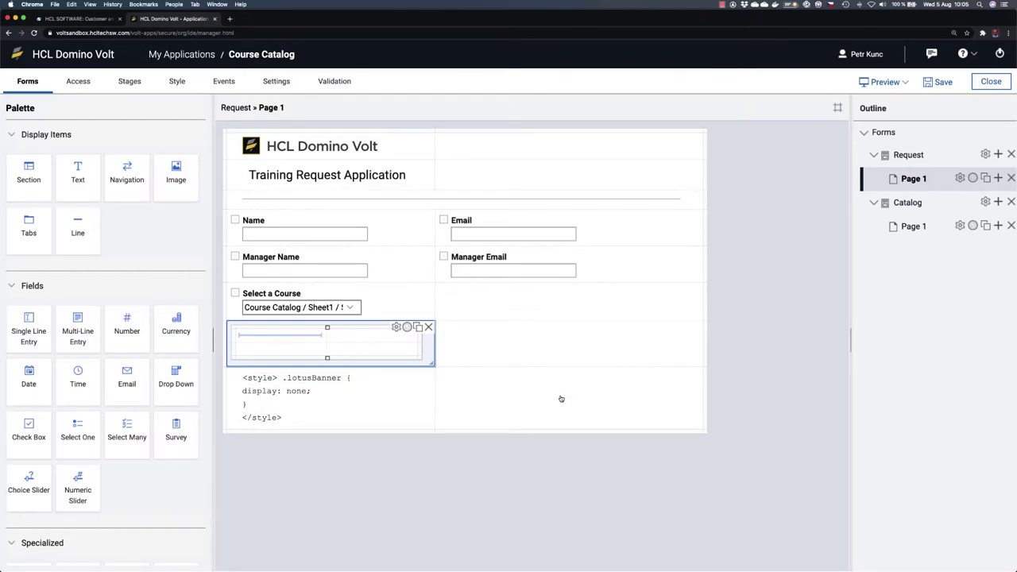
pyautogui.moveTo(429, 362); pyautogui.dragTo(641, 360)
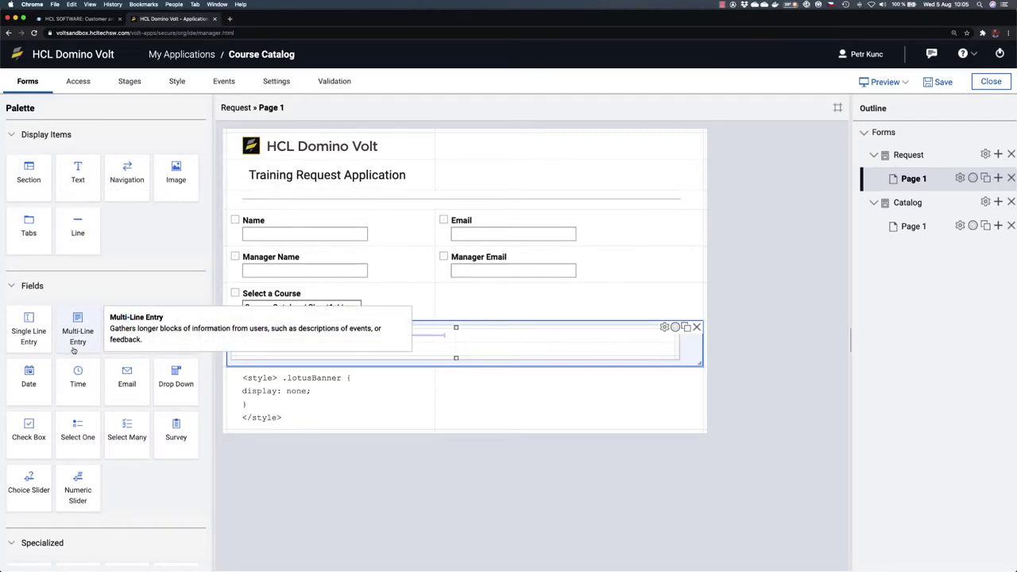
pyautogui.press('super+Tab')
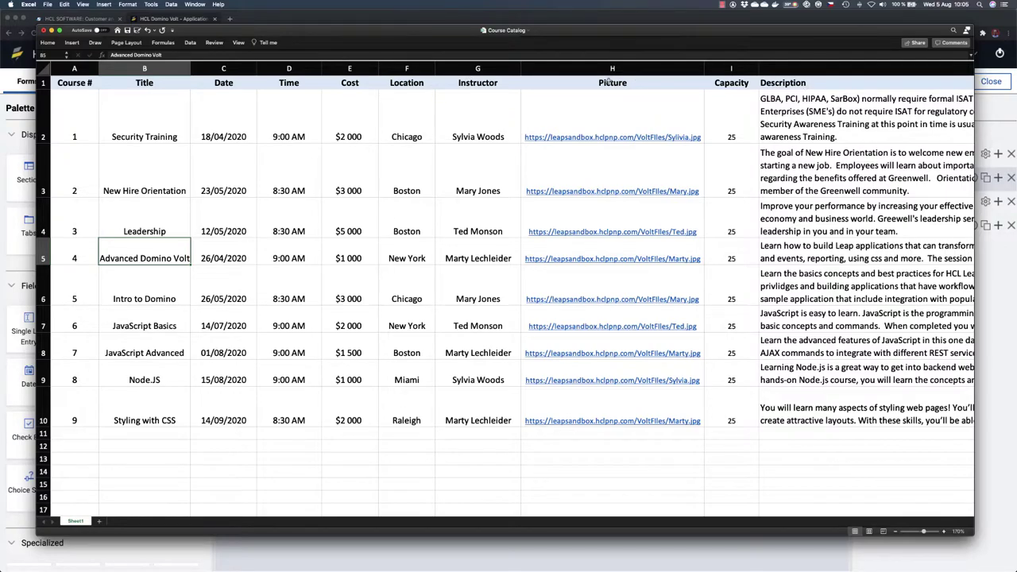
# Step: Leave the Course Catalog sheet in Excel and return to the Domino Volt designer
pyautogui.press('super+Tab')
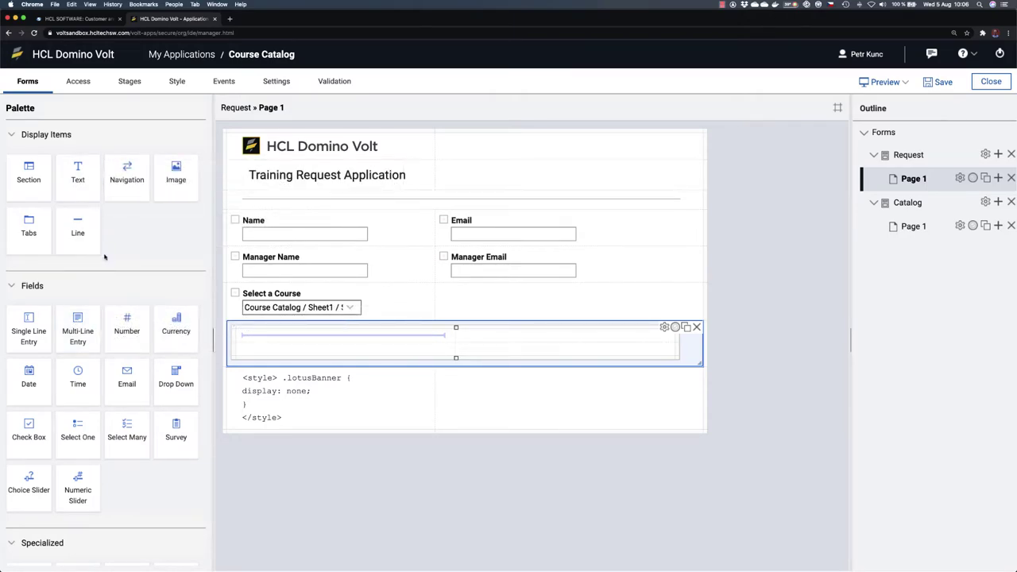
# Step: Add a Course Title text field and a Cost currency field side by side in the section
pyautogui.moveTo(29, 327); pyautogui.dragTo(324, 338)
pyautogui.click(306, 340)
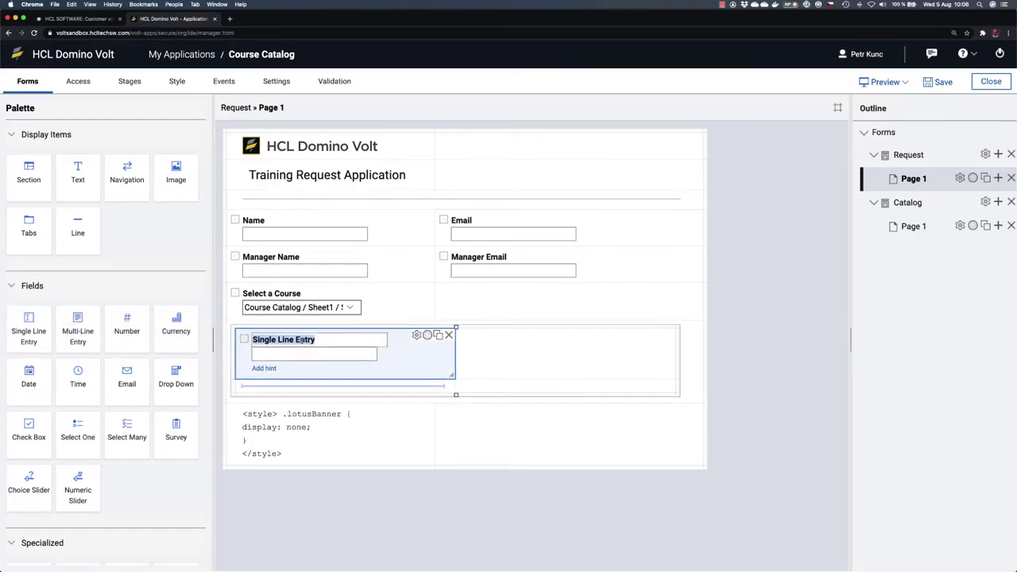
pyautogui.write('Course Title')
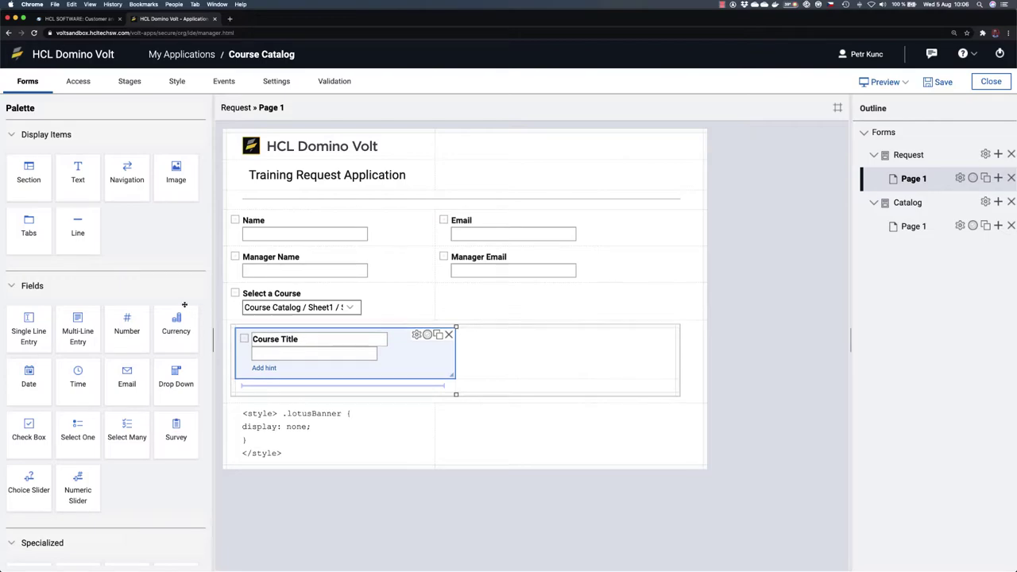
pyautogui.moveTo(170, 326); pyautogui.dragTo(501, 349)
pyautogui.doubleClick(497, 339)
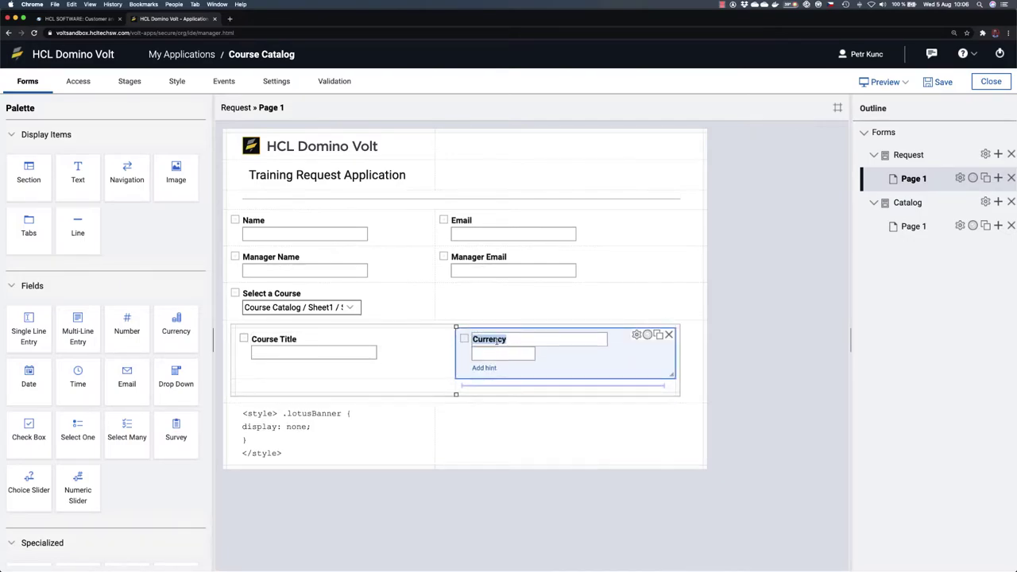
pyautogui.write('Cost')
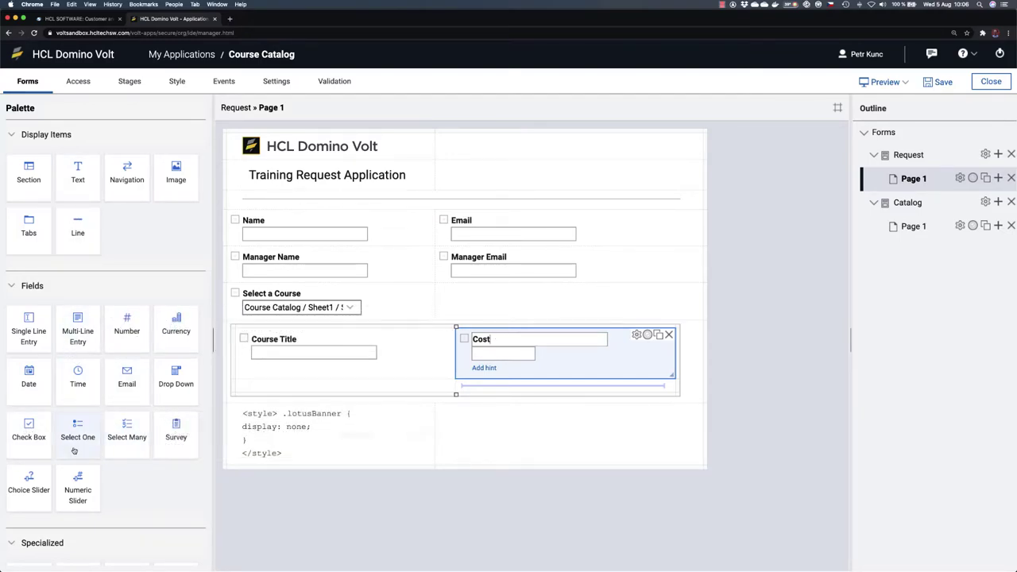
# Step: Add Date and Time fields, plus a full-row Multi-Line Entry below them
pyautogui.moveTo(28, 380); pyautogui.dragTo(307, 372)
pyautogui.moveTo(78, 375); pyautogui.dragTo(507, 384)
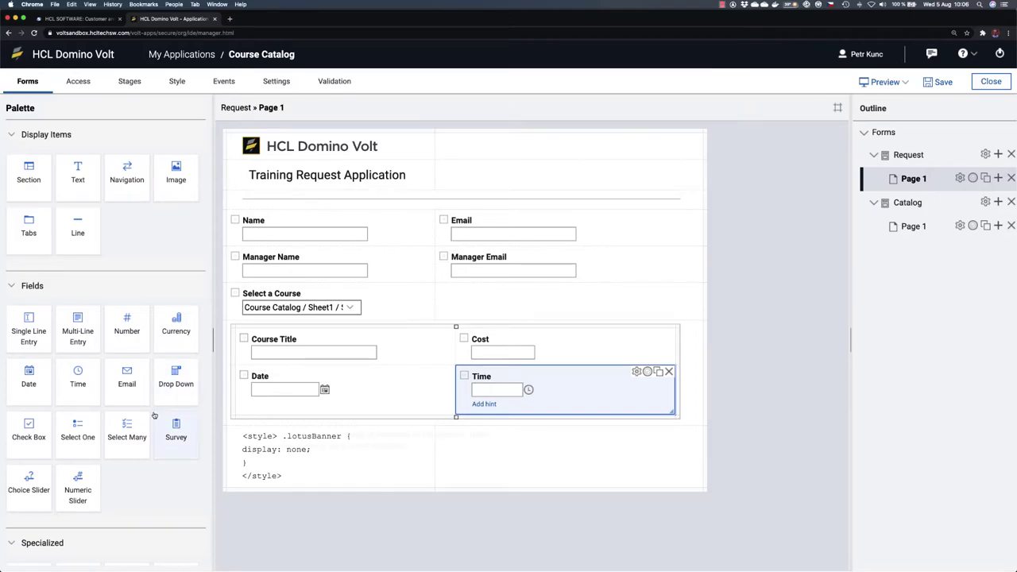
pyautogui.moveTo(78, 334); pyautogui.dragTo(273, 405)
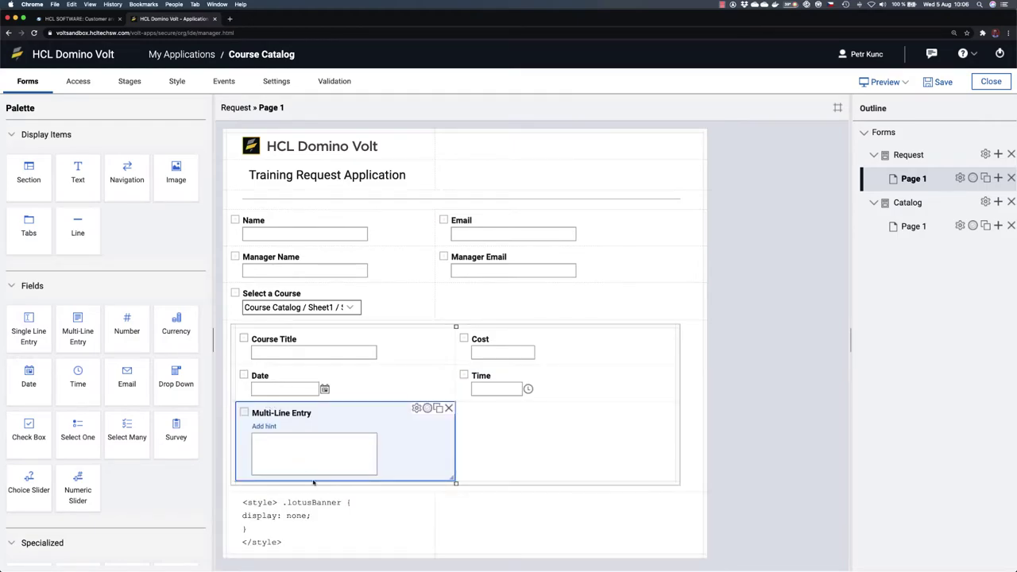
pyautogui.moveTo(455, 478); pyautogui.dragTo(529, 478)
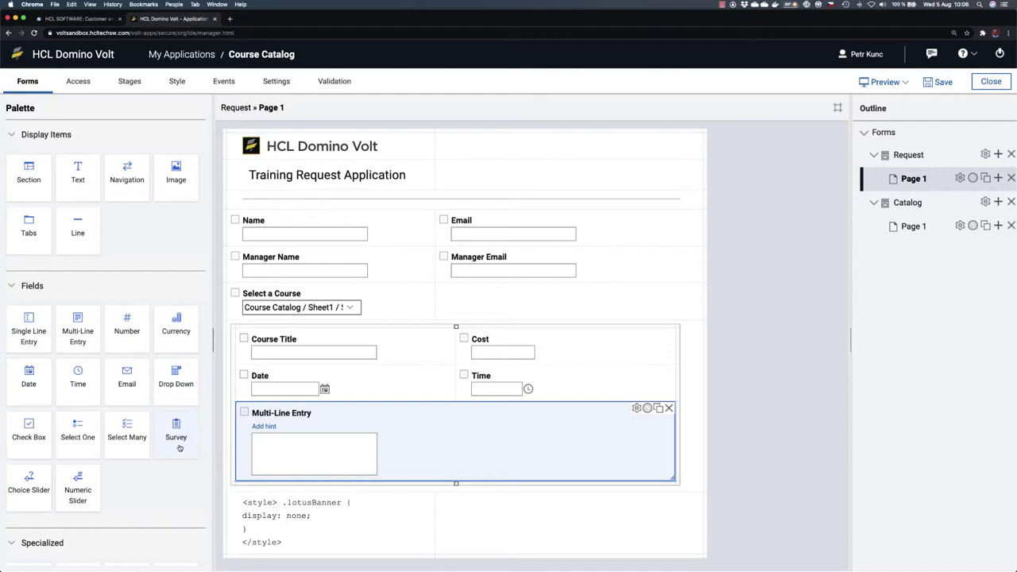
# Step: Add an Instructor text field with an empty Image item beside it
pyautogui.moveTo(29, 324); pyautogui.dragTo(314, 465)
pyautogui.moveTo(315, 465); pyautogui.dragTo(314, 467)
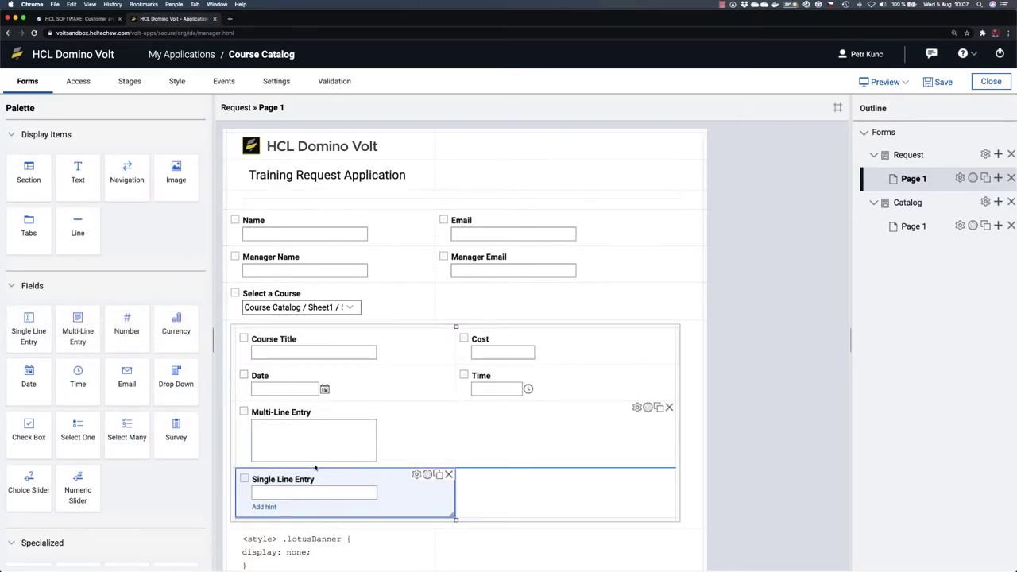
pyautogui.doubleClick(305, 480)
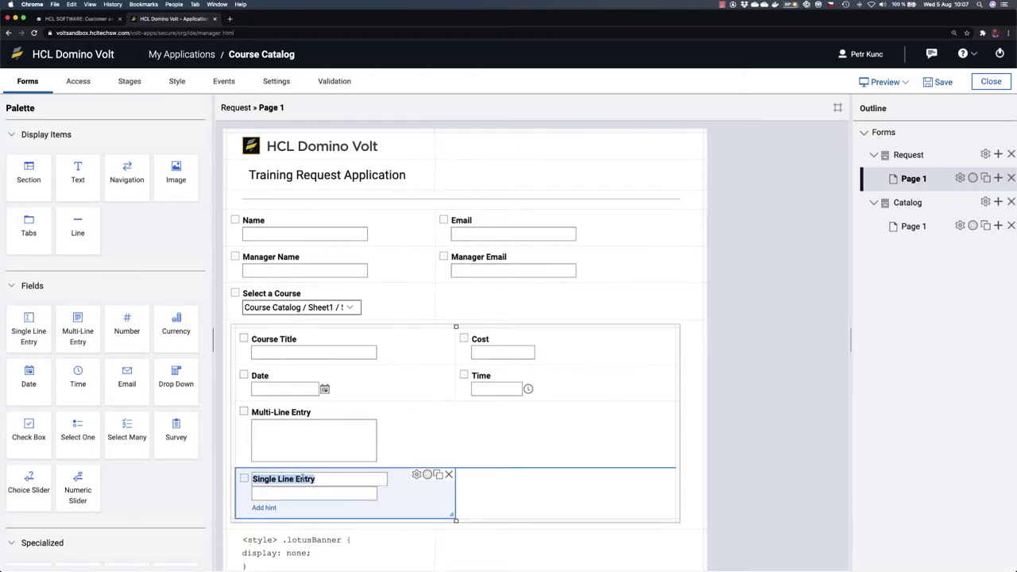
pyautogui.write('Instruc')
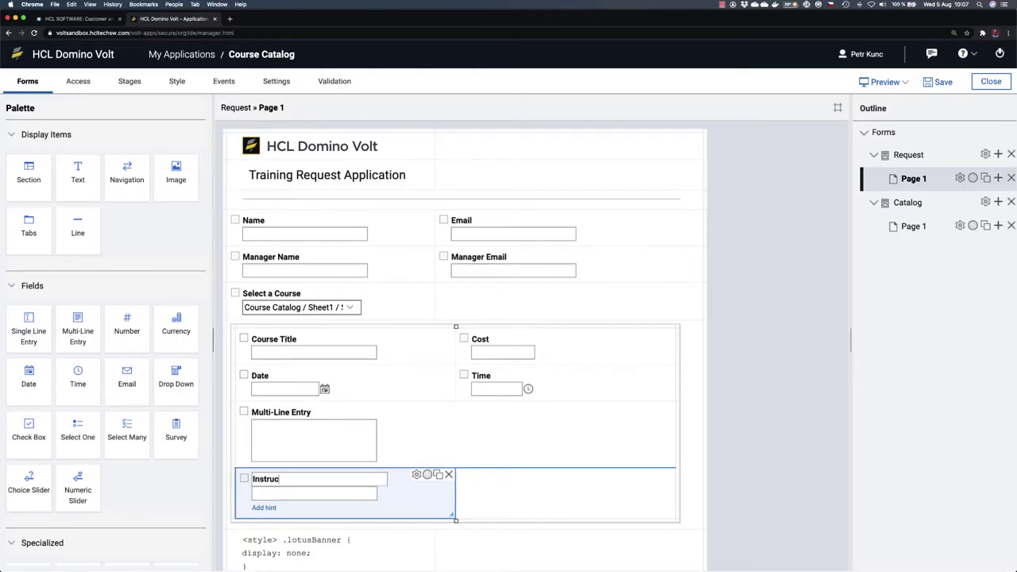
pyautogui.write('tor')
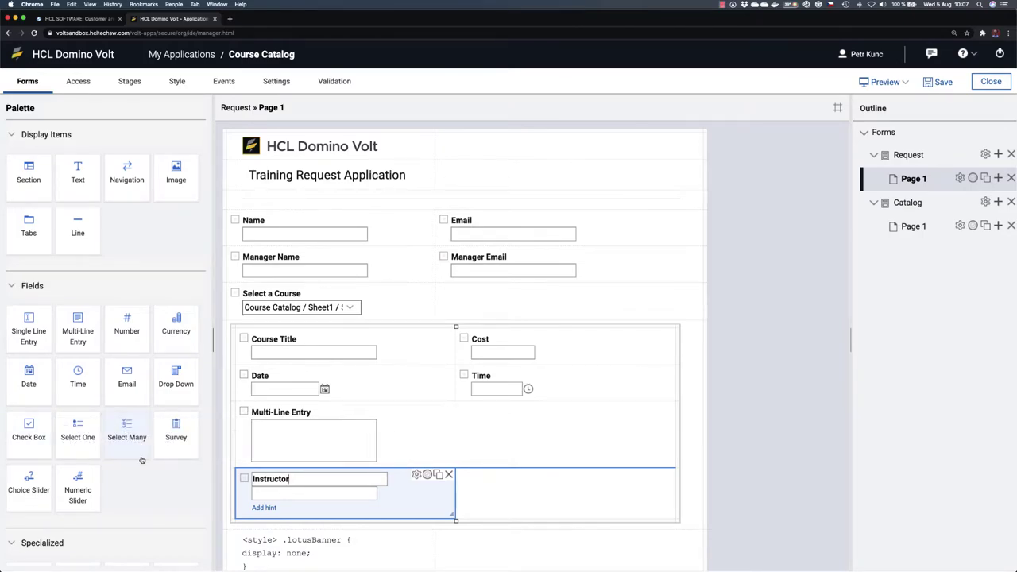
pyautogui.moveTo(178, 178); pyautogui.dragTo(488, 483)
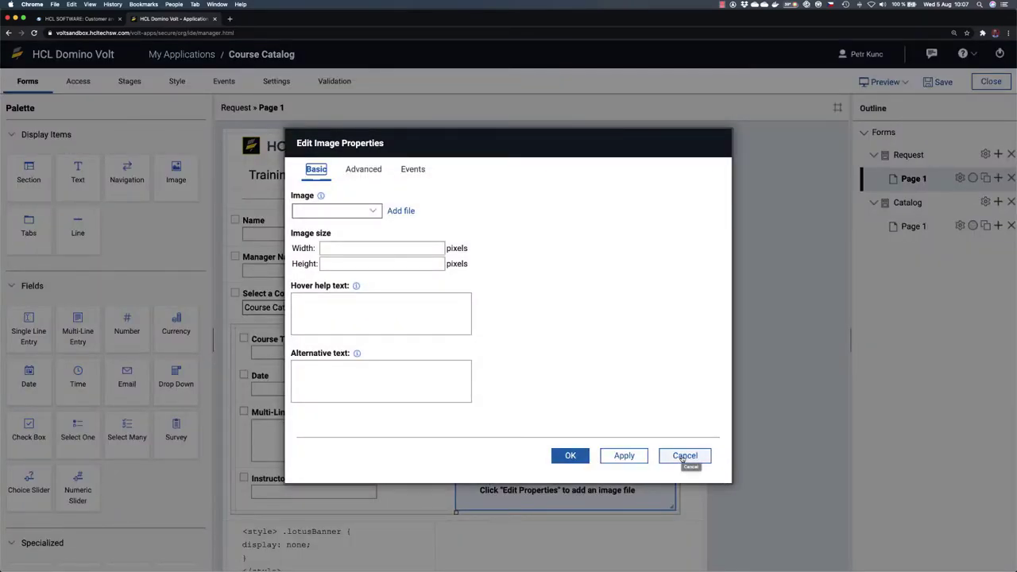
pyautogui.click(674, 456)
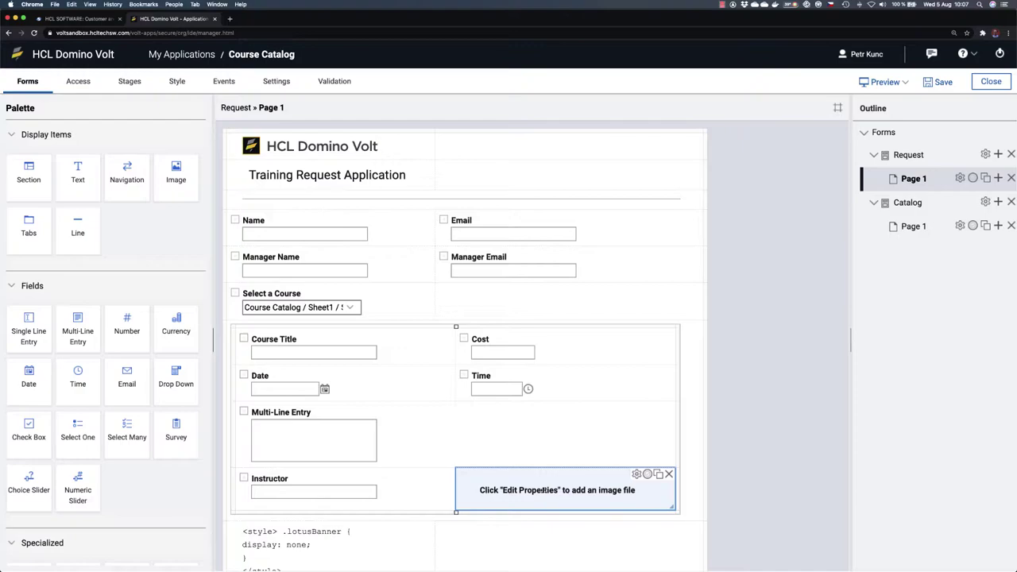
pyautogui.click(883, 82)
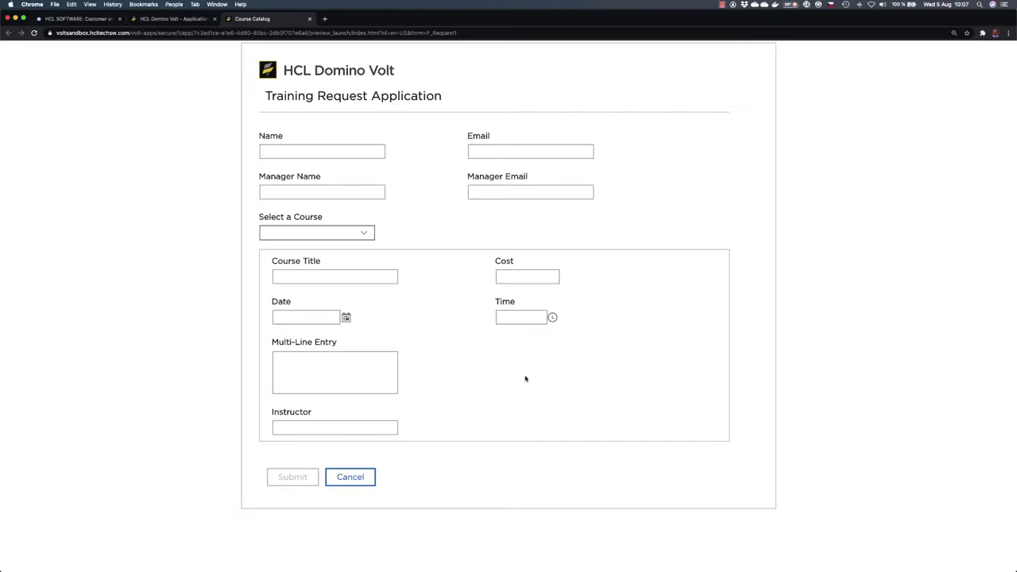
pyautogui.click(309, 19)
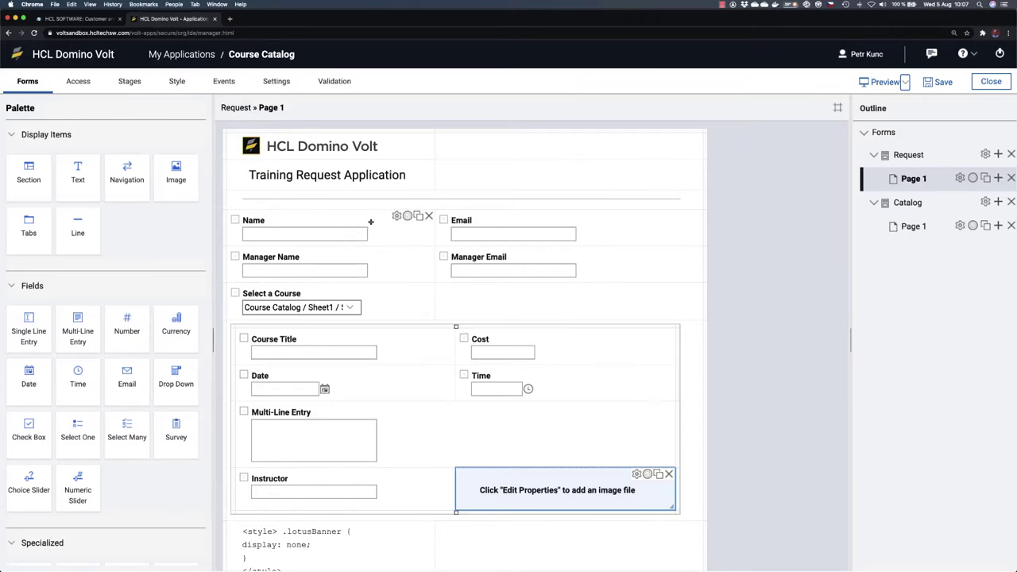
# Step: Set Name, Manager Name, Email and Manager Email fields to Full width
pyautogui.click(396, 216)
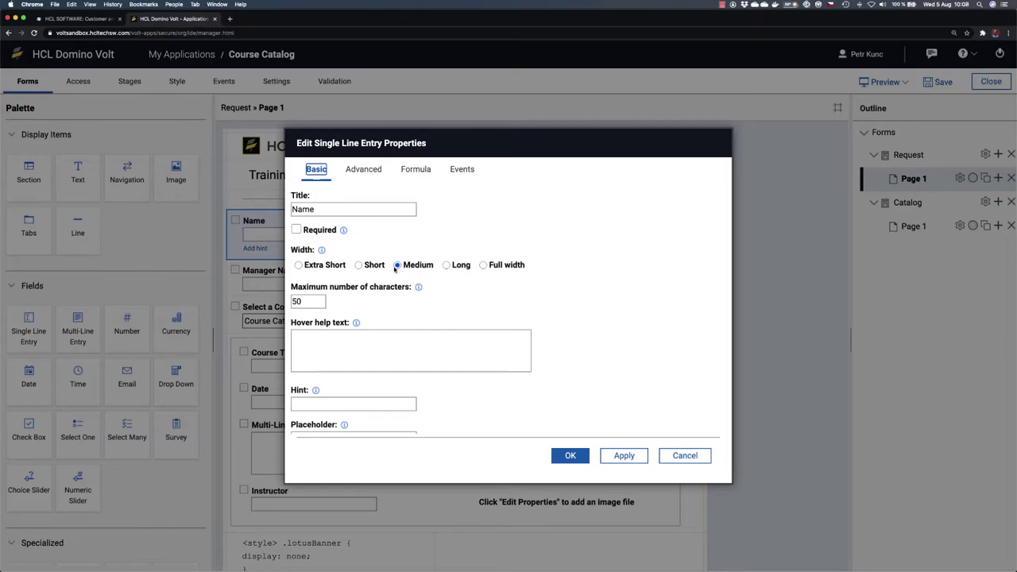
pyautogui.click(483, 265)
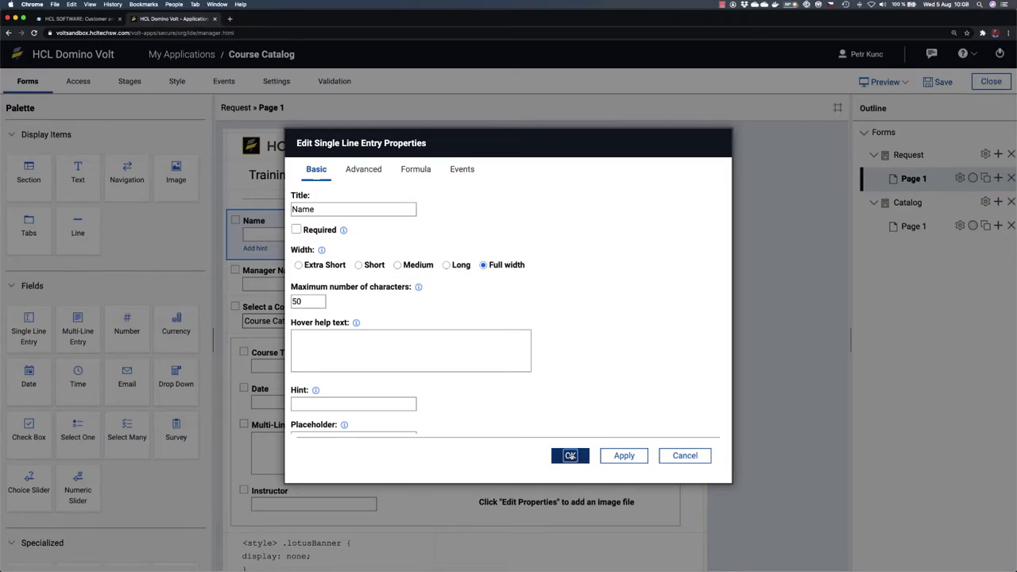
pyautogui.click(570, 455)
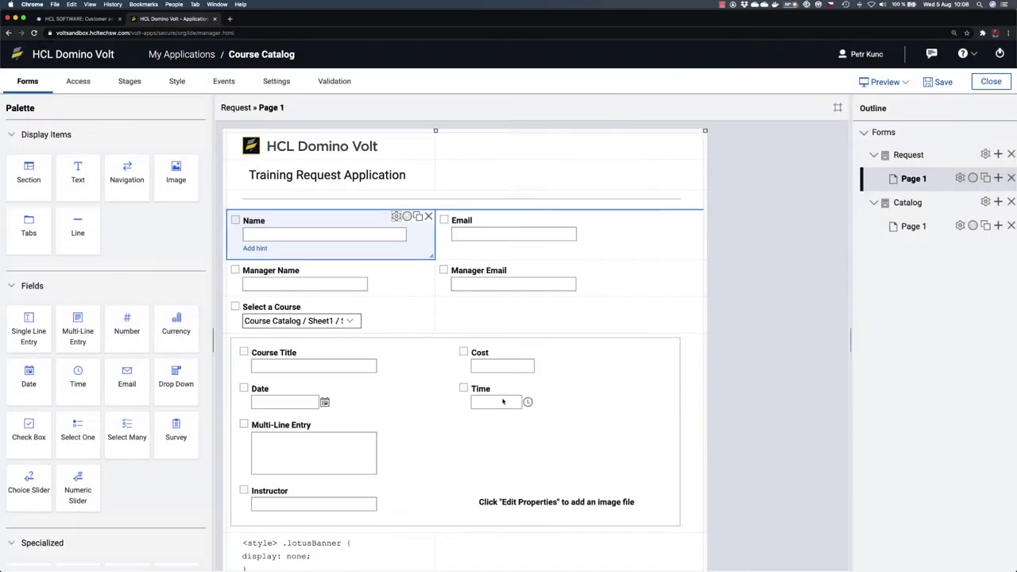
pyautogui.click(384, 274)
pyautogui.click(395, 254)
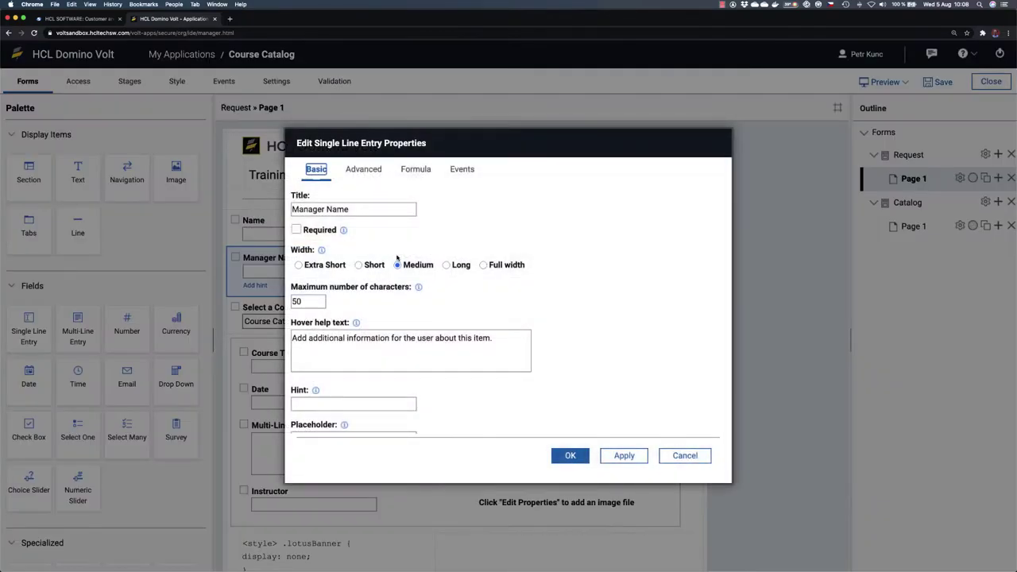
pyautogui.click(484, 265)
pyautogui.click(565, 454)
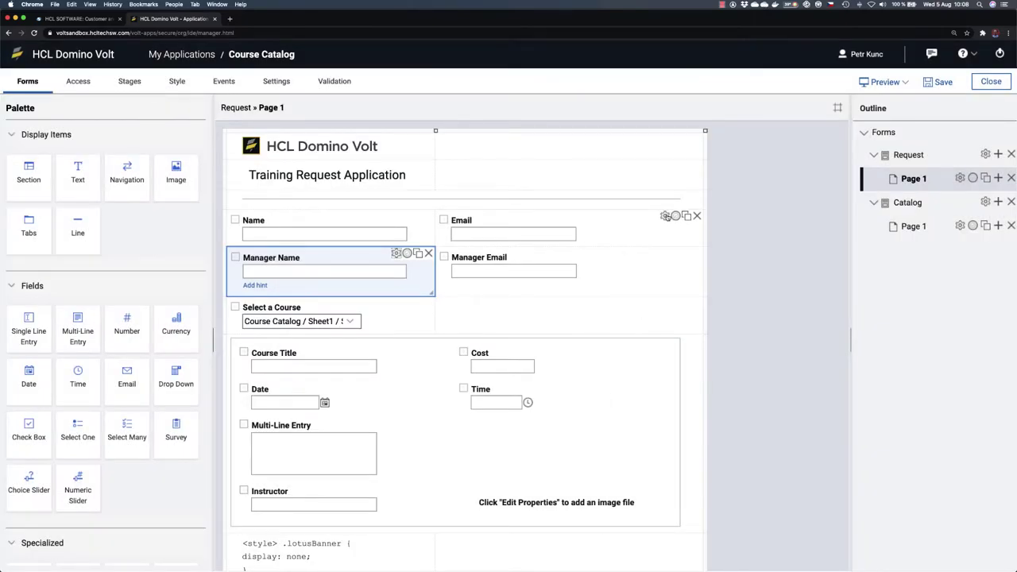
pyautogui.click(667, 215)
pyautogui.click(483, 265)
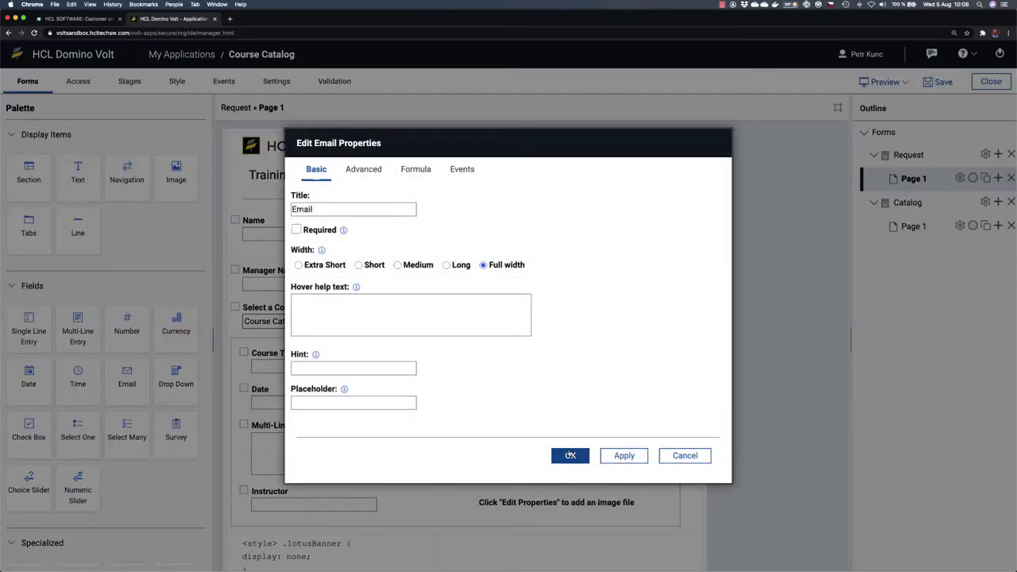
pyautogui.click(569, 455)
pyautogui.click(667, 267)
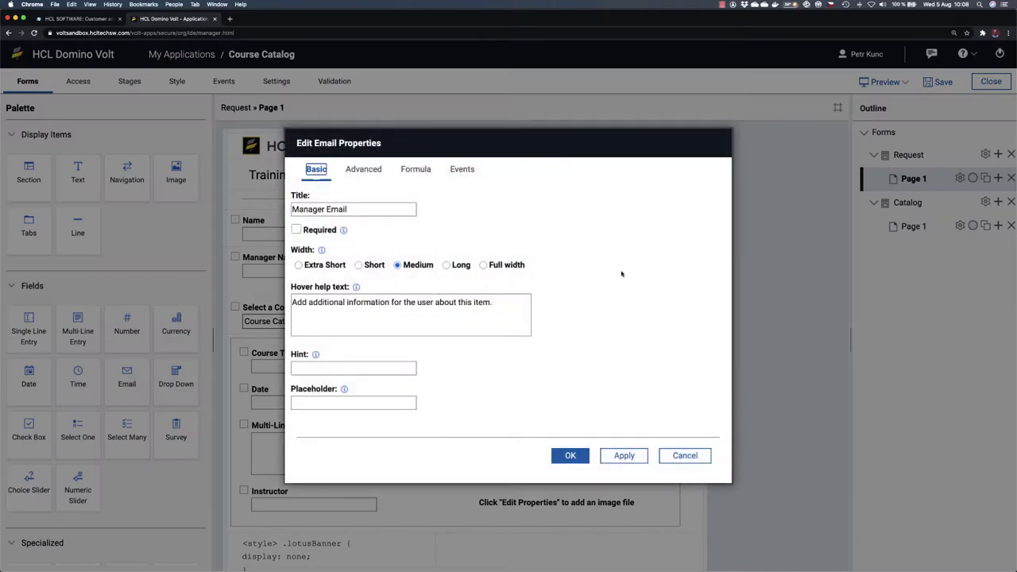
pyautogui.click(483, 266)
pyautogui.click(565, 455)
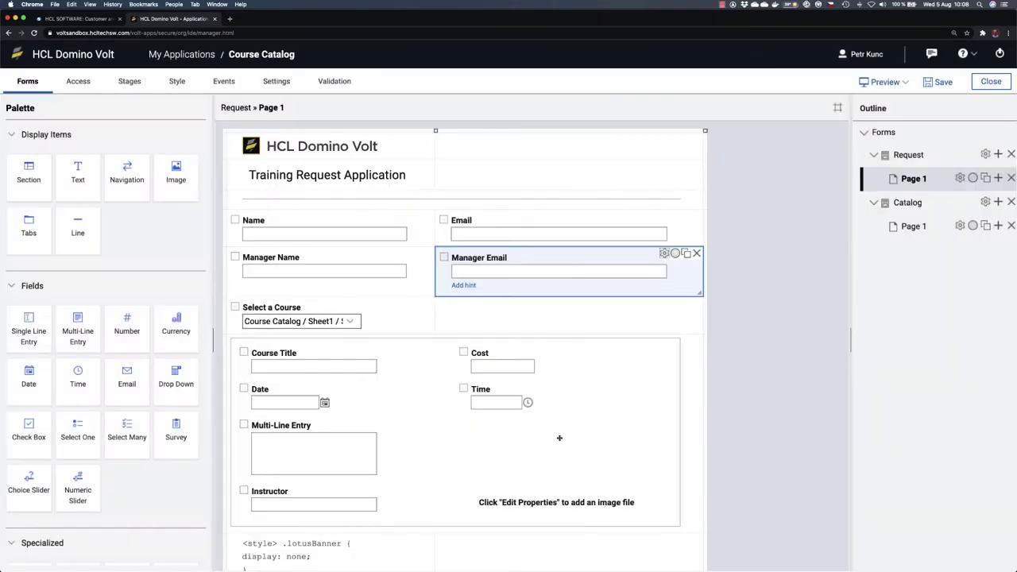
# Step: Set Course Title, Multi-Line Entry and Instructor to Full width, then save the app
pyautogui.scroll(-1, 429, 381)
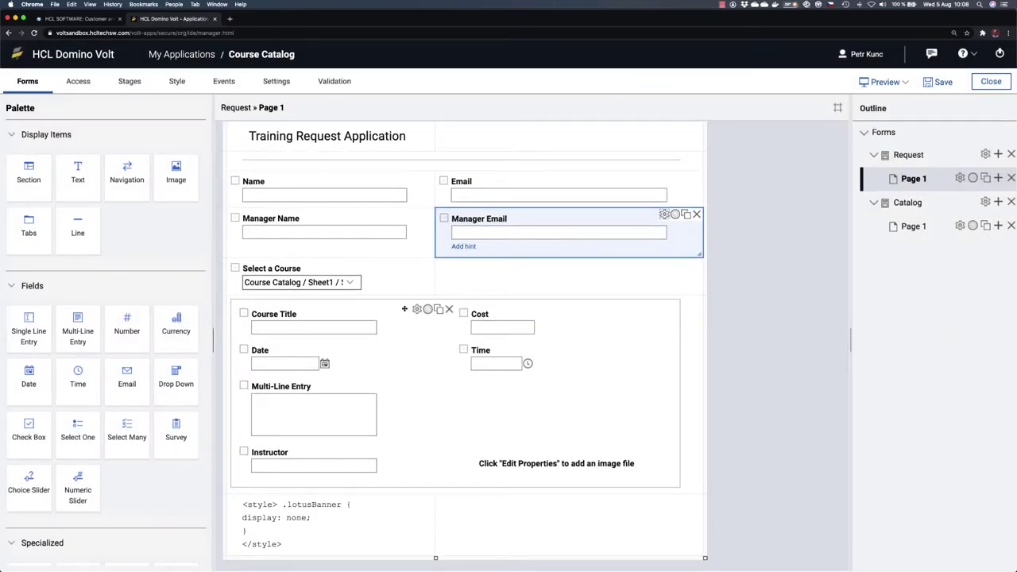
pyautogui.click(416, 309)
pyautogui.click(483, 265)
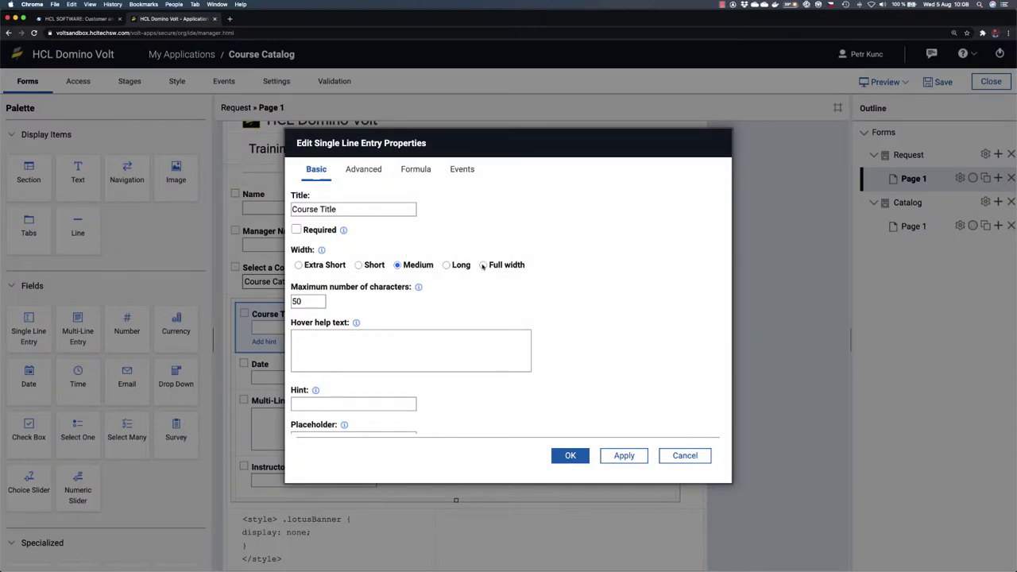
pyautogui.click(568, 456)
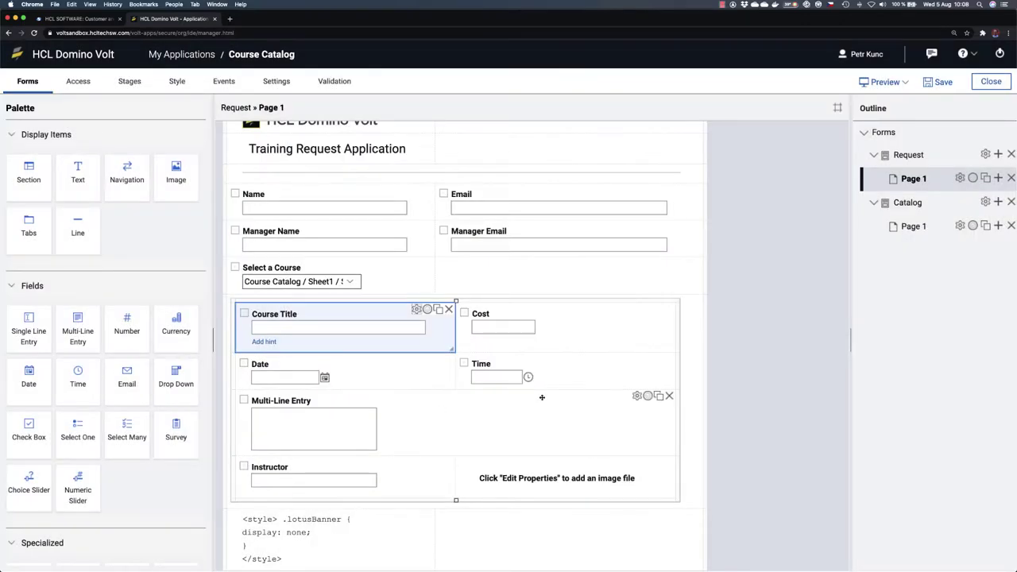
pyautogui.click(635, 393)
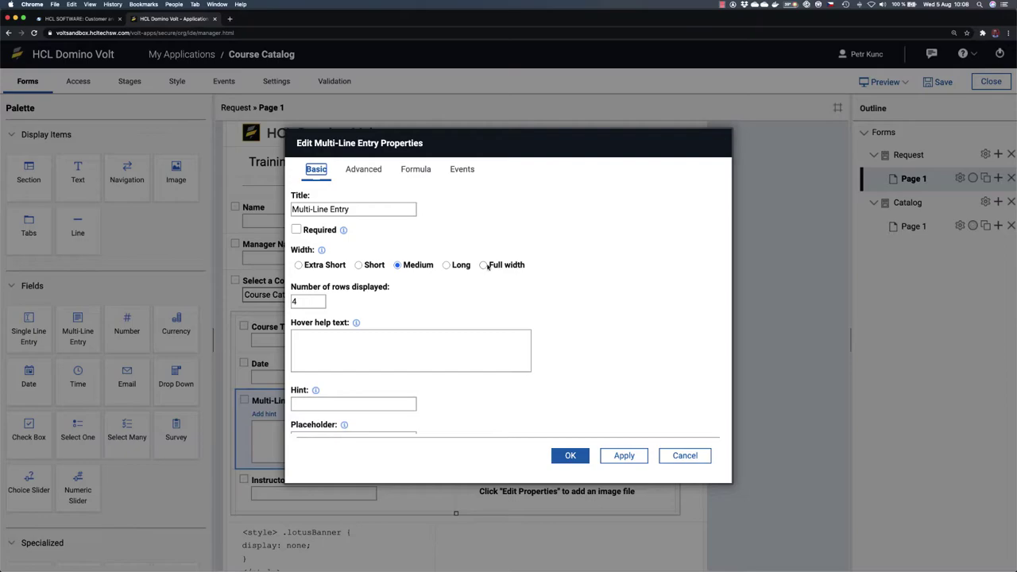
pyautogui.click(482, 265)
pyautogui.click(569, 455)
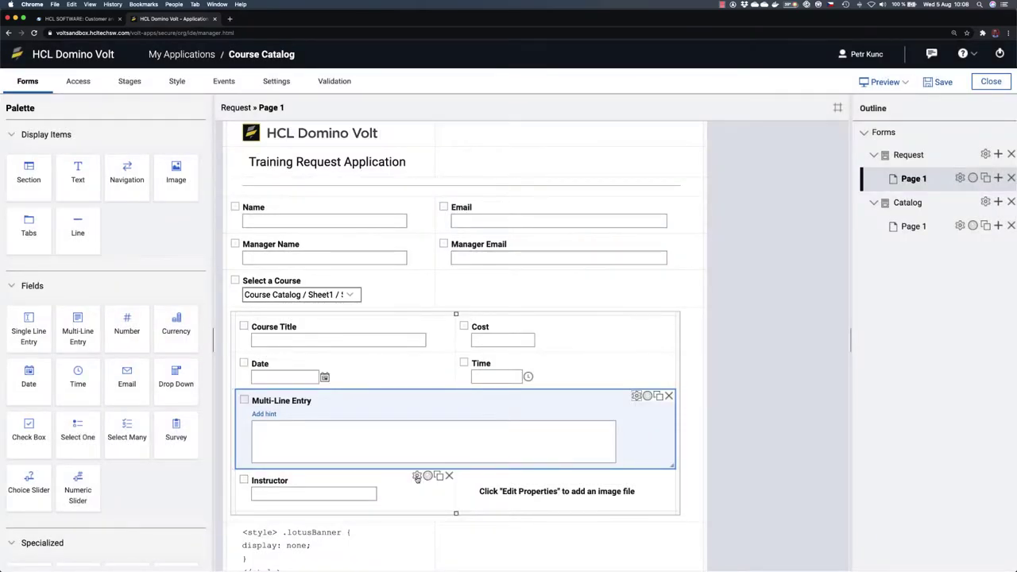
pyautogui.click(416, 475)
pyautogui.click(483, 266)
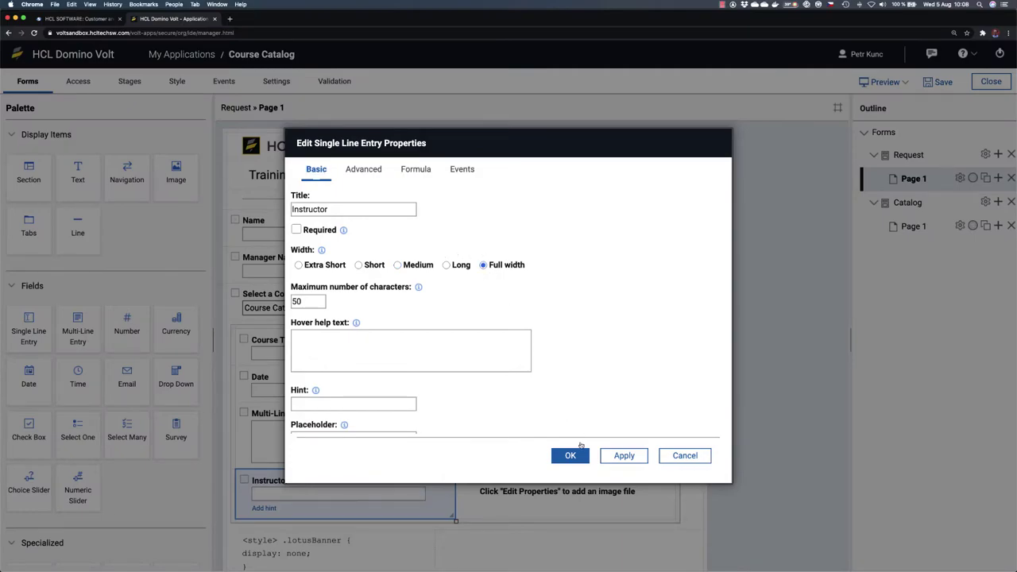
pyautogui.click(571, 455)
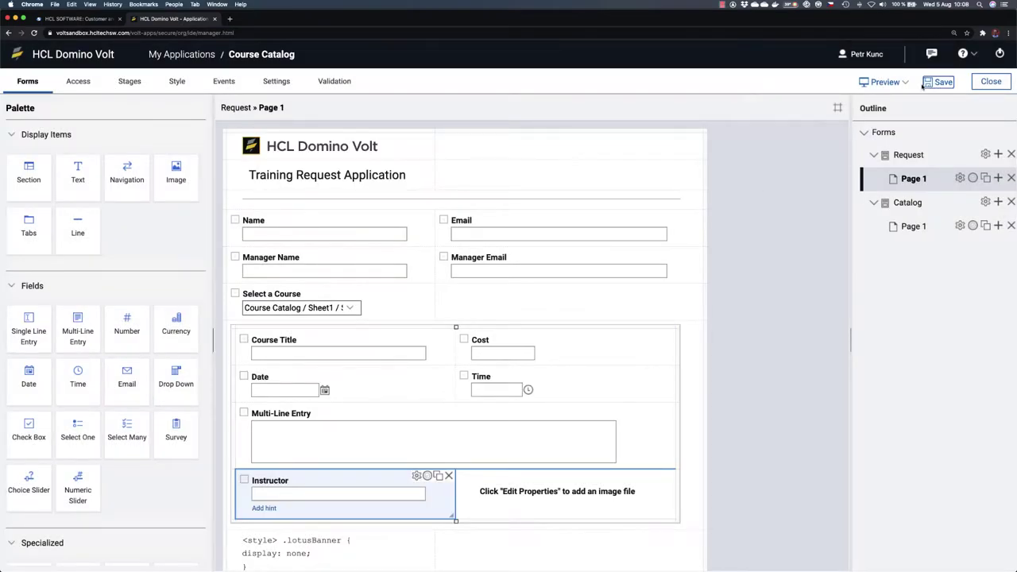
pyautogui.click(938, 82)
# Step: Drag the course section's column divider left, previewing before and after, then save
pyautogui.click(884, 83)
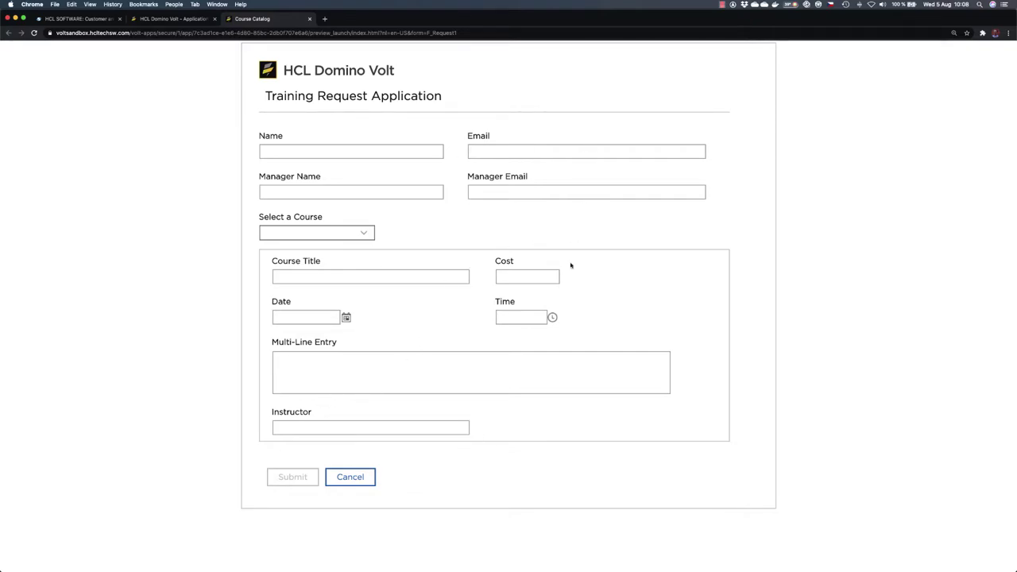
pyautogui.click(309, 18)
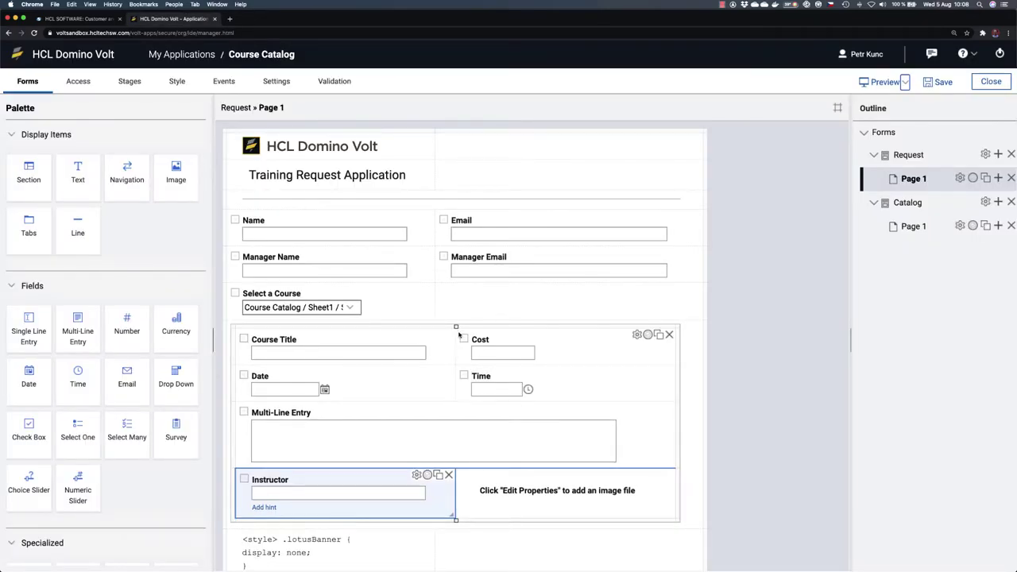
pyautogui.moveTo(456, 326); pyautogui.dragTo(435, 327)
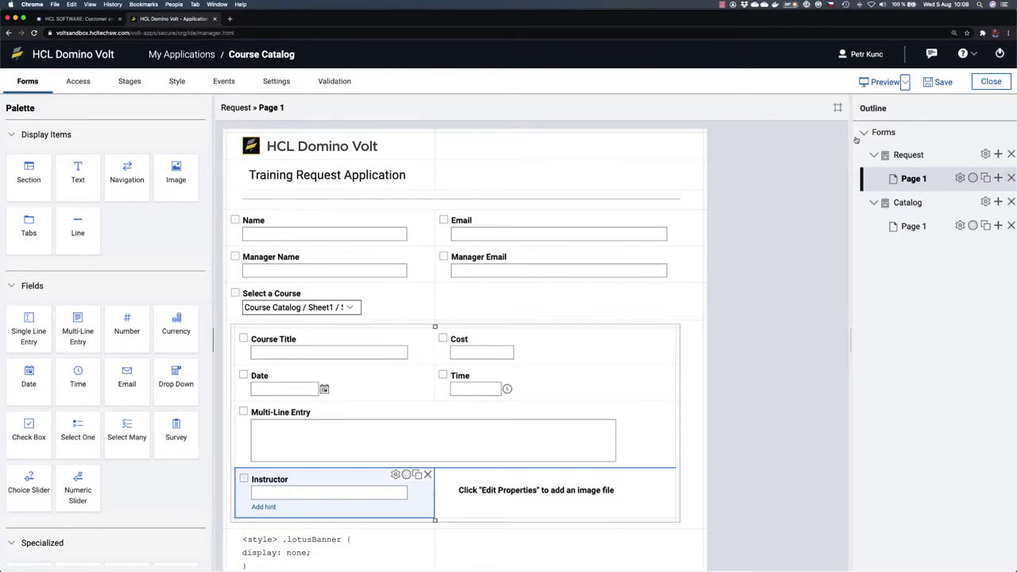
pyautogui.click(877, 81)
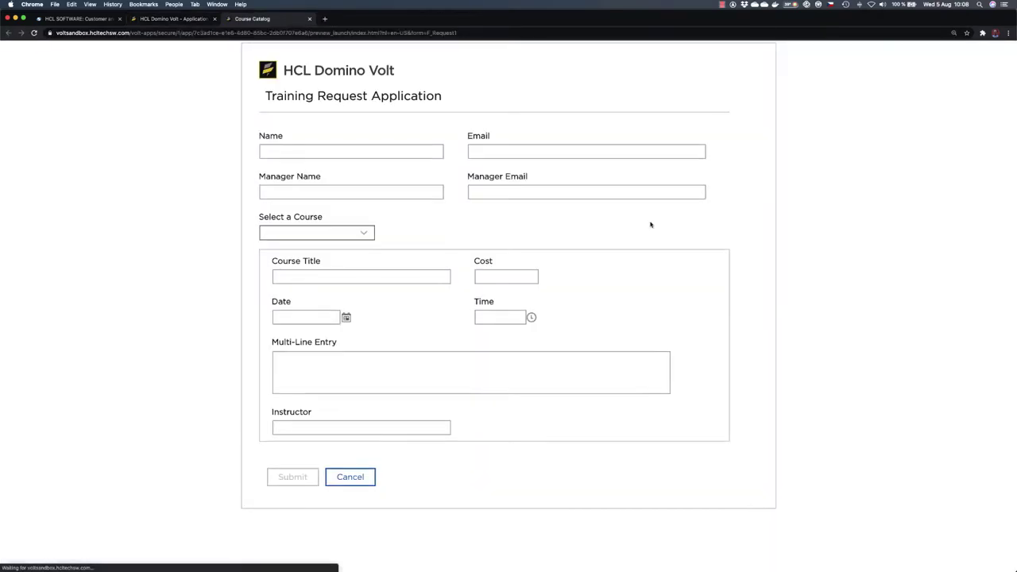
pyautogui.click(310, 18)
pyautogui.click(942, 83)
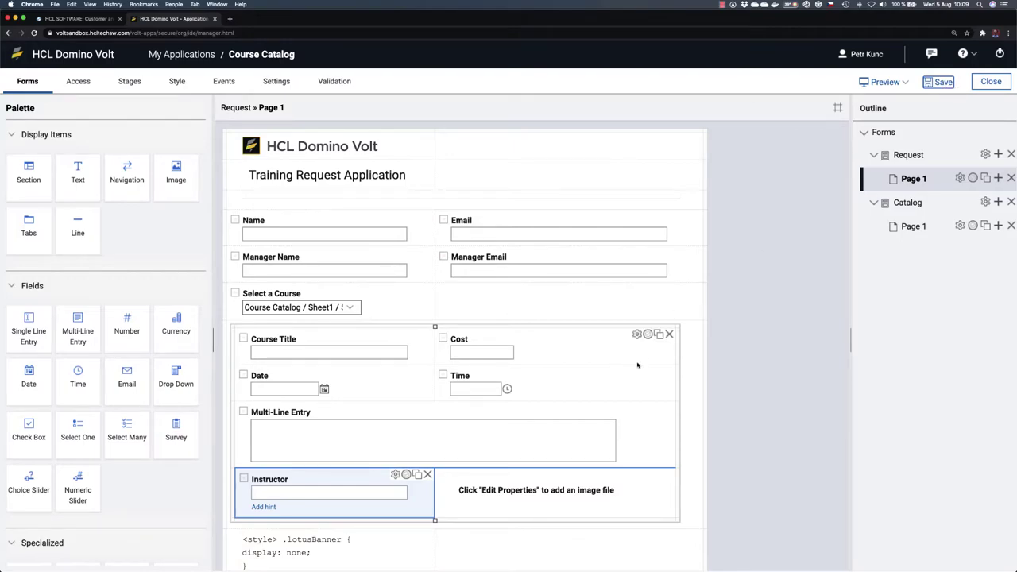
pyautogui.scroll(-1, 675, 333)
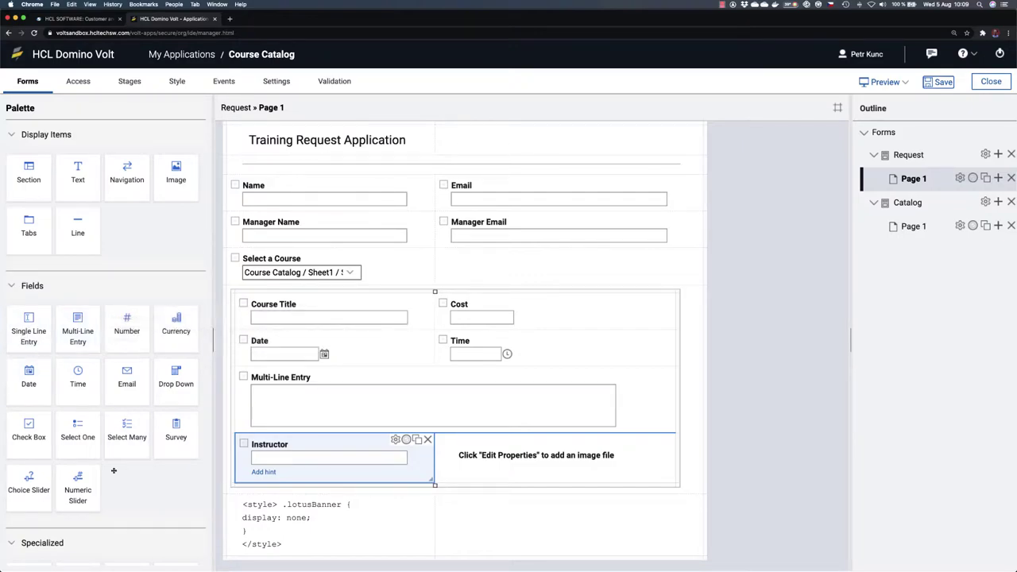
# Step: Add a Location text field below Instructor
pyautogui.moveTo(29, 329); pyautogui.dragTo(306, 482)
pyautogui.click(295, 485)
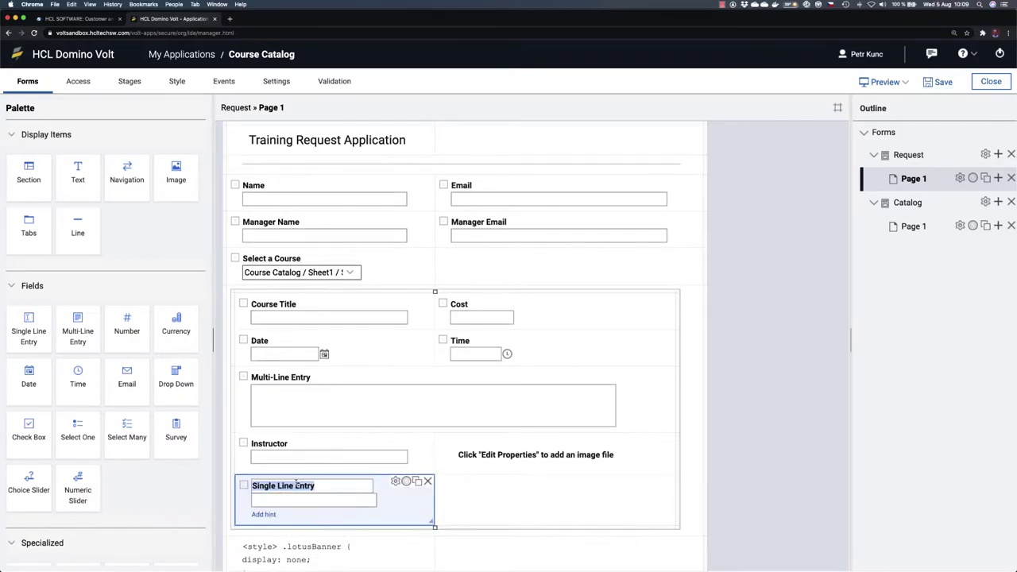
pyautogui.write('Location')
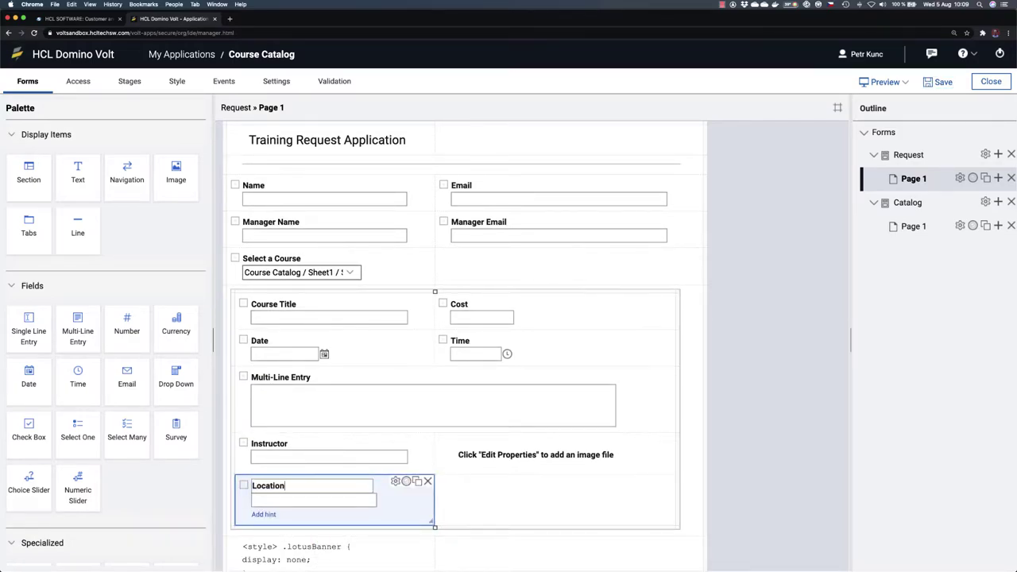
# Step: Add an 'Is travel required' Select One field beside Location and open its properties
pyautogui.scroll(-2, 477, 484)
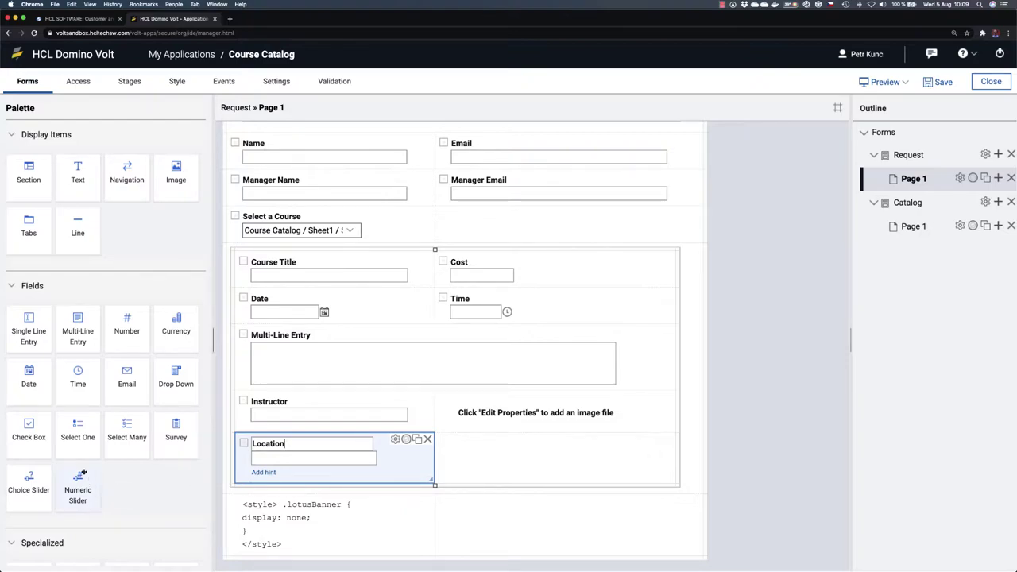
pyautogui.moveTo(74, 434); pyautogui.dragTo(523, 463)
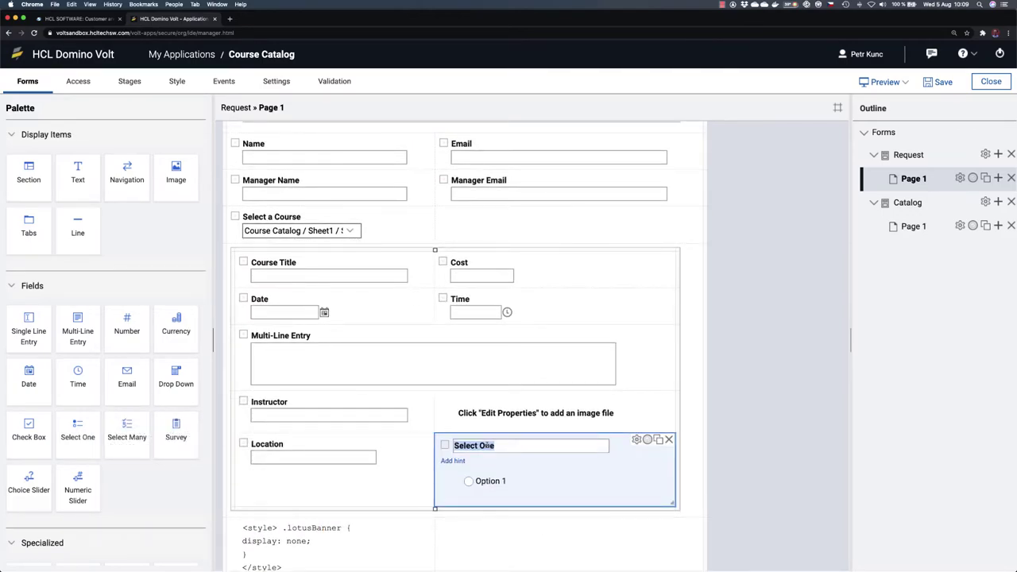
pyautogui.write('Is travel required')
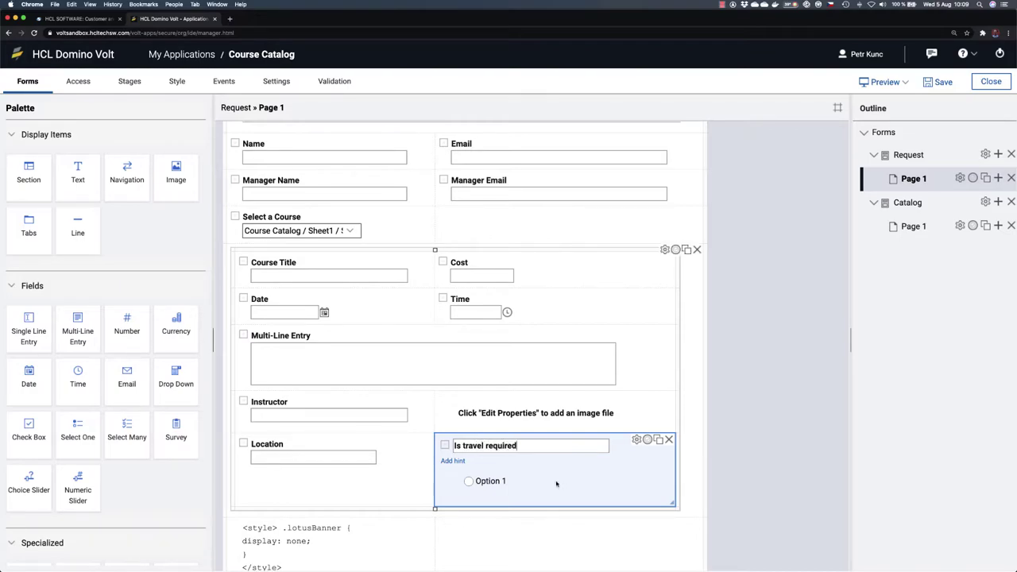
pyautogui.click(636, 439)
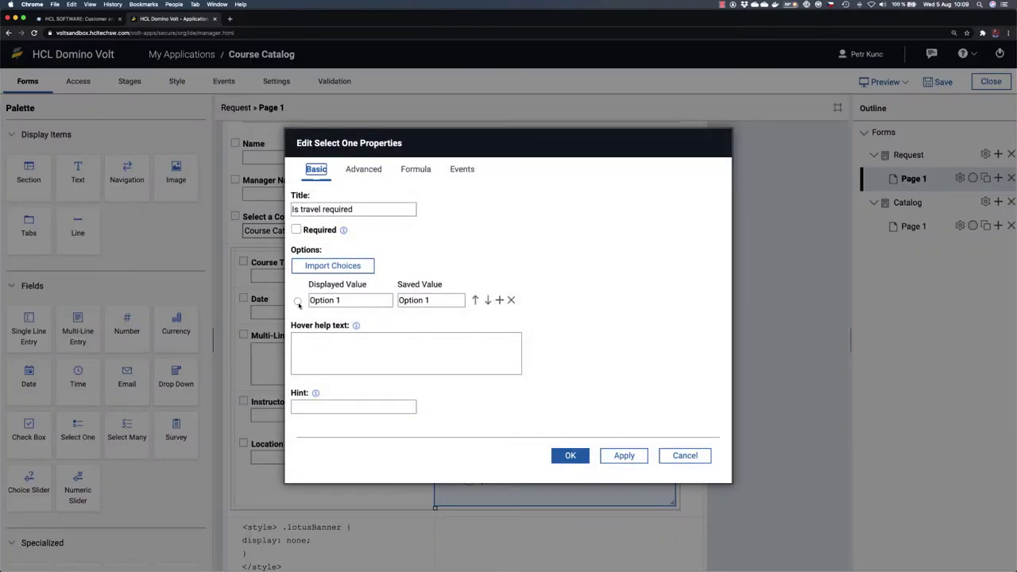
# Step: Replace Option 1 with Yes, add a second option No, and confirm the choices
pyautogui.moveTo(342, 300); pyautogui.dragTo(304, 300)
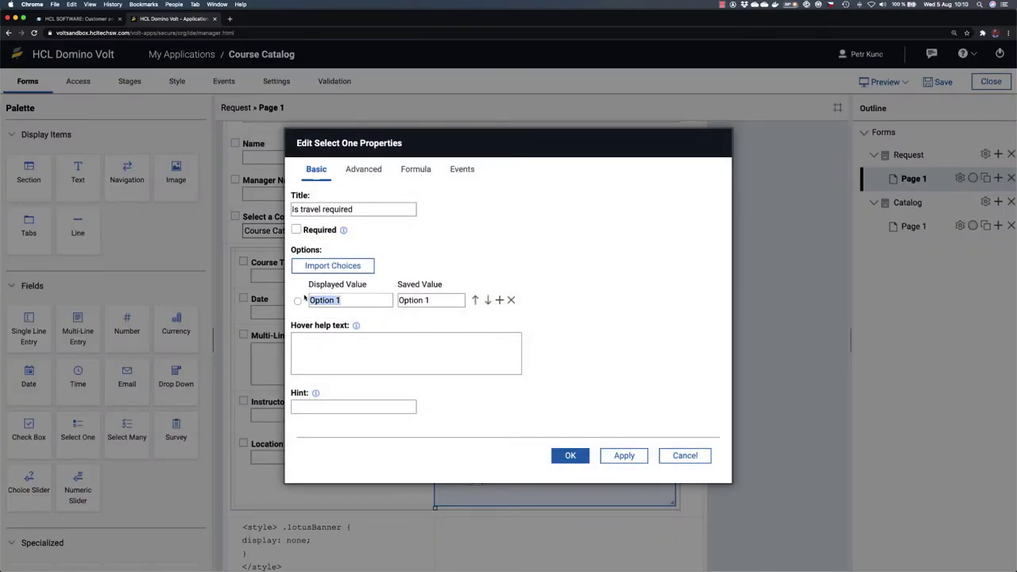
pyautogui.write('Yes')
pyautogui.click(498, 300)
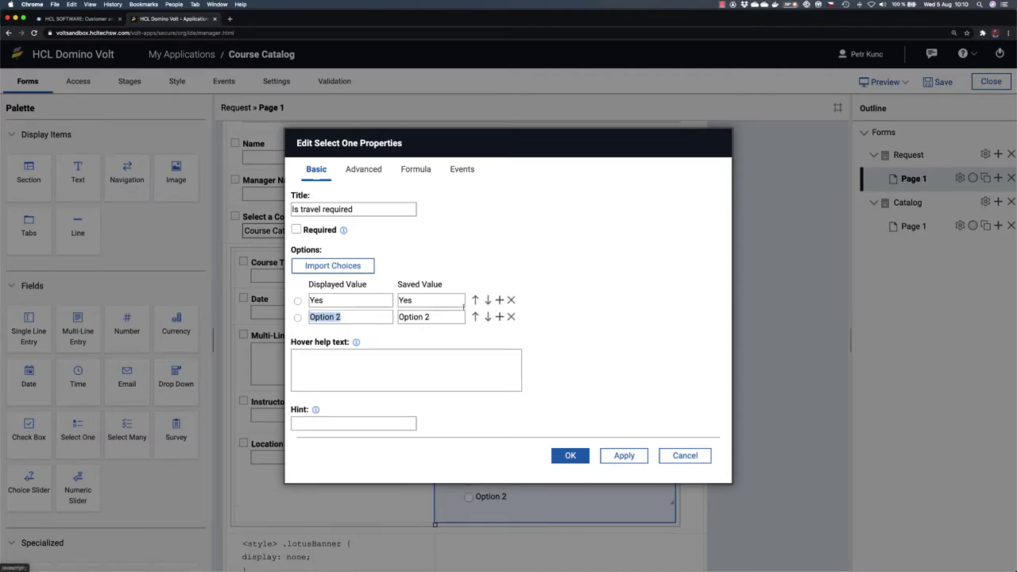
pyautogui.write('No')
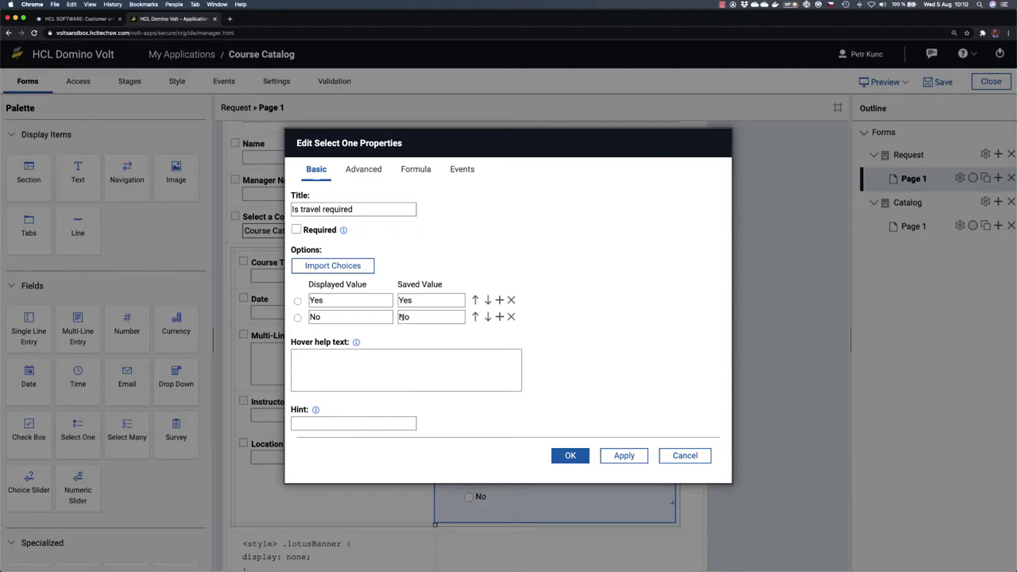
pyautogui.click(570, 456)
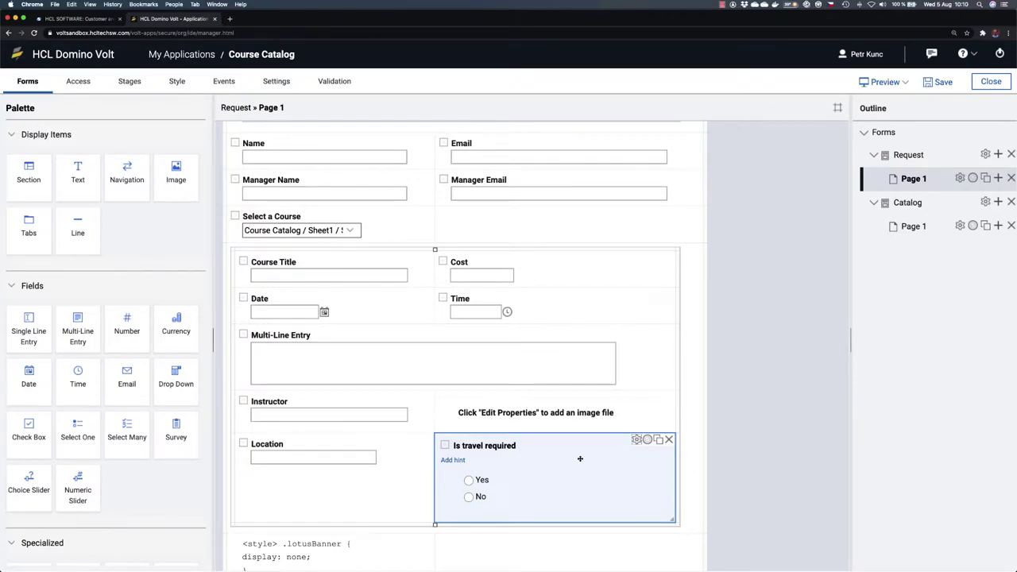
# Step: Add a Single Line Entry labelled 'Travel Authorization Number' below Location and preview the form
pyautogui.scroll(-1, 570, 458)
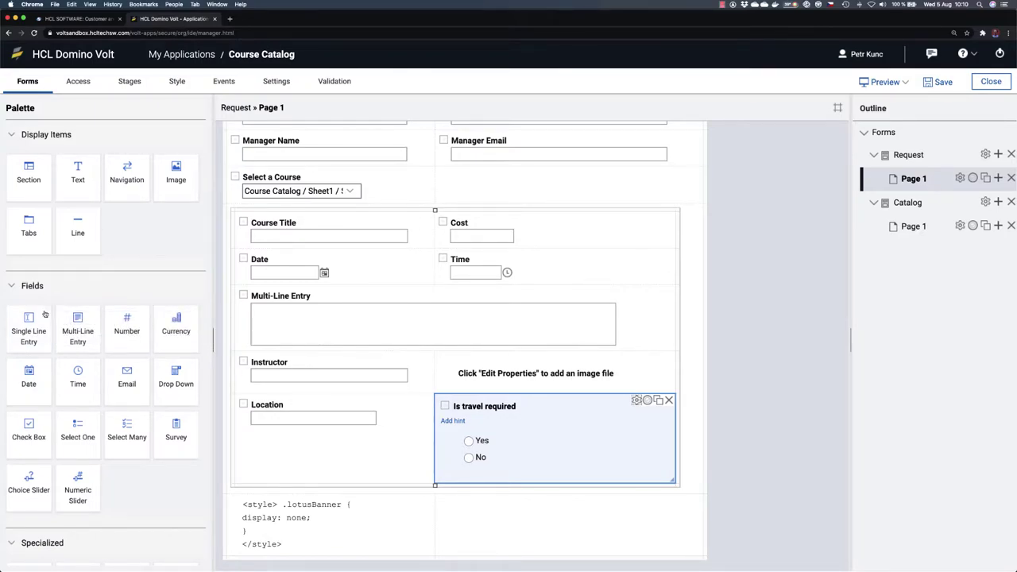
pyautogui.moveTo(29, 327); pyautogui.dragTo(293, 487)
pyautogui.click(294, 481)
pyautogui.write('Trave')
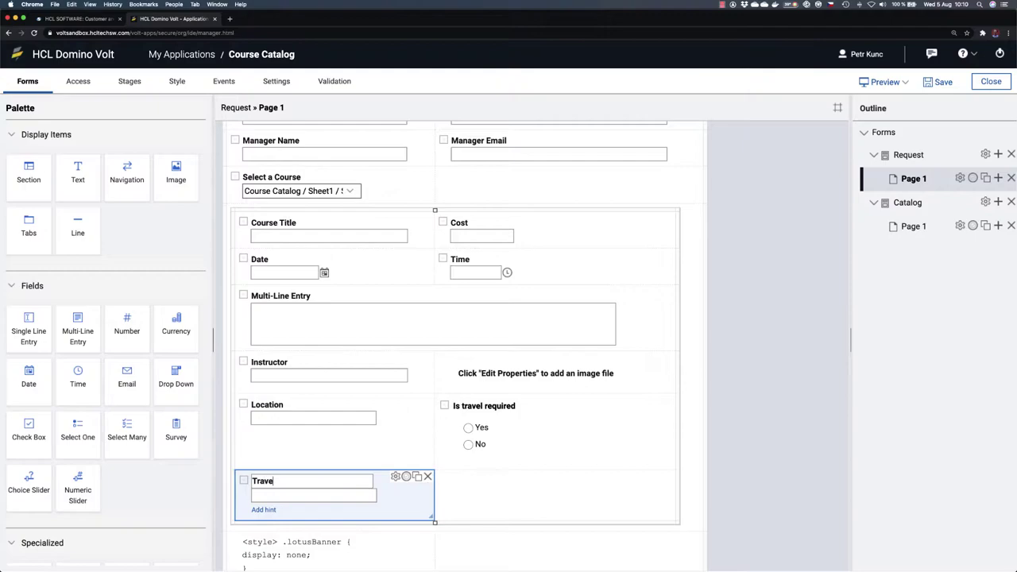
pyautogui.write('l Authorization Number')
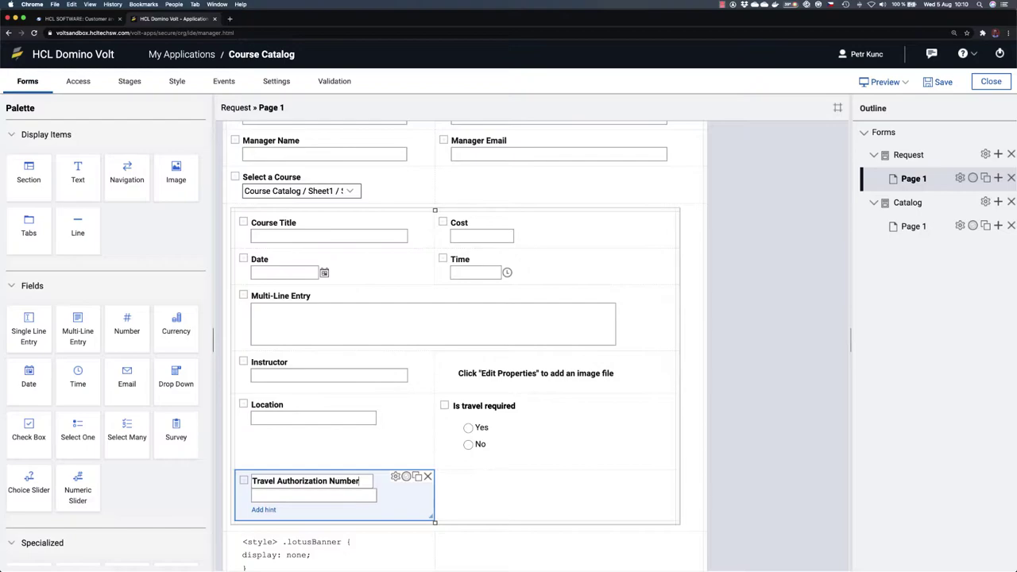
pyautogui.click(517, 505)
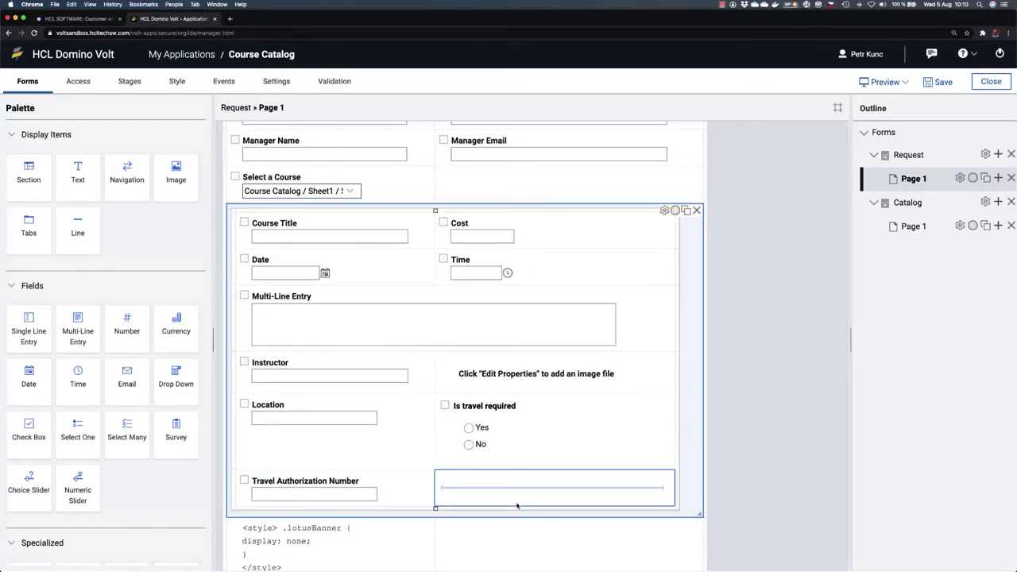
pyautogui.scroll(-1, 784, 458)
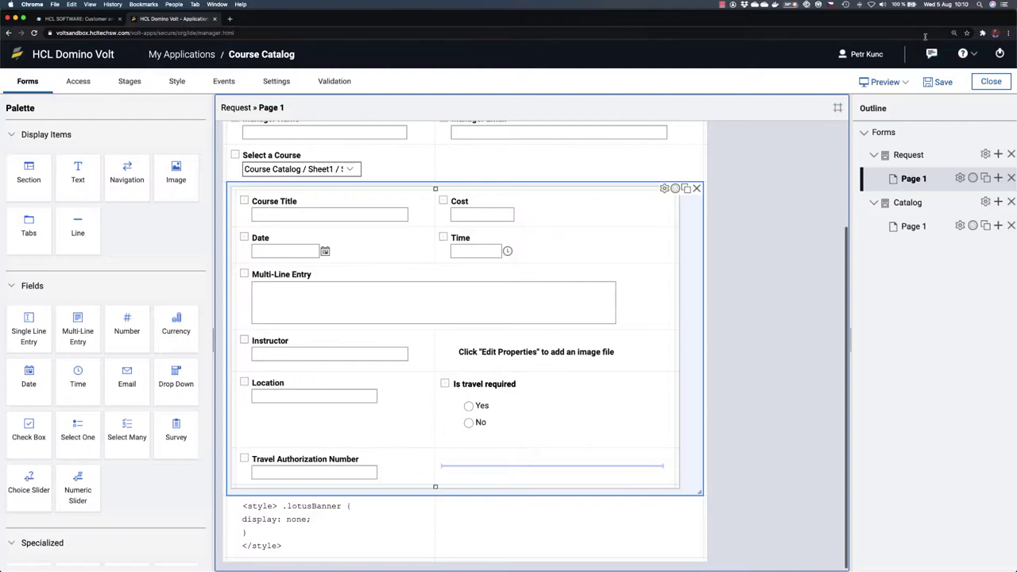
pyautogui.click(884, 81)
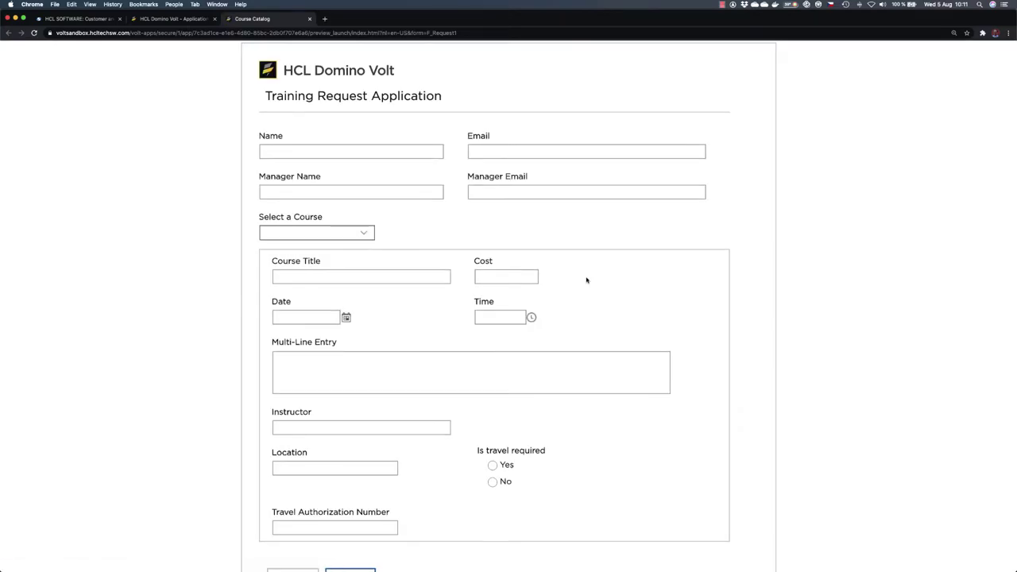
pyautogui.click(492, 465)
pyautogui.click(493, 481)
pyautogui.click(492, 465)
pyautogui.click(309, 18)
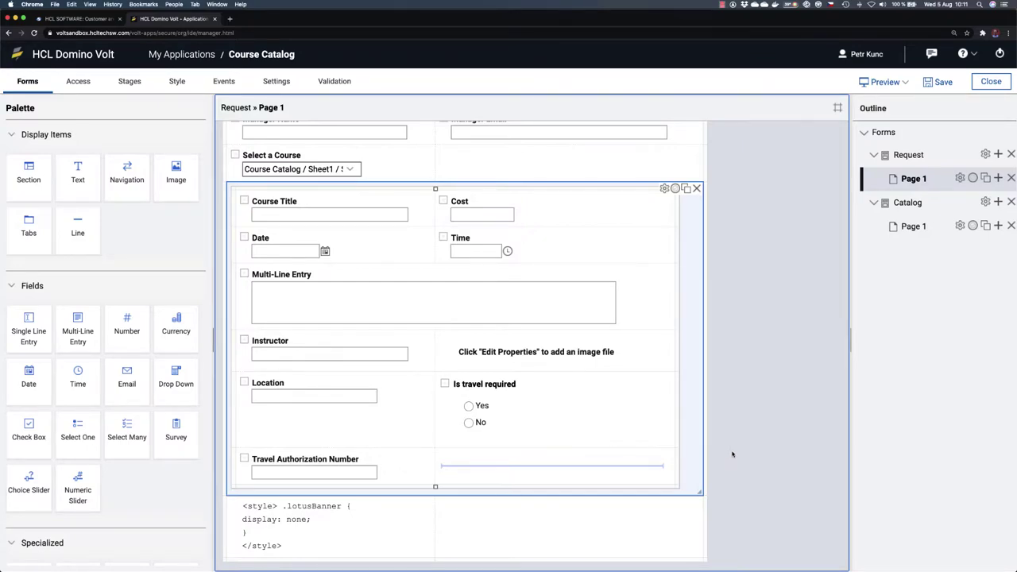
pyautogui.click(567, 423)
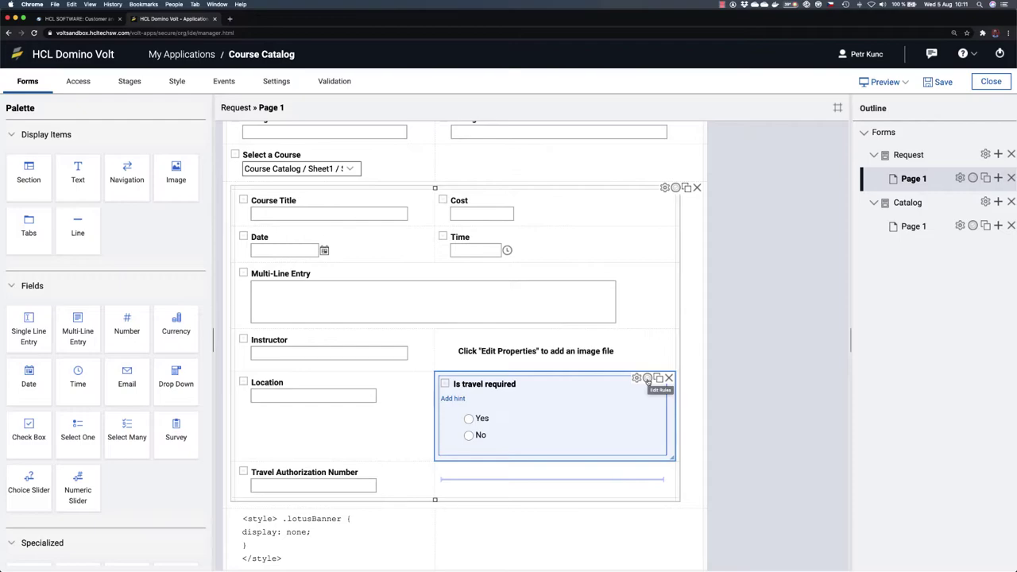
# Step: Create Rule 1 showing Travel Authorization Number when Is travel required equals Yes
pyautogui.click(647, 379)
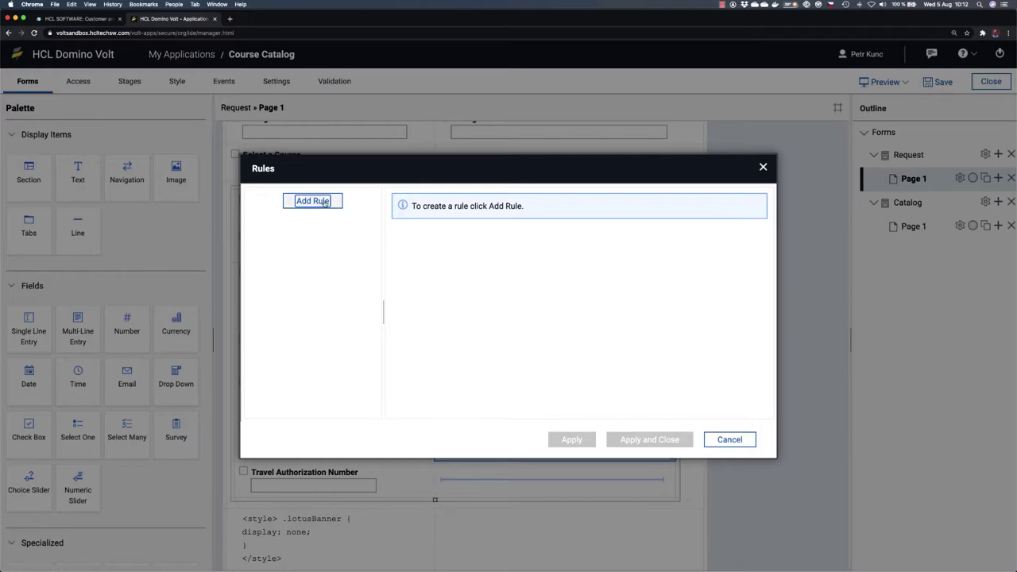
pyautogui.click(325, 202)
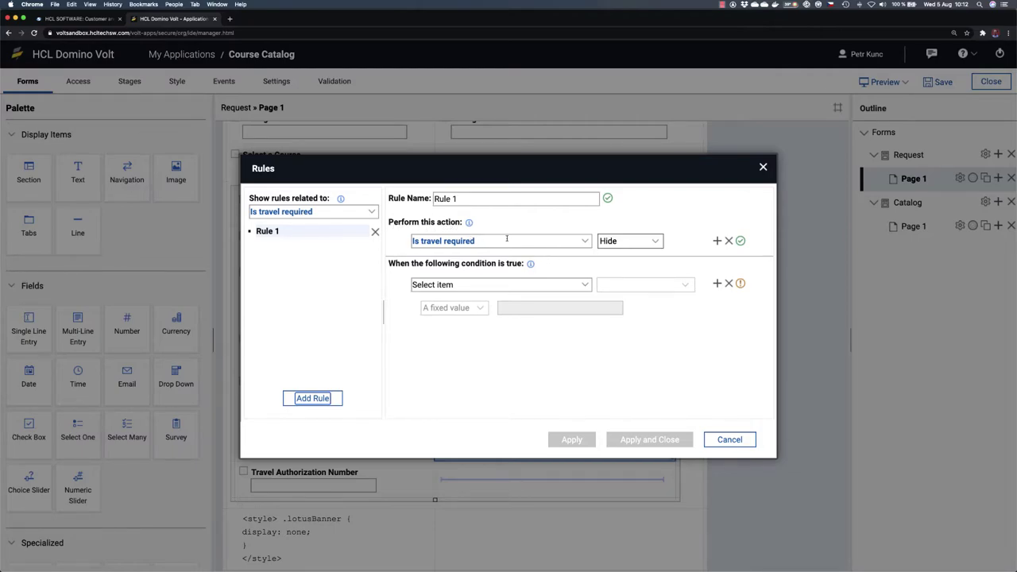
pyautogui.click(585, 242)
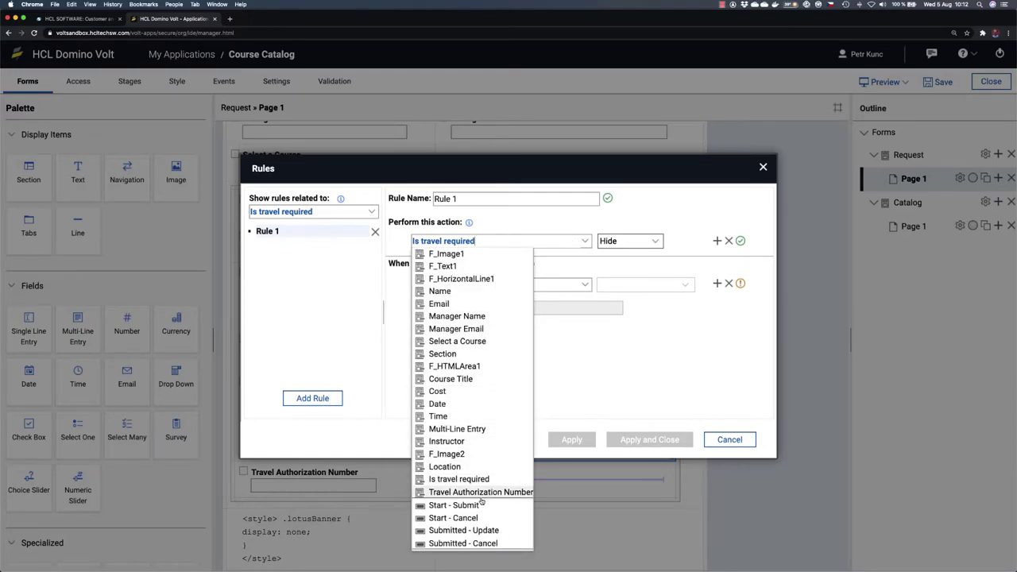
pyautogui.click(510, 492)
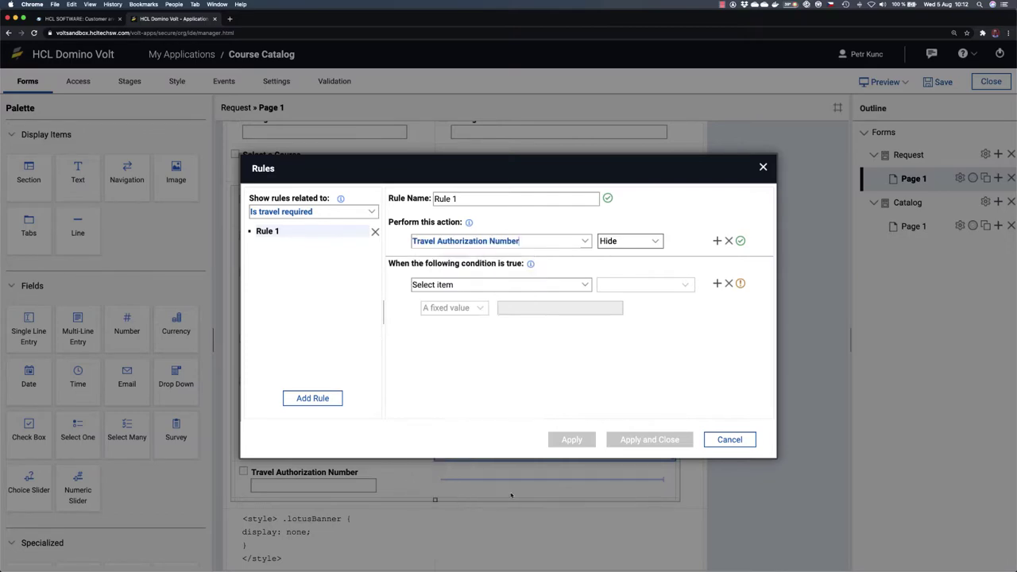
pyautogui.click(623, 241)
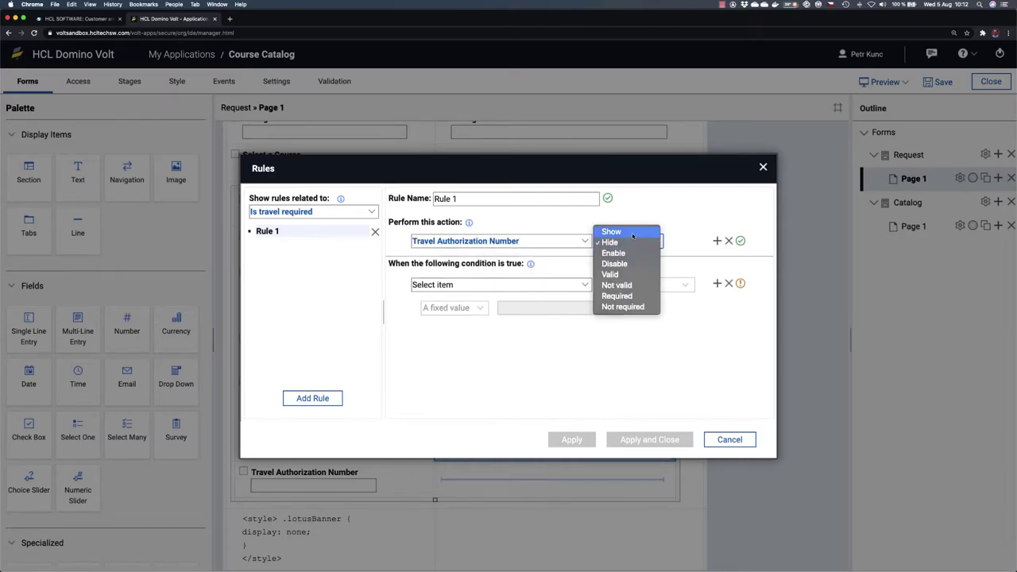
pyautogui.click(632, 232)
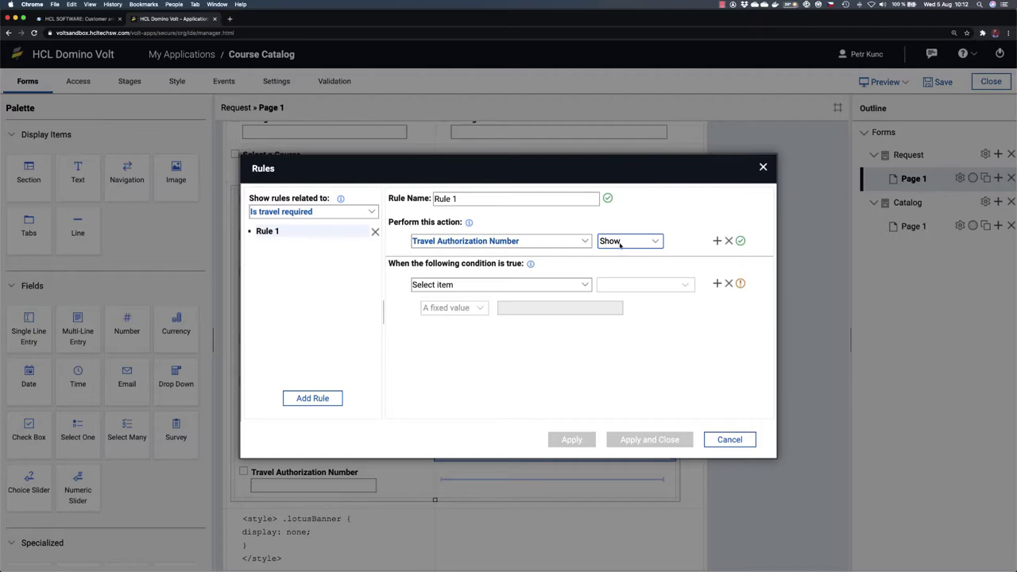
pyautogui.click(587, 286)
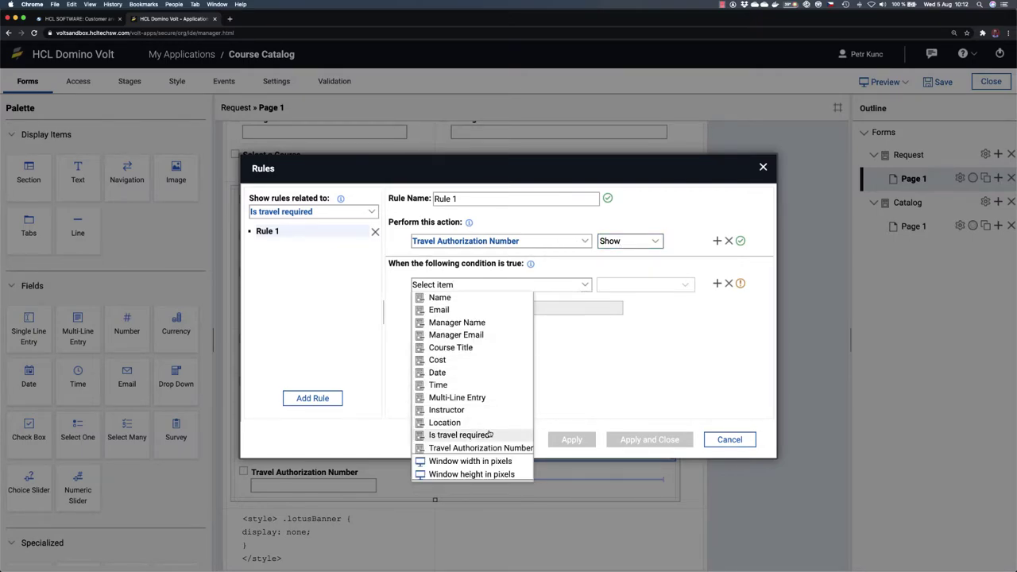
pyautogui.click(459, 435)
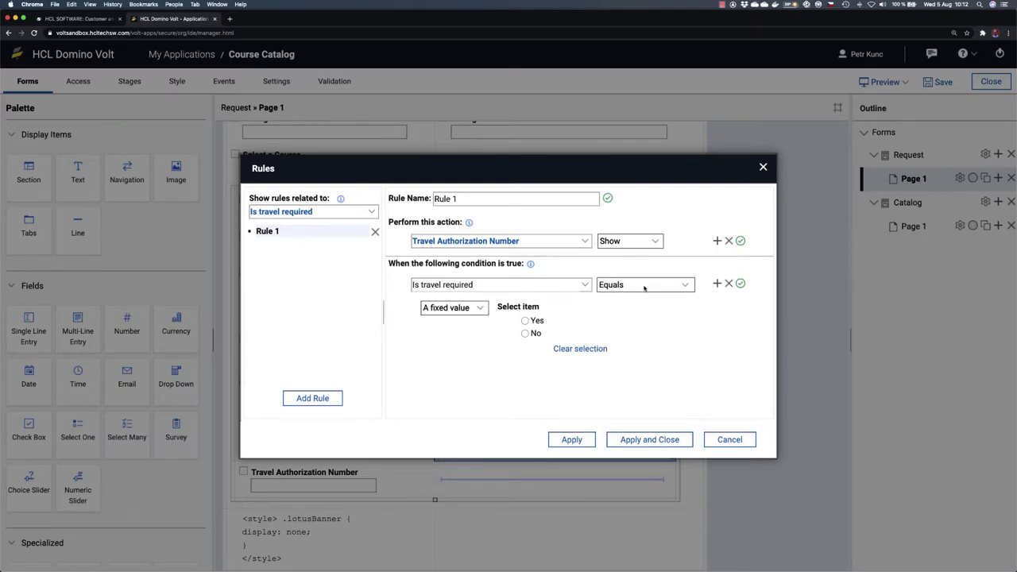
pyautogui.click(524, 320)
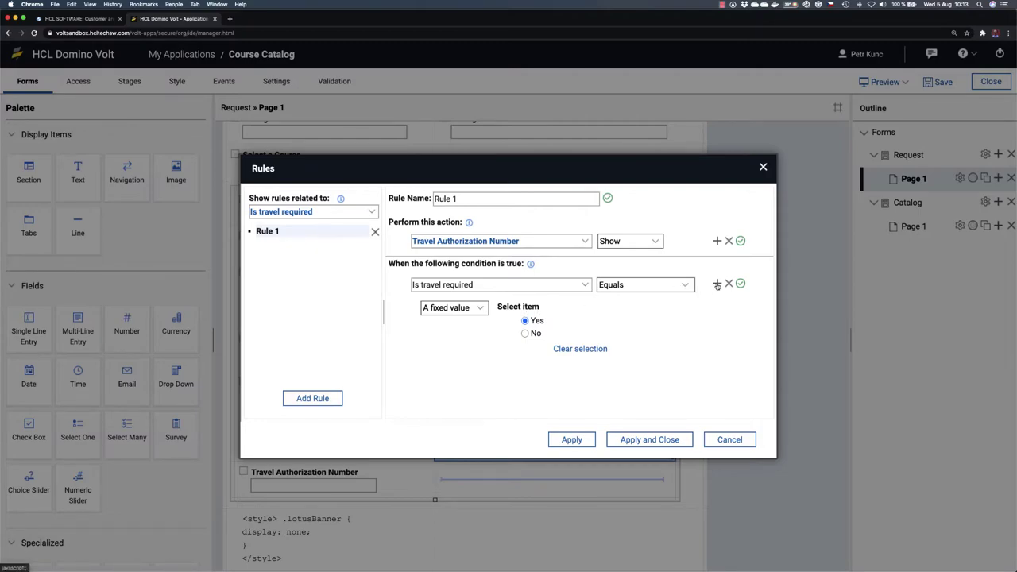
# Step: Add a second action making Travel Authorization Number required, then apply the rule
pyautogui.click(716, 285)
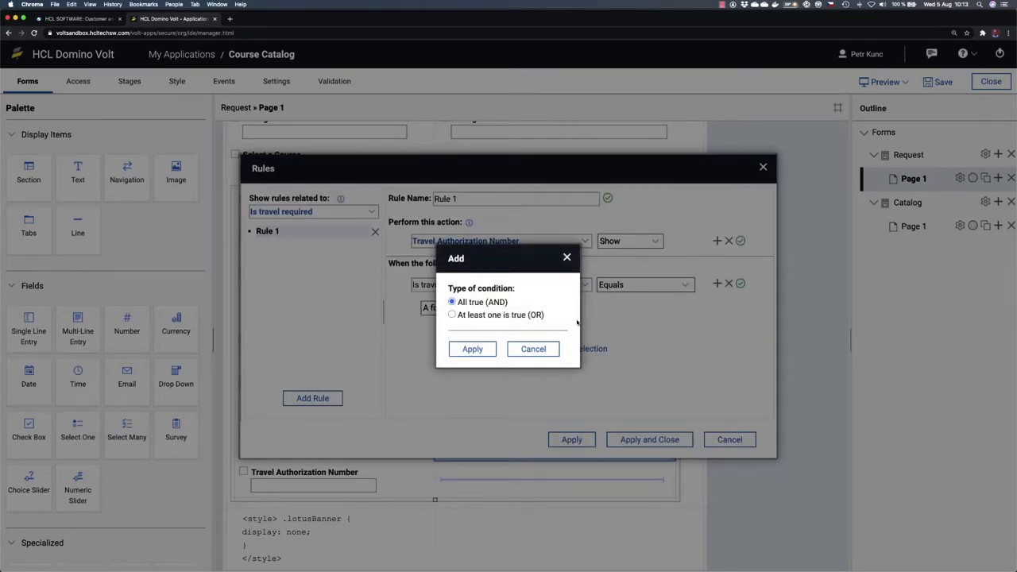
pyautogui.click(566, 257)
pyautogui.click(717, 241)
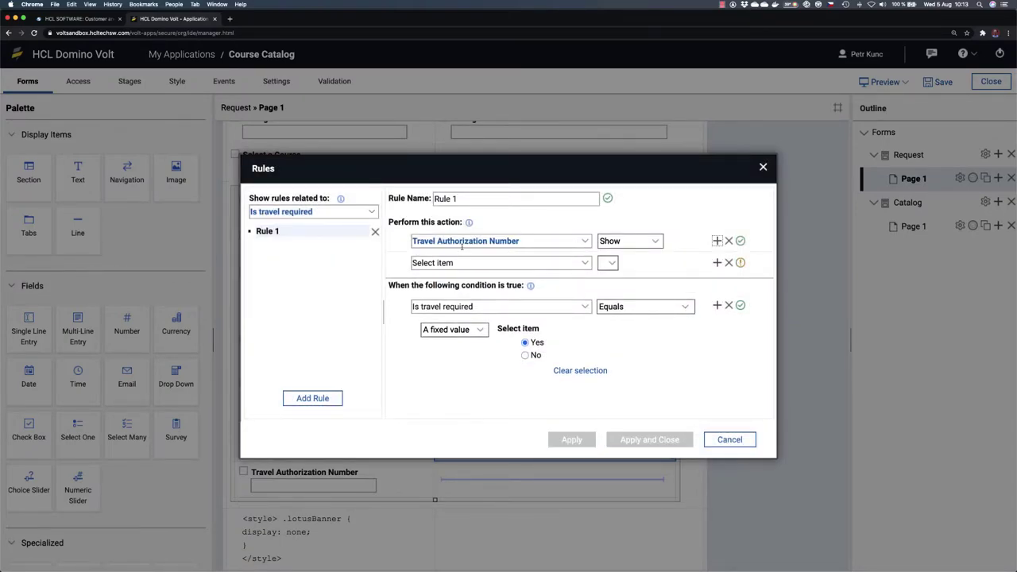
pyautogui.click(585, 263)
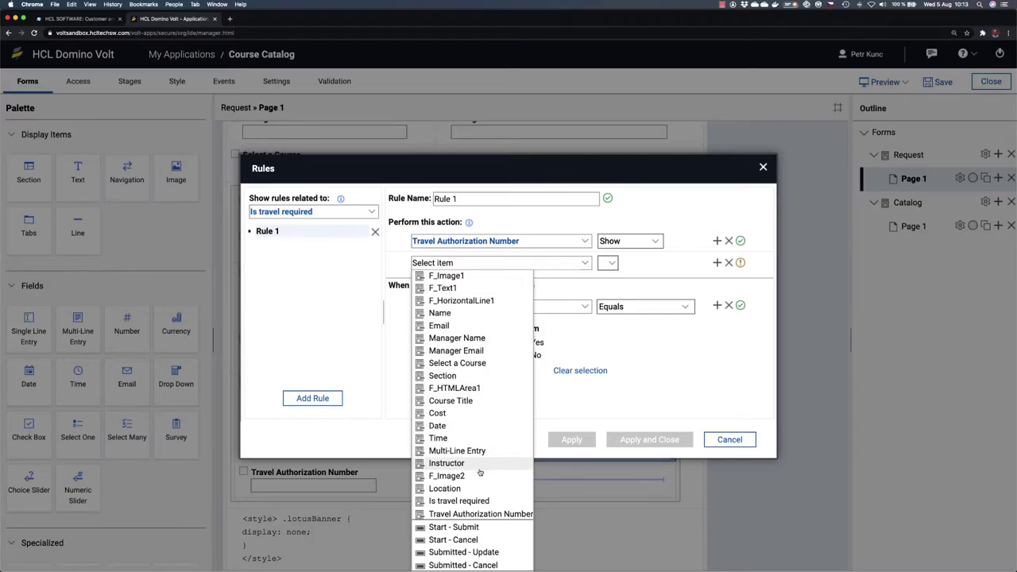
pyautogui.click(490, 514)
pyautogui.click(650, 263)
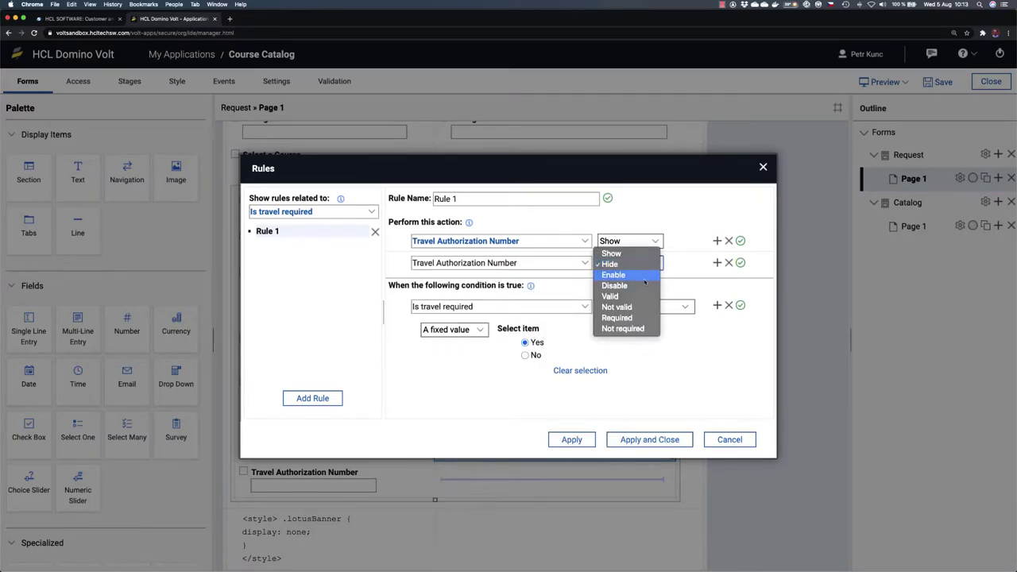
pyautogui.click(631, 318)
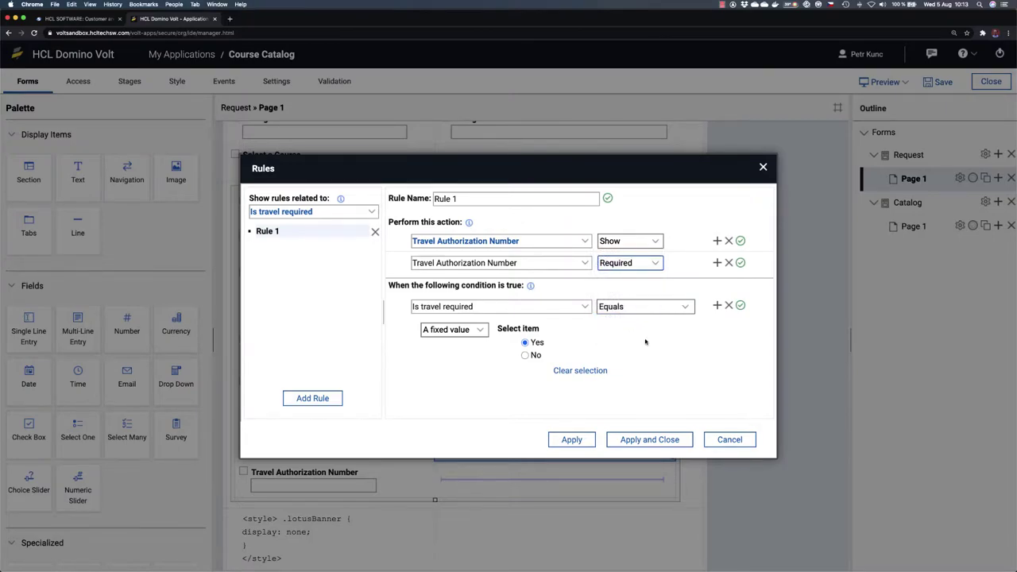
pyautogui.click(653, 440)
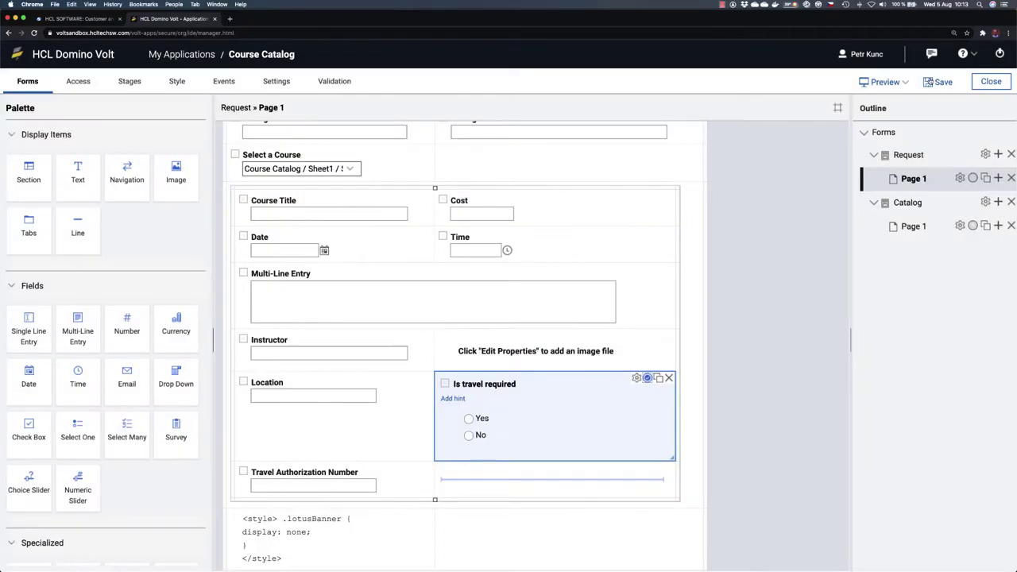
# Step: Save the application and open a preview of the updated form
pyautogui.click(931, 84)
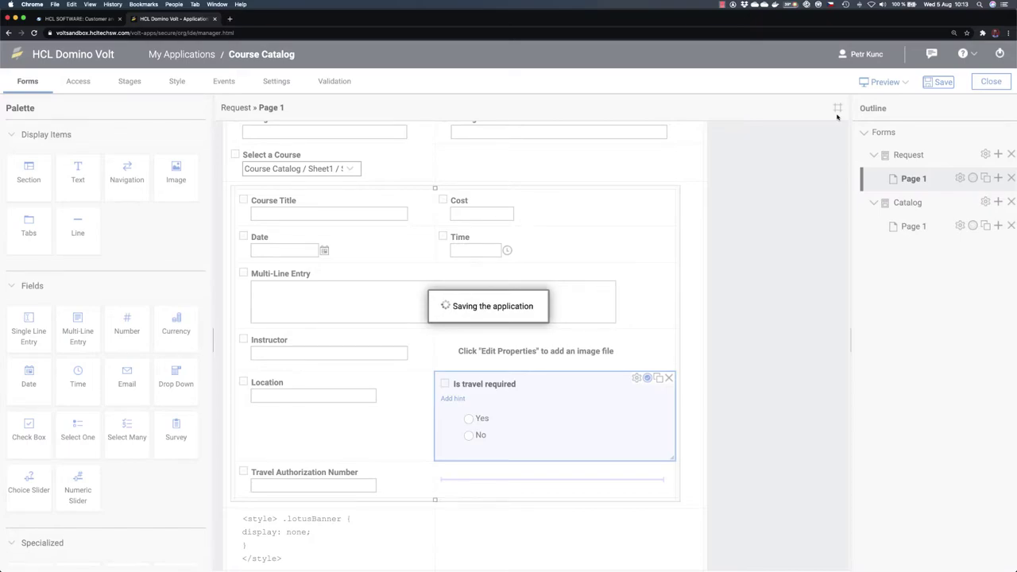
pyautogui.click(878, 84)
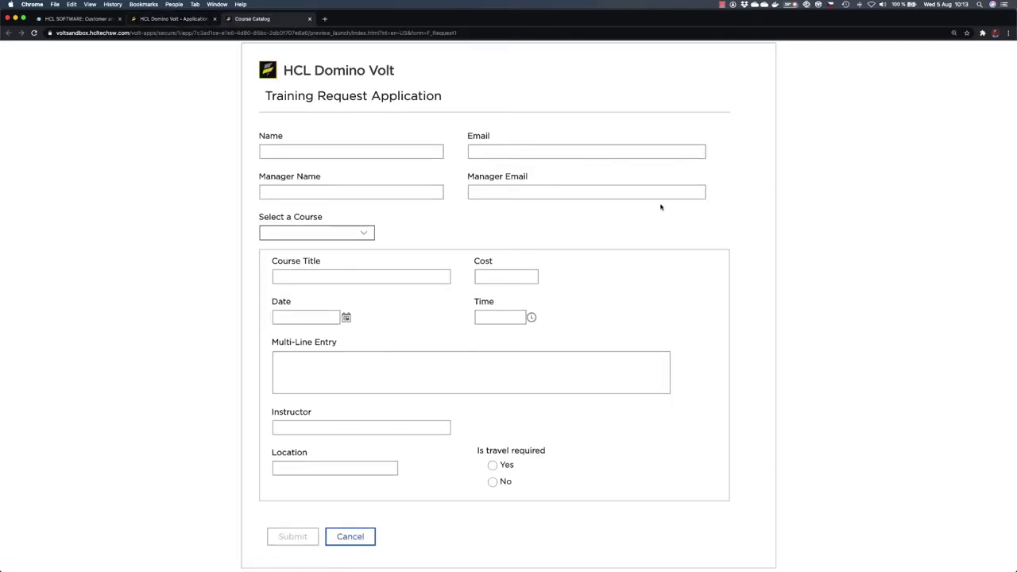
pyautogui.scroll(-1, 381, 483)
# Step: Toggle Is travel required between Yes and No to check the authorization field, then close the preview
pyautogui.click(493, 452)
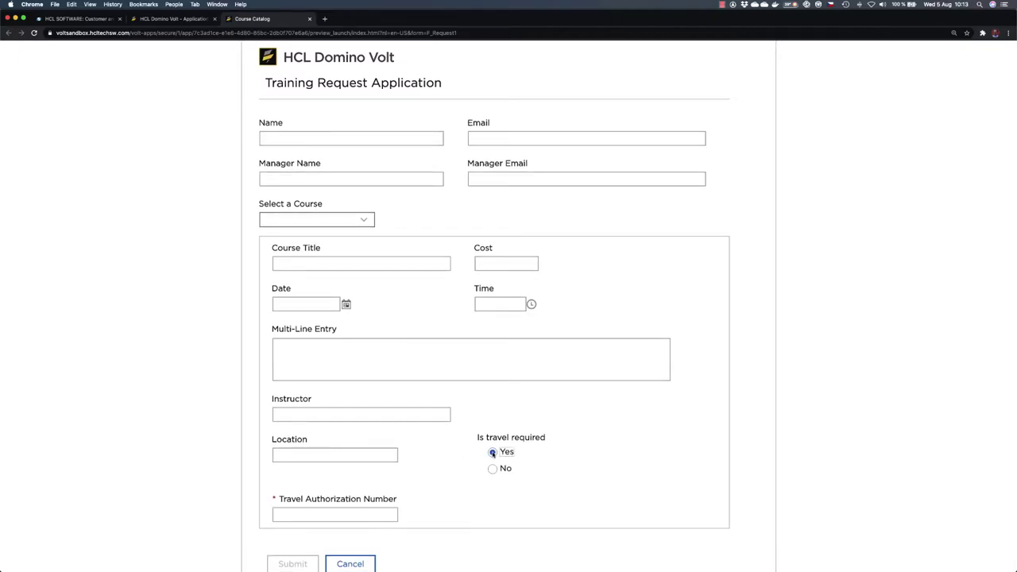
pyautogui.click(492, 468)
pyautogui.click(493, 452)
pyautogui.click(493, 467)
pyautogui.click(492, 451)
pyautogui.click(493, 468)
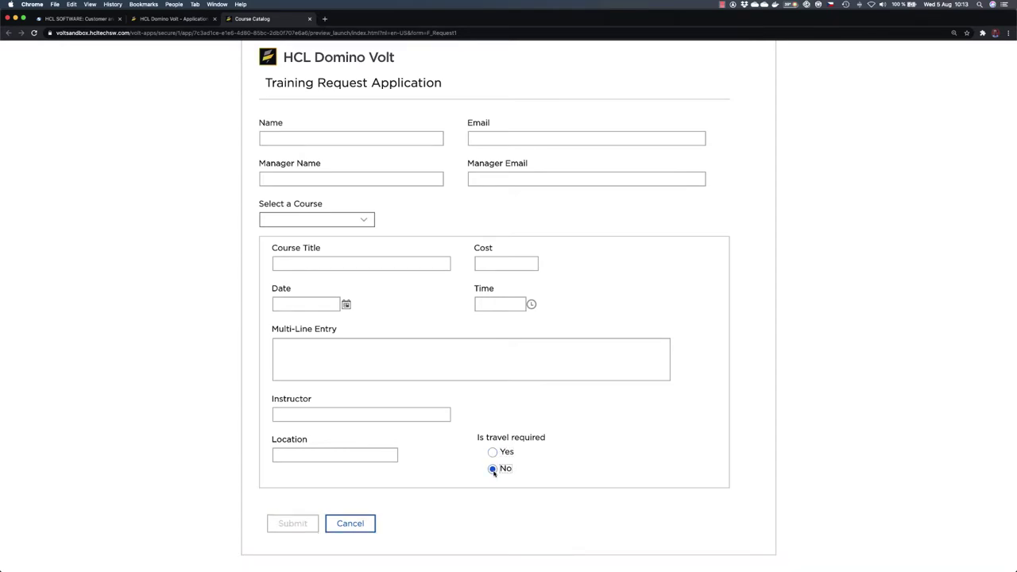
pyautogui.click(493, 451)
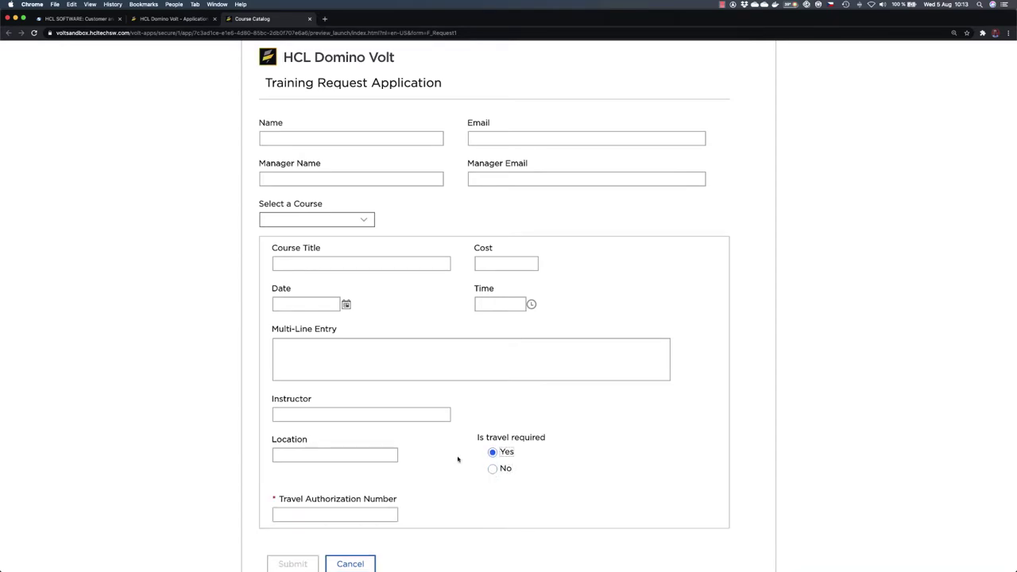
pyautogui.click(310, 18)
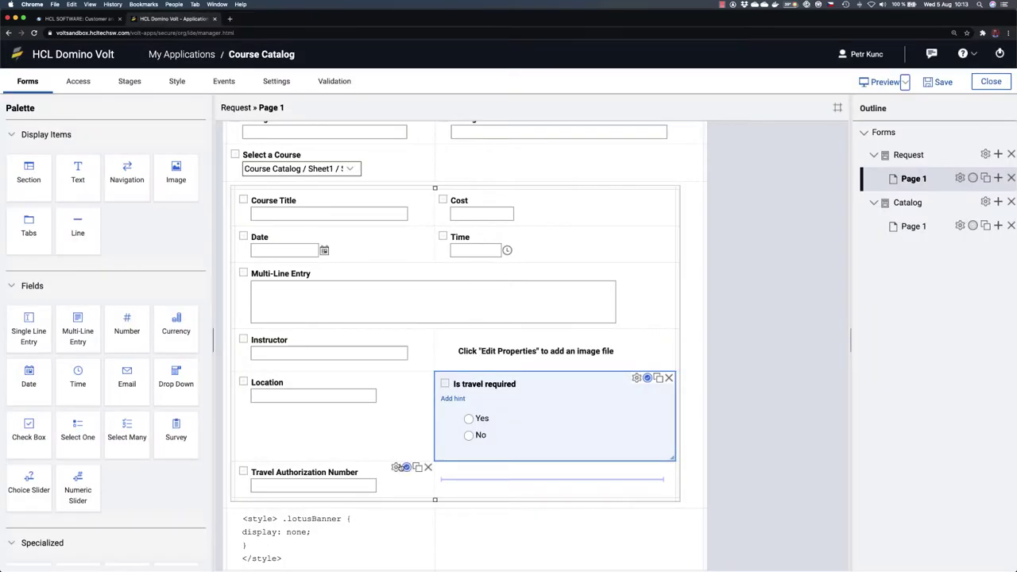
# Step: Set both Location and Travel Authorization Number to Full width
pyautogui.click(395, 377)
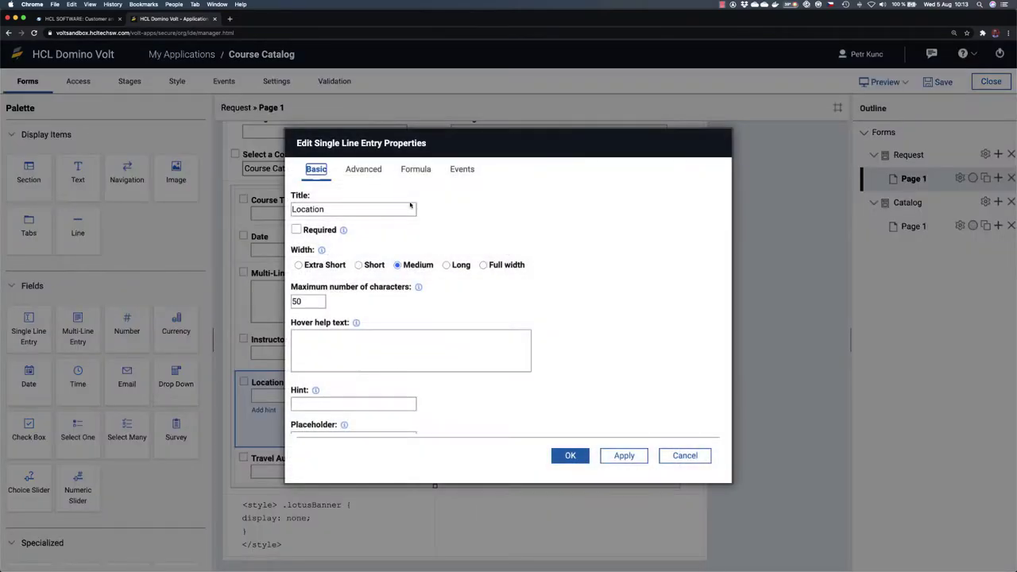
pyautogui.click(483, 265)
pyautogui.click(569, 457)
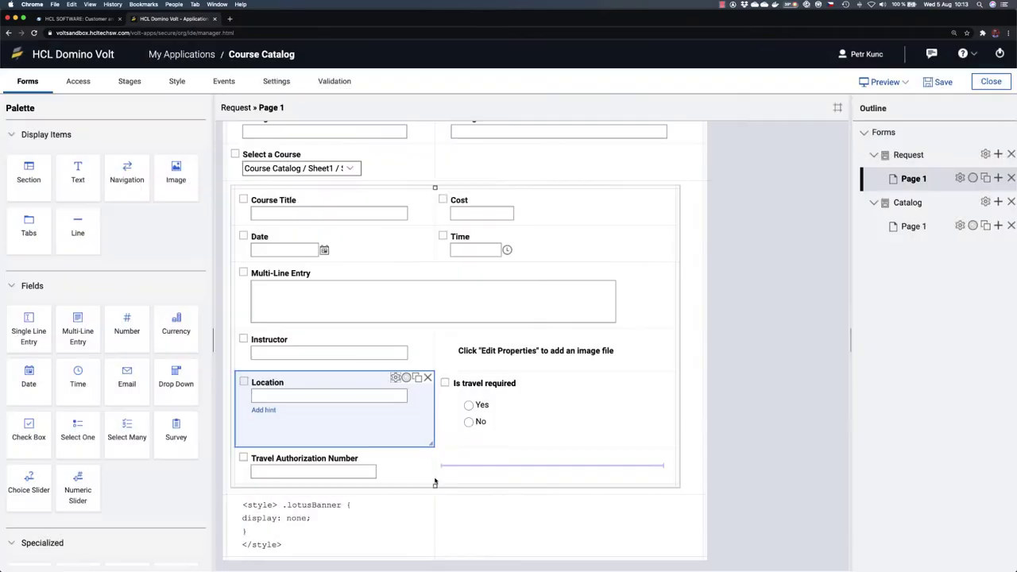
pyautogui.click(398, 454)
pyautogui.click(482, 265)
pyautogui.click(569, 455)
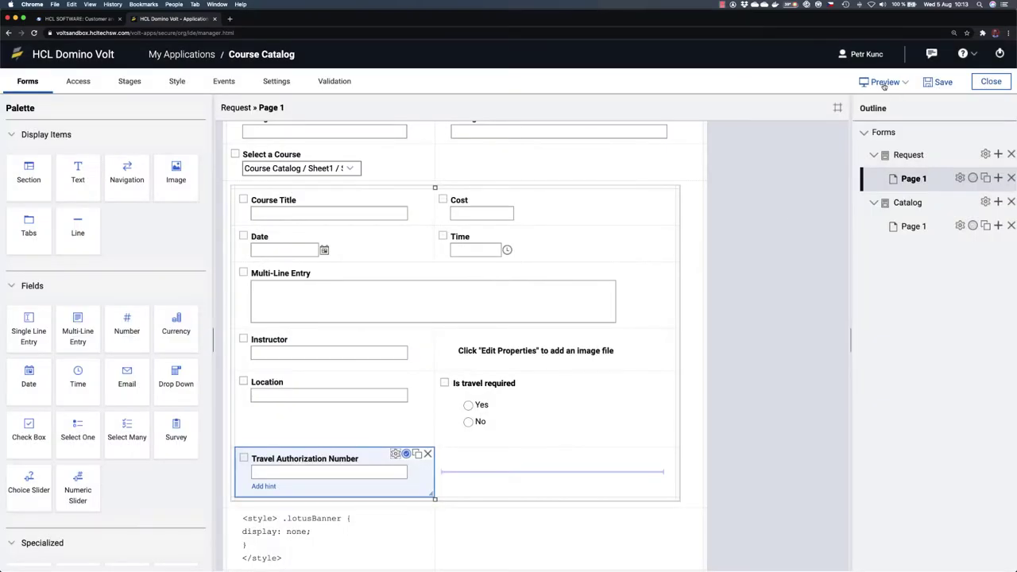
# Step: Preview the form, test the Yes and No travel answers, close it, and save
pyautogui.click(883, 82)
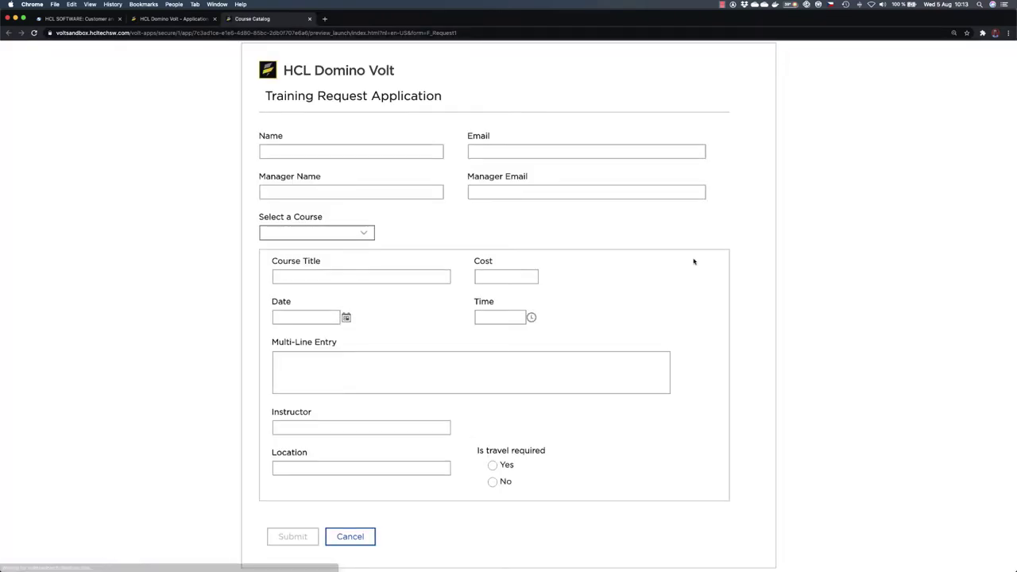
pyautogui.click(492, 465)
pyautogui.click(492, 482)
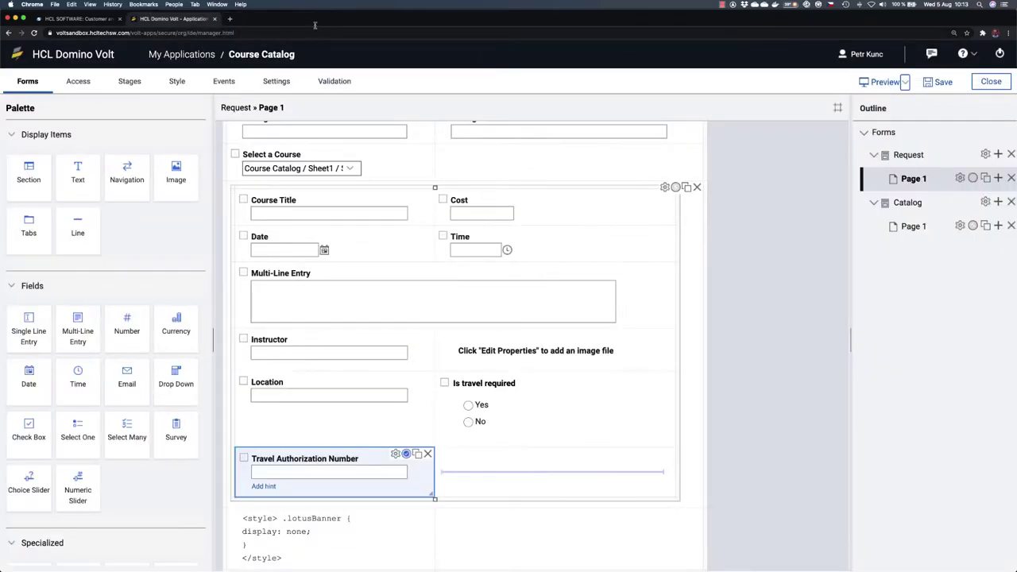
pyautogui.click(310, 18)
pyautogui.click(939, 82)
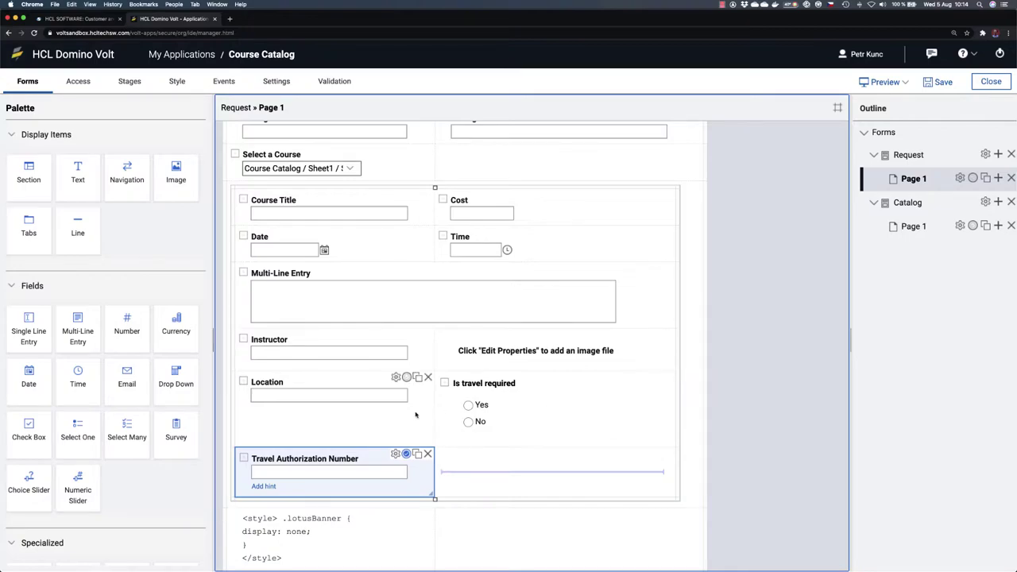
# Step: Inspect Rule 1 on Is travel required without changes, then preview the form
pyautogui.scroll(-1, 576, 371)
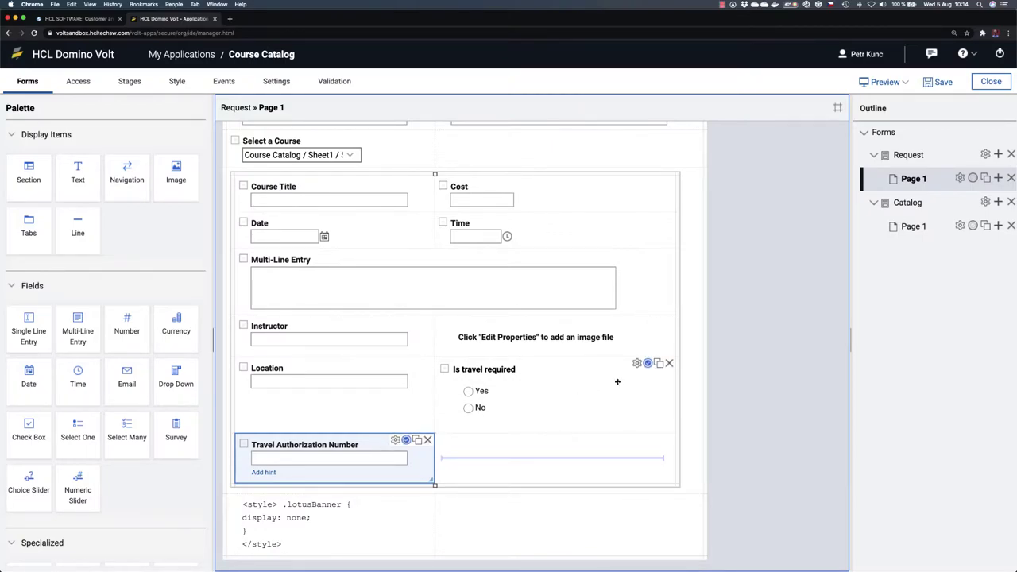
pyautogui.click(648, 364)
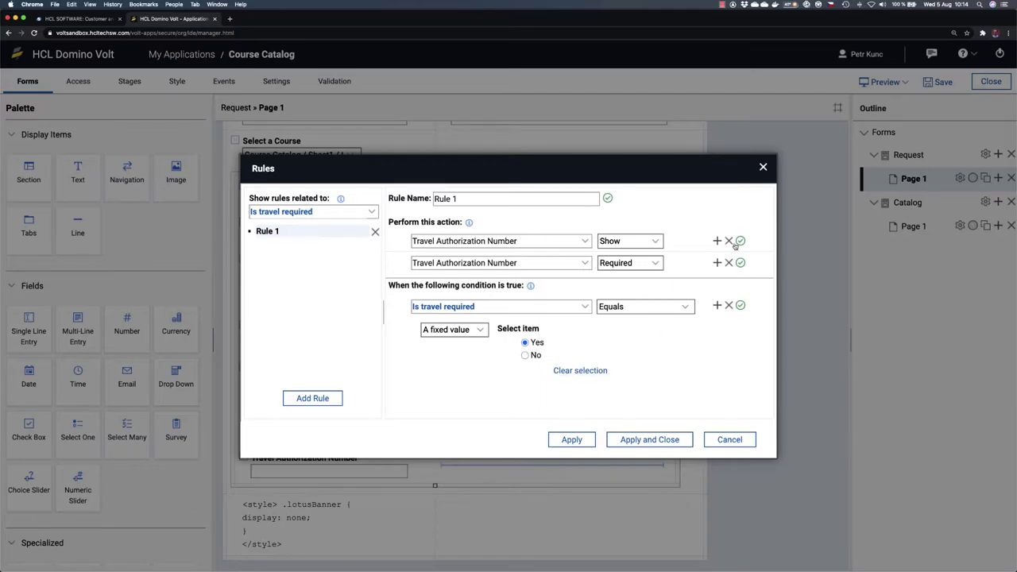
pyautogui.click(762, 168)
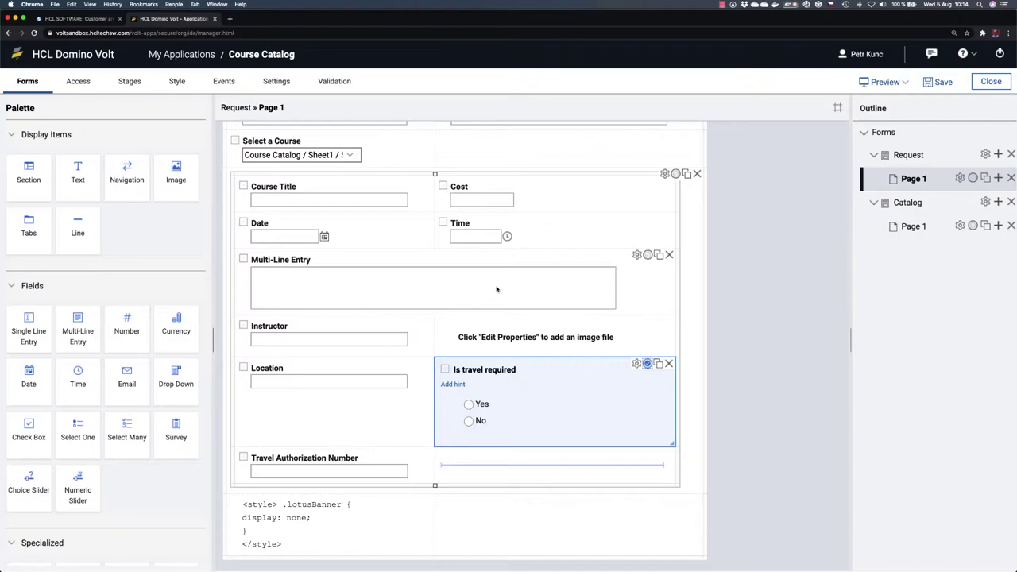
pyautogui.click(878, 82)
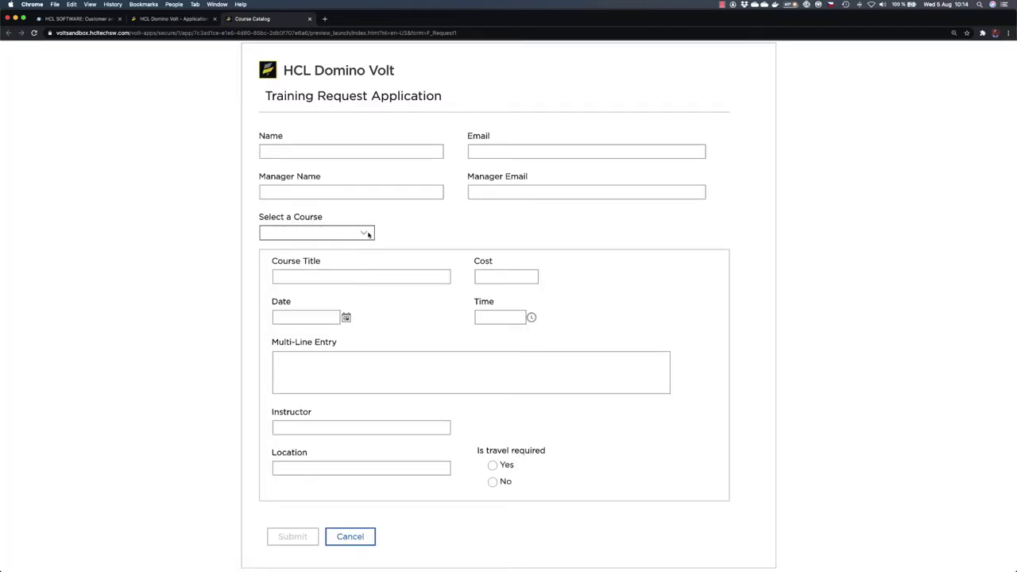
# Step: Choose Leadership from the Select a Course dropdown in the preview
pyautogui.click(366, 233)
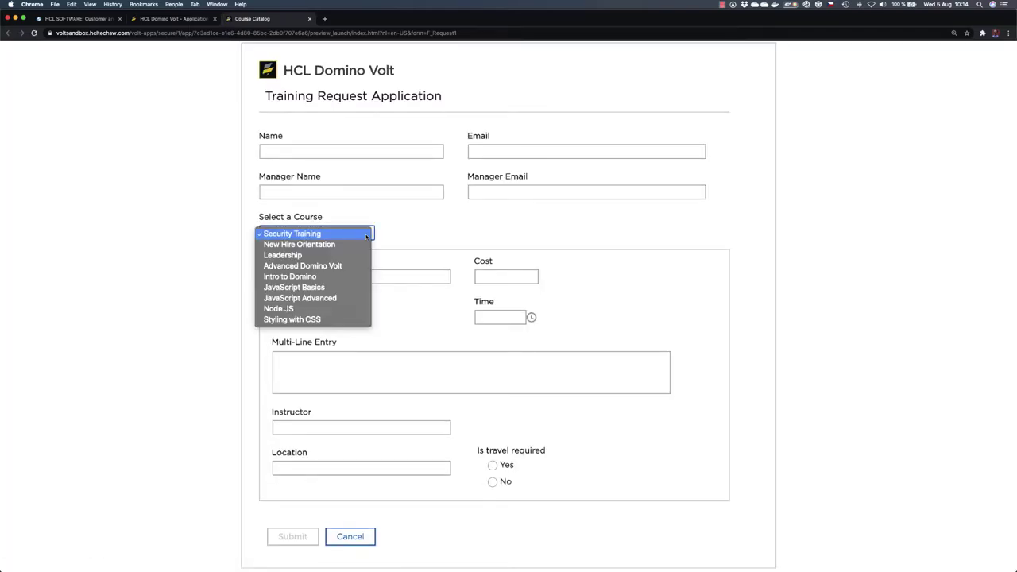
pyautogui.click(314, 256)
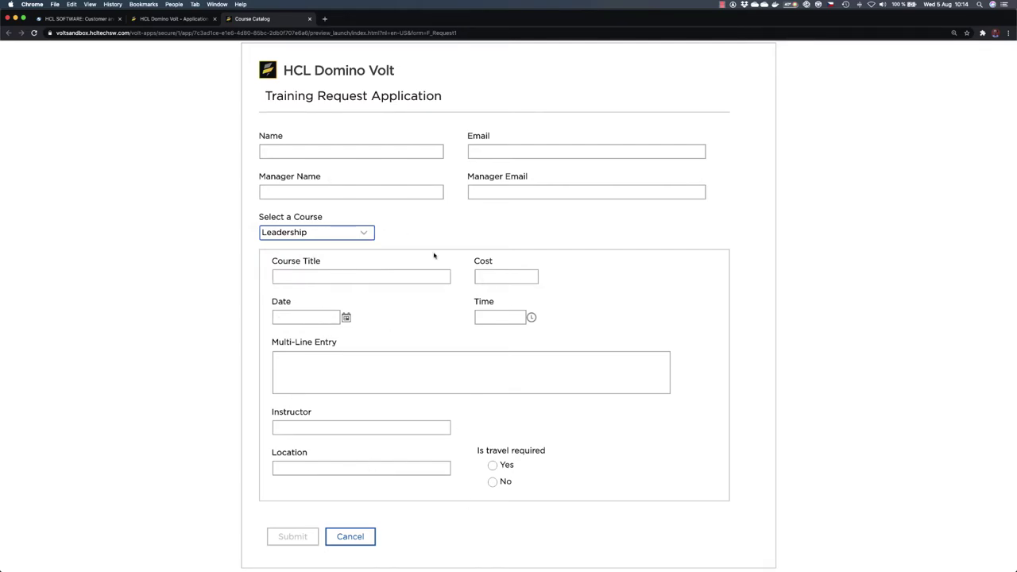
pyautogui.press('super+Tab')
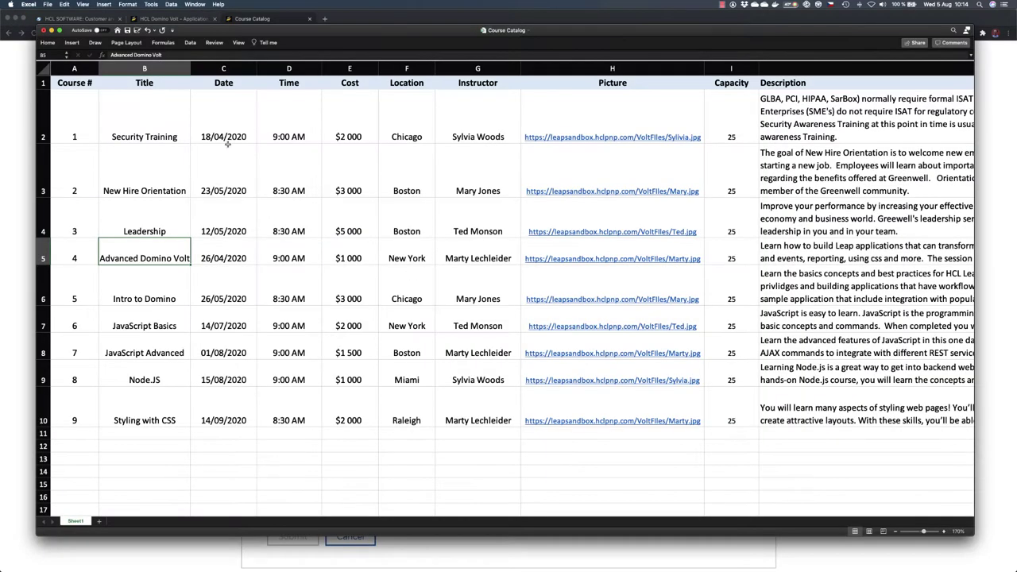
pyautogui.click(139, 216)
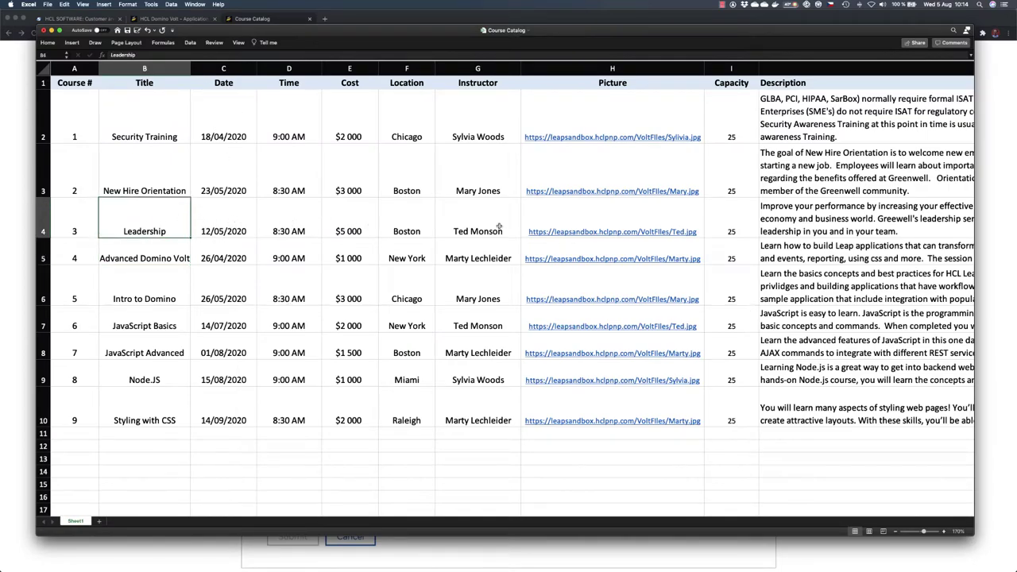
pyautogui.press('super+Tab')
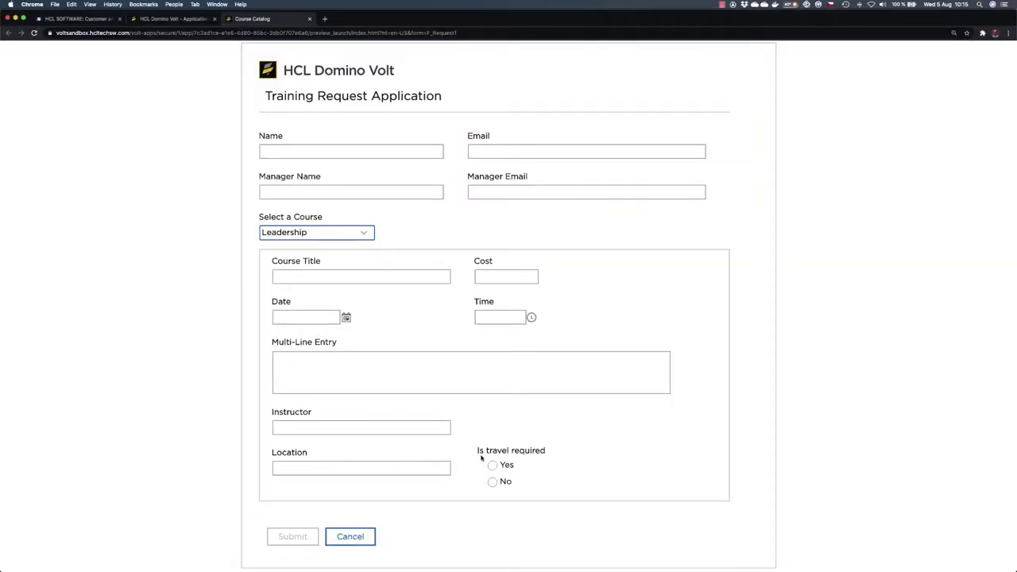
# Step: Close the Course Catalog preview tab to get back to the Request form designer
pyautogui.click(309, 18)
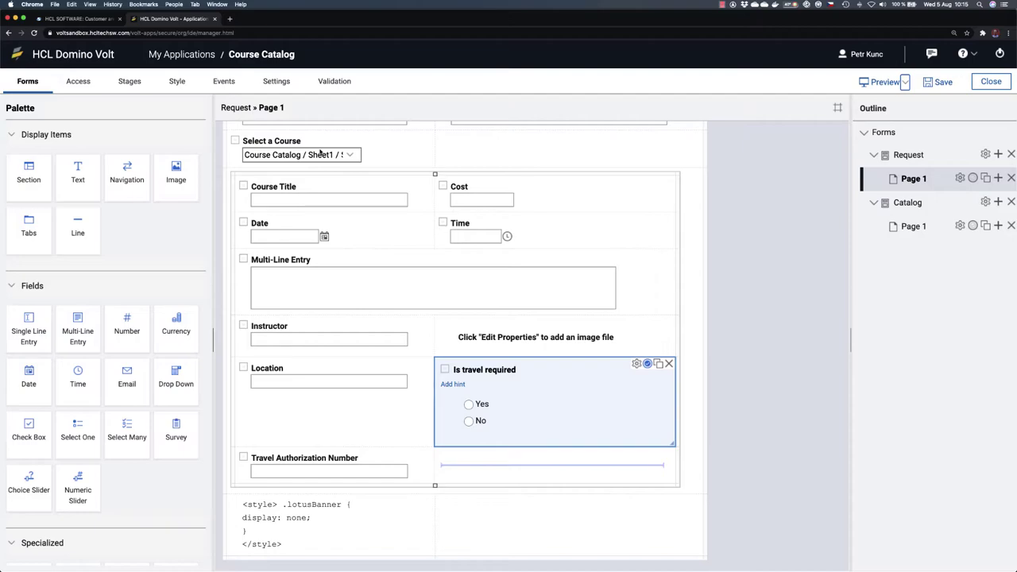
pyautogui.press('super+Tab')
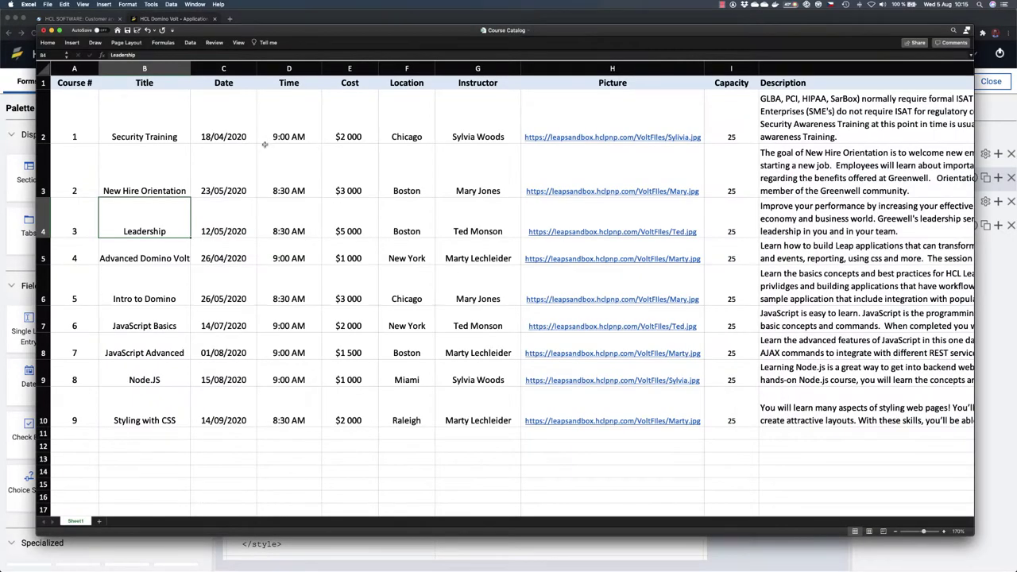
pyautogui.click(151, 173)
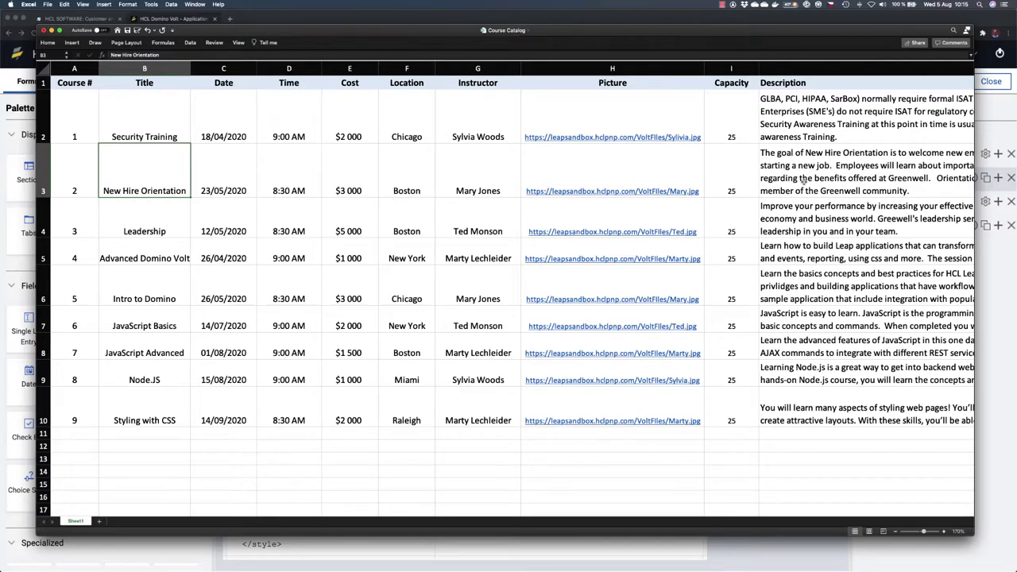
pyautogui.press('super+Tab')
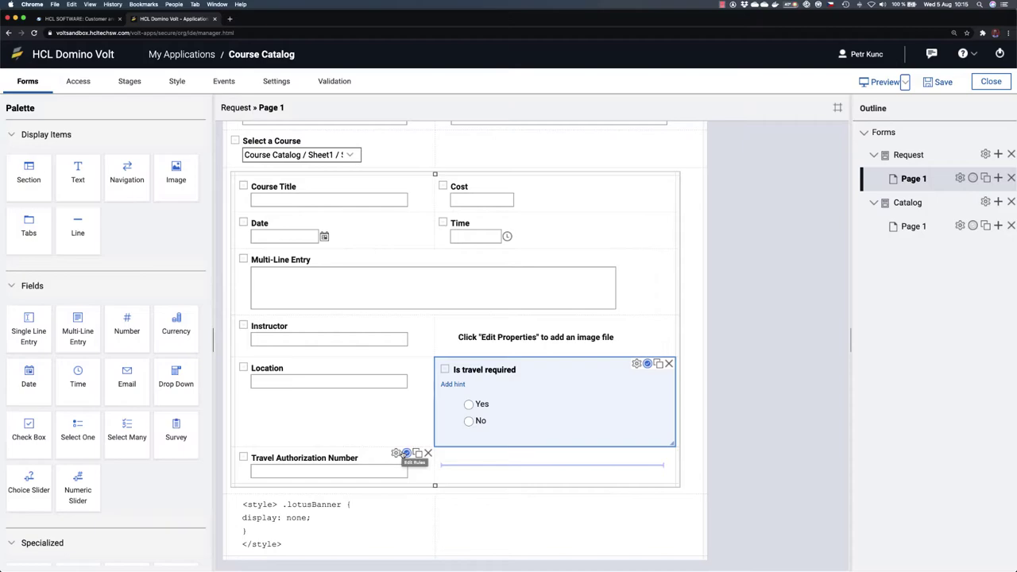
# Step: Return to the top of the canvas and launch a new preview of the Training Request form
pyautogui.scroll(2, 410, 343)
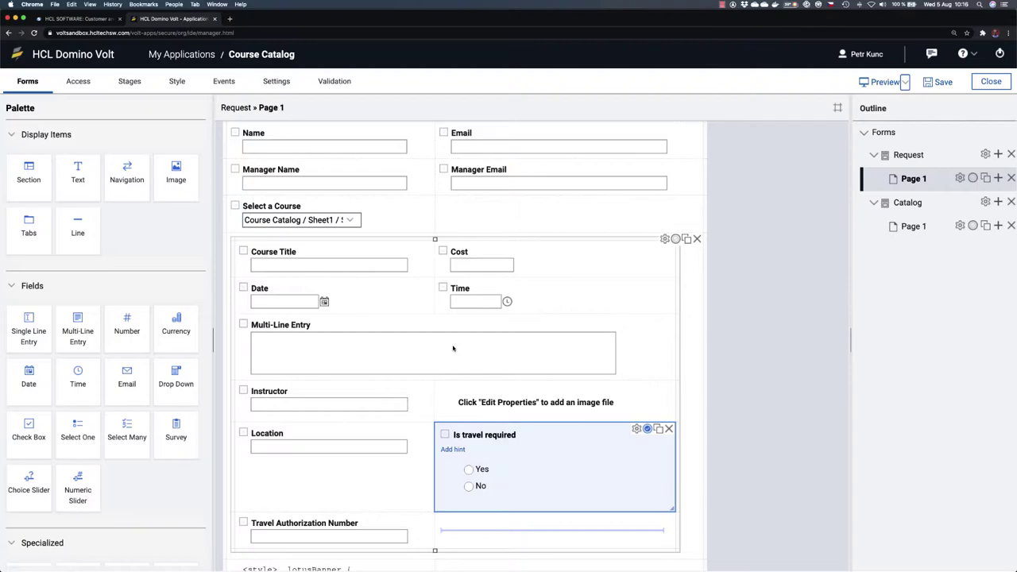
pyautogui.scroll(3, 453, 348)
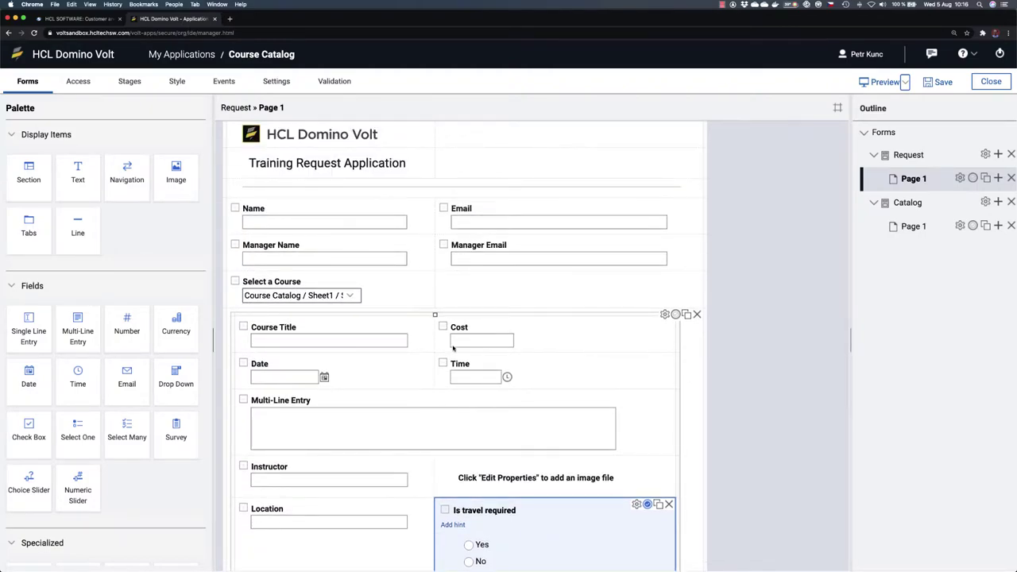
pyautogui.click(880, 82)
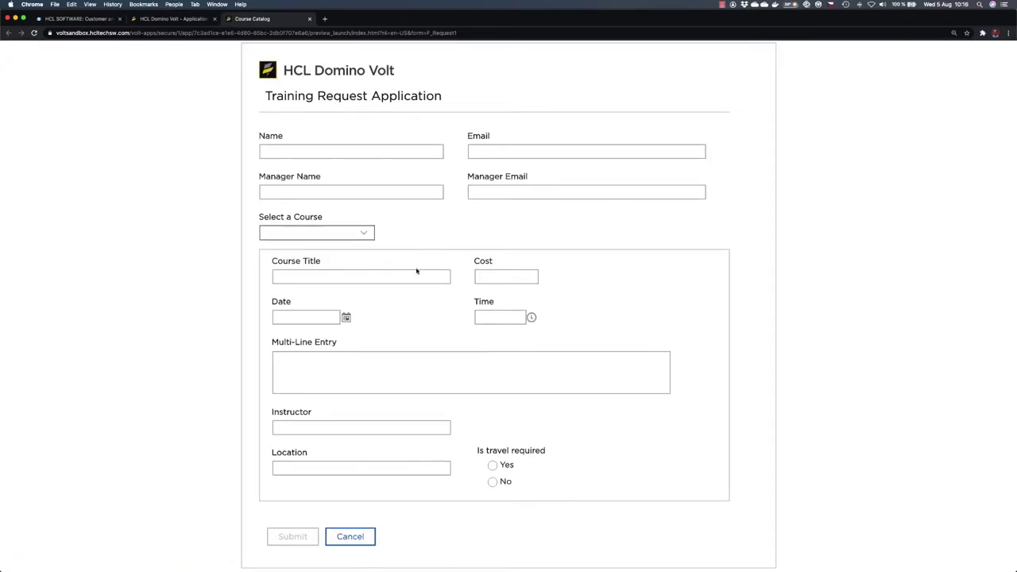
# Step: Select Intro to Domino, Node.JS, then Leadership as the course, then close the preview
pyautogui.click(368, 235)
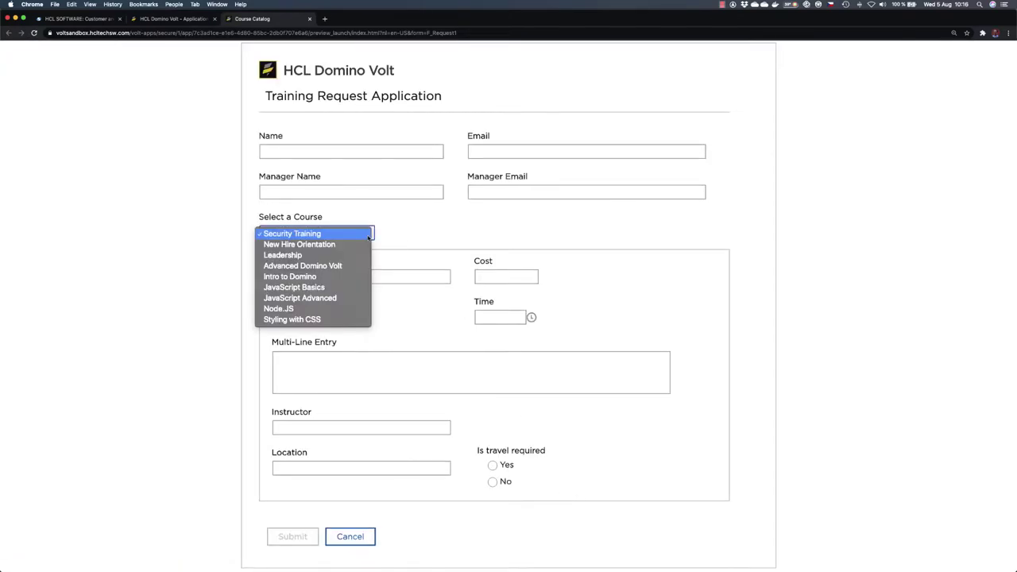
pyautogui.click(340, 276)
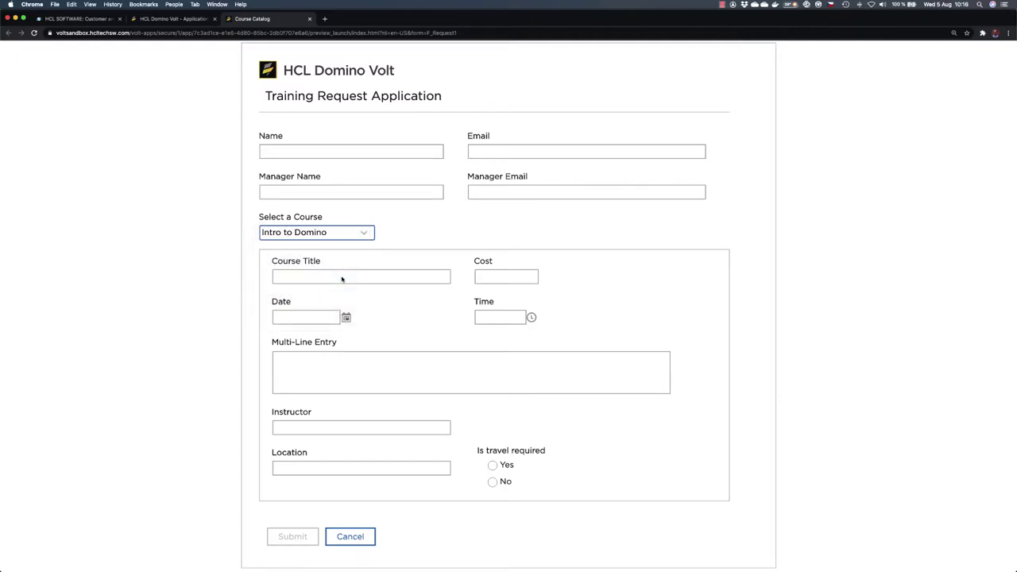
pyautogui.click(368, 232)
pyautogui.click(346, 266)
pyautogui.click(358, 233)
pyautogui.click(344, 181)
pyautogui.click(309, 19)
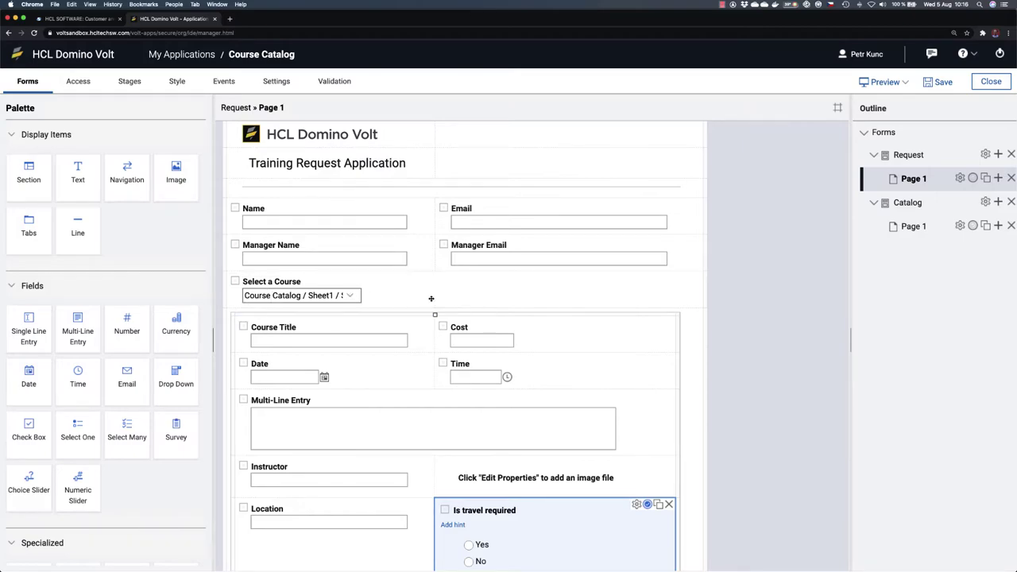
# Step: From the Select a Course dropdown's properties, bring up its onItemChange event on the Events tab
pyautogui.click(372, 293)
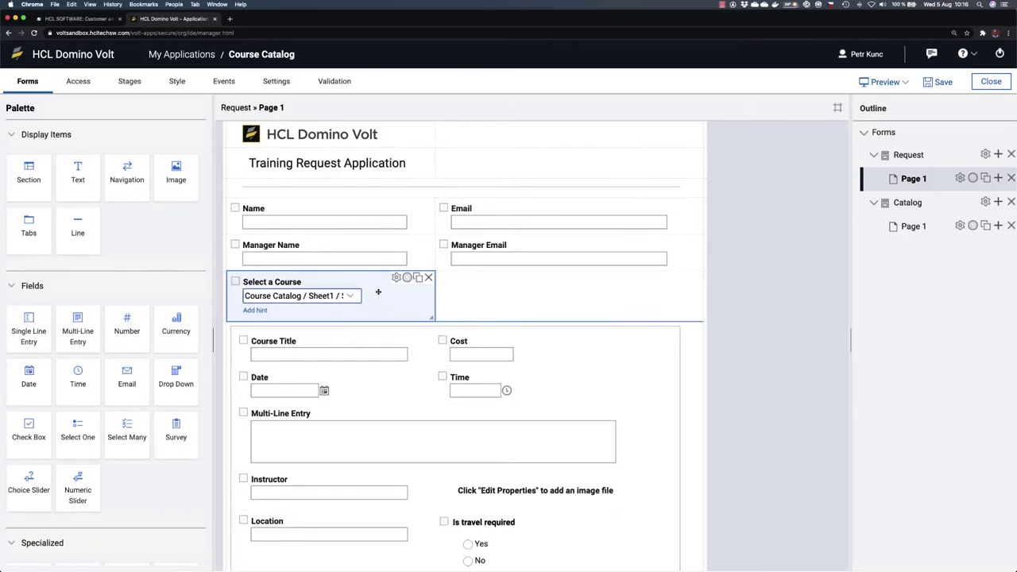
pyautogui.click(395, 277)
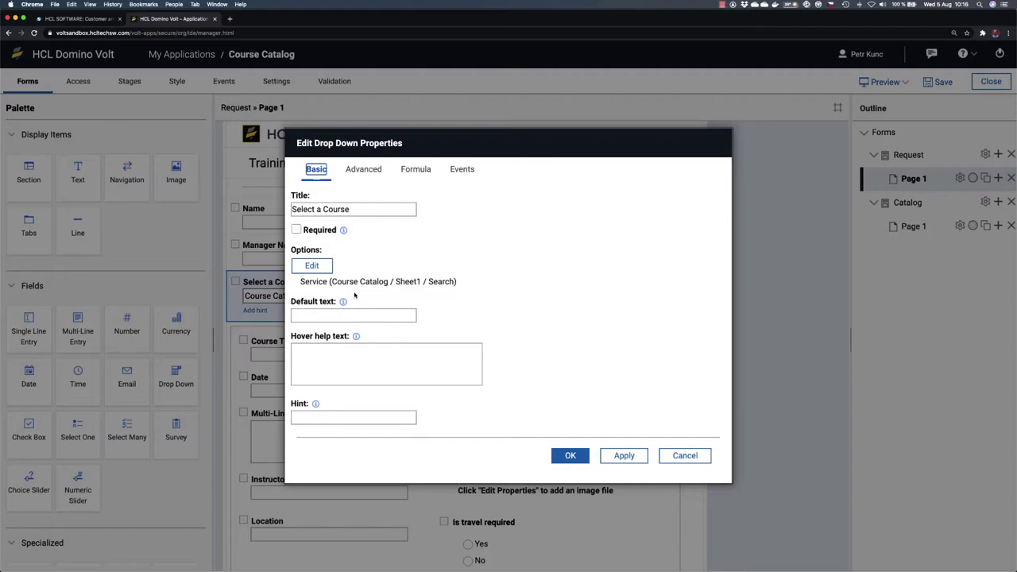
pyautogui.click(462, 170)
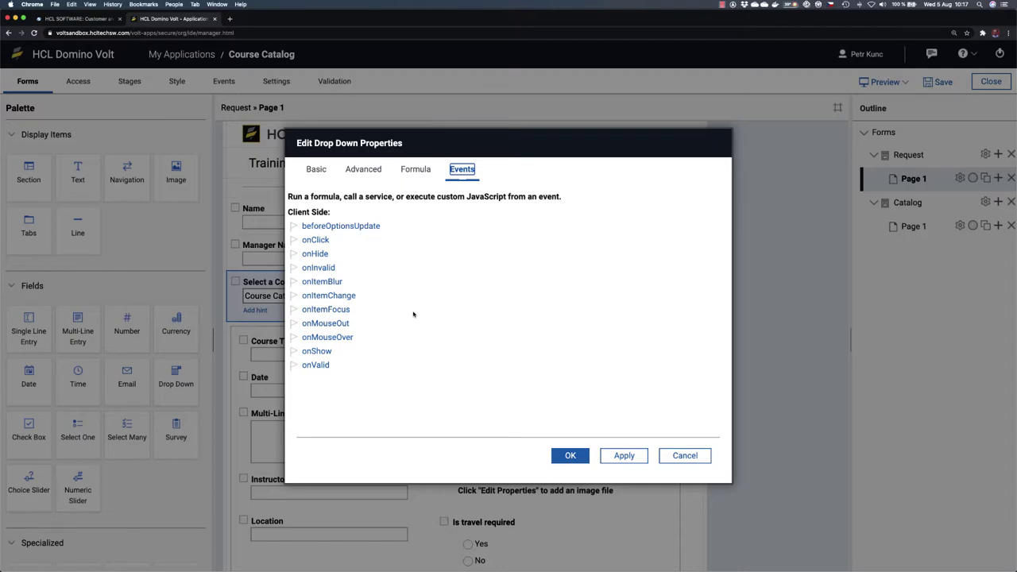
pyautogui.click(327, 297)
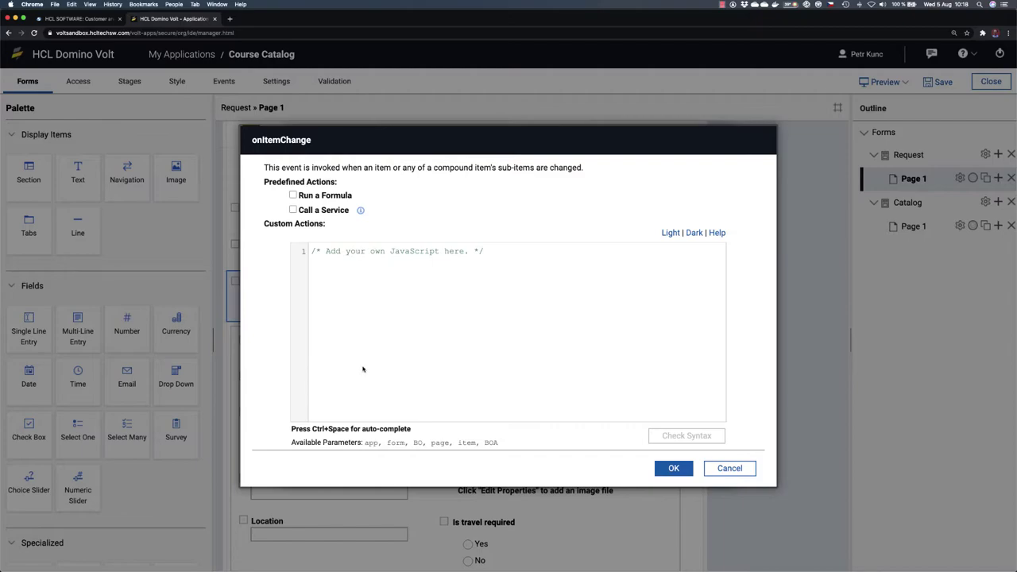
# Step: Enable Call a Service for the course dropdown's onItemChange event and start Add/Edit Service Configuration
pyautogui.click(293, 210)
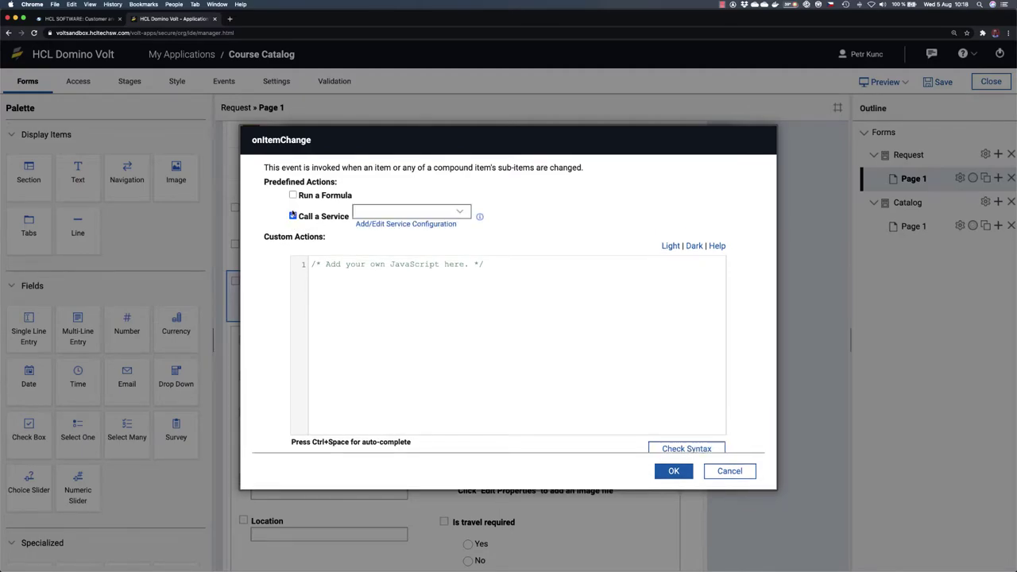
pyautogui.click(459, 212)
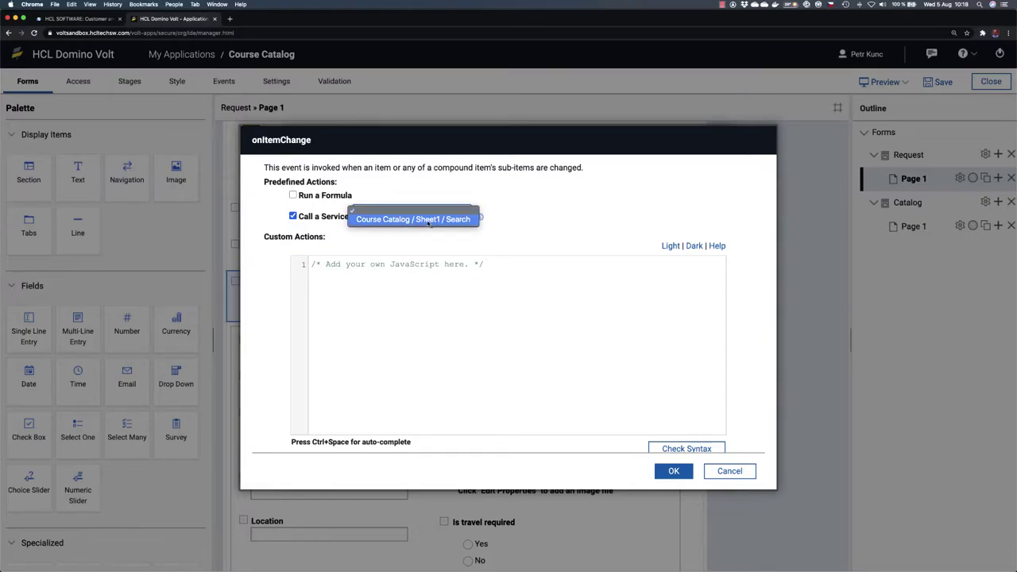
pyautogui.click(498, 199)
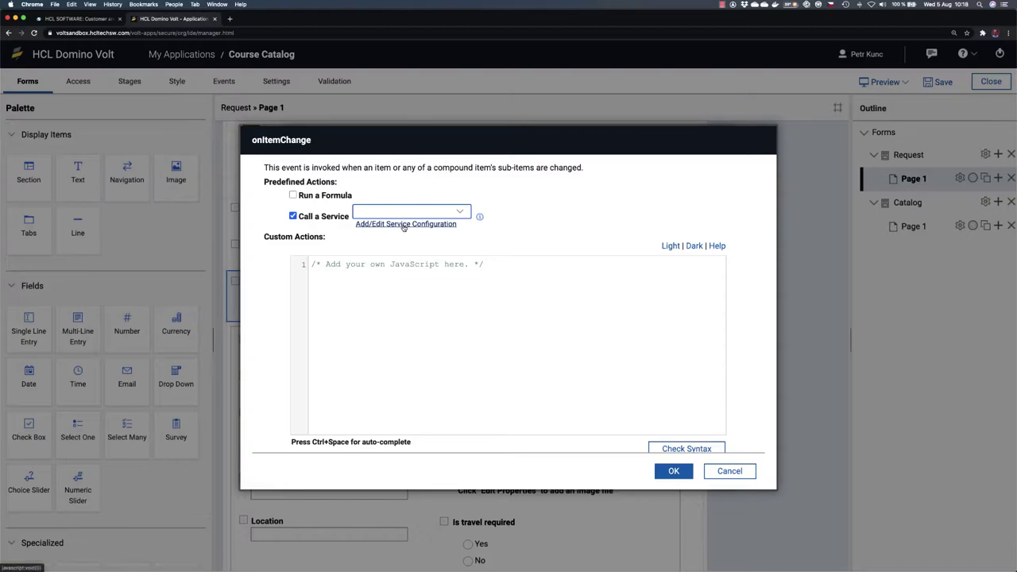
pyautogui.click(404, 223)
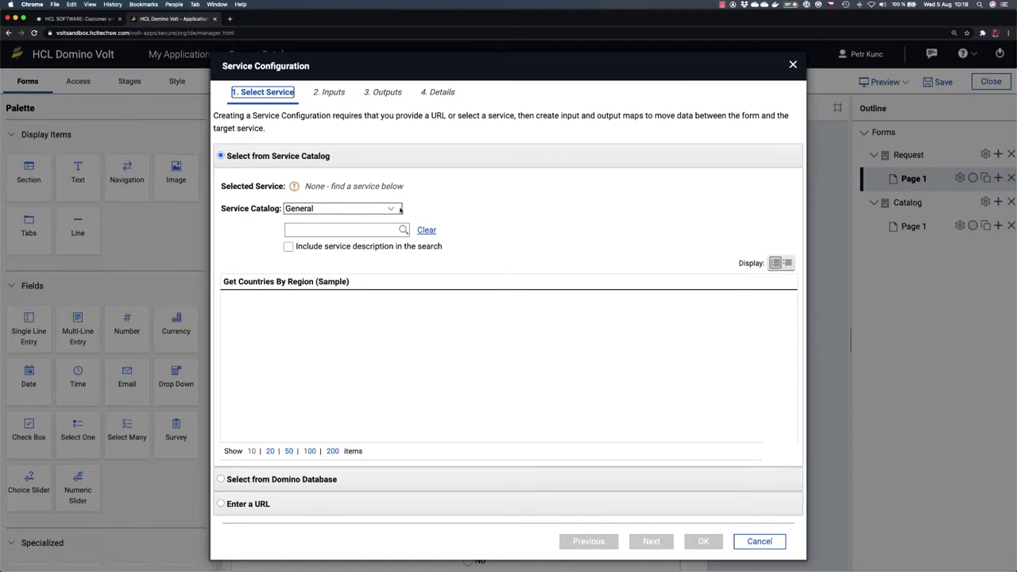
# Step: Choose Course Catalog / Catalog / Retrieve from Current Application services and continue to Inputs
pyautogui.click(401, 209)
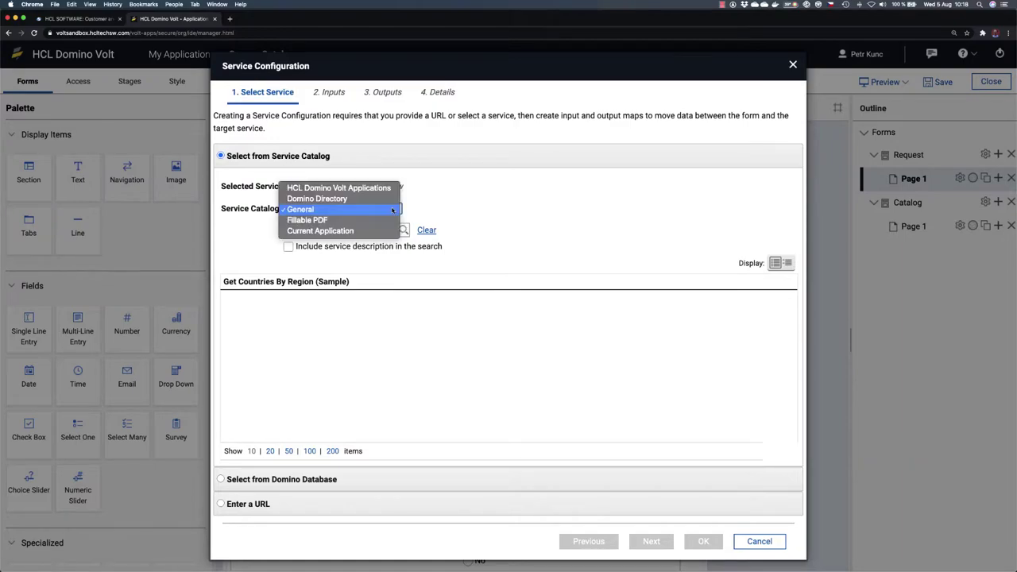
pyautogui.click(328, 231)
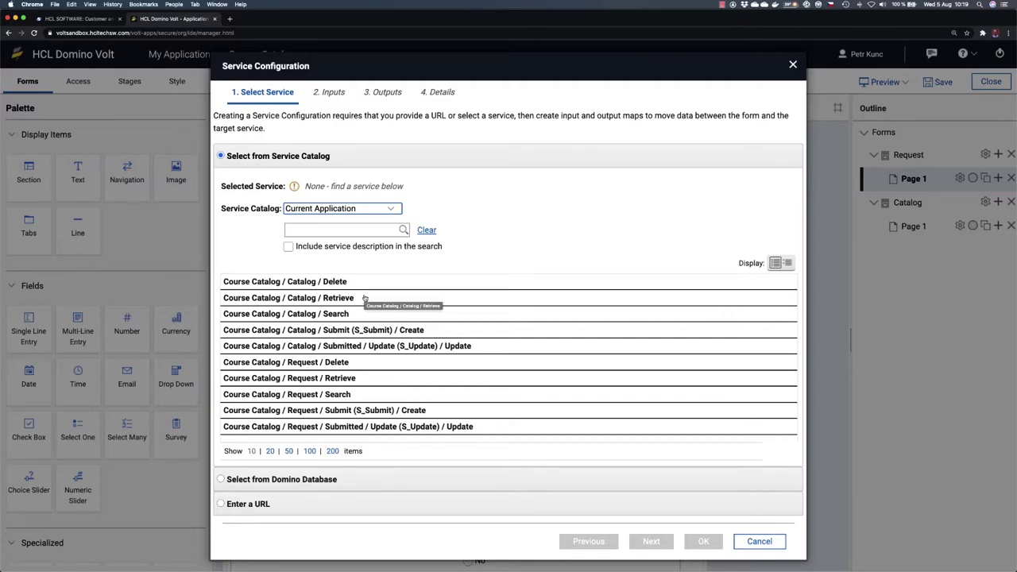
pyautogui.click(373, 298)
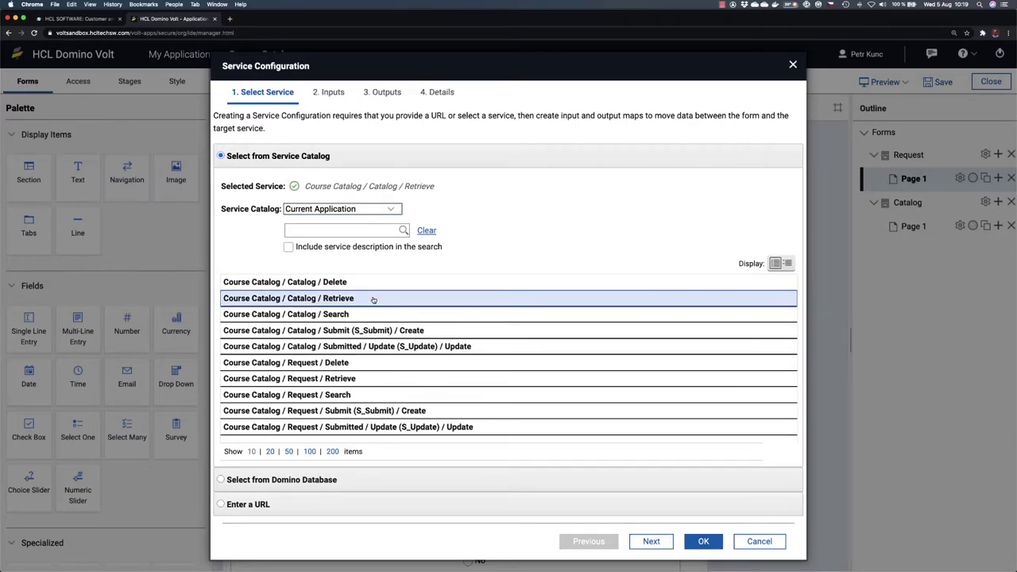
pyautogui.click(652, 541)
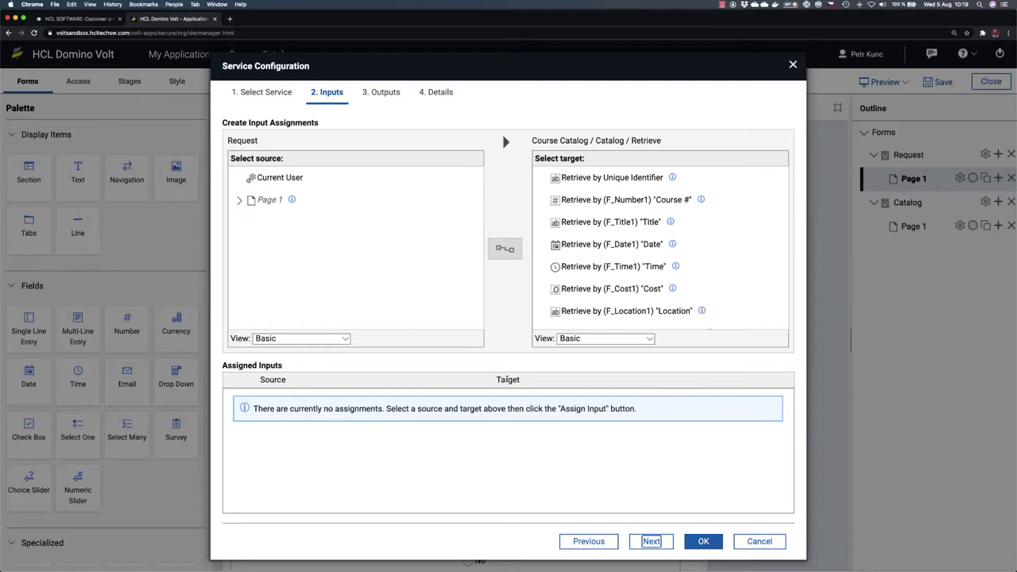
# Step: Check the Course Catalog spreadsheet, then select Page 1 > Select a Course as the input source
pyautogui.press('super+Tab')
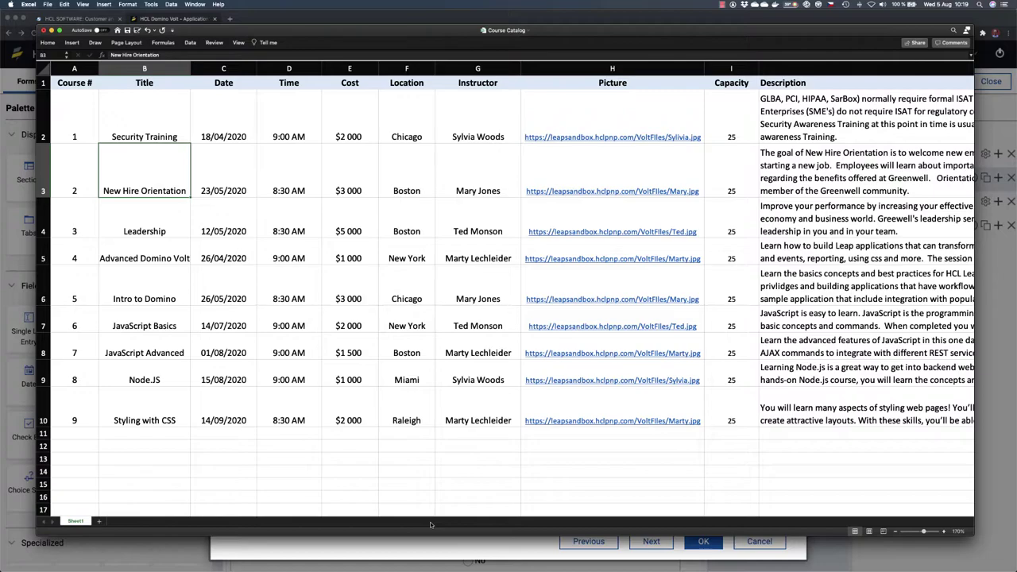
pyautogui.press('super+Tab')
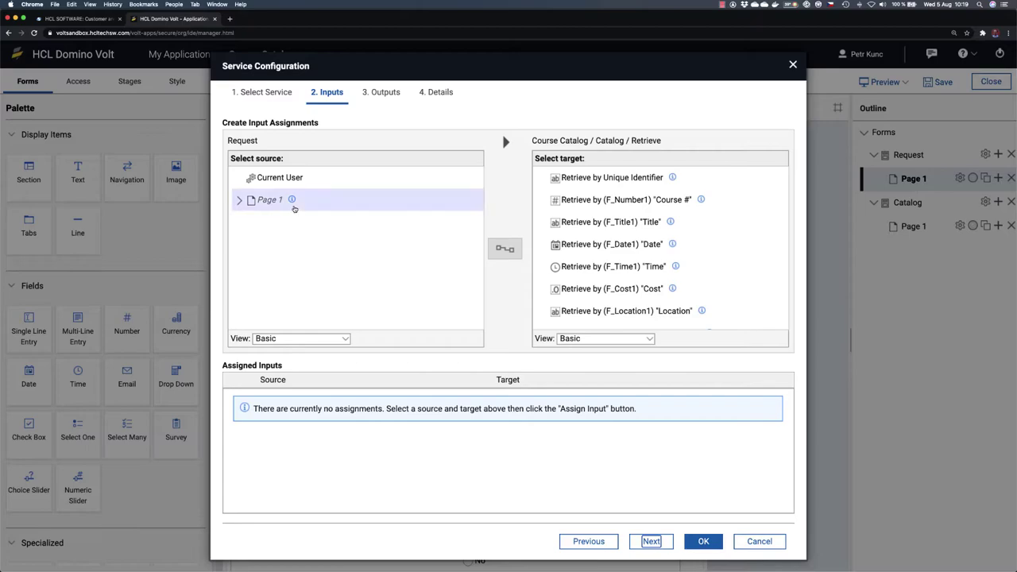
pyautogui.click(239, 200)
pyautogui.scroll(-2, 333, 264)
pyautogui.scroll(-1, 333, 264)
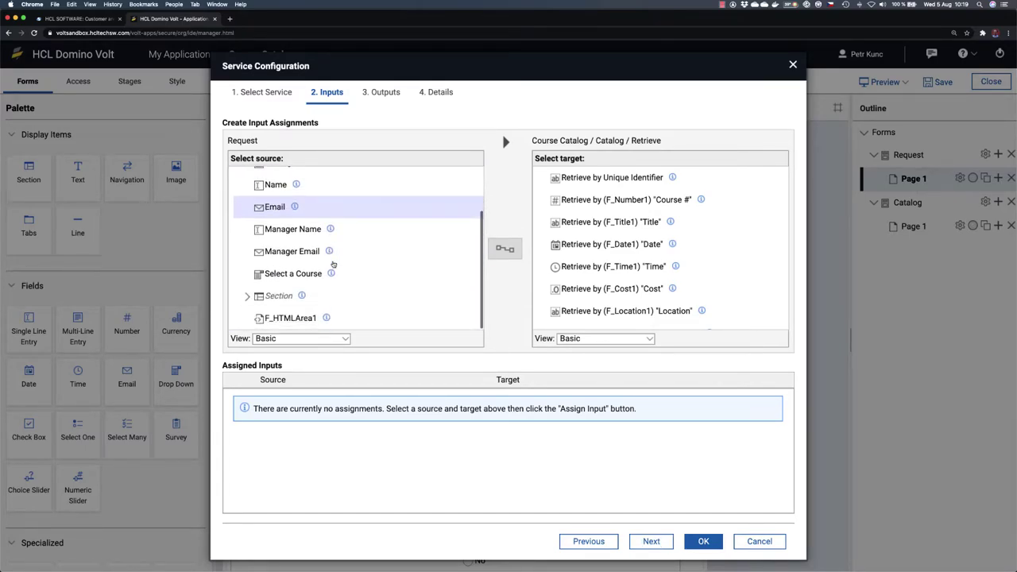
pyautogui.click(293, 275)
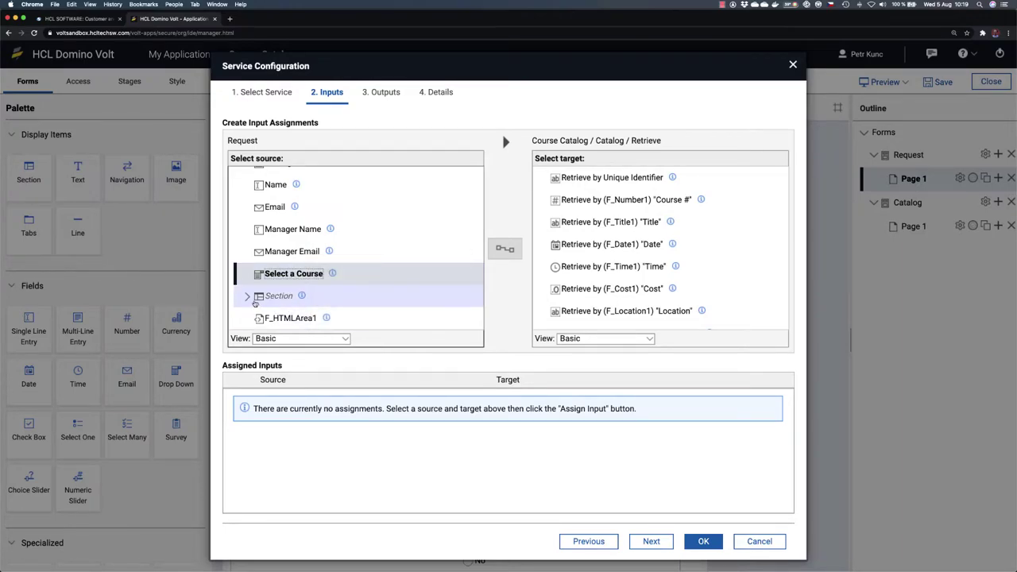
# Step: Expand and collapse the Section group to review the available form fields
pyautogui.click(335, 297)
pyautogui.scroll(-2, 337, 302)
pyautogui.scroll(-7, 336, 302)
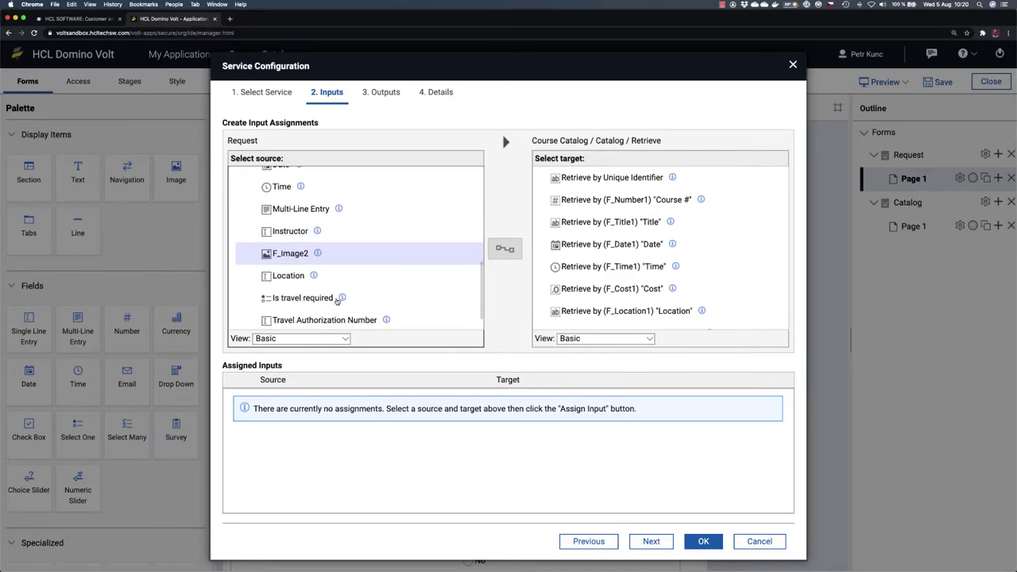
pyautogui.scroll(-1, 337, 302)
pyautogui.scroll(5, 336, 302)
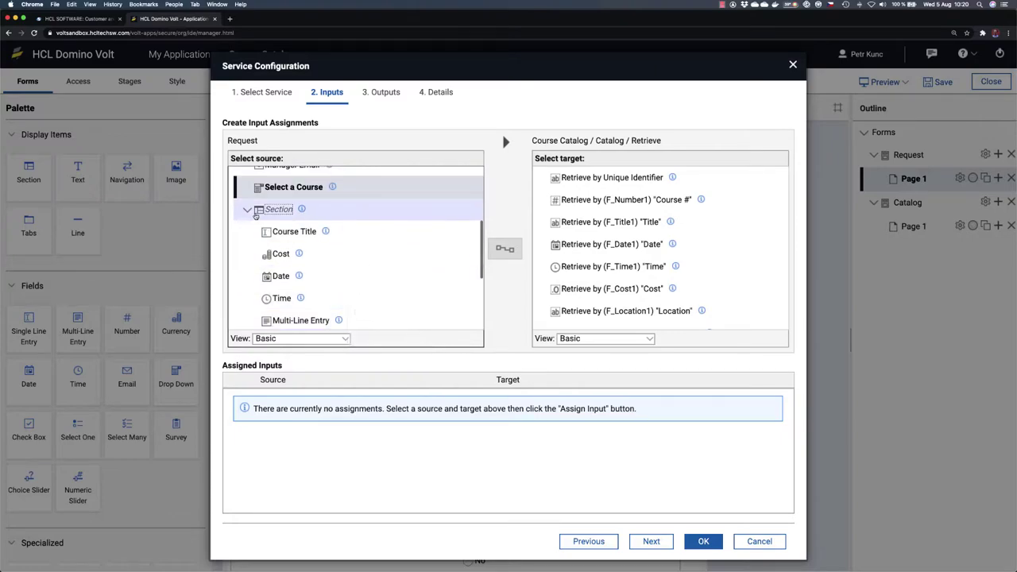
pyautogui.click(247, 207)
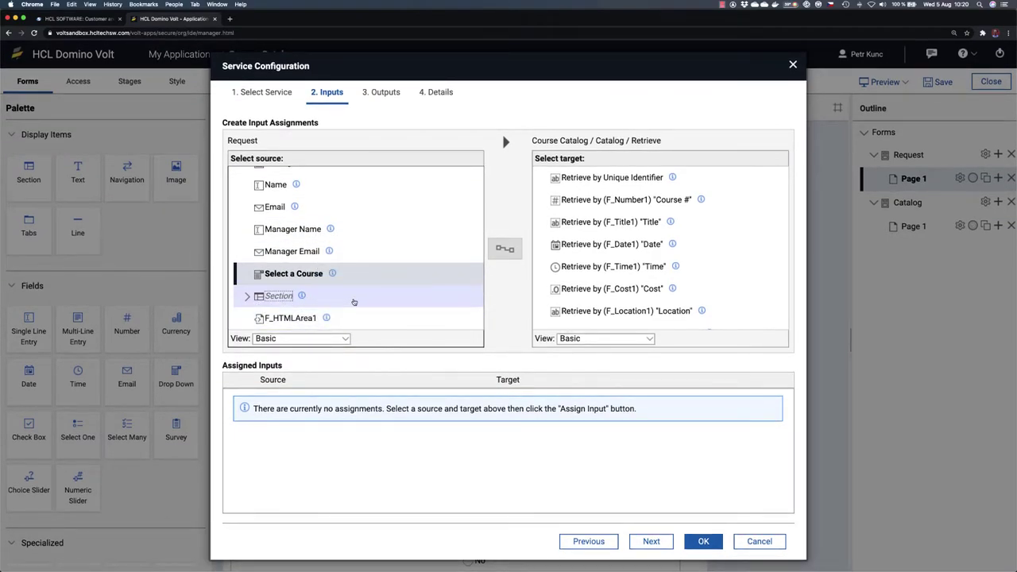
pyautogui.click(246, 297)
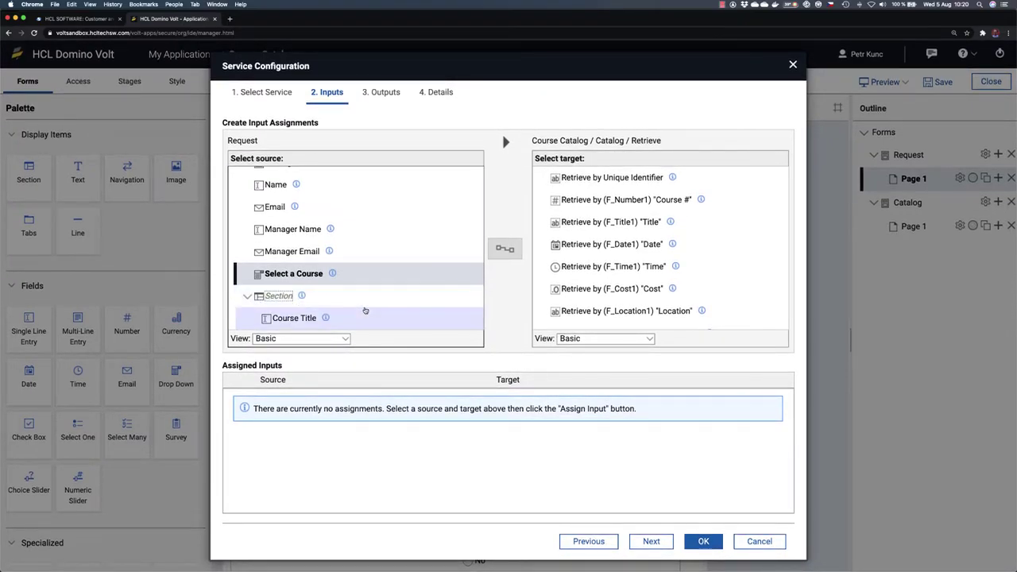
pyautogui.scroll(-5, 363, 310)
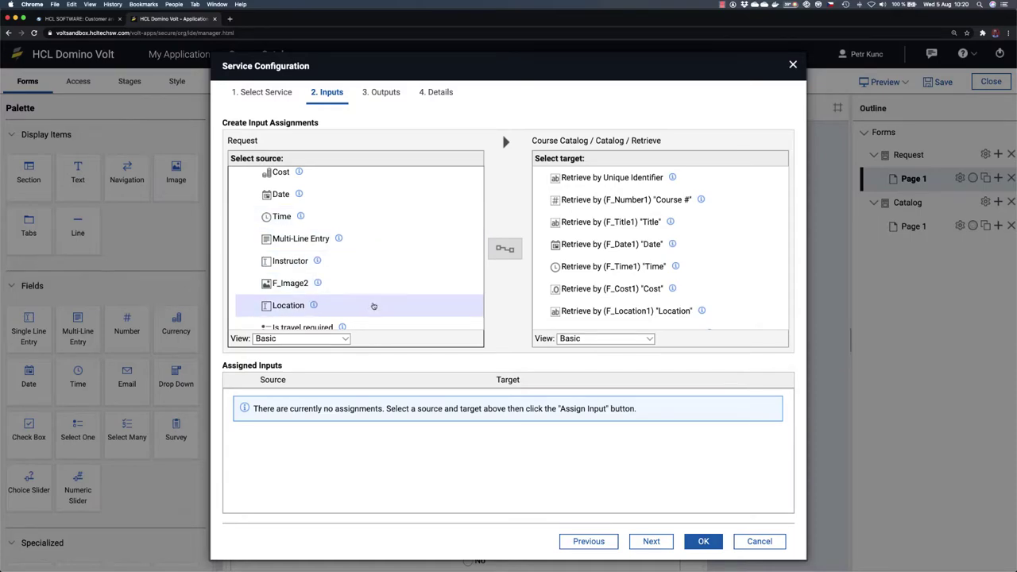
pyautogui.scroll(-2, 373, 302)
pyautogui.scroll(5, 381, 269)
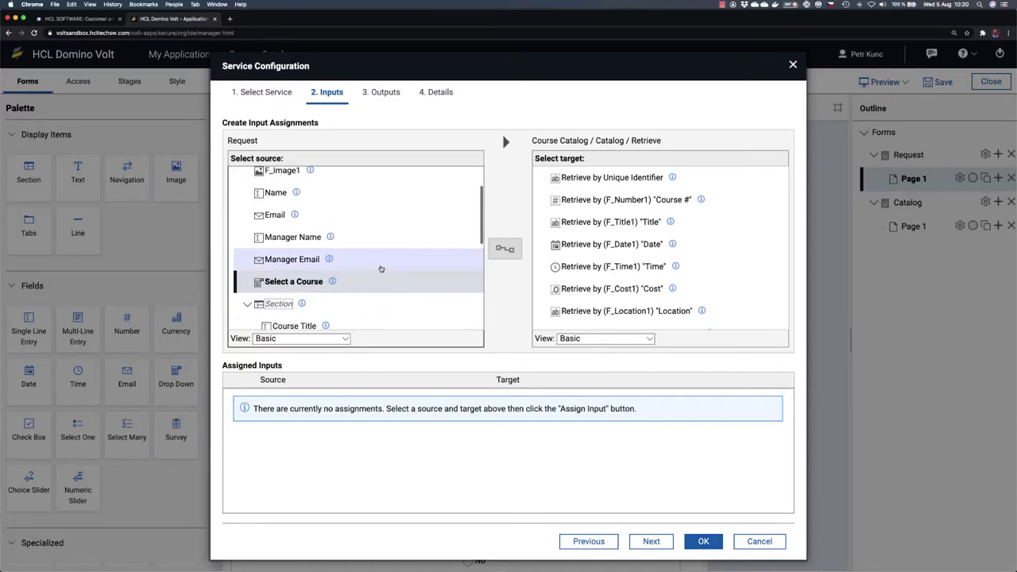
pyautogui.click(246, 306)
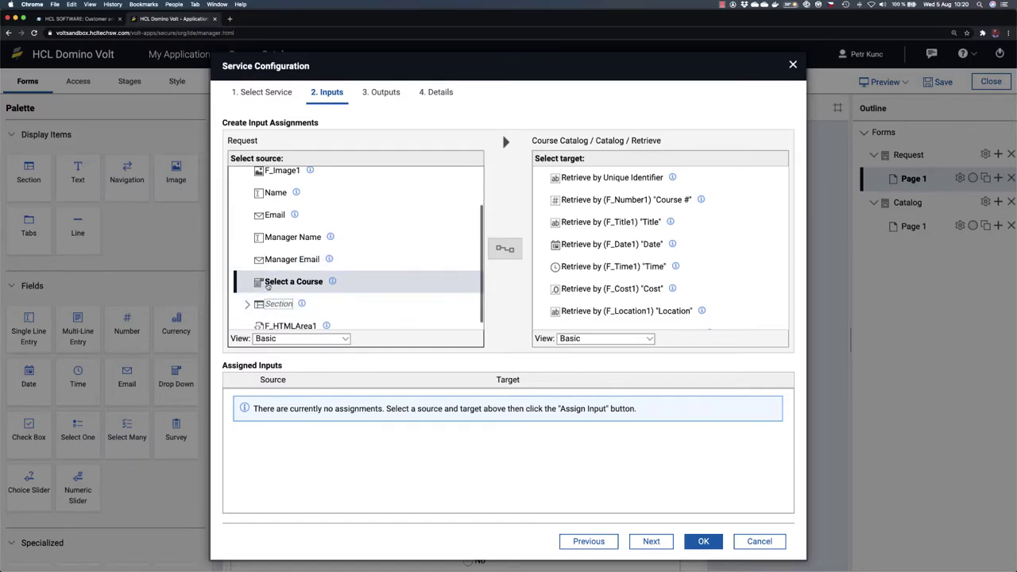
# Step: Assign Select a Course to Retrieve by Unique Identifier and move on to Outputs
pyautogui.click(283, 282)
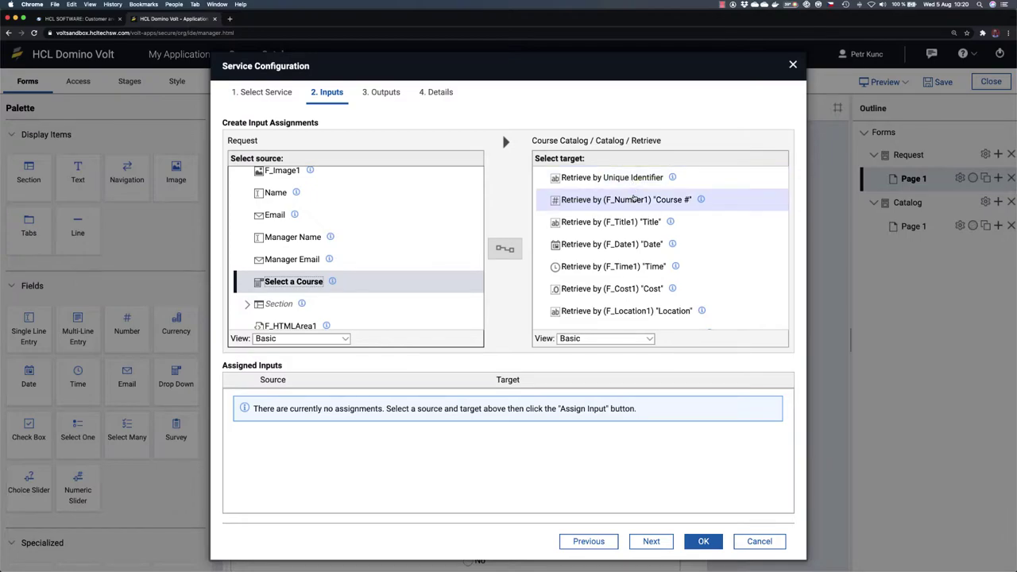
pyautogui.click(632, 177)
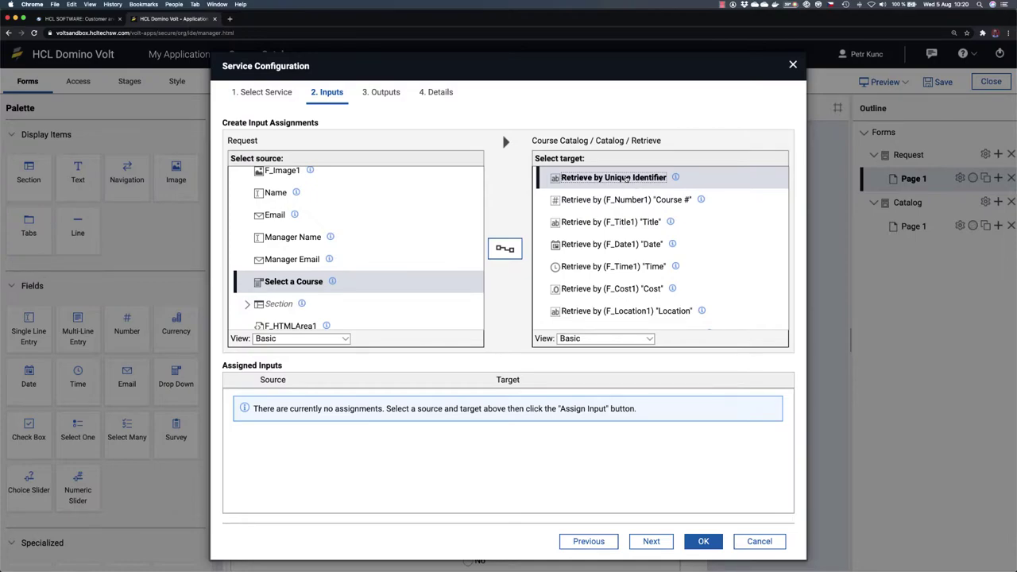
pyautogui.click(505, 248)
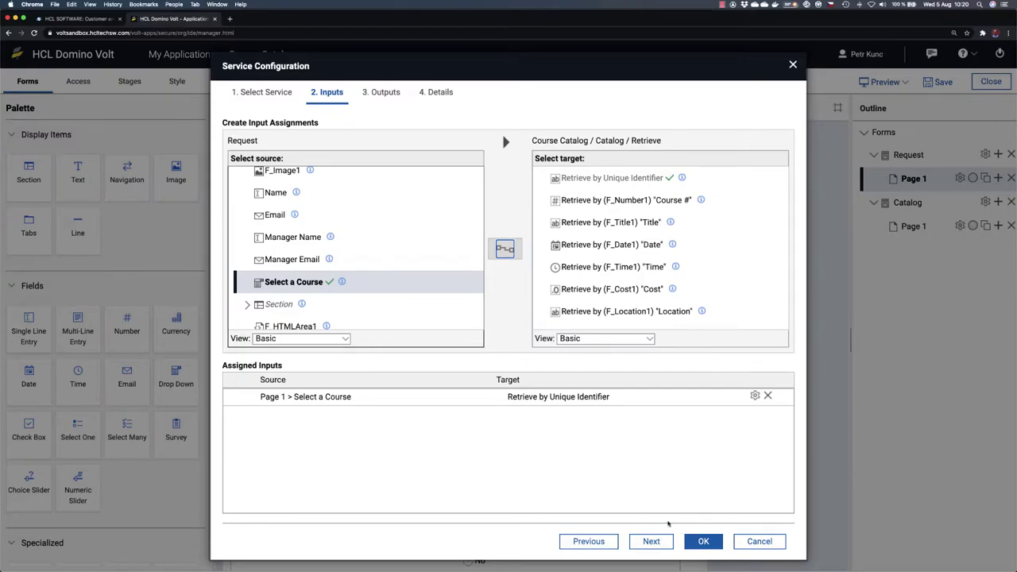
pyautogui.click(651, 541)
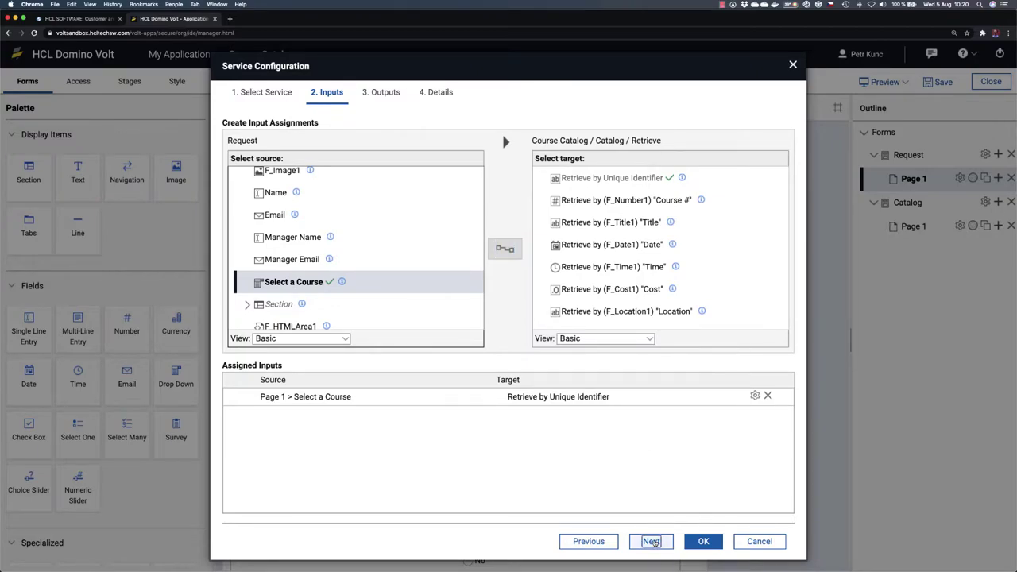
pyautogui.press('super+Tab')
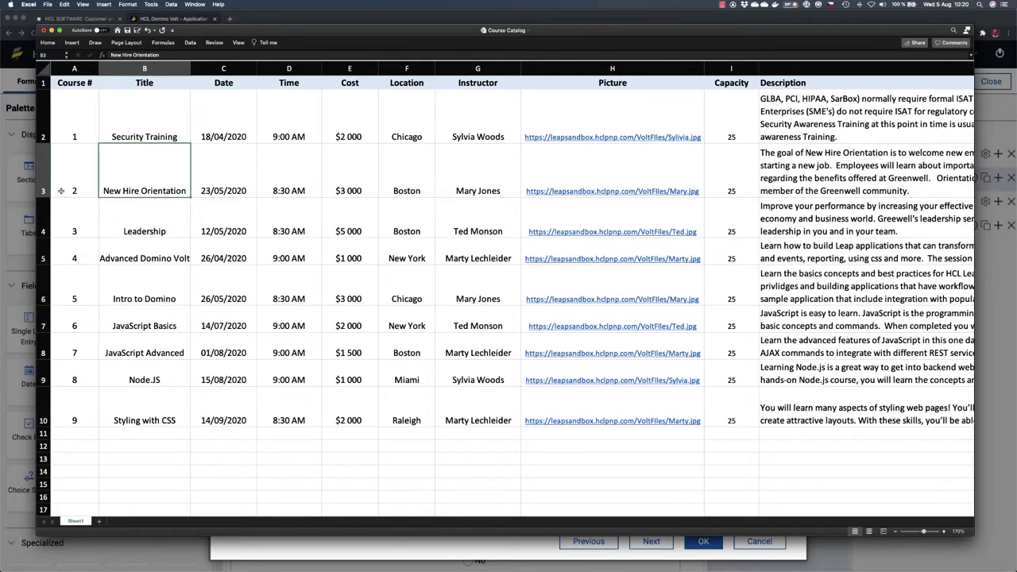
pyautogui.click(44, 181)
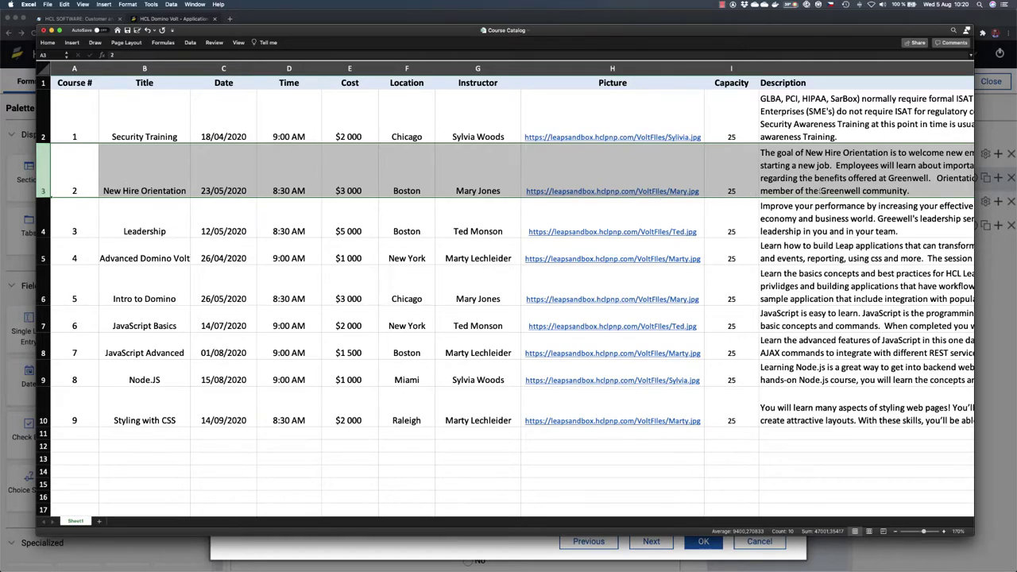
pyautogui.press('super+Tab')
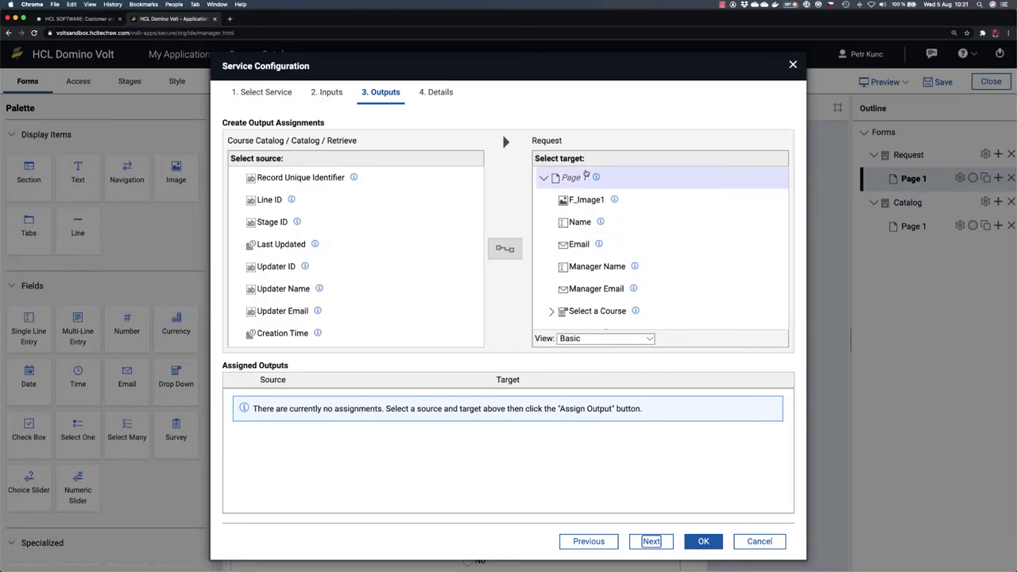
# Step: Map the Title result to Course Title and the Cost result to Cost
pyautogui.scroll(-2, 615, 277)
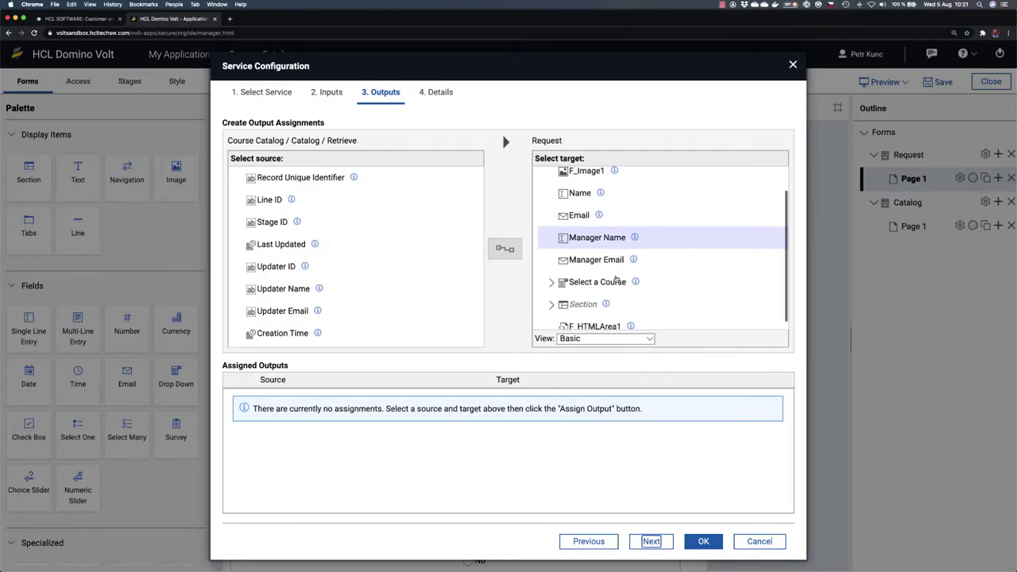
pyautogui.click(551, 296)
pyautogui.scroll(-3, 675, 299)
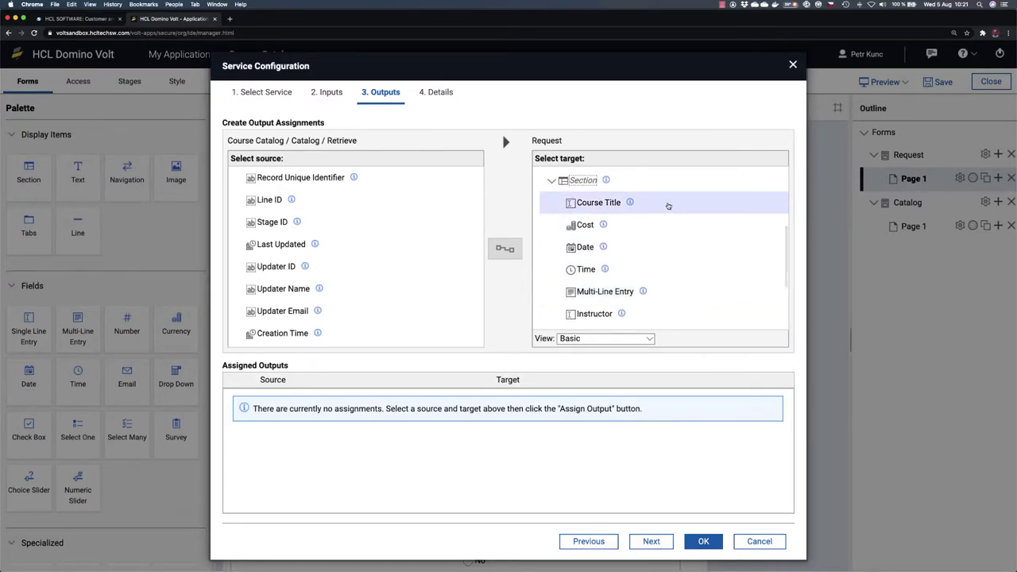
pyautogui.click(587, 204)
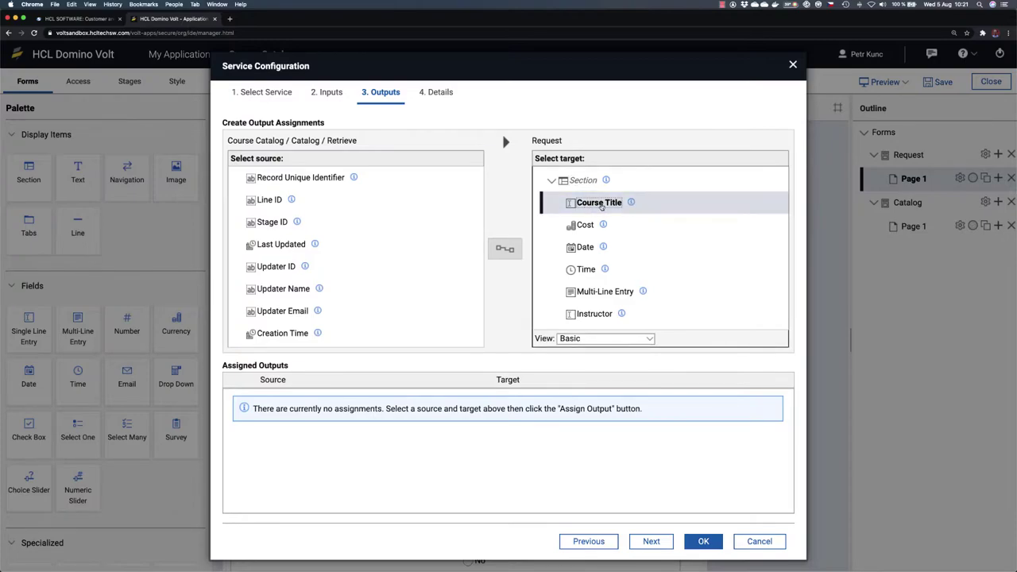
pyautogui.scroll(-1, 381, 306)
pyautogui.scroll(-5, 381, 307)
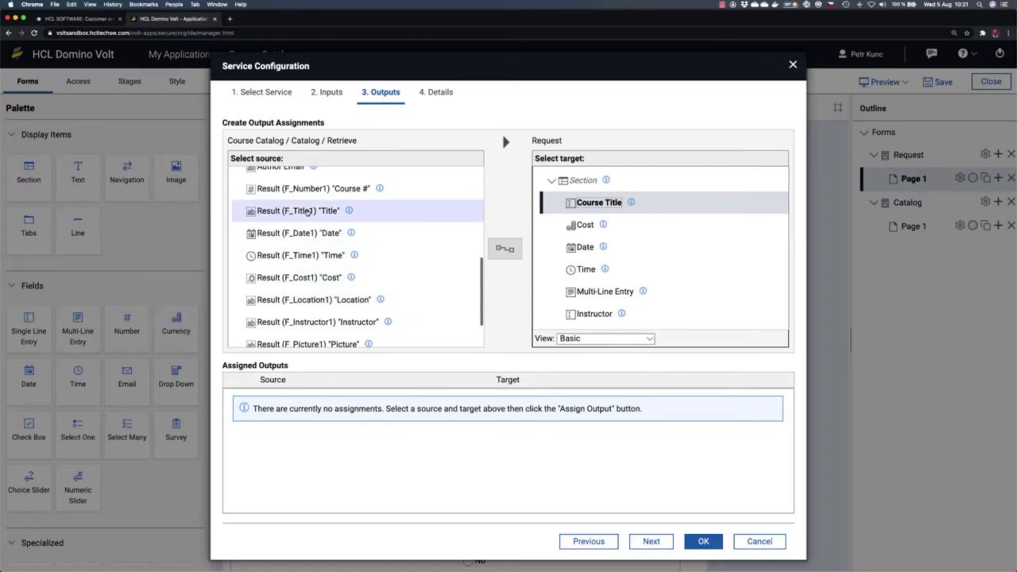
pyautogui.click(308, 211)
pyautogui.click(504, 249)
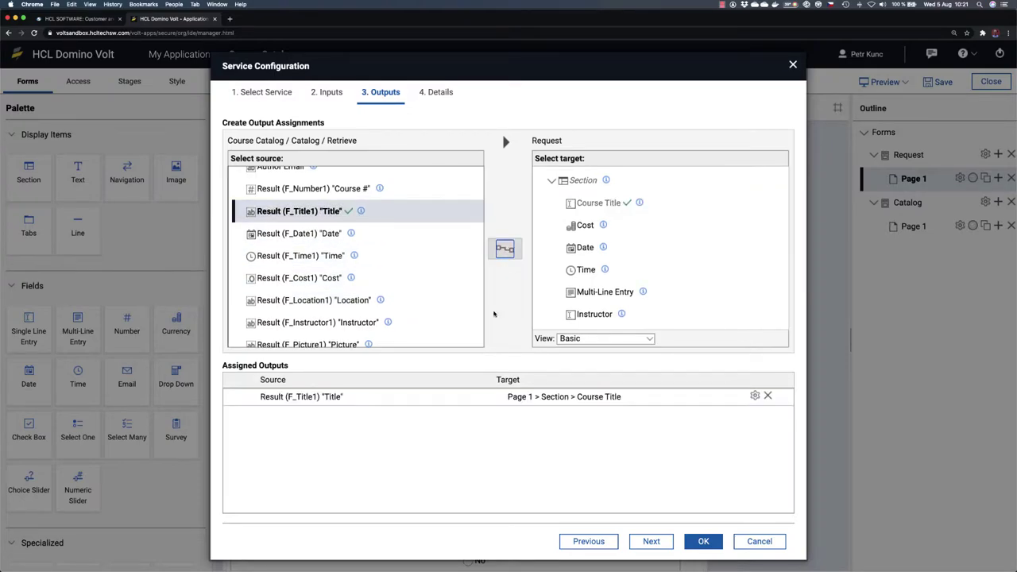
pyautogui.click(634, 227)
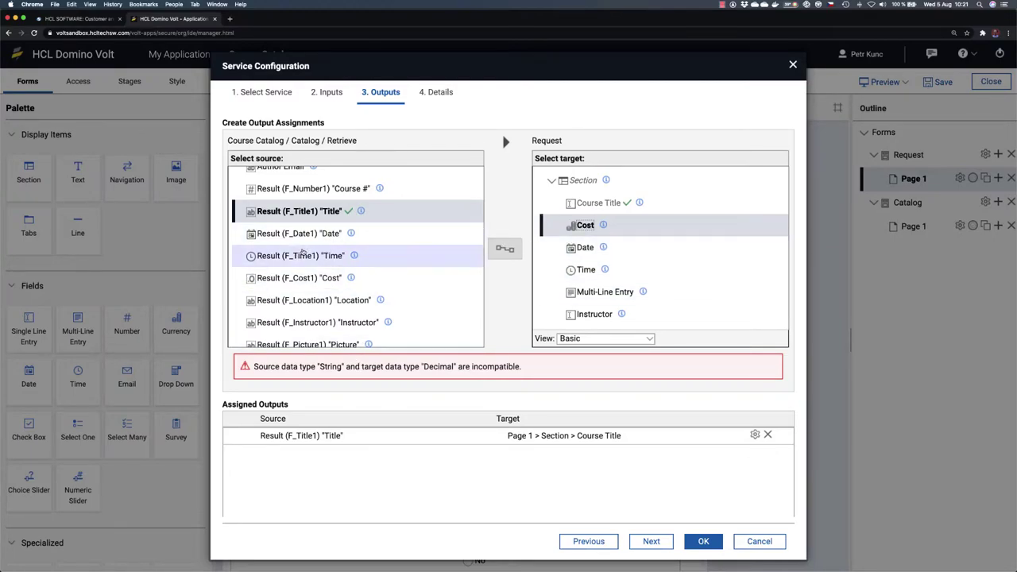
pyautogui.click(314, 278)
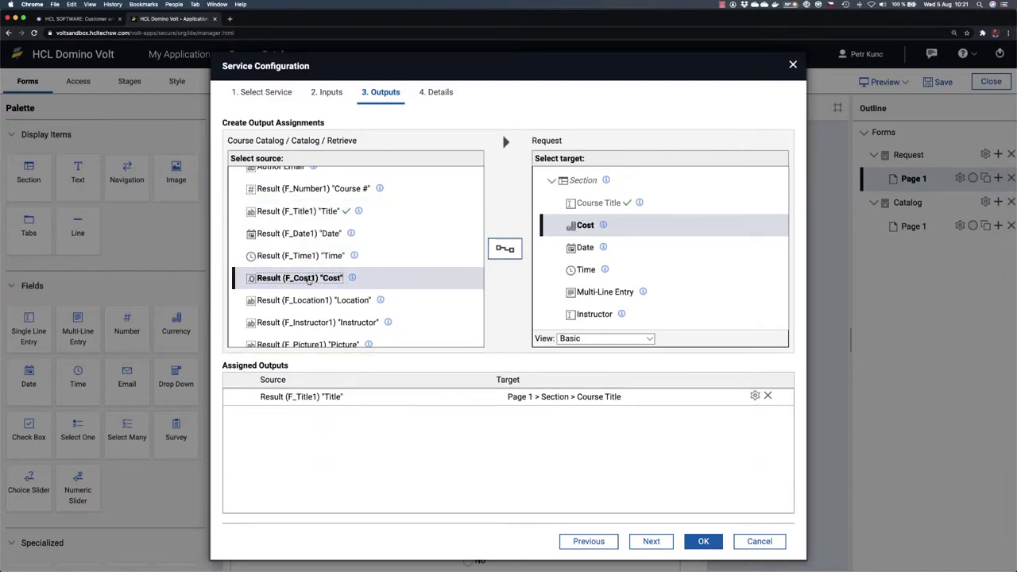
pyautogui.click(502, 250)
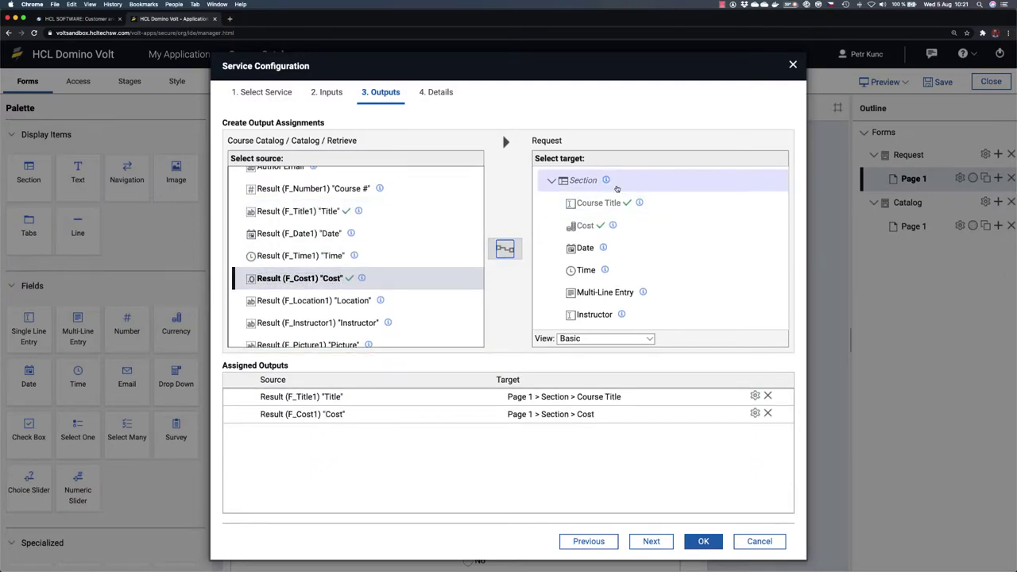
# Step: Map the Date result to Date and Description to the Multi-Line Entry field
pyautogui.click(585, 248)
pyautogui.click(338, 236)
pyautogui.click(504, 248)
pyautogui.click(585, 270)
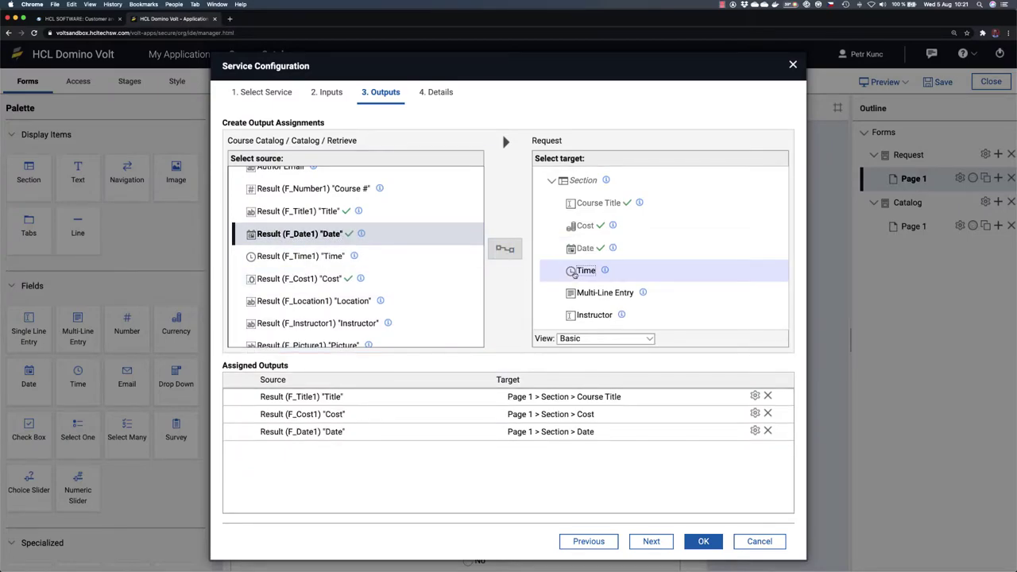
pyautogui.click(333, 257)
pyautogui.scroll(-2, 358, 301)
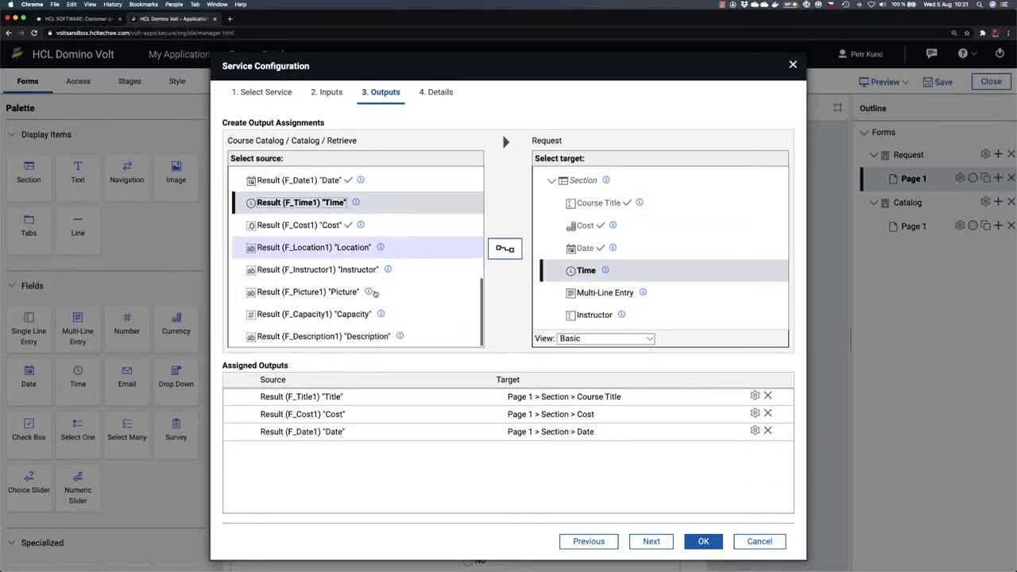
pyautogui.click(599, 293)
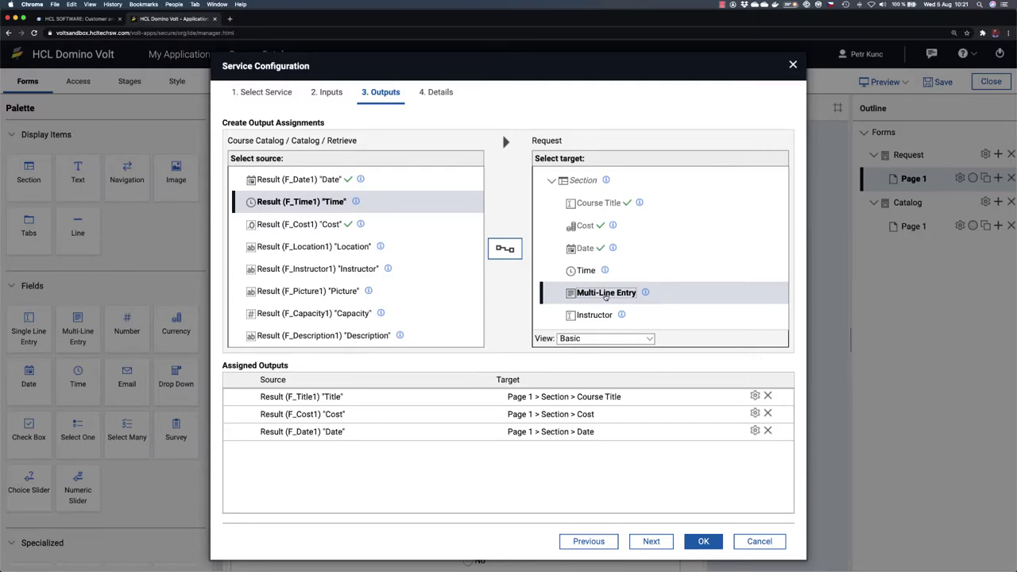
pyautogui.click(349, 335)
pyautogui.click(504, 249)
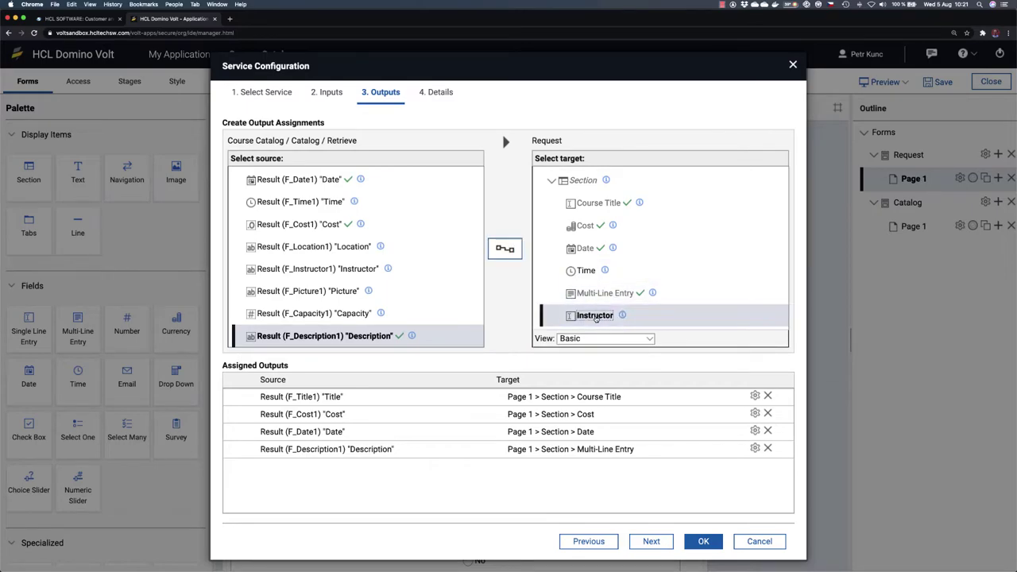
# Step: Map Instructor, Picture (to F_Image2) and Location results, then confirm the output mappings
pyautogui.scroll(-2, 595, 317)
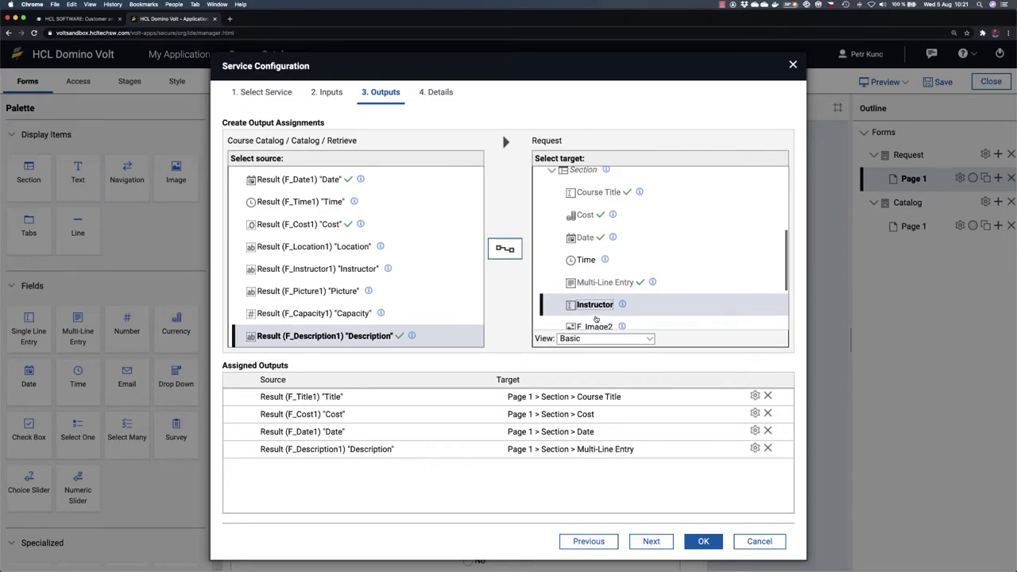
pyautogui.click(342, 268)
pyautogui.click(504, 248)
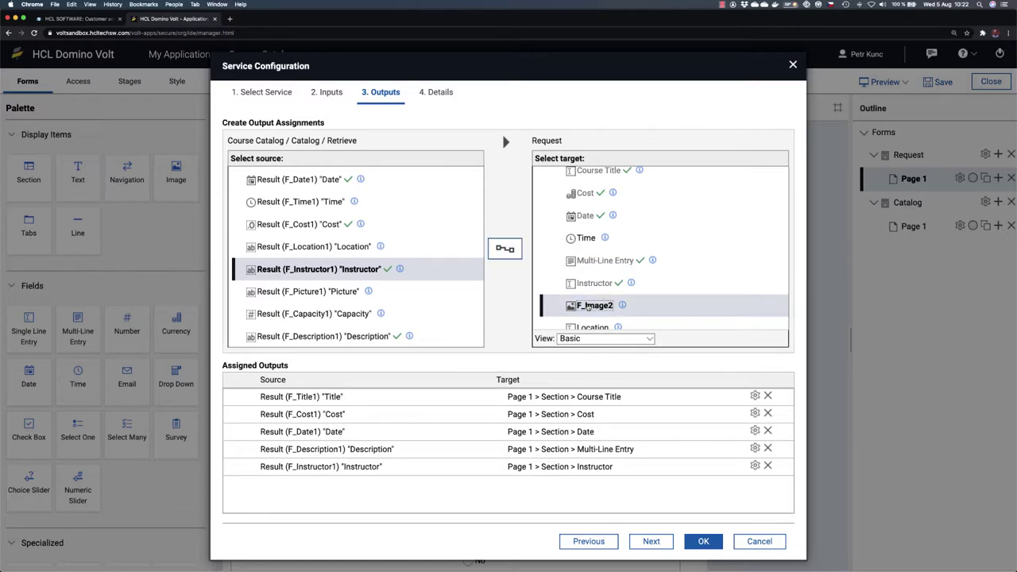
pyautogui.click(310, 292)
pyautogui.click(505, 248)
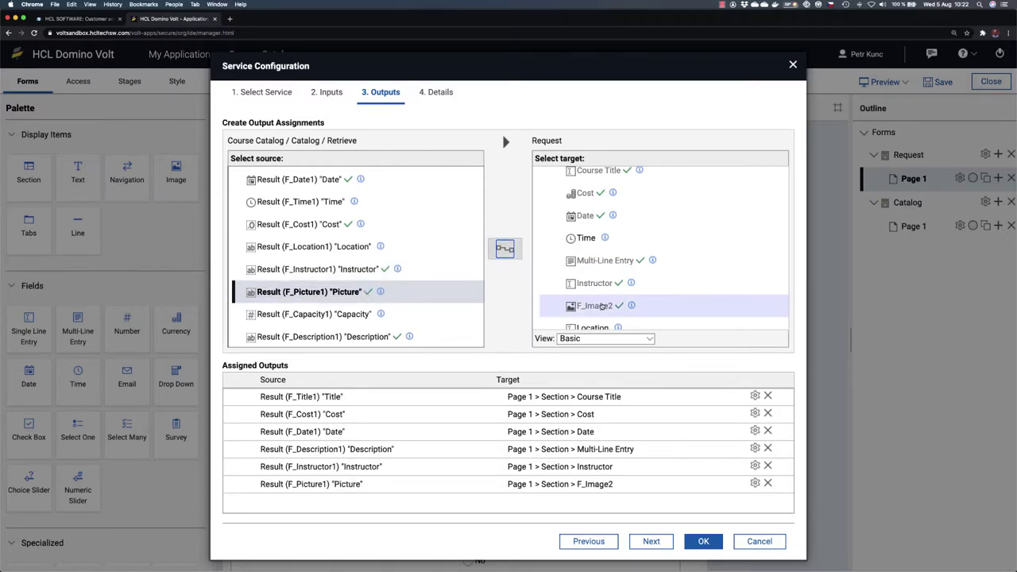
pyautogui.scroll(-3, 601, 305)
pyautogui.click(591, 283)
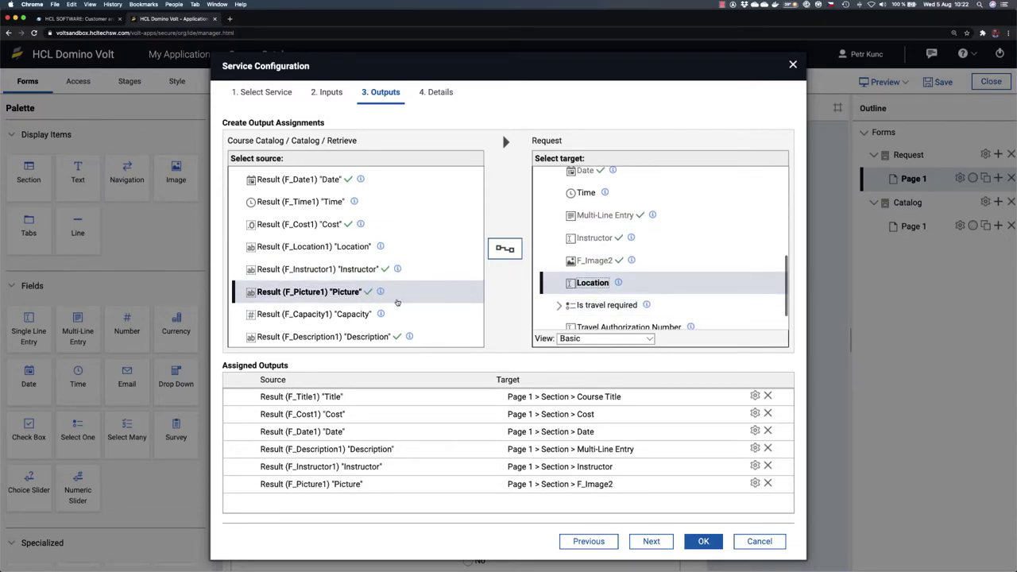
pyautogui.click(317, 247)
pyautogui.click(504, 248)
pyautogui.scroll(-1, 664, 293)
pyautogui.click(664, 296)
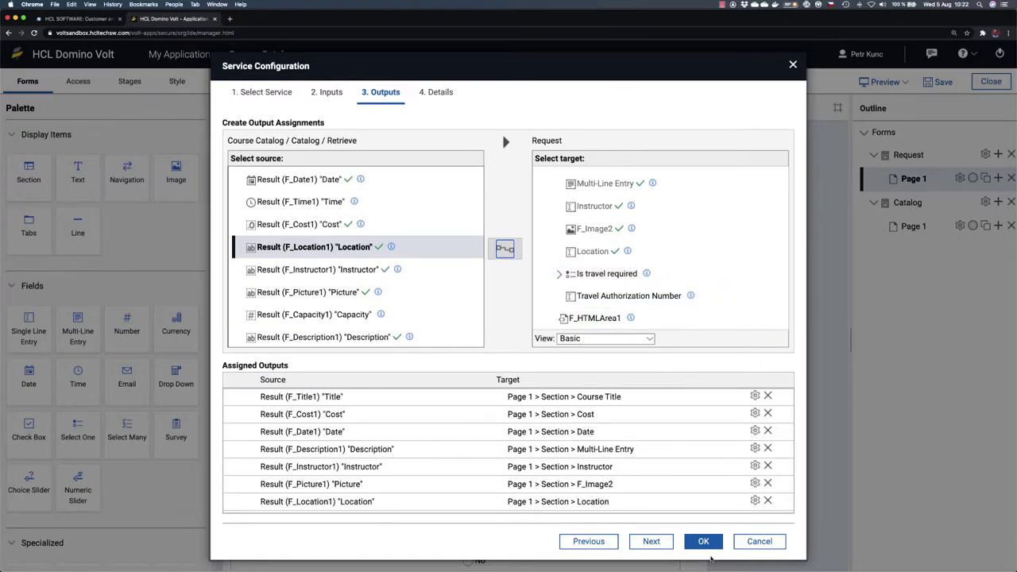
pyautogui.click(704, 543)
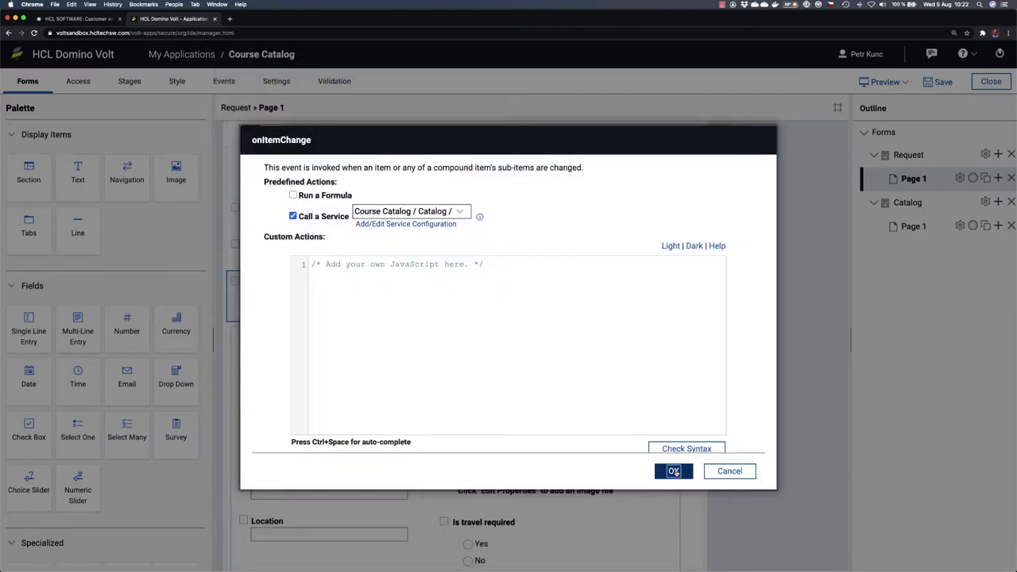
# Step: Confirm the event and dropdown property dialogs and save the application
pyautogui.click(674, 471)
pyautogui.click(573, 456)
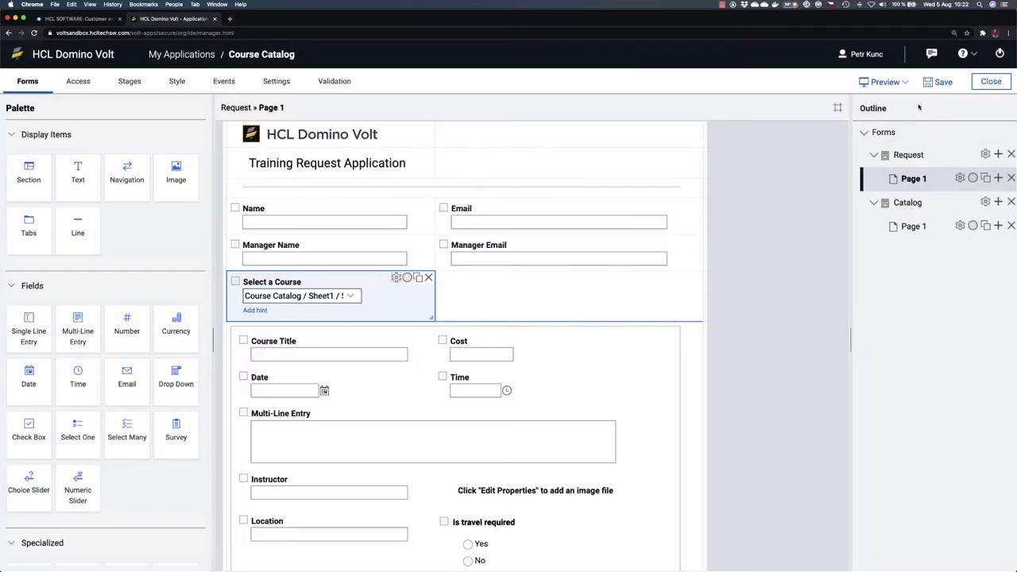
pyautogui.click(938, 83)
# Step: Preview the form, trying Leadership, Intro to Domino and JavaScript Advanced, then close the preview
pyautogui.click(881, 83)
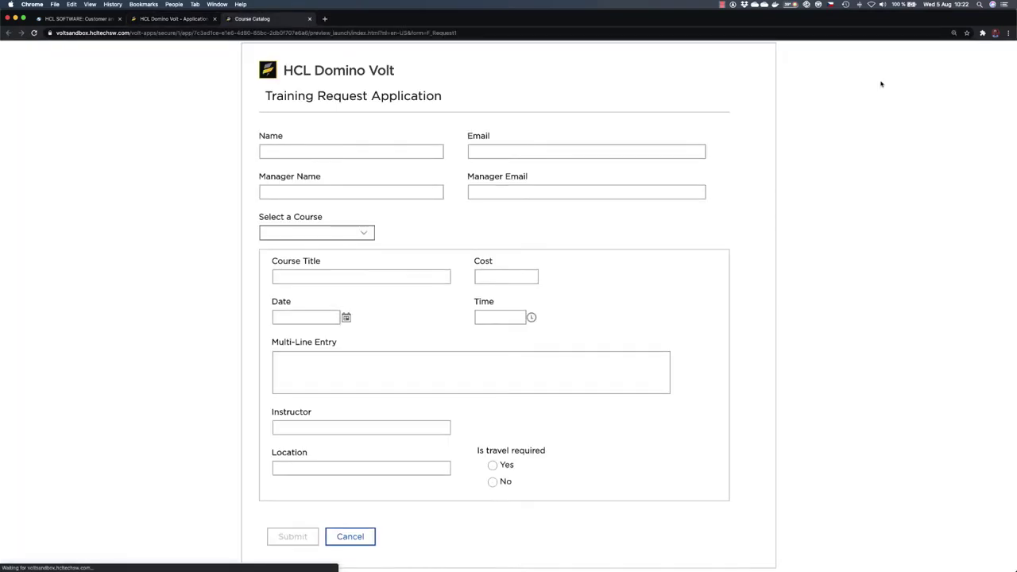
pyautogui.click(367, 237)
pyautogui.click(336, 257)
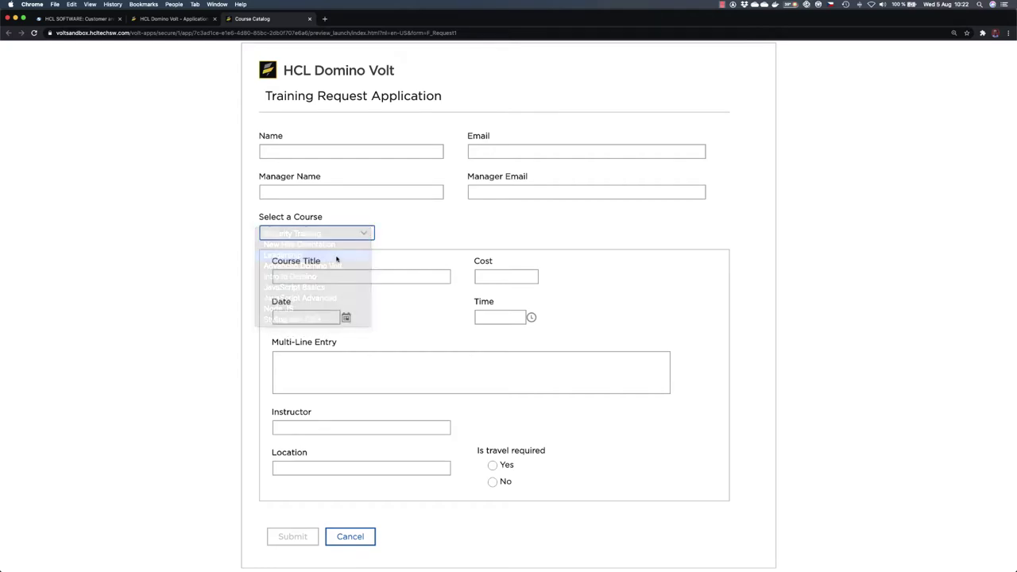
pyautogui.scroll(-2, 659, 334)
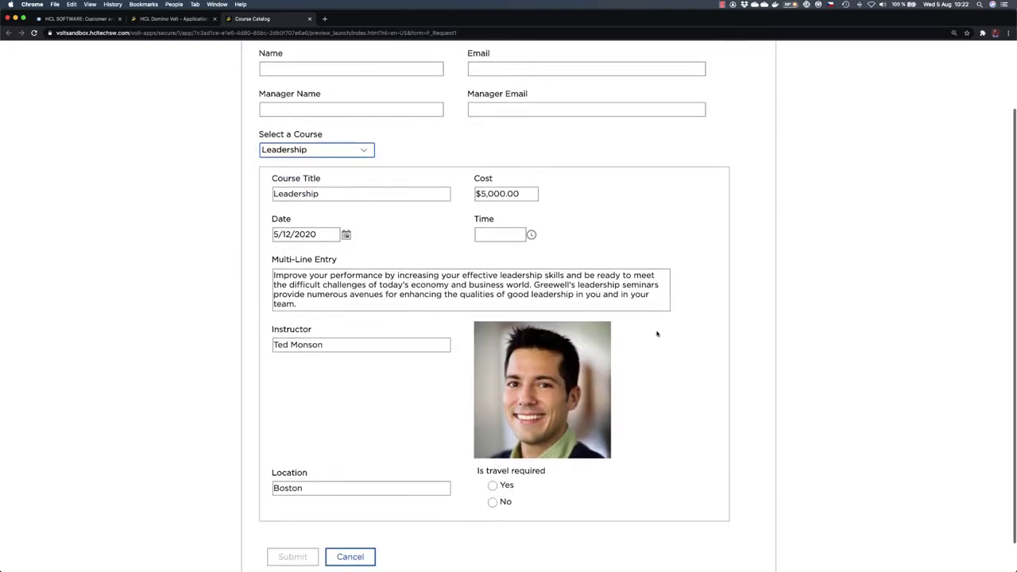
pyautogui.click(369, 150)
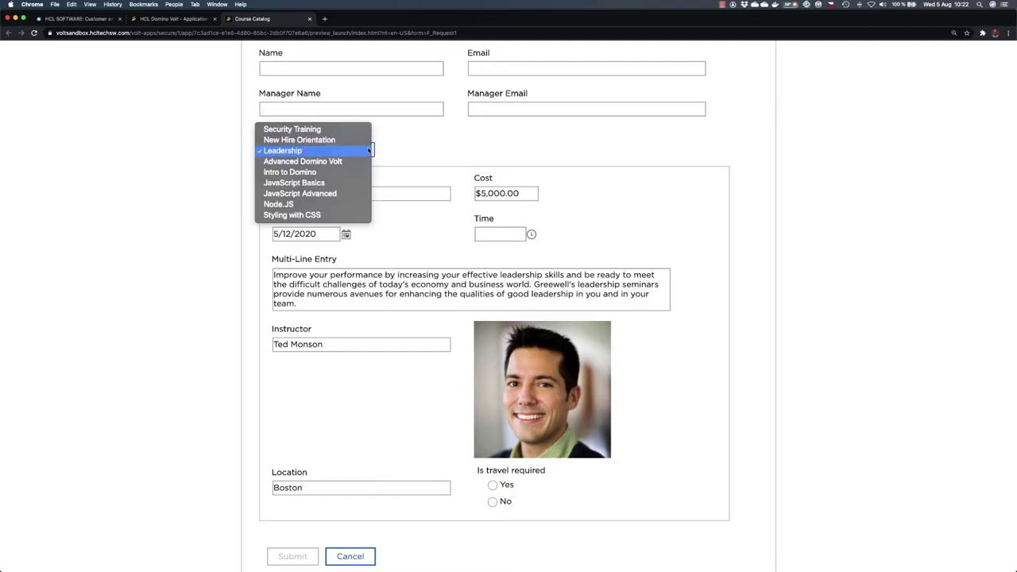
pyautogui.click(336, 173)
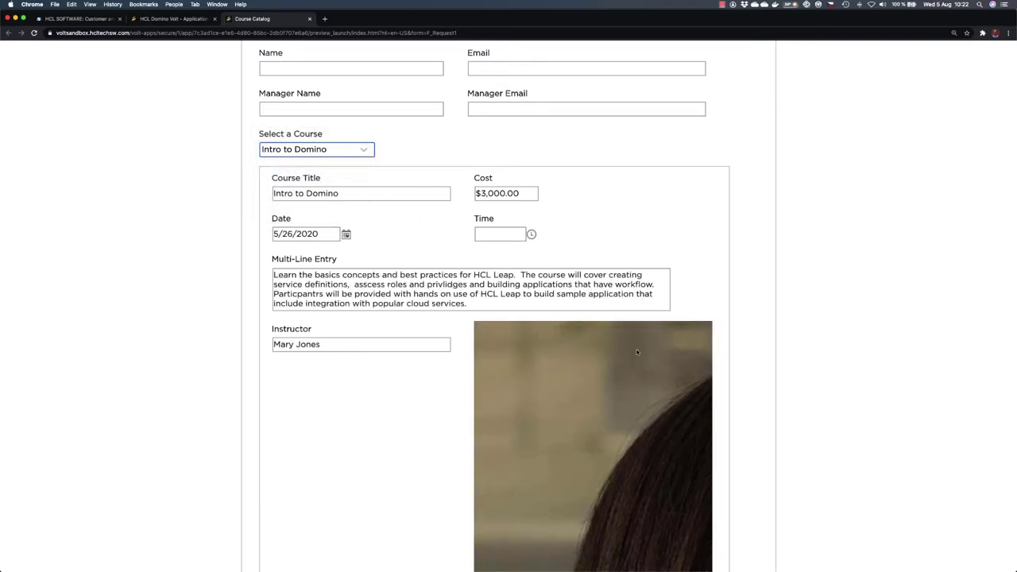
pyautogui.scroll(-2, 378, 189)
pyautogui.scroll(3, 378, 189)
pyautogui.click(369, 192)
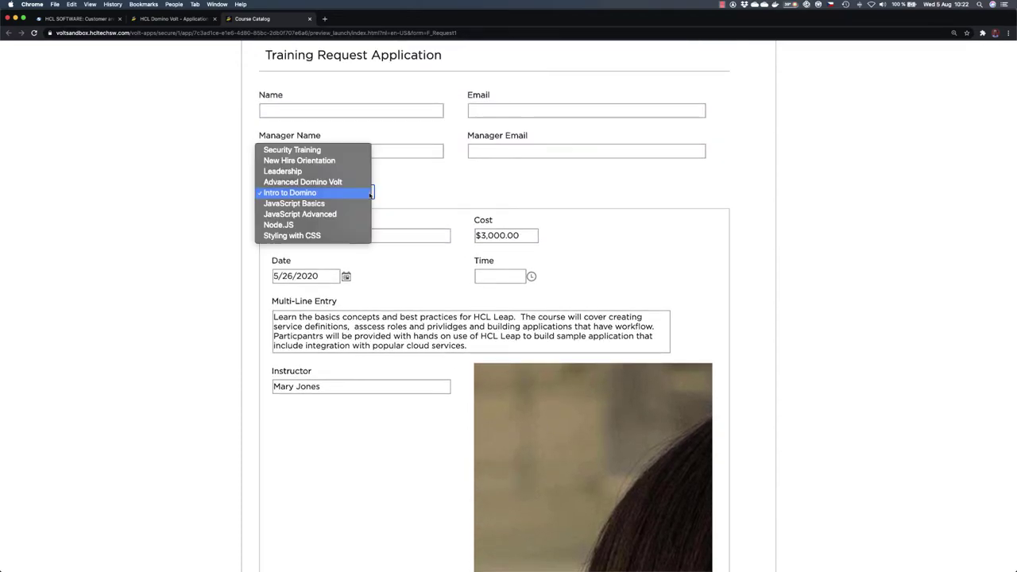
pyautogui.click(318, 214)
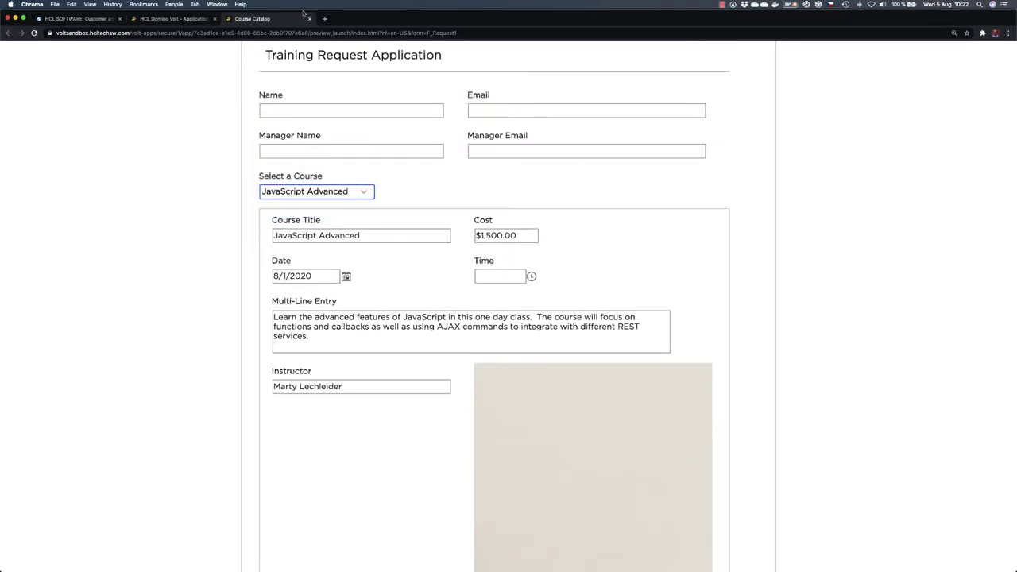
pyautogui.click(311, 19)
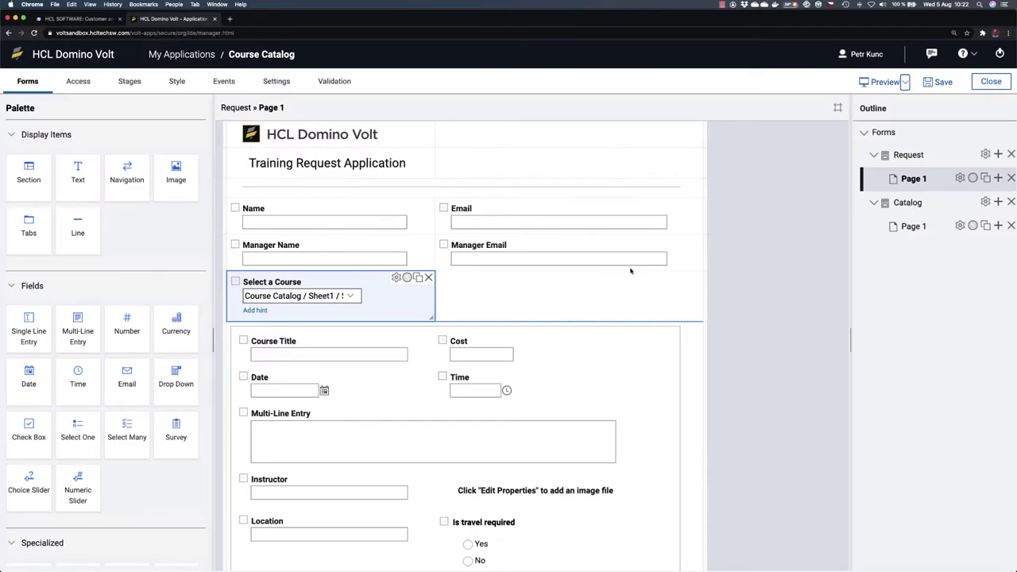
# Step: Set the instructor image height to 60, save, and relaunch the form preview
pyautogui.scroll(-4, 529, 377)
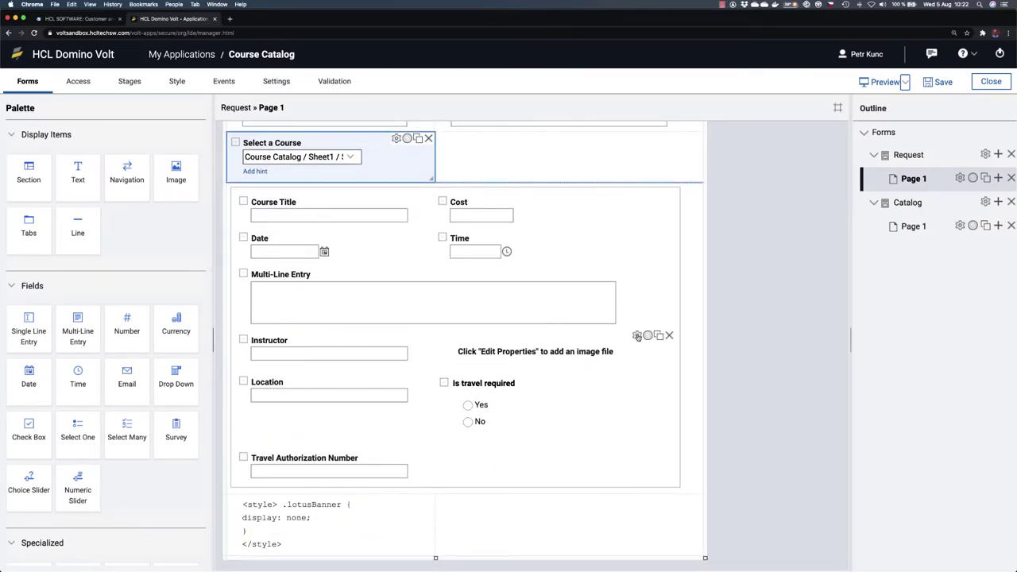
pyautogui.click(636, 336)
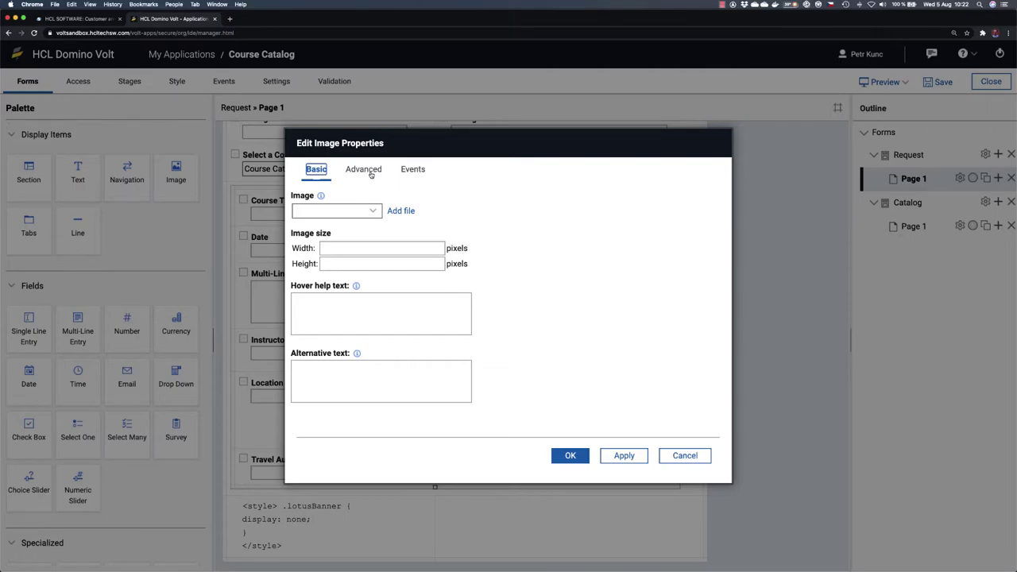
pyautogui.click(338, 267)
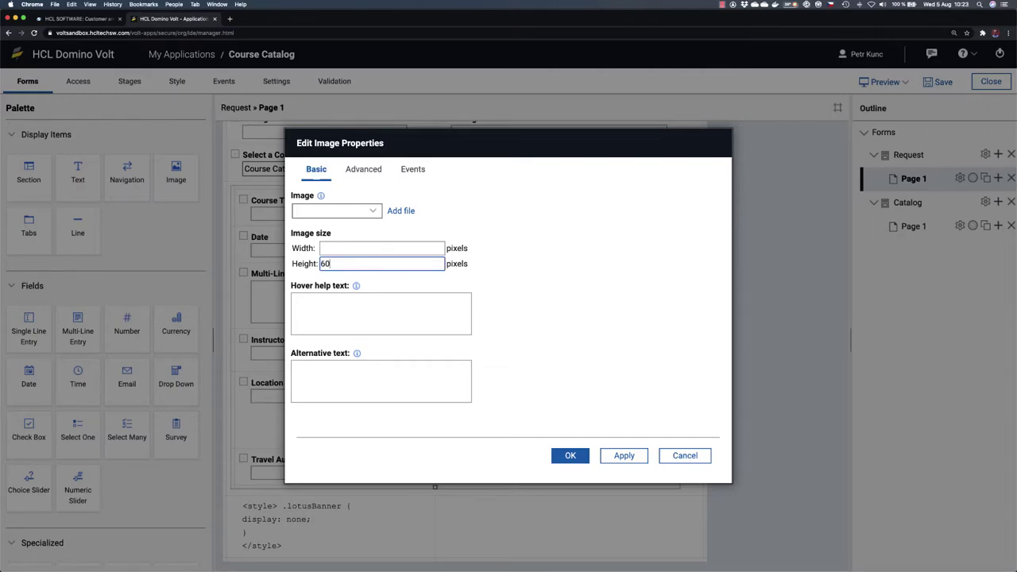
pyautogui.click(568, 456)
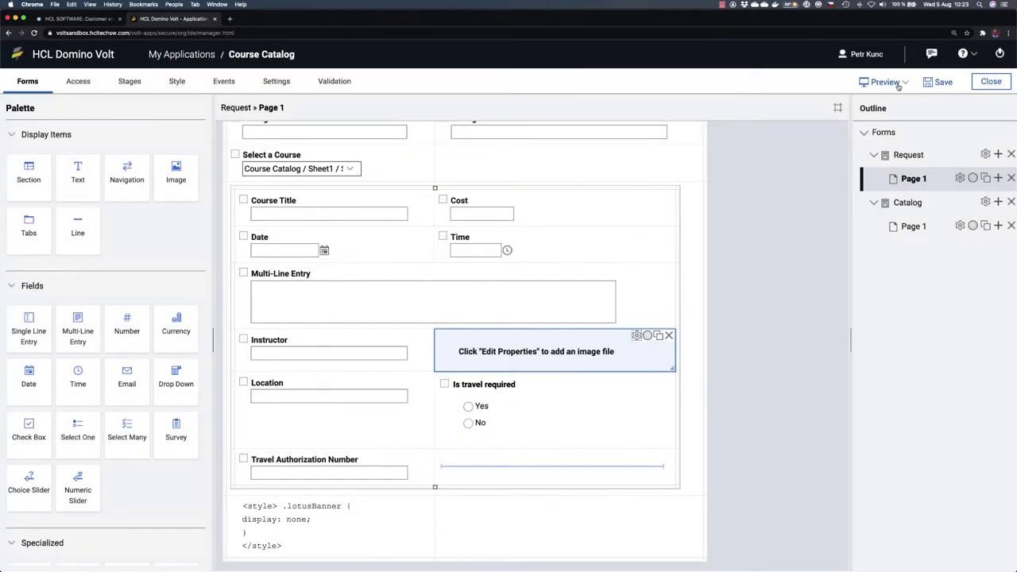
pyautogui.click(938, 82)
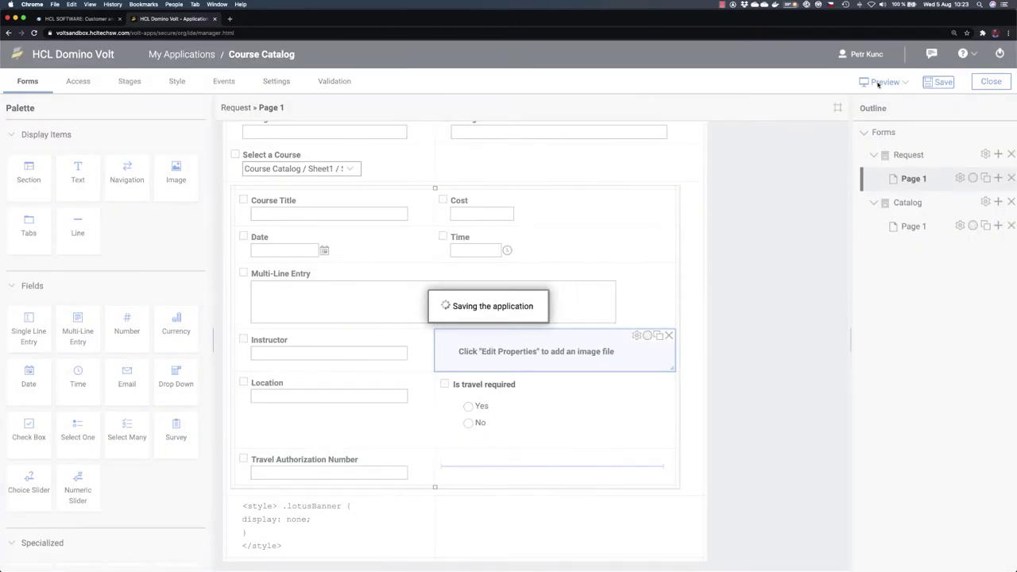
pyautogui.click(877, 82)
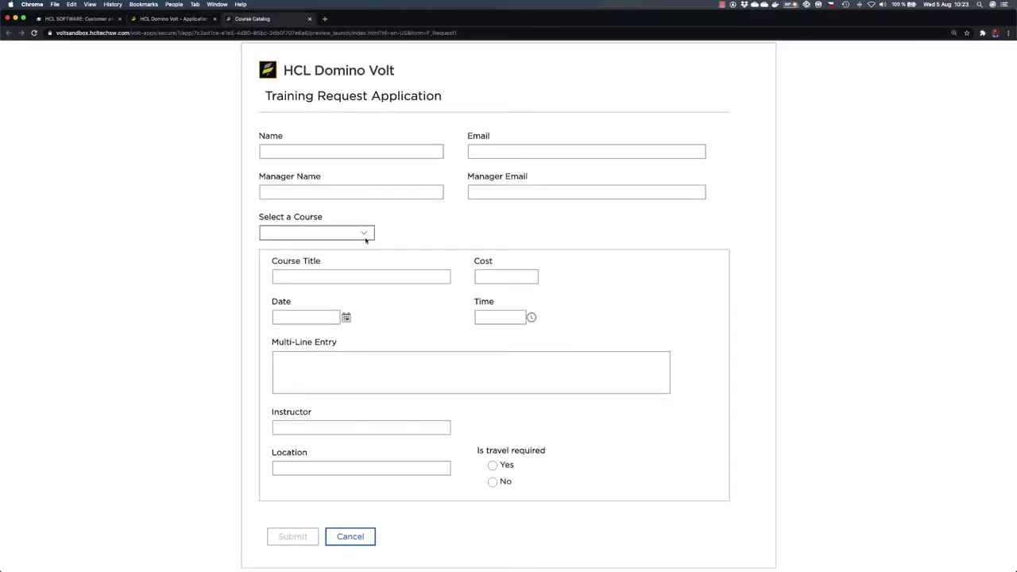
# Step: In the preview, pick Advanced Domino Volt, Leadership, then JavaScript Advanced, and close the preview
pyautogui.click(367, 235)
pyautogui.click(339, 265)
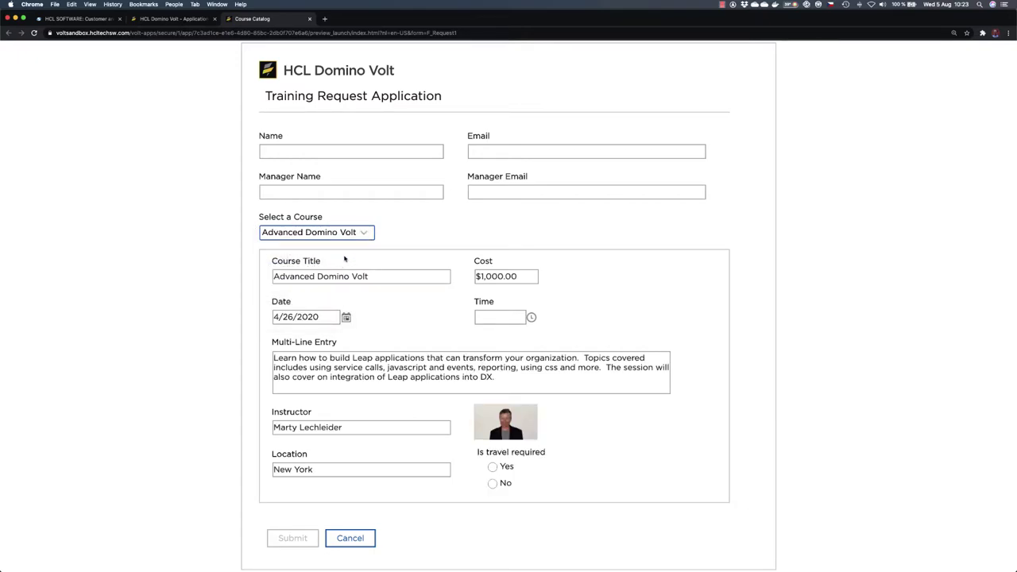
pyautogui.click(362, 233)
pyautogui.click(341, 221)
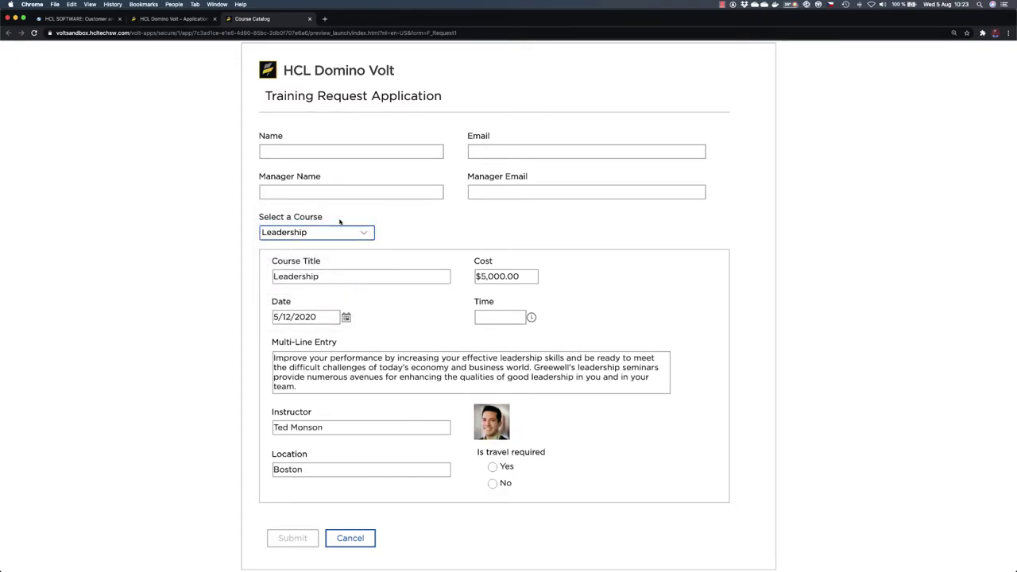
pyautogui.click(365, 234)
pyautogui.click(342, 275)
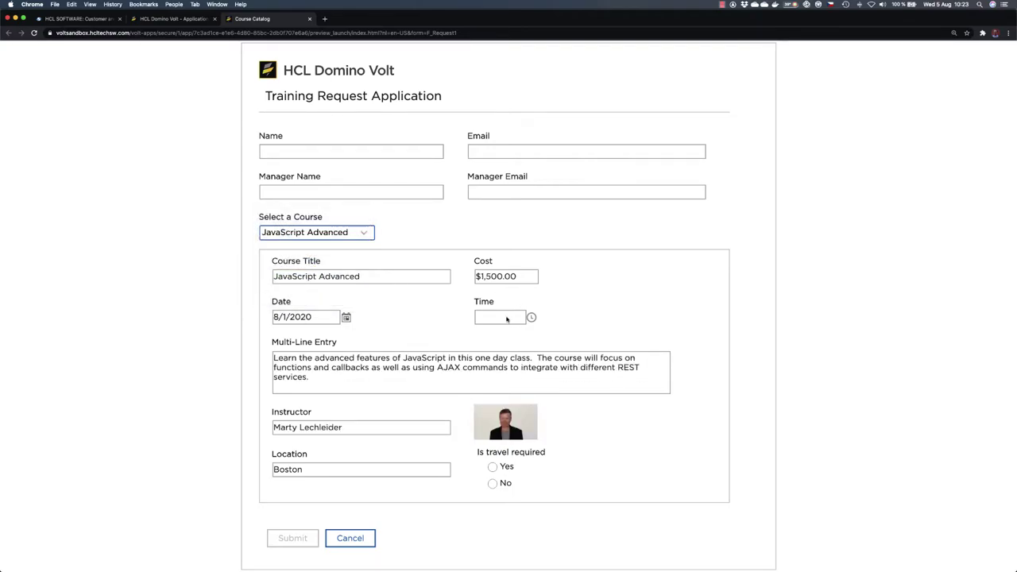
pyautogui.click(309, 19)
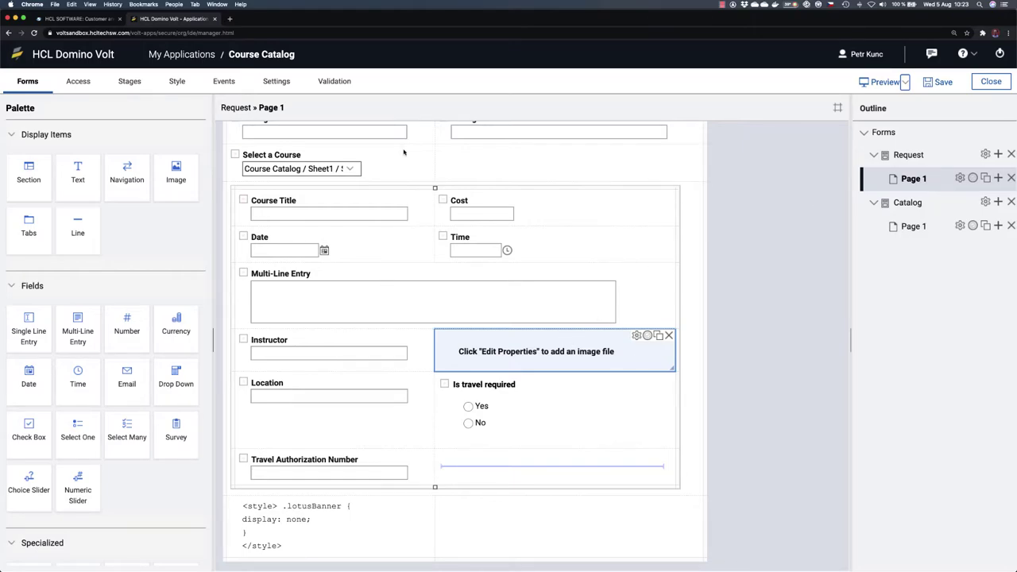
# Step: Reopen the dropdown's onItemChange service configuration and select Time as the output target
pyautogui.click(396, 151)
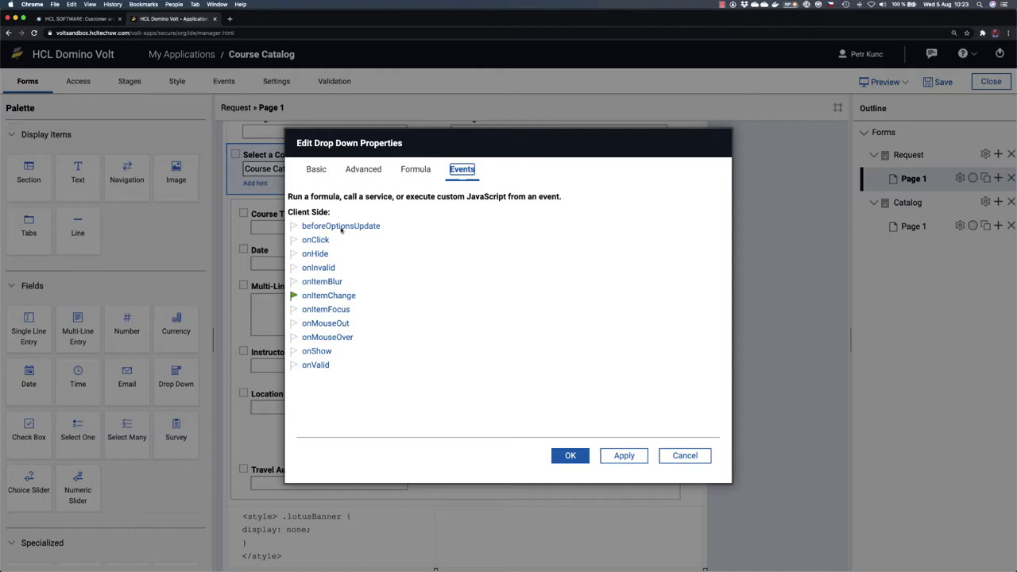
pyautogui.click(337, 295)
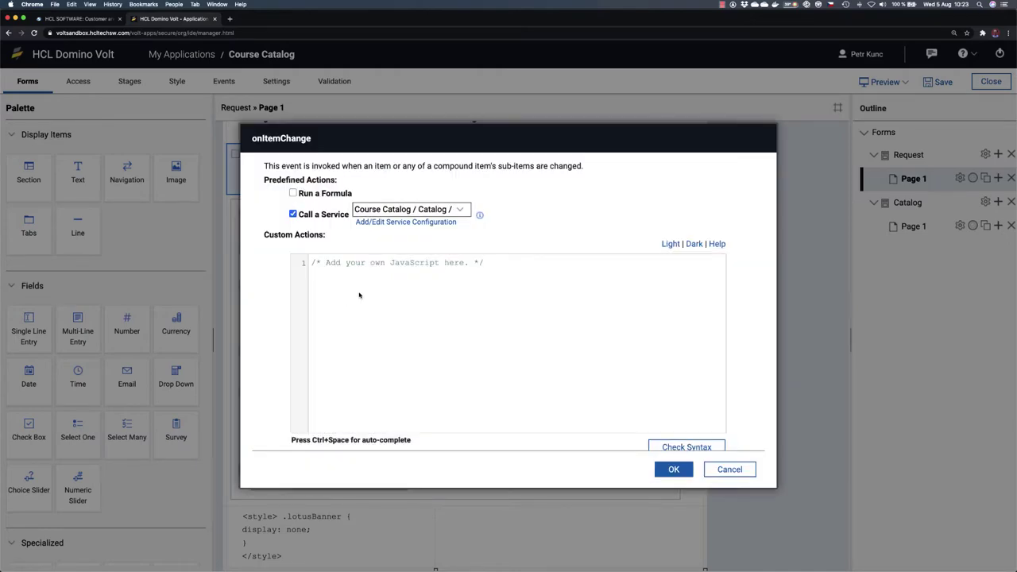
pyautogui.click(442, 223)
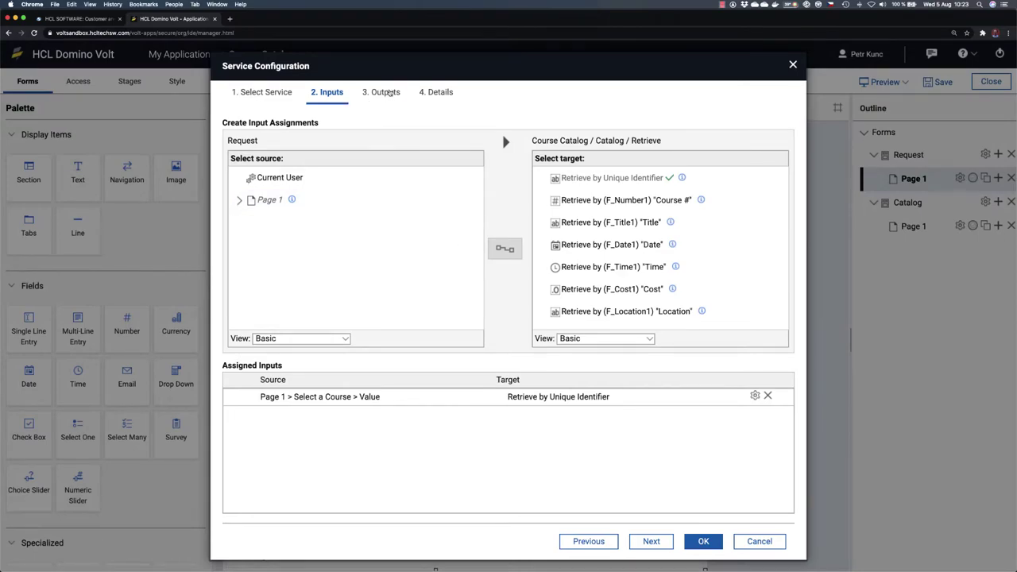
pyautogui.click(385, 93)
pyautogui.scroll(-2, 580, 270)
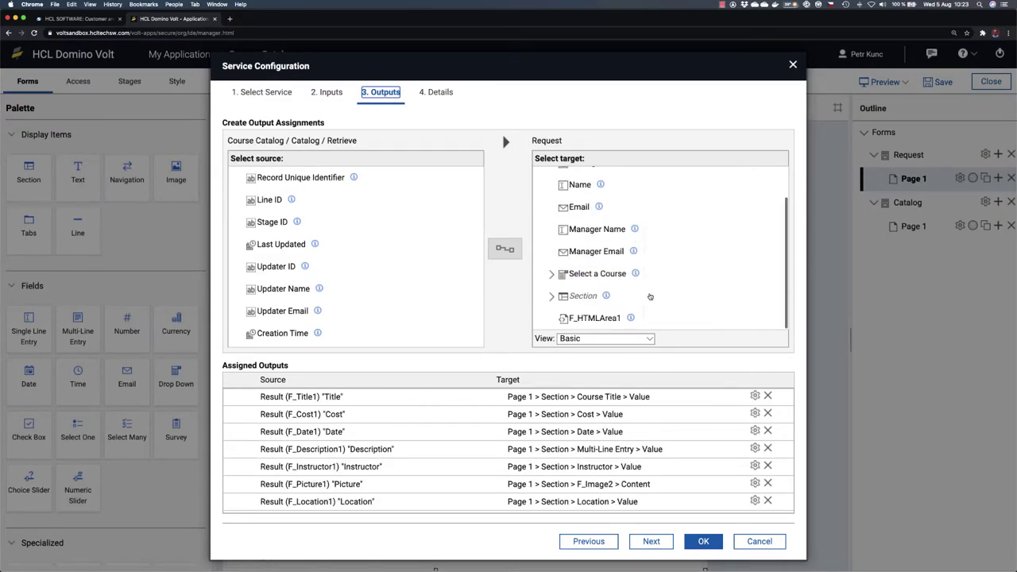
pyautogui.click(550, 296)
pyautogui.scroll(-2, 651, 301)
pyautogui.click(585, 267)
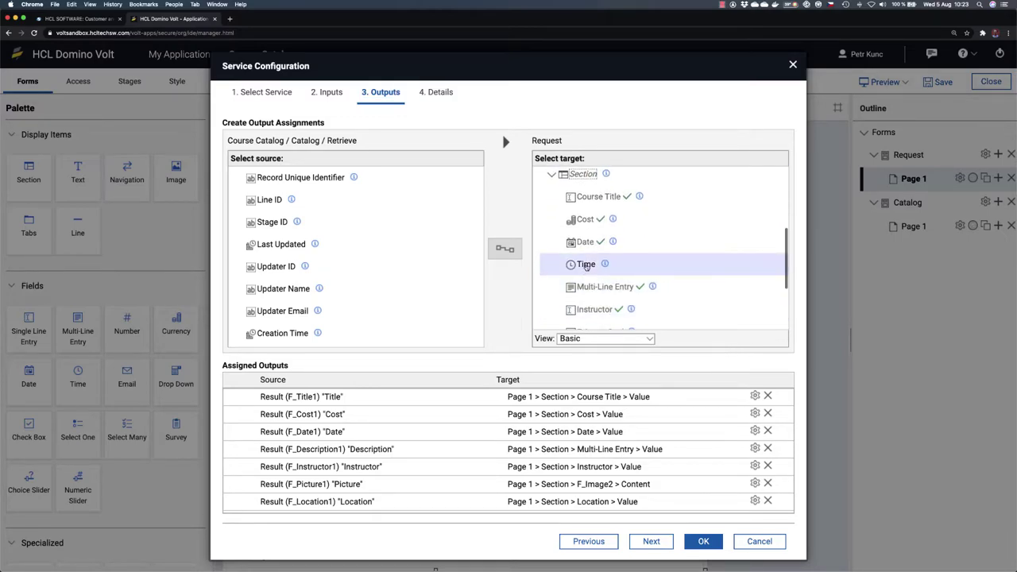
pyautogui.click(586, 267)
# Step: Map the Time result to Time, confirm all dialogs, and preview the form
pyautogui.scroll(-1, 320, 274)
pyautogui.scroll(-1, 320, 274)
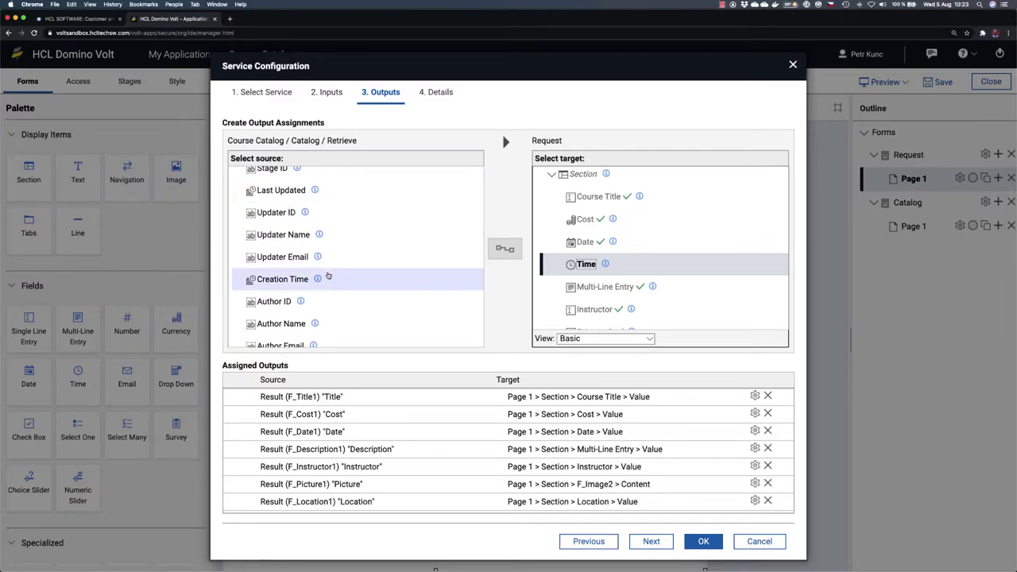
pyautogui.scroll(-2, 322, 274)
pyautogui.click(292, 245)
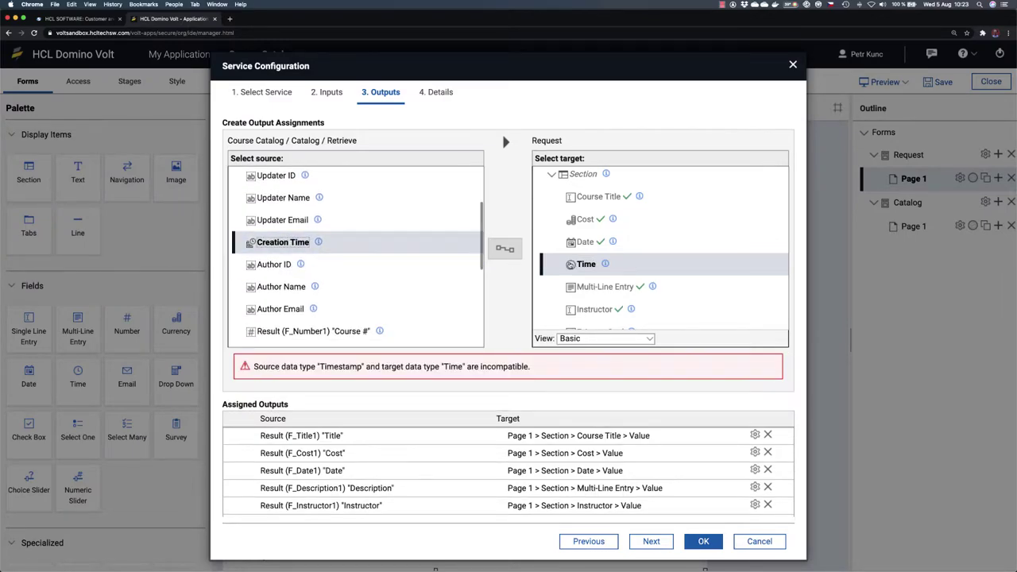
pyautogui.scroll(-5, 362, 282)
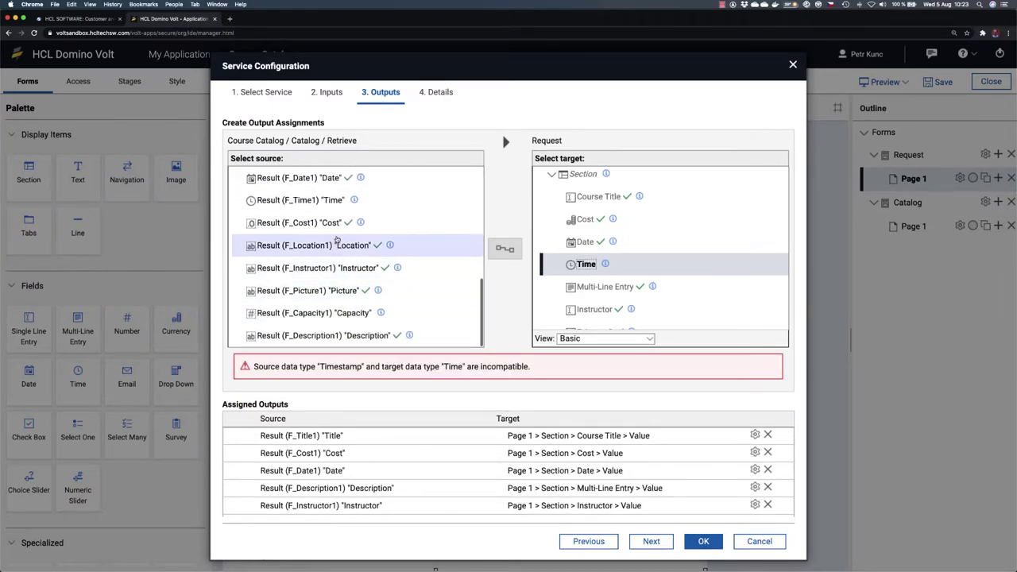
pyautogui.click(302, 200)
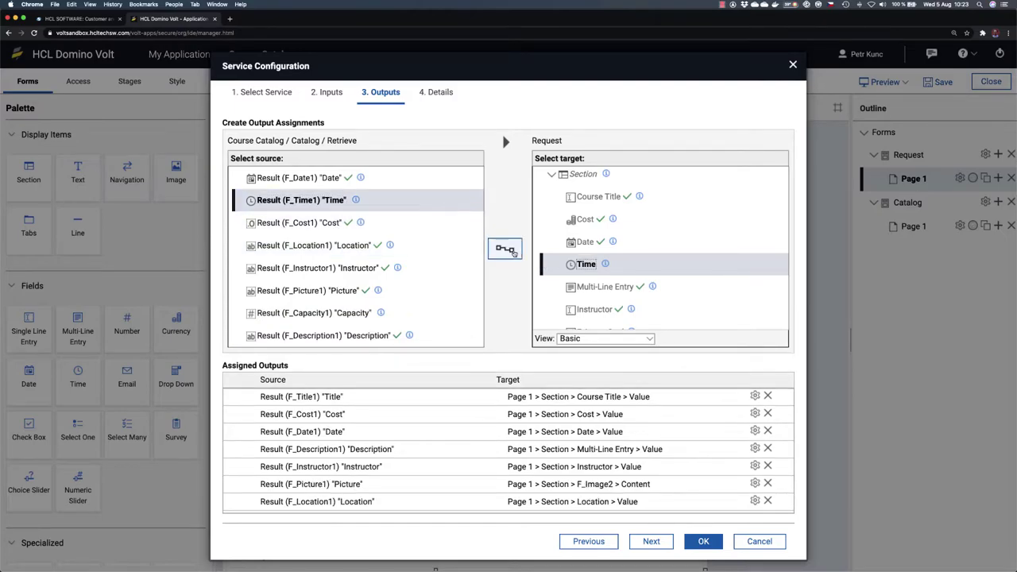
pyautogui.click(504, 249)
pyautogui.click(703, 541)
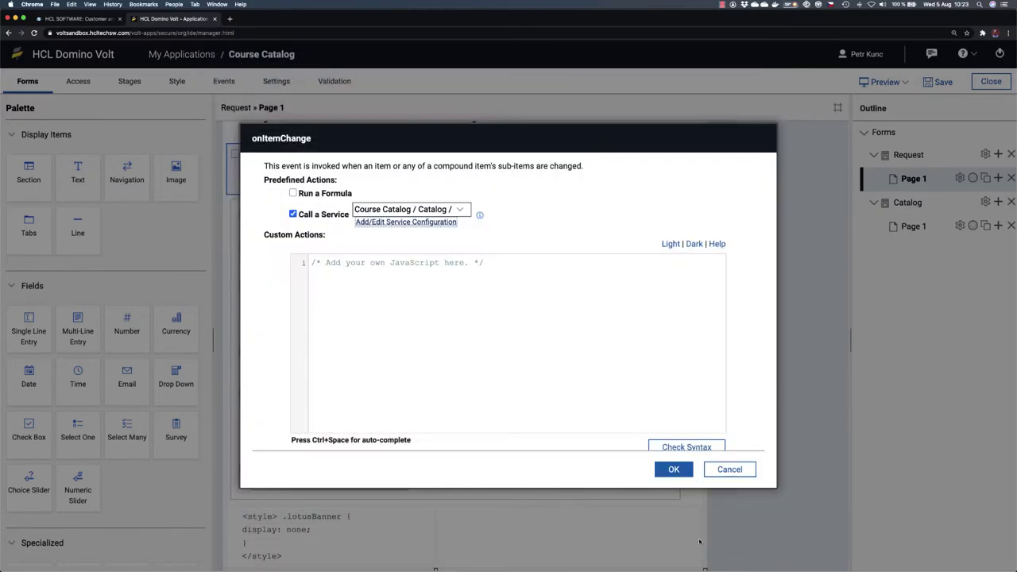
pyautogui.click(677, 471)
pyautogui.click(571, 455)
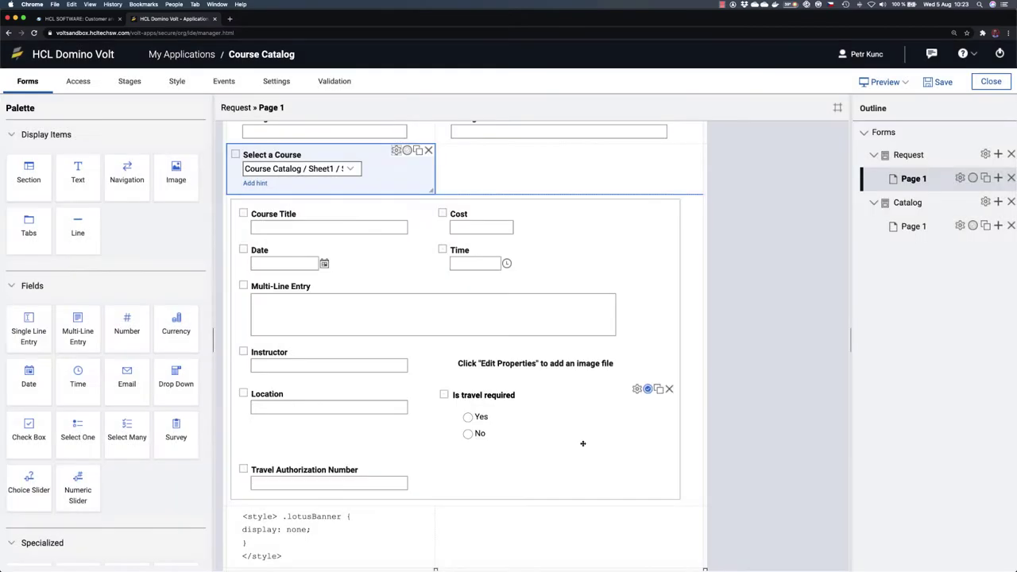
pyautogui.click(884, 82)
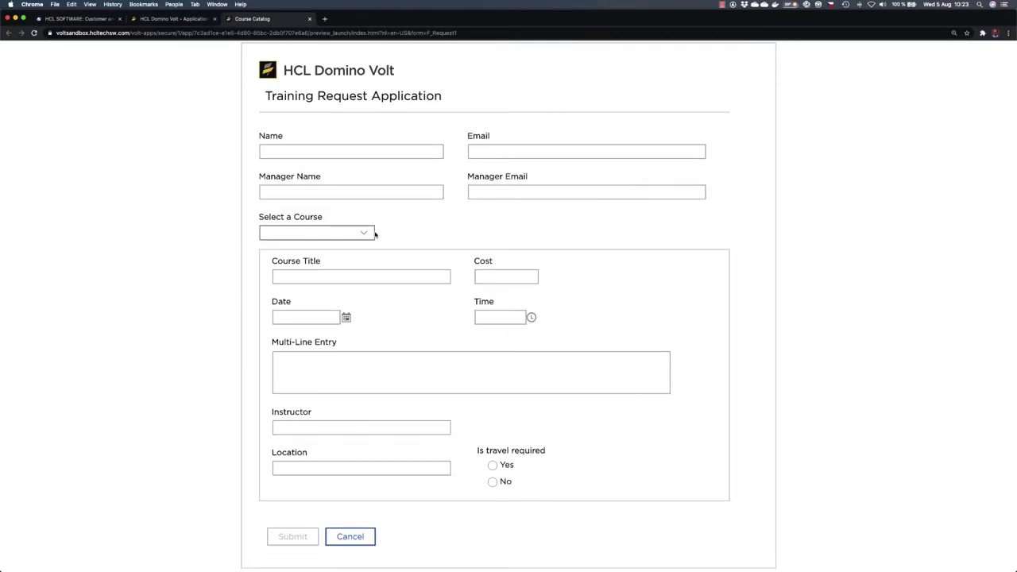
# Step: Choose Leadership, New Hire Orientation and JavaScript Basics in the preview, checking Time fills 9:00 AM
pyautogui.click(373, 233)
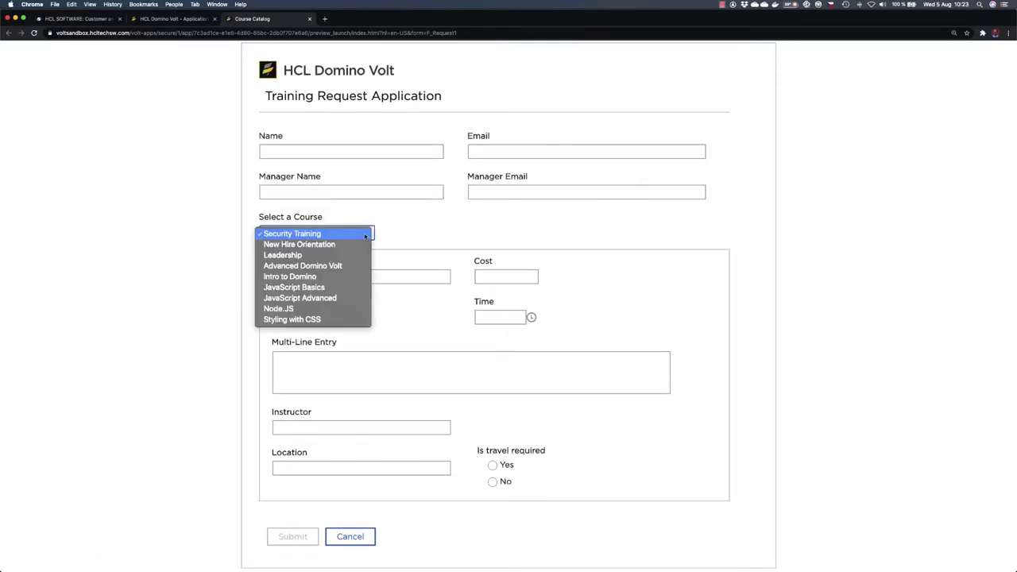
pyautogui.click(347, 256)
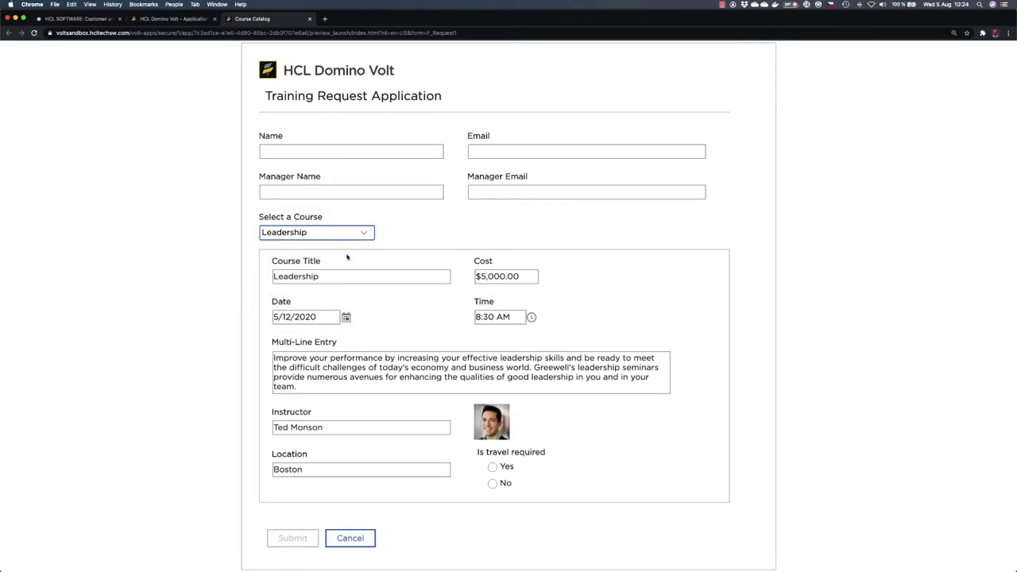
pyautogui.press('space')
pyautogui.press('Up')
pyautogui.press('Return')
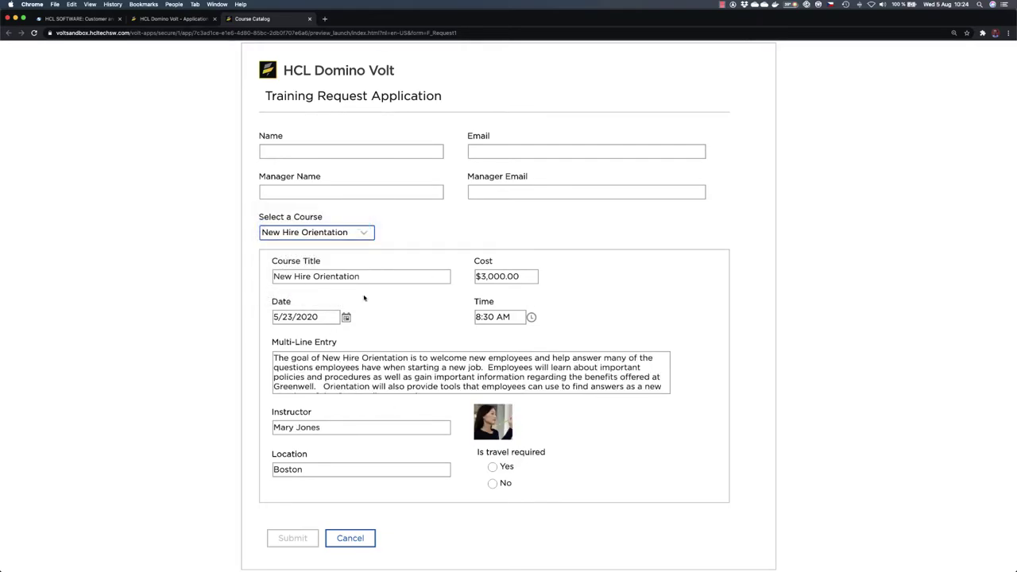
pyautogui.click(362, 232)
pyautogui.click(350, 276)
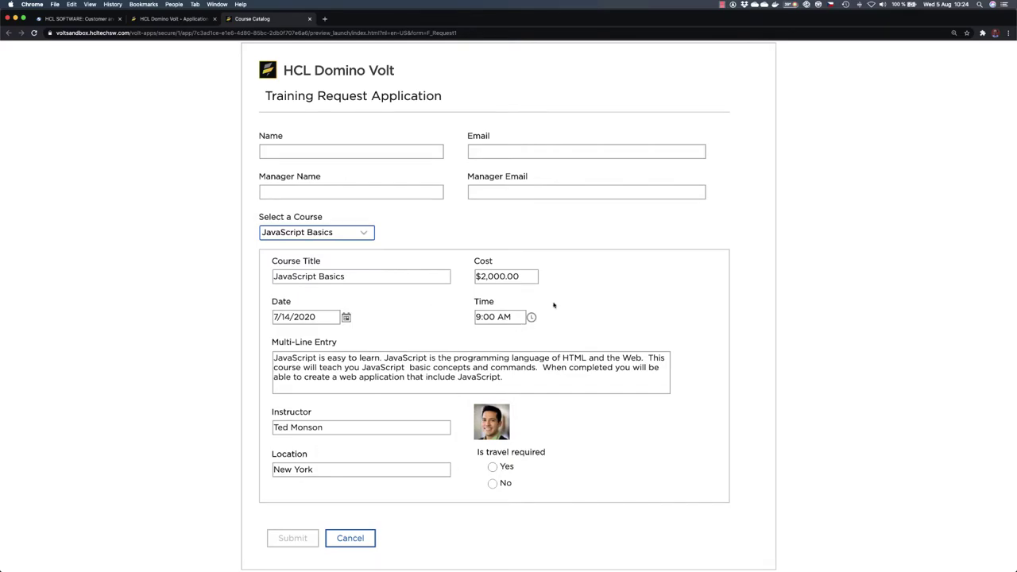
# Step: Save the Training Request application with the new Time mapping and relaunch its preview
pyautogui.click(309, 18)
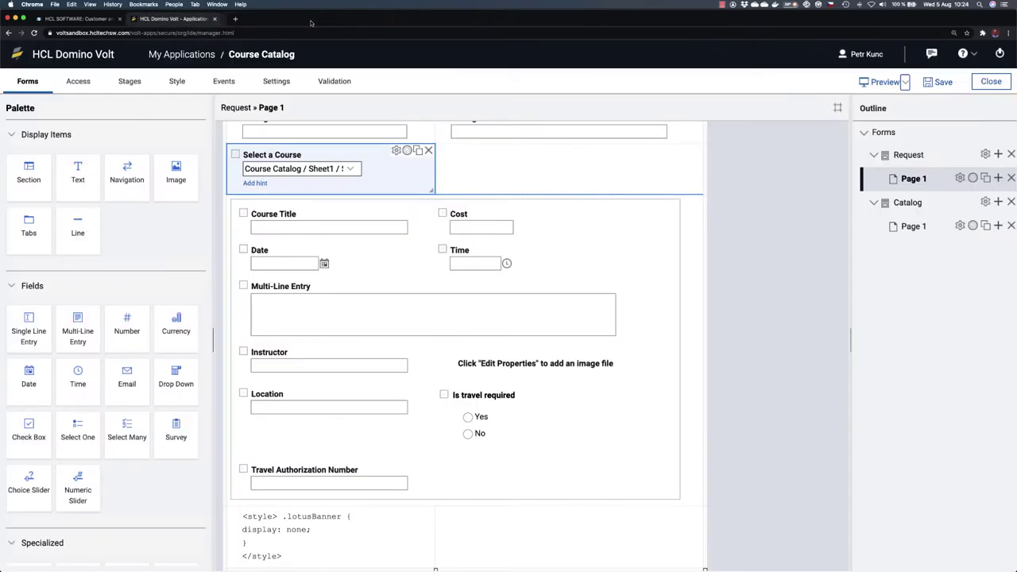
pyautogui.click(943, 82)
pyautogui.scroll(3, 667, 278)
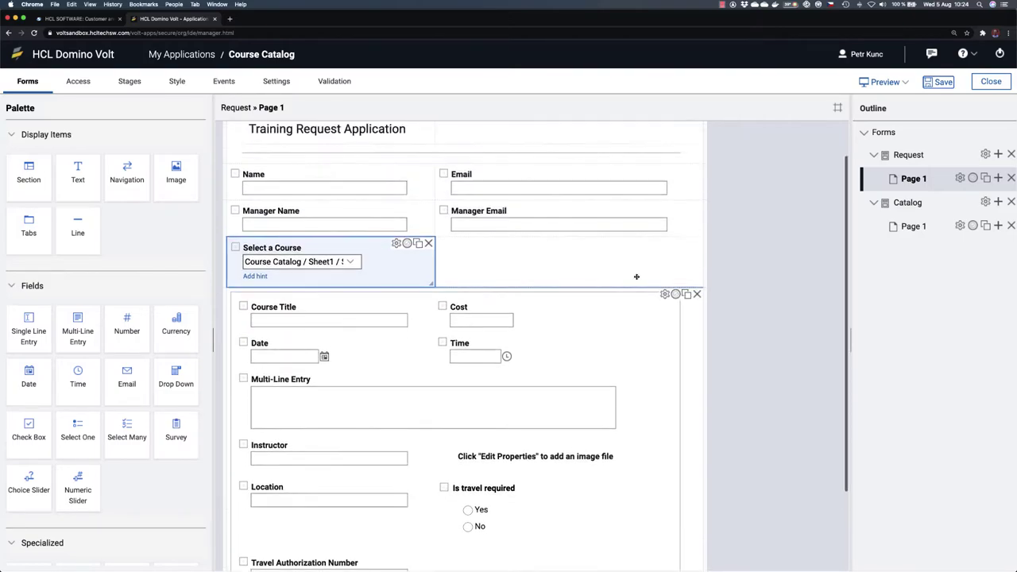
pyautogui.scroll(-3, 635, 278)
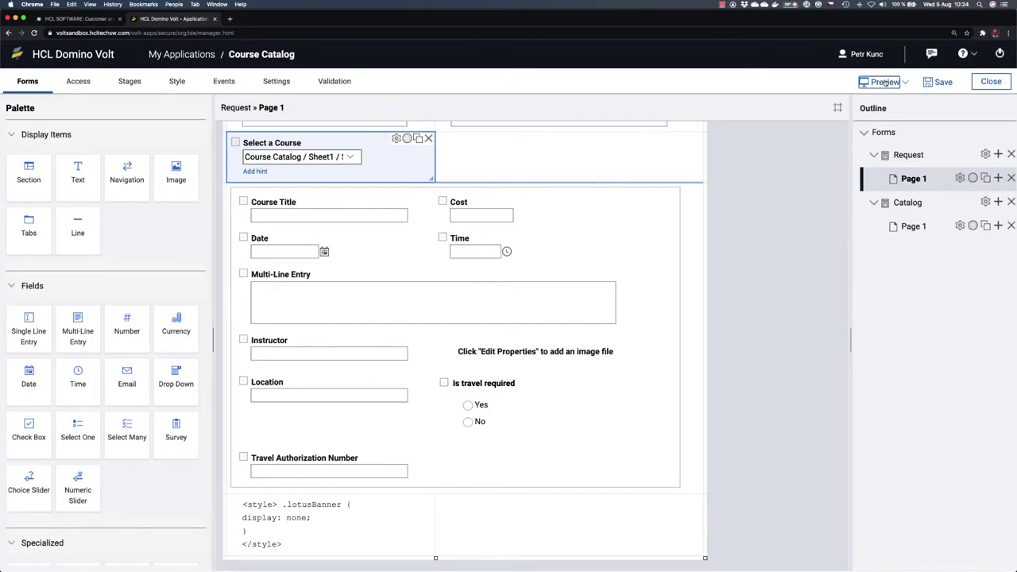
pyautogui.click(885, 81)
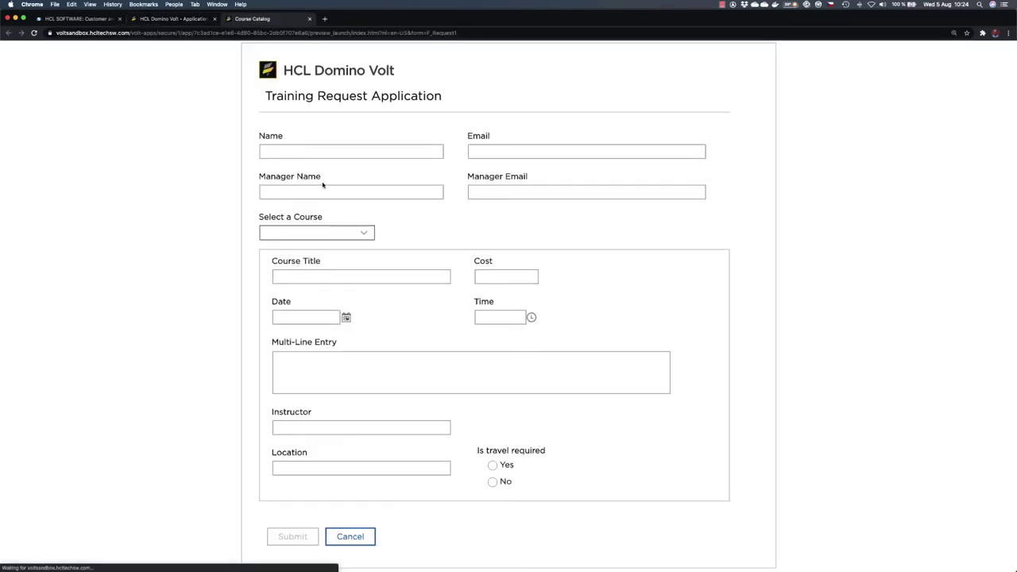
# Step: Fill in the requester's name, pick the Leadership course to populate its details, then exit the preview
pyautogui.click(324, 155)
pyautogui.write('Petr')
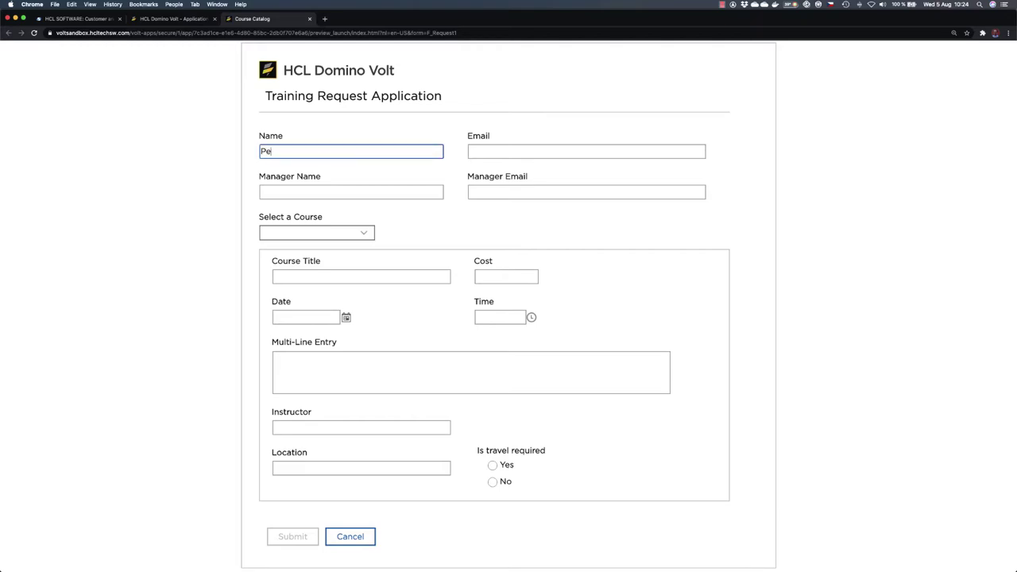
pyautogui.click(367, 235)
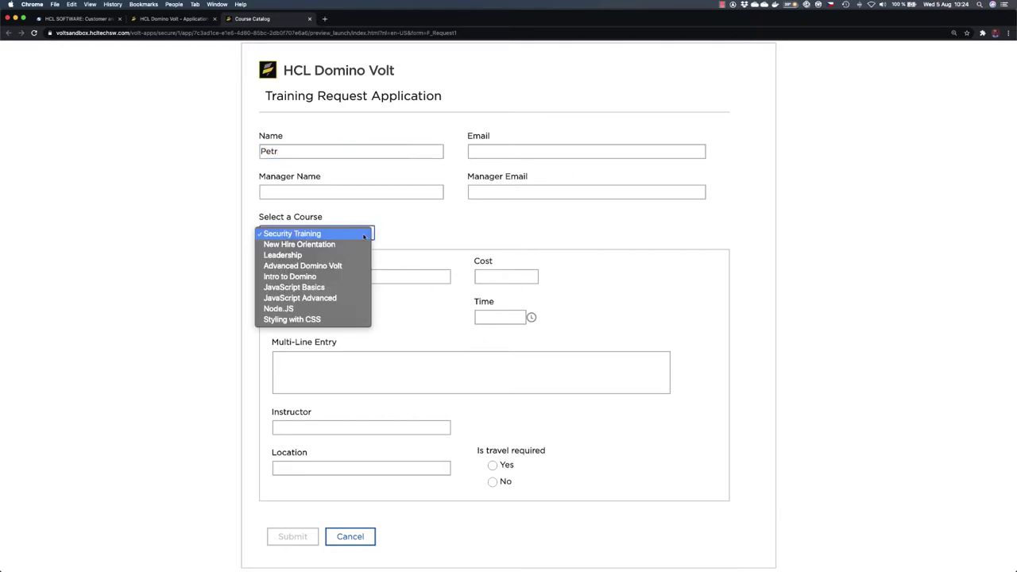
pyautogui.click(308, 256)
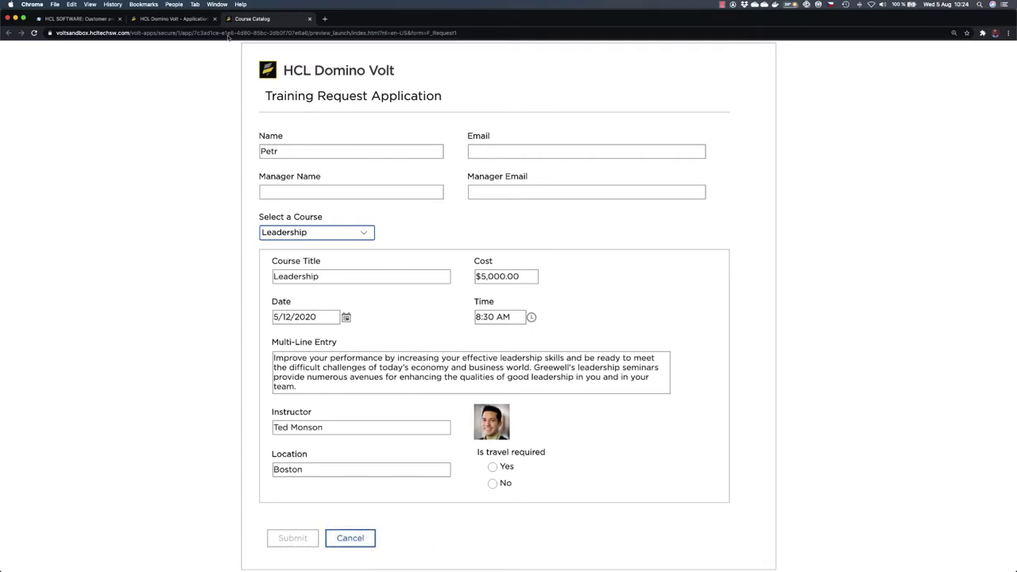
pyautogui.click(308, 19)
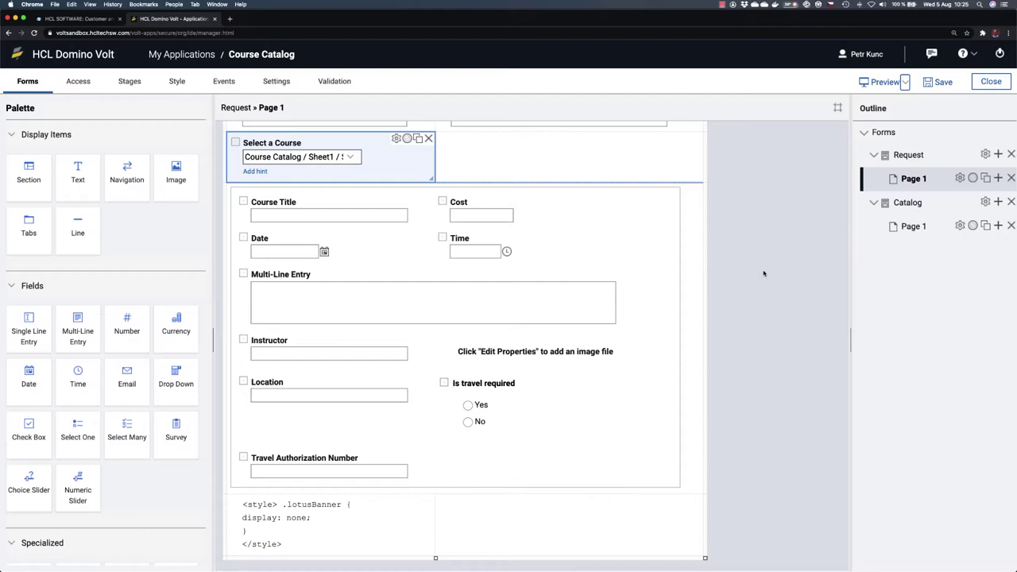
pyautogui.click(884, 81)
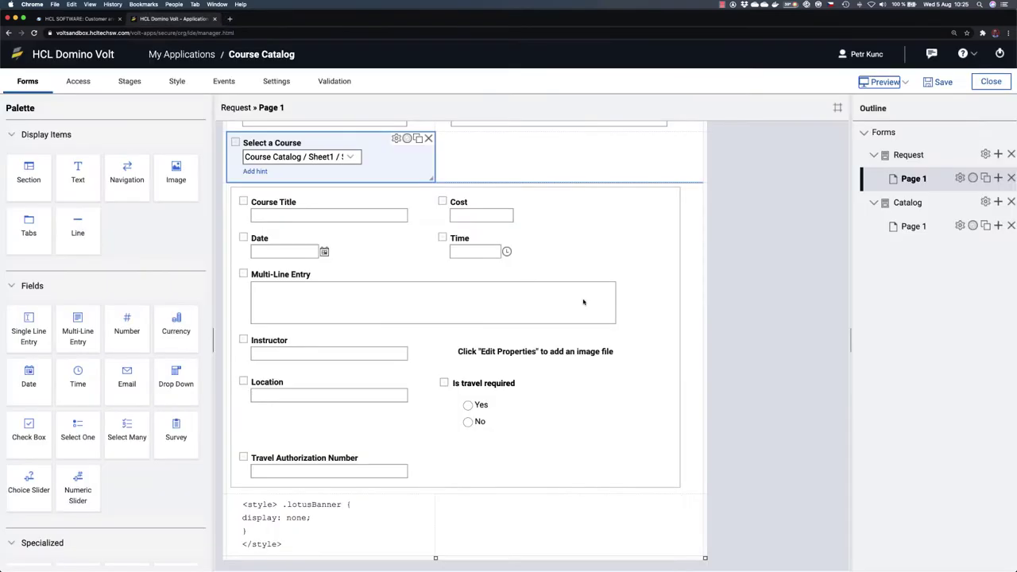
pyautogui.click(309, 18)
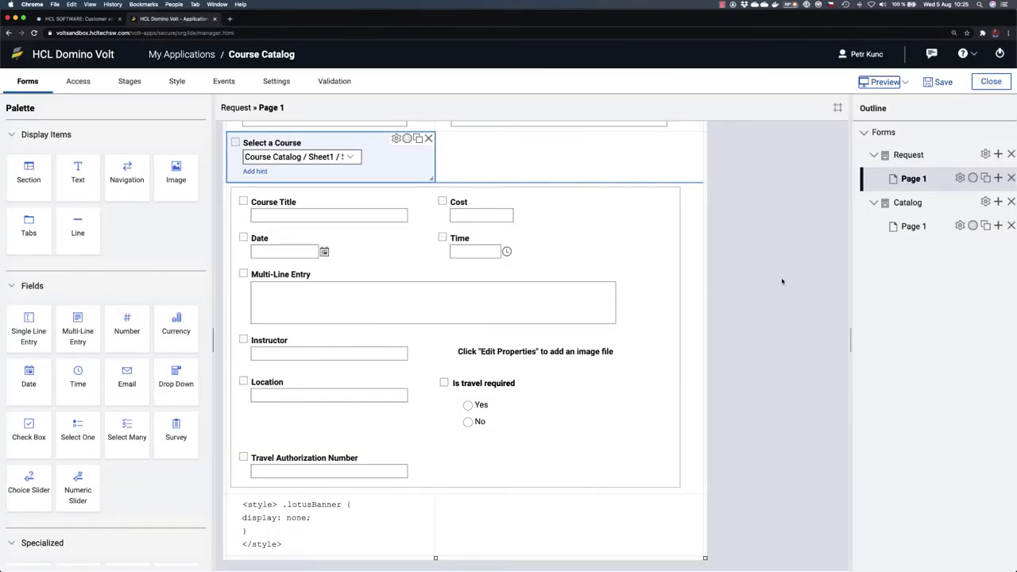
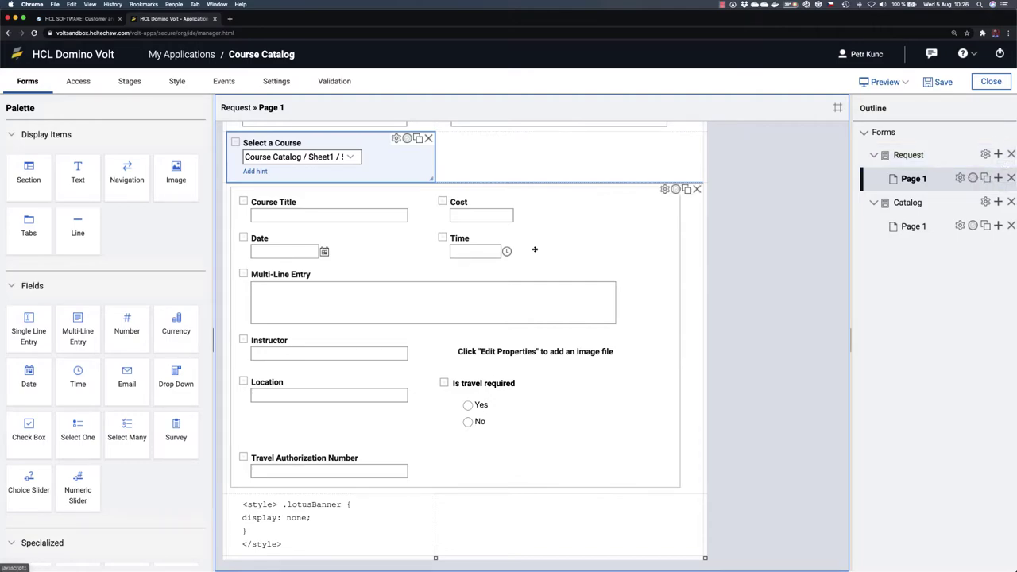
# Step: Create a second Request page named Manager Summary, chosen from the 'Man' suggestions
pyautogui.click(998, 178)
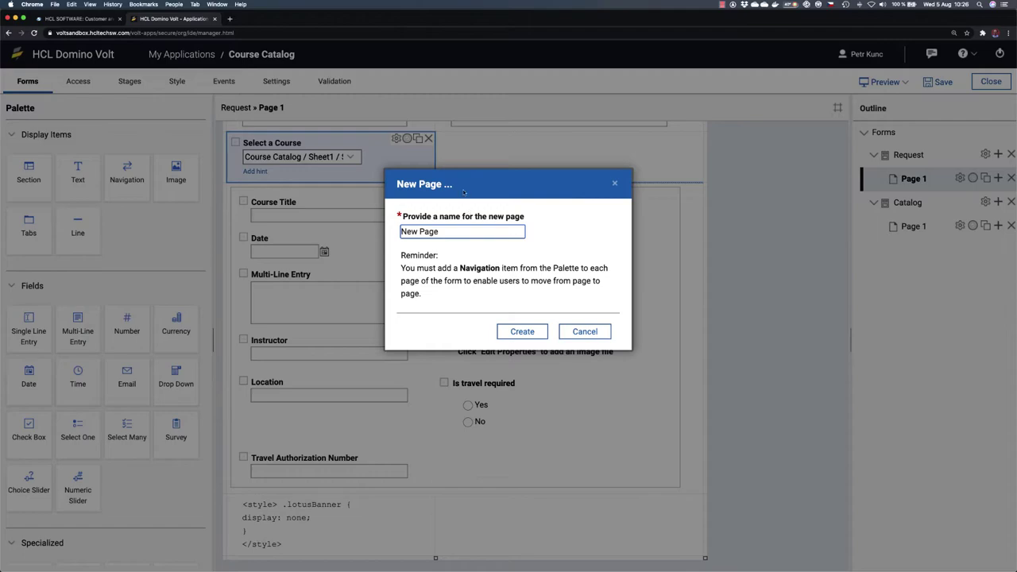
pyautogui.moveTo(521, 231); pyautogui.dragTo(385, 232)
pyautogui.write('Manager Summary')
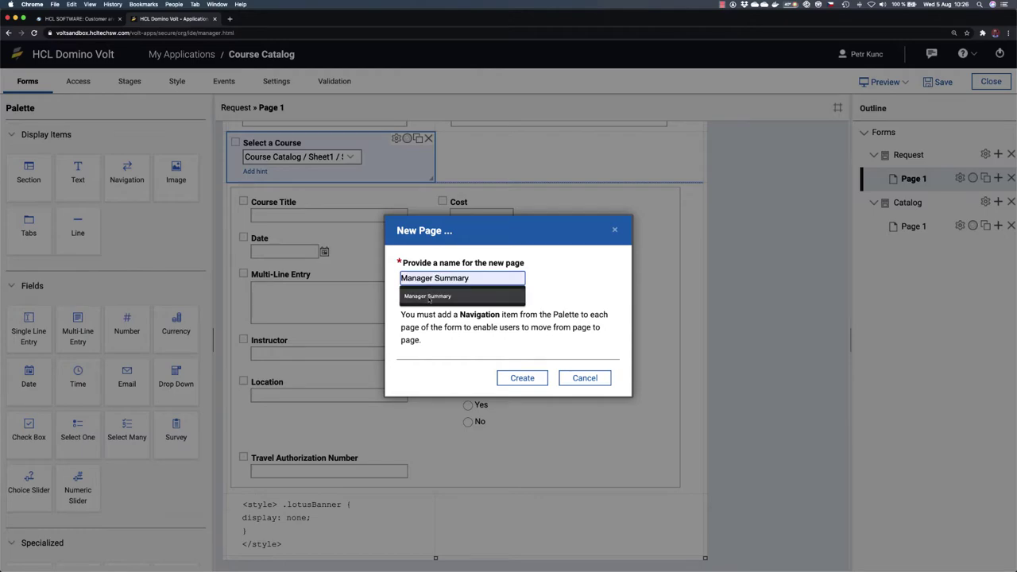
pyautogui.click(429, 296)
pyautogui.click(522, 378)
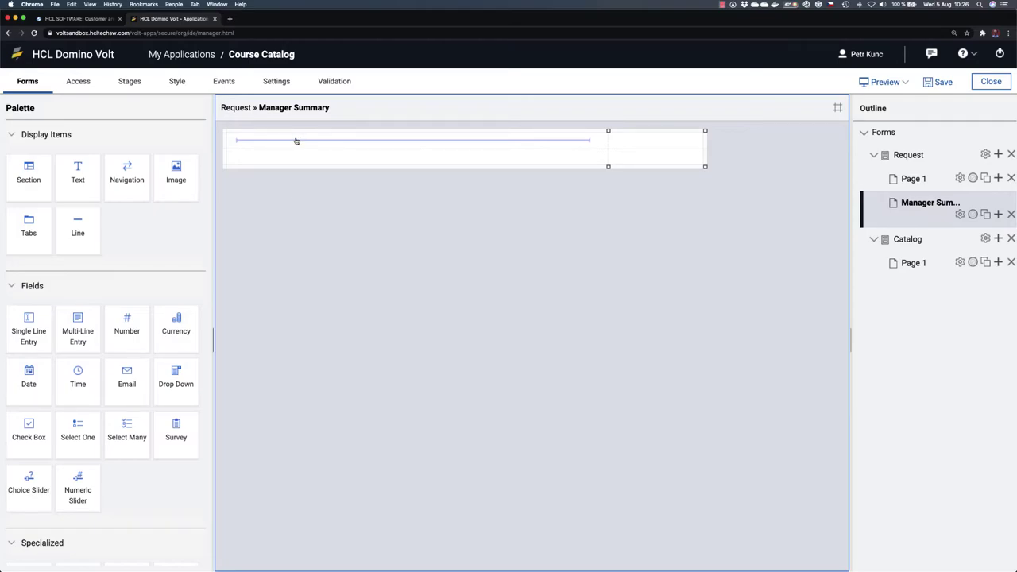
# Step: Place the HCL_Domino_Volt.svg logo image at the top of Manager Summary with height 30
pyautogui.doubleClick(913, 180)
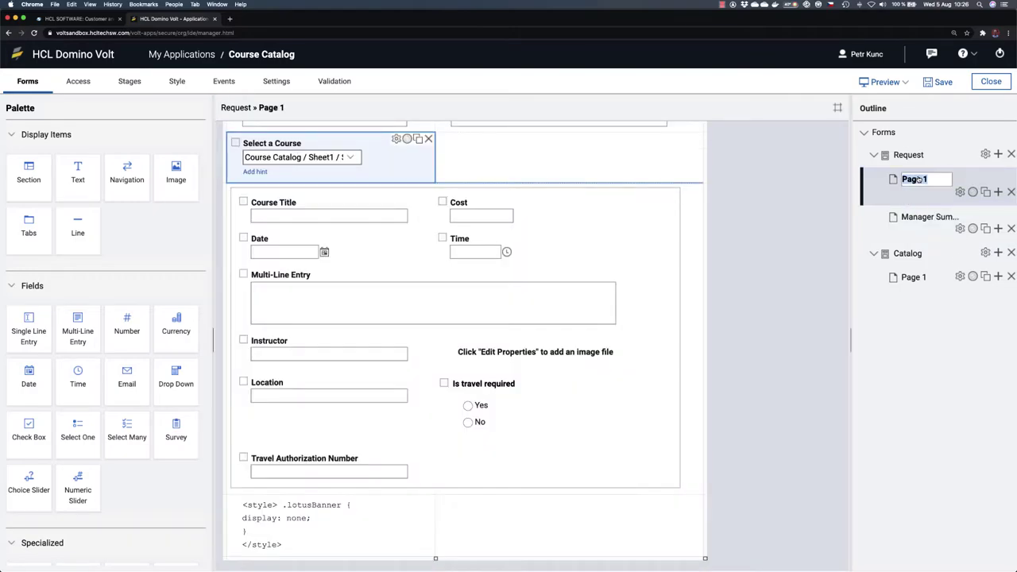
pyautogui.click(925, 220)
pyautogui.click(925, 219)
pyautogui.moveTo(175, 173); pyautogui.dragTo(271, 149)
pyautogui.click(377, 211)
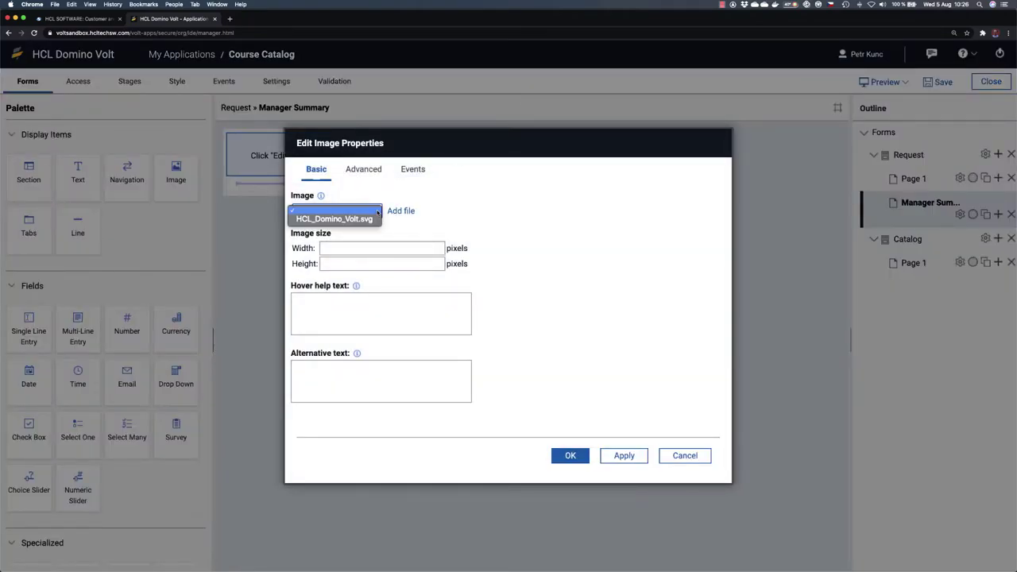
pyautogui.click(361, 219)
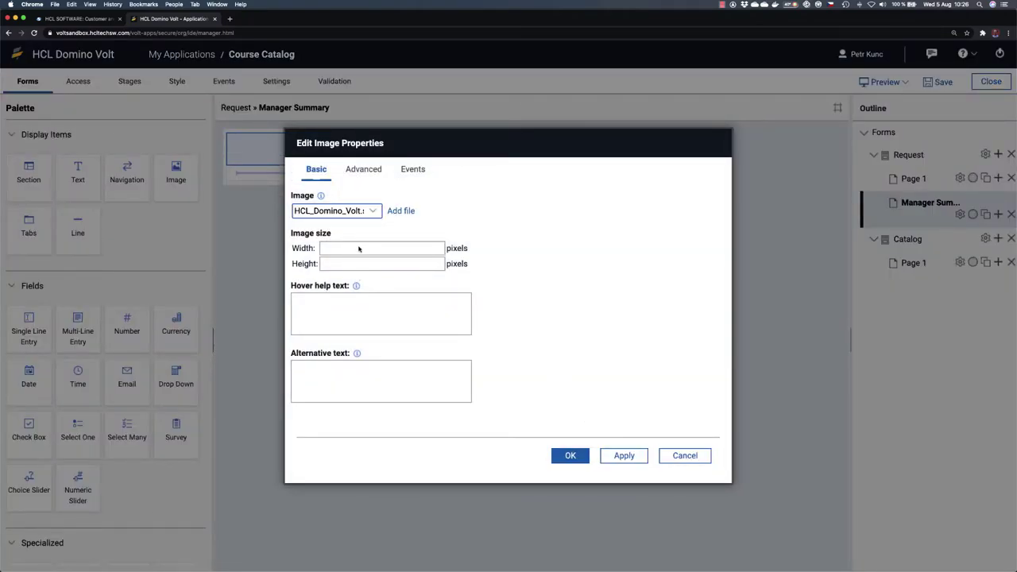
pyautogui.click(342, 265)
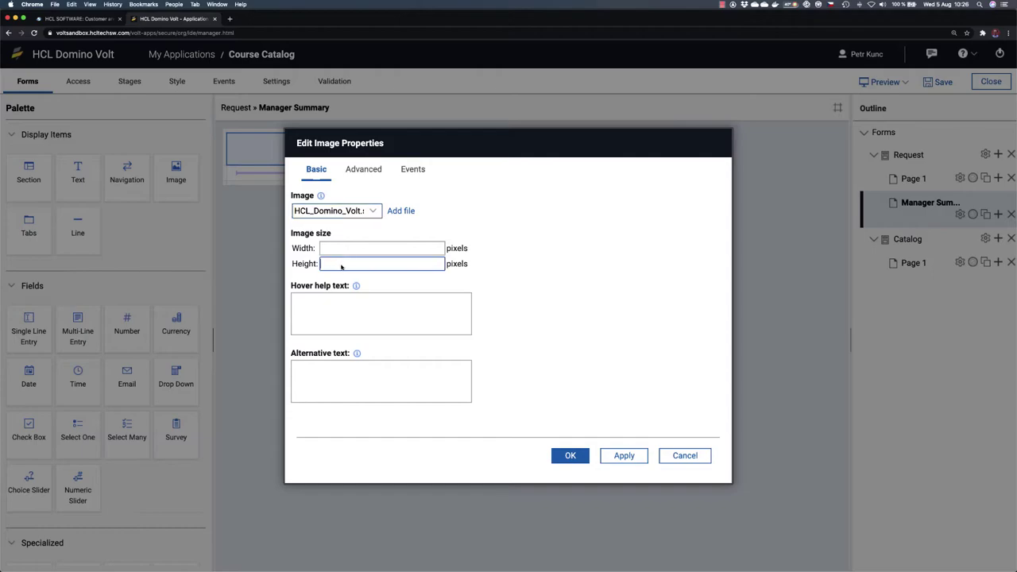
pyautogui.write('30')
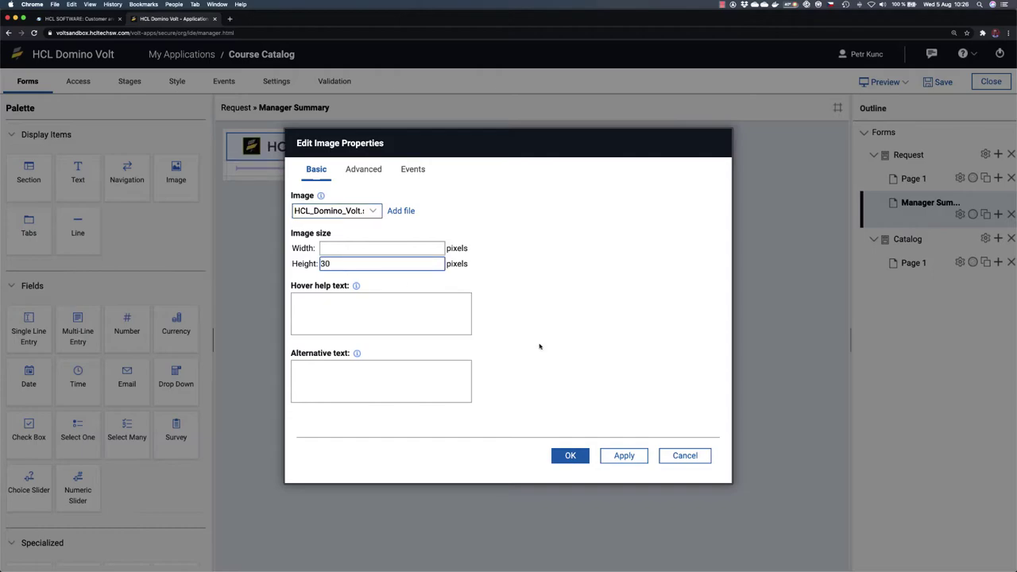
pyautogui.click(570, 455)
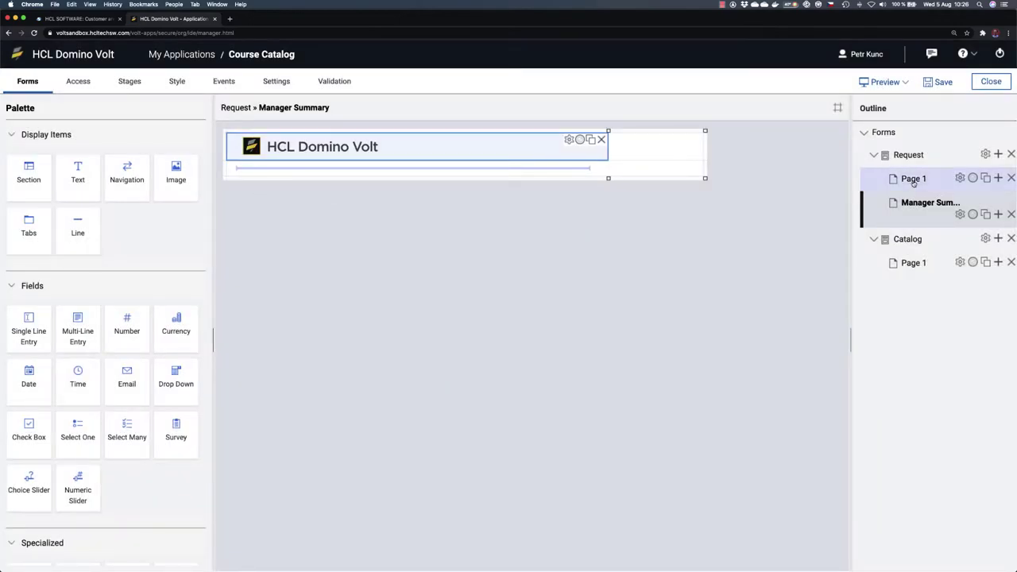
# Step: Add a Heading 1 text block reading 'Training Request Application' below the logo
pyautogui.doubleClick(913, 179)
pyautogui.click(333, 176)
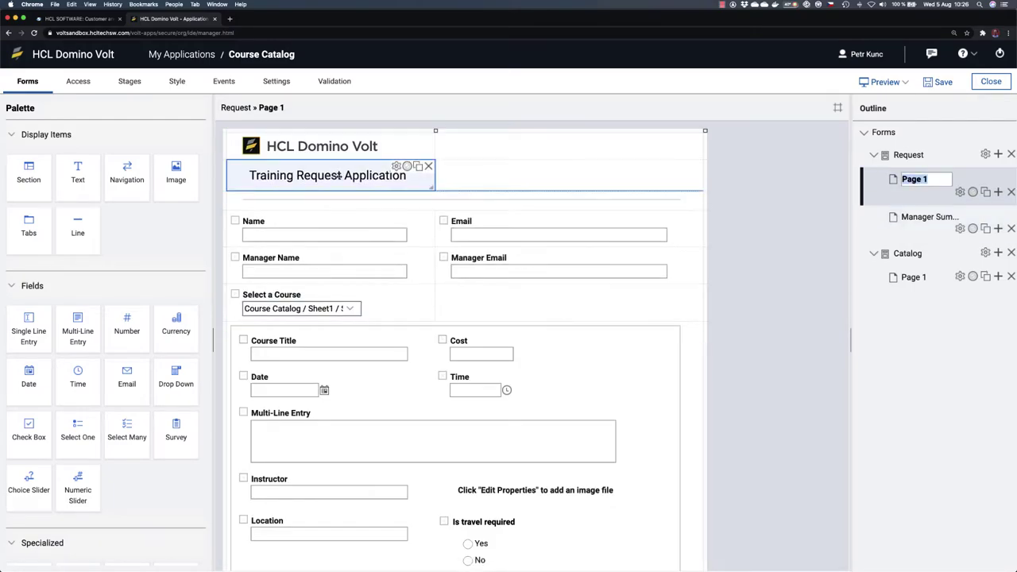
pyautogui.click(396, 166)
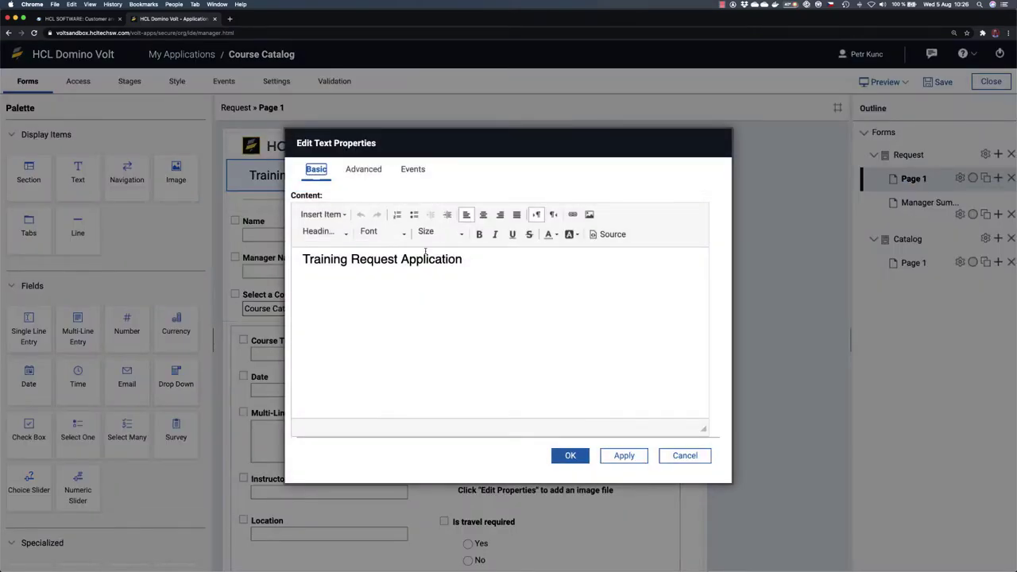
pyautogui.click(685, 456)
pyautogui.click(926, 203)
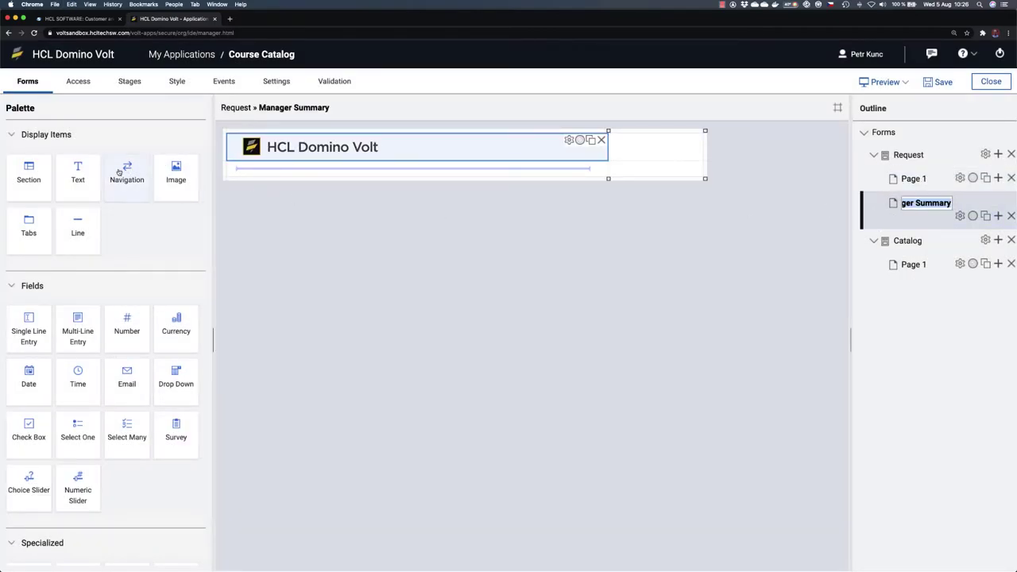
pyautogui.moveTo(74, 174); pyautogui.dragTo(289, 179)
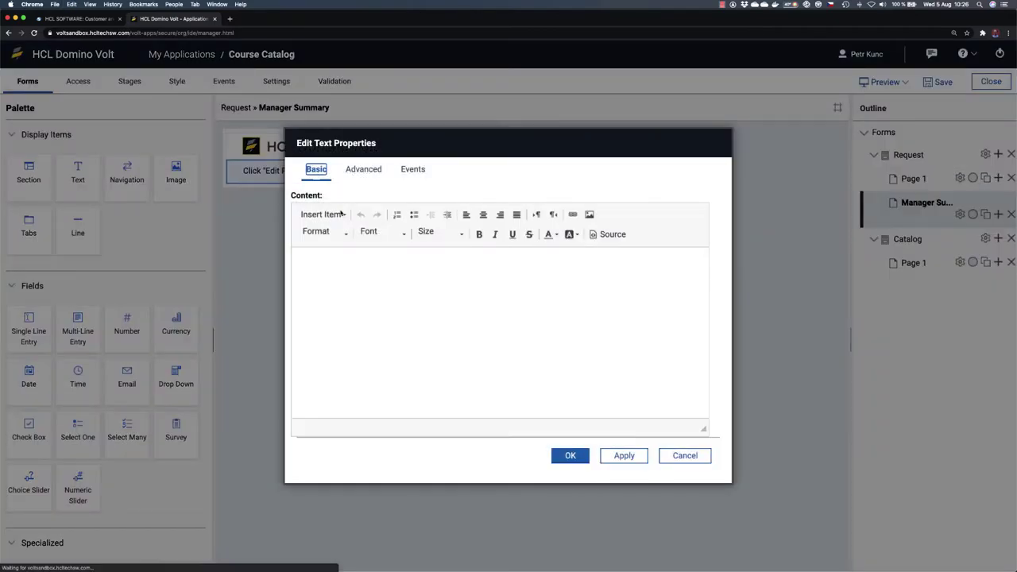
pyautogui.click(330, 254)
pyautogui.write('Training Request Application')
pyautogui.click(322, 231)
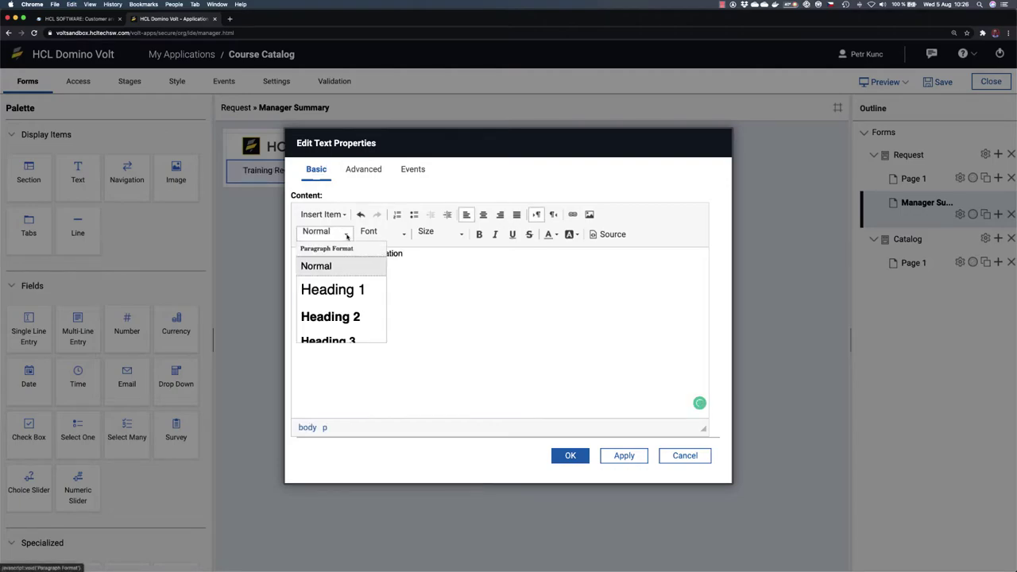
pyautogui.click(338, 291)
pyautogui.click(572, 455)
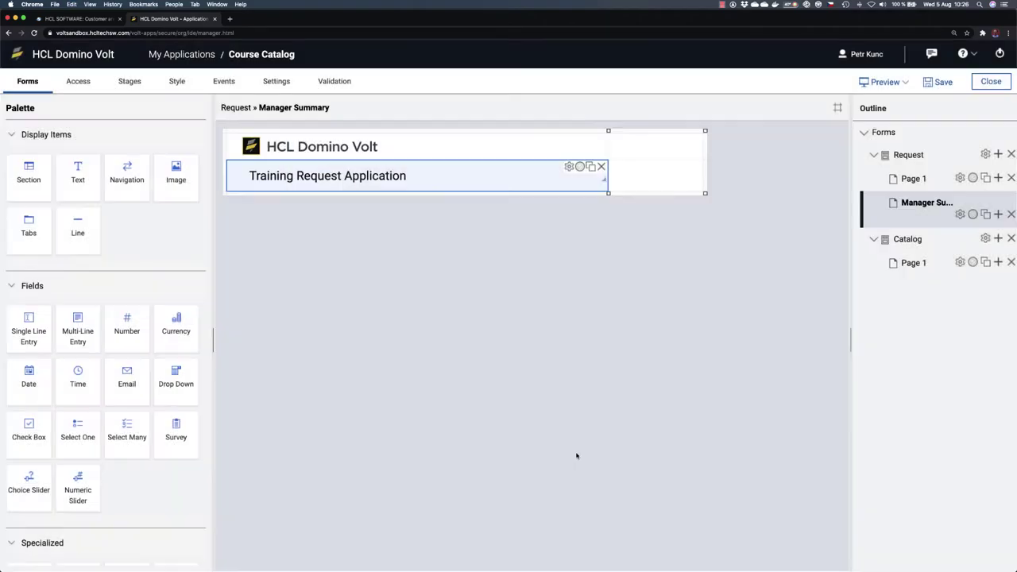
# Step: Narrow the heading's column and stretch the divider line across the full row
pyautogui.moveTo(607, 130); pyautogui.dragTo(435, 130)
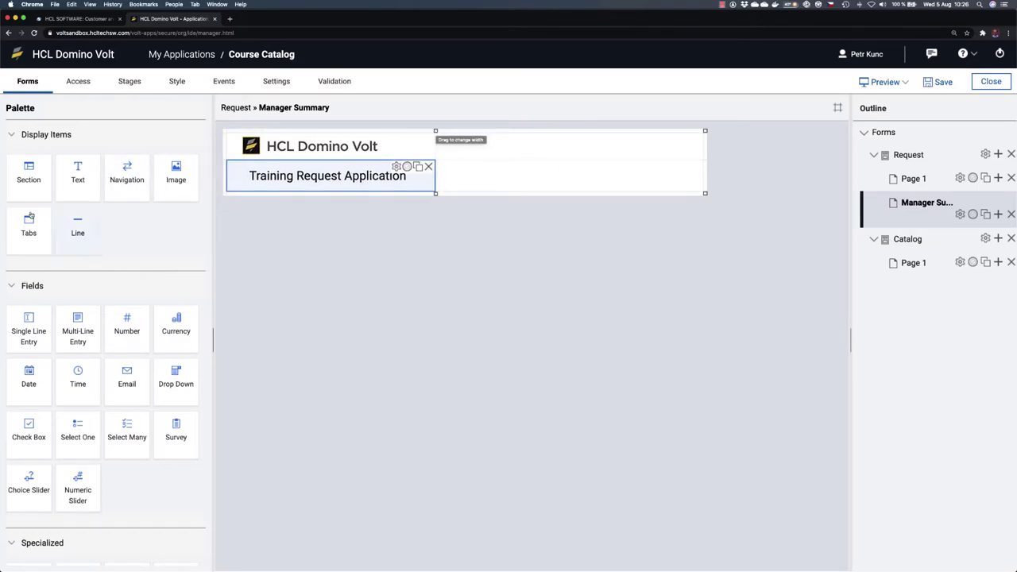
pyautogui.moveTo(77, 227); pyautogui.dragTo(302, 194)
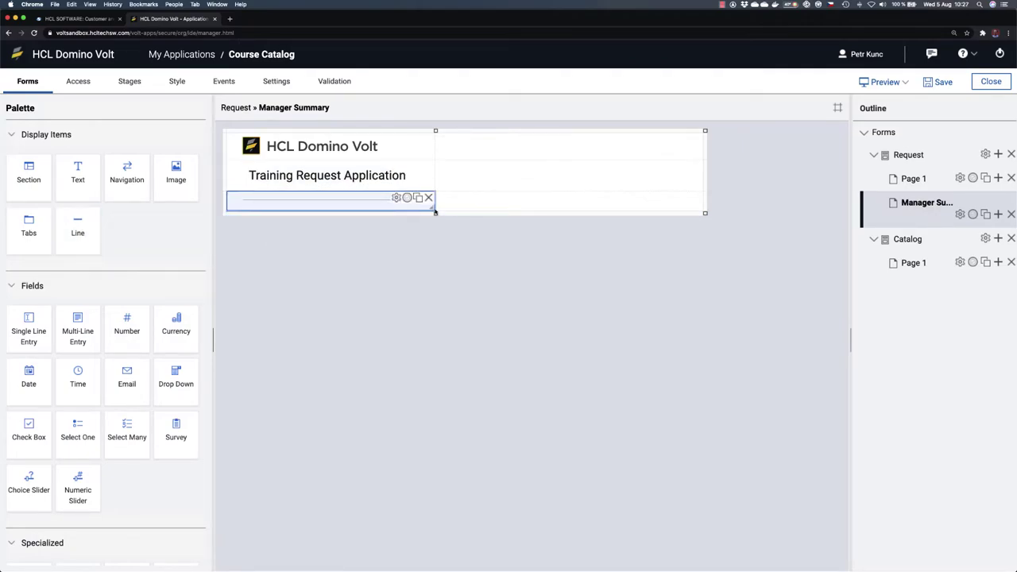
pyautogui.moveTo(433, 210); pyautogui.dragTo(595, 211)
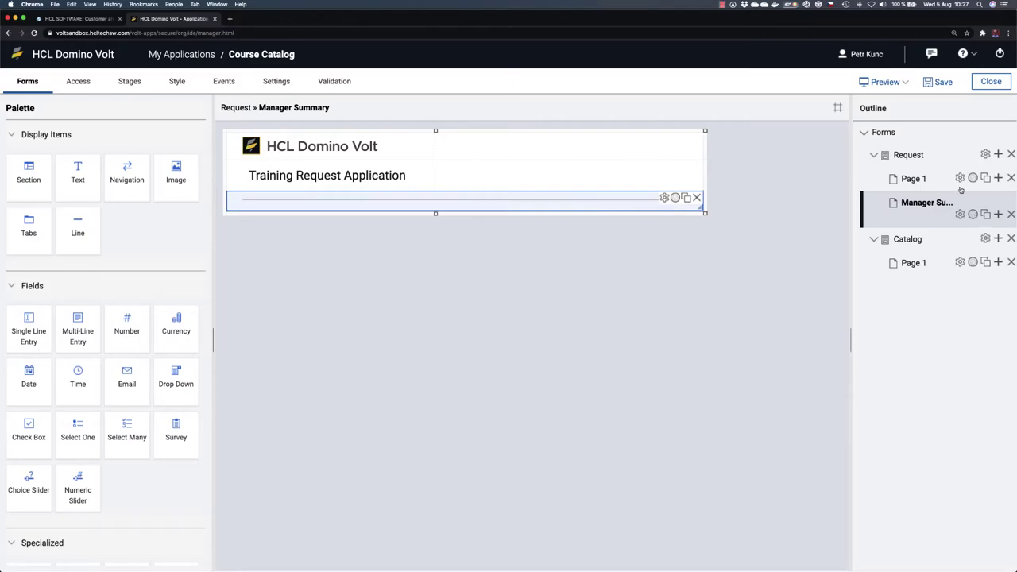
# Step: After checking Page 1's layout, place a new text block beneath the divider line
pyautogui.doubleClick(917, 179)
pyautogui.click(908, 219)
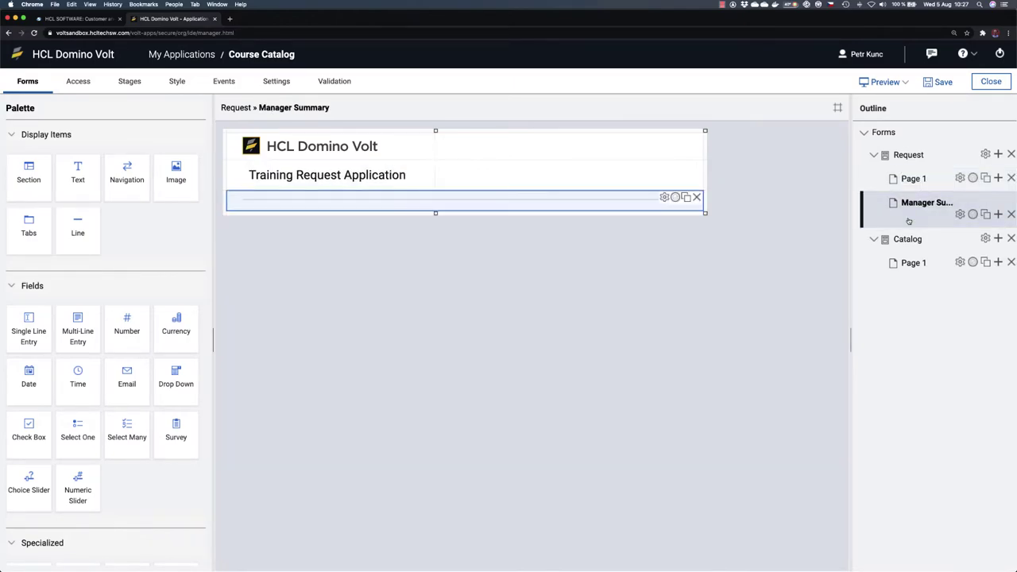
pyautogui.doubleClick(912, 189)
pyautogui.click(915, 216)
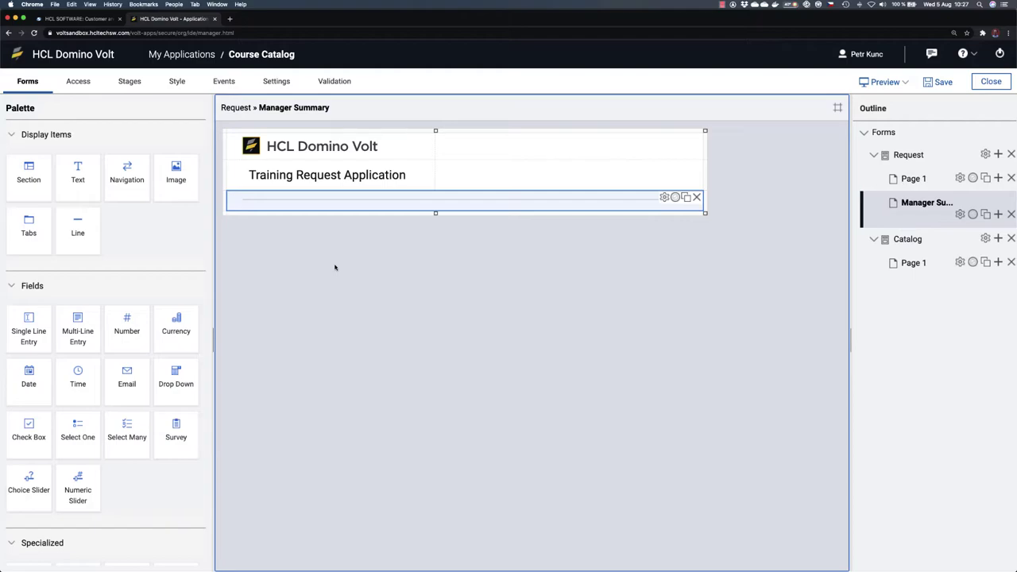
pyautogui.click(913, 178)
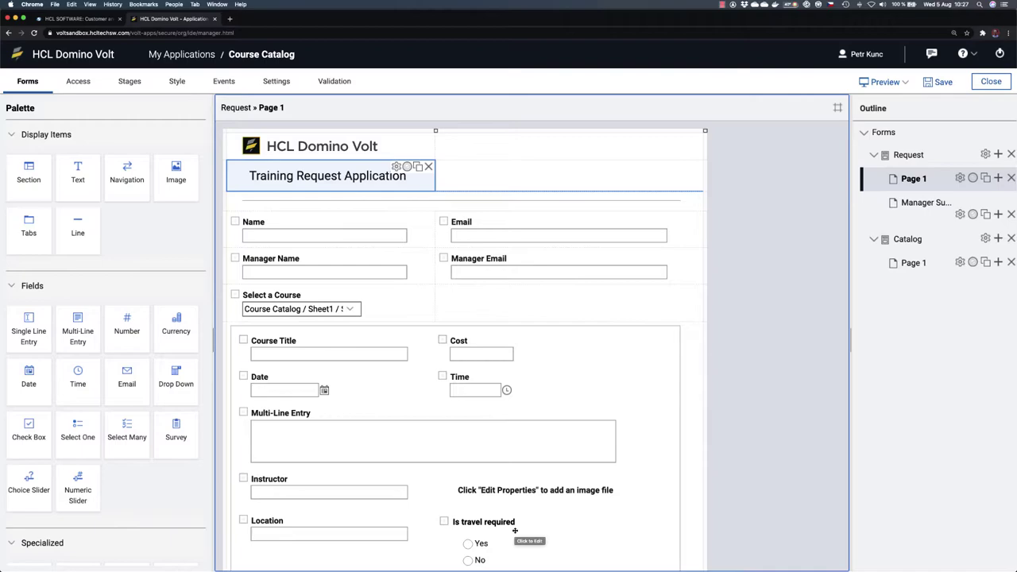
pyautogui.doubleClick(927, 204)
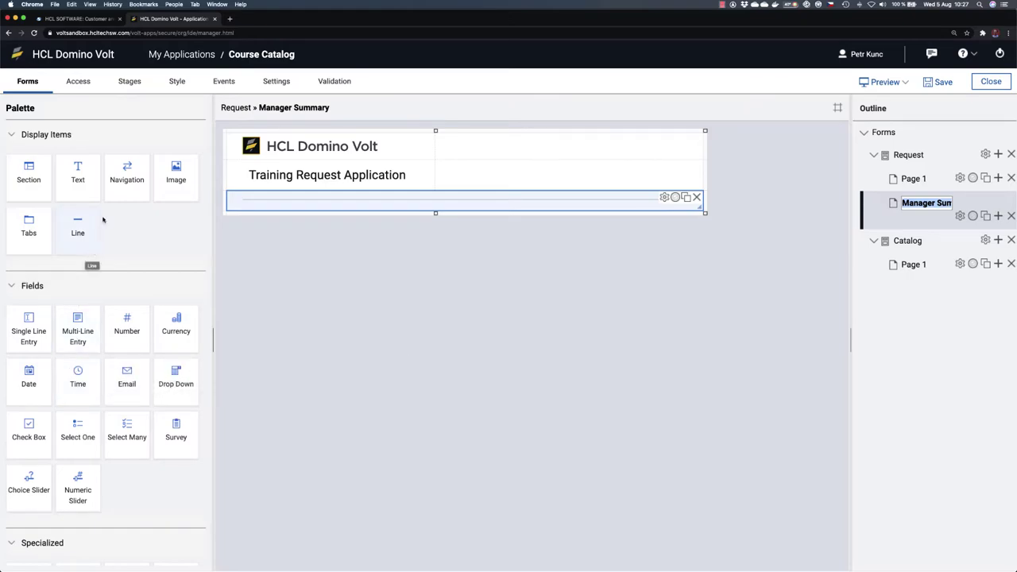
pyautogui.moveTo(79, 173); pyautogui.dragTo(295, 213)
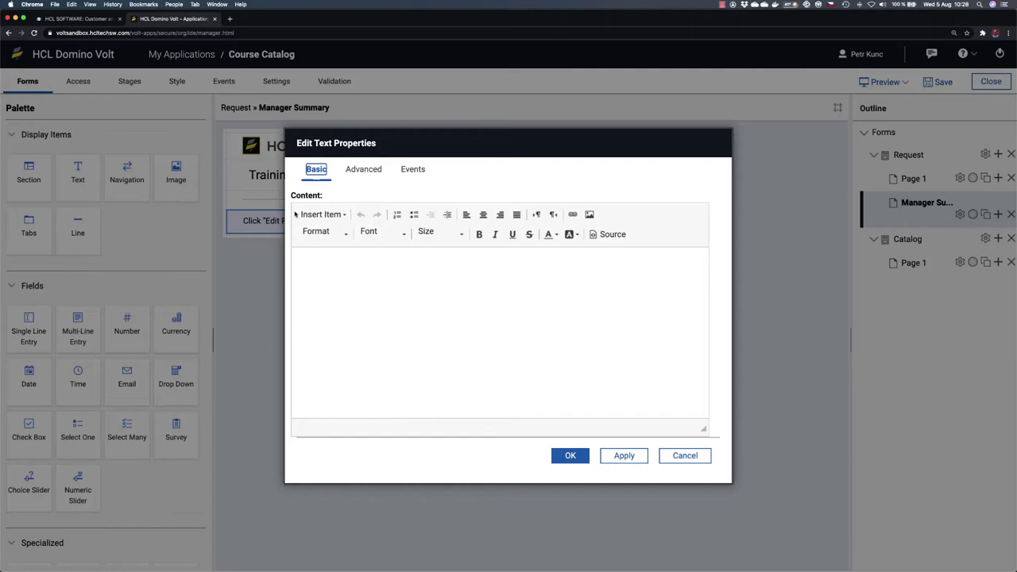
# Step: Enter the labels Your employee:, Has requested to take:, The cost:, Date:, Location: on separate lines
pyautogui.click(329, 265)
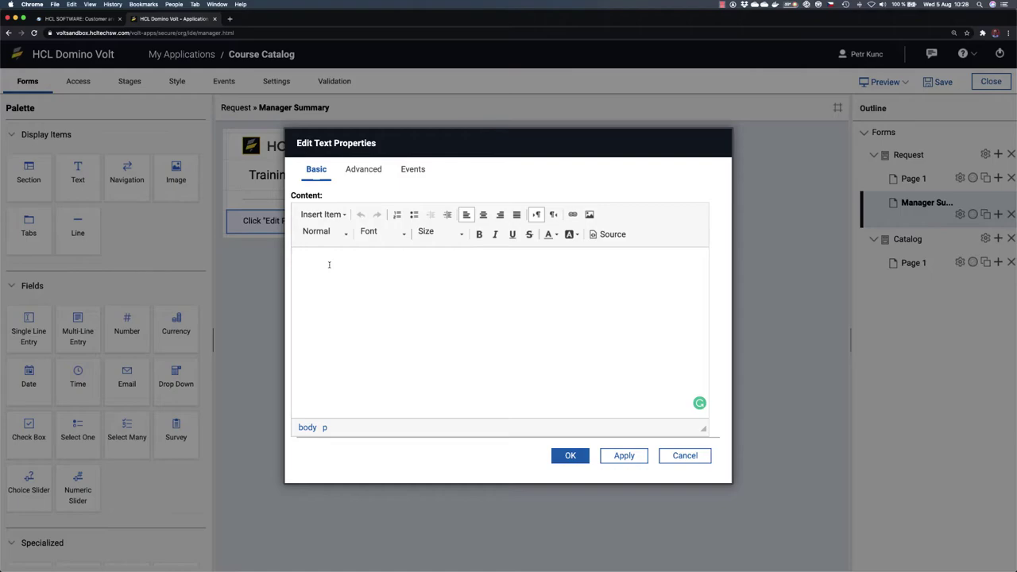
pyautogui.write('Your employee:')
pyautogui.press('Return')
pyautogui.write('Has requested:')
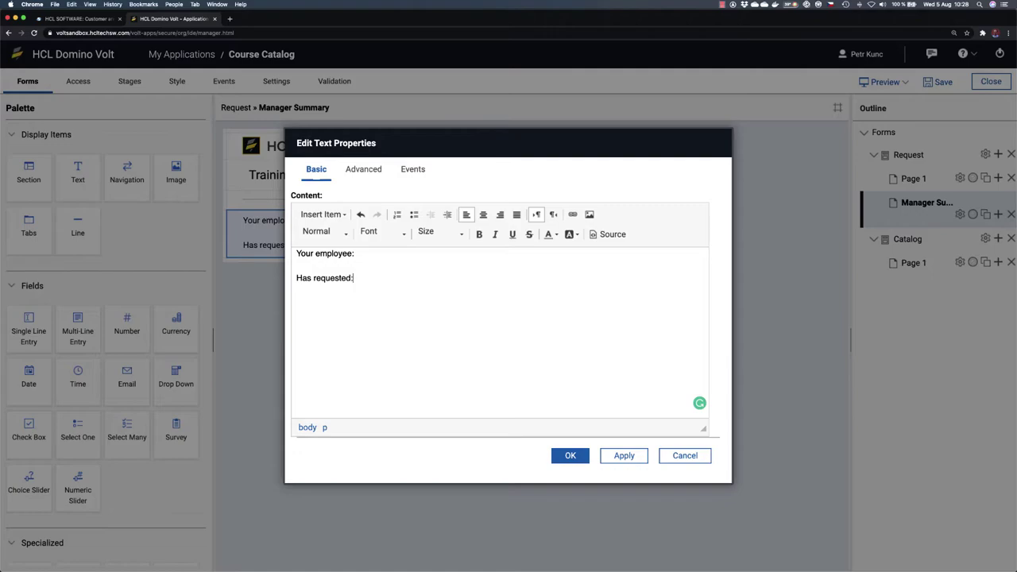
pyautogui.write('to take:')
pyautogui.press('Return')
pyautogui.press('Return')
pyautogui.write('T')
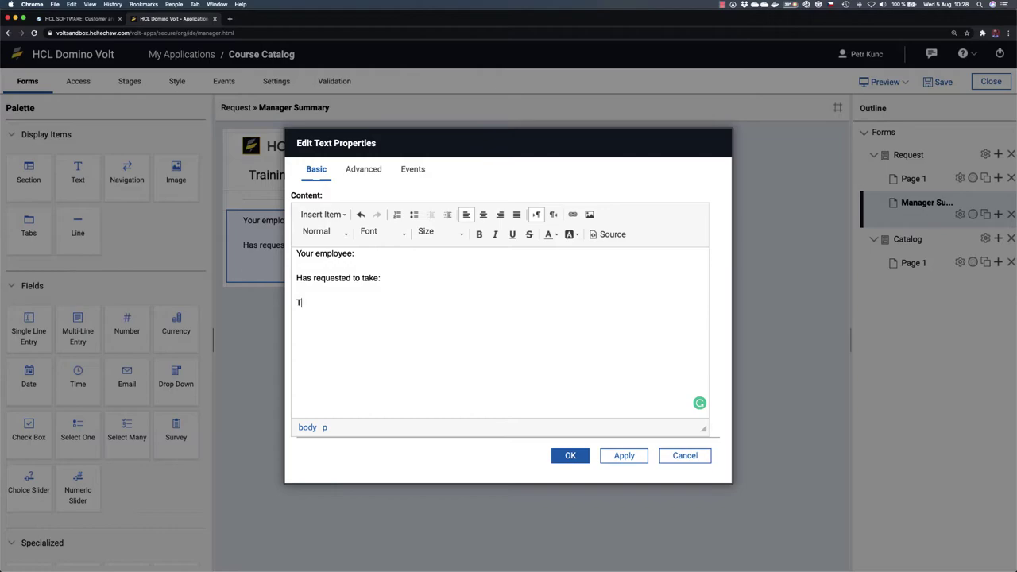
pyautogui.write('he cost:')
pyautogui.press('Return')
pyautogui.write('Date:')
pyautogui.press('Return')
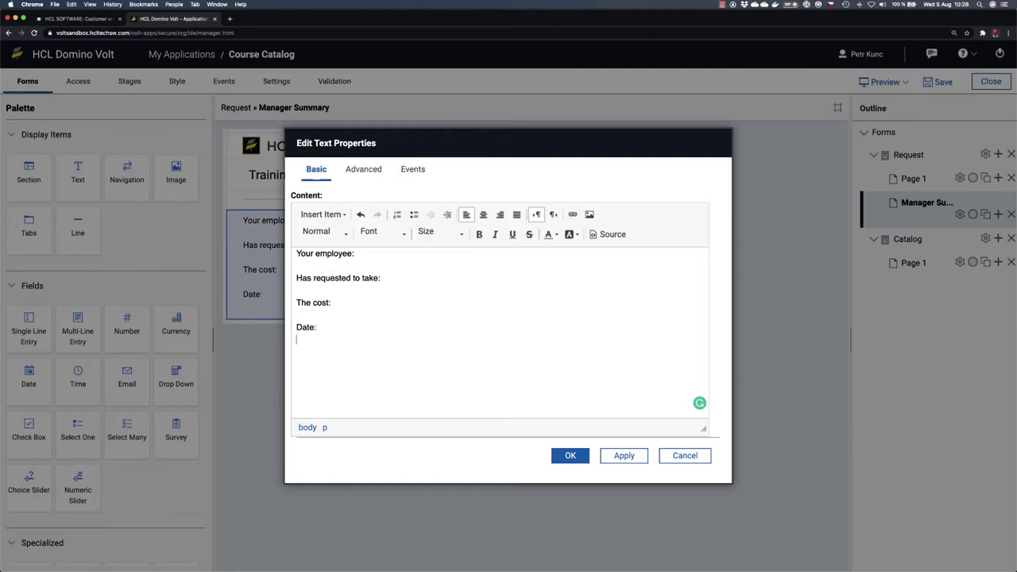
pyautogui.write('Location:')
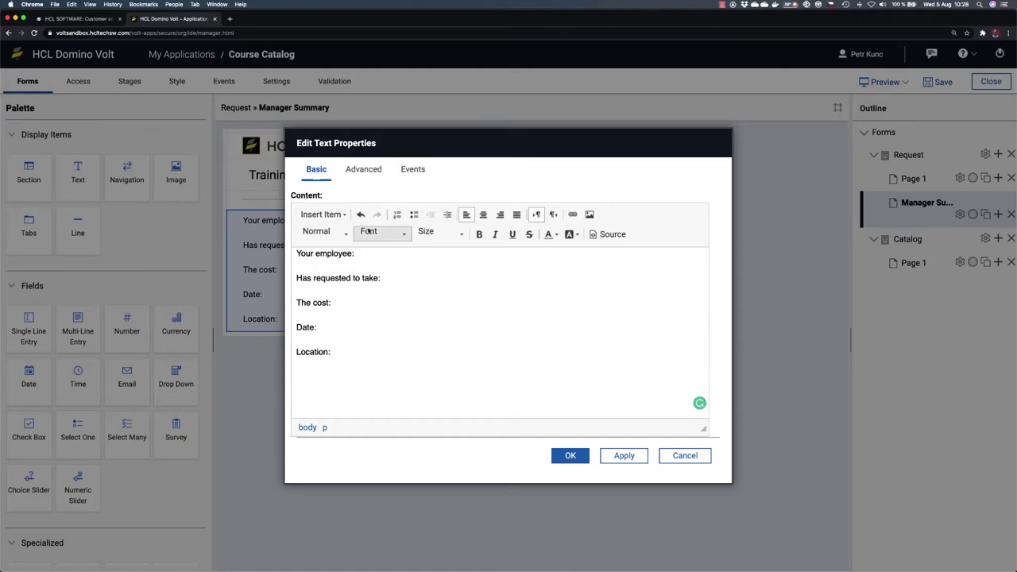
pyautogui.click(371, 253)
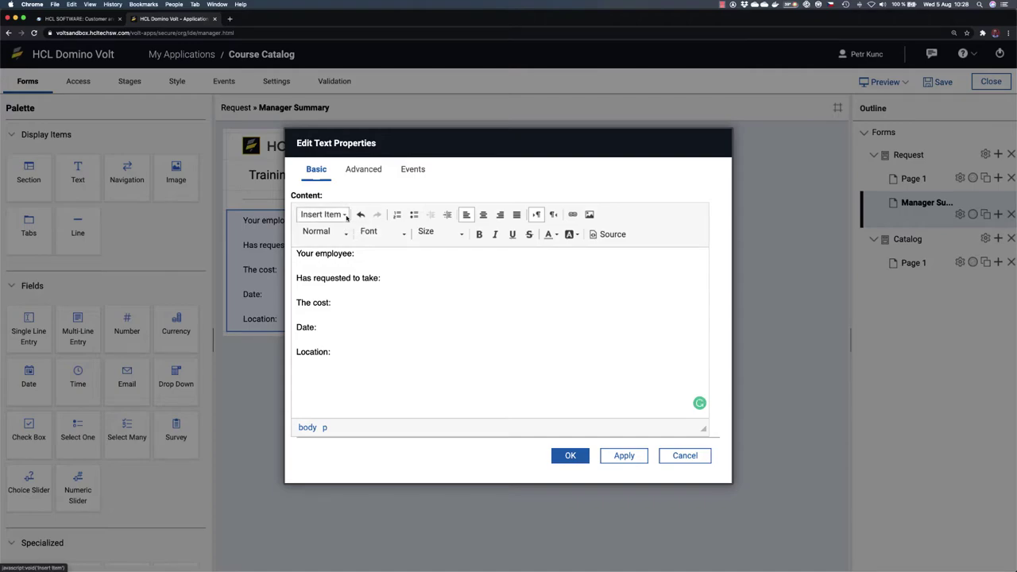
# Step: Insert the Page 1 Name, Course Title and Cost field values after their labels
pyautogui.click(347, 217)
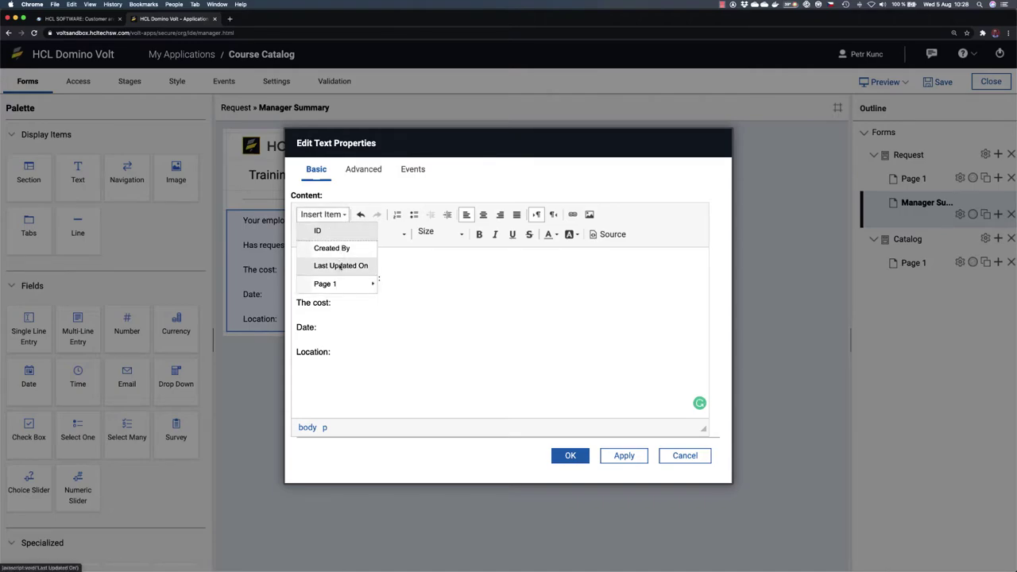
pyautogui.moveTo(351, 289)
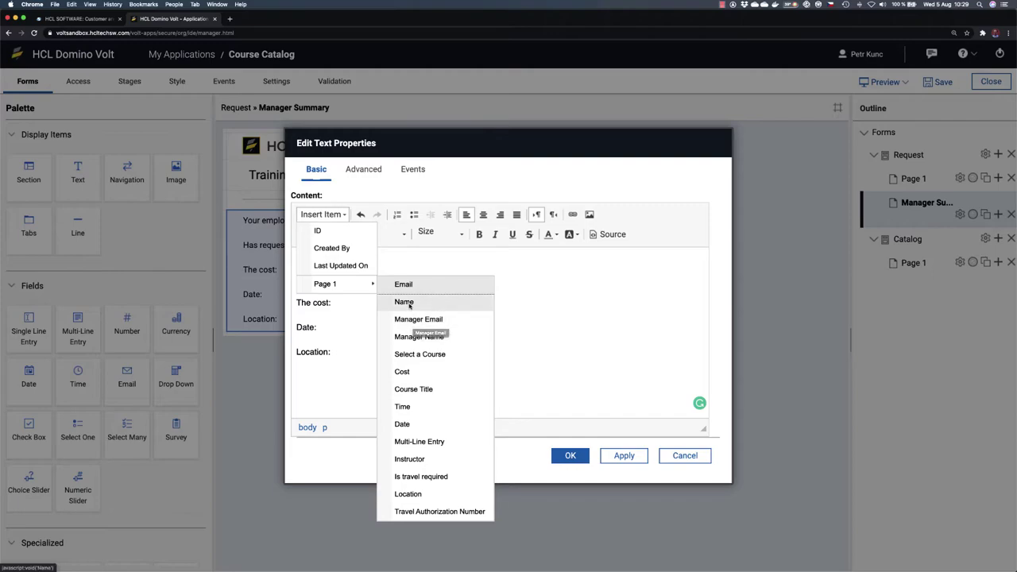
pyautogui.click(405, 302)
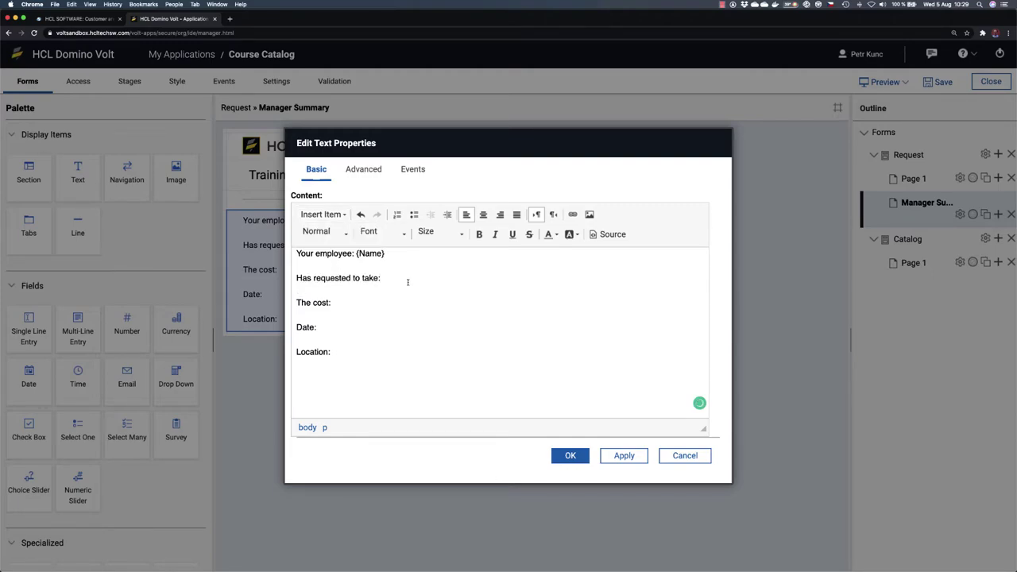
pyautogui.click(347, 220)
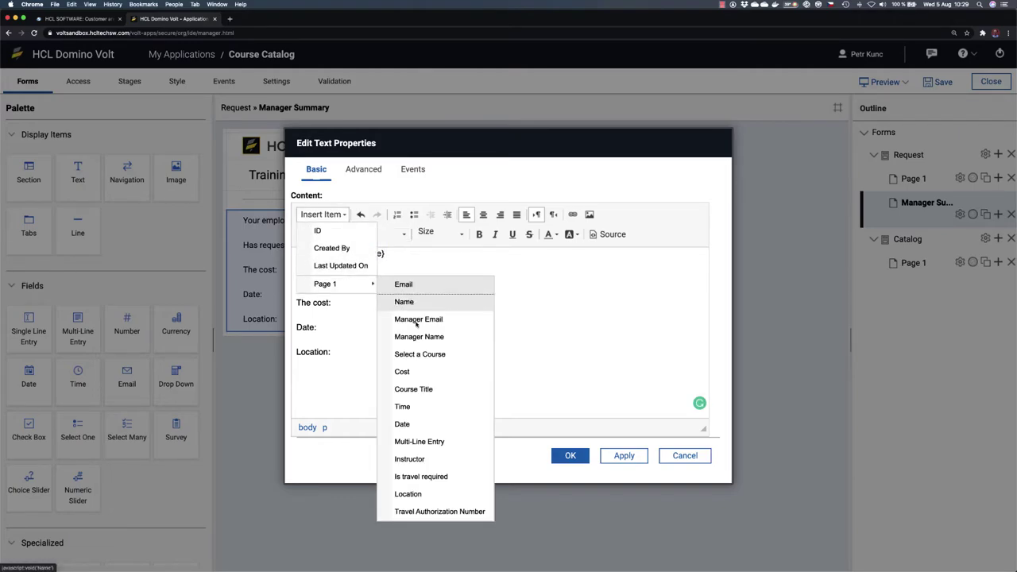
pyautogui.click(423, 388)
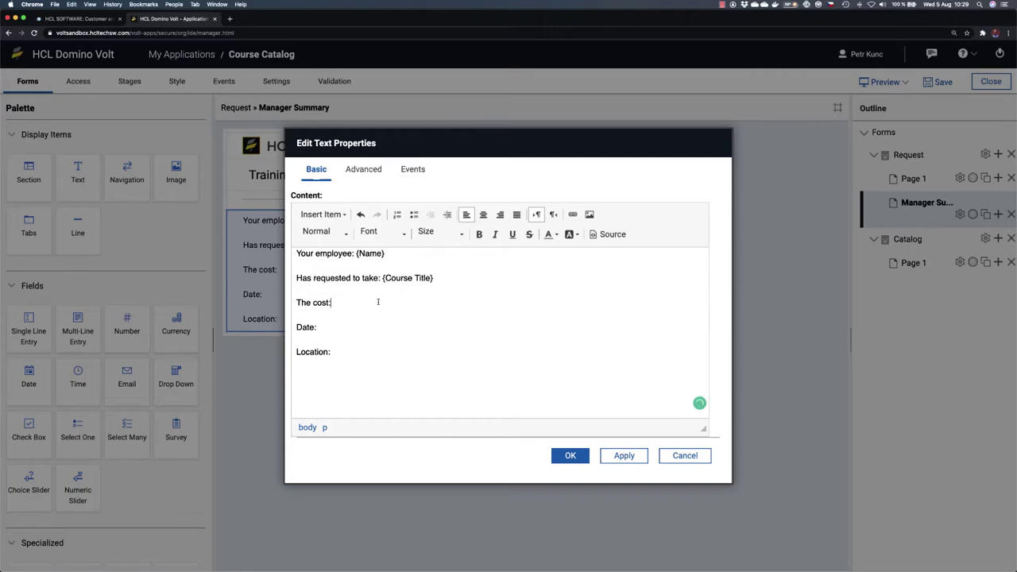
pyautogui.click(335, 214)
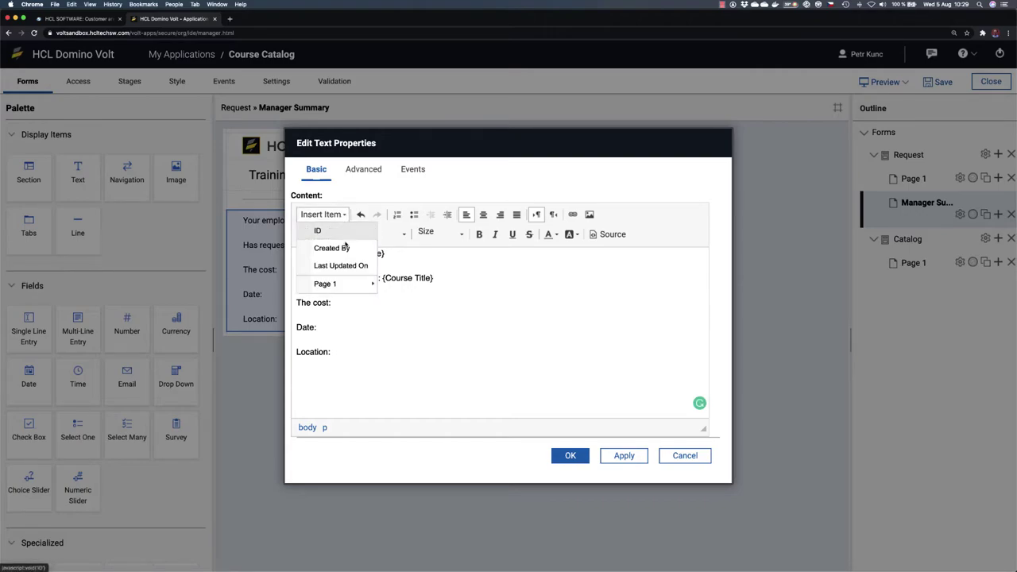
pyautogui.moveTo(359, 283)
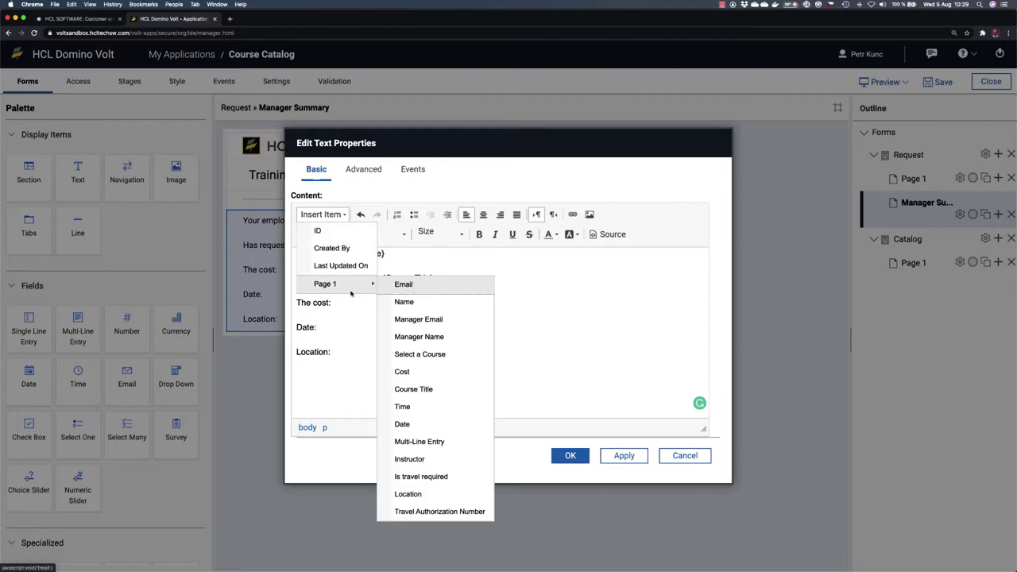
pyautogui.click(431, 379)
# Step: Insert the Date and Location field values, confirm, and widen the text to full width
pyautogui.click(340, 326)
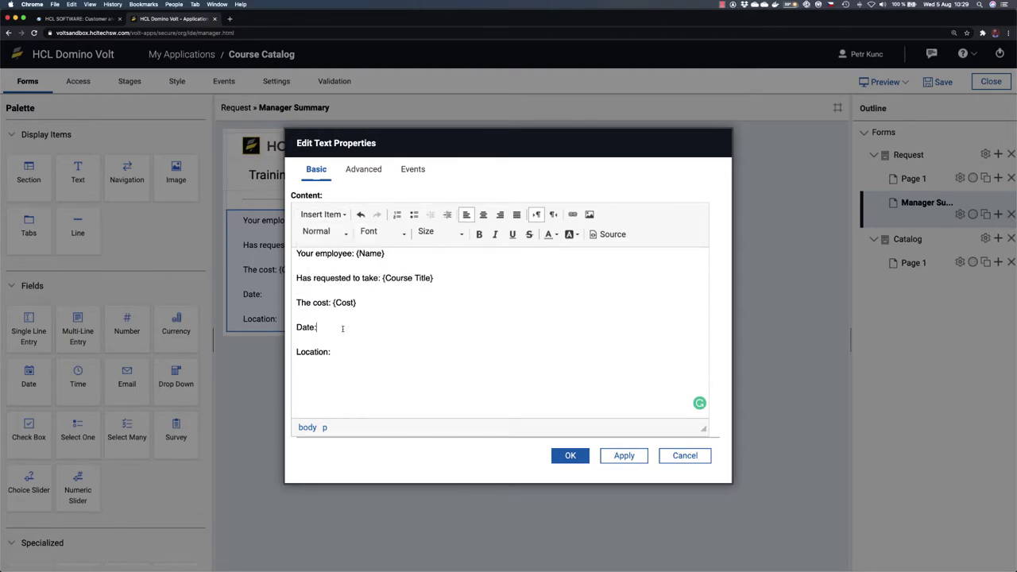
pyautogui.click(344, 215)
pyautogui.moveTo(354, 284)
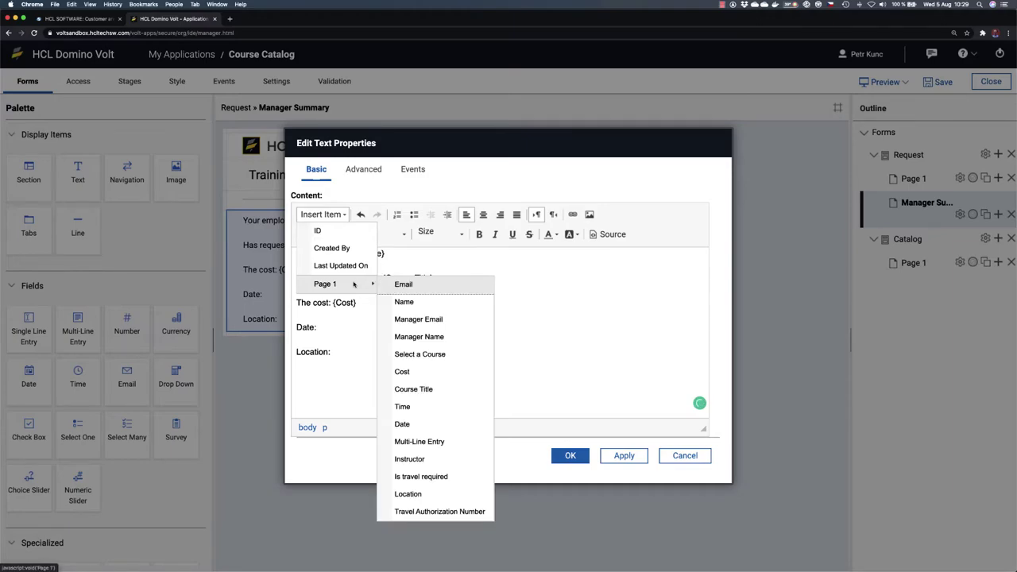
pyautogui.click(422, 423)
pyautogui.click(354, 352)
pyautogui.click(344, 215)
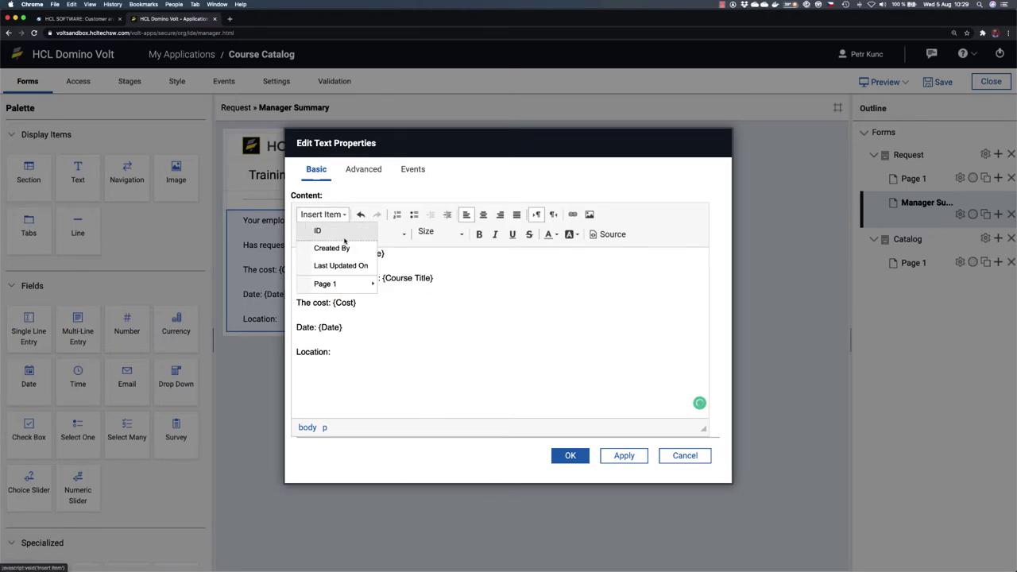
pyautogui.moveTo(349, 283)
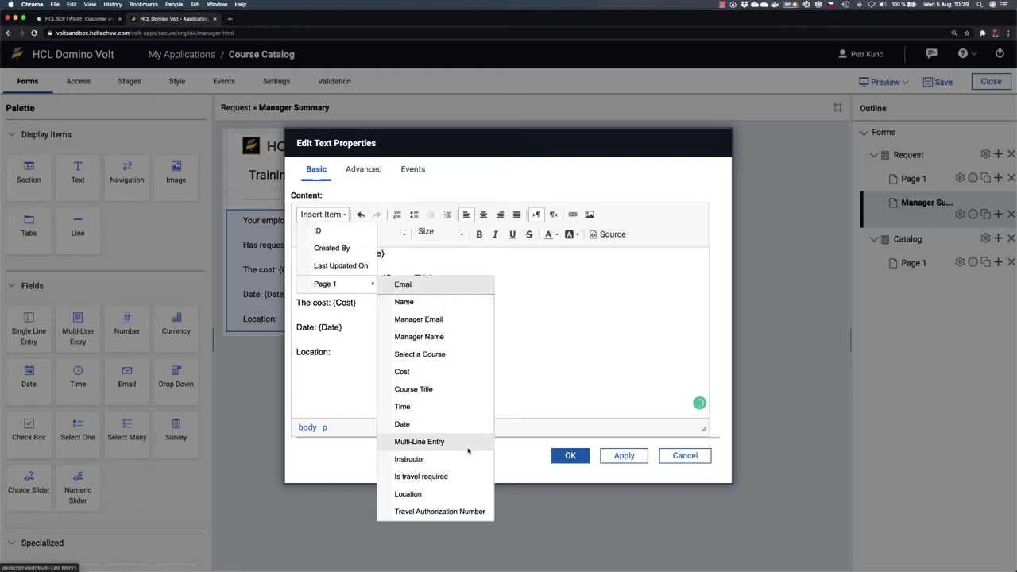
pyautogui.click(433, 497)
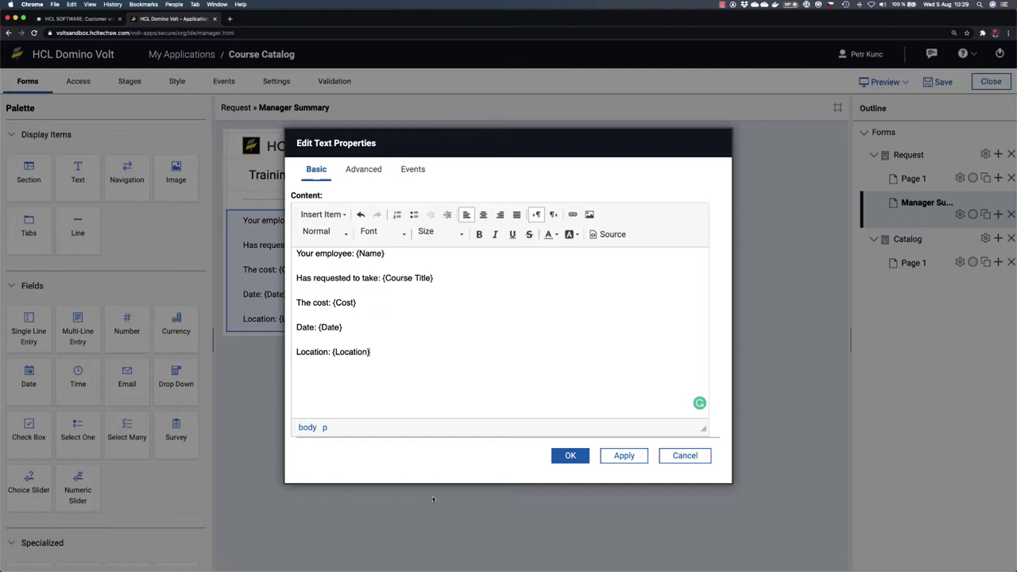
pyautogui.click(569, 455)
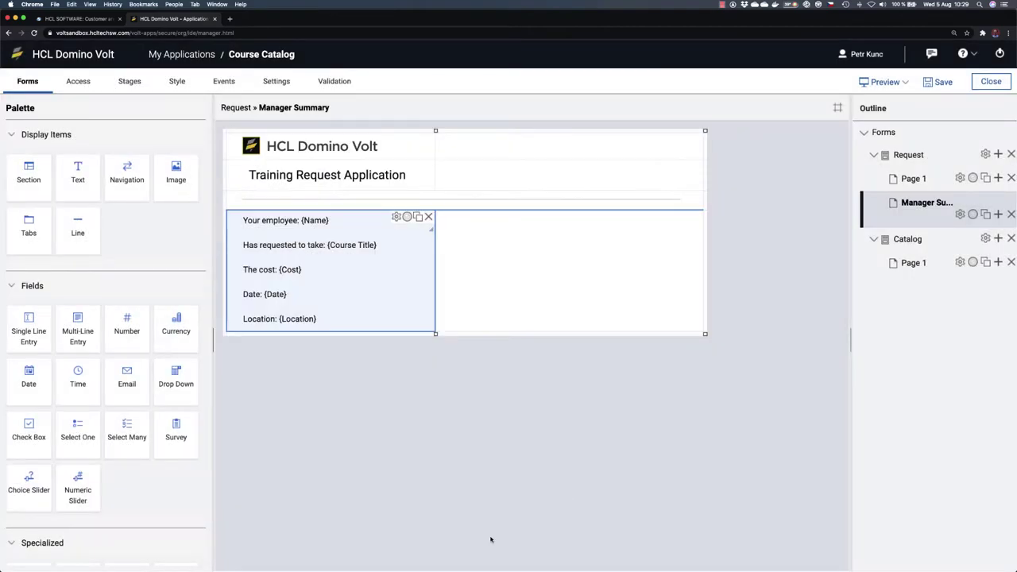
pyautogui.moveTo(431, 328); pyautogui.dragTo(595, 328)
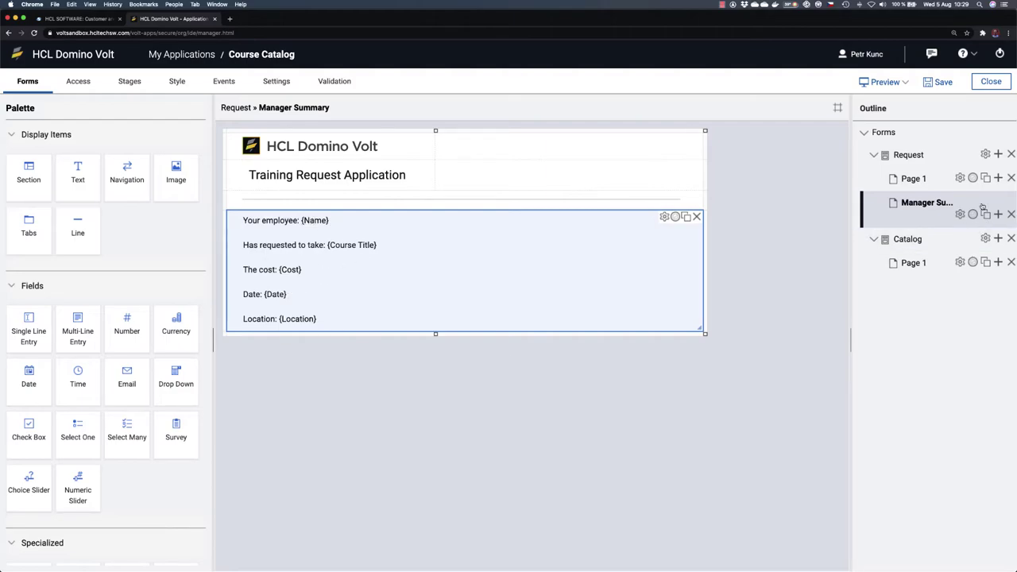
pyautogui.doubleClick(913, 180)
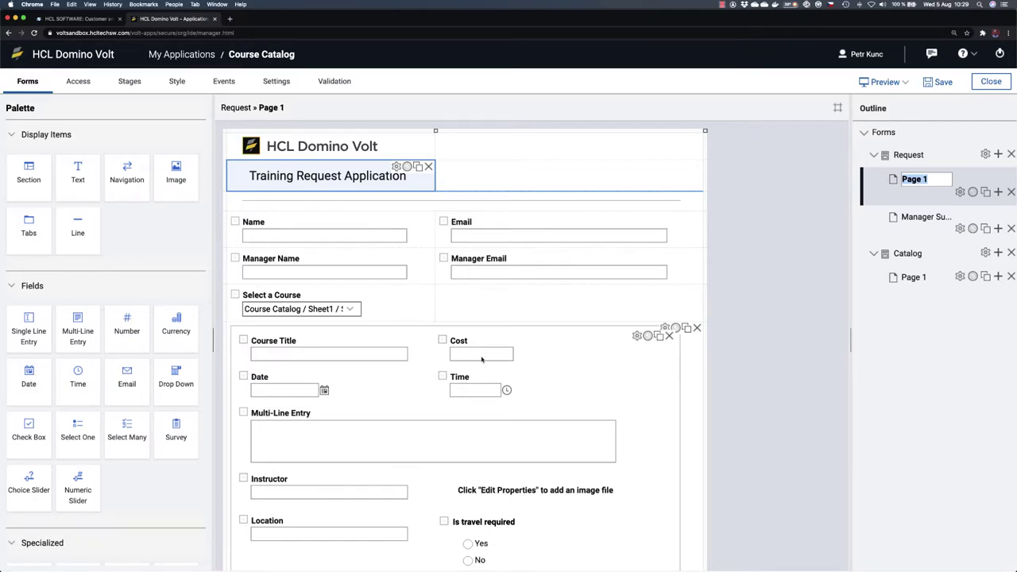
pyautogui.click(917, 219)
pyautogui.click(917, 219)
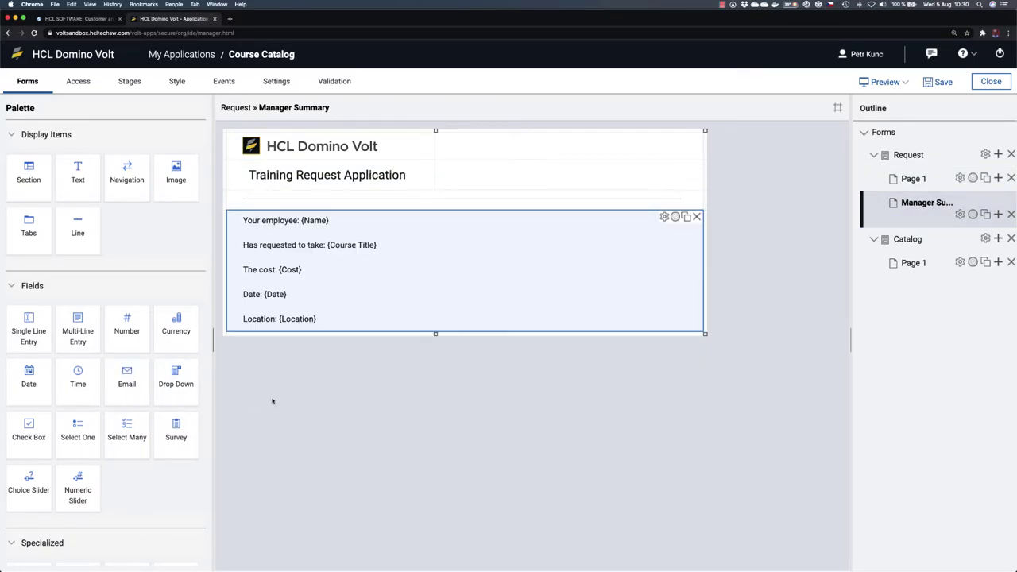
# Step: Add a text block reading 'Travel is not required.' below the summary and widen it fully
pyautogui.moveTo(78, 173); pyautogui.dragTo(312, 373)
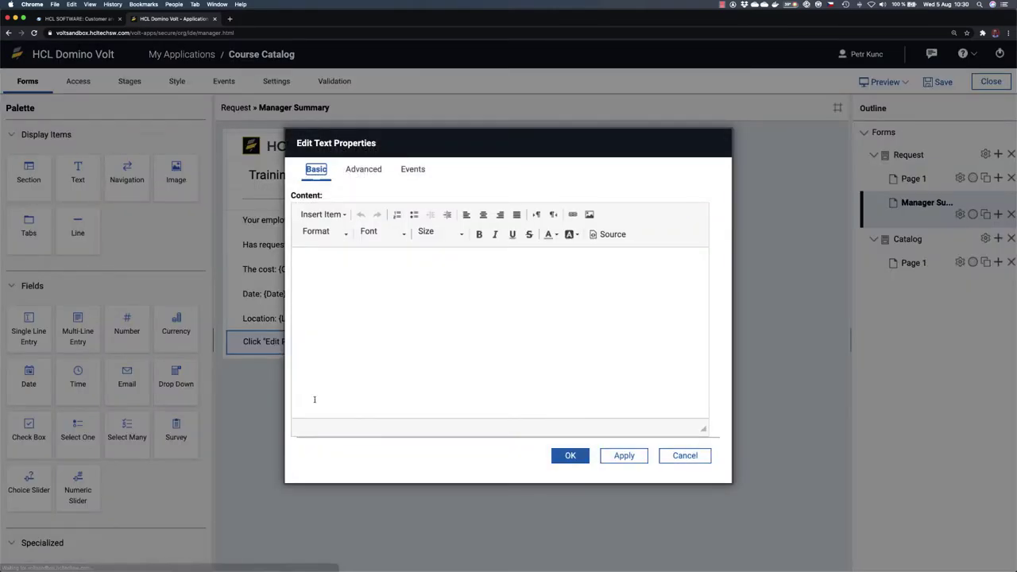
pyautogui.click(376, 286)
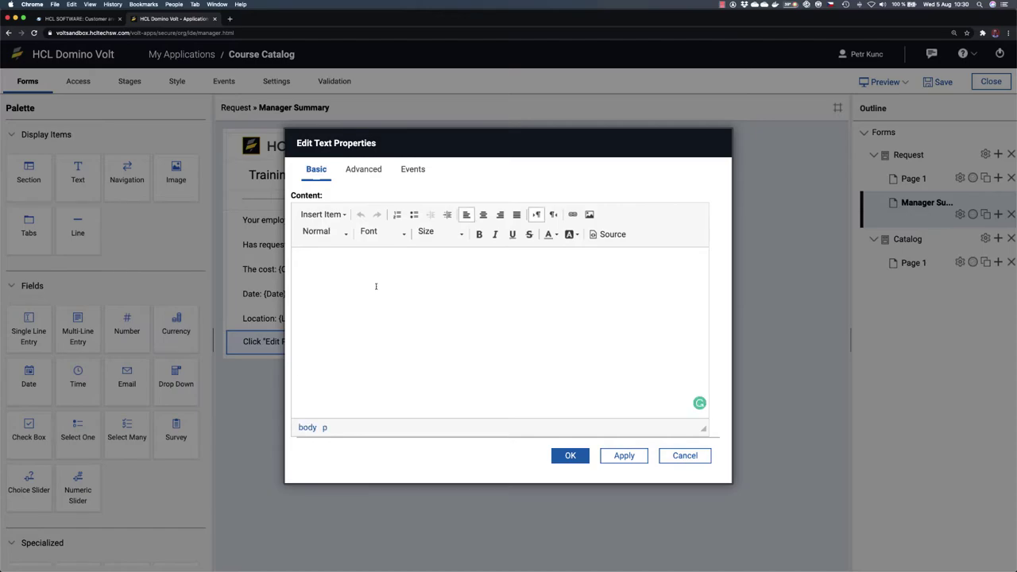
pyautogui.write('Travel is not ')
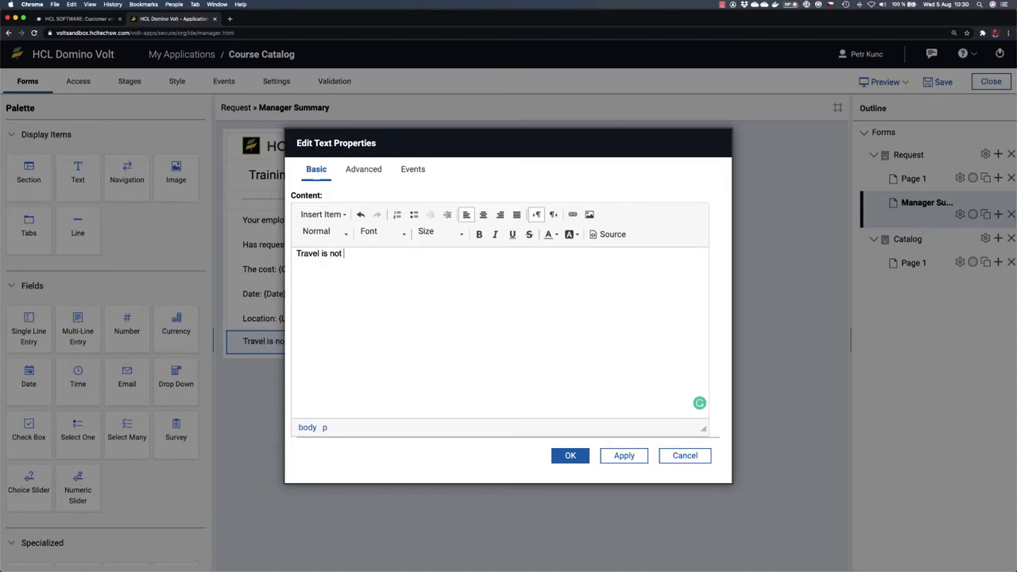
pyautogui.write('required.')
pyautogui.click(569, 454)
pyautogui.moveTo(429, 347); pyautogui.dragTo(702, 350)
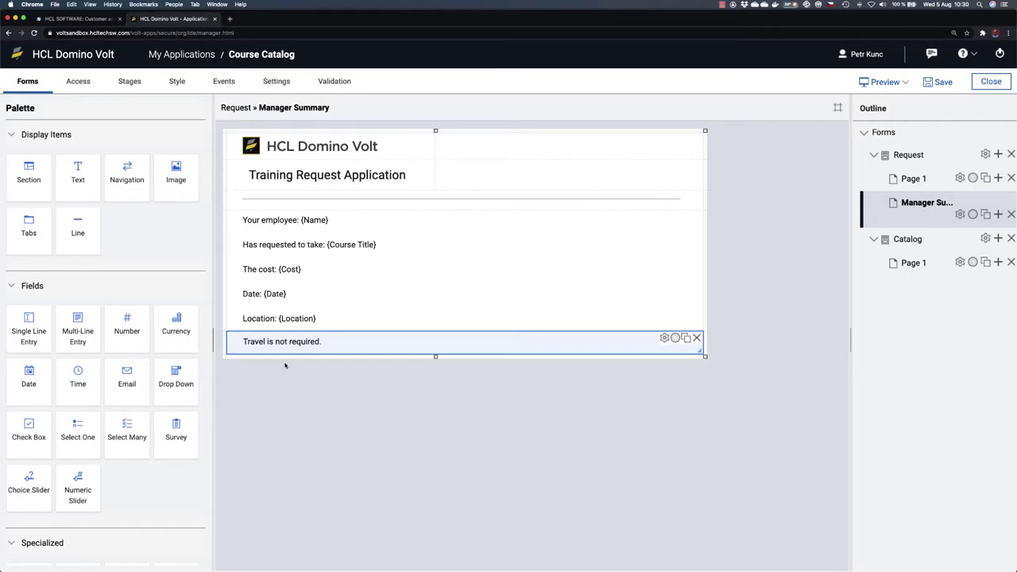
# Step: Add a full-width line 'Travel is required and the authorization number is:' plus {Travel Authorization Number}
pyautogui.moveTo(78, 171); pyautogui.dragTo(268, 363)
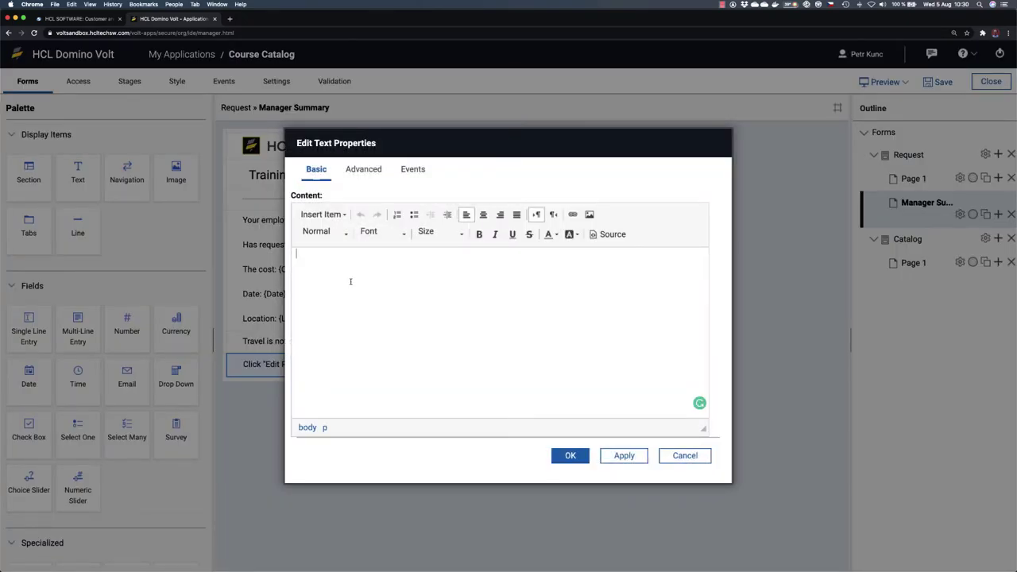
pyautogui.write('Travel is ')
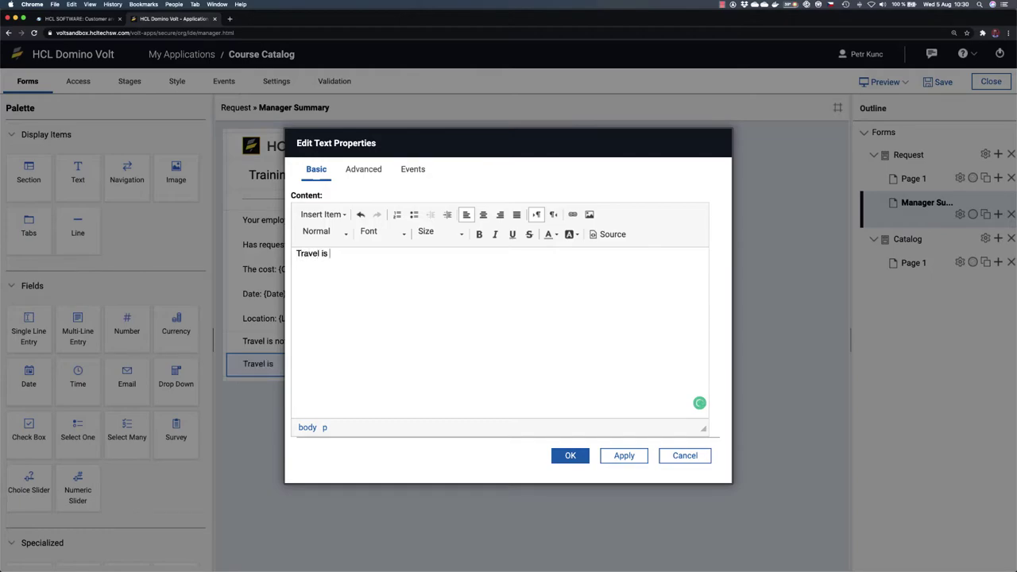
pyautogui.write('required and the authorization ')
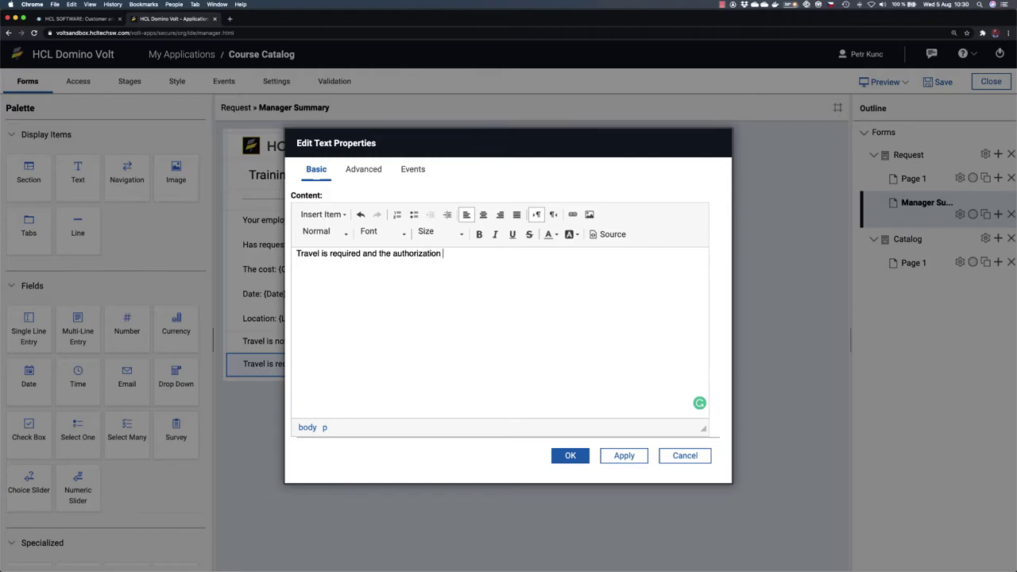
pyautogui.write('number is:')
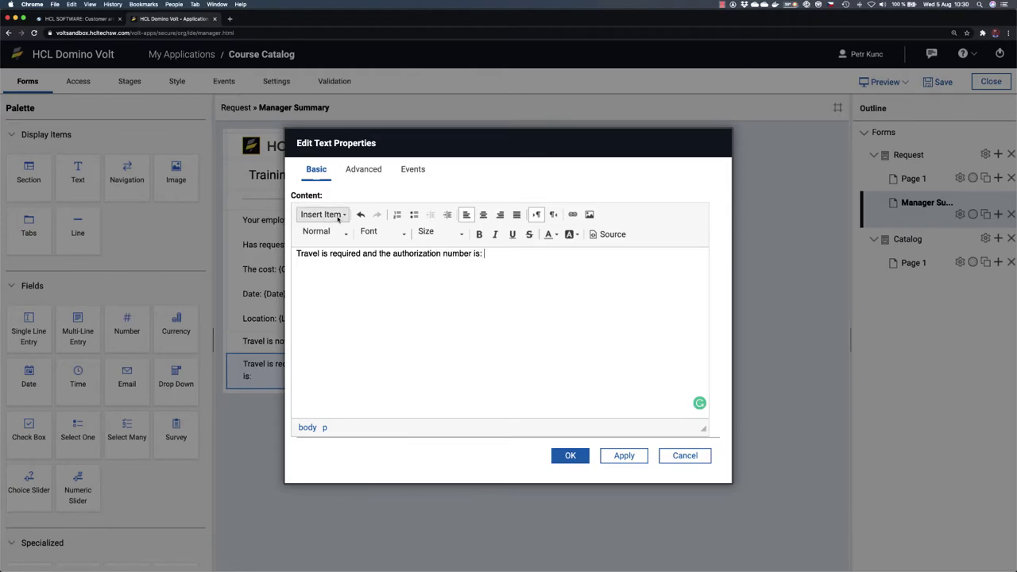
pyautogui.click(322, 215)
pyautogui.moveTo(347, 289)
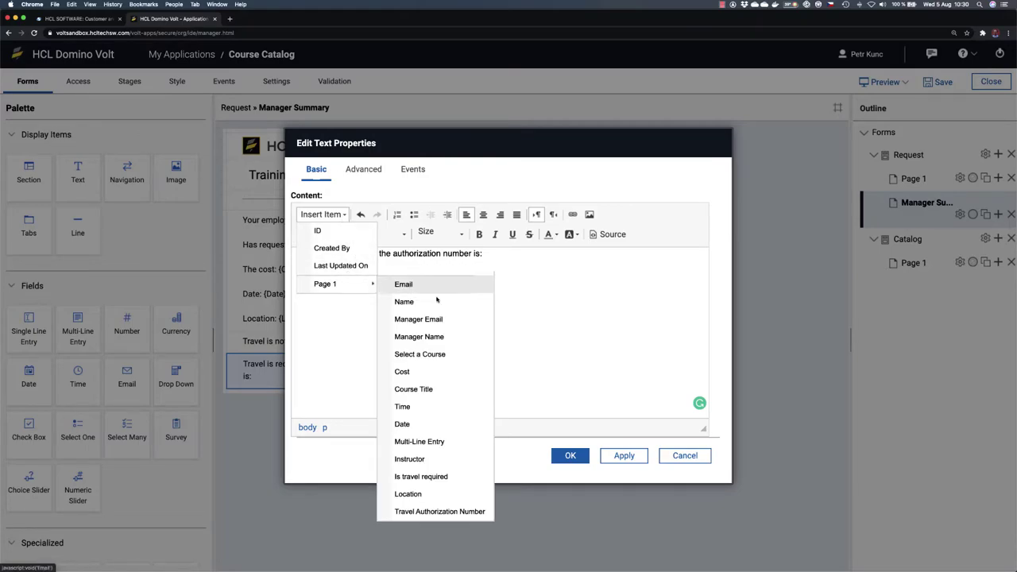
pyautogui.click(464, 511)
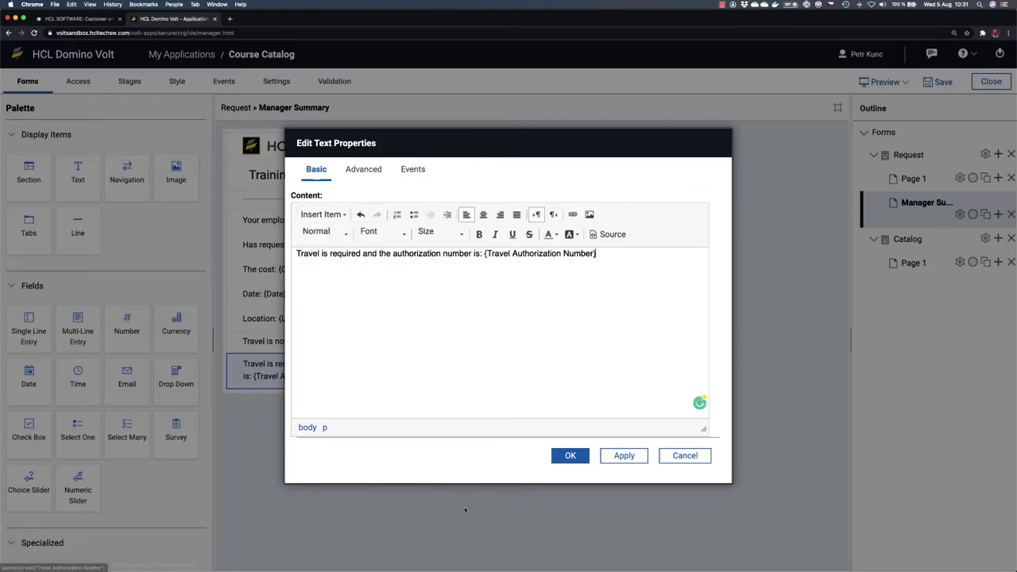
pyautogui.click(571, 456)
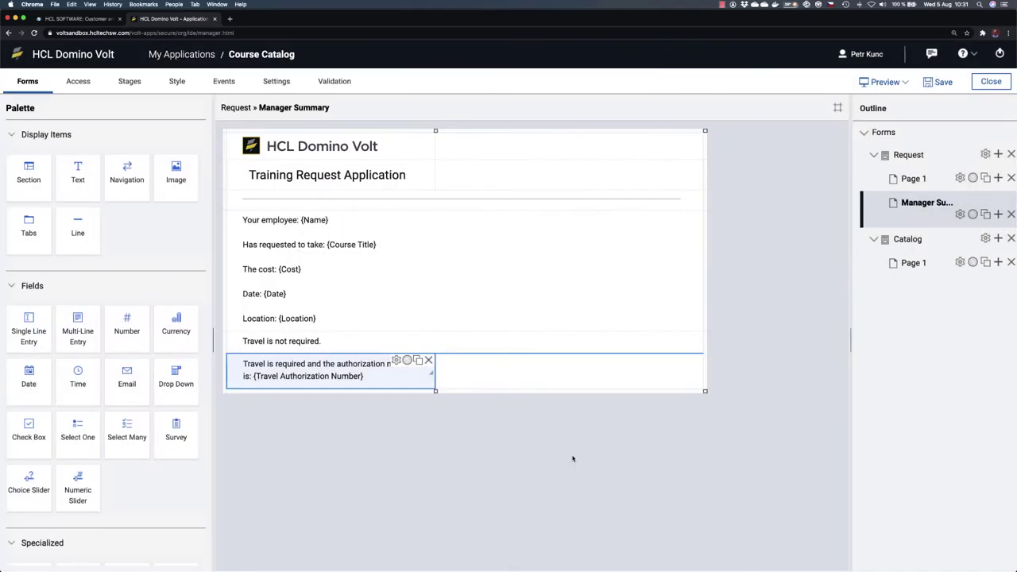
pyautogui.moveTo(430, 384); pyautogui.dragTo(699, 373)
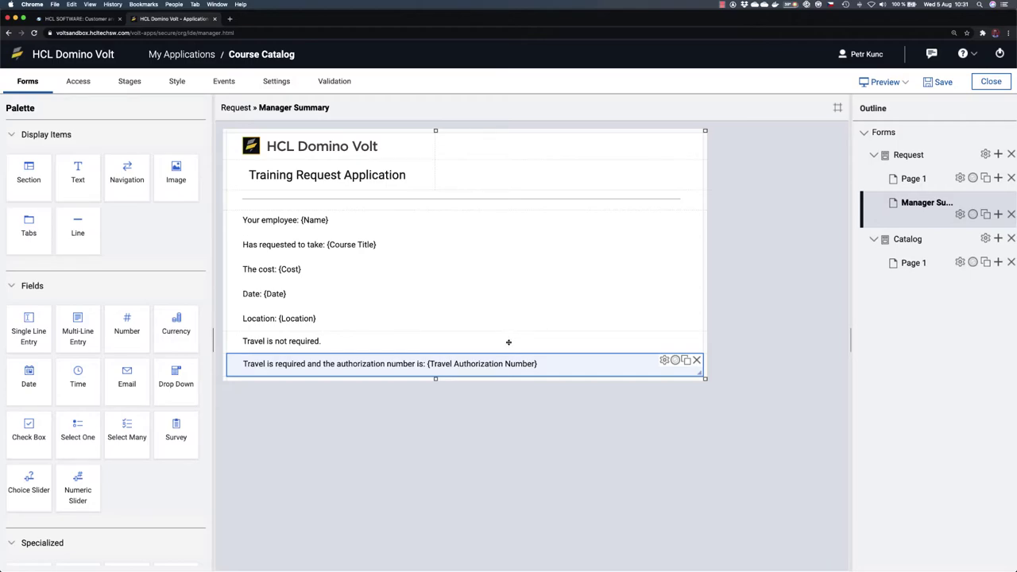
pyautogui.click(508, 342)
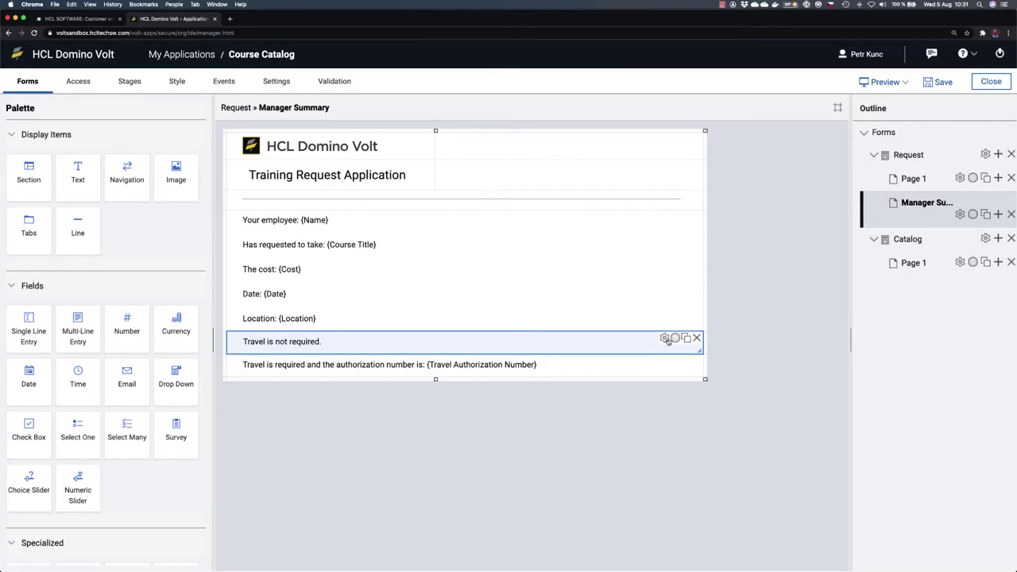
# Step: Give the 'Travel is not required.' line a Show rule for Is travel required equals No
pyautogui.click(674, 339)
pyautogui.click(312, 400)
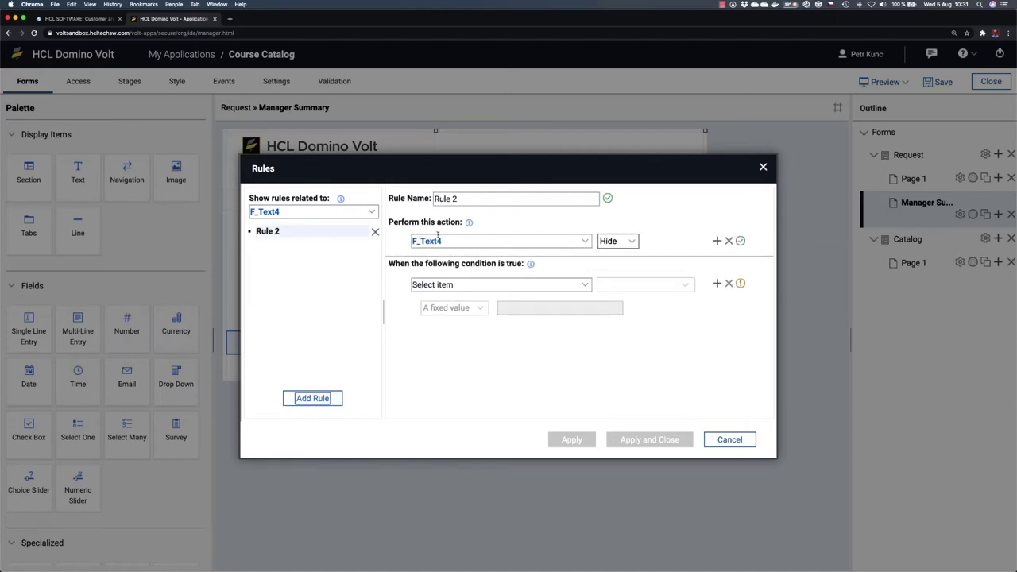
pyautogui.click(611, 239)
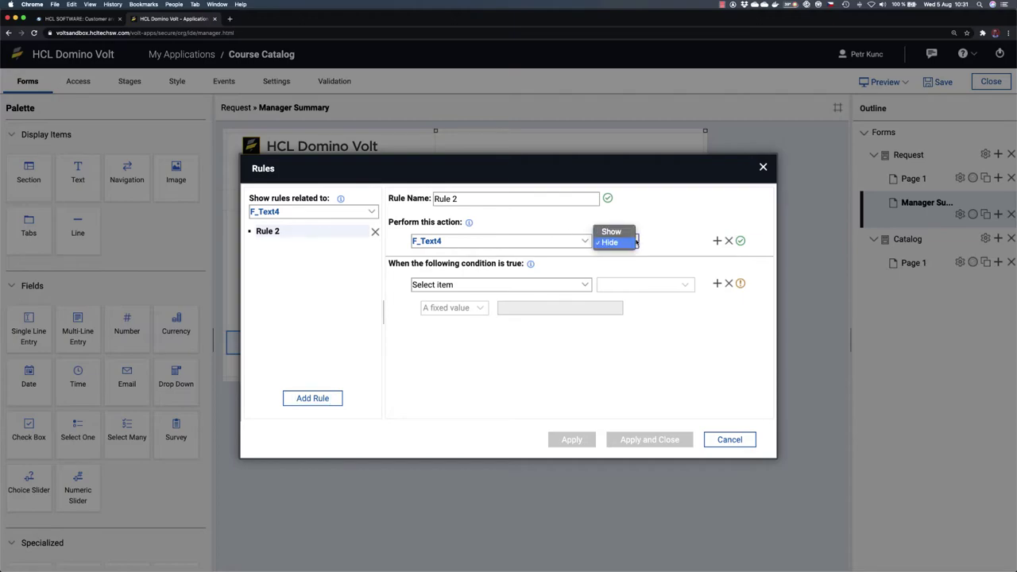
pyautogui.press('Escape')
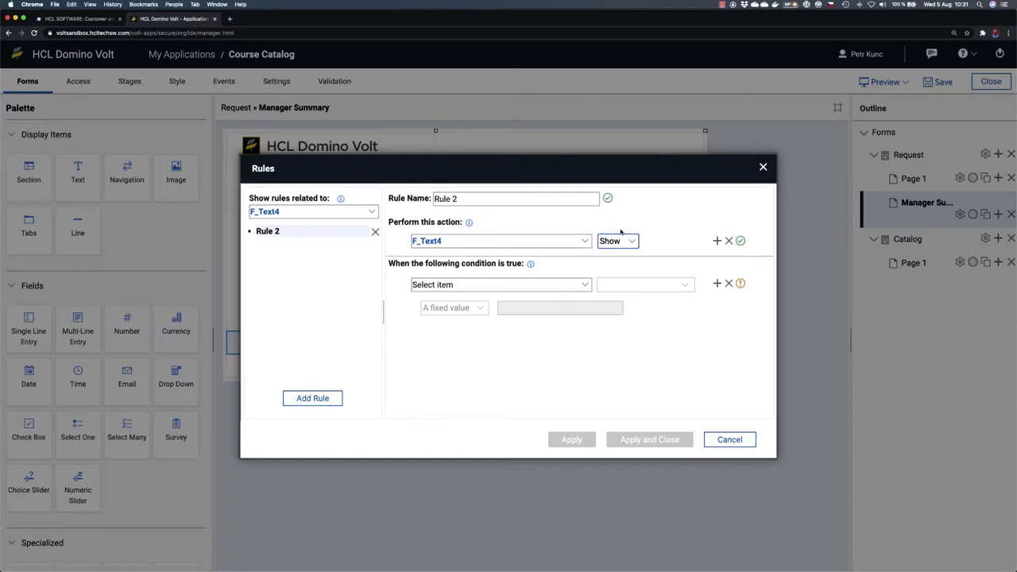
pyautogui.click(585, 285)
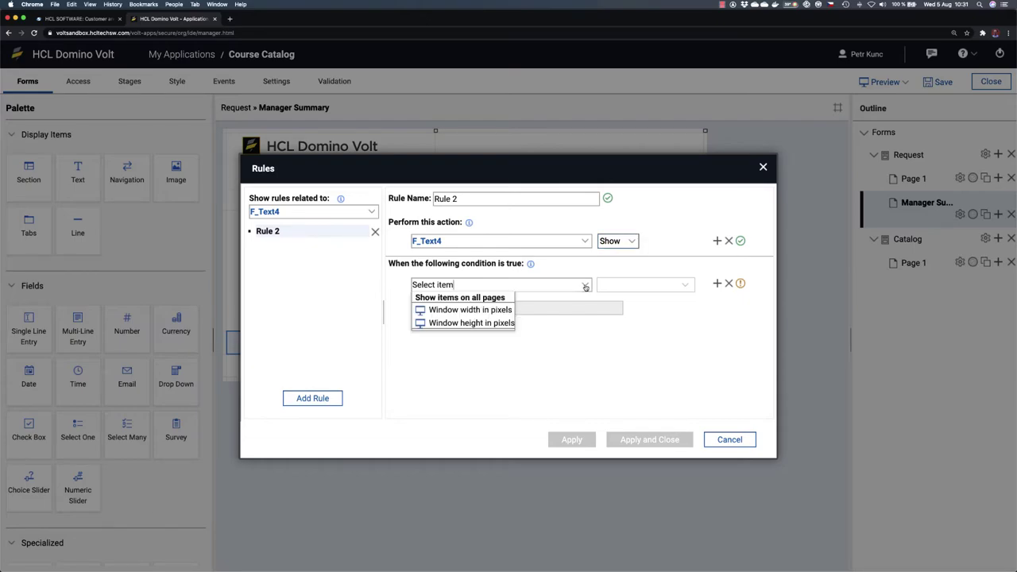
pyautogui.click(448, 299)
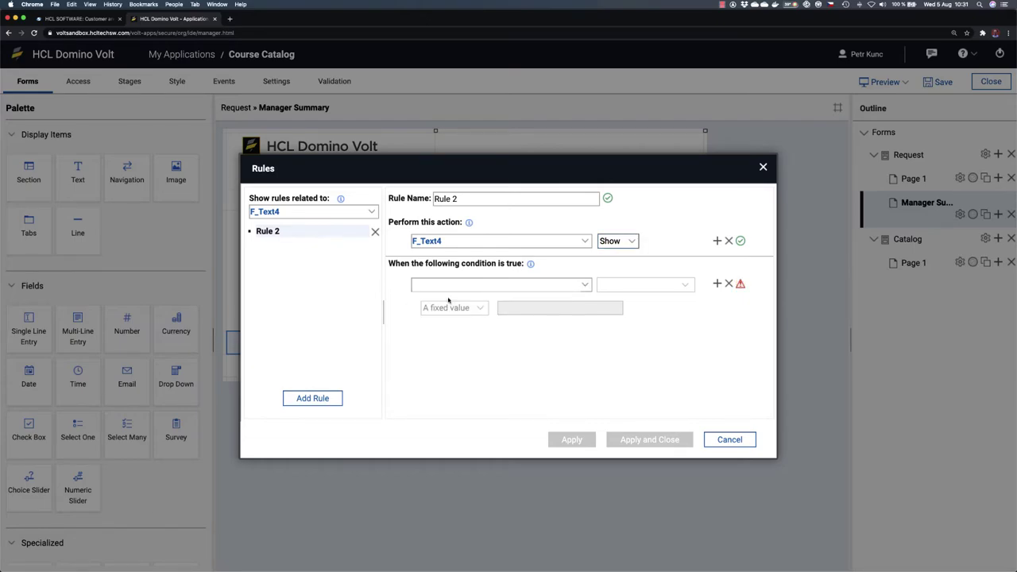
pyautogui.click(585, 285)
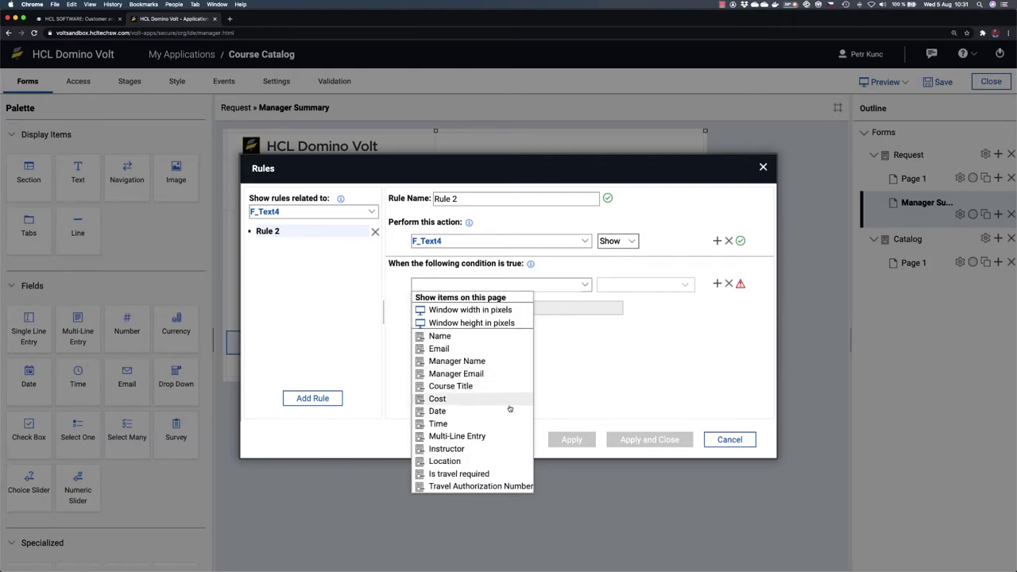
pyautogui.click(486, 474)
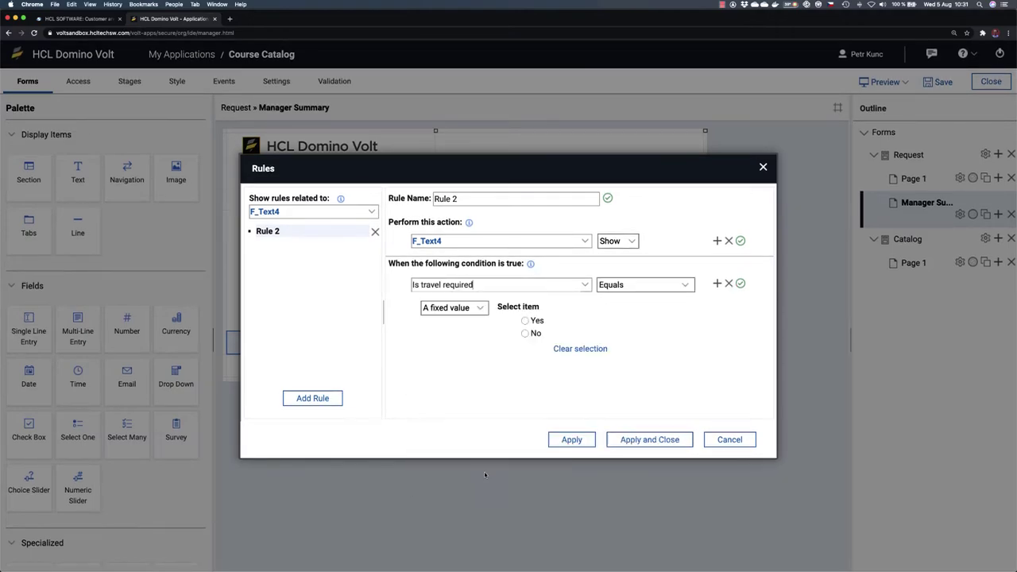
pyautogui.click(524, 334)
pyautogui.click(624, 441)
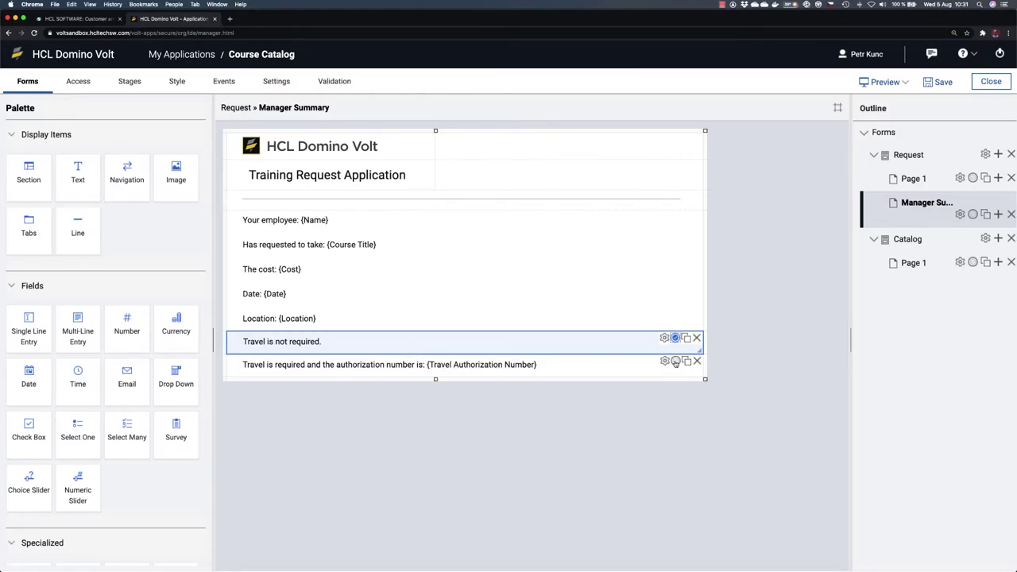
# Step: Give the authorization-number line a Show rule for Is travel required equals Yes
pyautogui.click(675, 362)
pyautogui.click(318, 399)
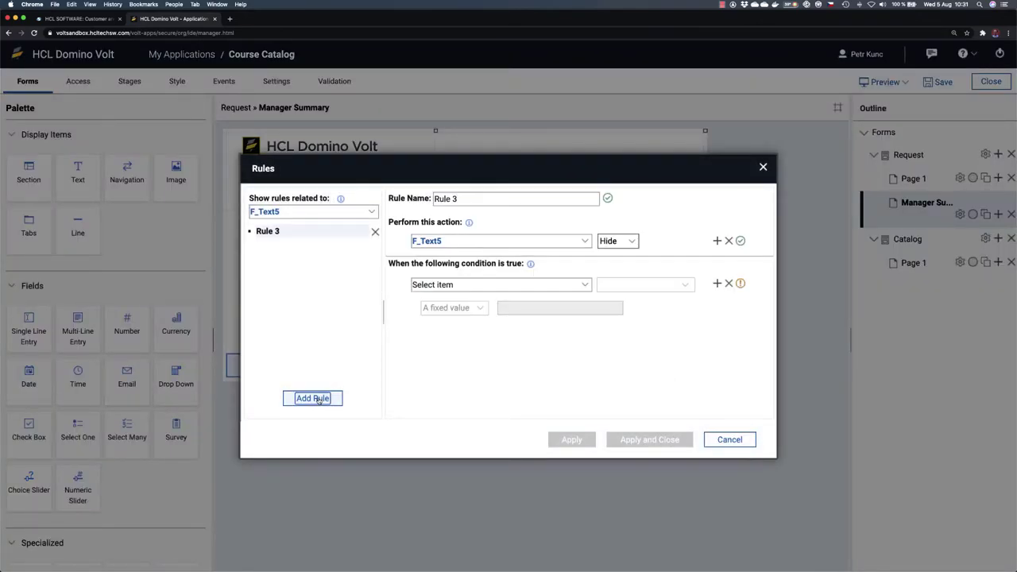
pyautogui.click(622, 241)
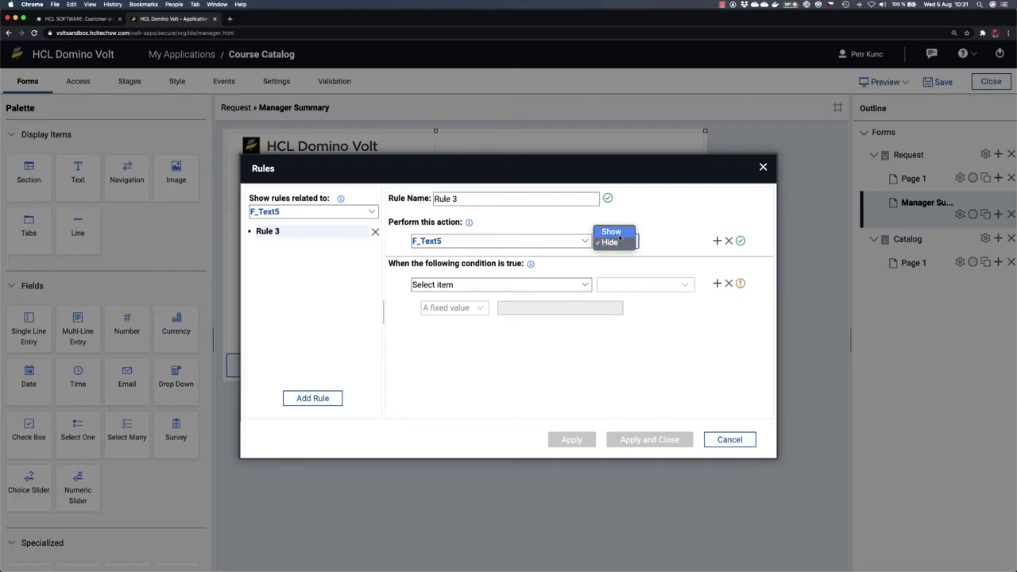
pyautogui.click(610, 229)
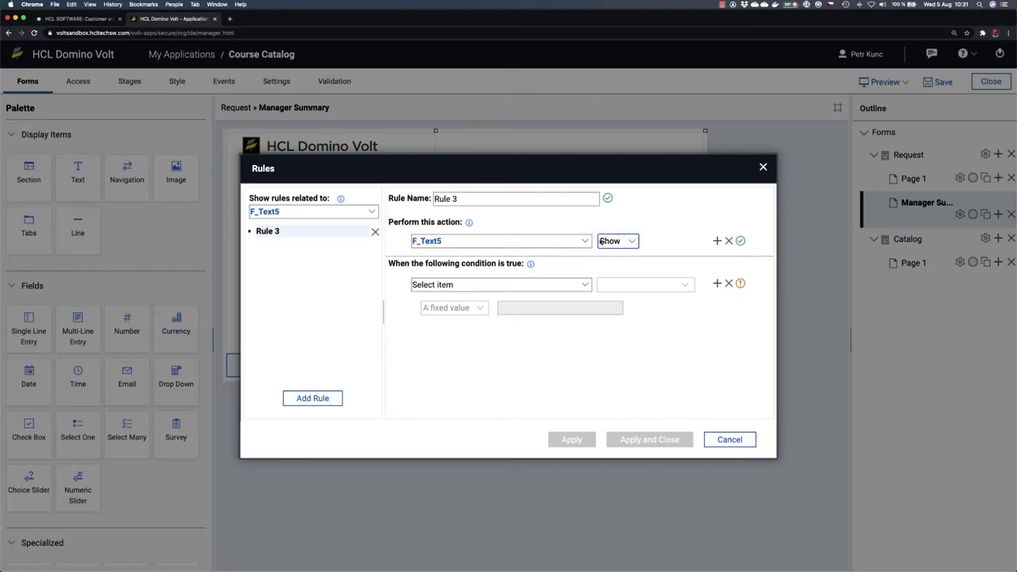
pyautogui.click(584, 284)
pyautogui.click(502, 297)
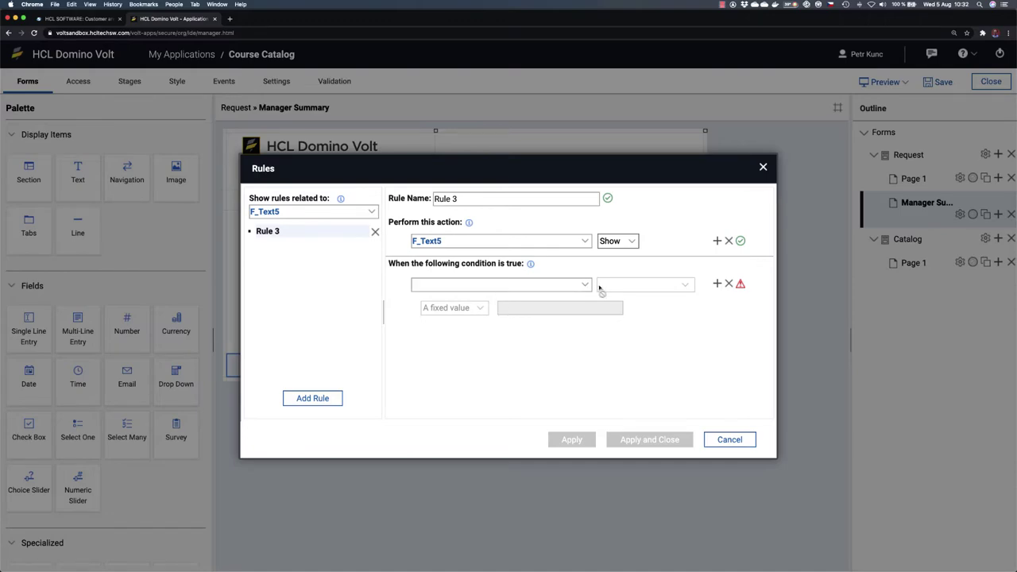
pyautogui.click(587, 285)
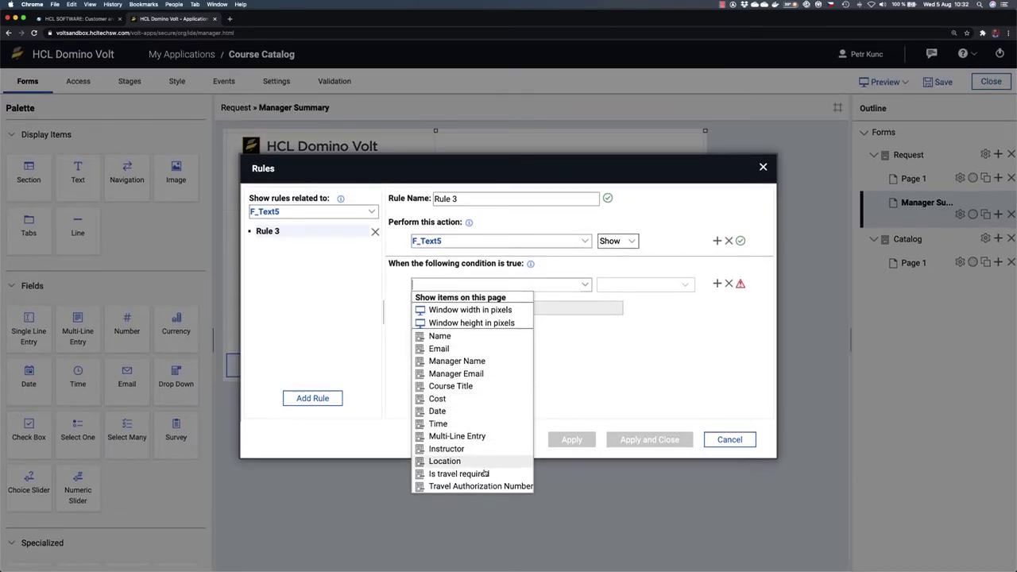
pyautogui.click(484, 474)
pyautogui.click(532, 321)
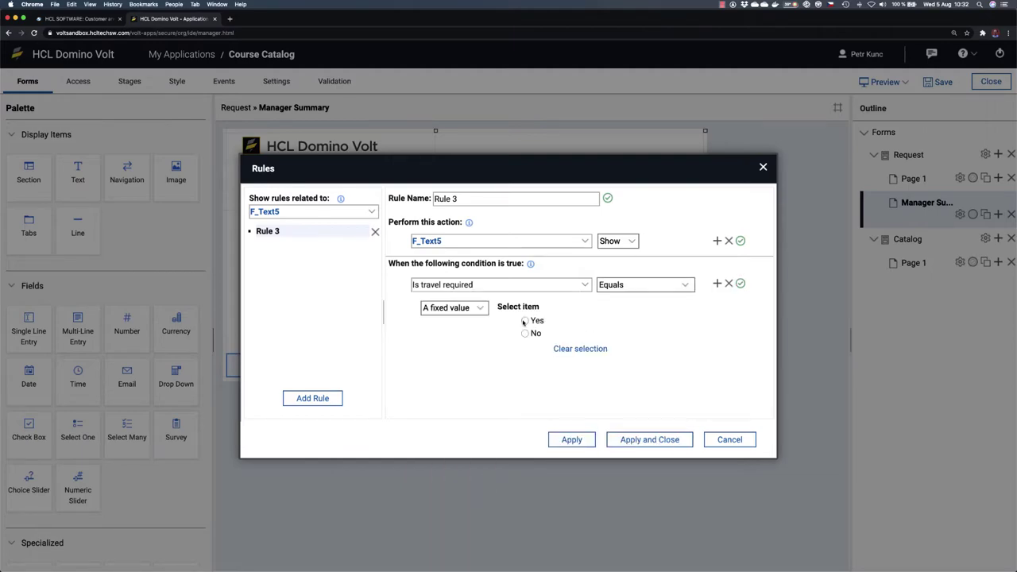
pyautogui.click(649, 439)
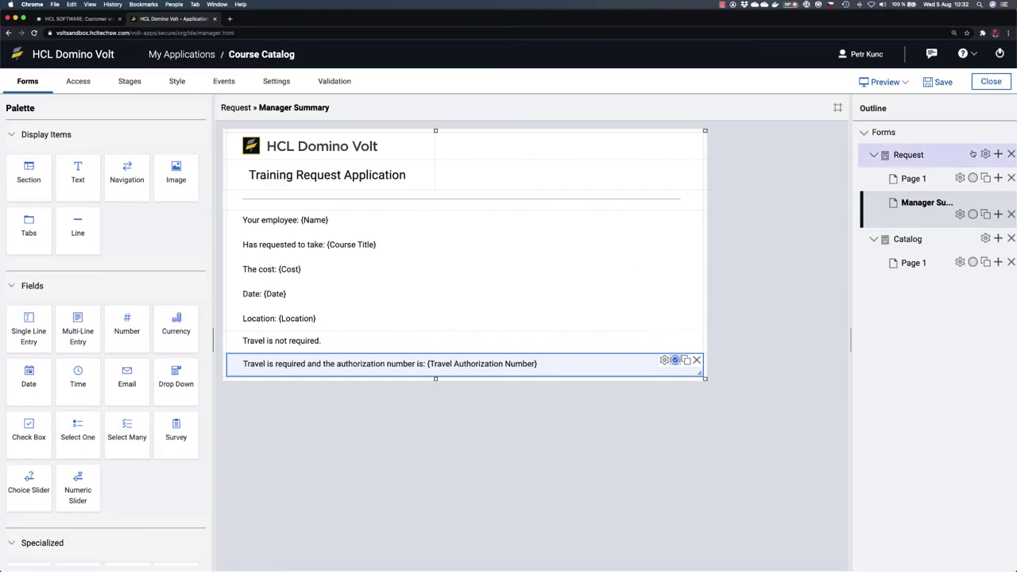
pyautogui.doubleClick(913, 178)
pyautogui.scroll(-3, 470, 471)
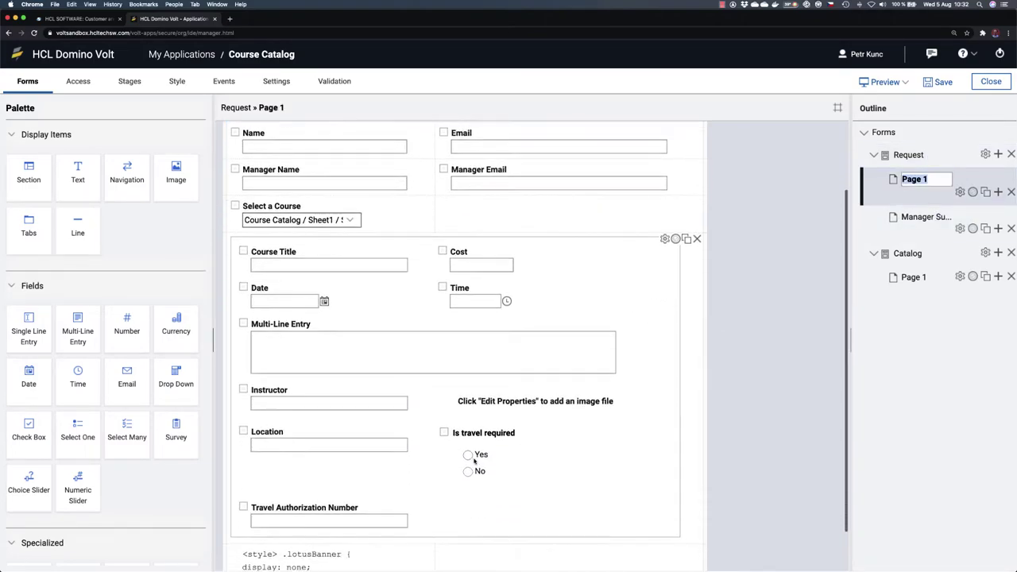
pyautogui.click(288, 506)
pyautogui.click(315, 518)
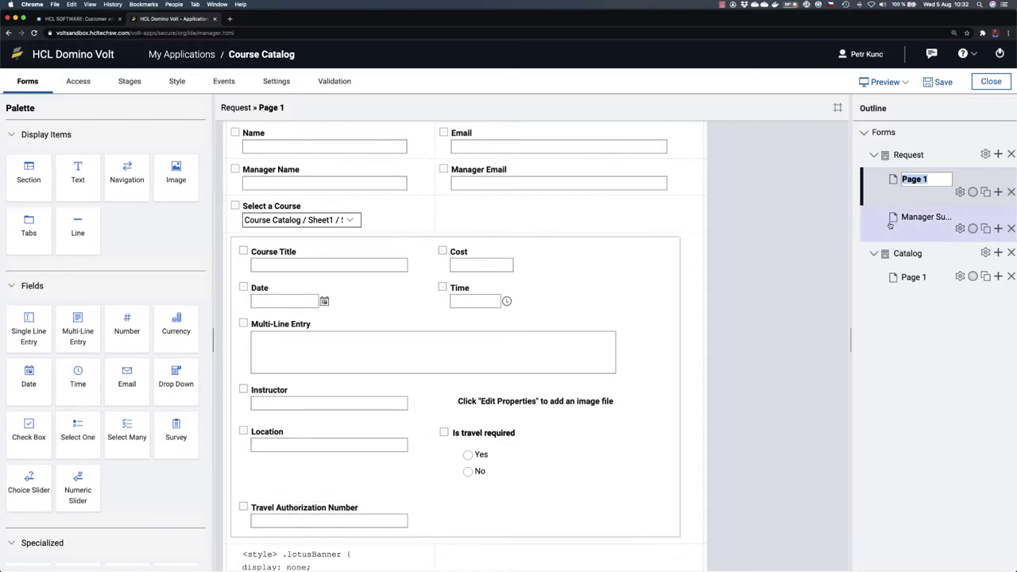
pyautogui.click(924, 222)
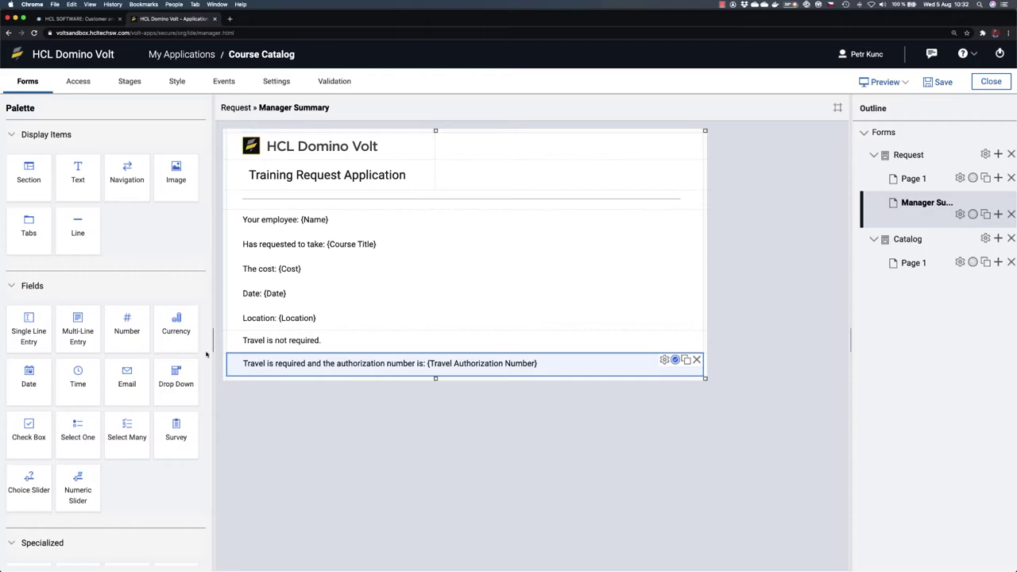
pyautogui.click(357, 342)
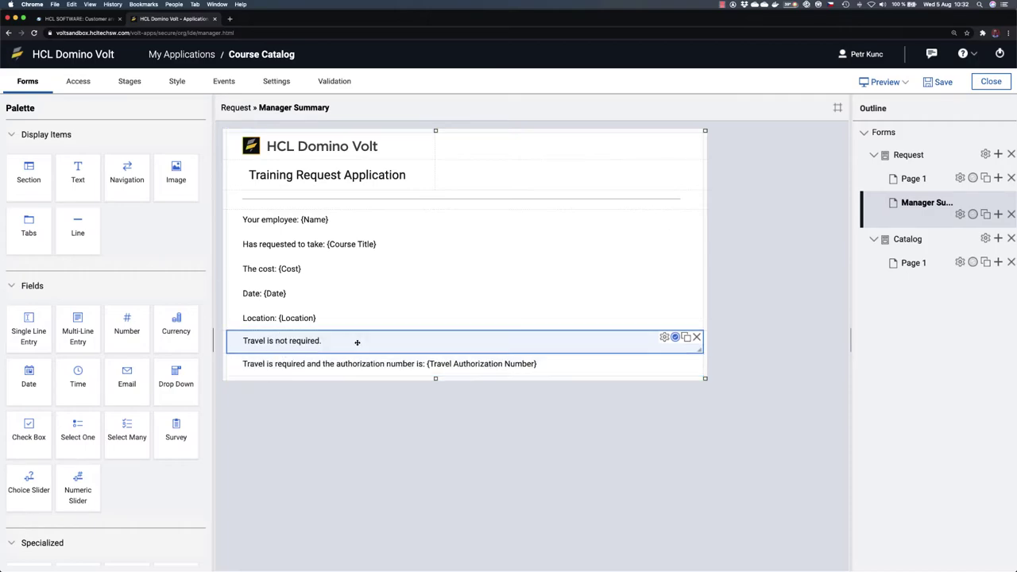
pyautogui.click(570, 363)
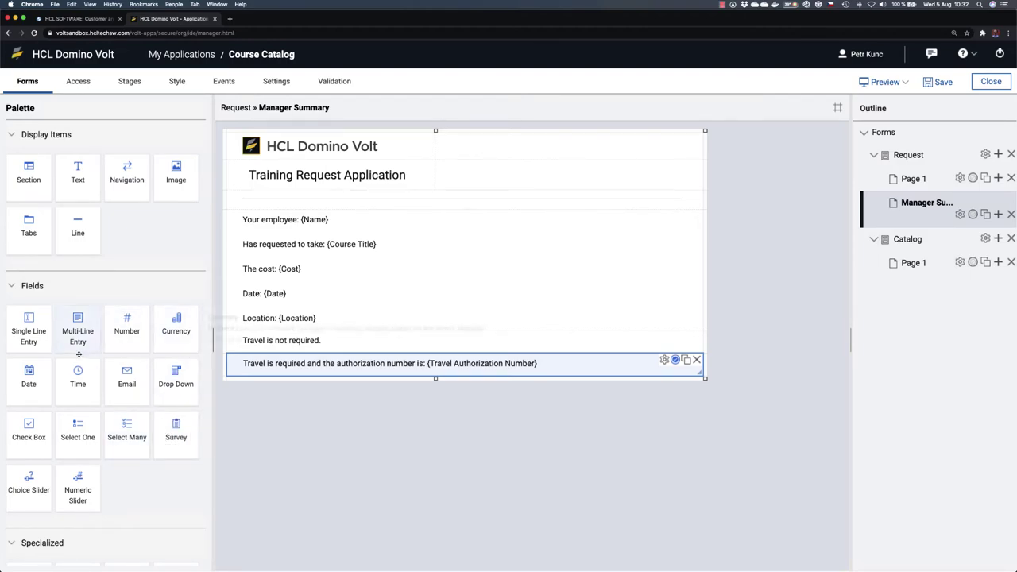
# Step: Add a full-width multi-line field labelled Managers Comments at the page's end, then save the app
pyautogui.moveTo(78, 329); pyautogui.dragTo(287, 380)
pyautogui.doubleClick(283, 384)
pyautogui.write('Ma')
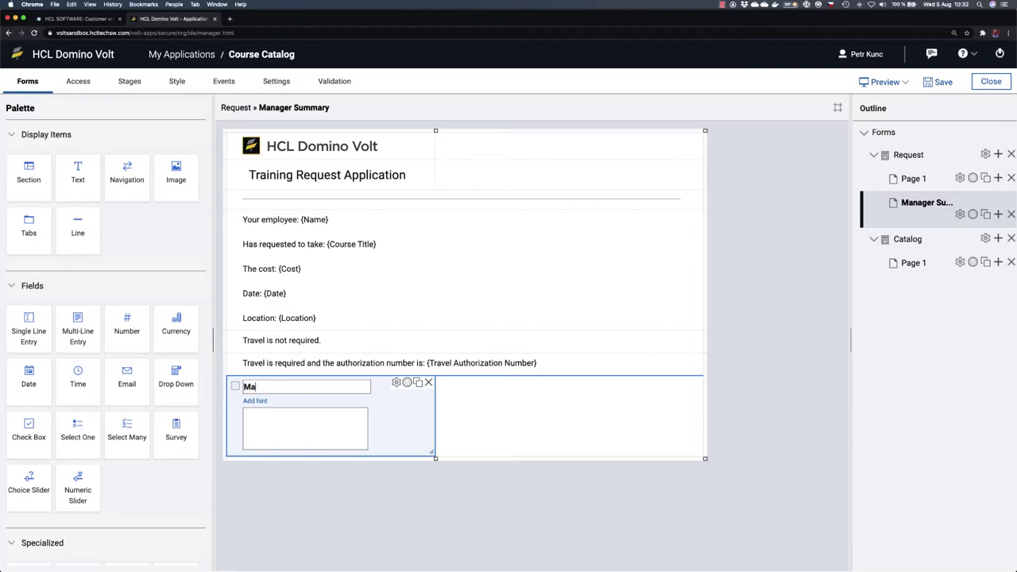
pyautogui.write('nagers Comments')
pyautogui.moveTo(431, 456); pyautogui.dragTo(660, 447)
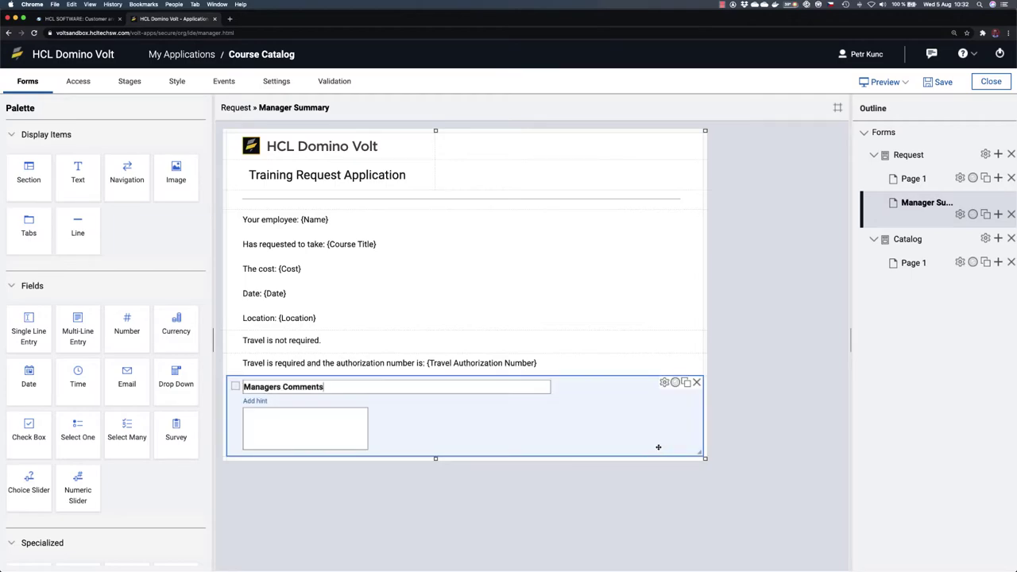
pyautogui.click(675, 383)
pyautogui.click(483, 264)
pyautogui.click(571, 455)
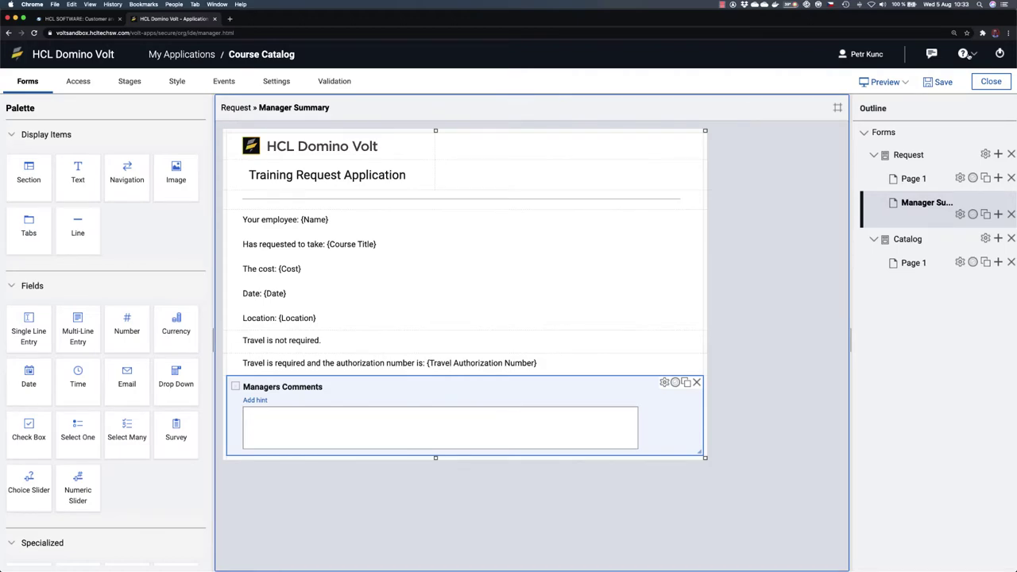
pyautogui.click(938, 83)
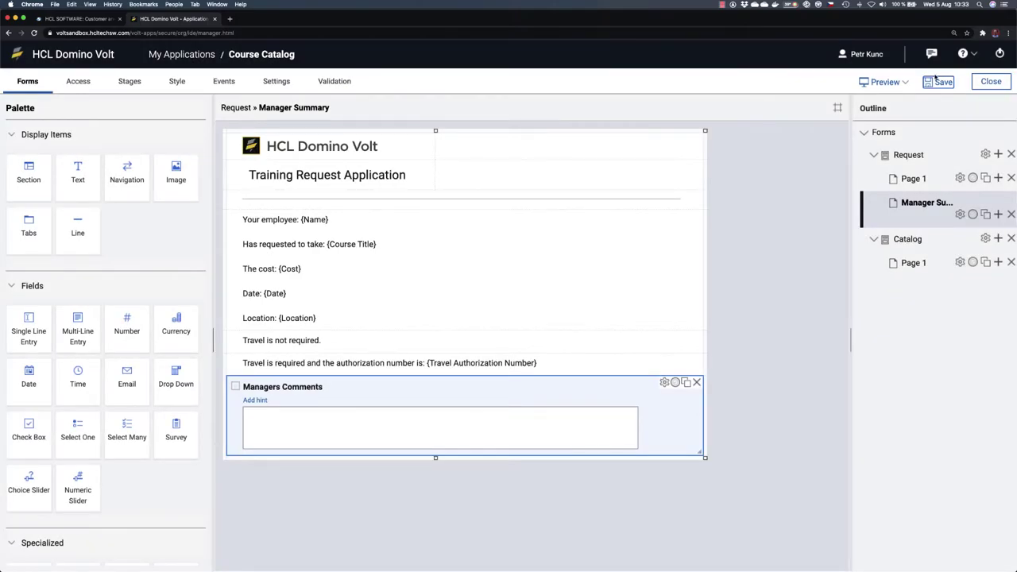
pyautogui.click(906, 82)
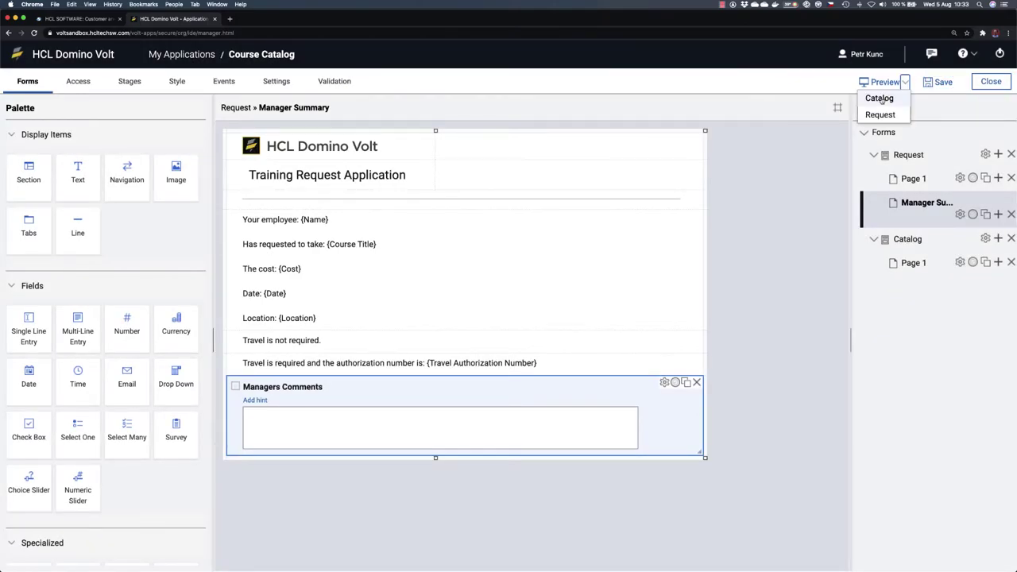
pyautogui.click(879, 97)
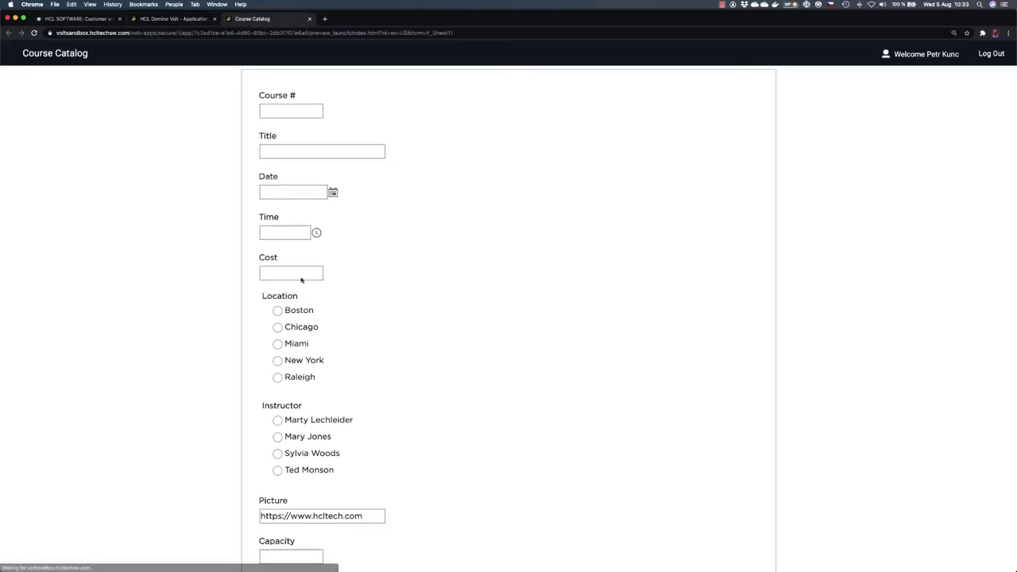
pyautogui.click(310, 19)
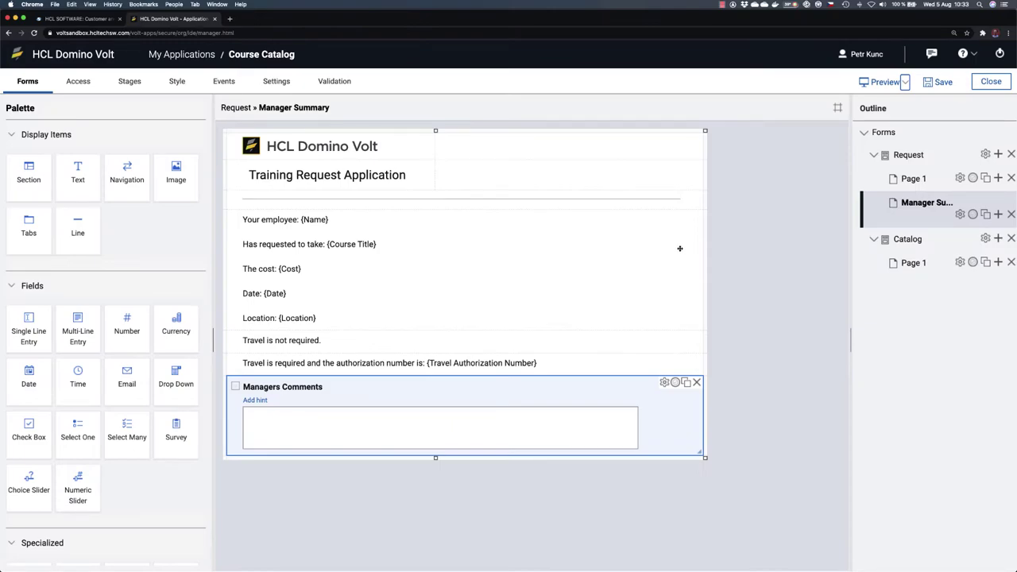
pyautogui.click(906, 82)
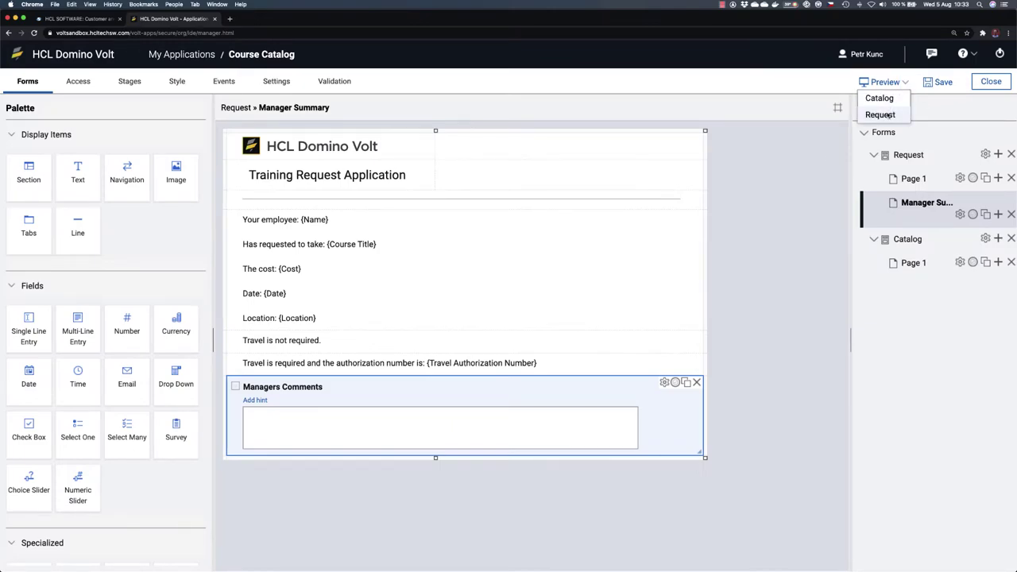
pyautogui.click(880, 114)
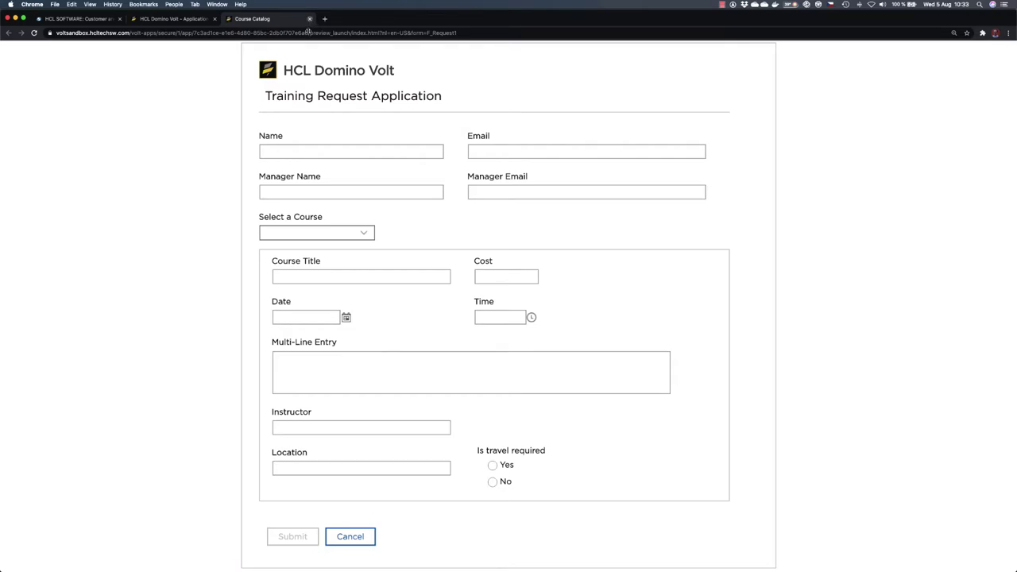
pyautogui.click(310, 19)
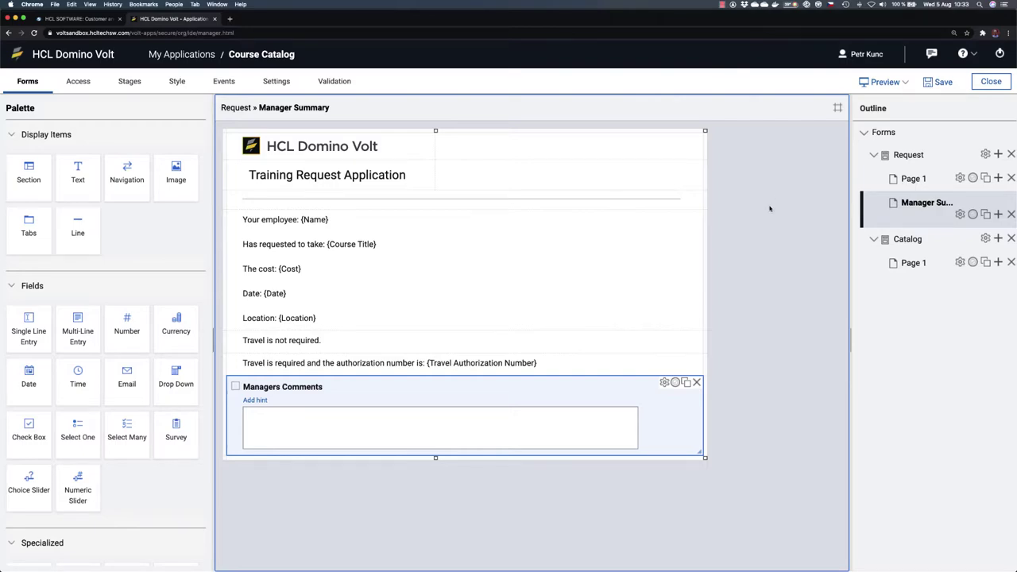
# Step: Display the Request form's Stages panel listing Start, Submitted and End
pyautogui.click(129, 82)
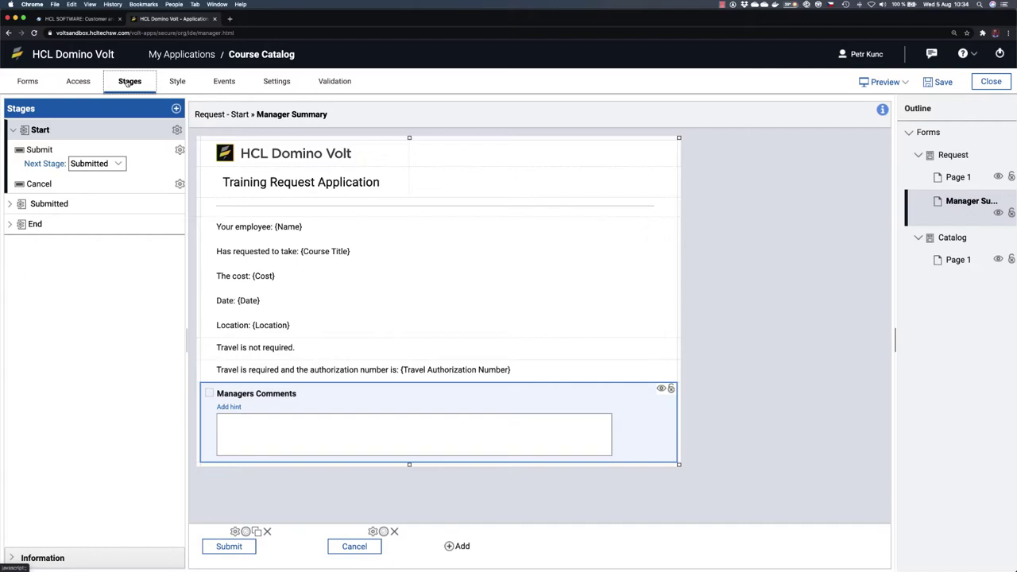
pyautogui.click(27, 81)
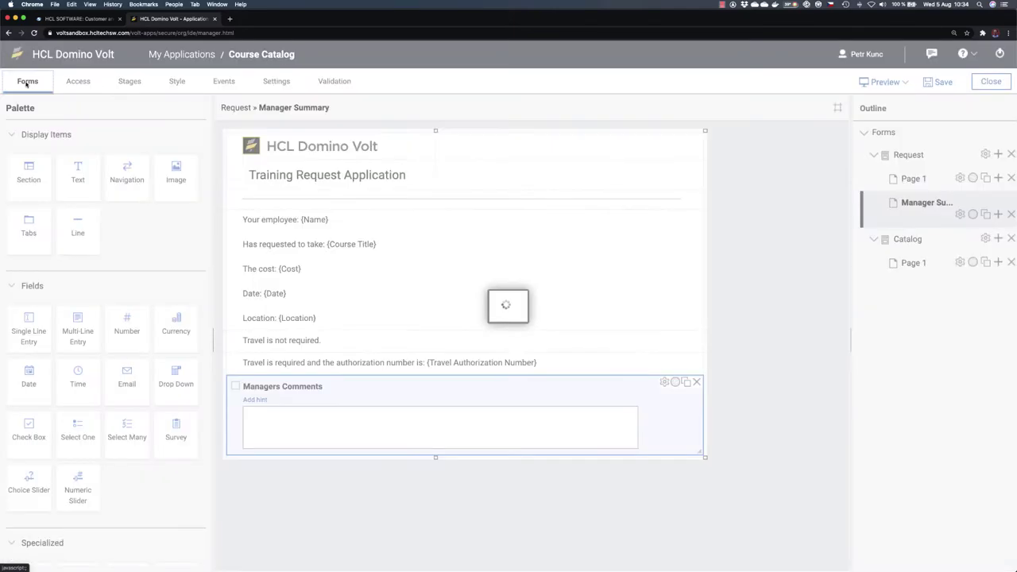
pyautogui.click(131, 82)
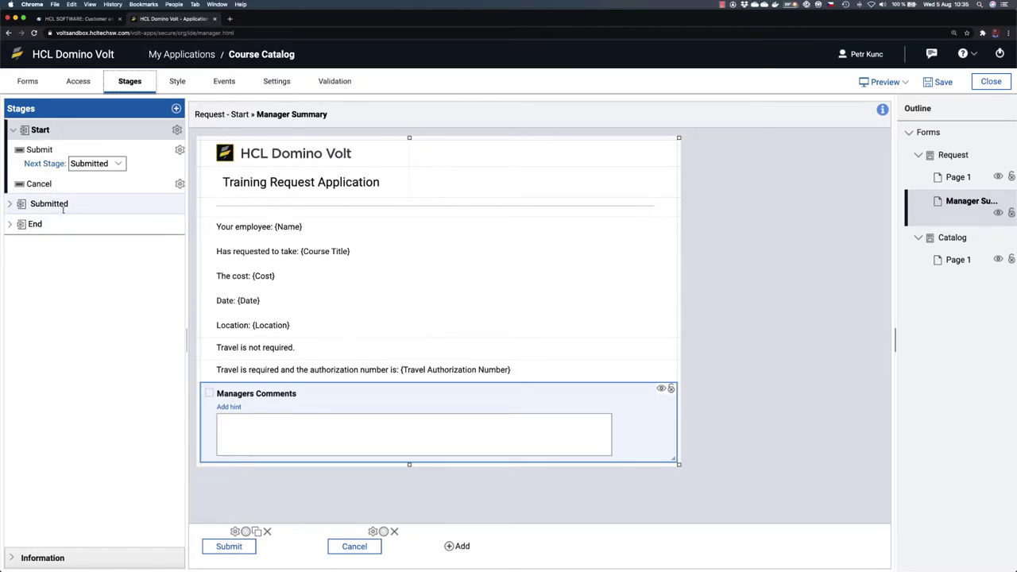
# Step: Inspect the Submitted stage's Update action, leaving its Next Stage as Submitted
pyautogui.click(35, 231)
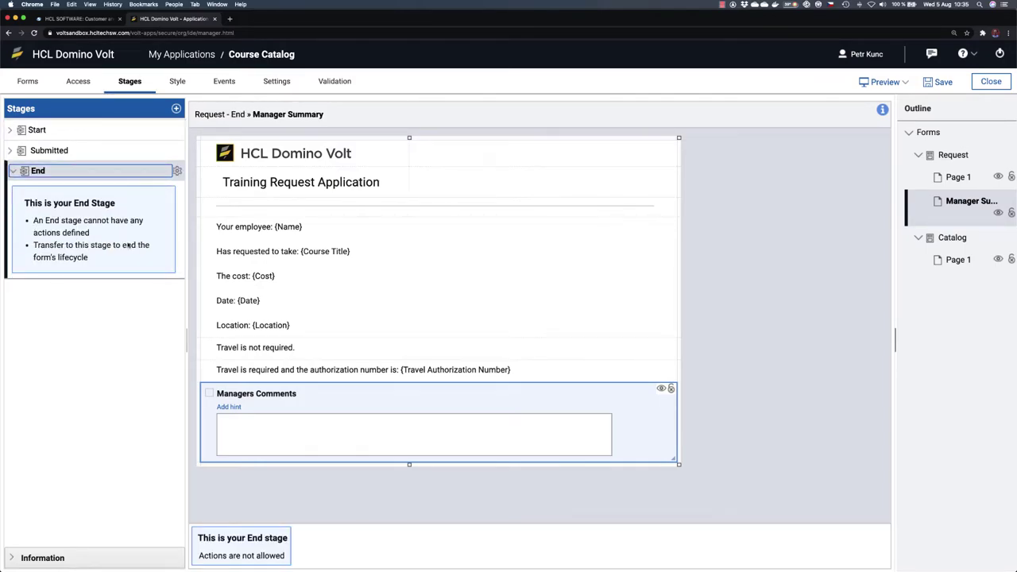
pyautogui.click(13, 171)
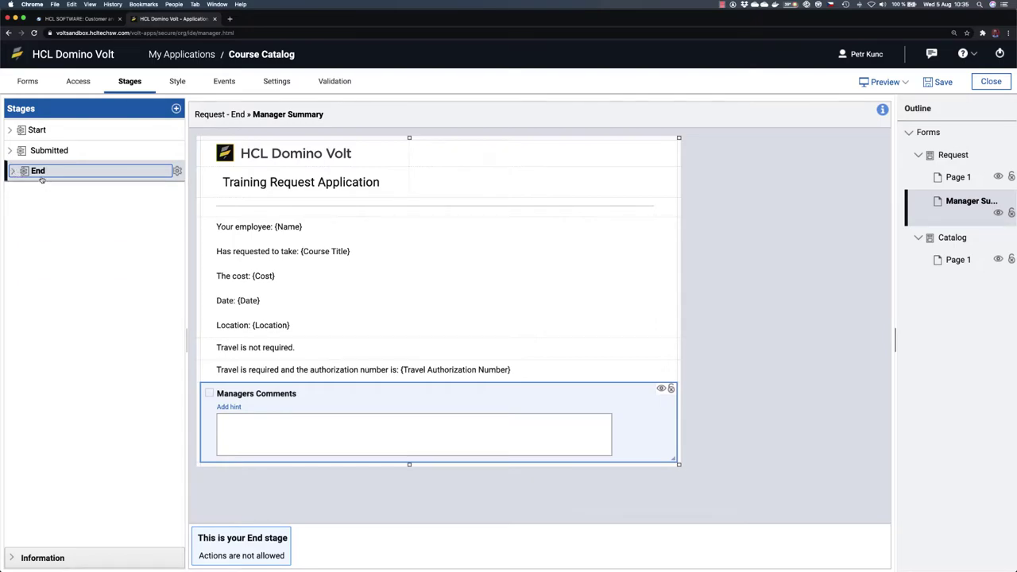
pyautogui.click(11, 151)
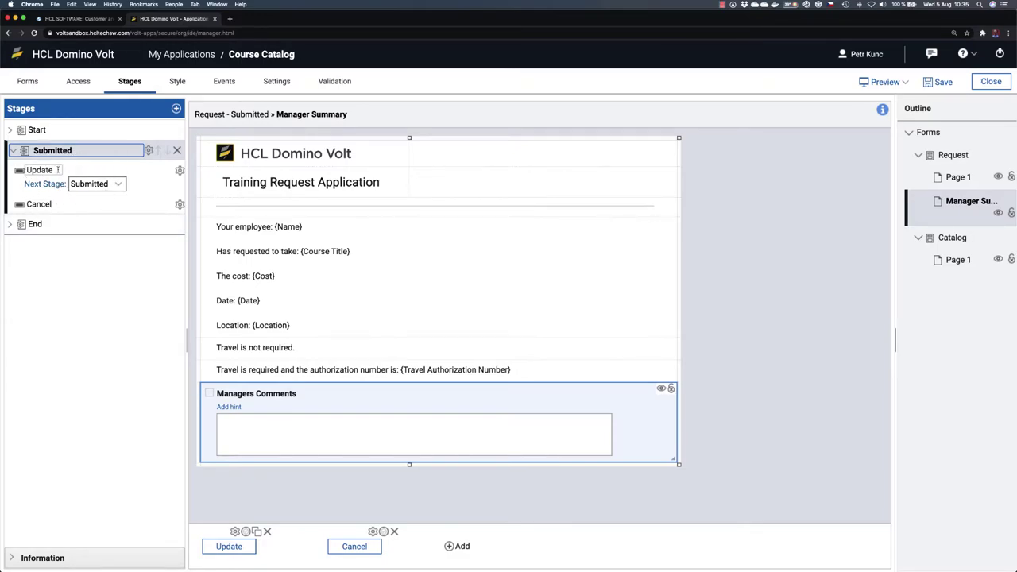
pyautogui.click(120, 182)
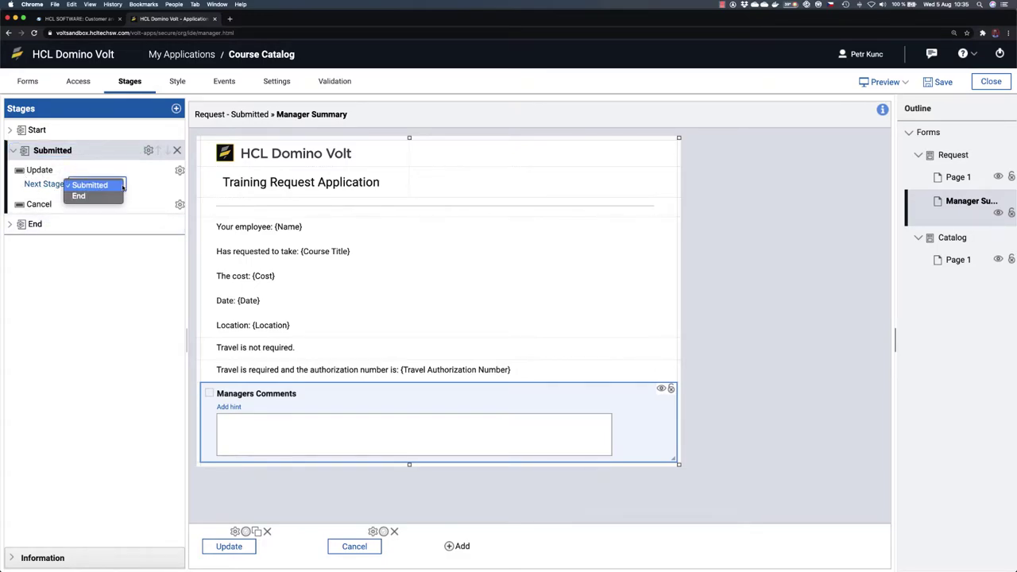
pyautogui.click(116, 267)
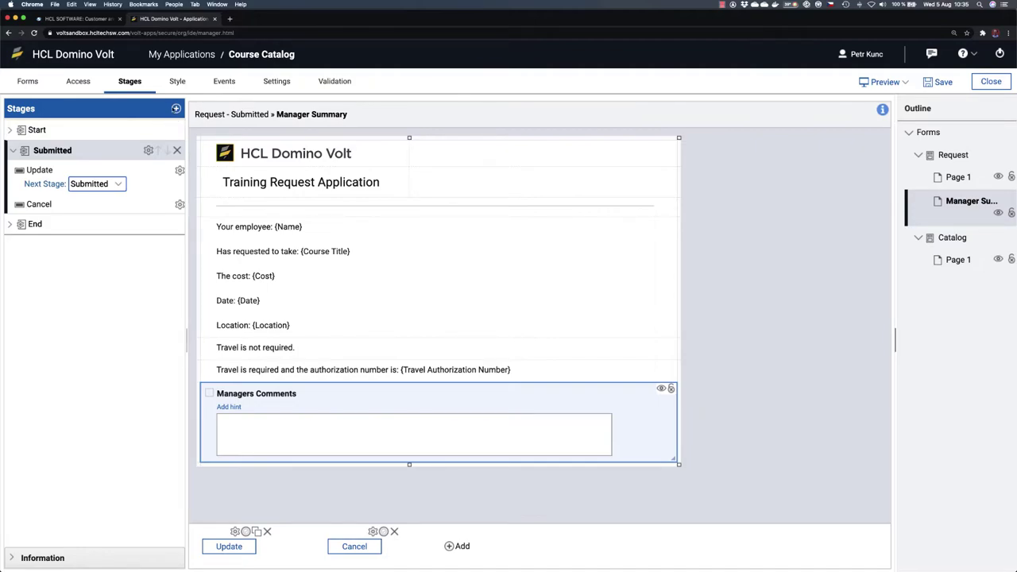
# Step: Add a new workflow stage named Approved
pyautogui.click(175, 109)
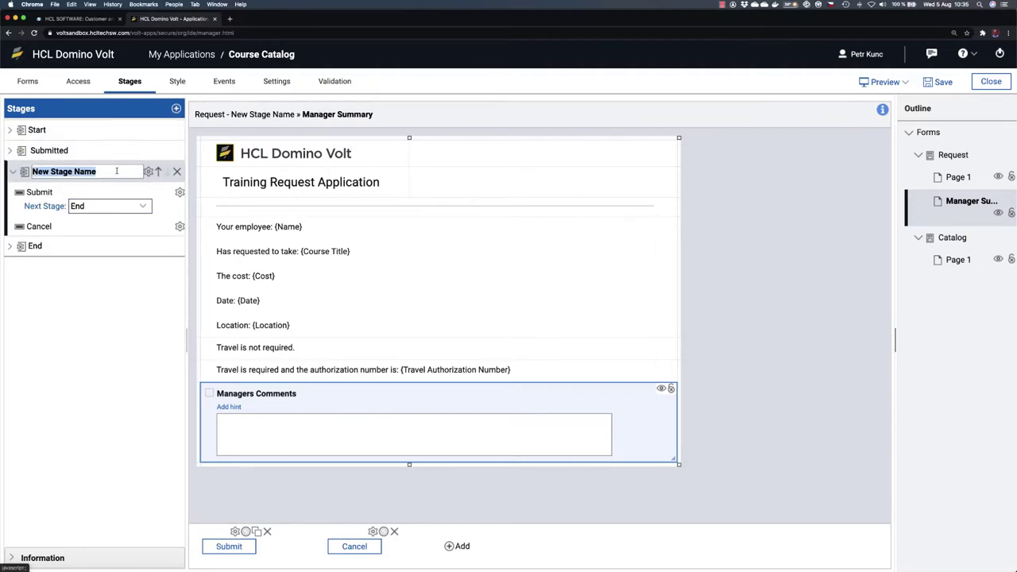
pyautogui.write('App')
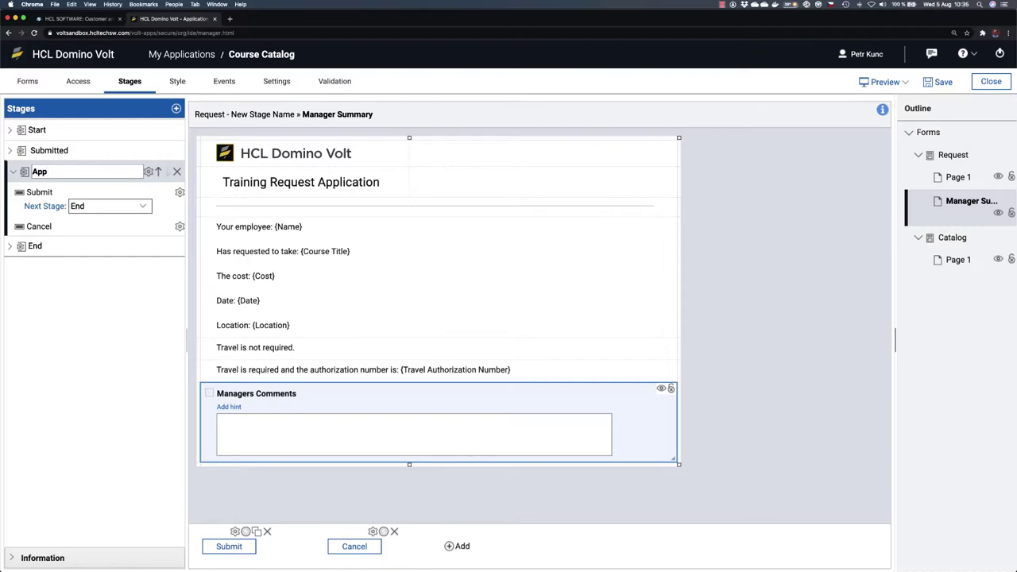
pyautogui.write('roved')
pyautogui.press('Return')
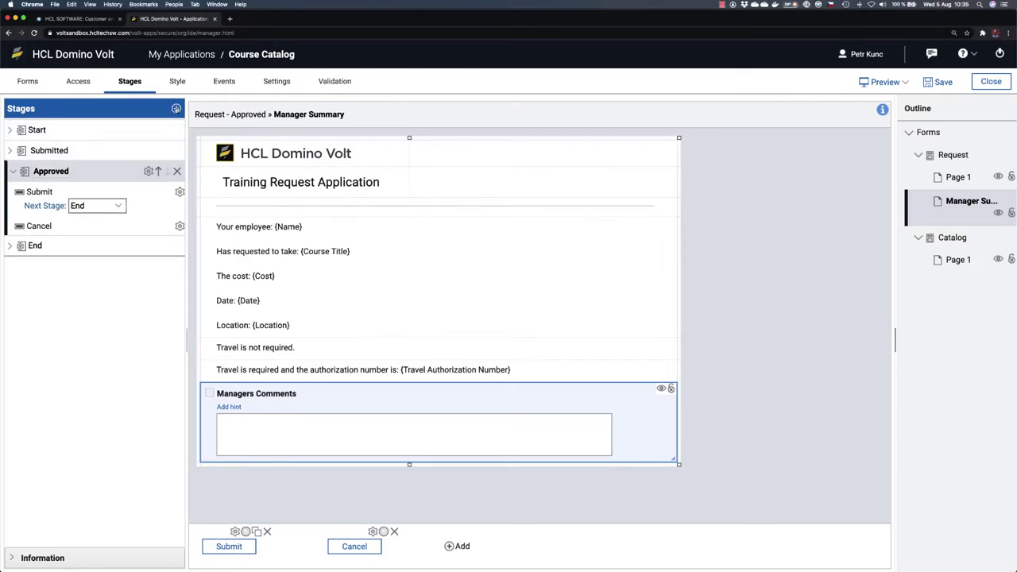
# Step: Add another stage named Denied, correcting the mistyped name
pyautogui.click(176, 109)
pyautogui.write('DSenied')
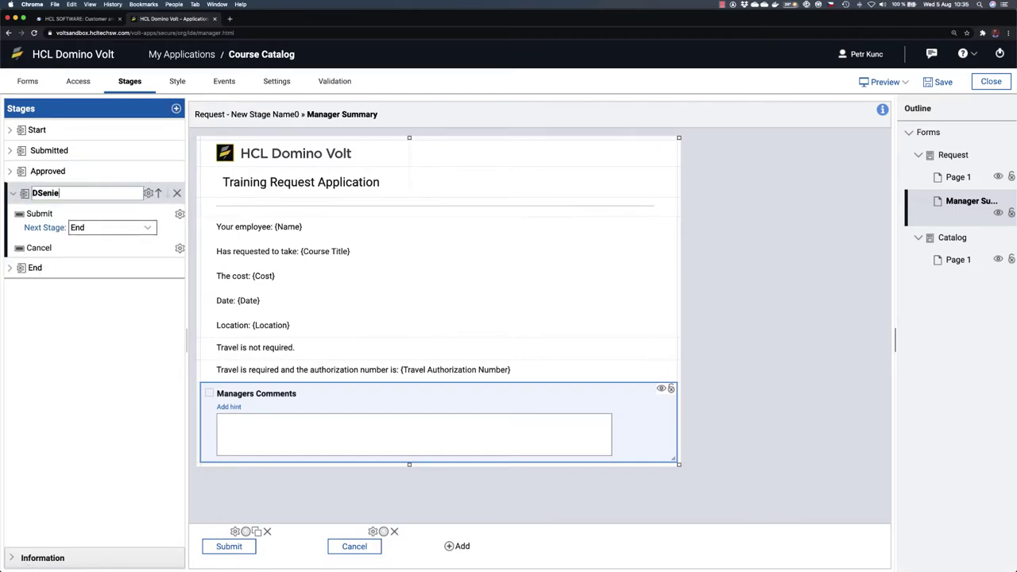
pyautogui.press('BackSpace')
pyautogui.press('BackSpace')
pyautogui.press('BackSpace')
pyautogui.press('BackSpace')
pyautogui.press('BackSpace')
pyautogui.press('BackSpace')
pyautogui.write('enied')
pyautogui.click(109, 320)
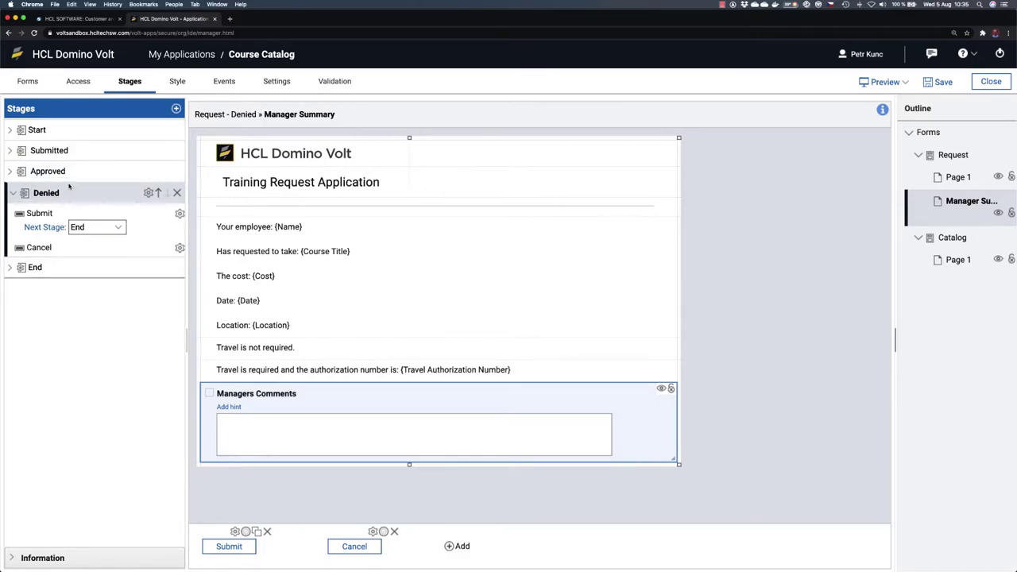
pyautogui.click(92, 131)
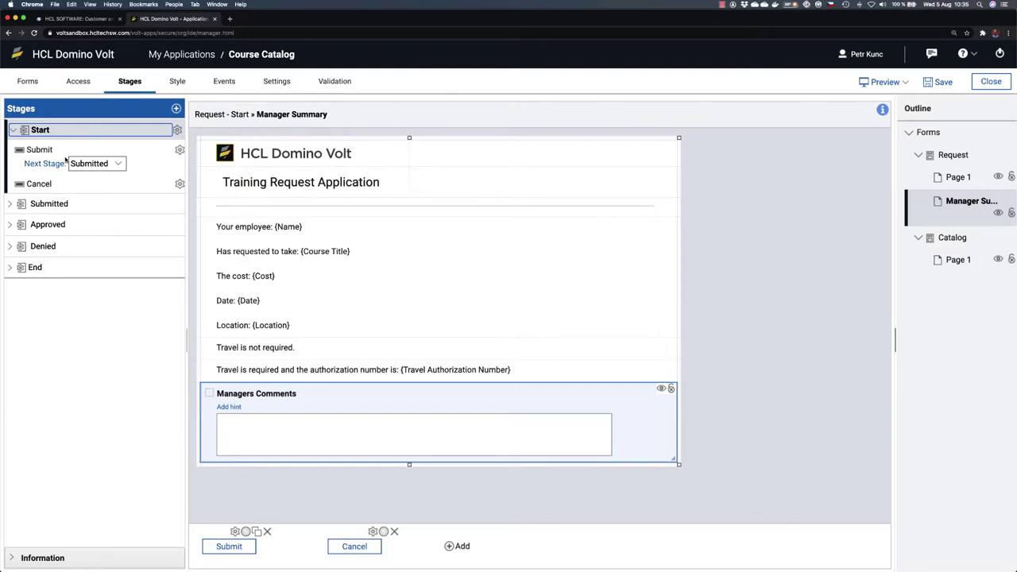
# Step: Rename Submitted's Update action to Approve and add a second submit action named Deny
pyautogui.click(93, 204)
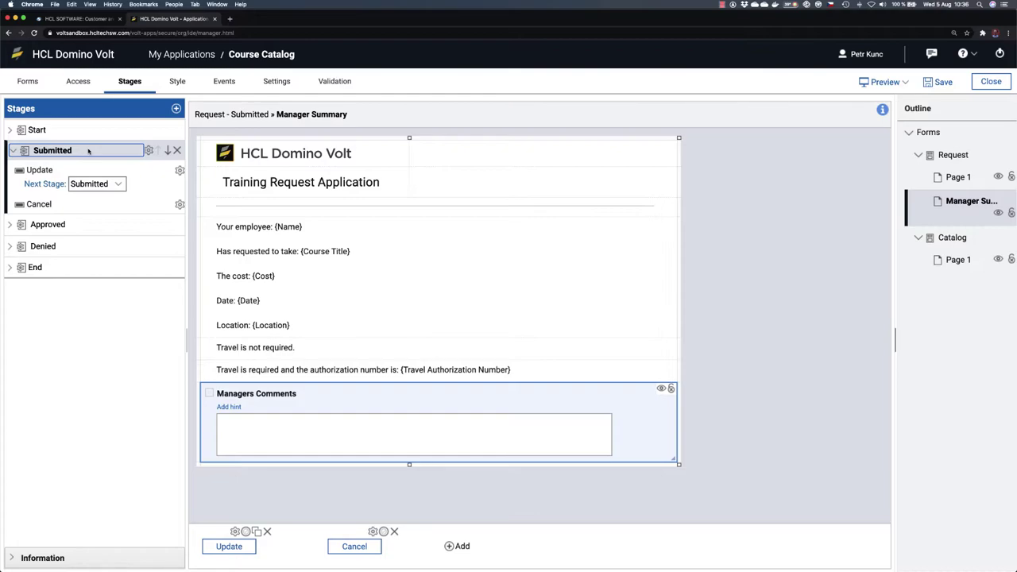
pyautogui.click(42, 170)
pyautogui.write('Approve')
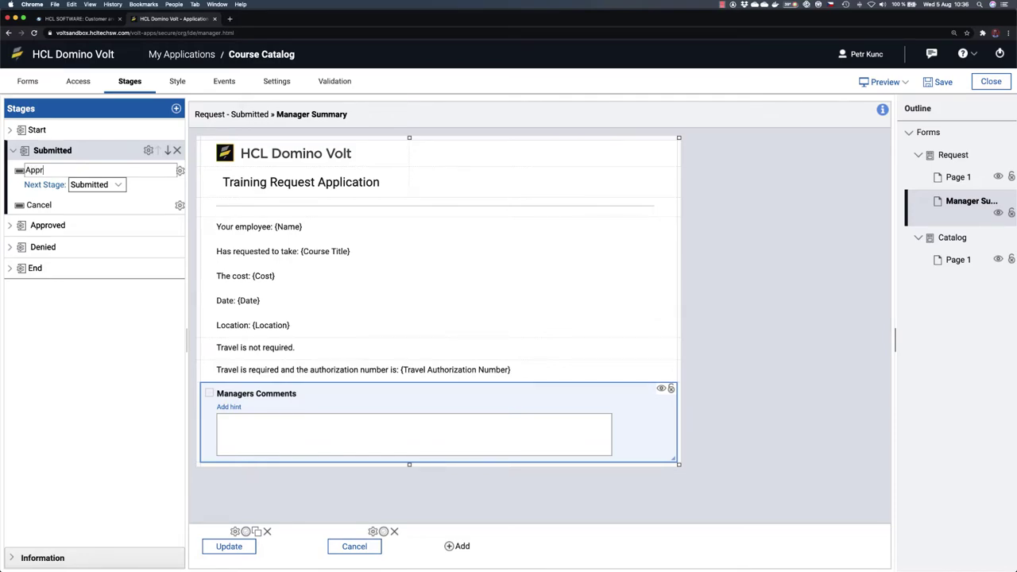
pyautogui.click(67, 345)
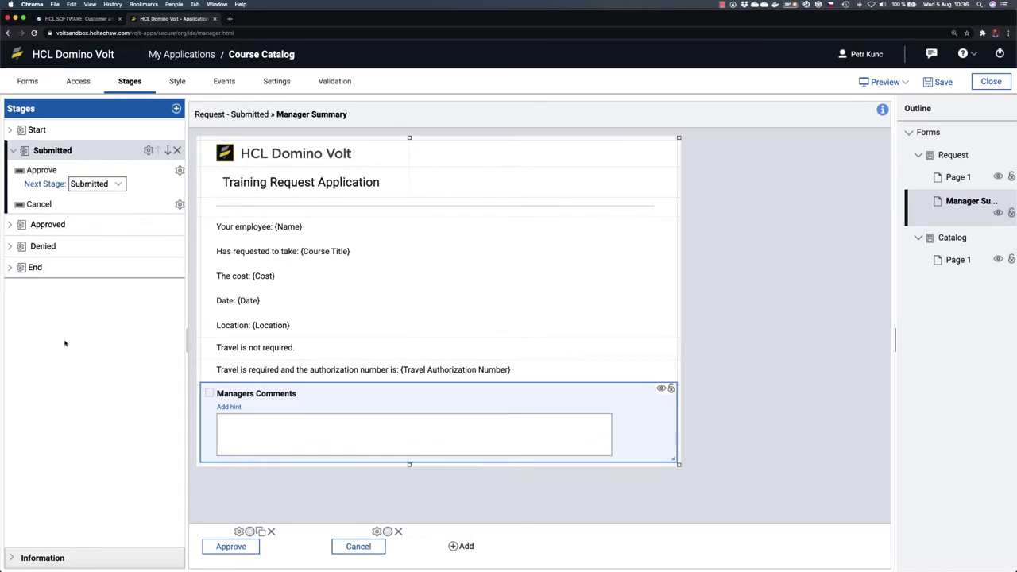
pyautogui.click(459, 547)
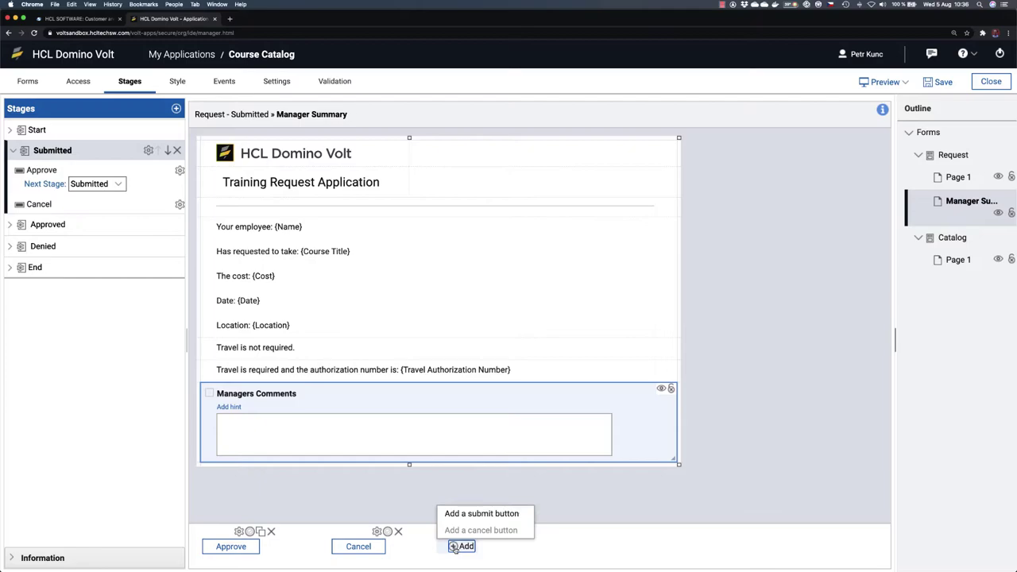
pyautogui.click(481, 514)
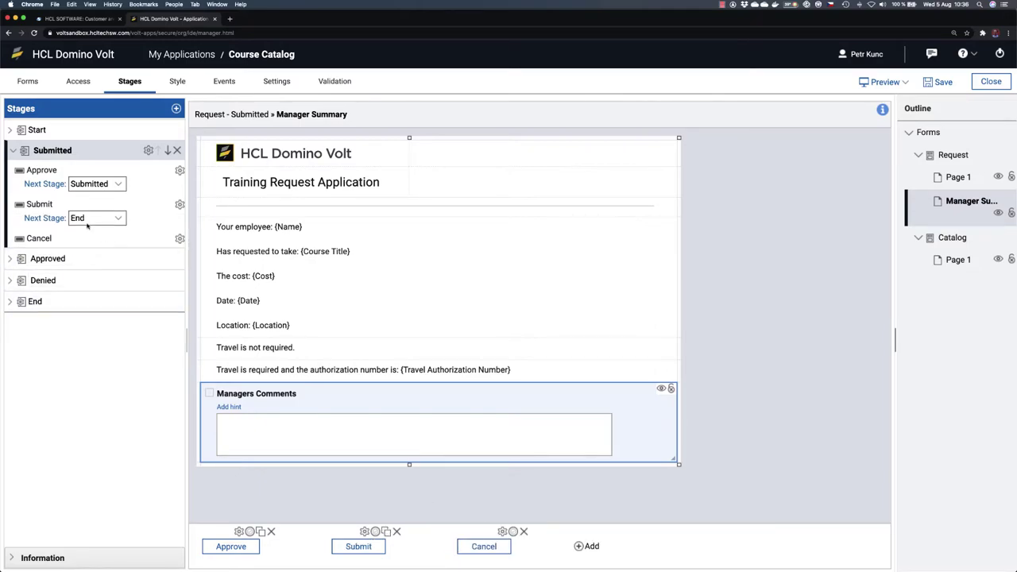
pyautogui.click(39, 204)
pyautogui.write('Deny')
pyautogui.click(123, 379)
# Step: Route Approve to Approved and Deny to Denied, and delete the Cancel action
pyautogui.click(30, 165)
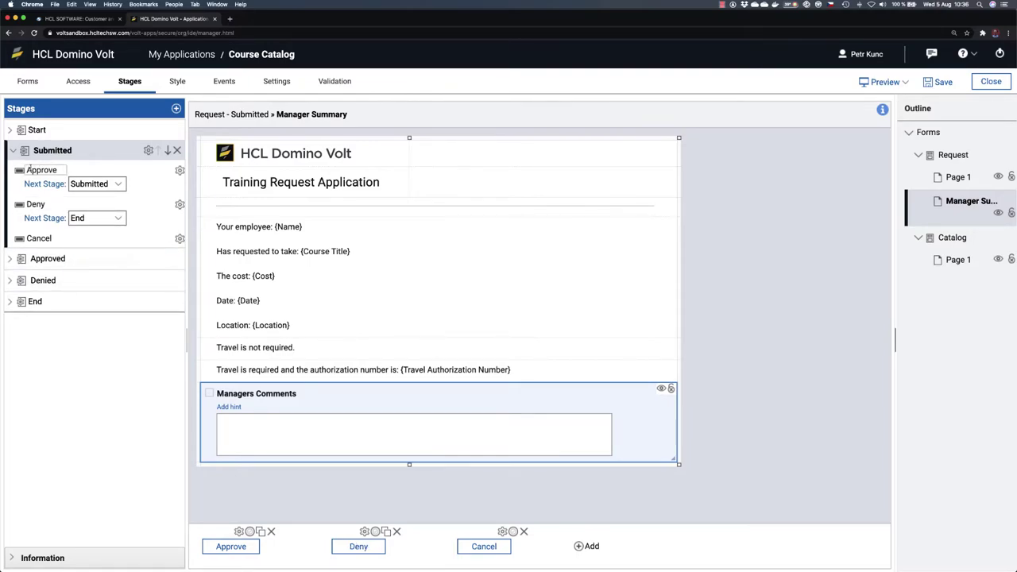
pyautogui.click(103, 184)
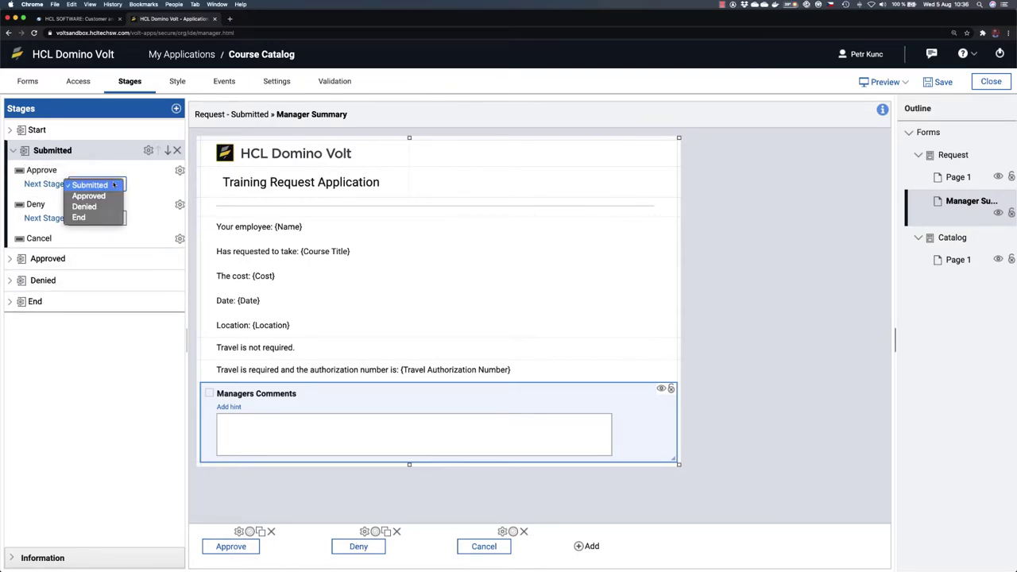
pyautogui.click(106, 196)
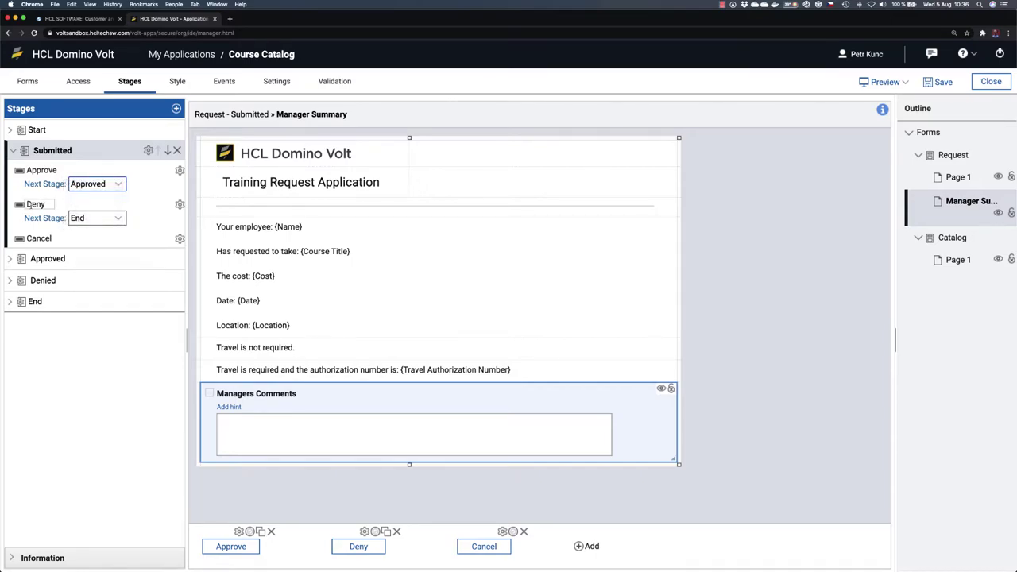
pyautogui.click(116, 220)
pyautogui.click(91, 207)
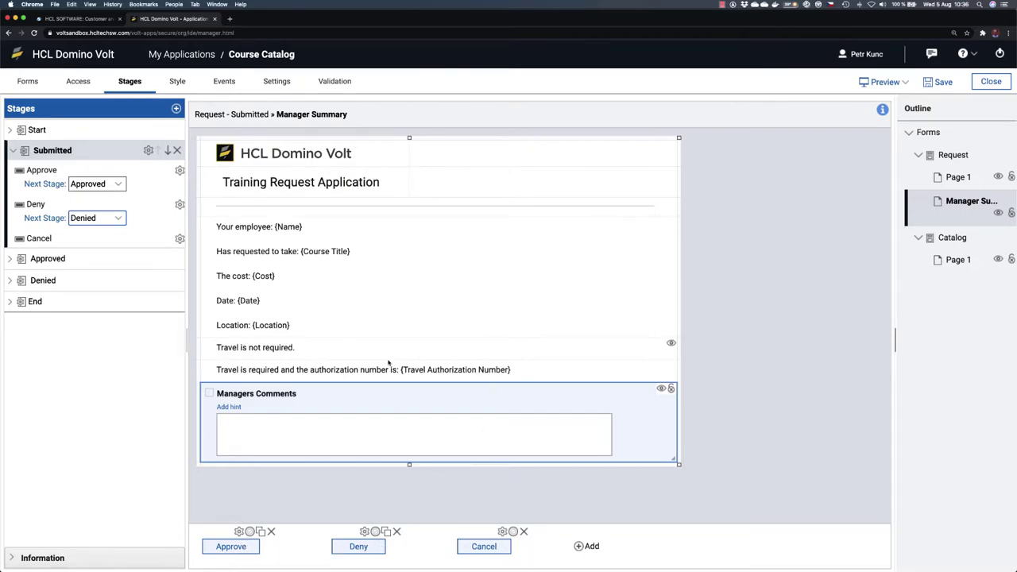
pyautogui.click(525, 532)
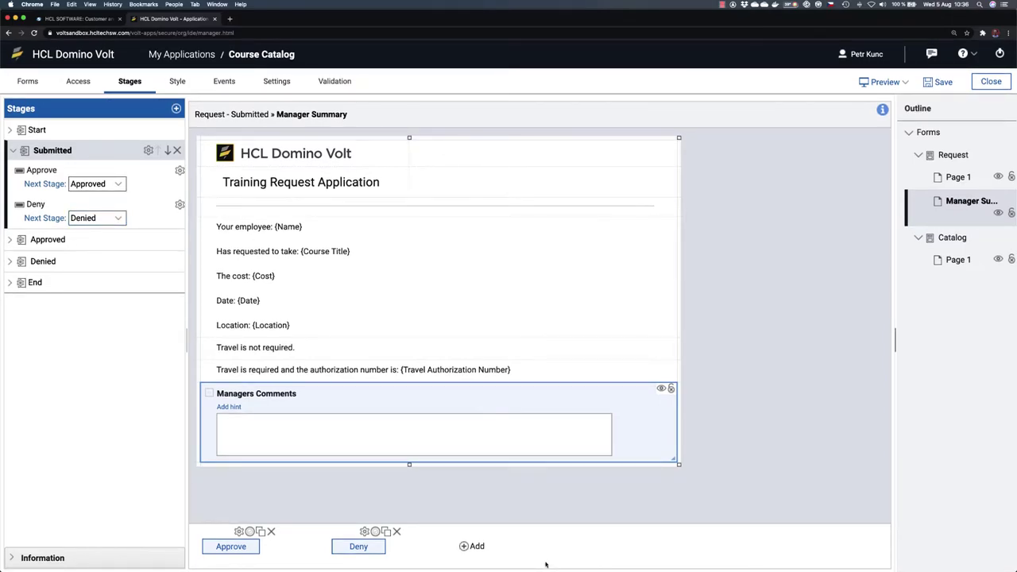
pyautogui.click(60, 131)
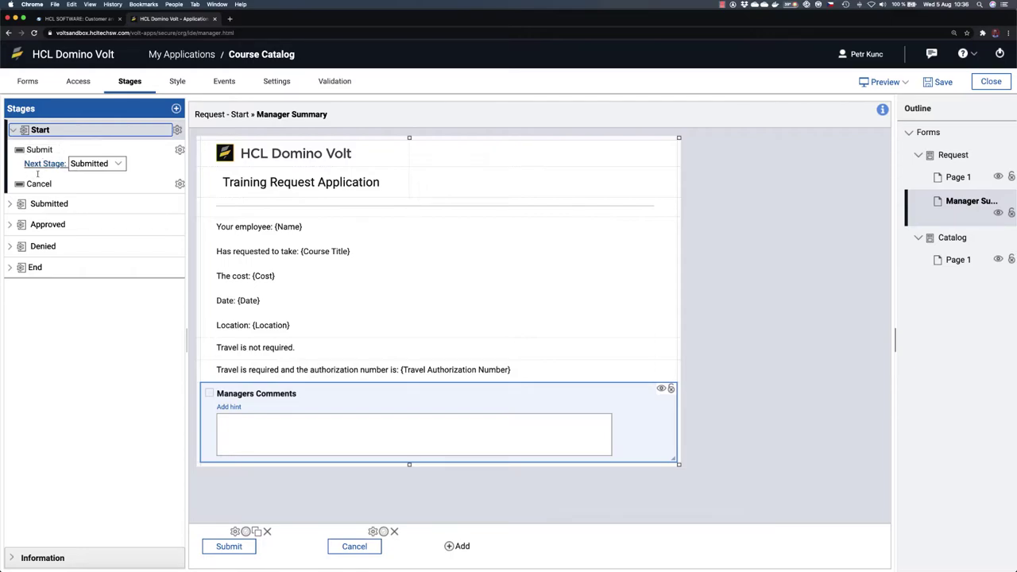
# Step: Open Edit Action Properties for the Start stage's Submit action
pyautogui.click(76, 204)
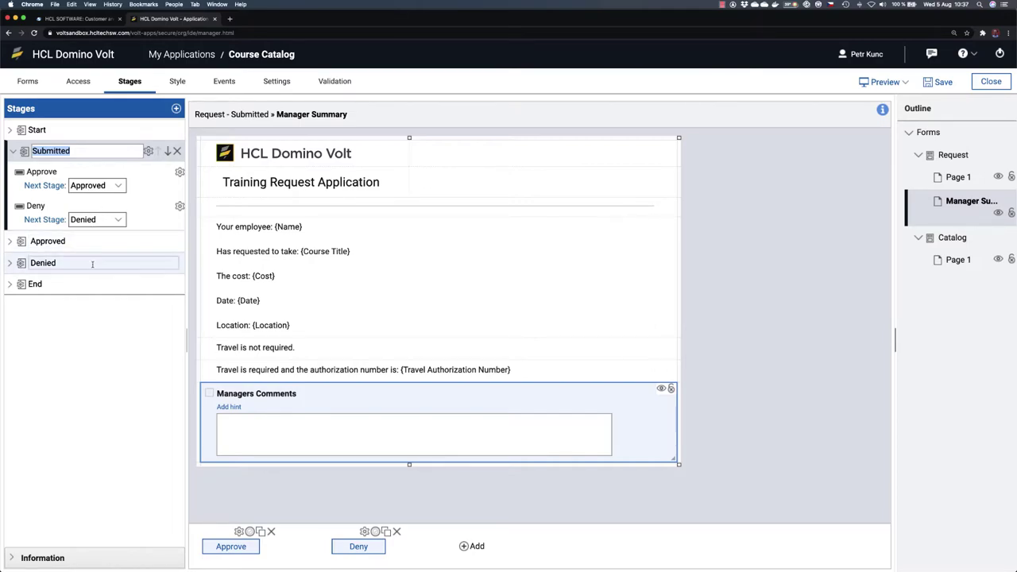
pyautogui.click(124, 356)
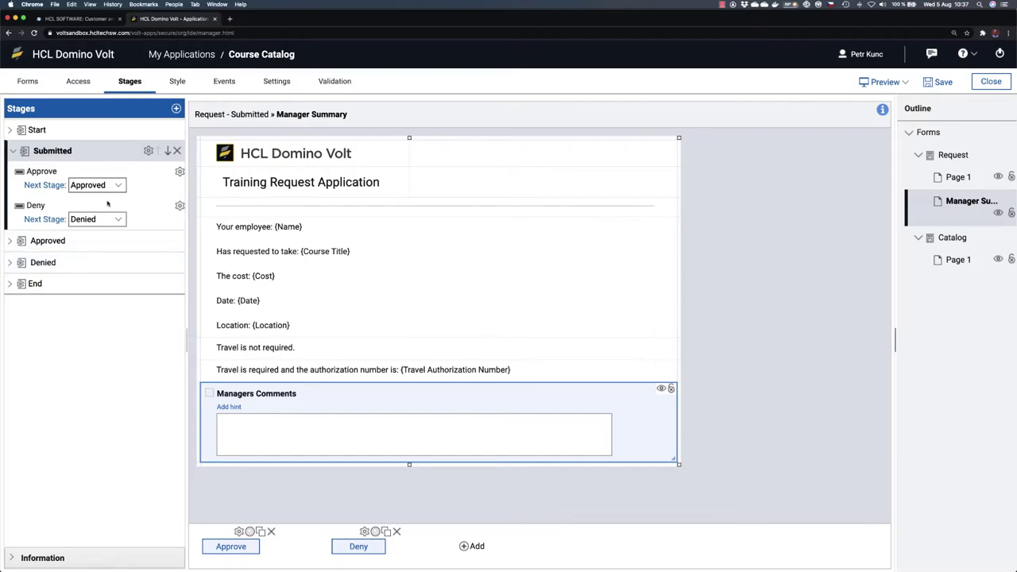
pyautogui.click(41, 132)
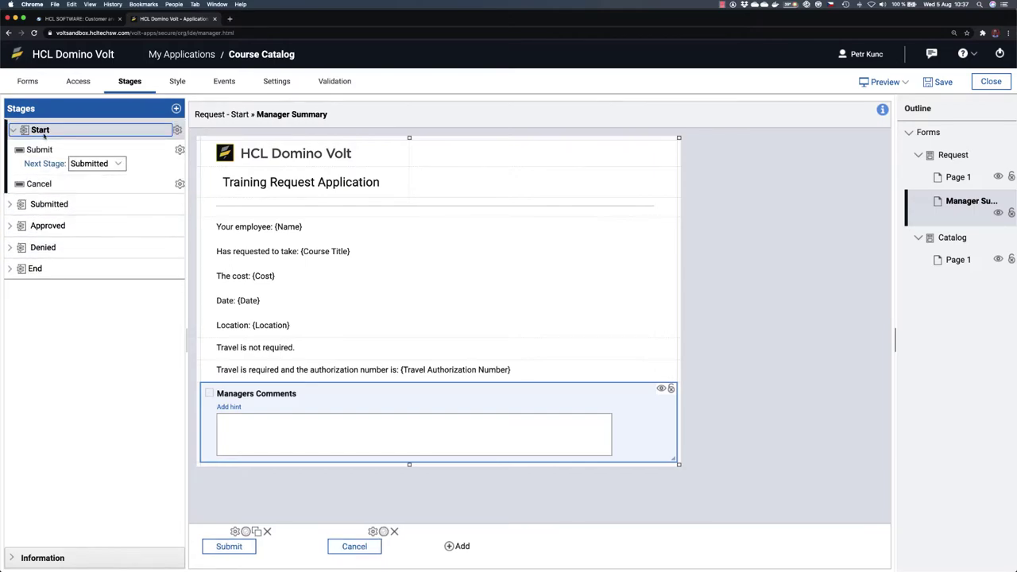
pyautogui.click(77, 152)
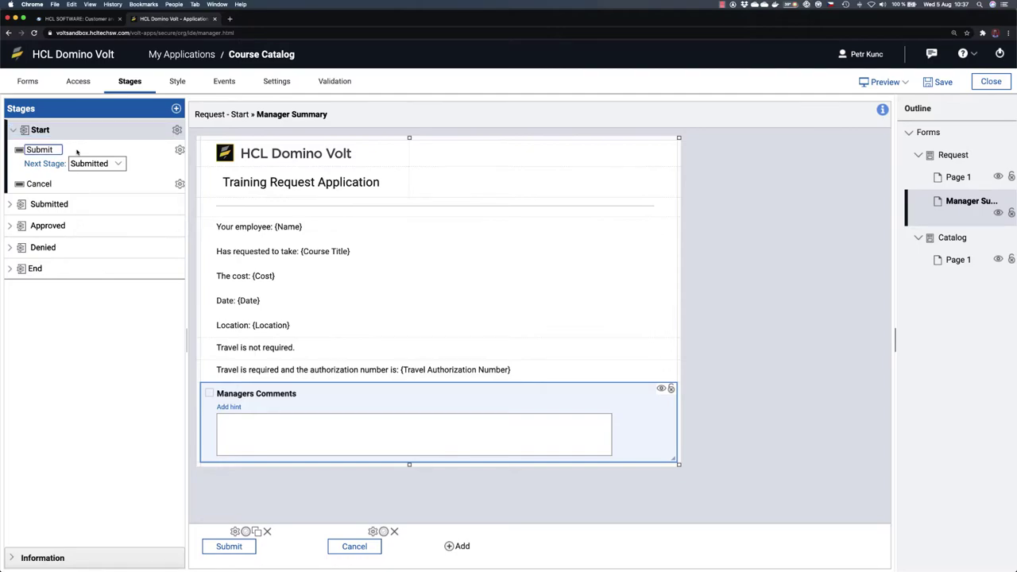
pyautogui.click(179, 151)
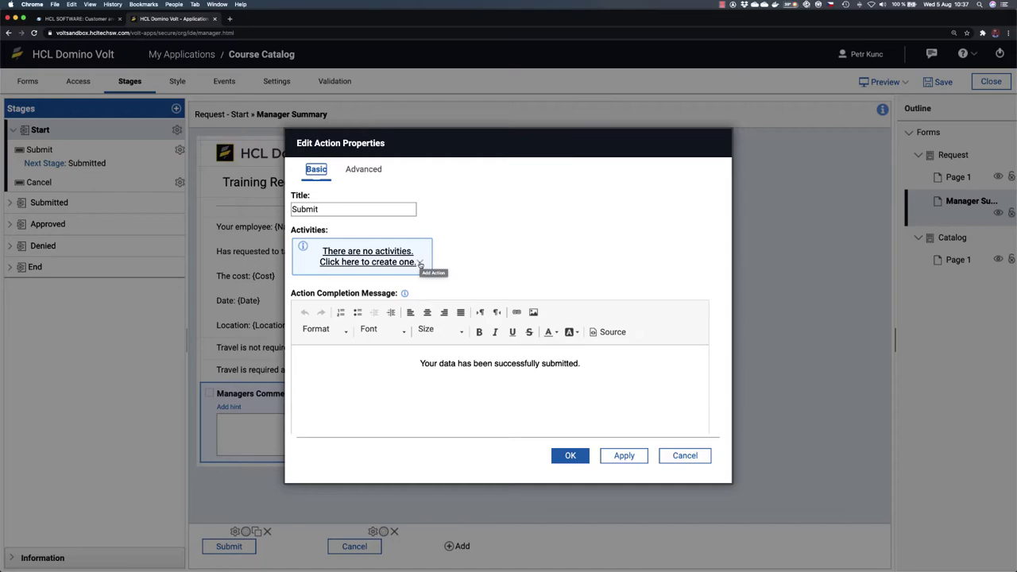
# Step: Add a Send an Email activity to the Submit action
pyautogui.click(420, 265)
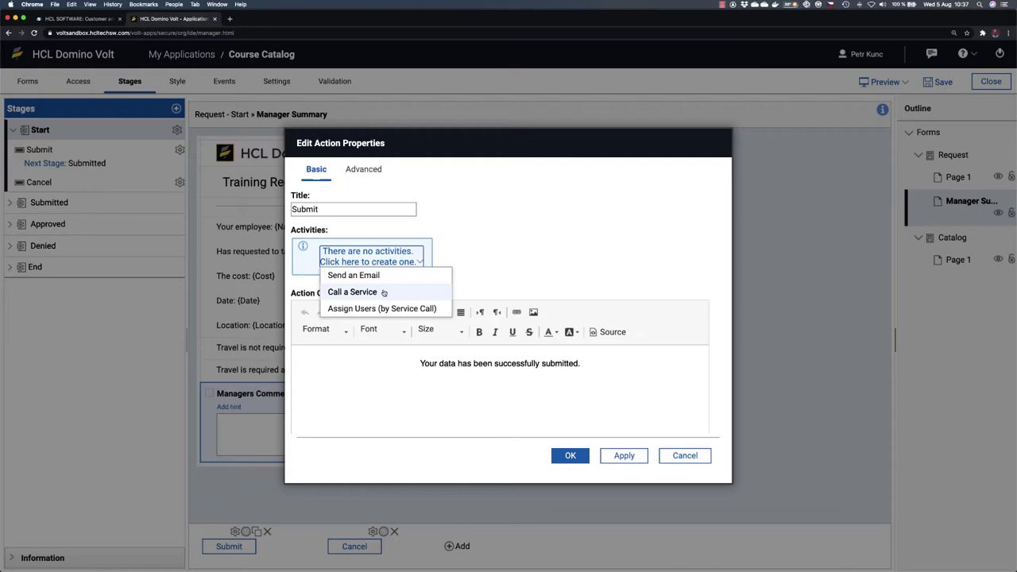
pyautogui.click(406, 279)
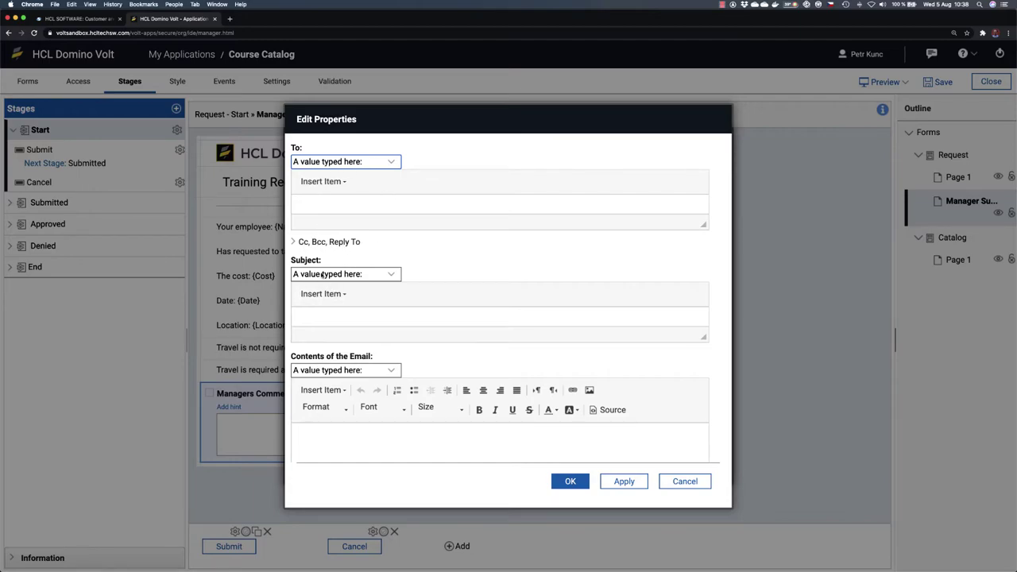
# Step: Set the email's To recipient to the Manager Email field
pyautogui.scroll(-1, 374, 318)
pyautogui.scroll(-5, 343, 407)
pyautogui.scroll(5, 344, 407)
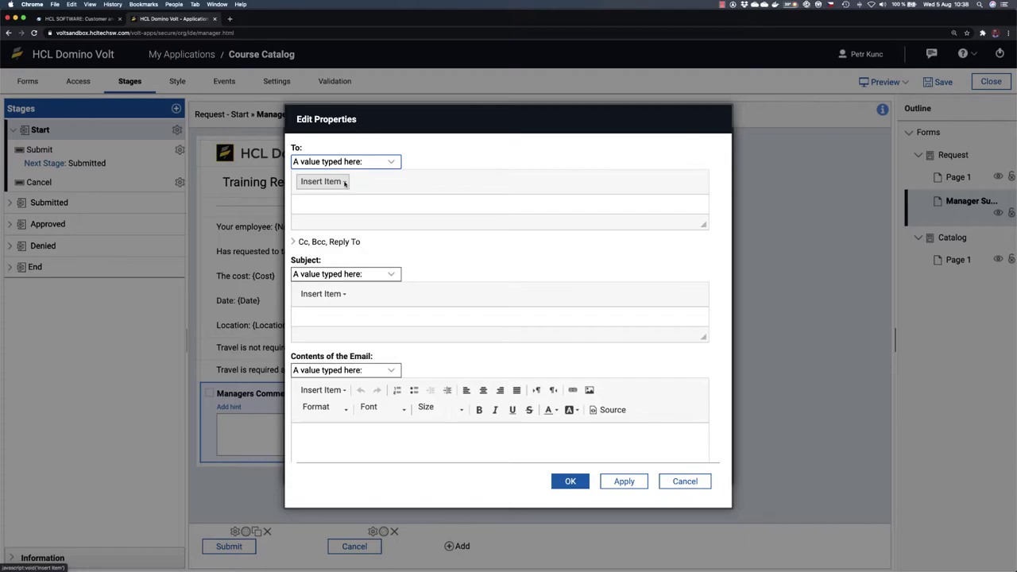
pyautogui.click(344, 182)
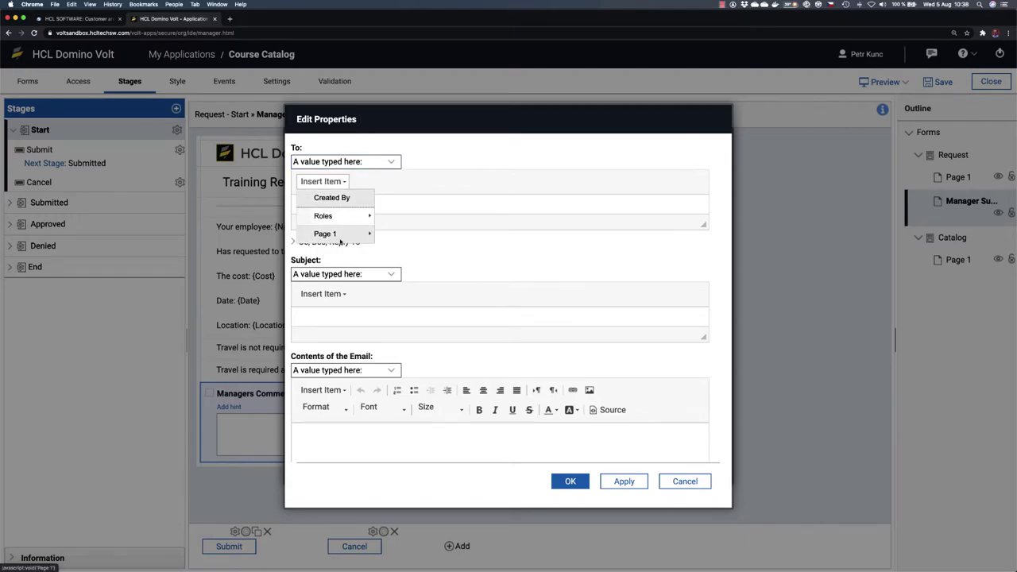
pyautogui.click(424, 161)
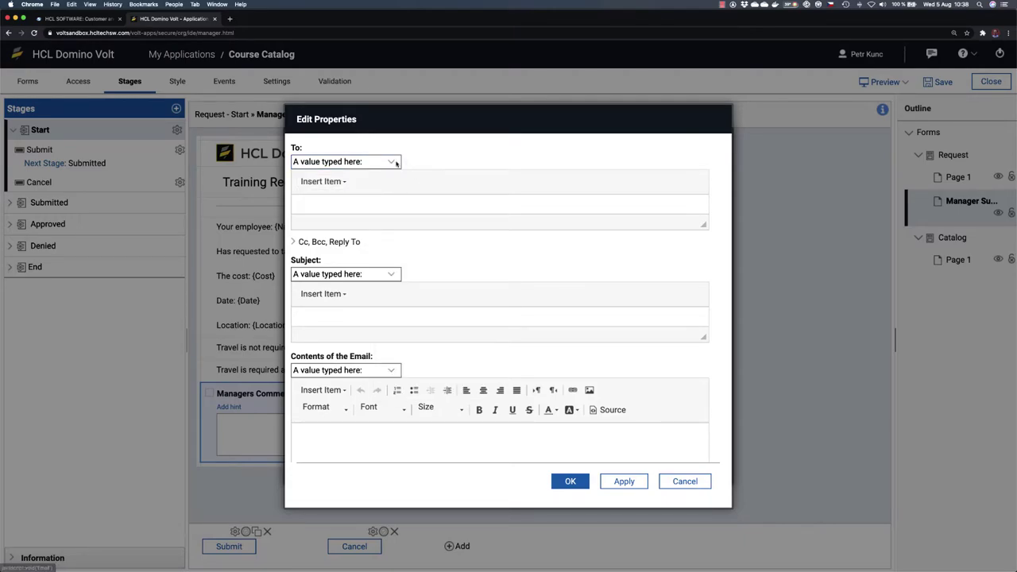
pyautogui.click(392, 162)
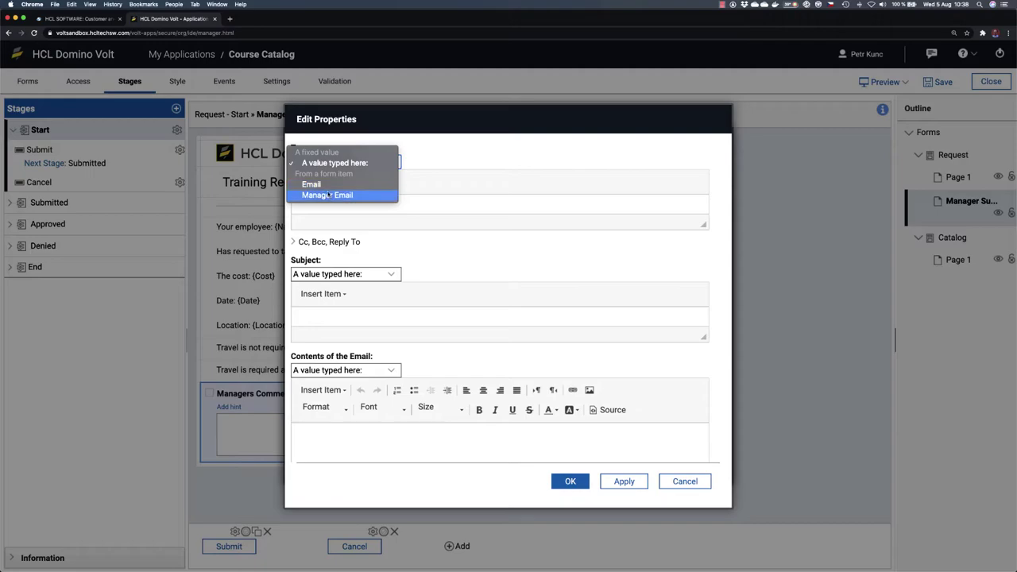
pyautogui.click(329, 195)
# Step: Set the Cc recipient to the requester's Email field
pyautogui.click(293, 181)
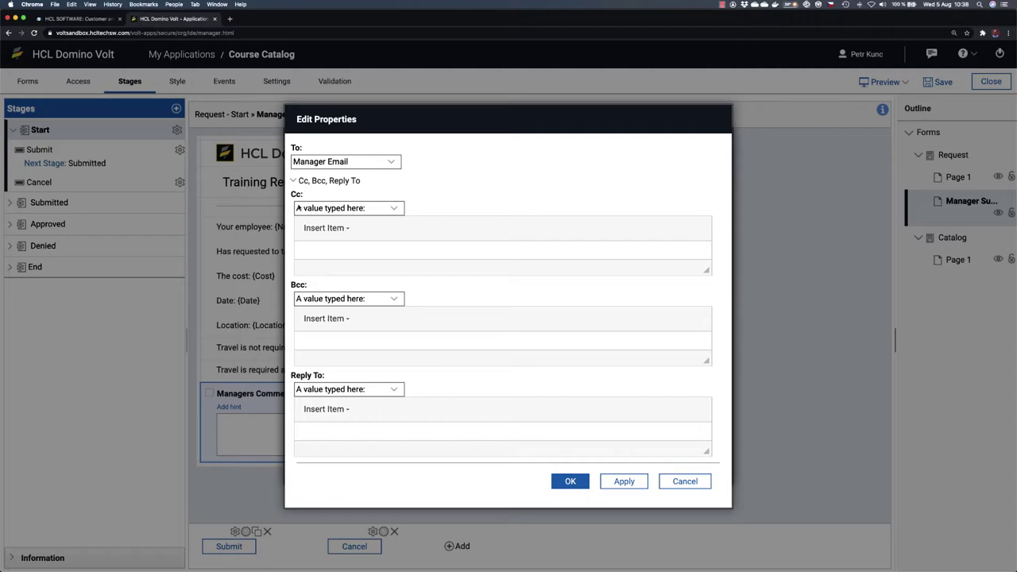
pyautogui.click(401, 209)
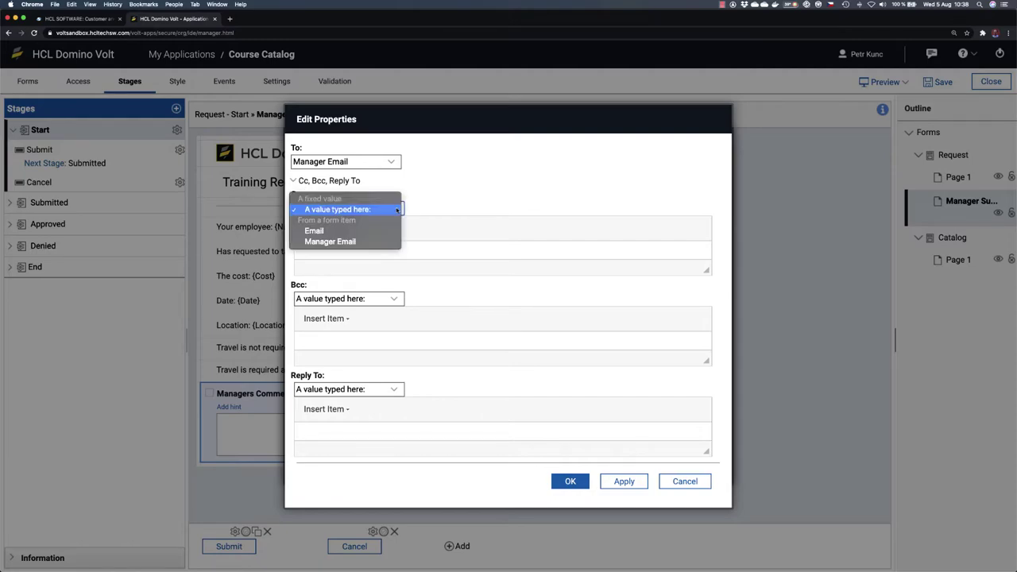
pyautogui.click(358, 231)
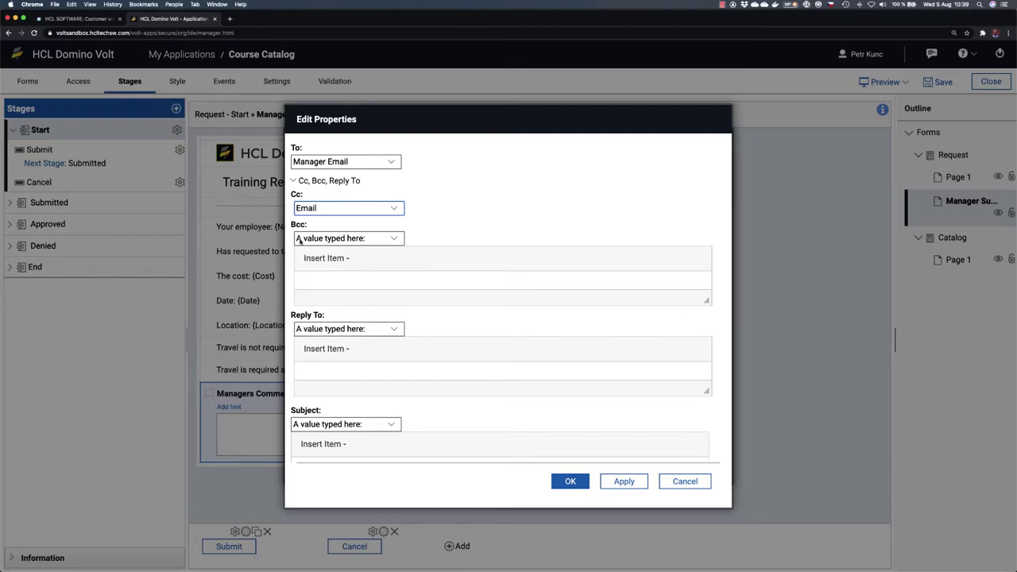
pyautogui.scroll(-5, 330, 349)
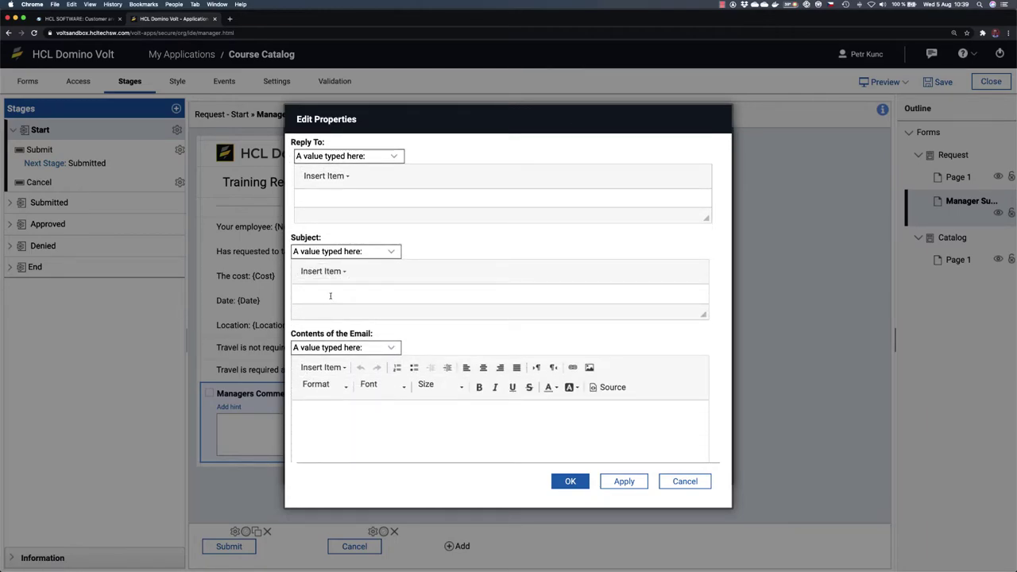
pyautogui.click(391, 251)
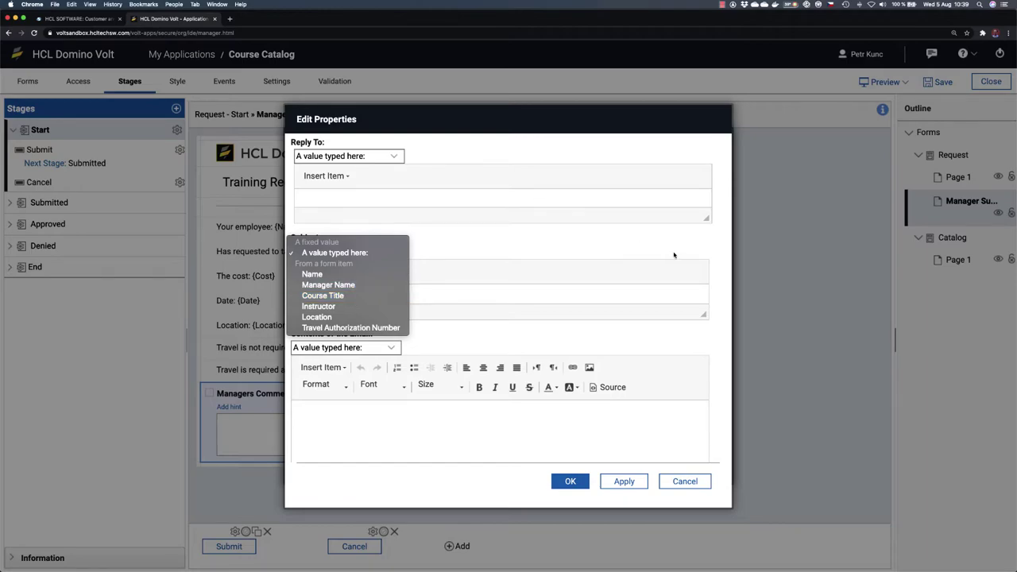
# Step: Build the subject from the Name field, 'is requested to attend', and the Course Title field
pyautogui.click(690, 247)
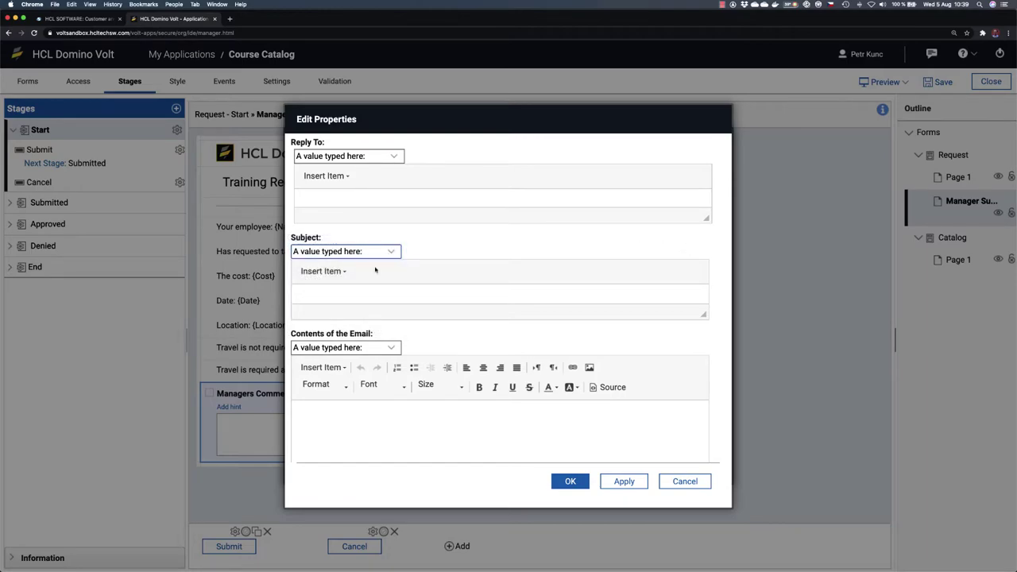
pyautogui.click(332, 293)
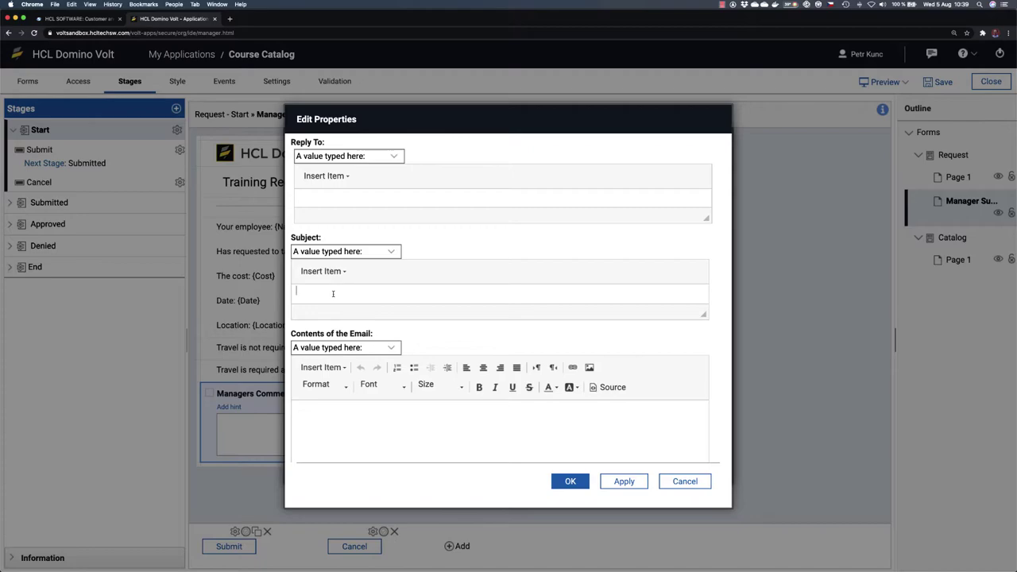
pyautogui.click(322, 270)
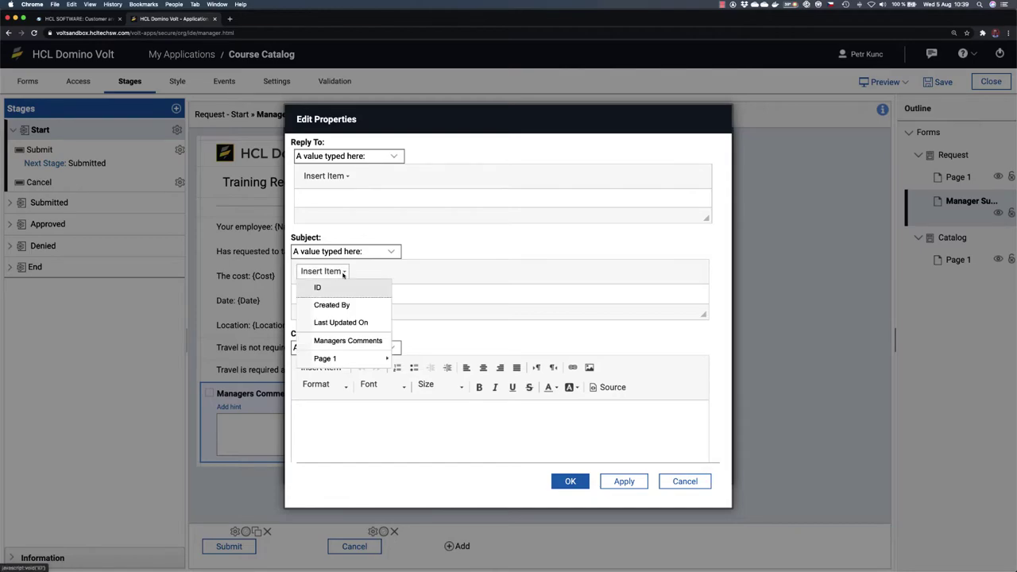
pyautogui.moveTo(354, 359)
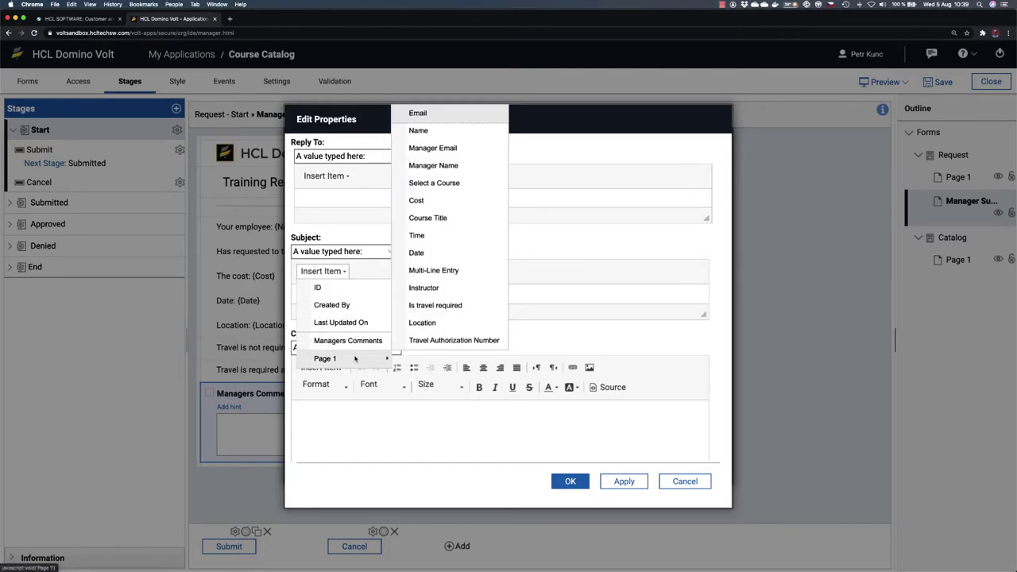
pyautogui.click(418, 130)
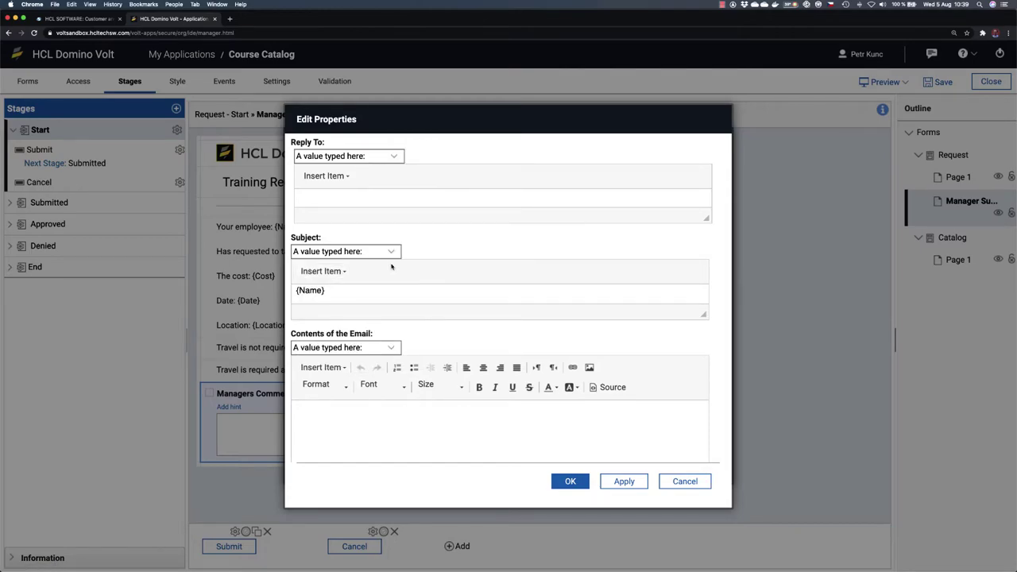
pyautogui.write('is requested to attend')
pyautogui.click(343, 271)
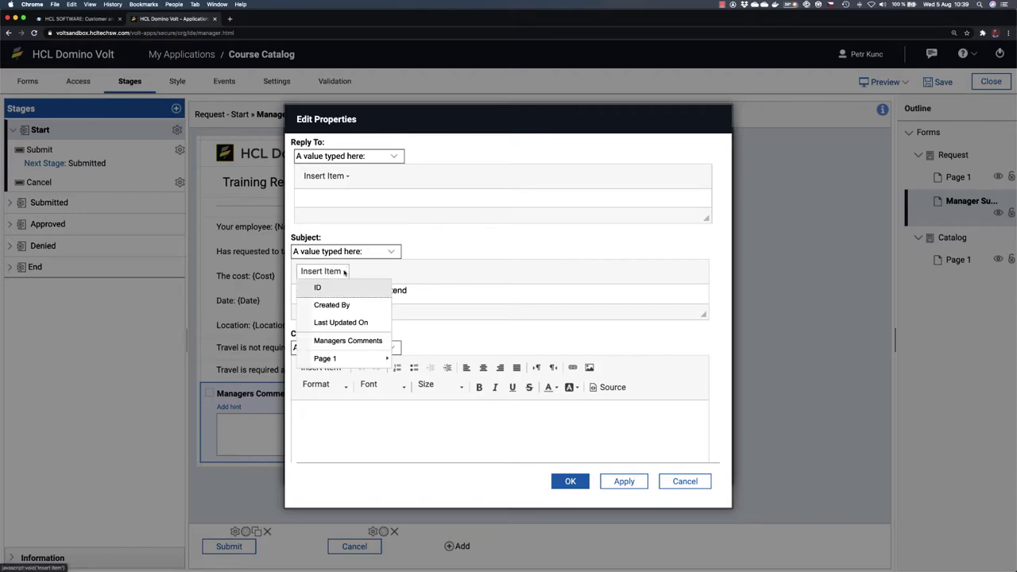
pyautogui.moveTo(354, 362)
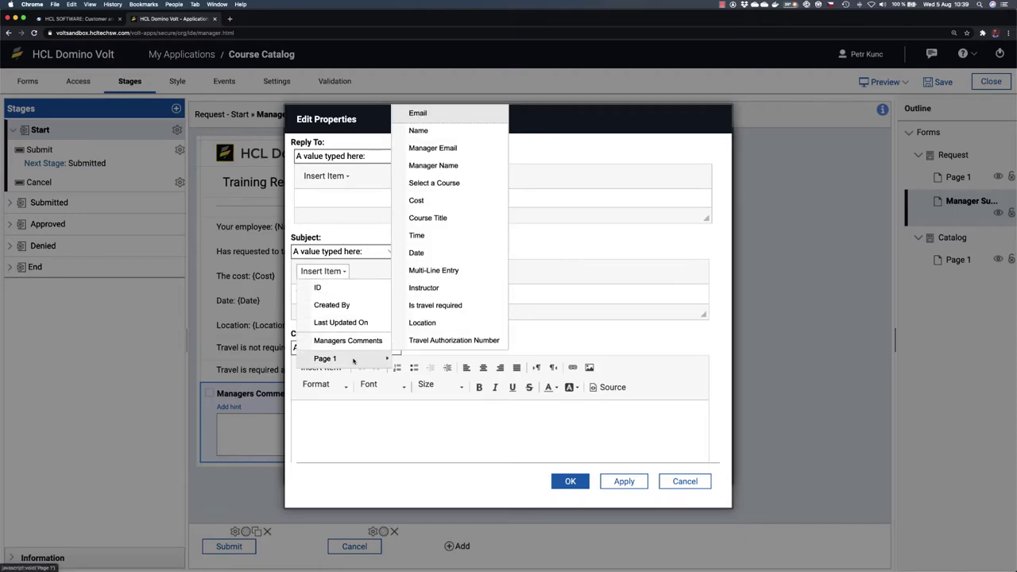
pyautogui.click(429, 218)
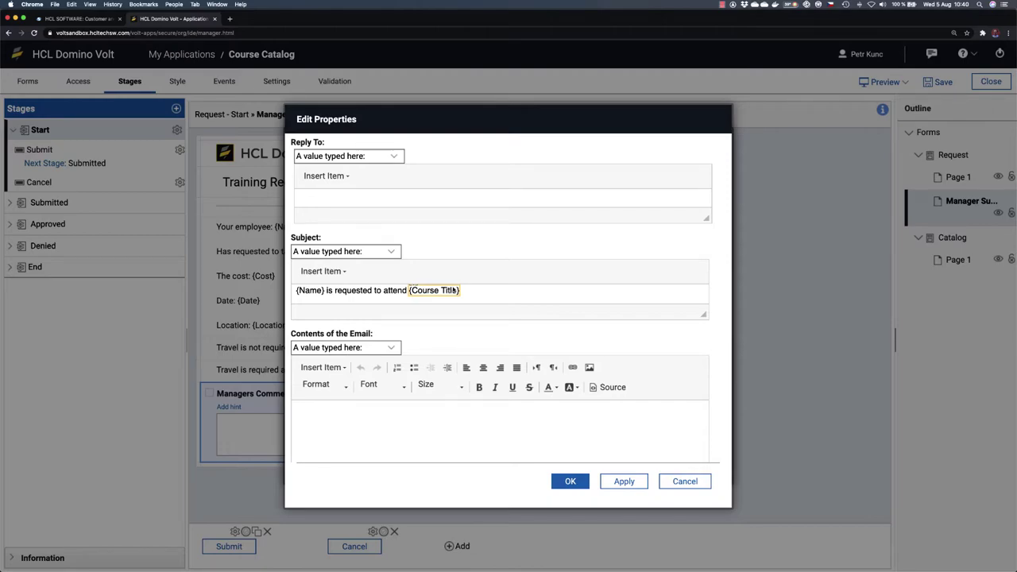
pyautogui.scroll(-2, 527, 363)
# Step: Start the email body with 'Dear' followed by the Manager Name field
pyautogui.click(331, 360)
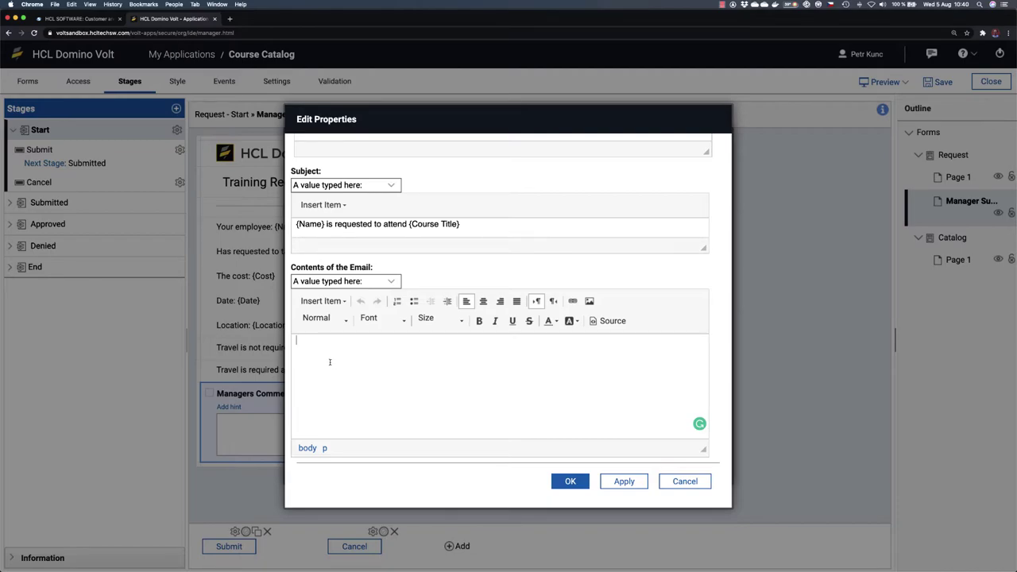
pyautogui.write('Dear')
pyautogui.click(347, 303)
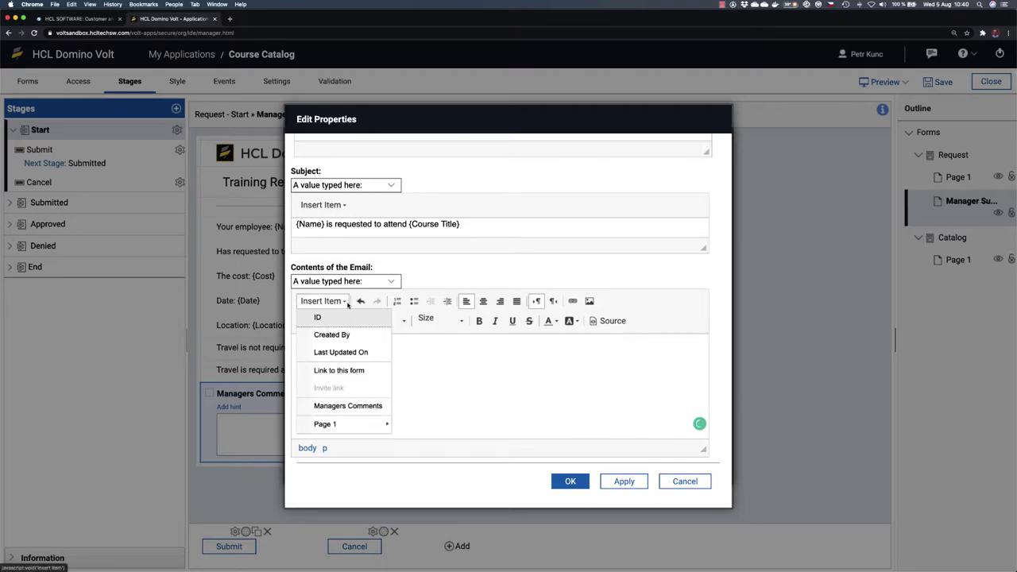
pyautogui.moveTo(357, 423)
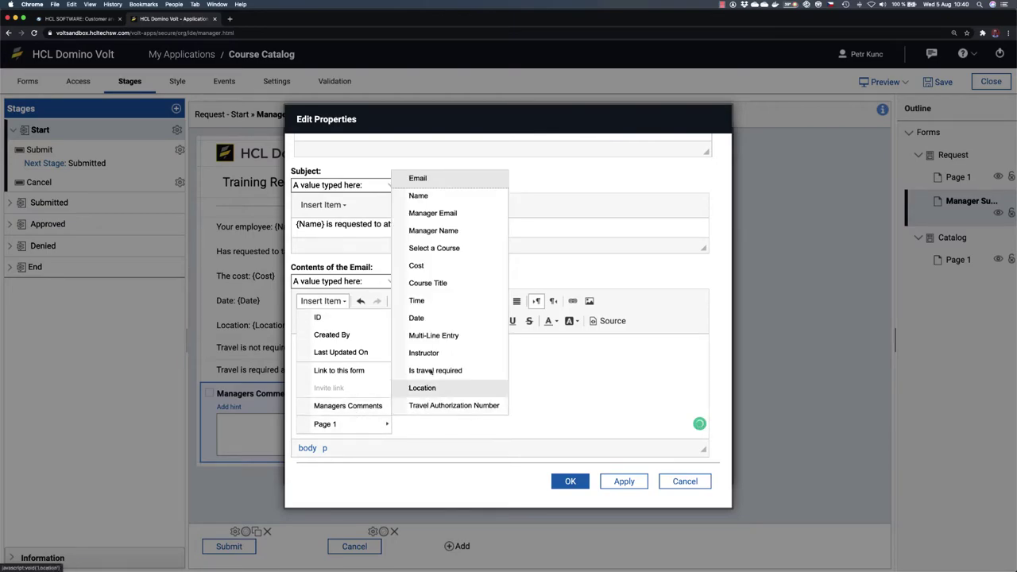
pyautogui.click(434, 231)
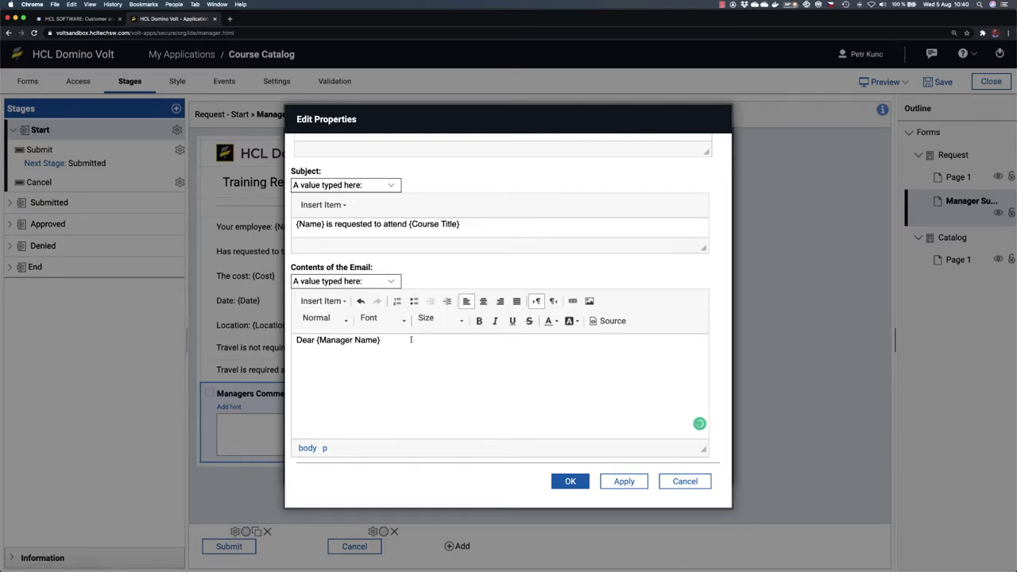
# Step: Continue the body with ', Your employee', the Name field, and 'is requesting to attend'
pyautogui.write(',  ')
pyautogui.write('Your emplo')
pyautogui.write('yee')
pyautogui.click(344, 301)
pyautogui.moveTo(367, 421)
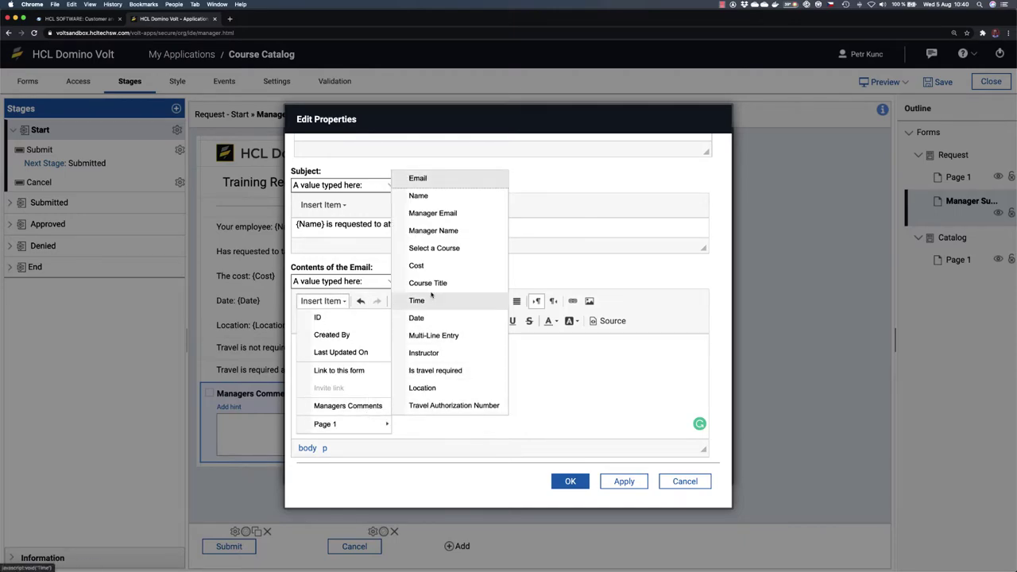
pyautogui.click(421, 197)
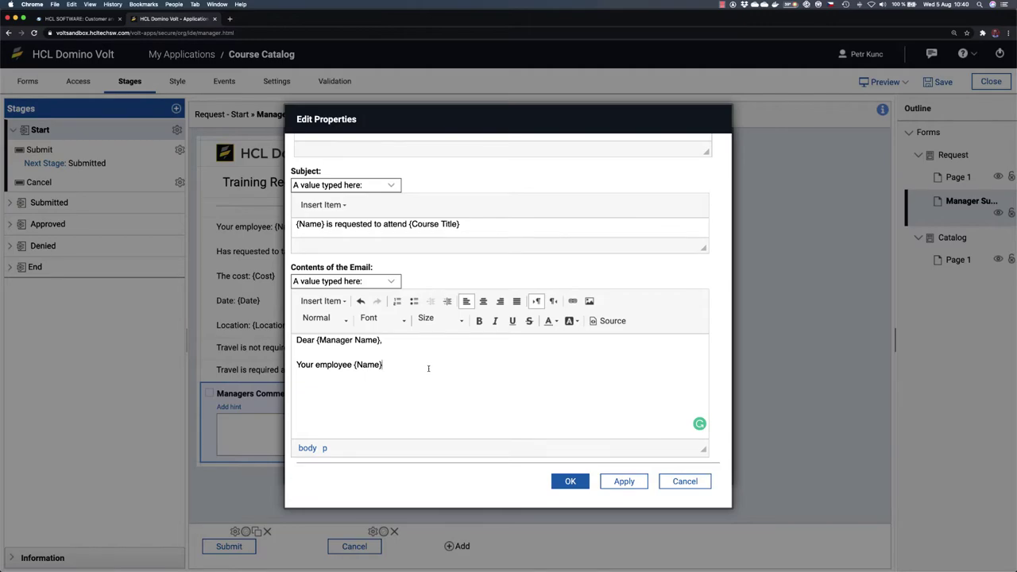
pyautogui.write('is requesting to attend')
# Step: Insert Course Title and type '. Please approve this request by using this link', fixing typos
pyautogui.click(322, 300)
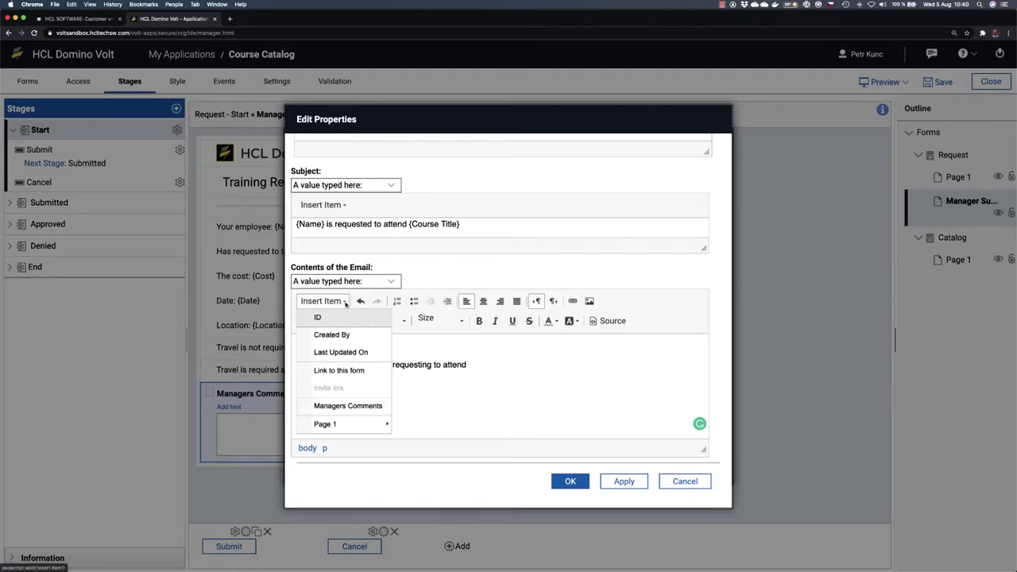
pyautogui.moveTo(374, 424)
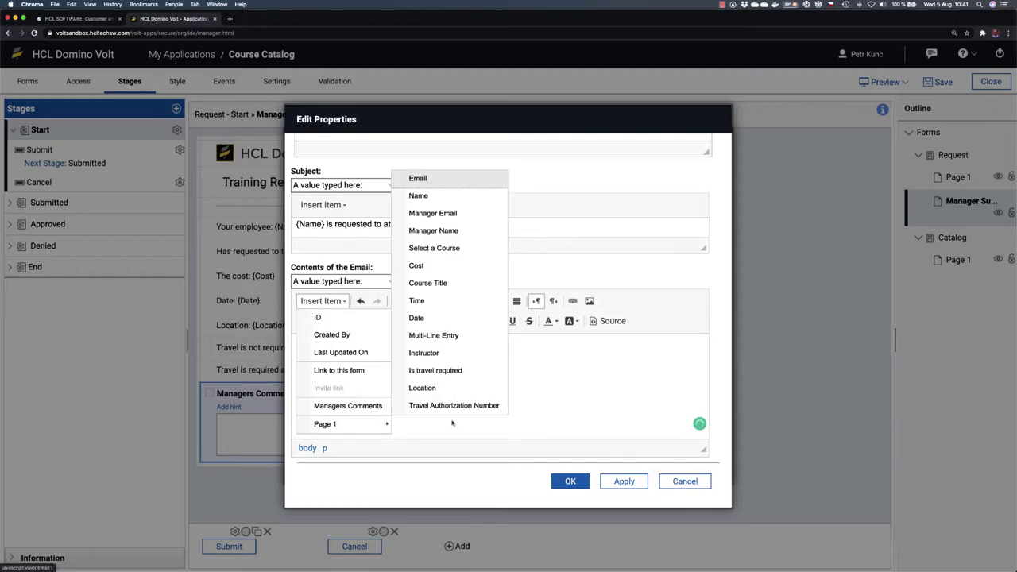
pyautogui.click(447, 282)
pyautogui.write('. Please approve')
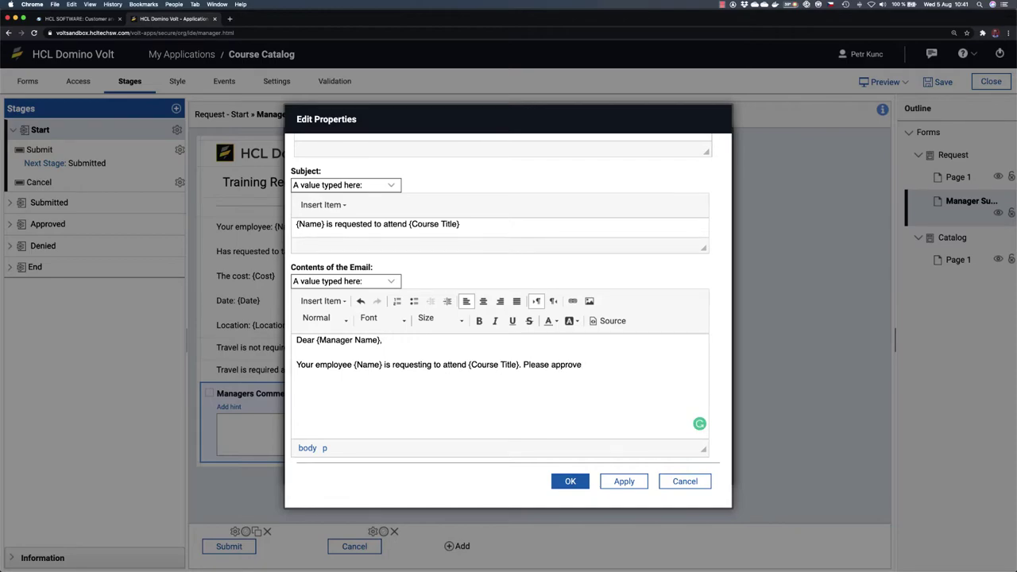
pyautogui.write(' this')
pyautogui.write(' t')
pyautogui.click(581, 365)
pyautogui.press('BackSpace')
pyautogui.write('e')
pyautogui.moveTo(602, 365); pyautogui.dragTo(583, 365)
pyautogui.write('this request by using this link:')
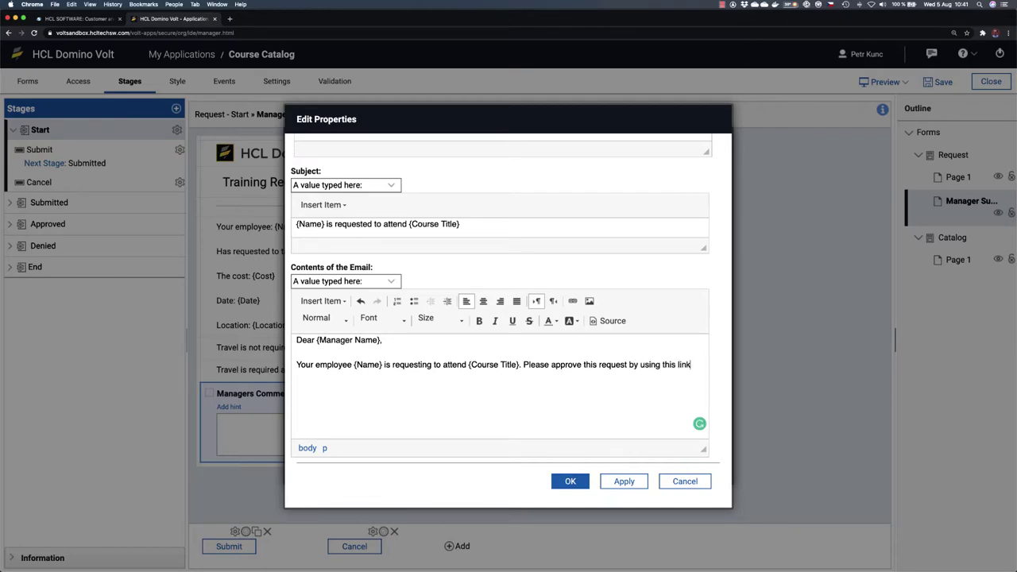
# Step: Append the Link to this form item to the body and confirm the email settings
pyautogui.click(395, 285)
pyautogui.click(349, 283)
pyautogui.click(347, 302)
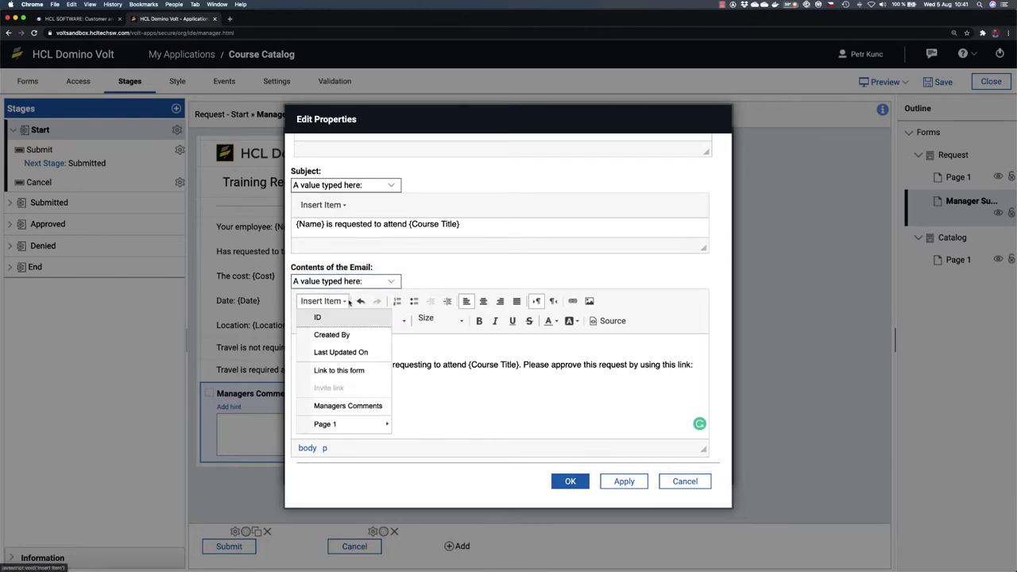
pyautogui.click(352, 370)
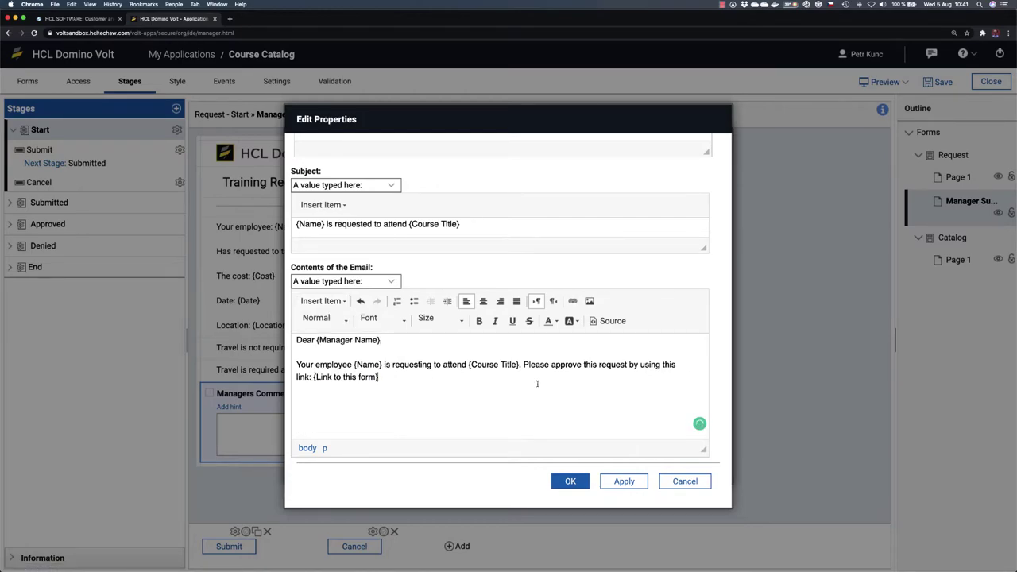
pyautogui.click(570, 481)
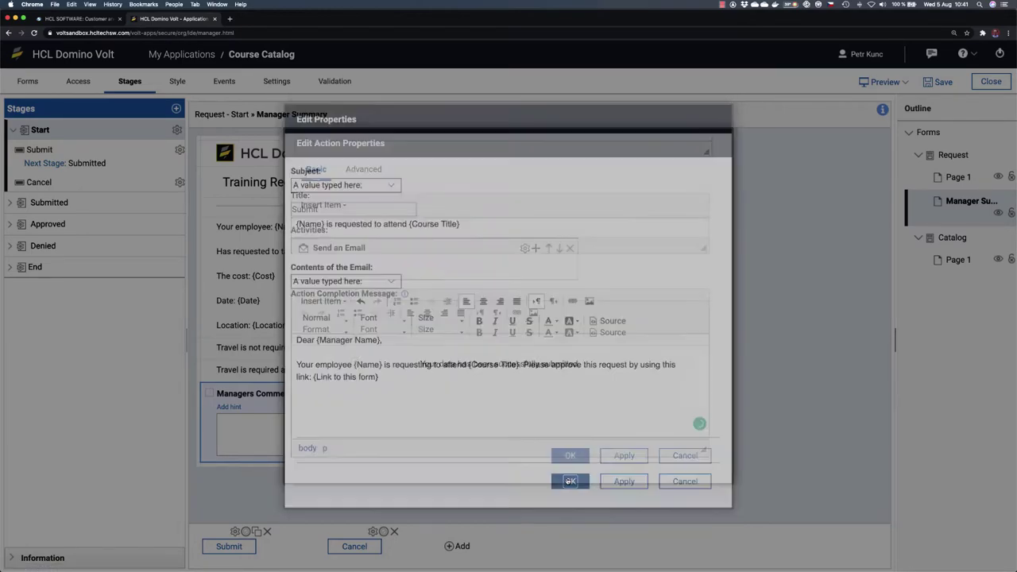
# Step: Confirm the Submit action's email settings and save the Course Catalog application
pyautogui.click(572, 456)
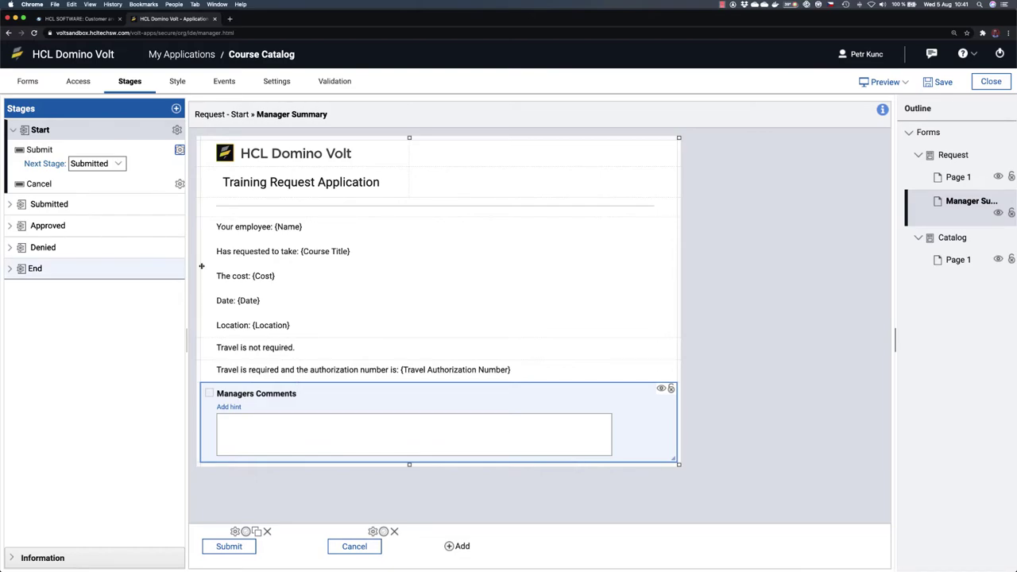
pyautogui.click(944, 82)
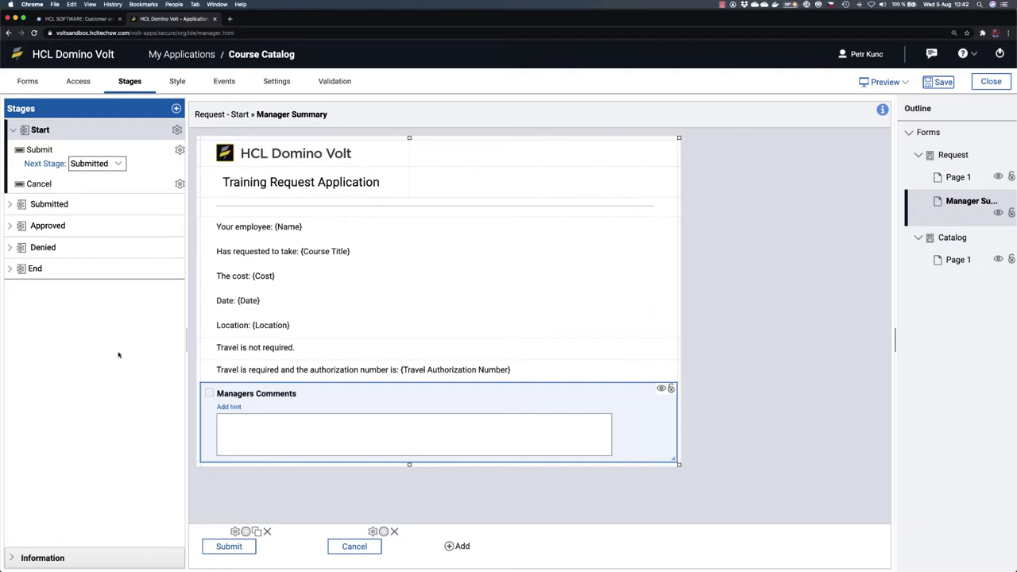
pyautogui.click(79, 82)
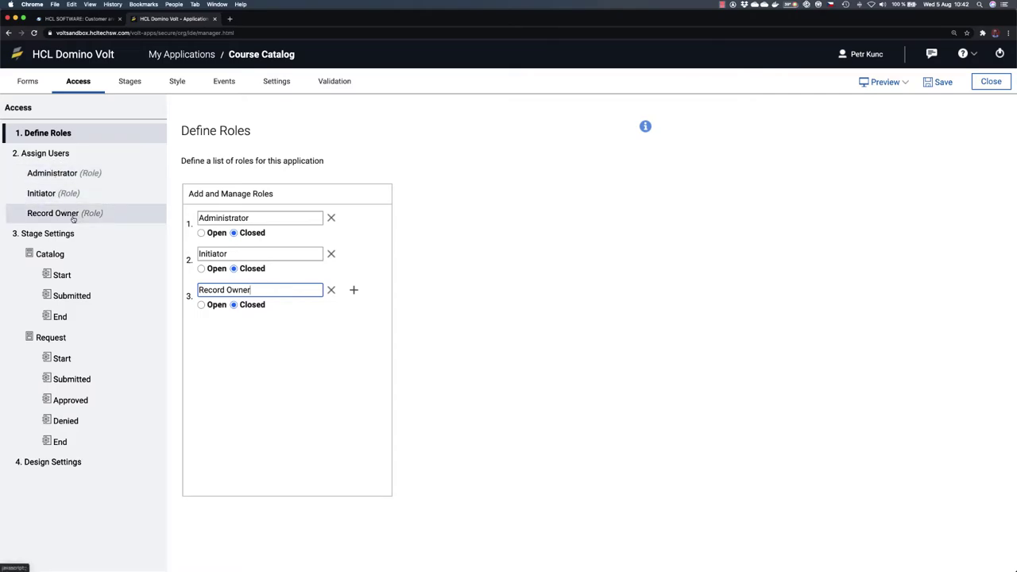
pyautogui.click(51, 174)
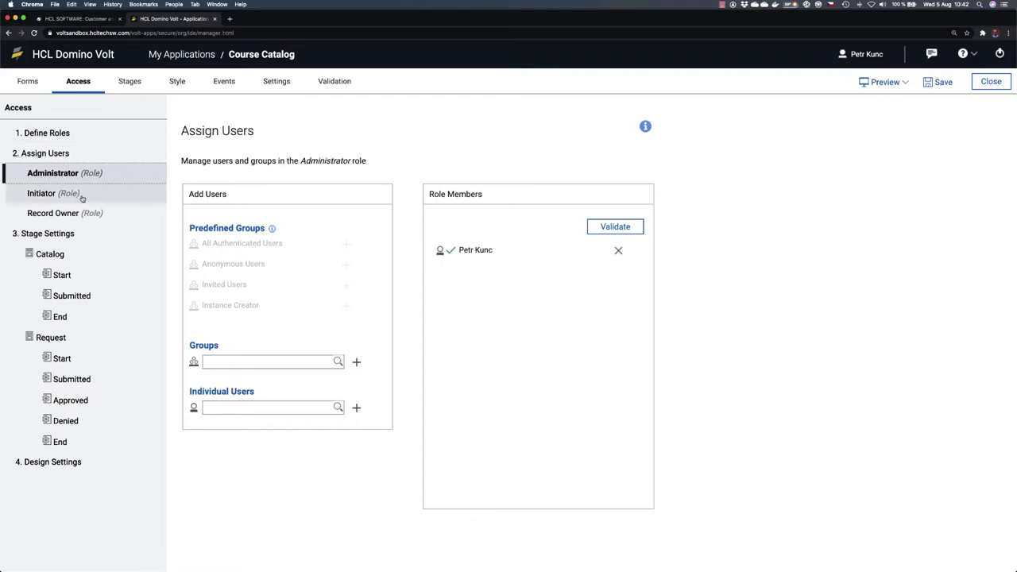
pyautogui.click(41, 196)
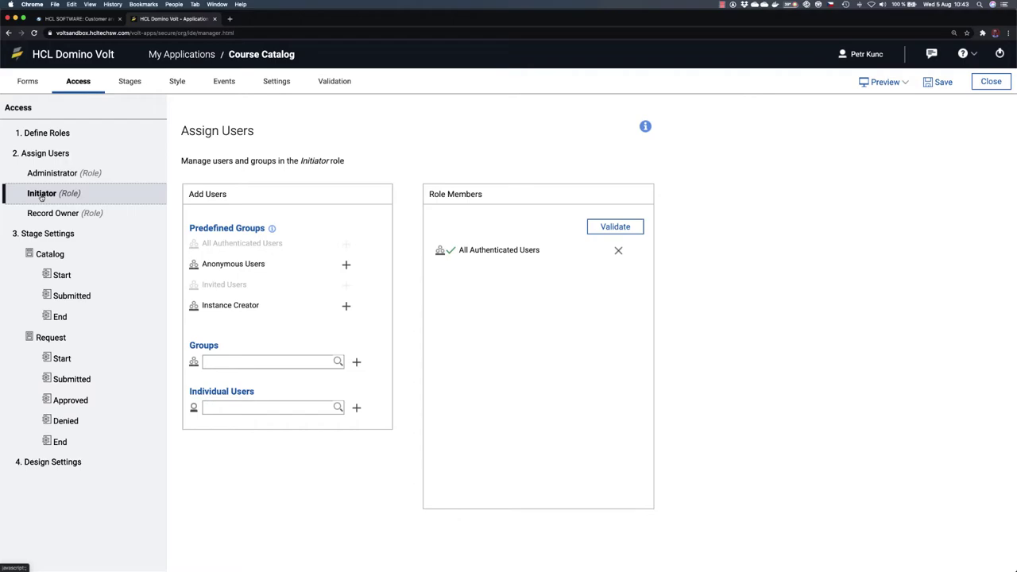
pyautogui.click(55, 173)
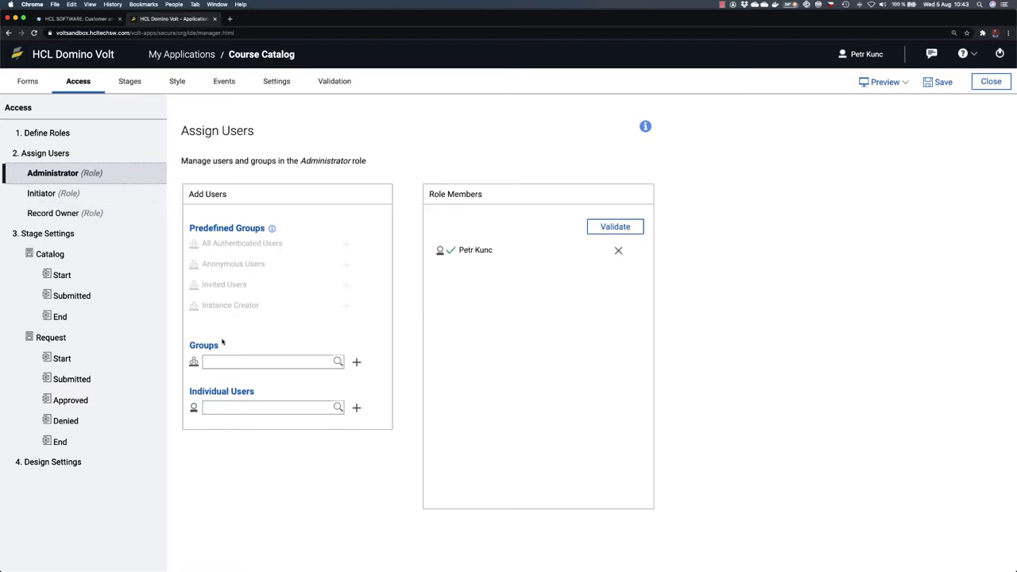
pyautogui.click(39, 195)
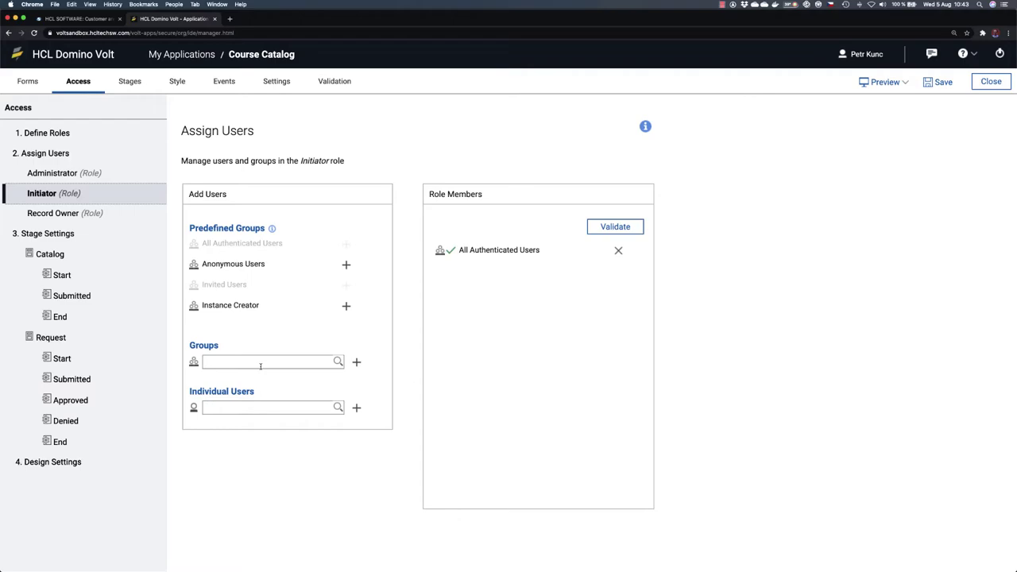
pyautogui.click(43, 213)
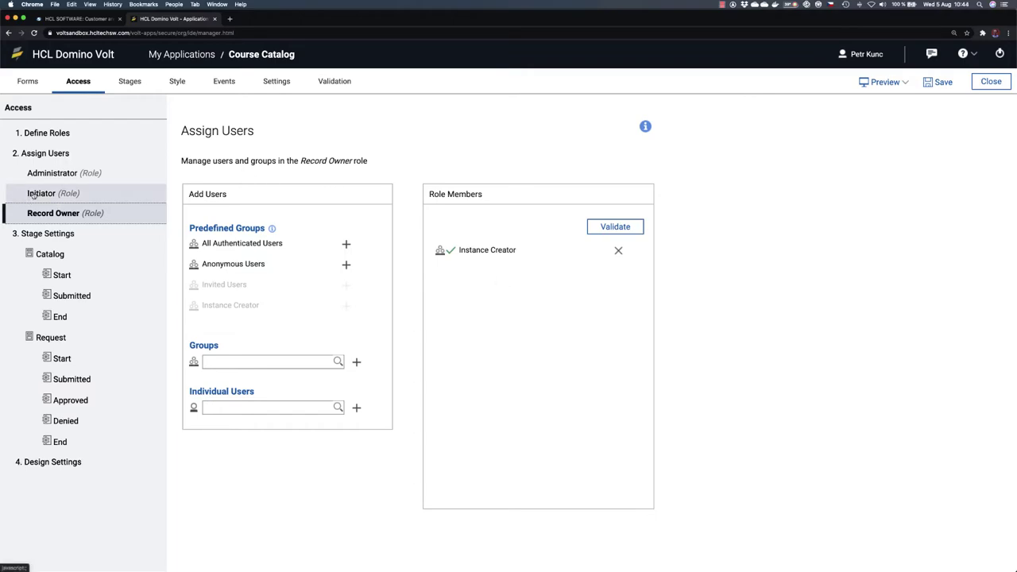
pyautogui.click(49, 153)
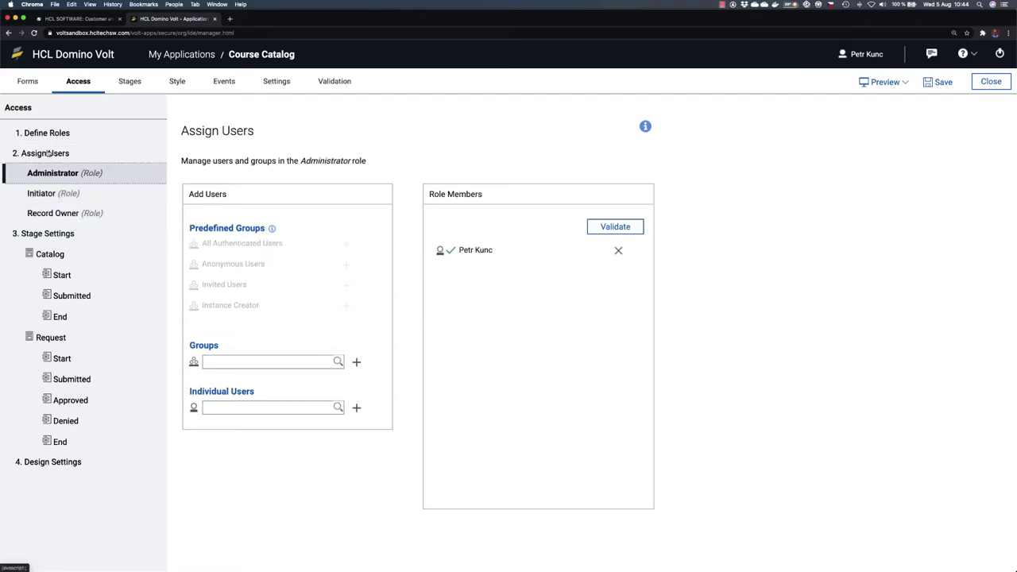
# Step: Add a fourth app role named Managers
pyautogui.click(52, 133)
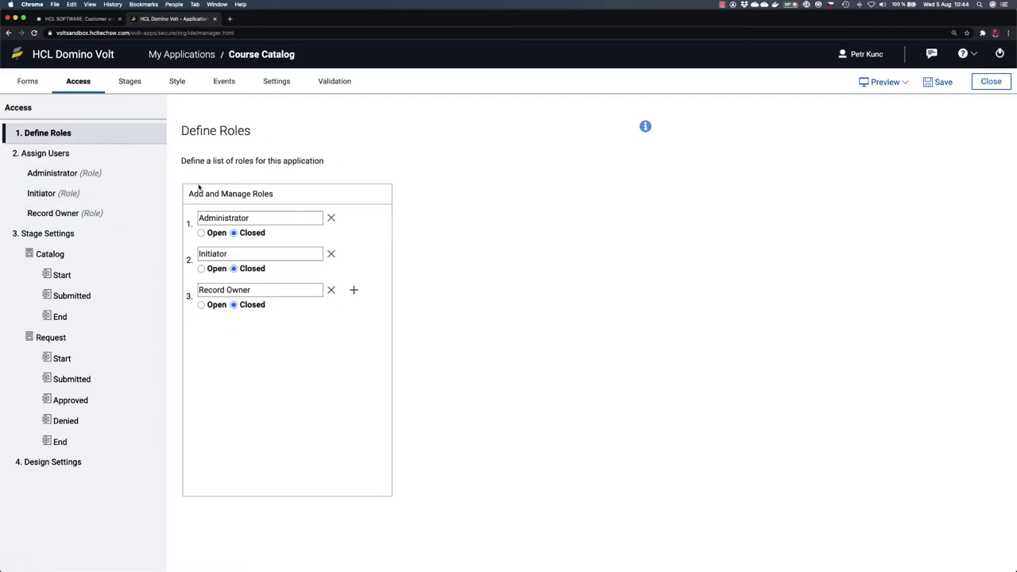
pyautogui.click(355, 291)
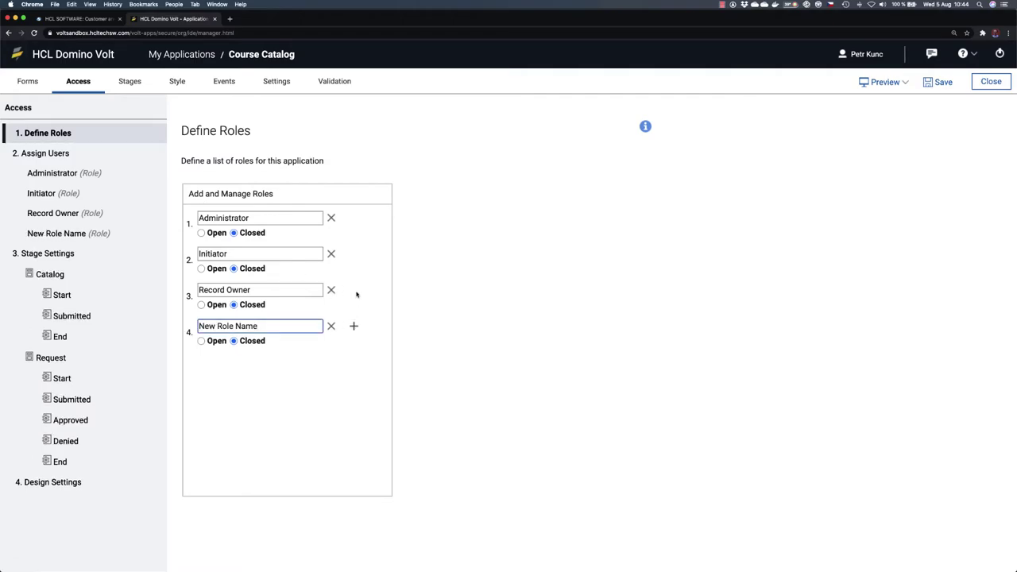
pyautogui.press('BackSpace')
pyautogui.press('BackSpace')
pyautogui.press('BackSpace')
pyautogui.press('BackSpace')
pyautogui.press('BackSpace')
pyautogui.press('BackSpace')
pyautogui.press('BackSpace')
pyautogui.press('BackSpace')
pyautogui.press('BackSpace')
pyautogui.press('BackSpace')
pyautogui.press('BackSpace')
pyautogui.press('BackSpace')
pyautogui.press('BackSpace')
pyautogui.write('Managers')
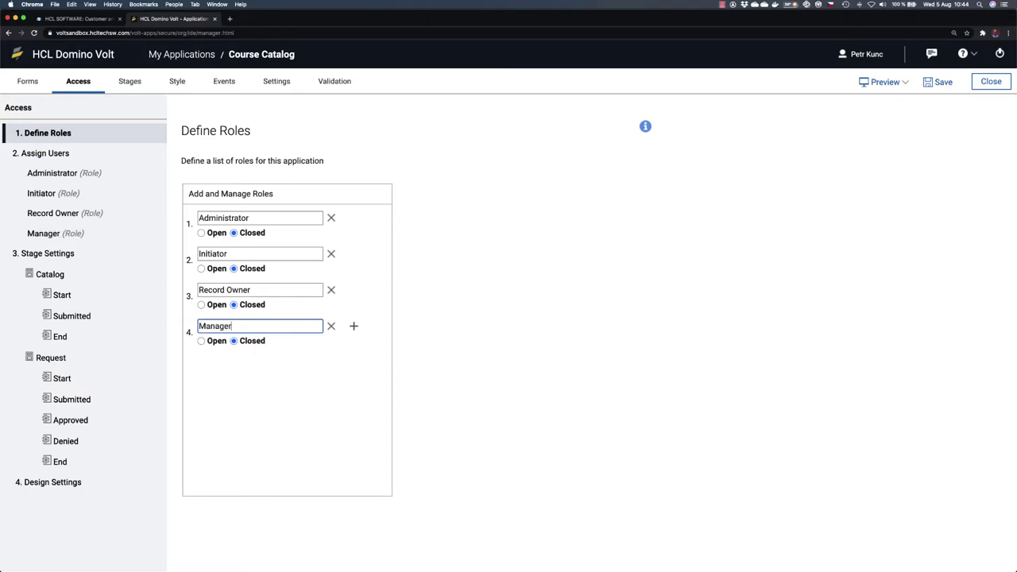
pyautogui.click(529, 350)
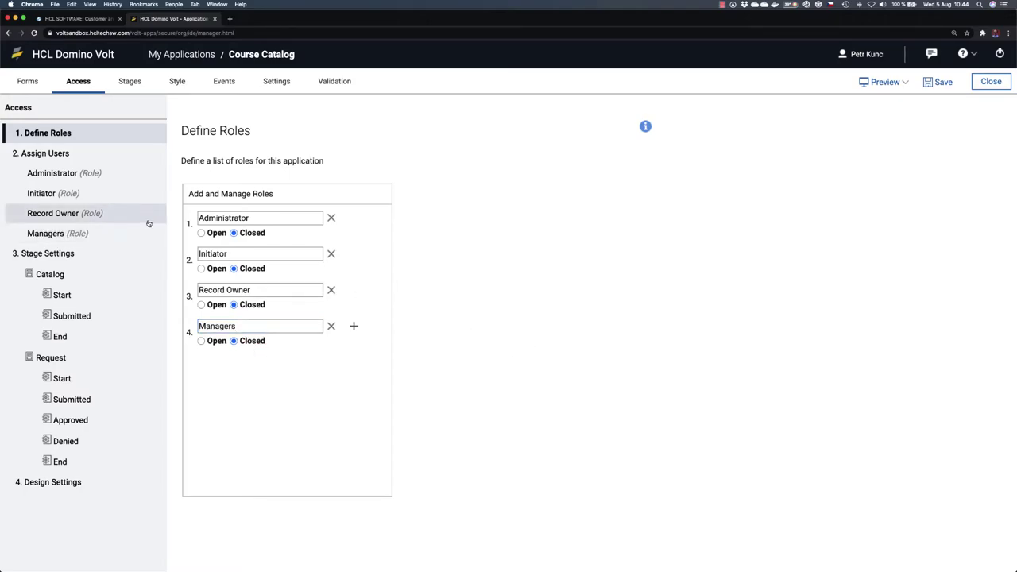
# Step: Add the manager as an individual user member of the Managers role
pyautogui.click(53, 232)
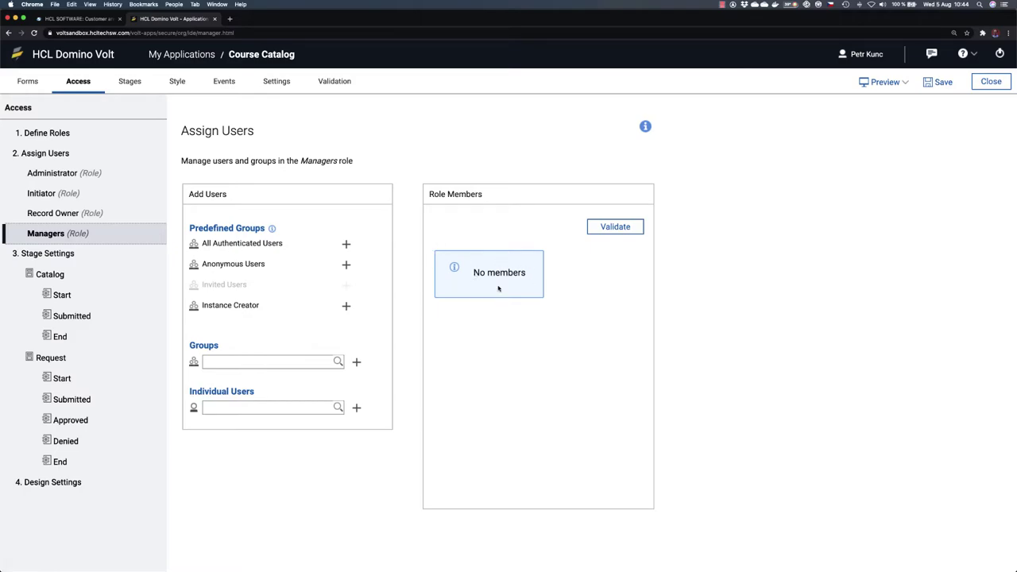
pyautogui.click(257, 406)
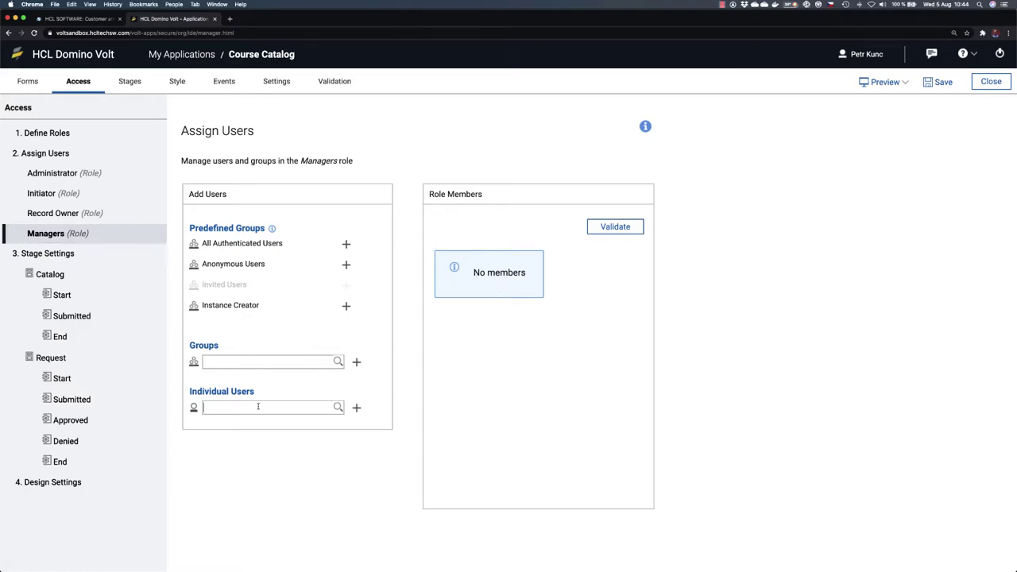
pyautogui.click(271, 421)
pyautogui.click(356, 407)
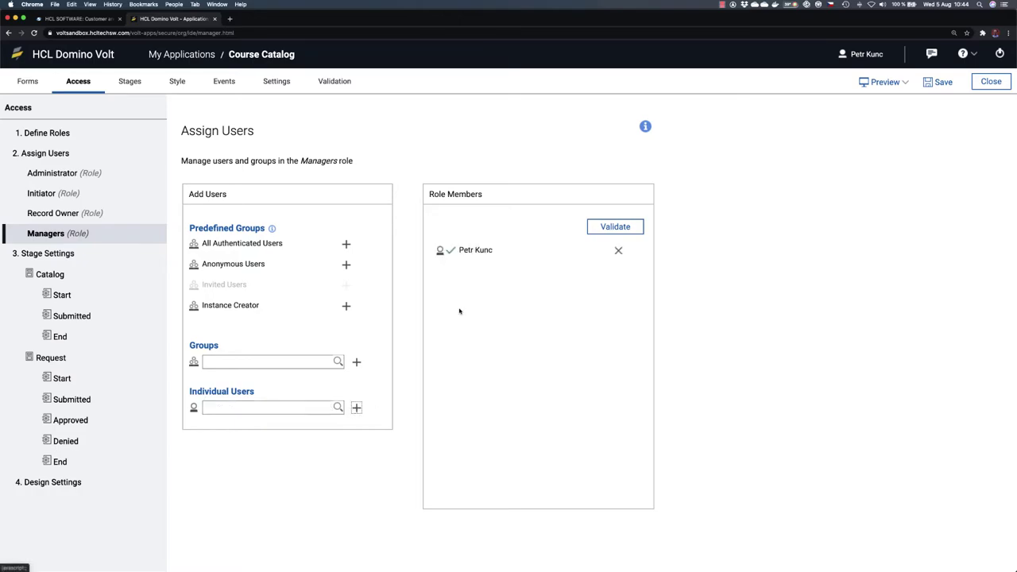
# Step: Validate the Managers members and grant Managers Read and Update on Catalog at the Submitted stage
pyautogui.click(612, 227)
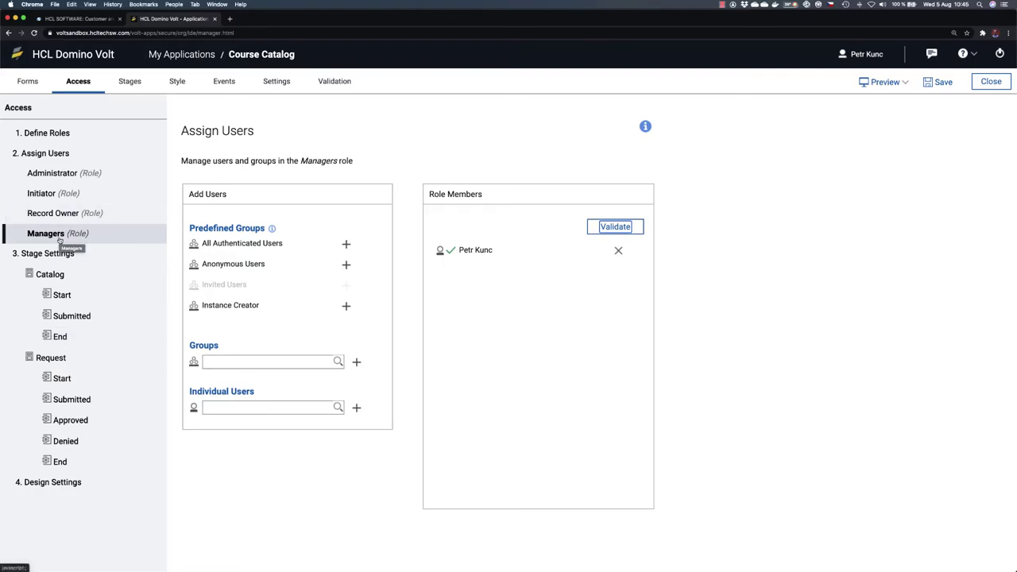
pyautogui.click(70, 317)
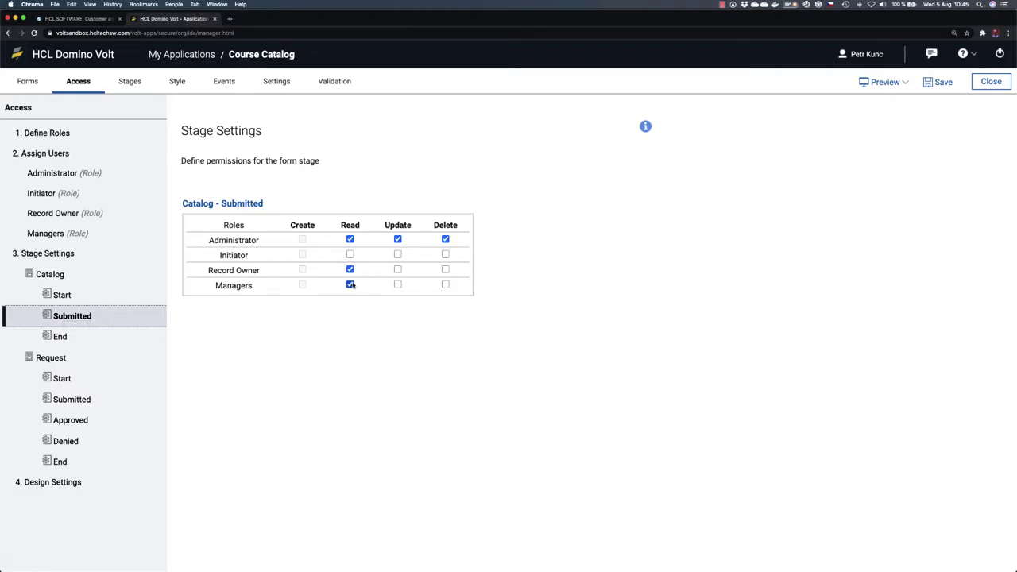
pyautogui.click(397, 284)
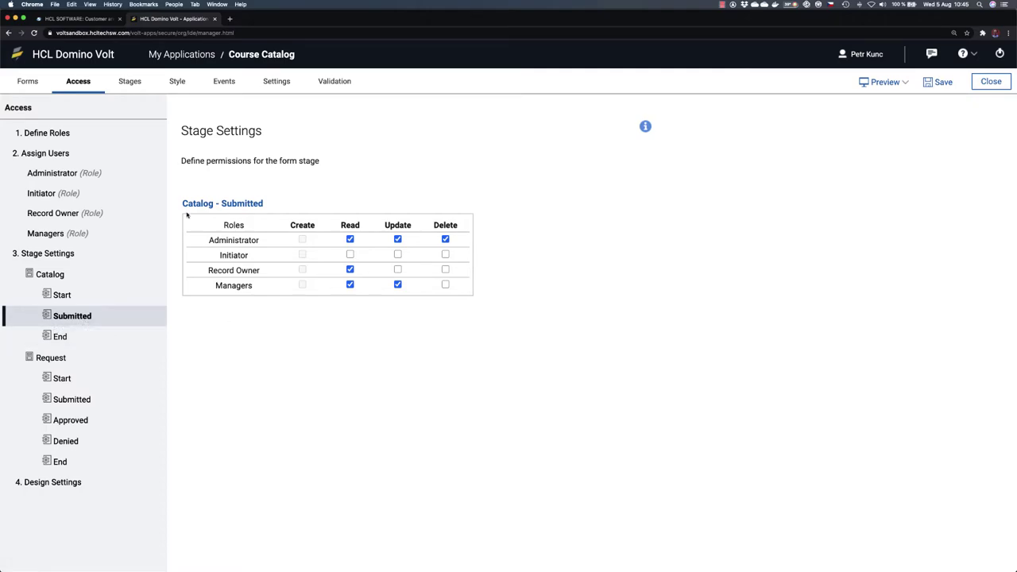
# Step: In the Submitted stage, hide Request Page 1 while keeping Manager Summary visible
pyautogui.click(131, 84)
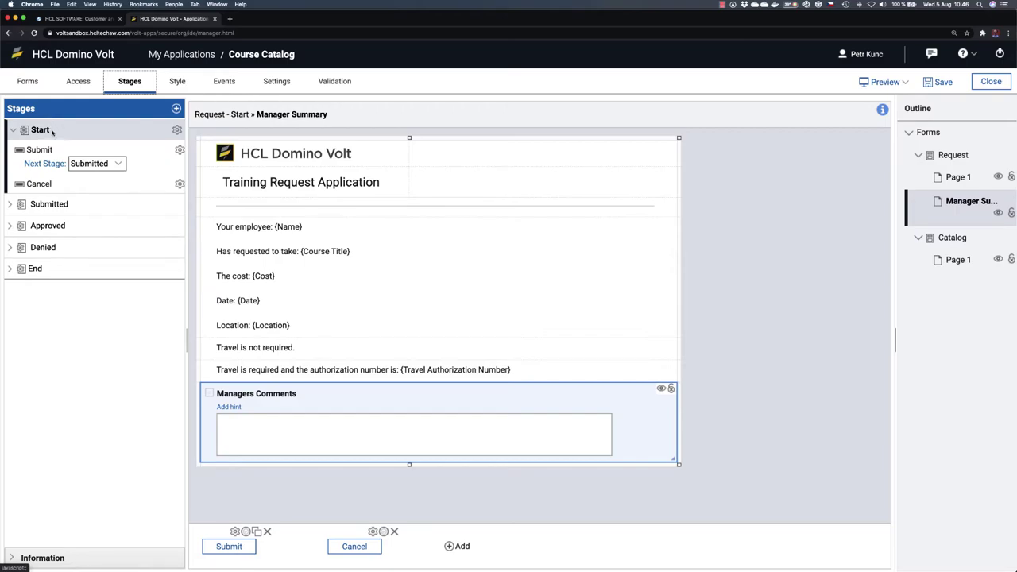
pyautogui.click(80, 204)
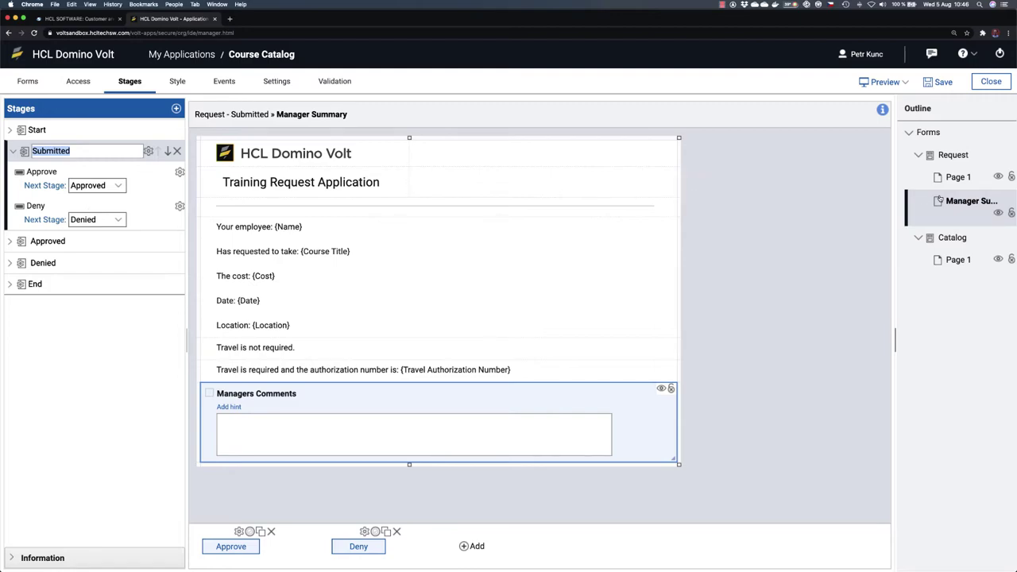
pyautogui.click(955, 178)
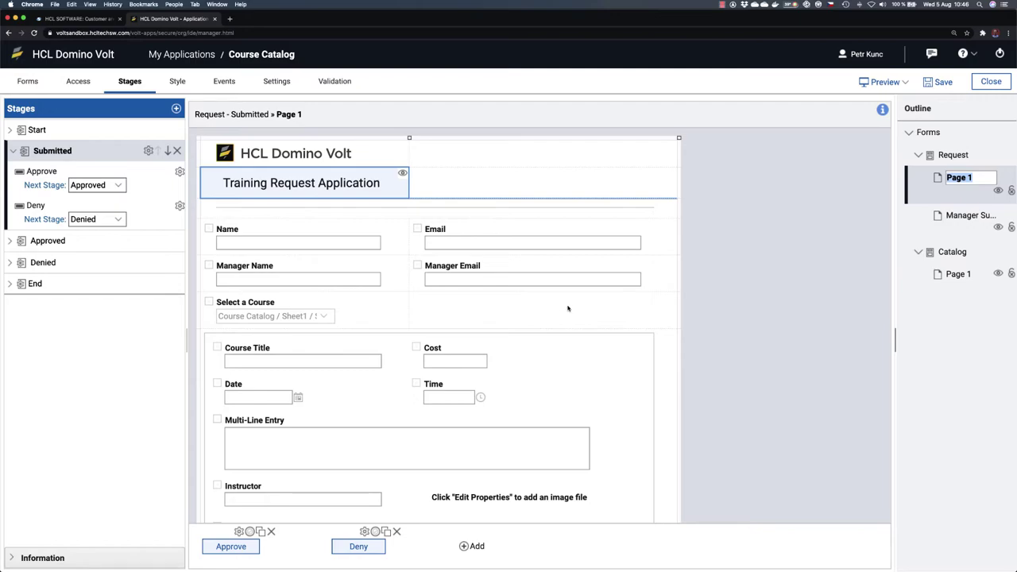
pyautogui.click(963, 215)
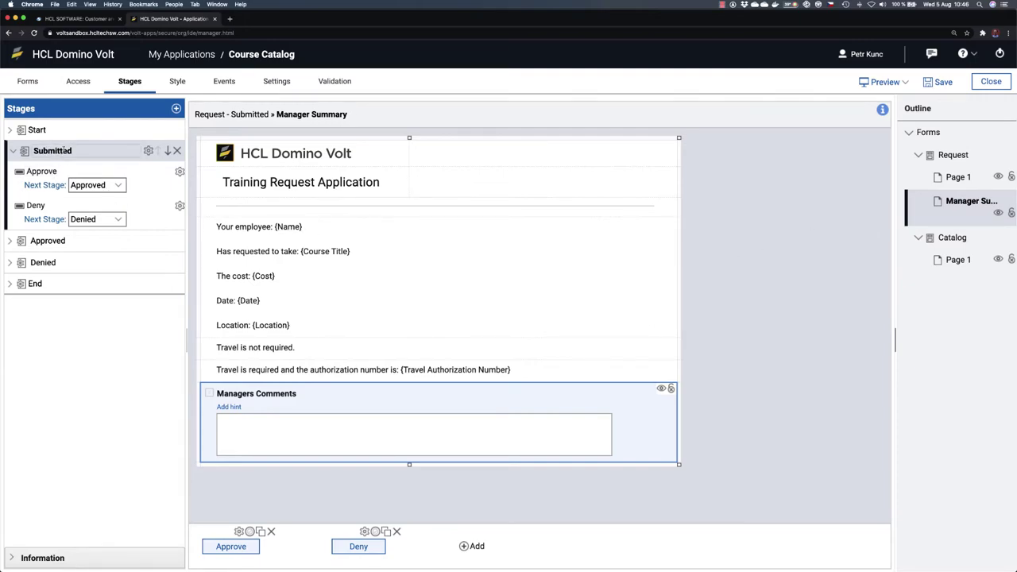
pyautogui.doubleClick(92, 150)
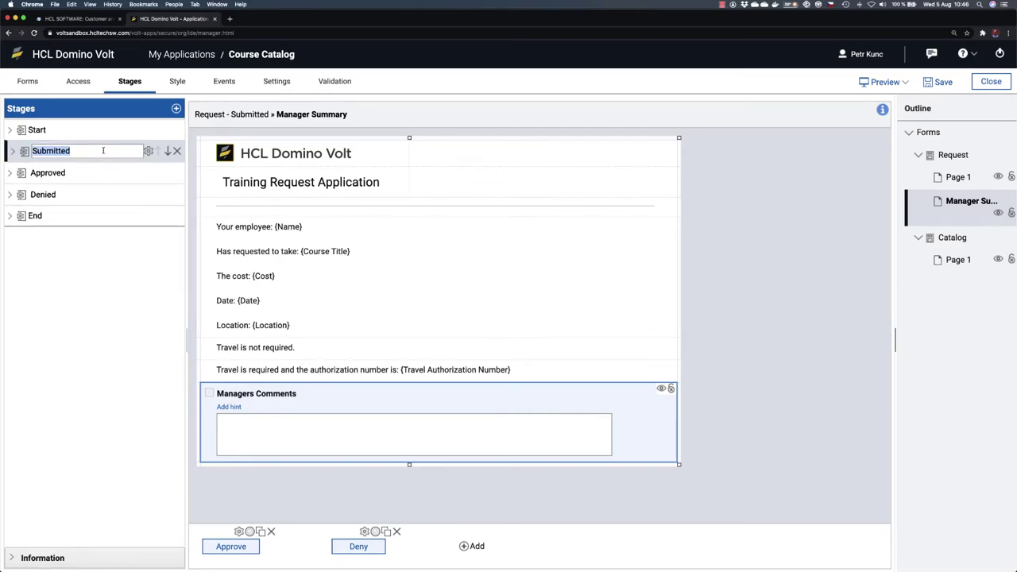
pyautogui.press('Return')
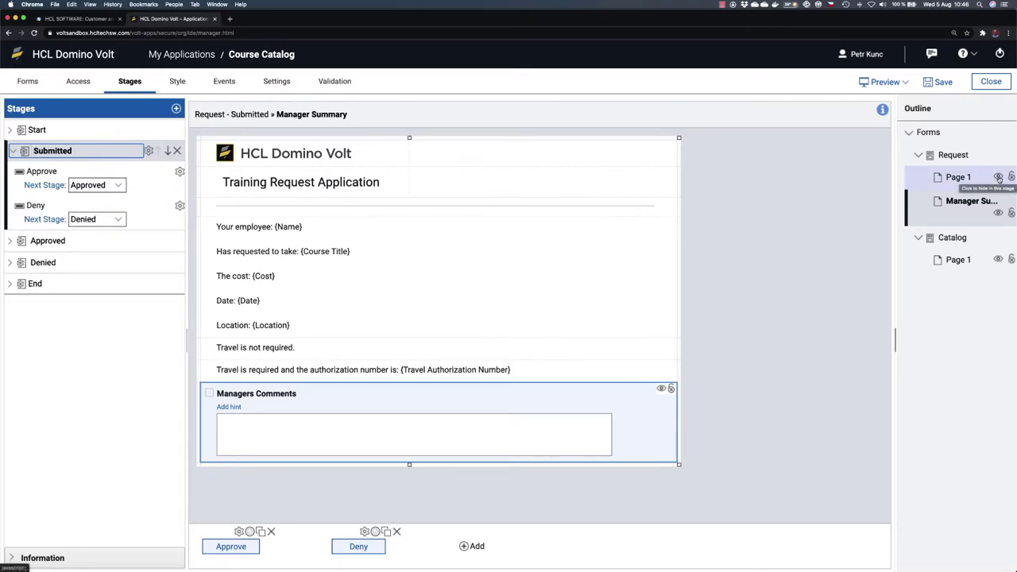
pyautogui.click(999, 178)
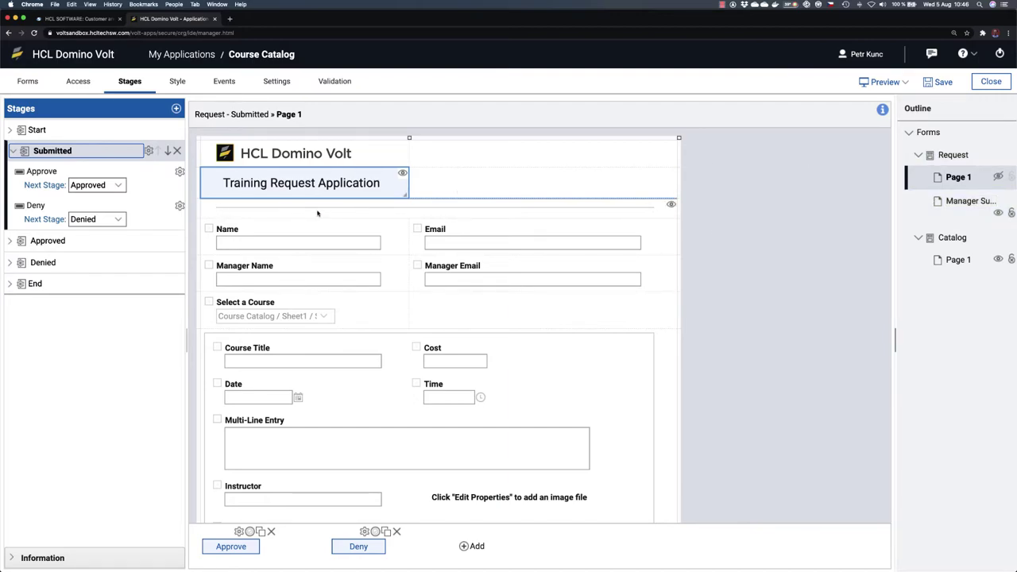
# Step: Lock the Course Title field as read-only on the Request form at the Start stage
pyautogui.click(39, 130)
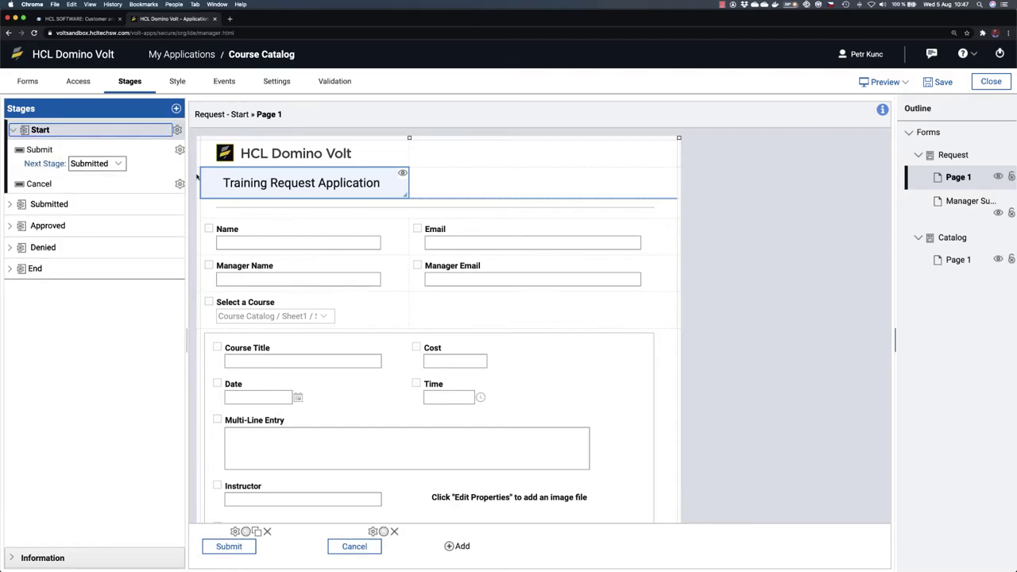
pyautogui.scroll(-2, 584, 417)
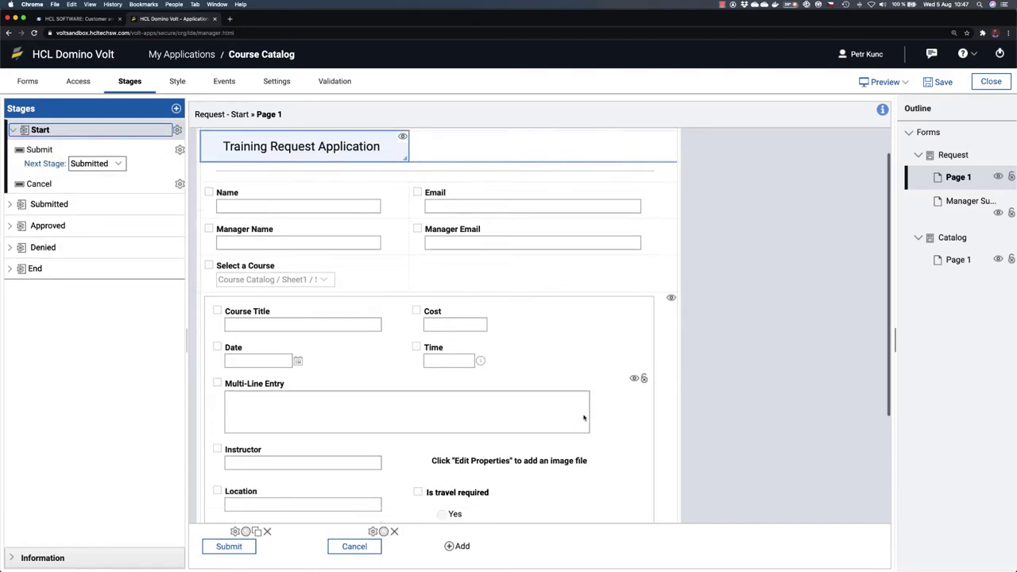
pyautogui.scroll(-2, 584, 417)
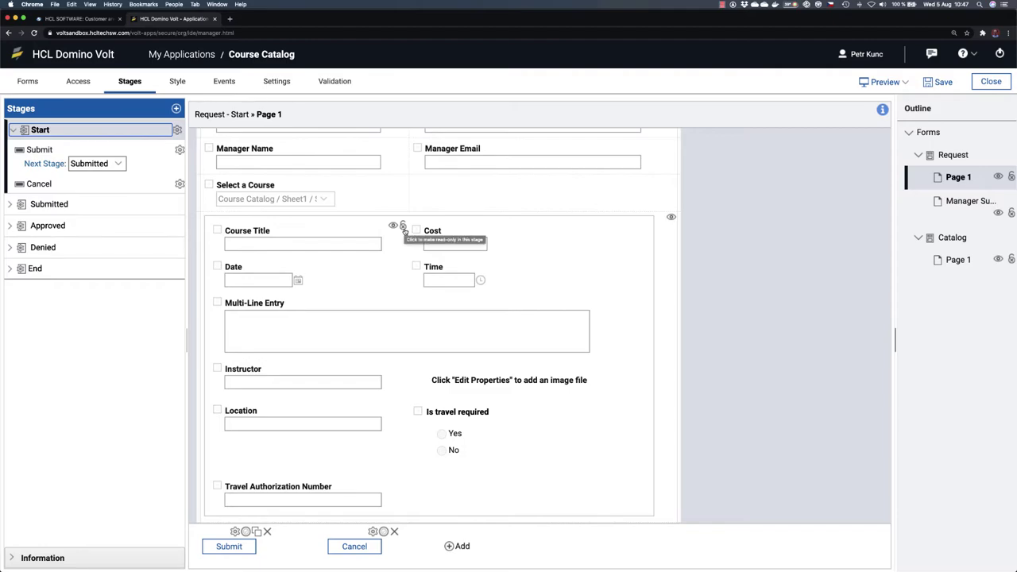
pyautogui.click(403, 226)
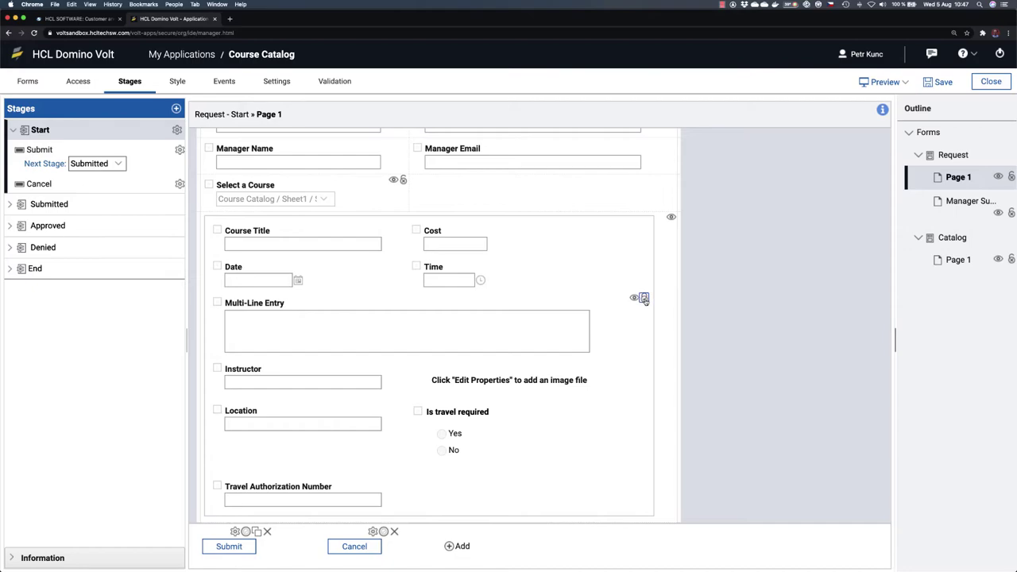
pyautogui.scroll(-2, 643, 299)
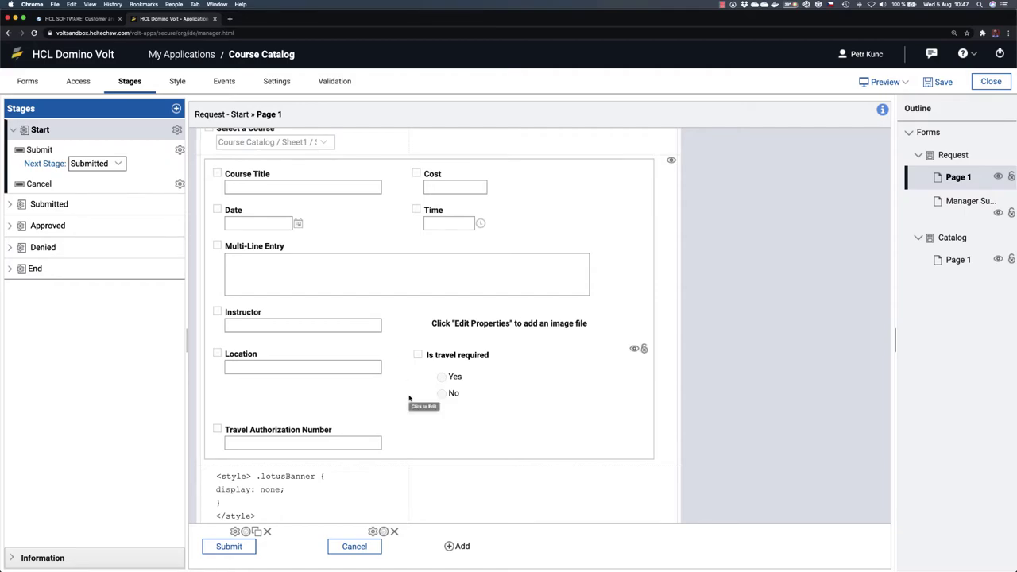
pyautogui.scroll(3, 307, 222)
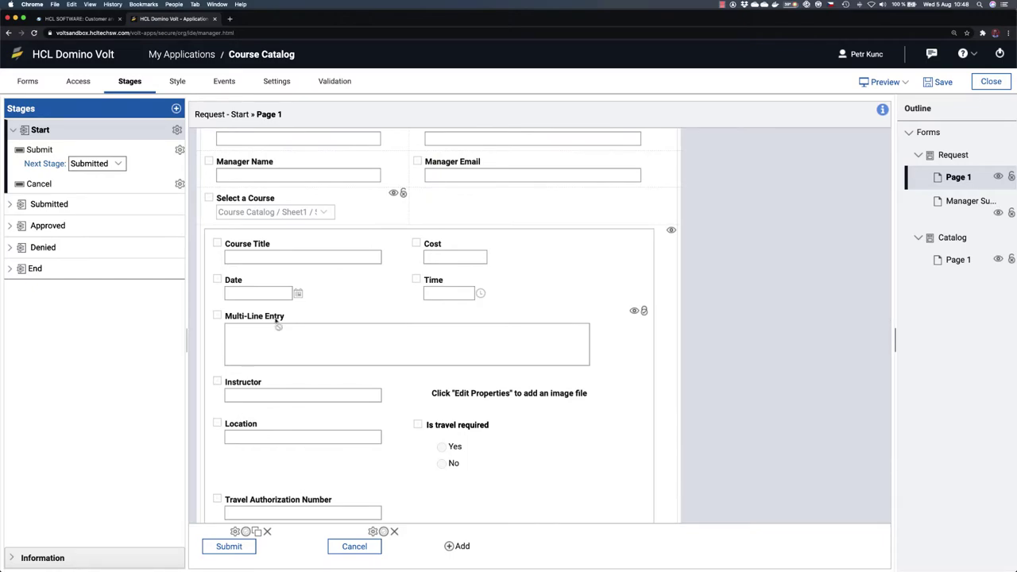
# Step: Relabel the Multi-Line Entry field 'Description' and save the Course Catalog app
pyautogui.click(28, 83)
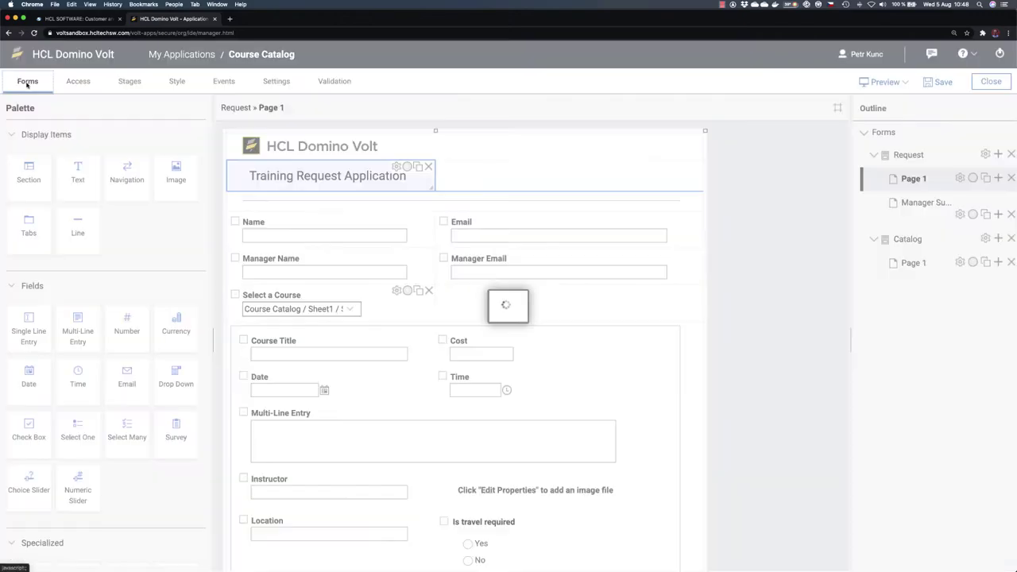
pyautogui.scroll(-2, 284, 354)
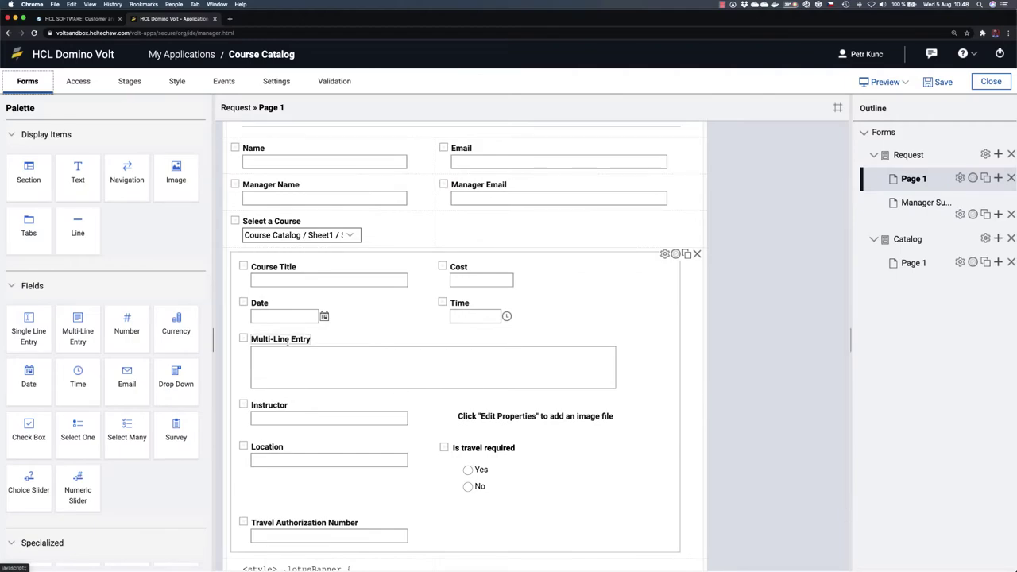
pyautogui.click(286, 340)
pyautogui.write('Description')
pyautogui.click(687, 398)
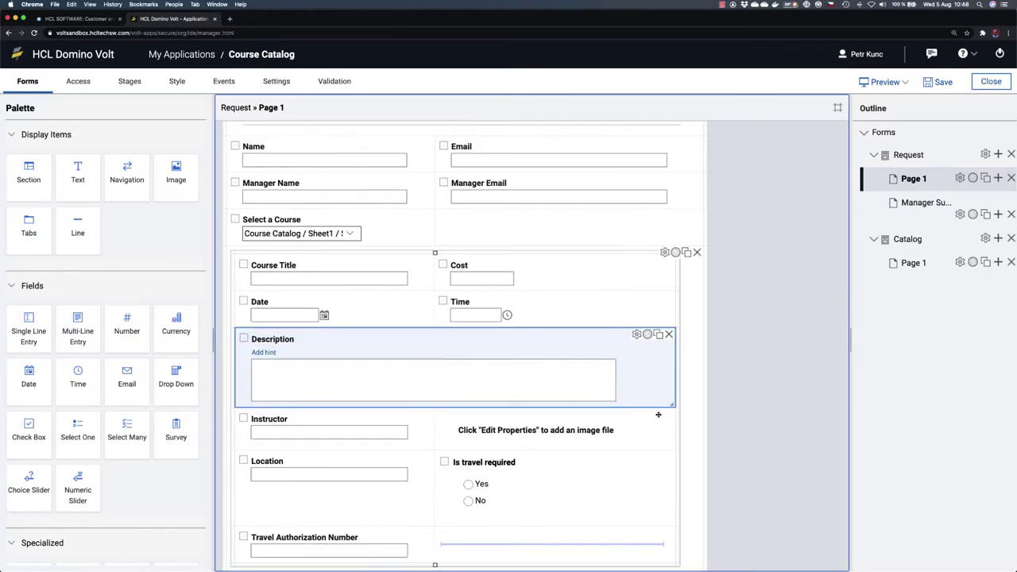
pyautogui.click(940, 82)
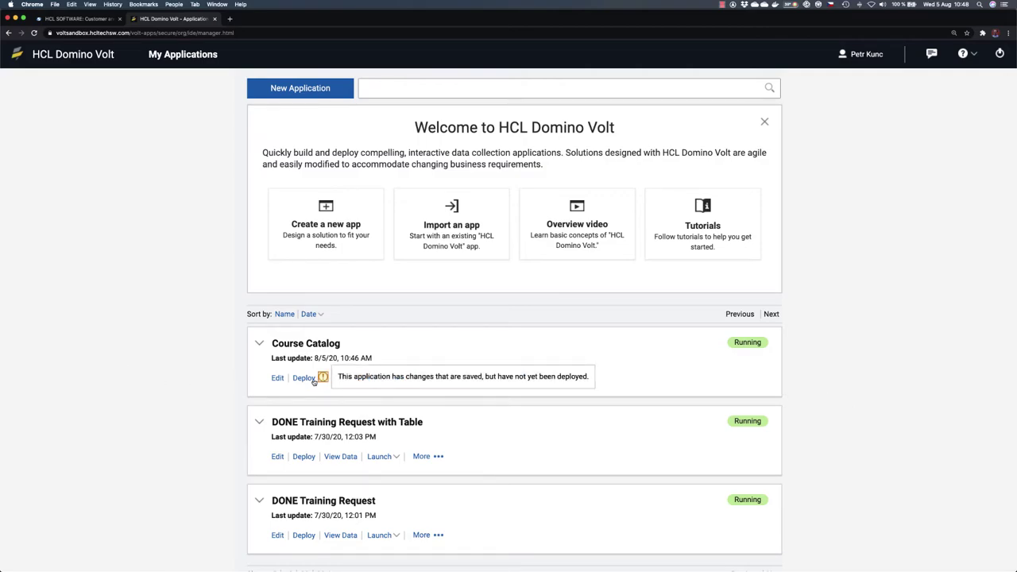
# Step: Deploy the Course Catalog app as an Update and dismiss the success message
pyautogui.moveTo(323, 379)
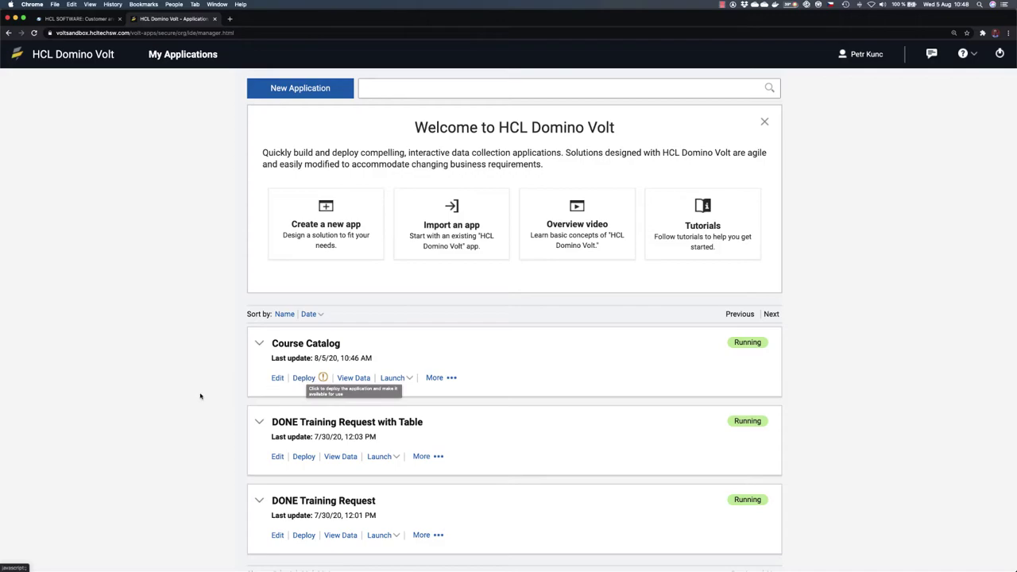
pyautogui.click(304, 378)
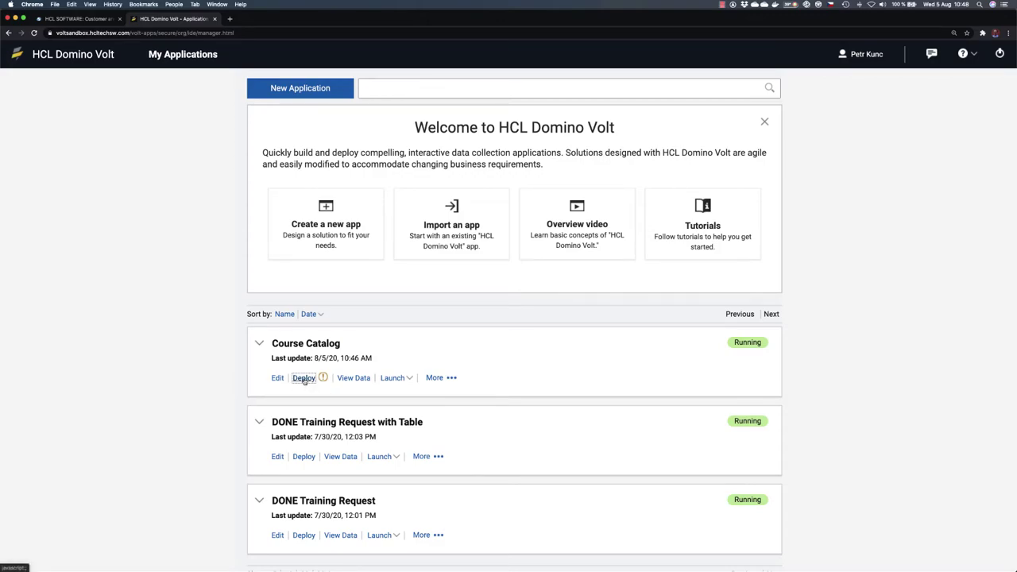
pyautogui.click(601, 338)
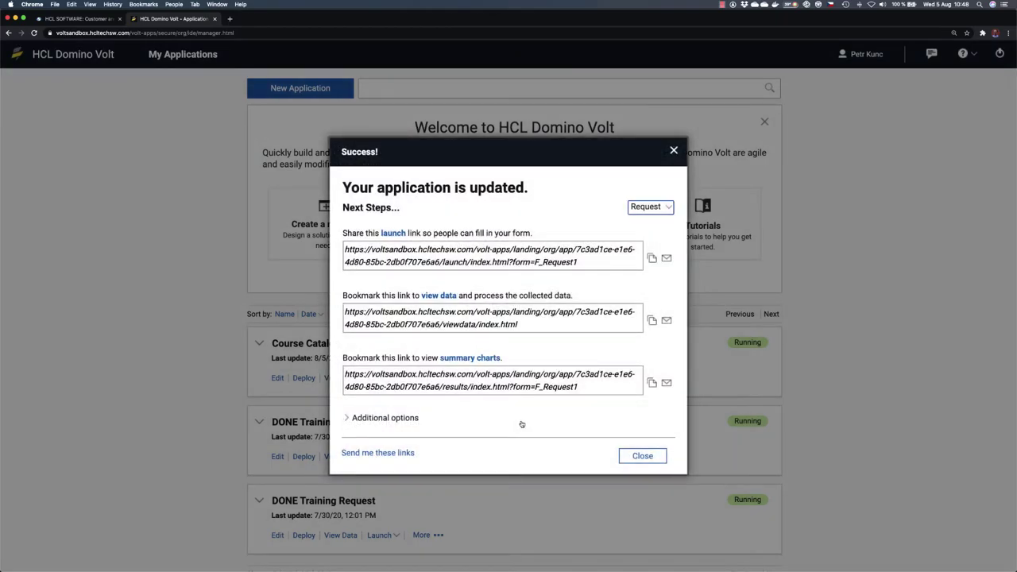
pyautogui.click(640, 455)
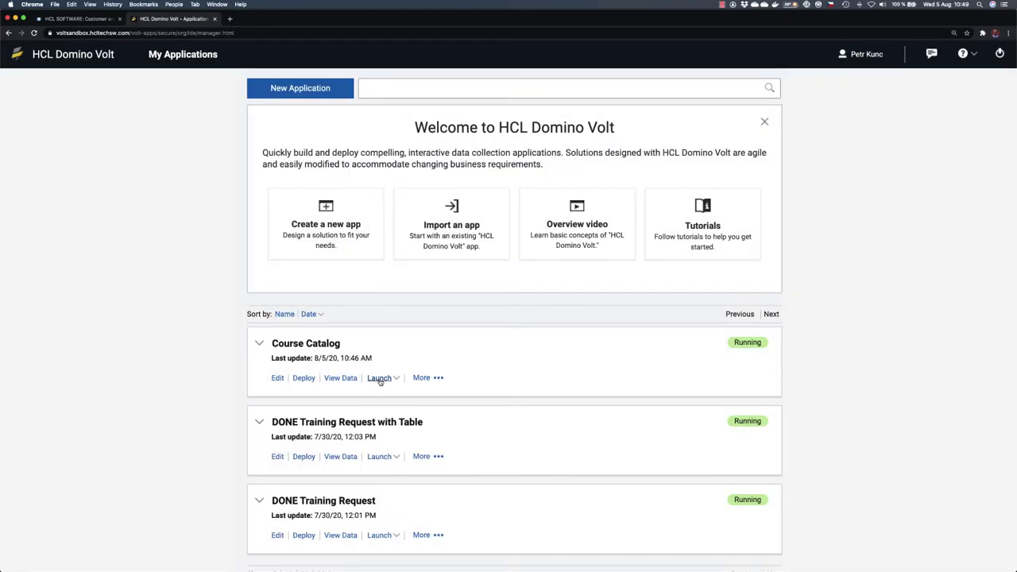
# Step: Launch the app, enter the requester's and manager's names, and choose the Leadership course
pyautogui.click(379, 378)
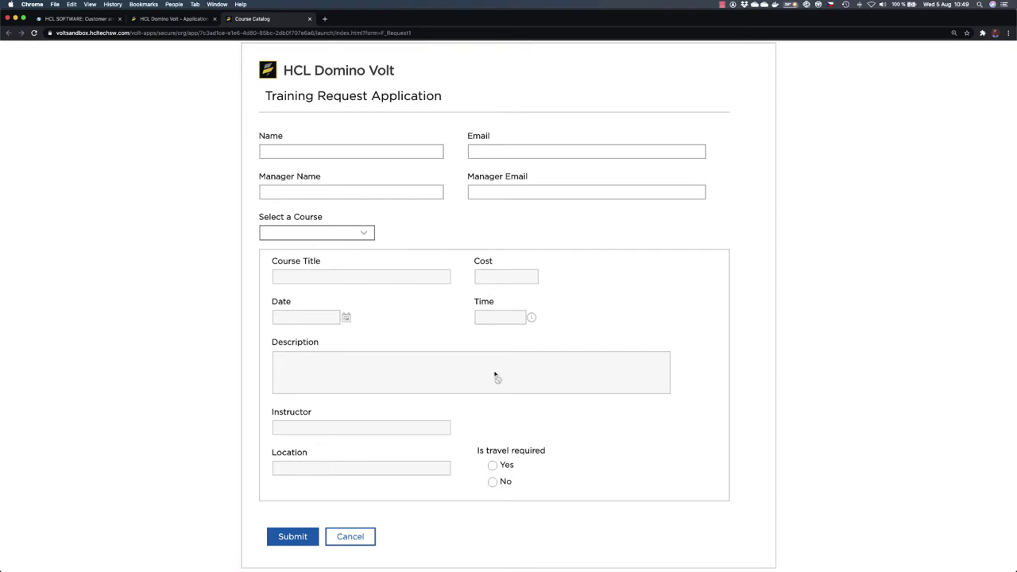
pyautogui.click(313, 158)
pyautogui.write('Petr')
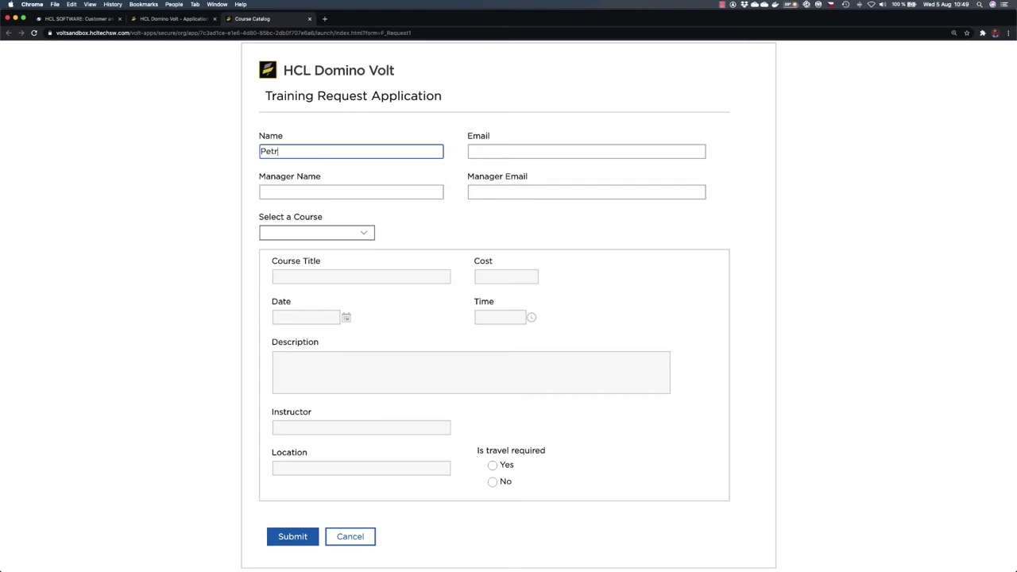
pyautogui.click(292, 194)
pyautogui.write('Tom')
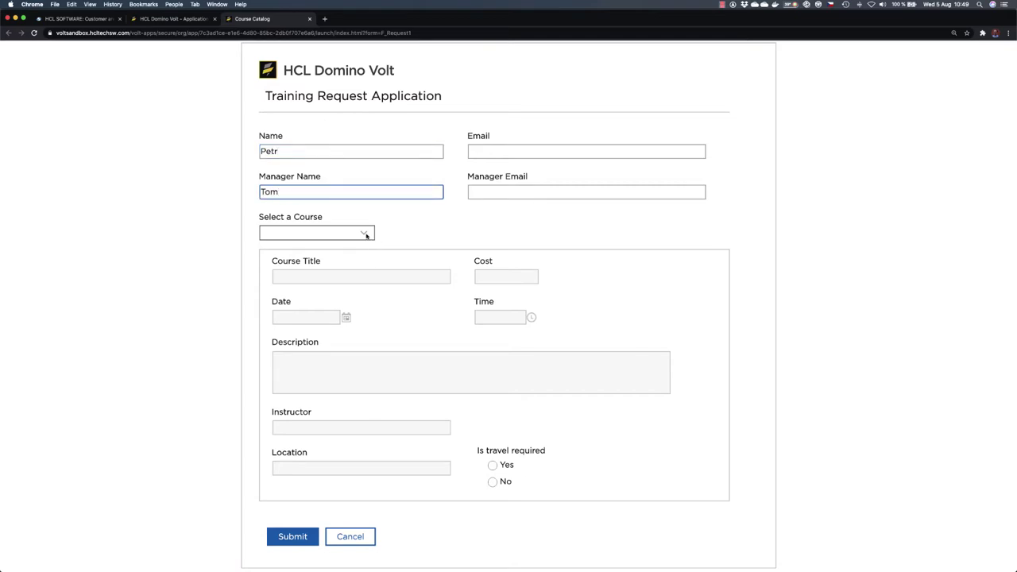
pyautogui.click(366, 235)
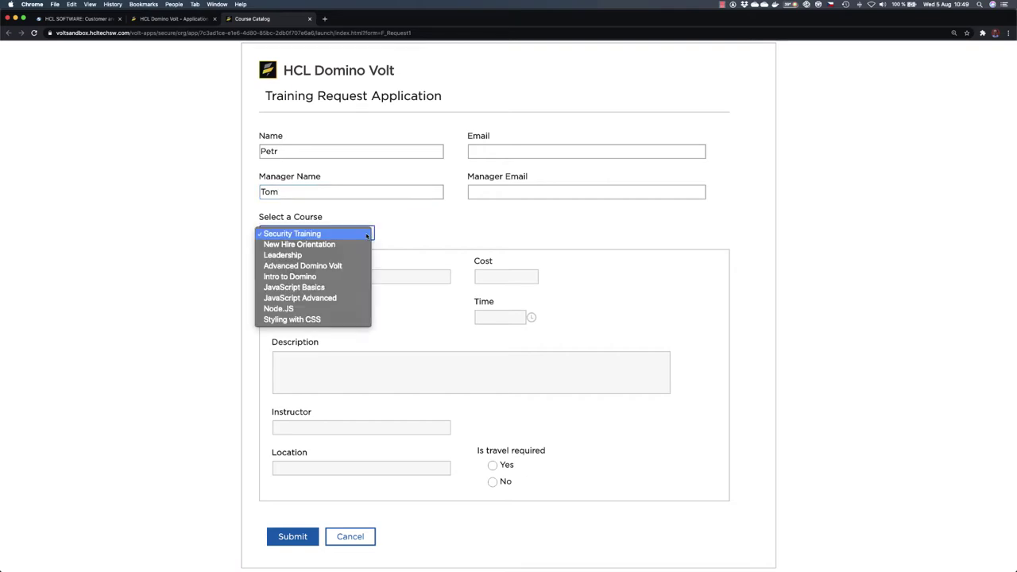
pyautogui.click(318, 257)
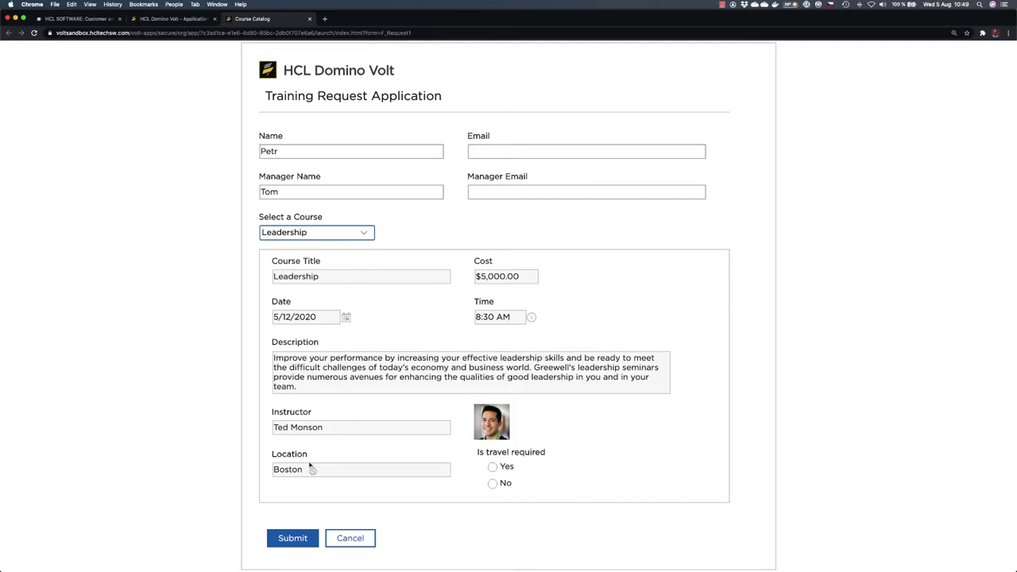
# Step: Mark travel required with authorization number 123, submit the request, and close the app
pyautogui.click(492, 467)
pyautogui.click(401, 531)
pyautogui.write('123')
pyautogui.scroll(-3, 697, 497)
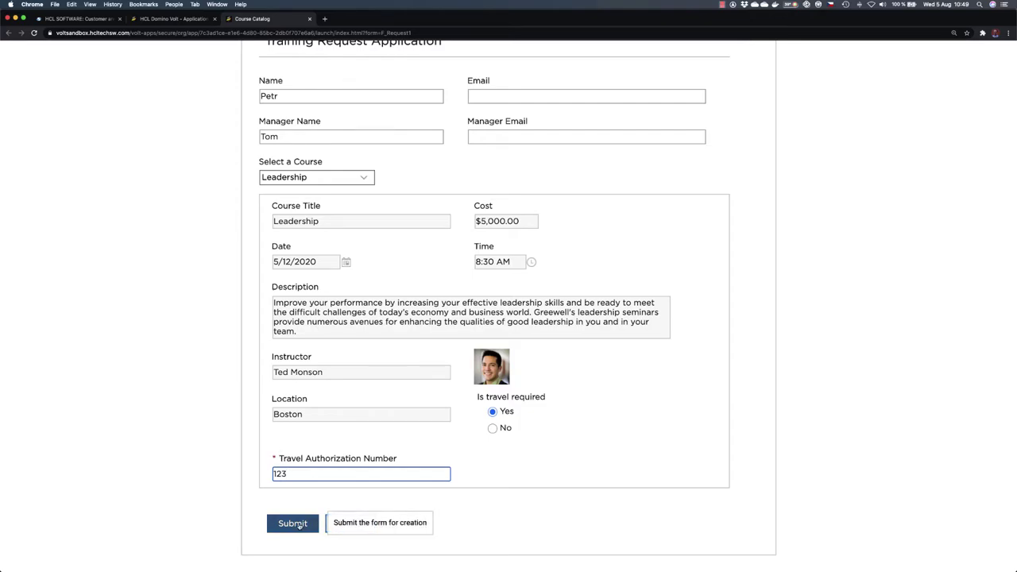
pyautogui.click(293, 524)
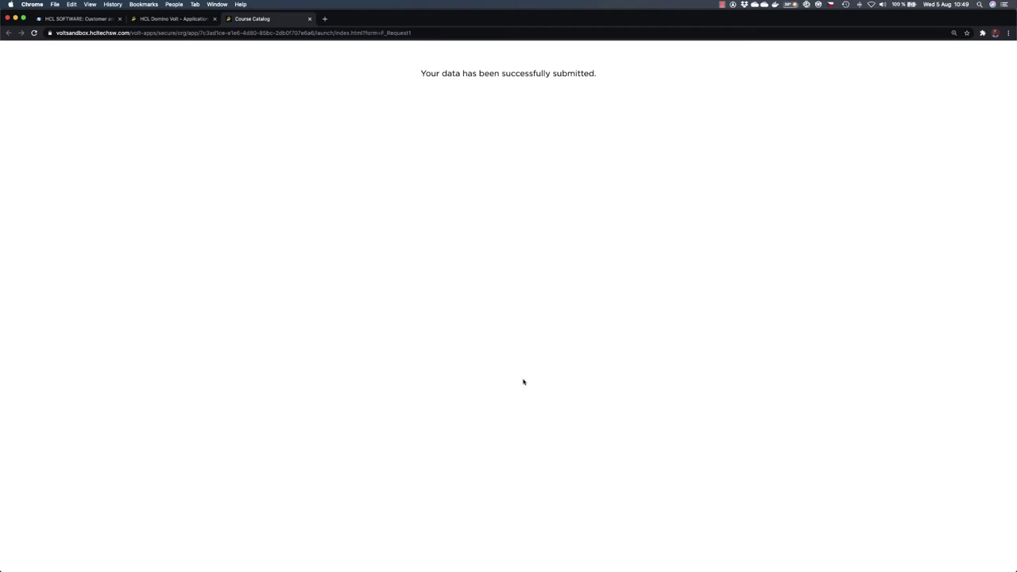
pyautogui.click(309, 19)
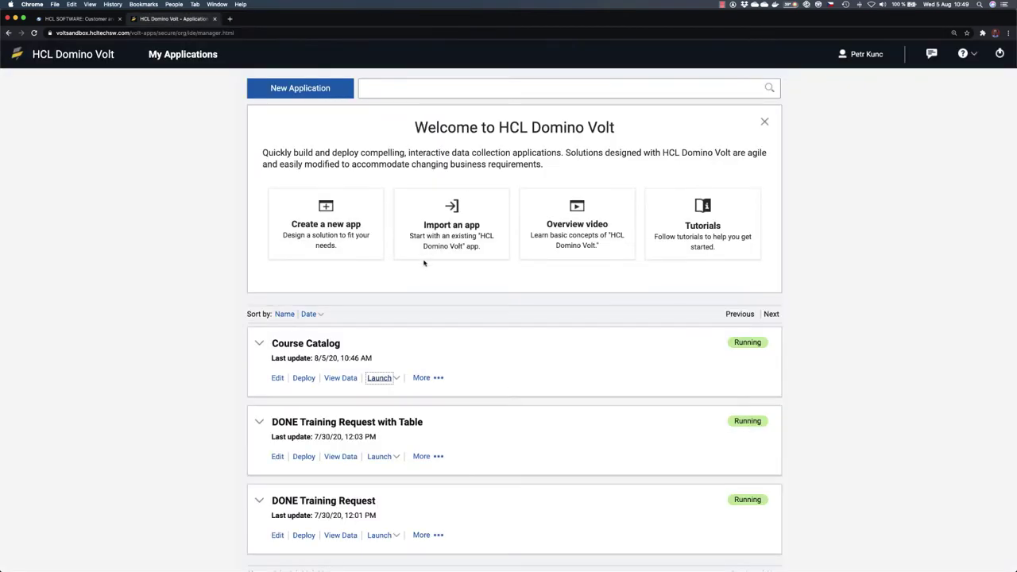
# Step: In View Data, check the Catalog table, then open and close the Leadership request record
pyautogui.click(336, 379)
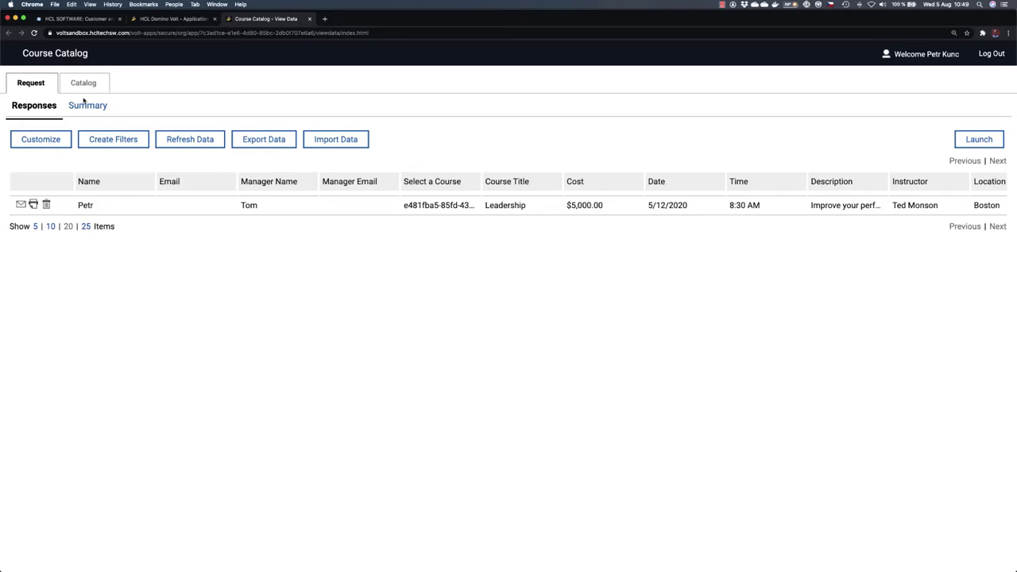
pyautogui.click(86, 85)
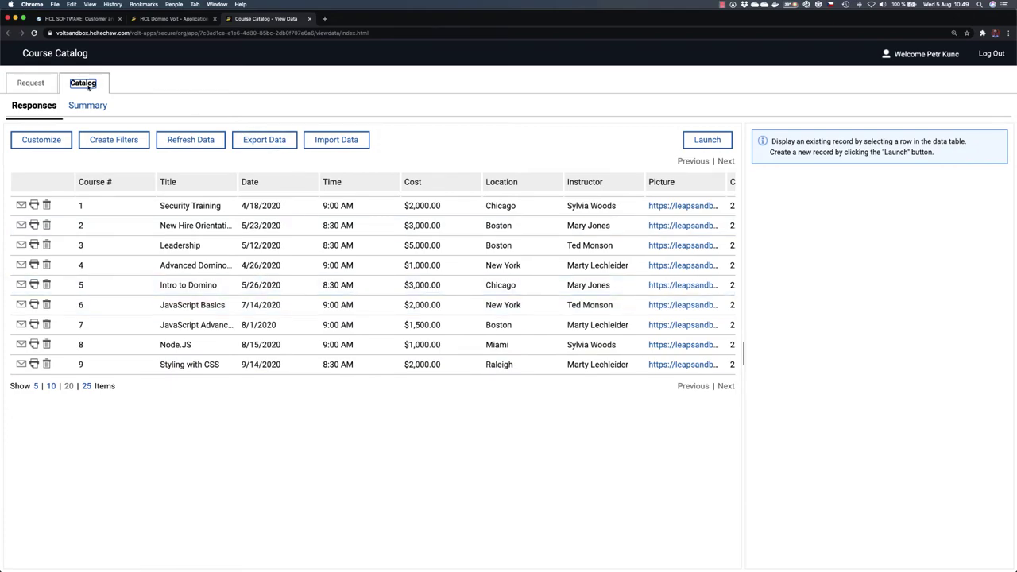
pyautogui.click(30, 83)
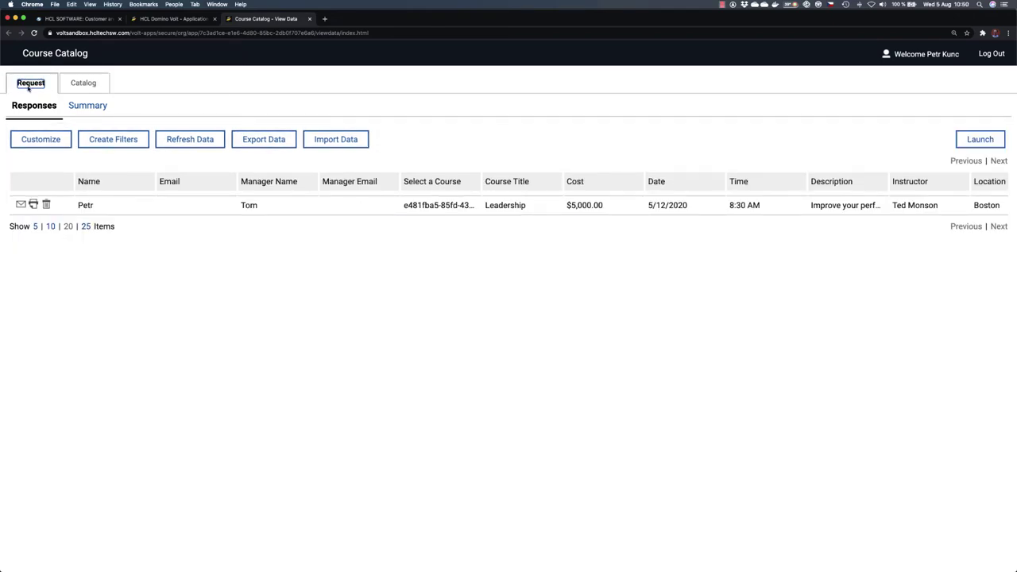
pyautogui.click(441, 205)
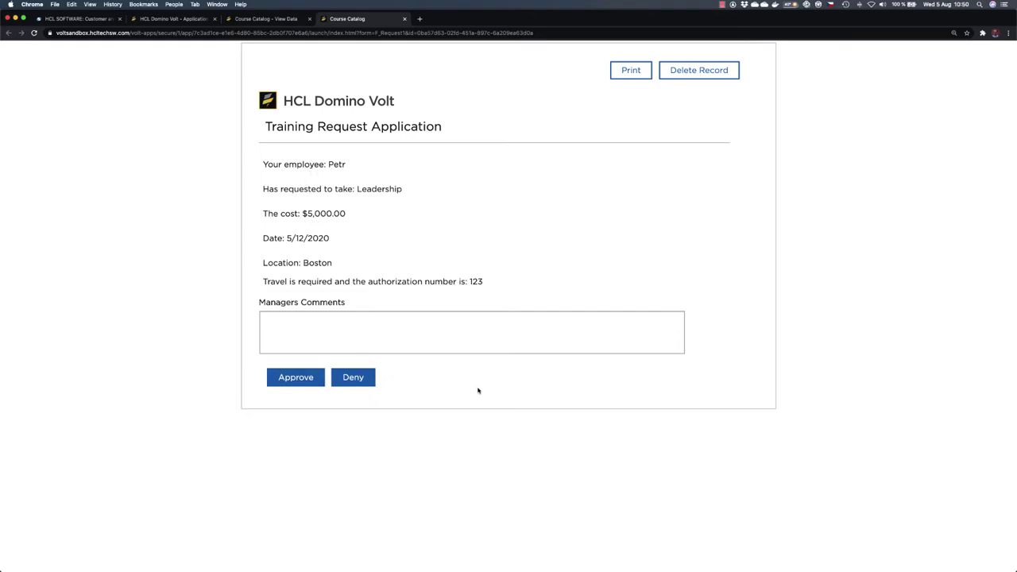
pyautogui.click(403, 19)
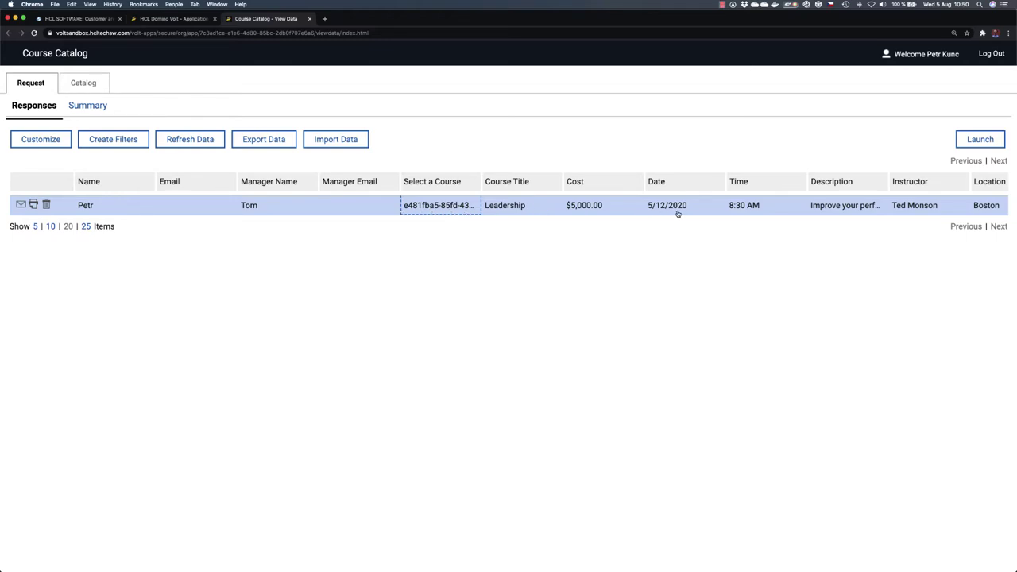
# Step: Reopen the Leadership request record from the responses table and close it again
pyautogui.hscroll(2, 820, 208)
pyautogui.hscroll(-2, 819, 208)
pyautogui.click(436, 205)
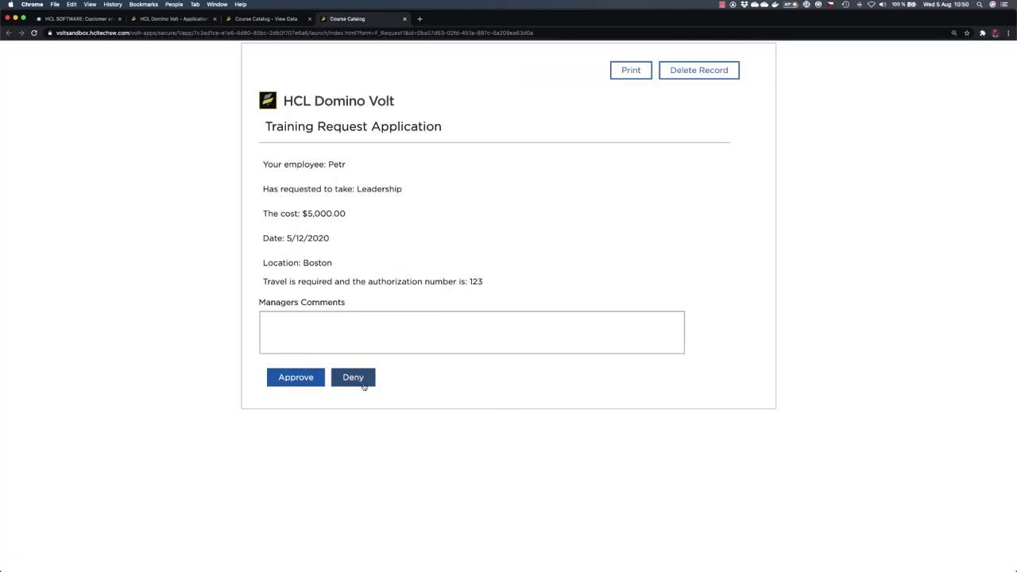
pyautogui.click(404, 19)
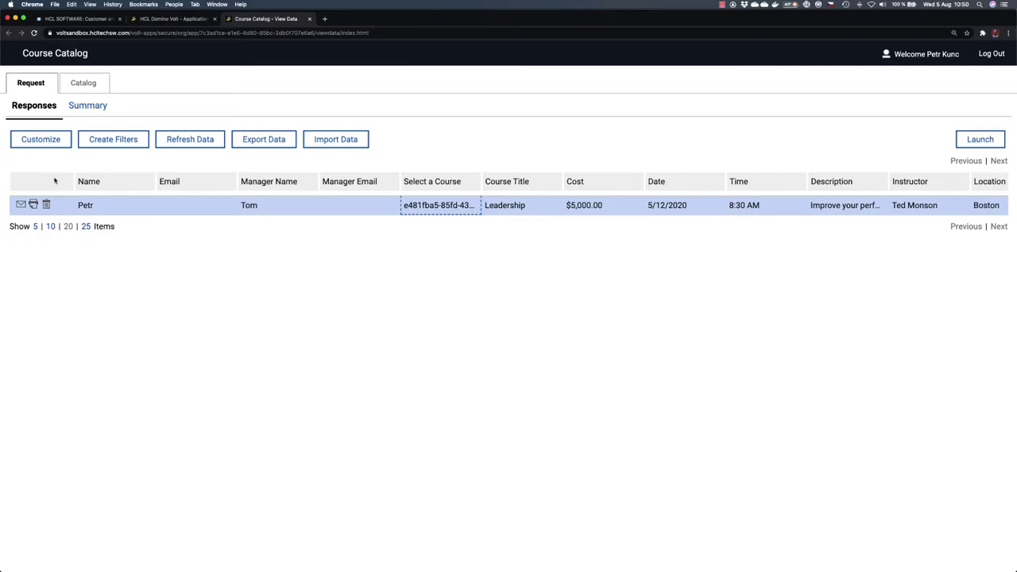
# Step: Enable Show Stage in the responses' View Properties to add a Stage column
pyautogui.hscroll(3, 660, 205)
pyautogui.hscroll(3, 660, 205)
pyautogui.hscroll(-6, 660, 205)
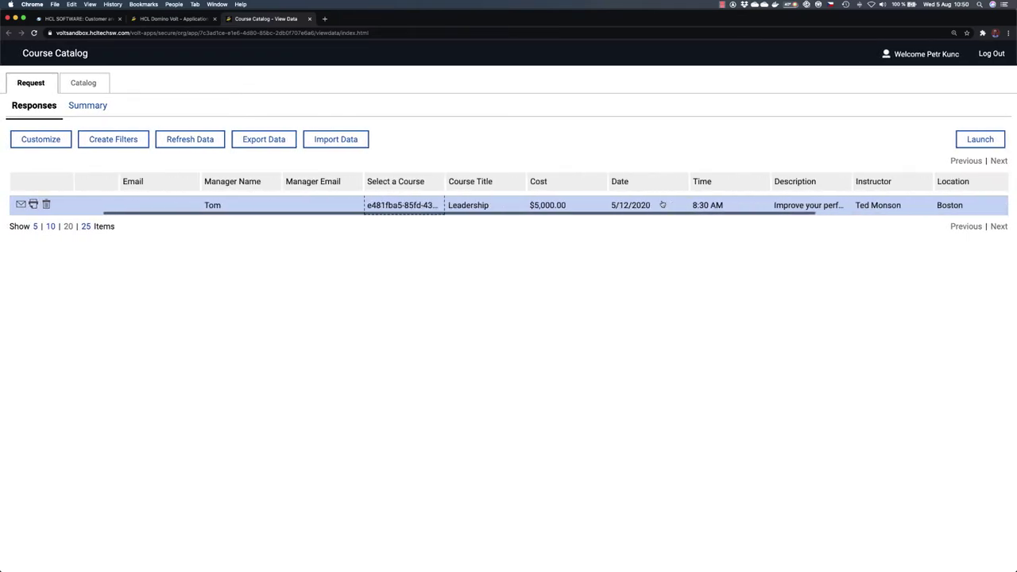
pyautogui.click(40, 140)
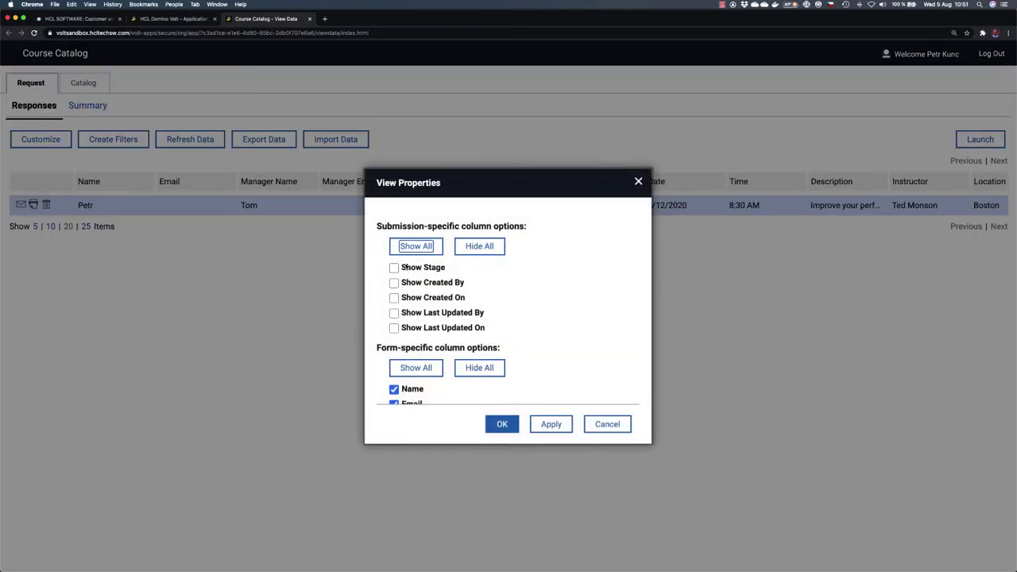
pyautogui.click(405, 269)
pyautogui.click(505, 422)
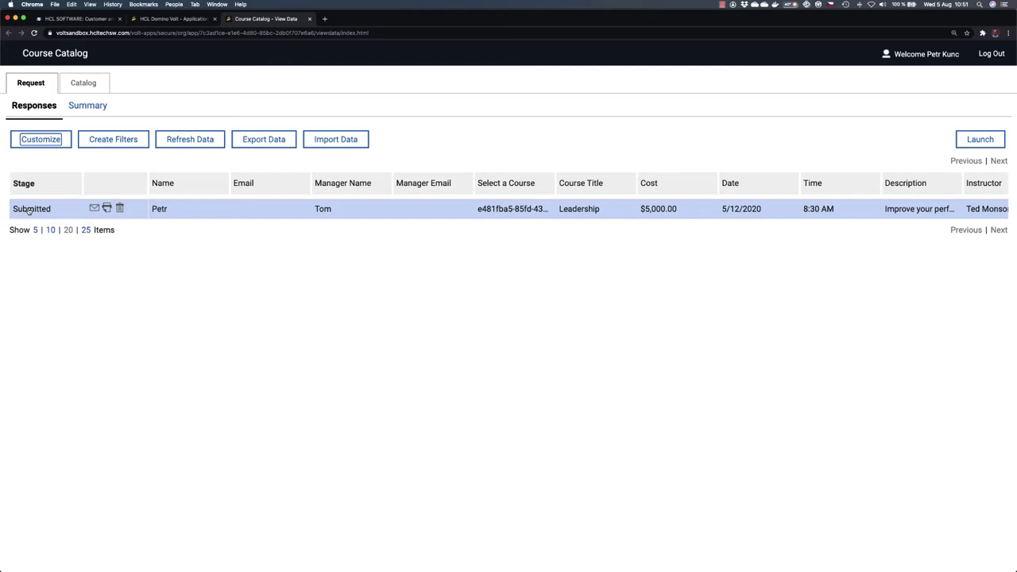
# Step: Approve the Leadership training request with the manager comment 'OK', then close the record and data tabs
pyautogui.click(442, 213)
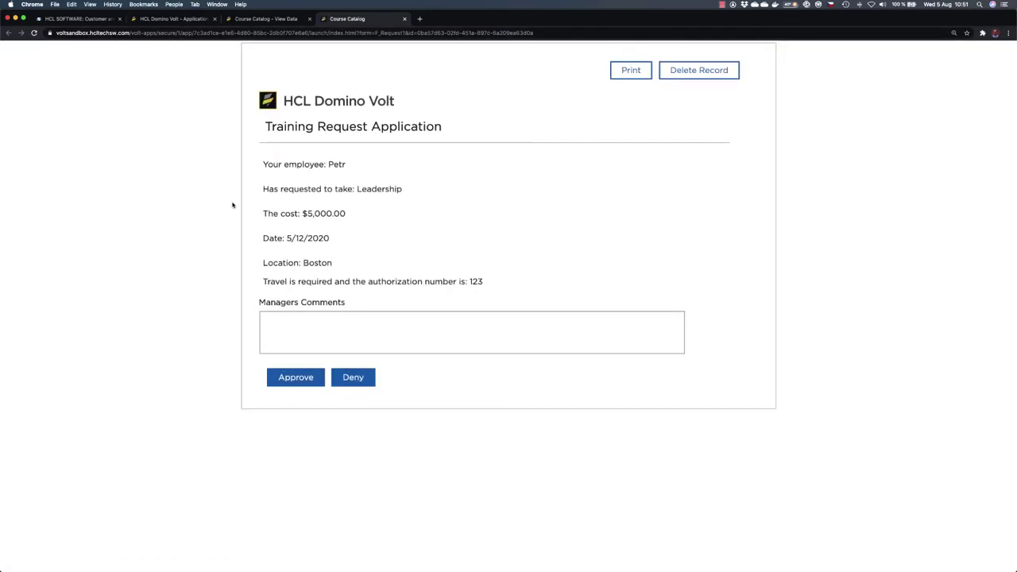
pyautogui.click(294, 349)
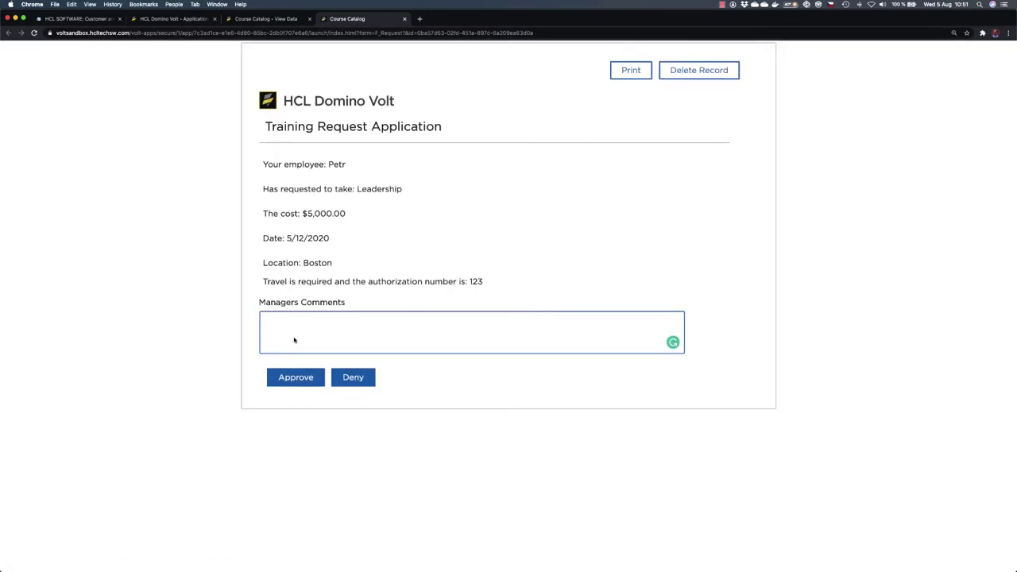
pyautogui.write('OK')
pyautogui.click(293, 379)
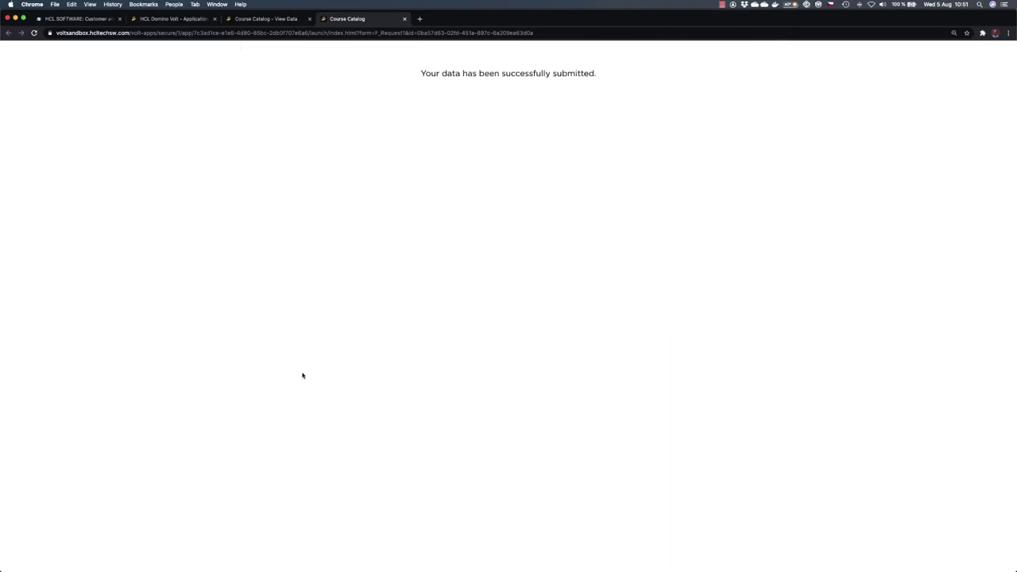
pyautogui.click(405, 20)
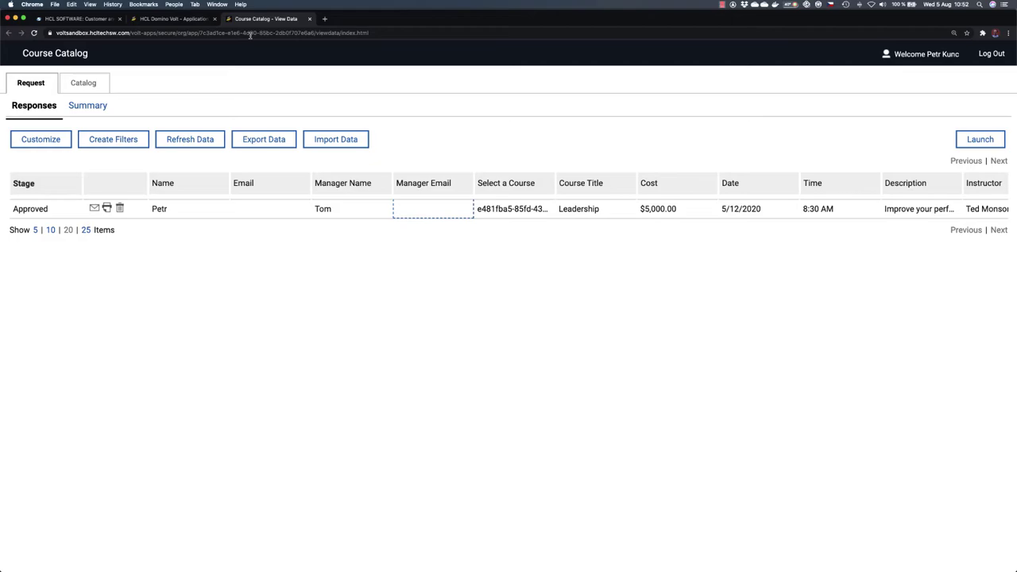
pyautogui.click(309, 19)
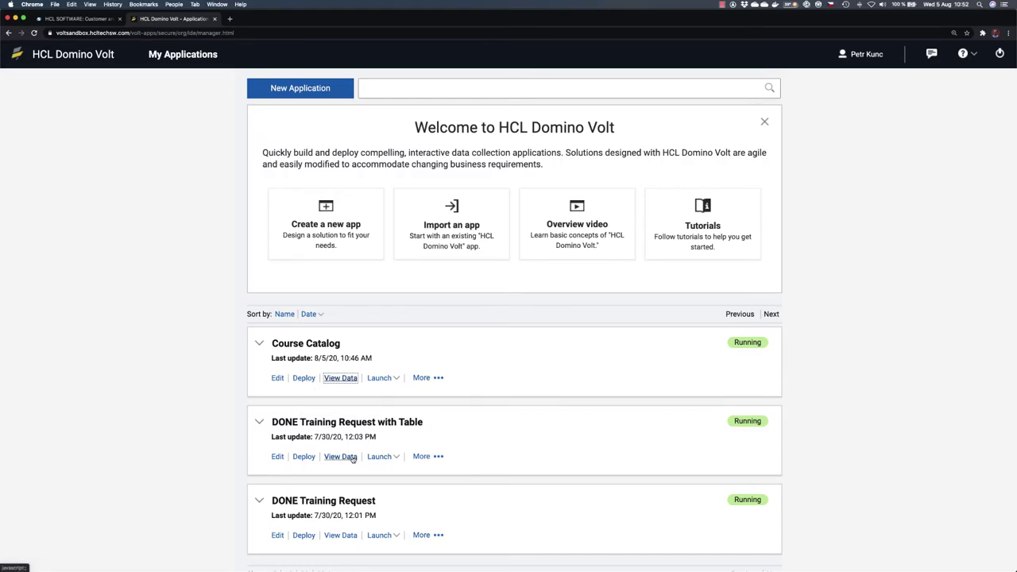
# Step: Try the deployed Training Request with Table app by selecting Security Training and Leadership, then close it
pyautogui.click(378, 456)
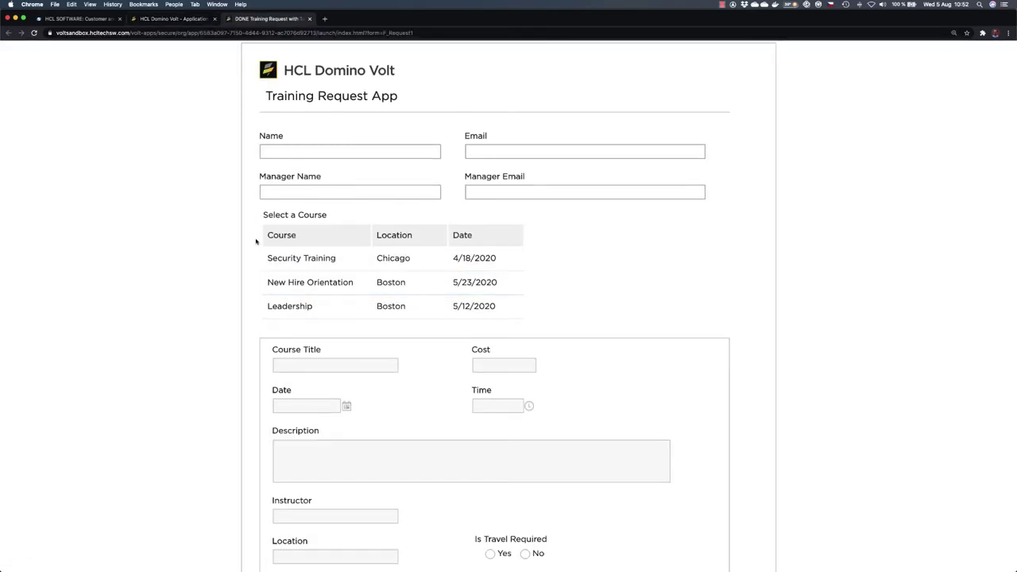
pyautogui.scroll(-2, 256, 310)
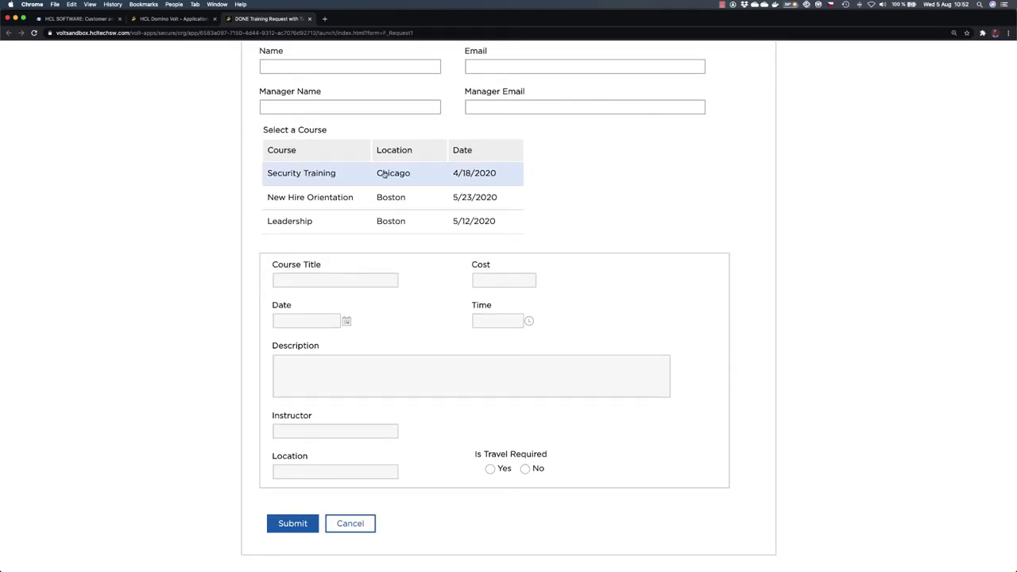
pyautogui.click(339, 173)
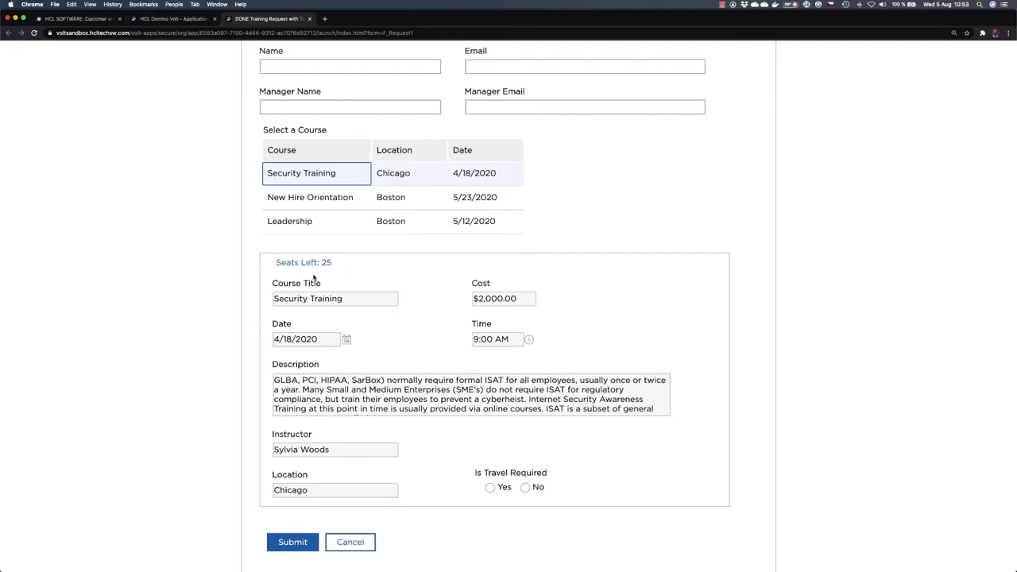
pyautogui.click(313, 198)
pyautogui.click(289, 222)
pyautogui.click(317, 178)
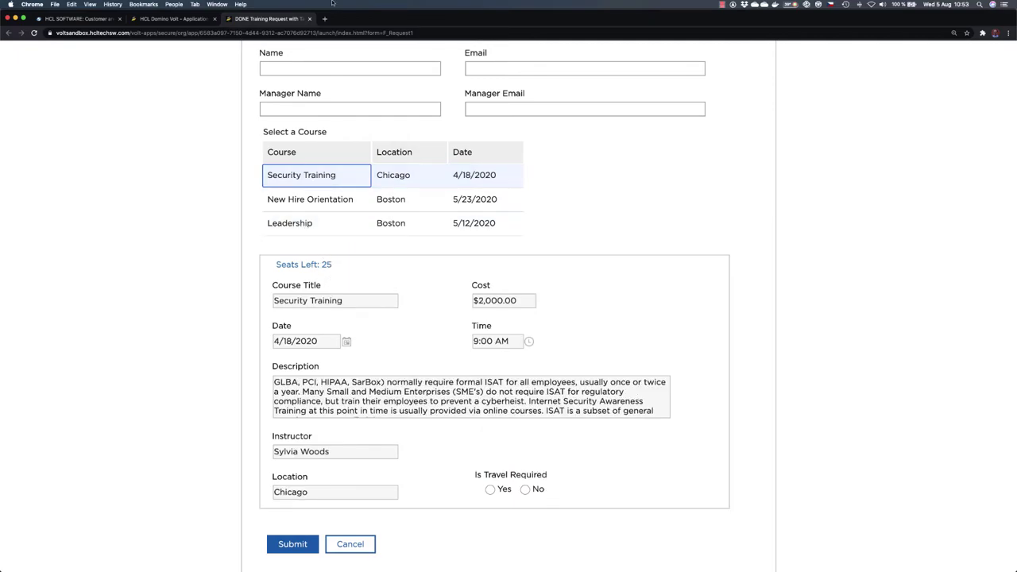
pyautogui.click(310, 19)
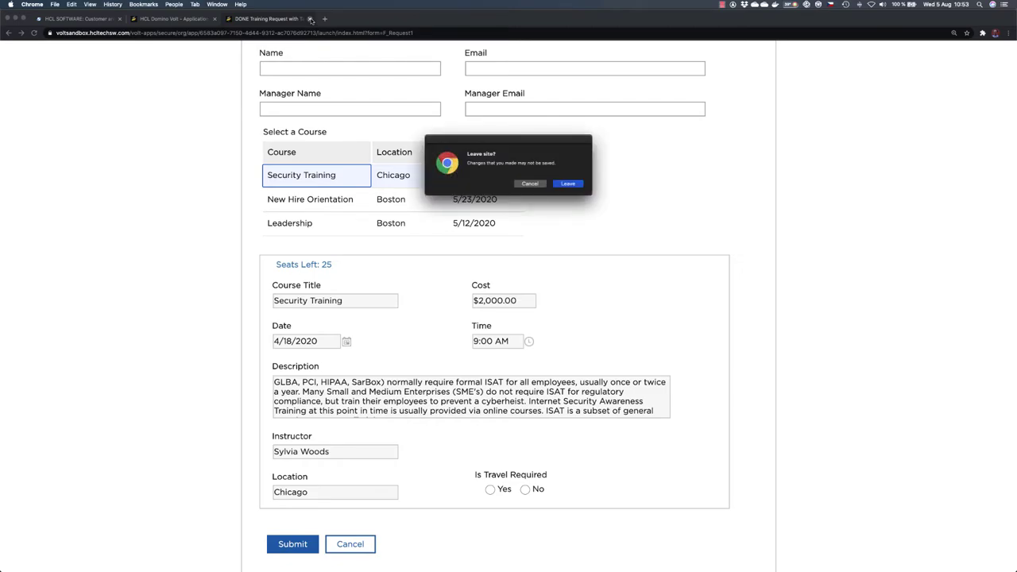
pyautogui.click(565, 185)
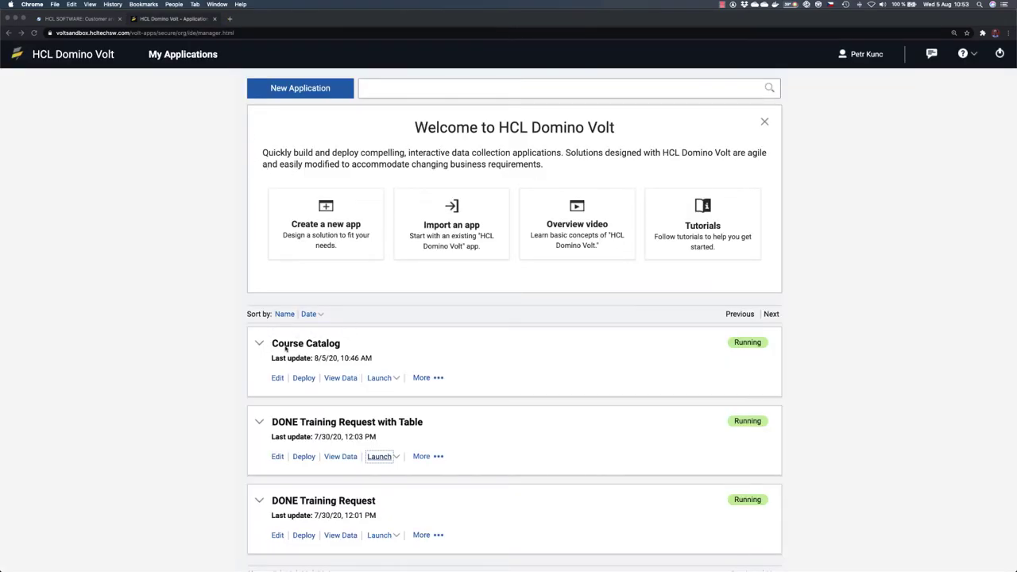
# Step: Open Course Catalog for editing and drop a new Section below the course details section
pyautogui.click(253, 382)
pyautogui.click(277, 378)
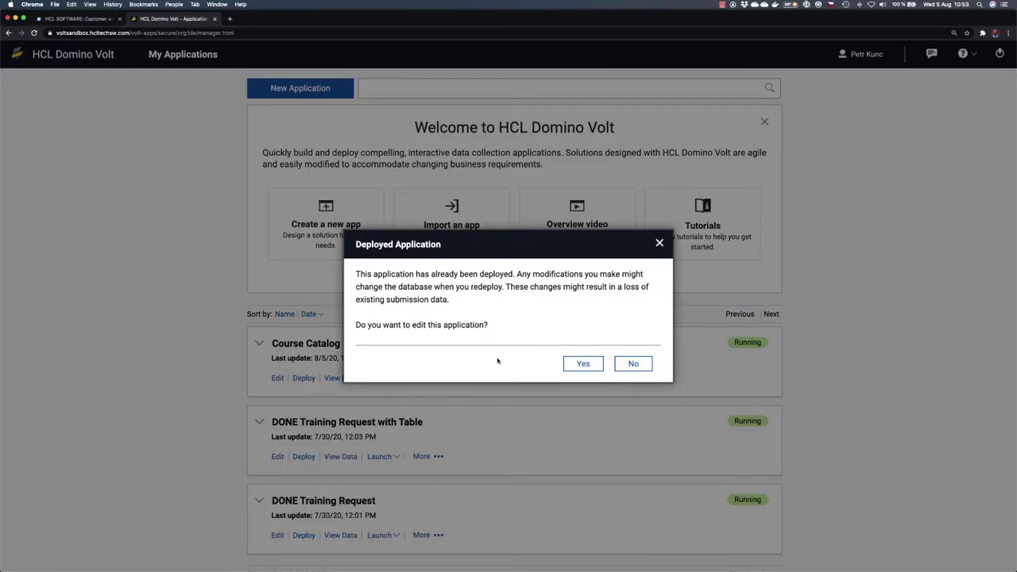
pyautogui.click(586, 365)
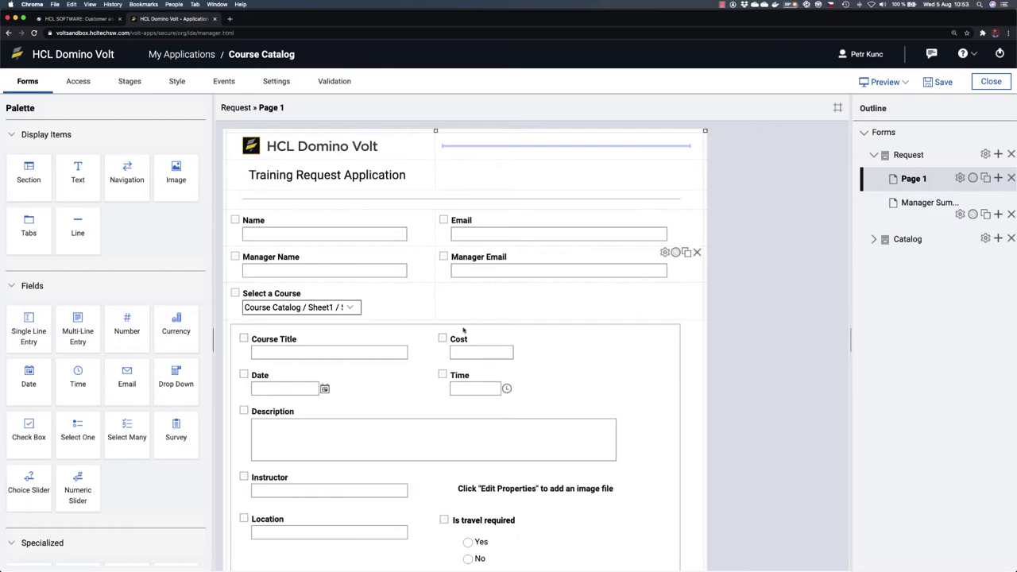
pyautogui.scroll(-5, 455, 441)
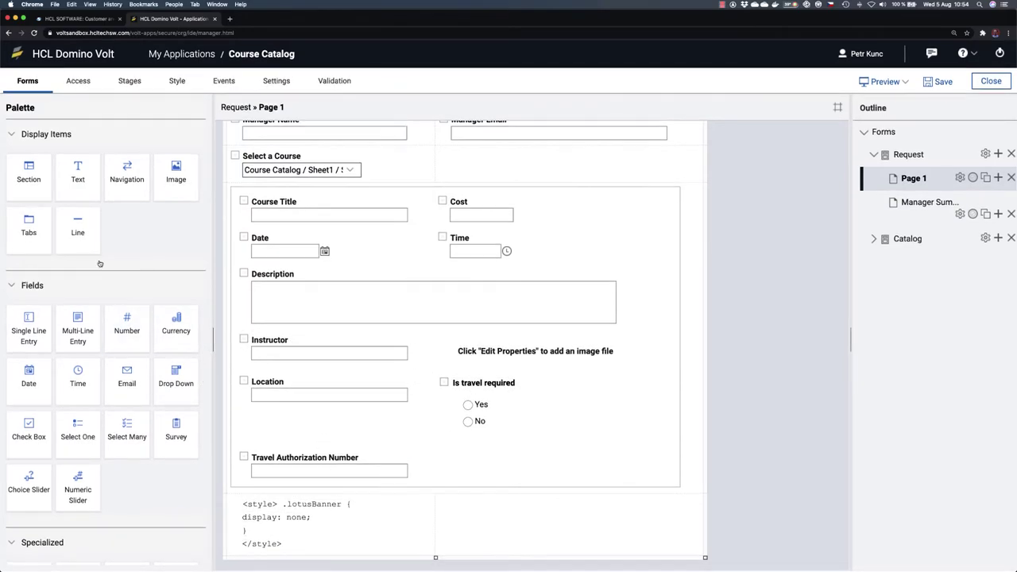
pyautogui.moveTo(29, 171); pyautogui.dragTo(262, 502)
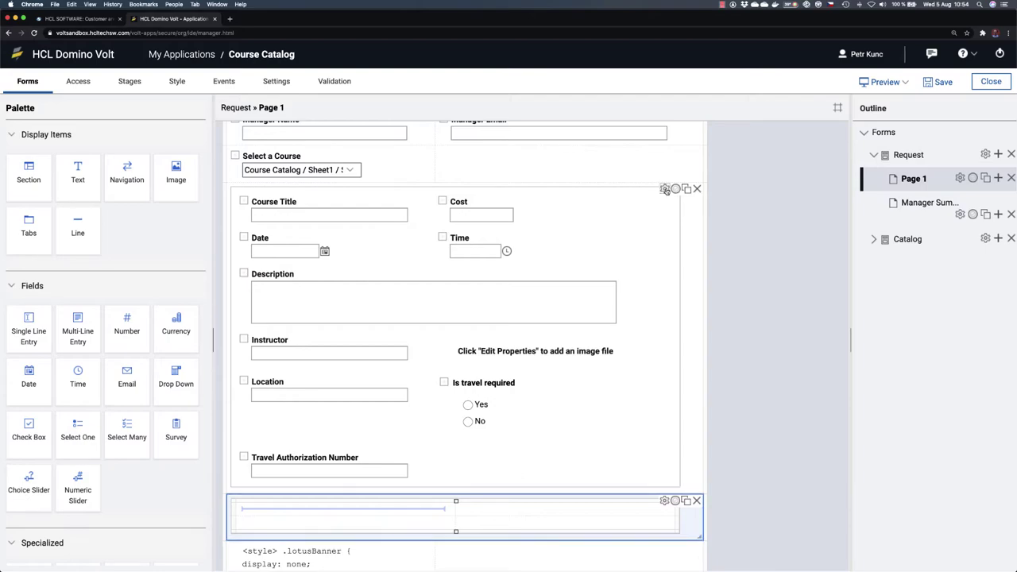
# Step: Retitle the course details section to 'Course Info'
pyautogui.click(666, 190)
pyautogui.moveTo(339, 211); pyautogui.dragTo(284, 209)
pyautogui.write('Course I')
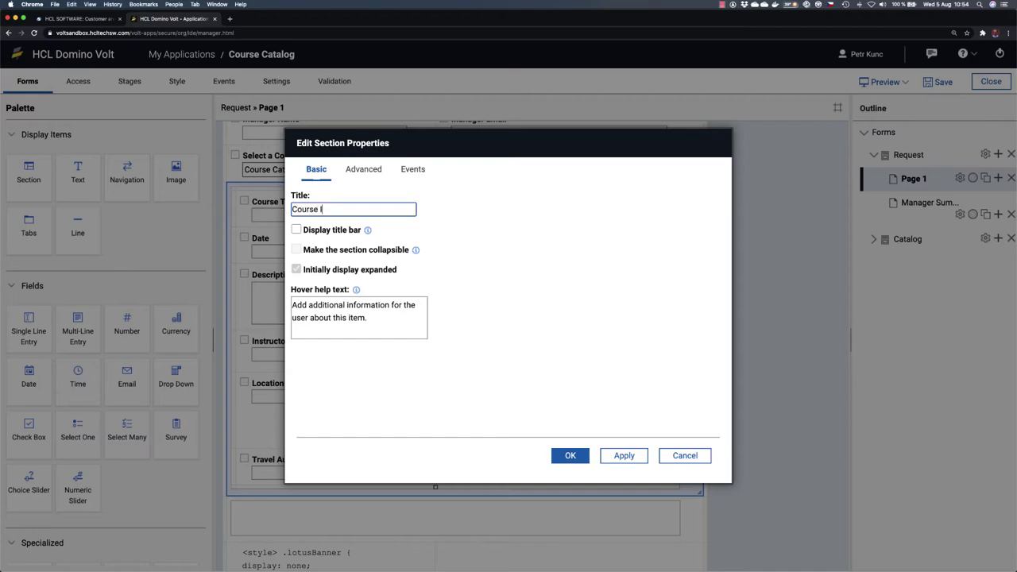
pyautogui.write('nfo')
pyautogui.click(570, 457)
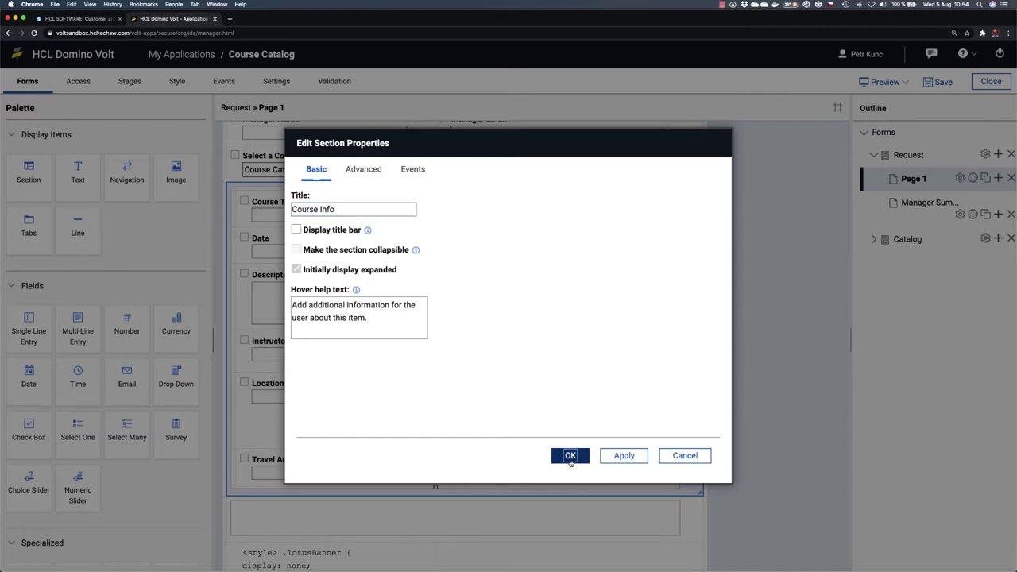
# Step: Title the new empty section 'Registration Info - Hidden'
pyautogui.scroll(-2, 572, 442)
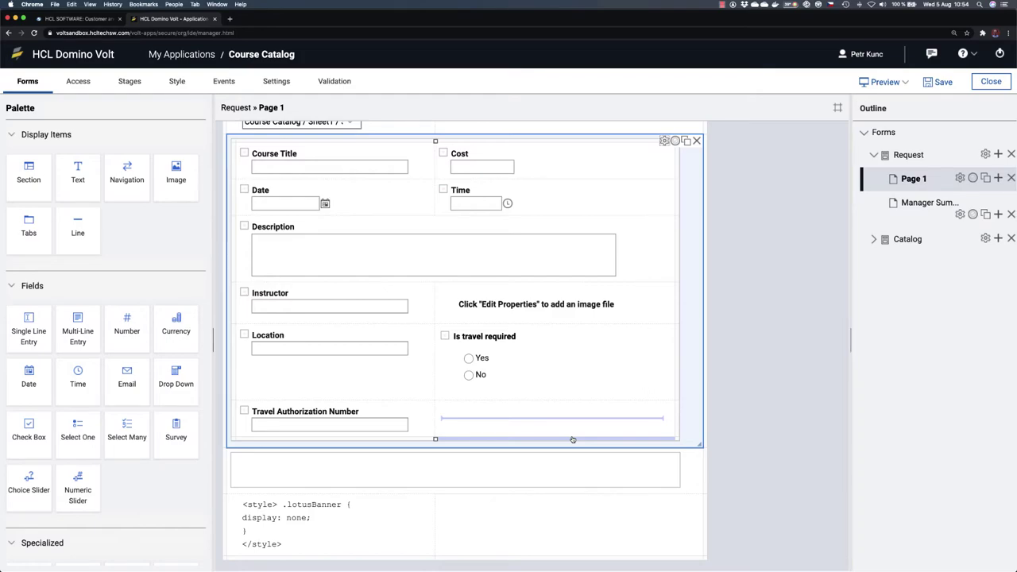
pyautogui.moveTo(631, 459)
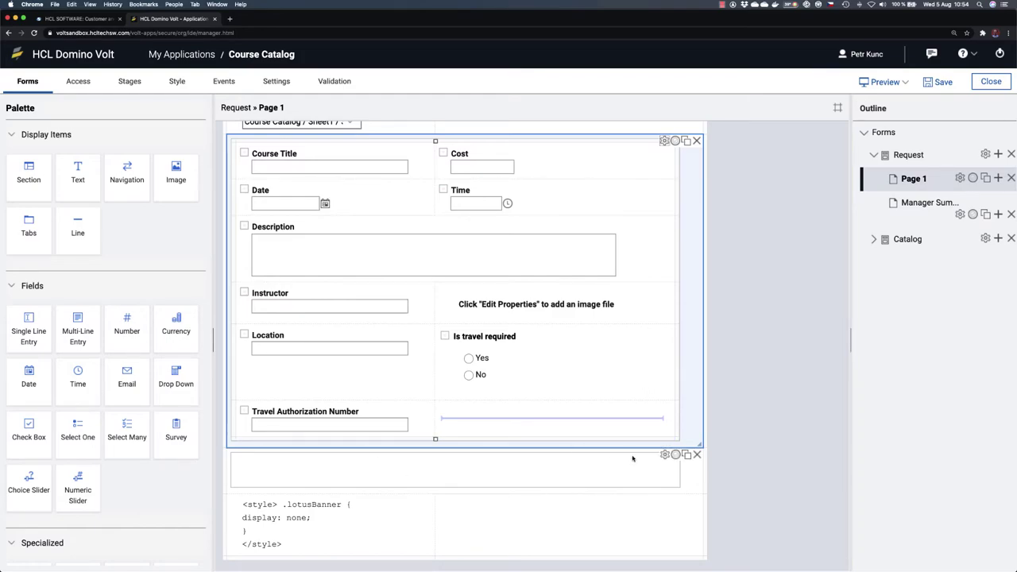
pyautogui.click(664, 456)
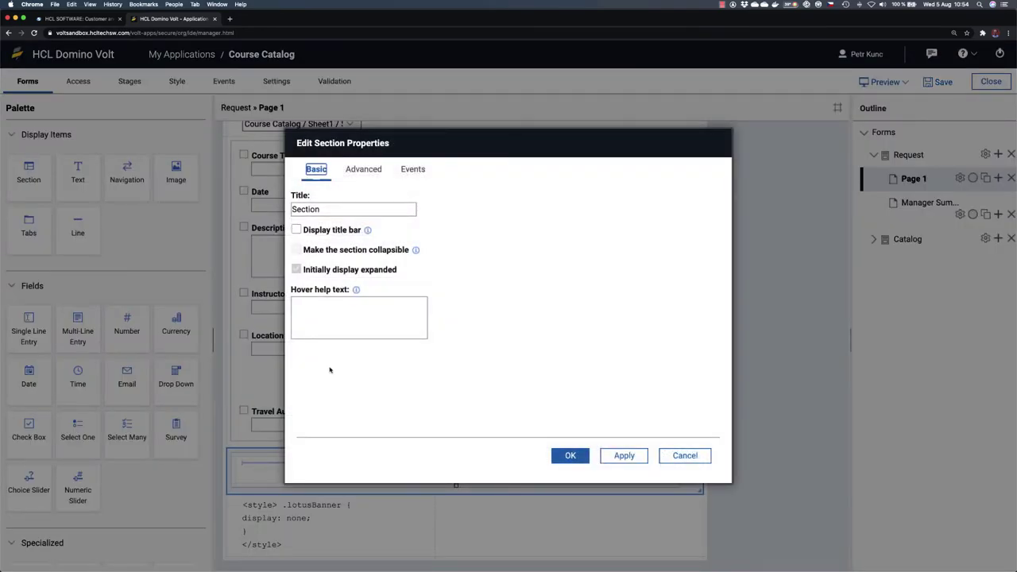
pyautogui.doubleClick(353, 209)
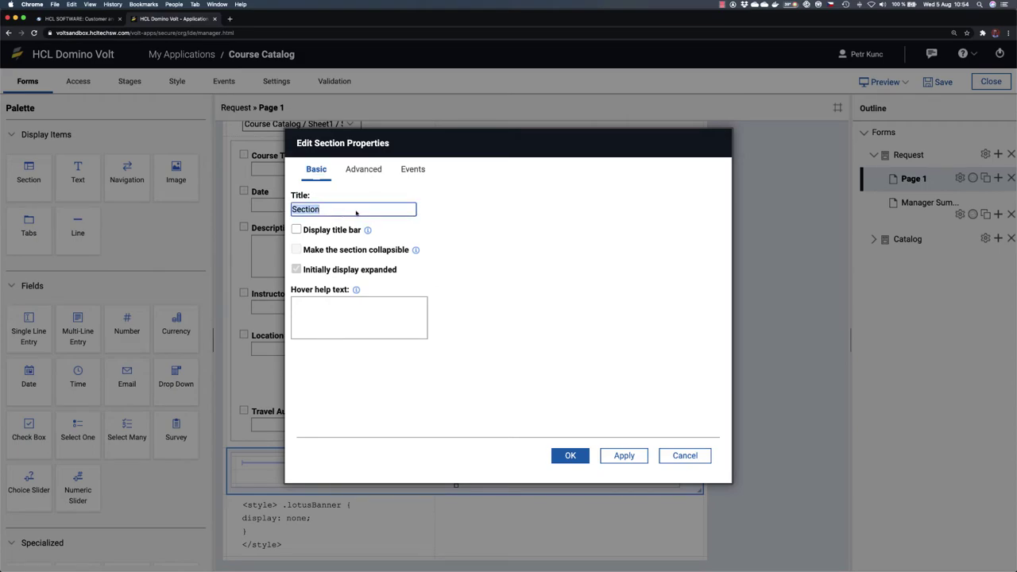
pyautogui.write('Registration Info - Hidden')
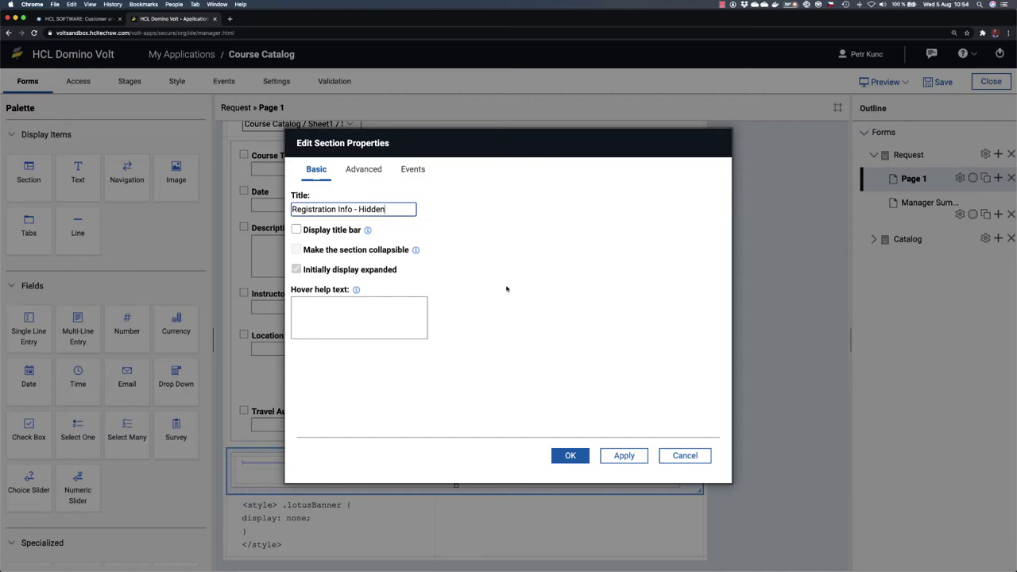
pyautogui.click(571, 457)
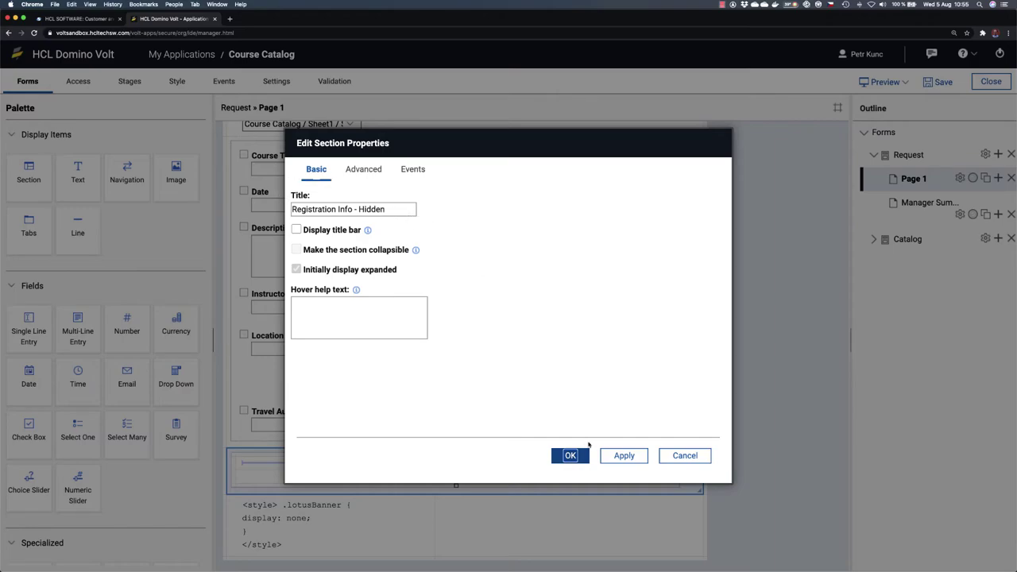
pyautogui.click(571, 455)
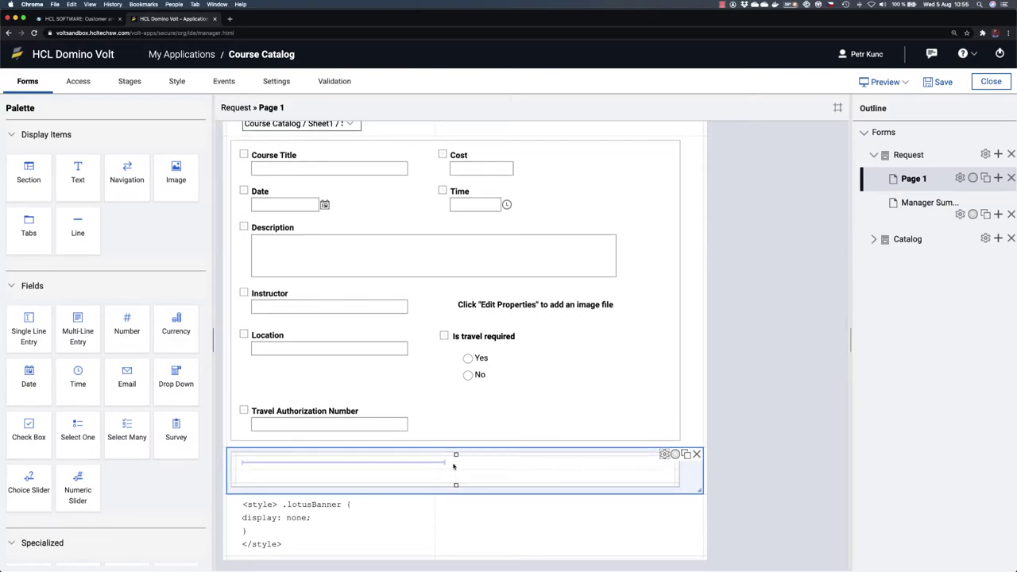
# Step: Narrow the section's left column and add Number fields labelled Capacity and Number Registered
pyautogui.moveTo(456, 454); pyautogui.dragTo(435, 453)
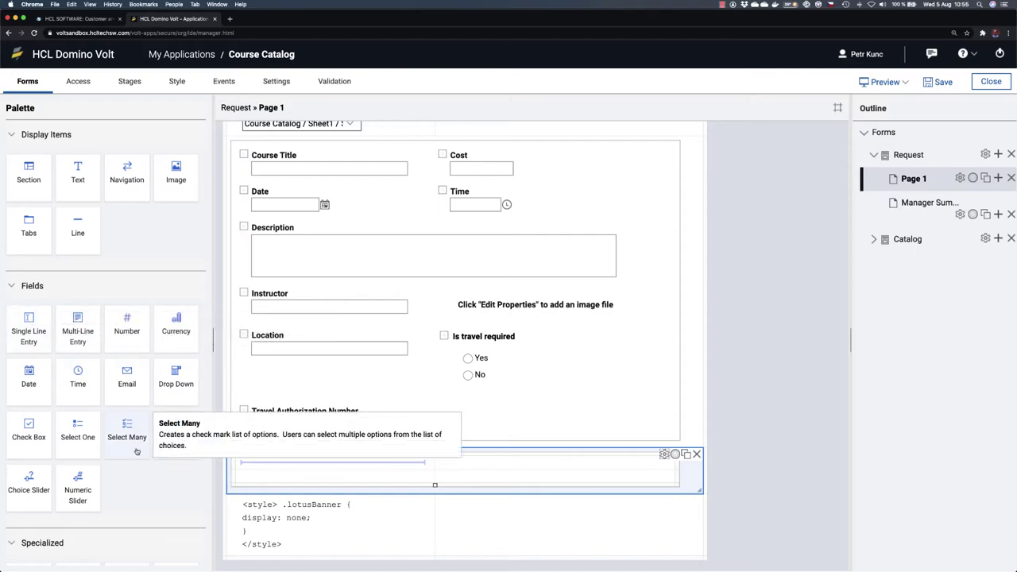
pyautogui.moveTo(129, 334); pyautogui.dragTo(265, 466)
pyautogui.click(265, 466)
pyautogui.write('C')
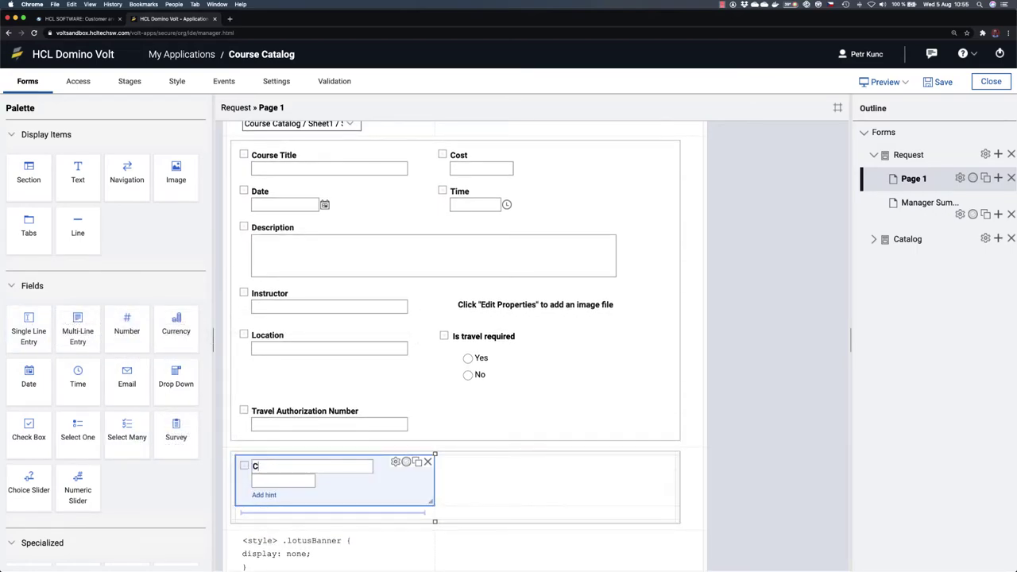
pyautogui.write('apacity')
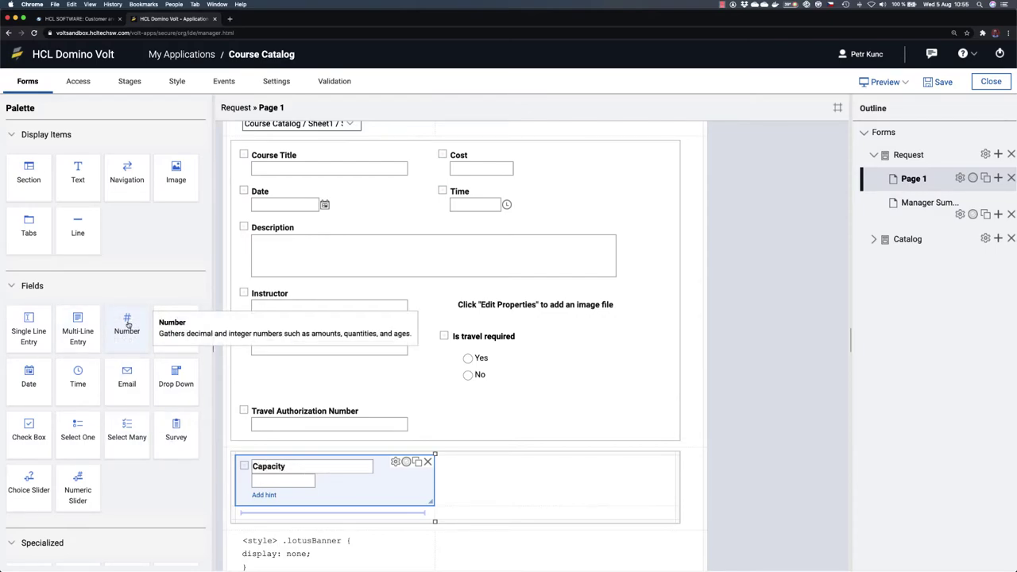
pyautogui.moveTo(127, 321); pyautogui.dragTo(468, 467)
pyautogui.click(468, 467)
pyautogui.press('Right')
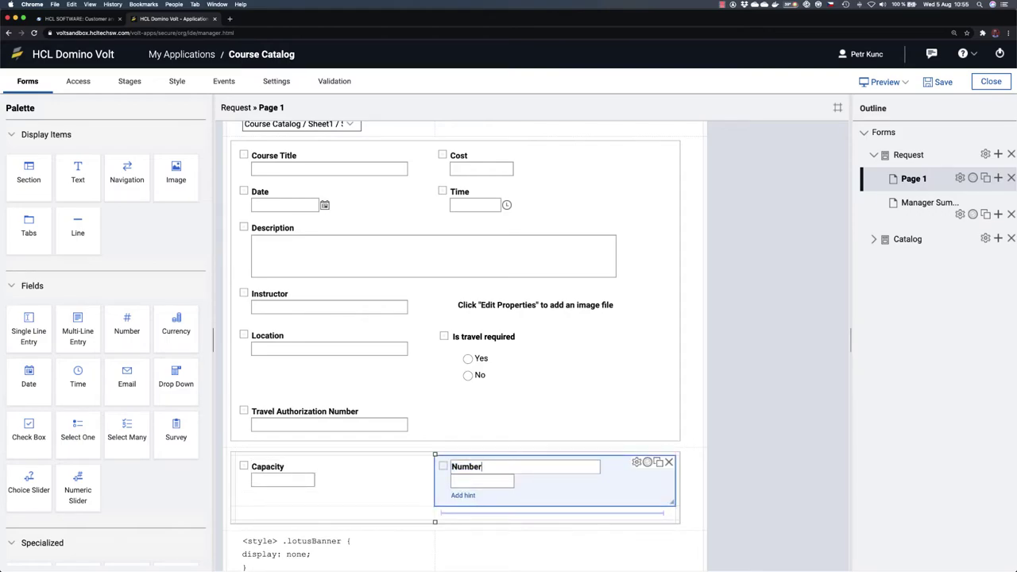
pyautogui.write('Registered')
# Step: Add Number fields labelled Seats Left and Update Registered below, then preview the form
pyautogui.scroll(-1, 341, 468)
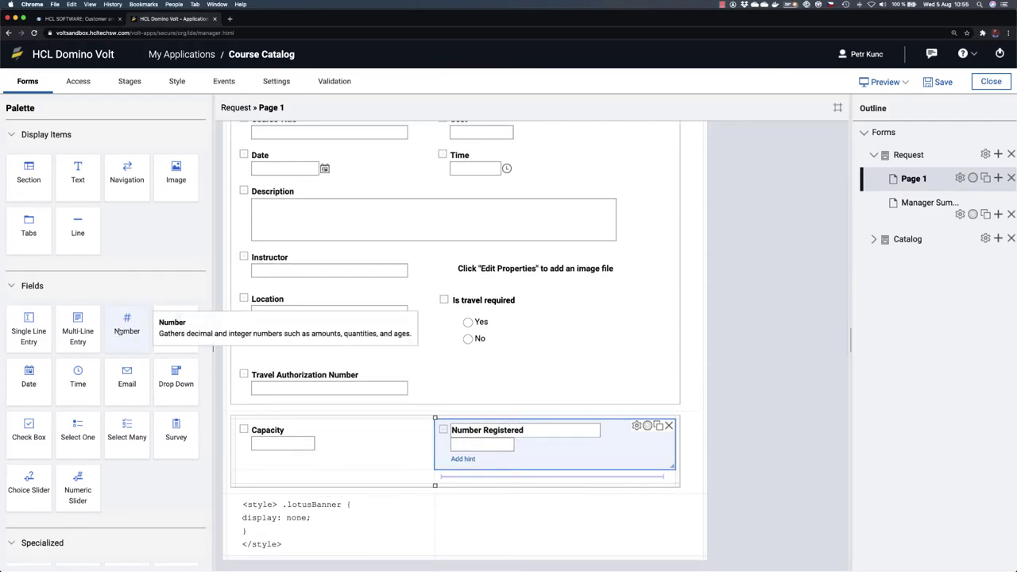
pyautogui.moveTo(121, 325); pyautogui.dragTo(278, 476)
pyautogui.click(291, 467)
pyautogui.click(283, 467)
pyautogui.press('BackSpace')
pyautogui.press('BackSpace')
pyautogui.press('BackSpace')
pyautogui.press('BackSpace')
pyautogui.press('BackSpace')
pyautogui.press('BackSpace')
pyautogui.write('Seats Left')
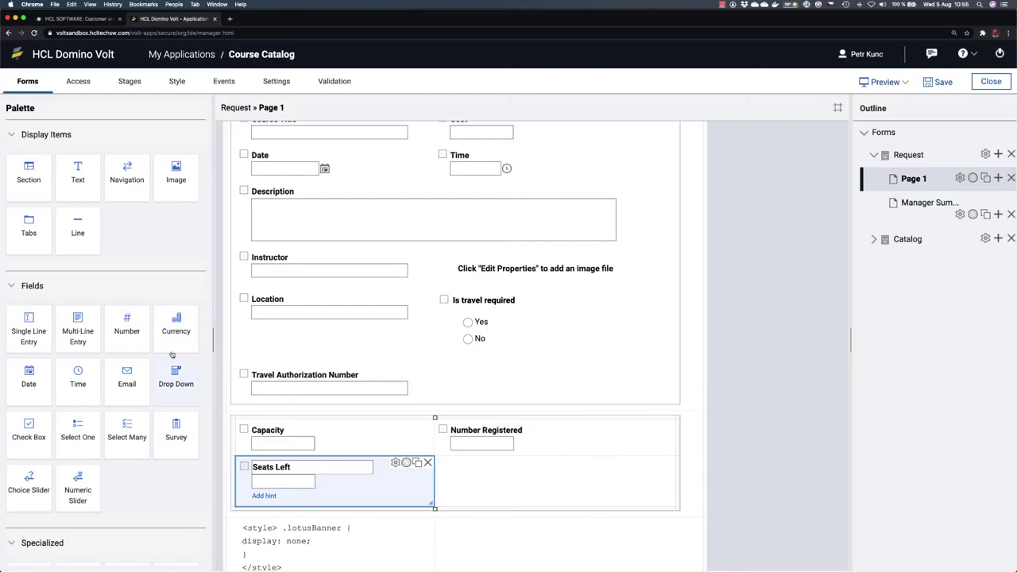
pyautogui.moveTo(126, 320); pyautogui.dragTo(476, 483)
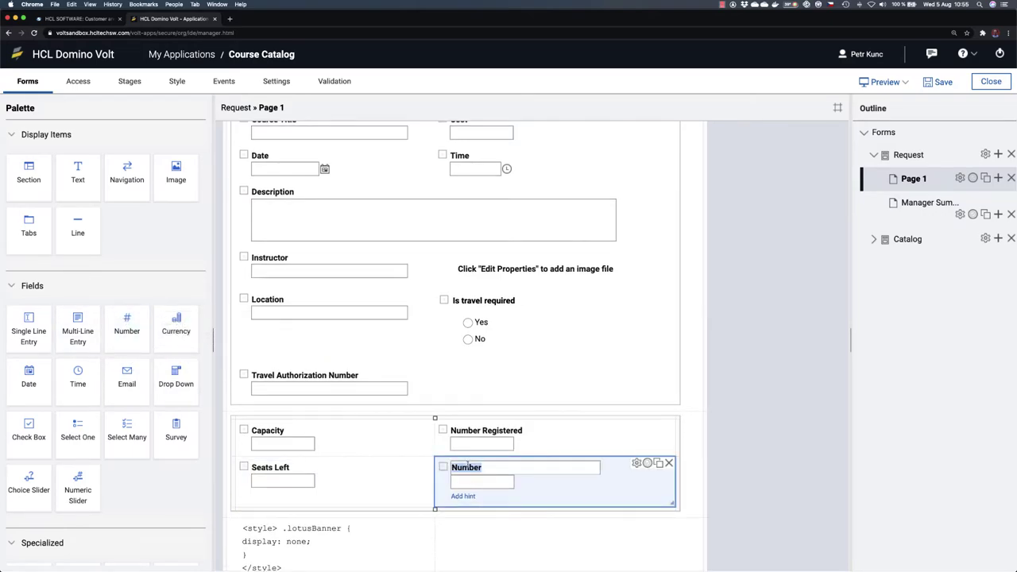
pyautogui.write('Update Registered')
pyautogui.click(725, 445)
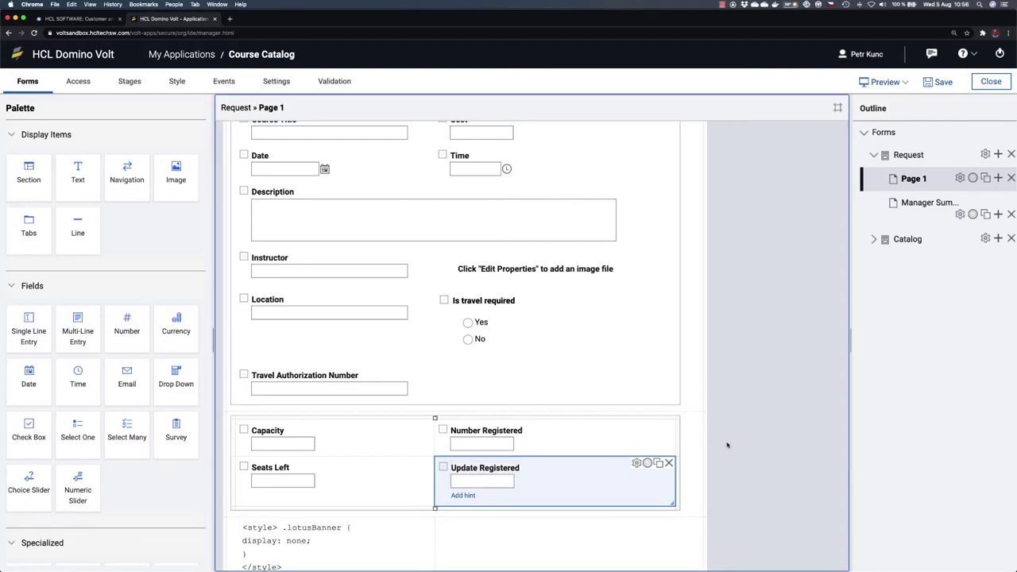
pyautogui.scroll(-1, 681, 483)
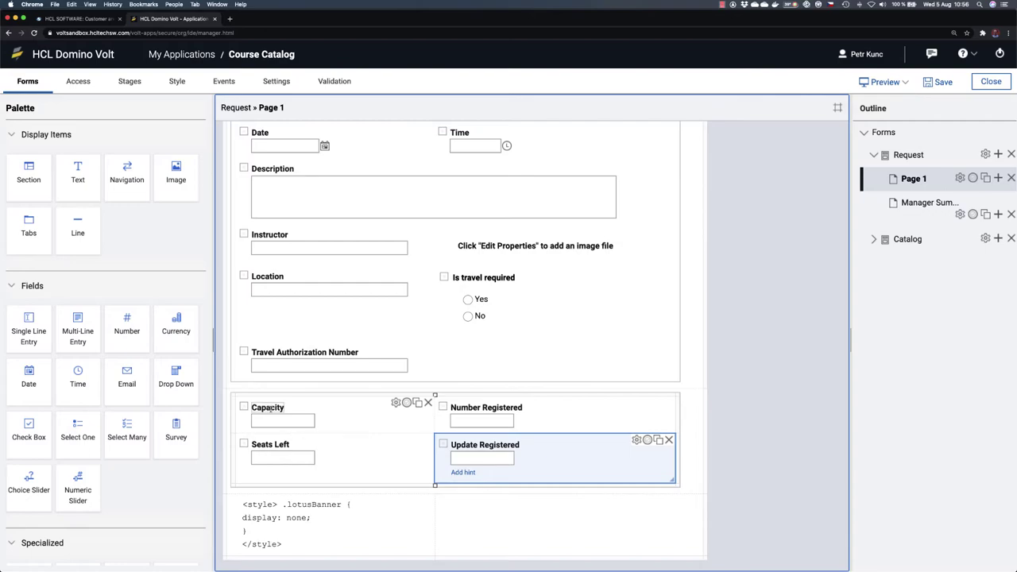
pyautogui.click(884, 84)
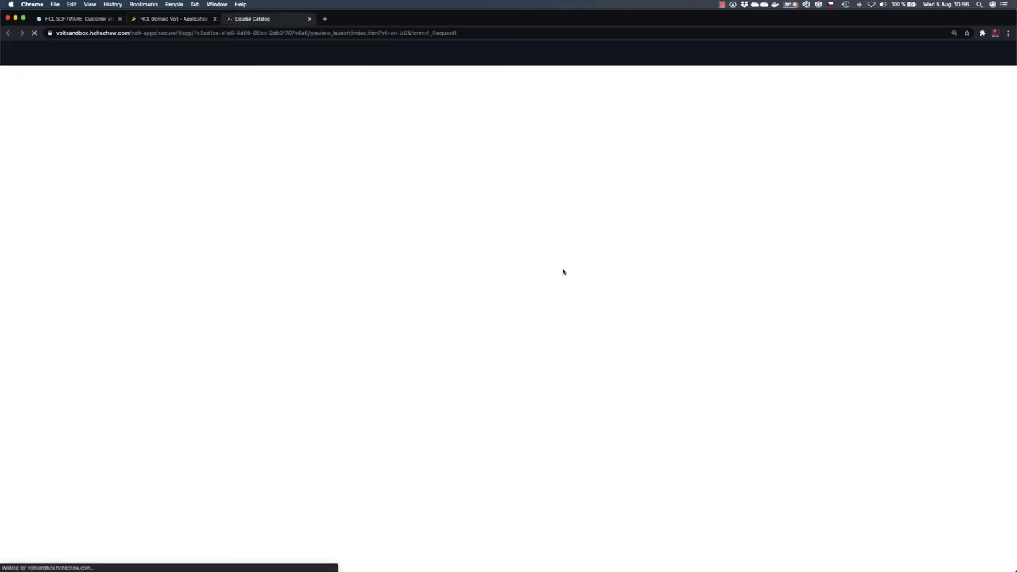
# Step: In the preview, choose Leadership from Select a Course to check the form
pyautogui.scroll(-3, 568, 416)
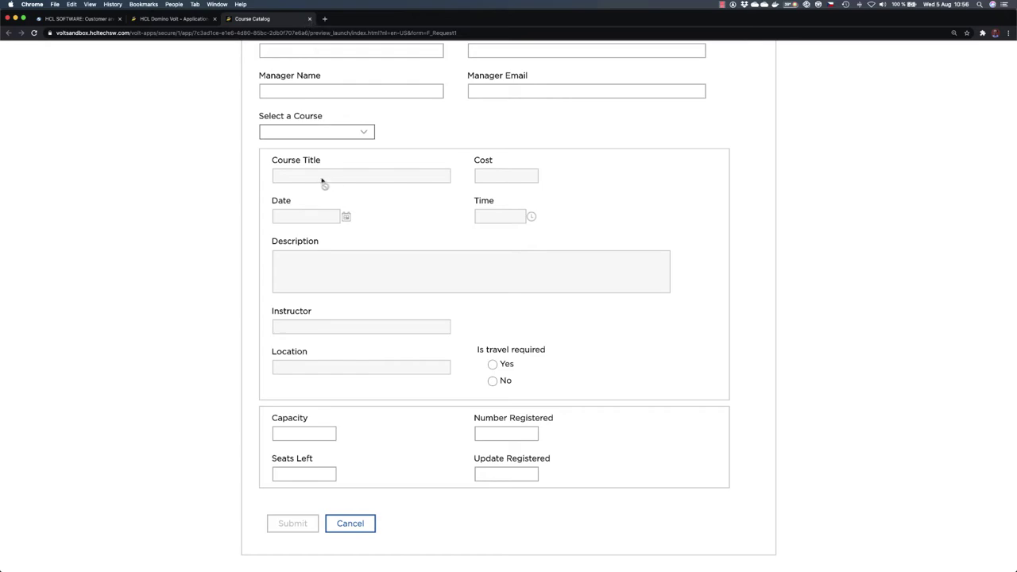
pyautogui.click(333, 132)
pyautogui.click(330, 150)
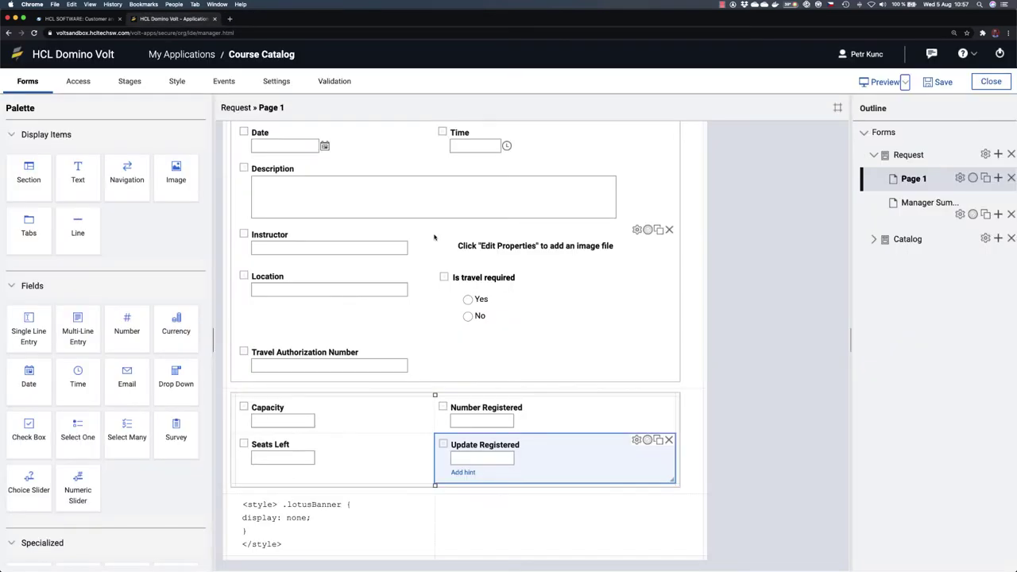
# Step: Open the Select a Course drop-down's onItemChange event service configuration
pyautogui.scroll(5, 318, 249)
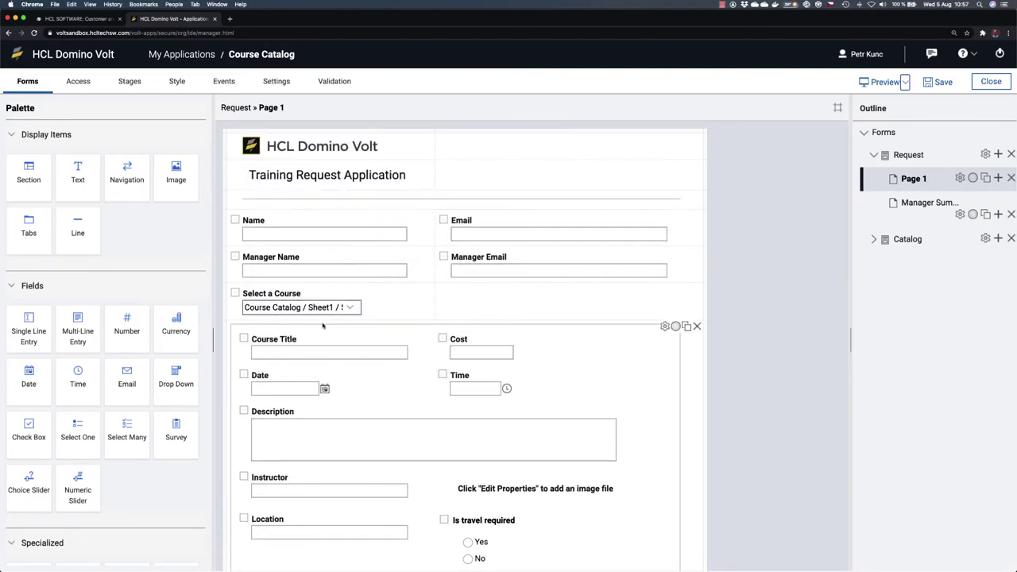
pyautogui.click(396, 289)
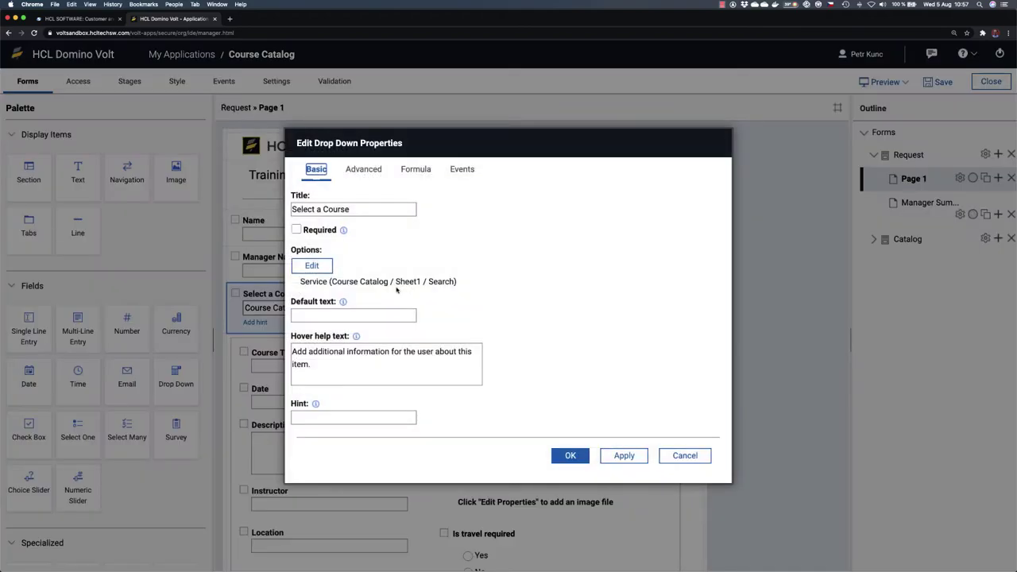
pyautogui.click(466, 173)
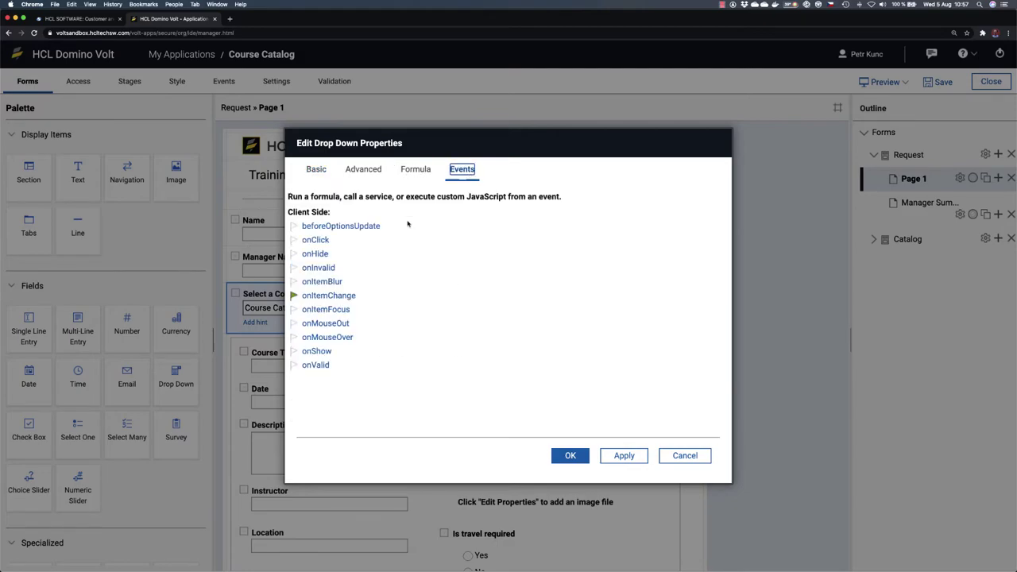
pyautogui.click(333, 295)
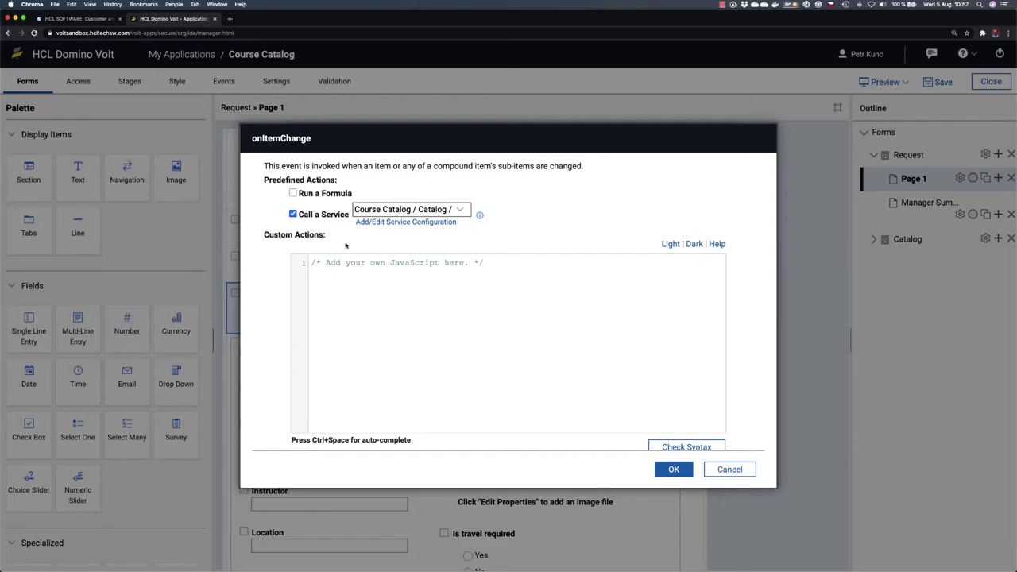
pyautogui.click(400, 225)
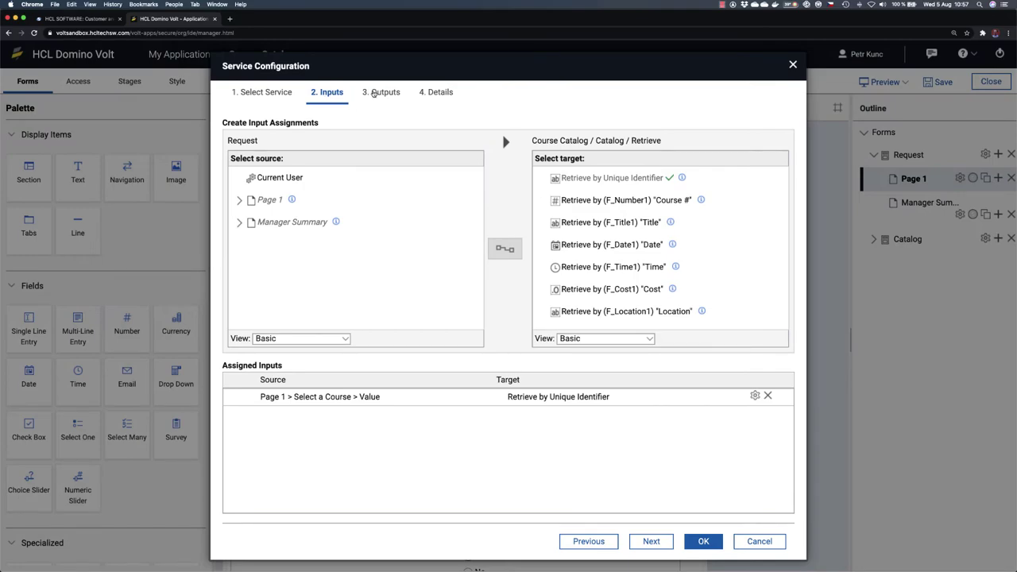
# Step: On the Outputs tab, map the catalog's Capacity result to the Registration Info - Hidden Capacity field
pyautogui.click(374, 92)
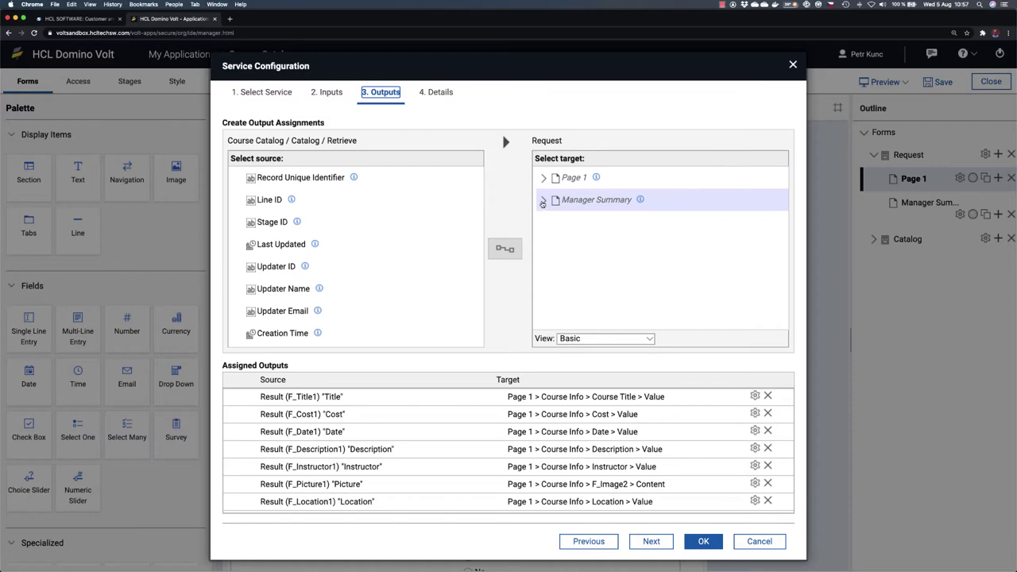
pyautogui.click(543, 177)
pyautogui.scroll(-3, 596, 256)
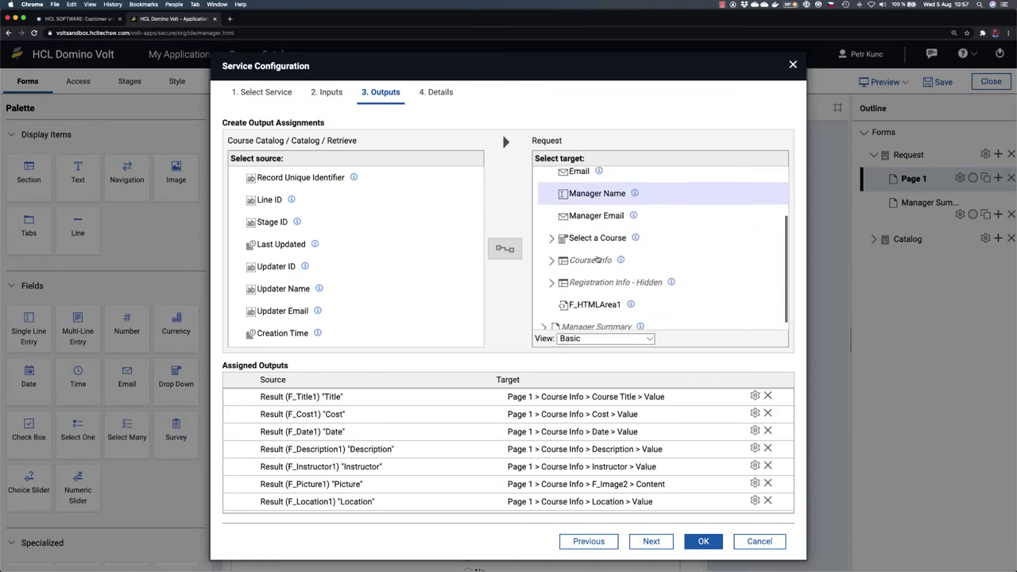
pyautogui.click(552, 274)
pyautogui.scroll(-1, 621, 300)
pyautogui.click(592, 259)
pyautogui.scroll(-6, 450, 254)
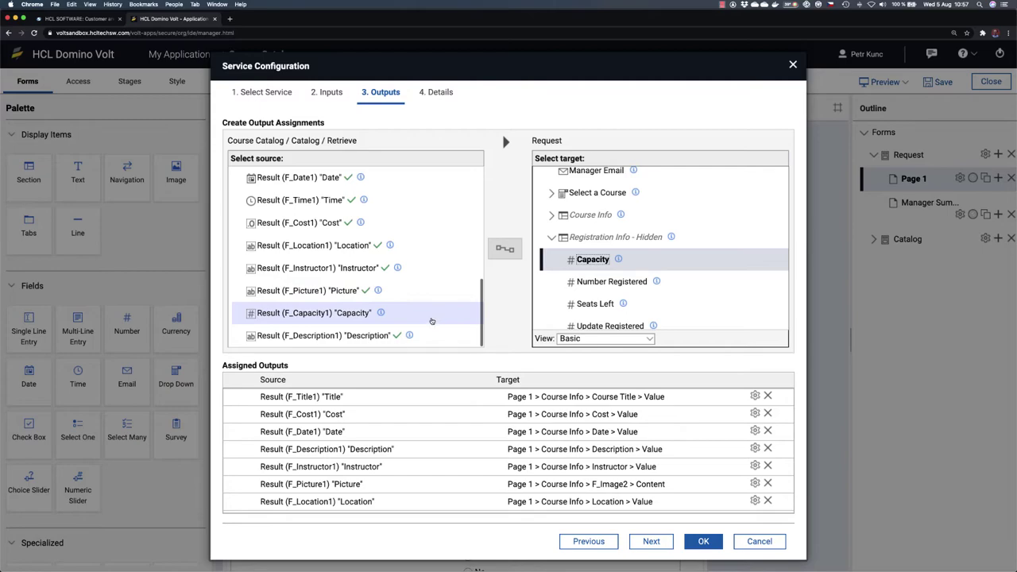
pyautogui.click(362, 316)
pyautogui.click(347, 313)
pyautogui.click(508, 251)
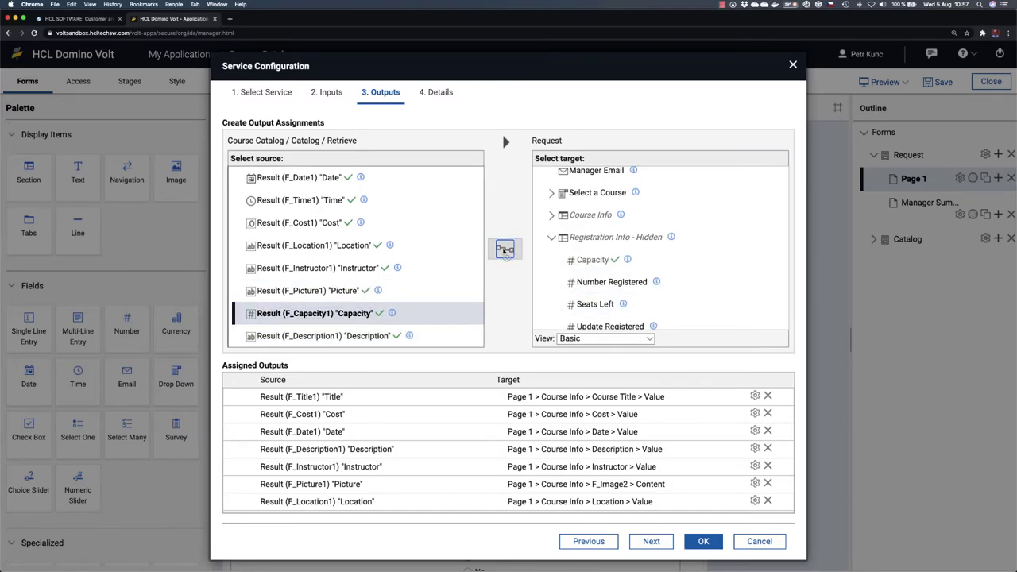
# Step: Confirm the service, event and property dialogs, then preview the form
pyautogui.click(703, 541)
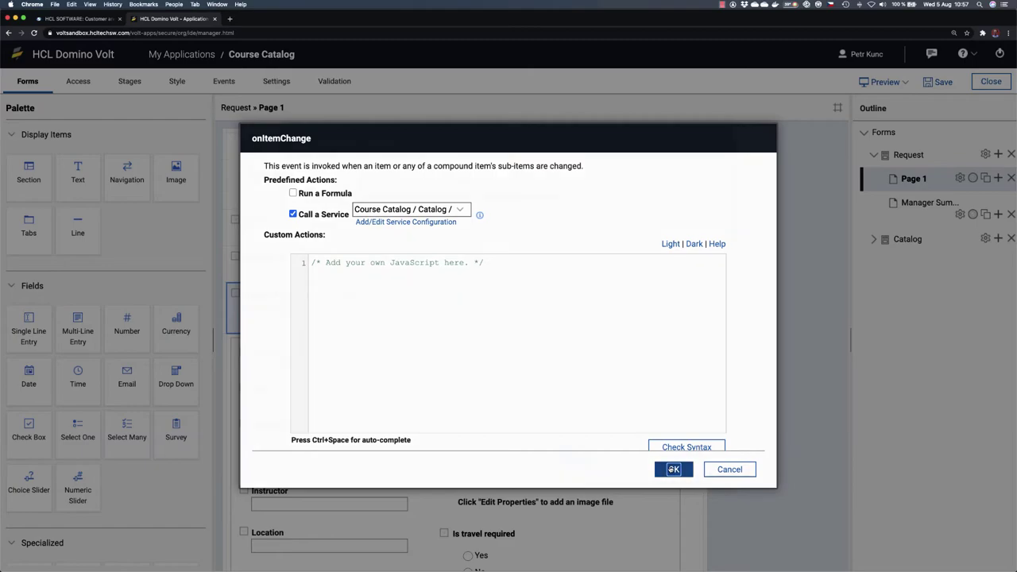
pyautogui.click(673, 469)
pyautogui.click(570, 453)
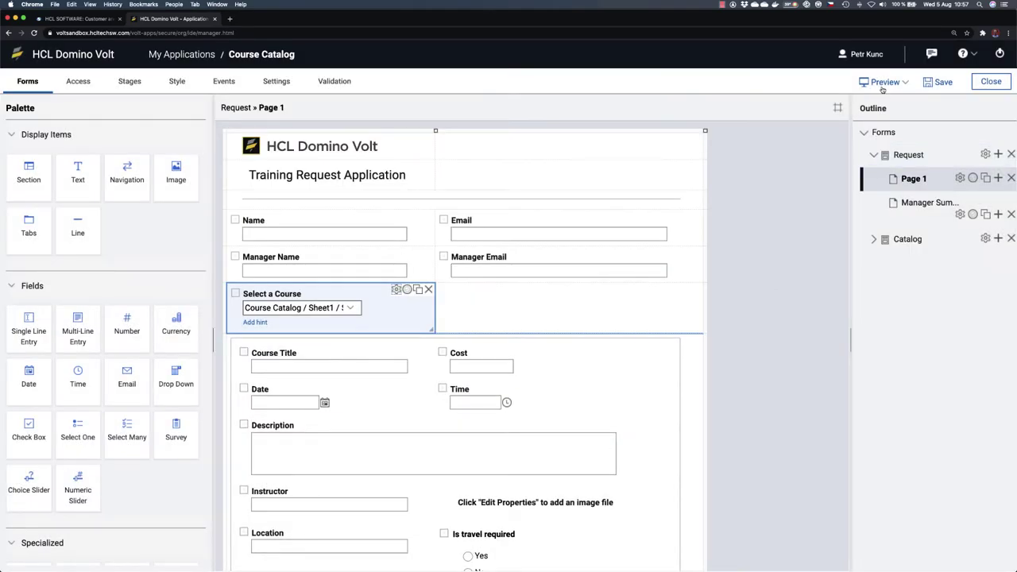
pyautogui.click(883, 84)
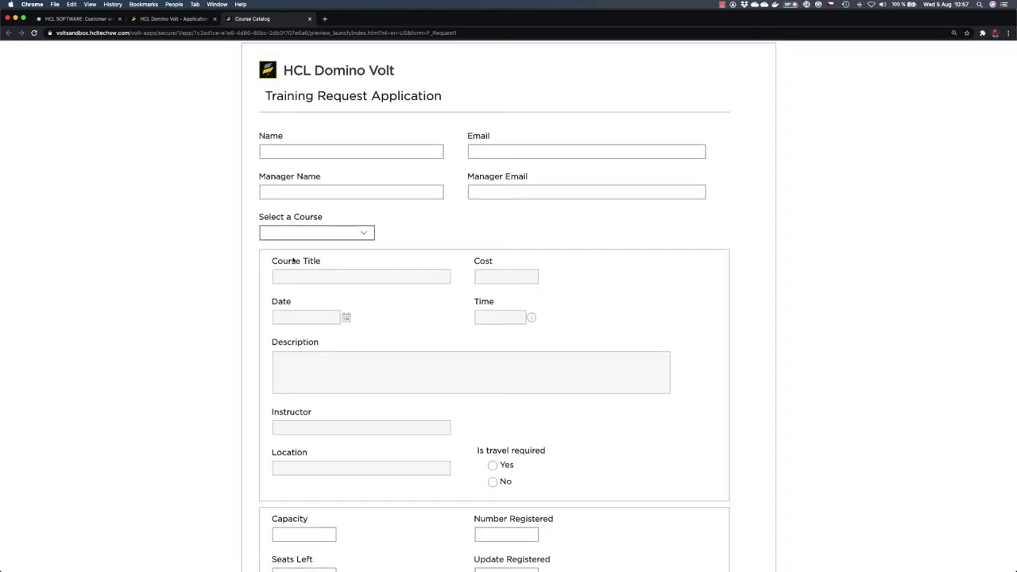
# Step: In the preview, pick Leadership then JavaScript Advanced, confirm Capacity shows 25, and close it
pyautogui.click(370, 232)
pyautogui.click(346, 254)
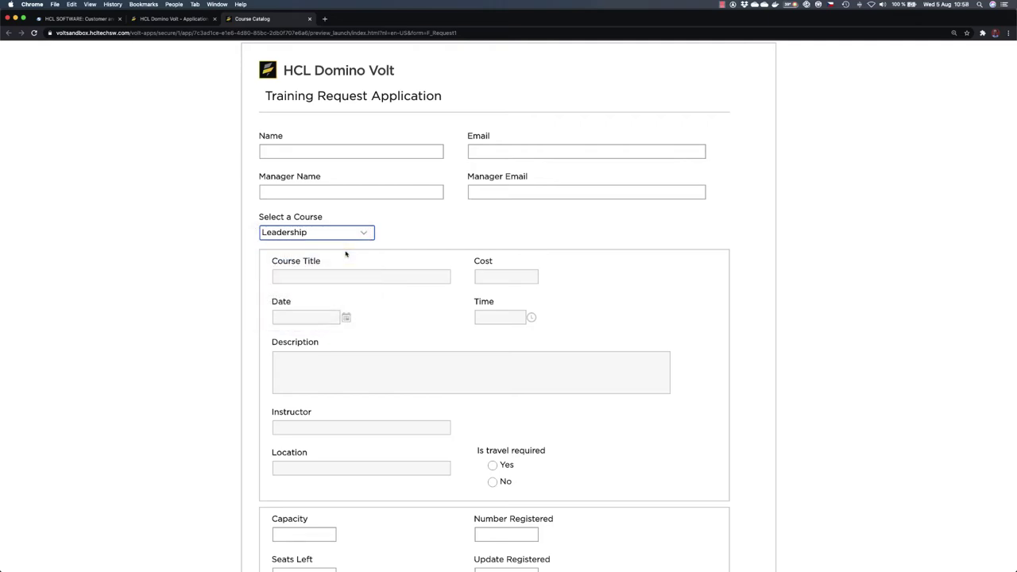
pyautogui.click(364, 232)
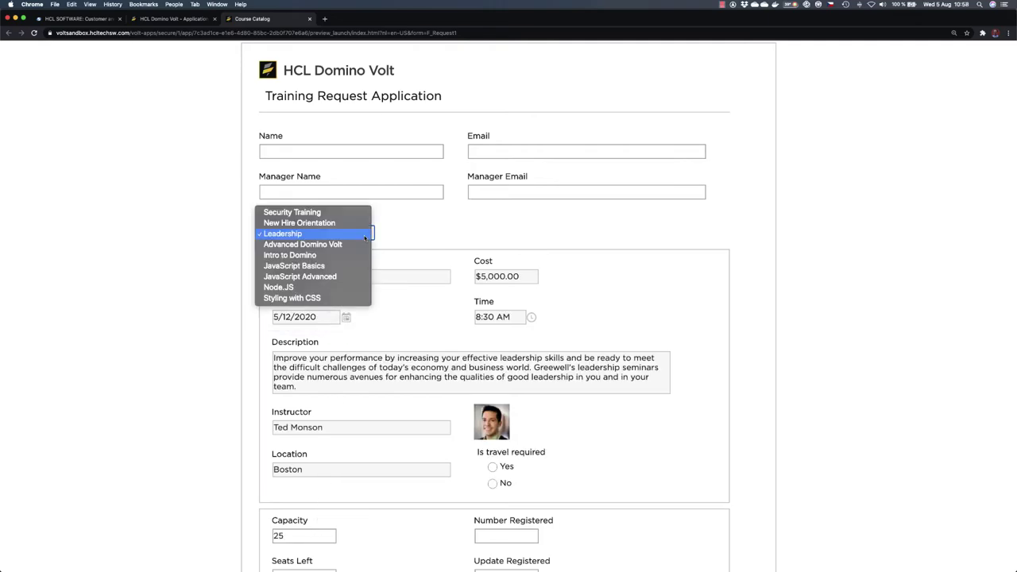
pyautogui.click(334, 277)
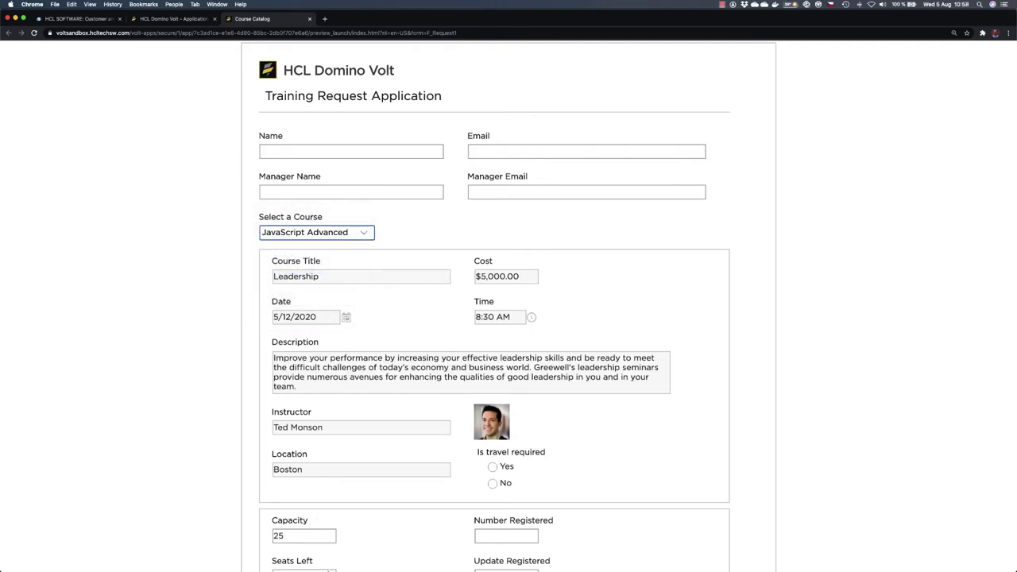
pyautogui.click(310, 18)
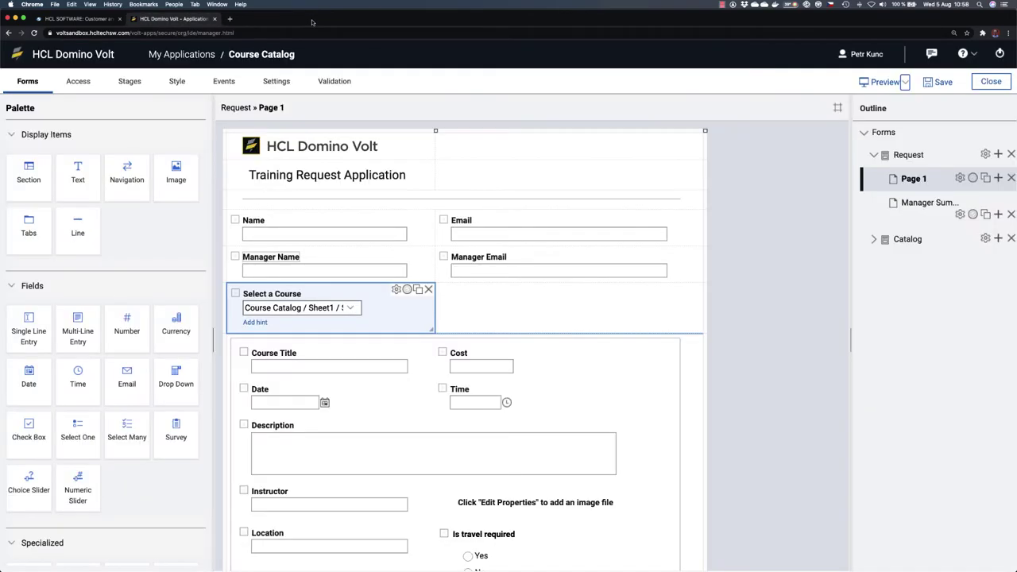
# Step: Save the Course Catalog application and scroll down to the registration fields
pyautogui.click(938, 82)
pyautogui.scroll(-5, 476, 318)
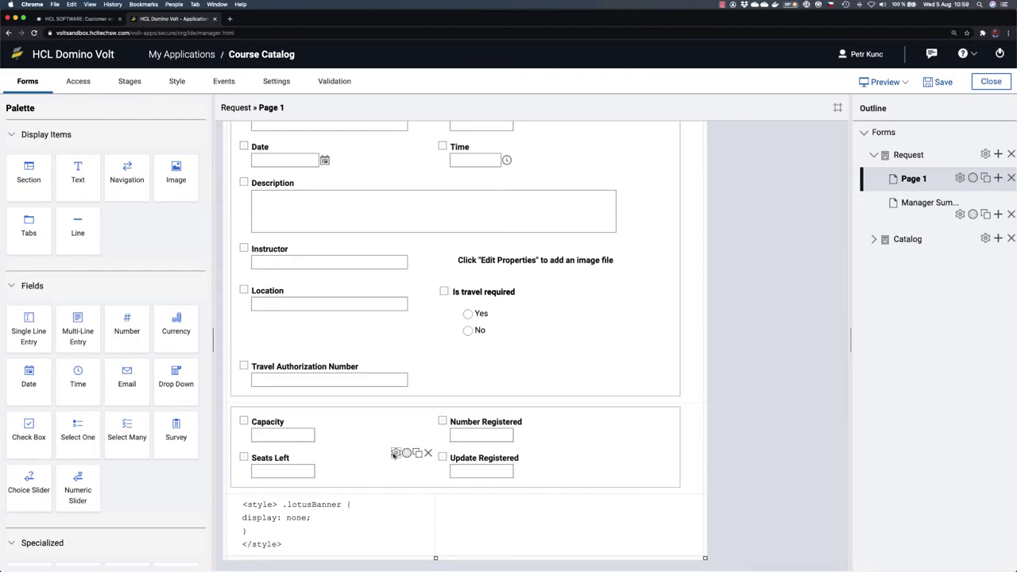
# Step: Give Seats Left a Minus formula: Capacity minus Number Registered
pyautogui.click(395, 454)
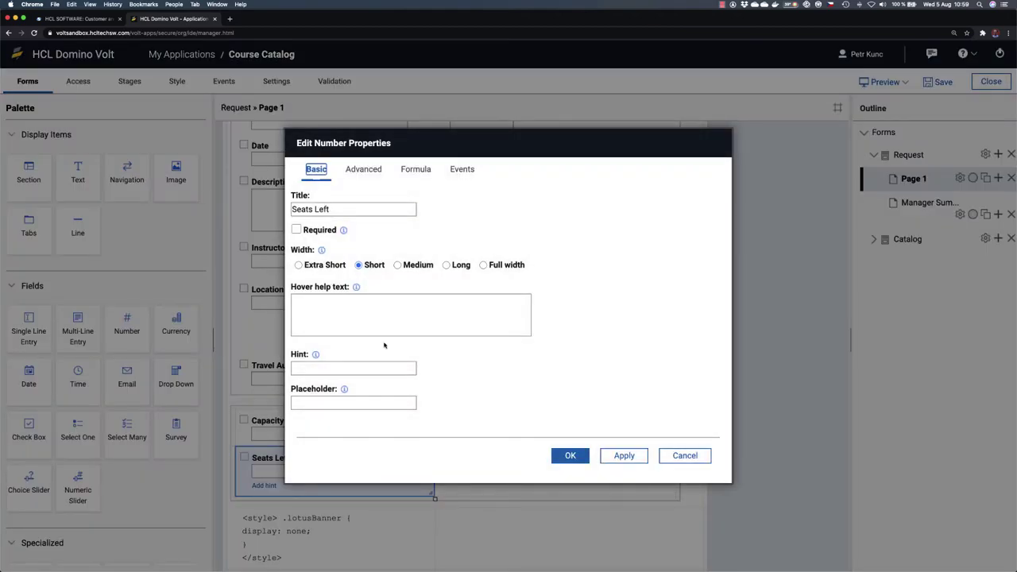
pyautogui.click(417, 171)
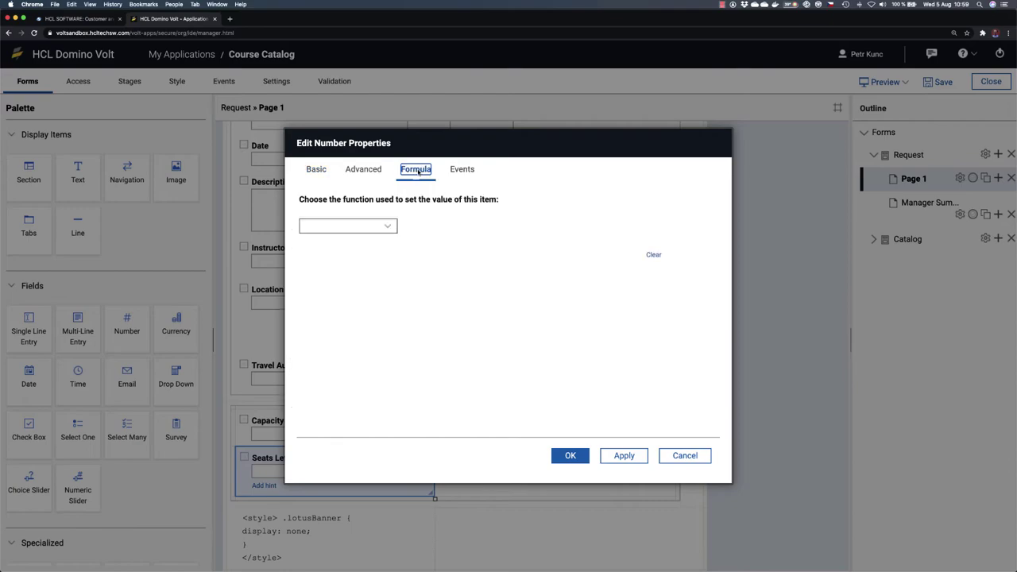
pyautogui.click(388, 227)
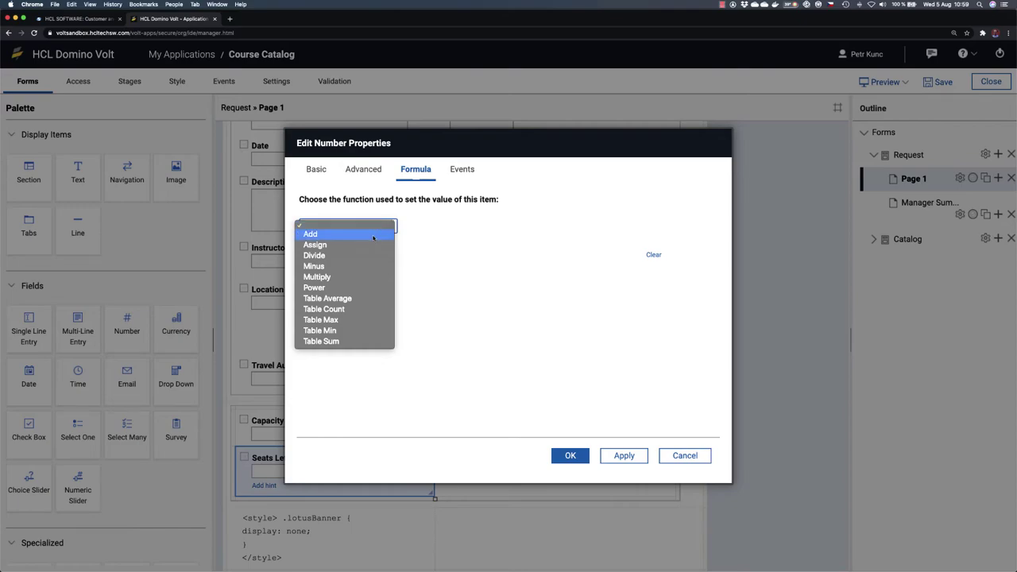
pyautogui.click(373, 266)
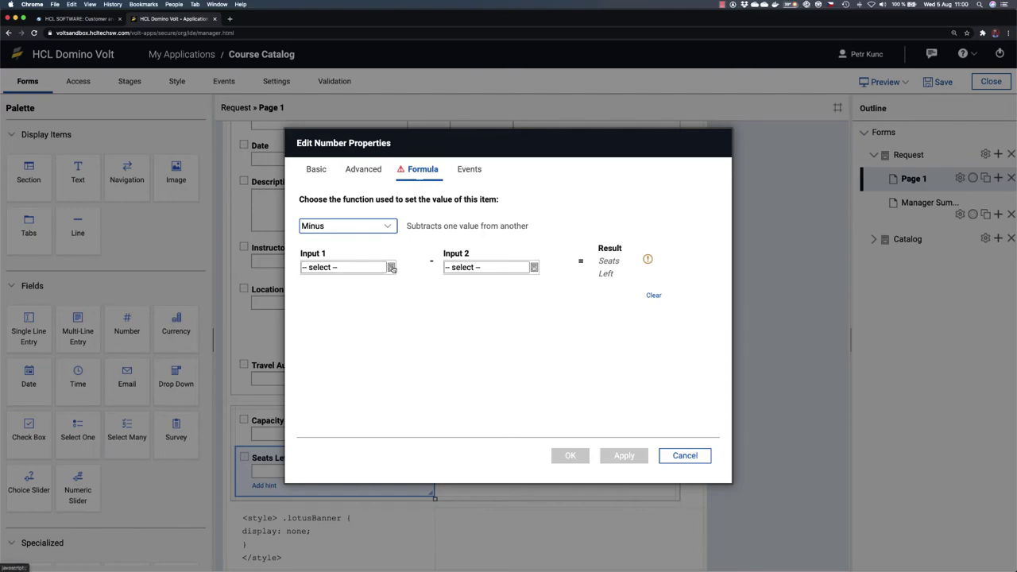
pyautogui.click(391, 267)
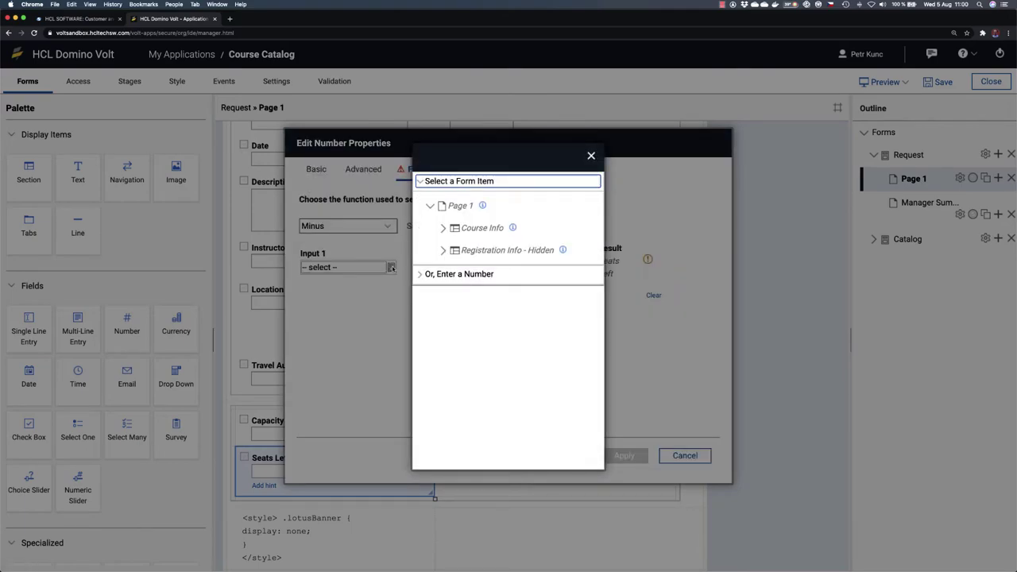
pyautogui.click(442, 250)
pyautogui.click(471, 272)
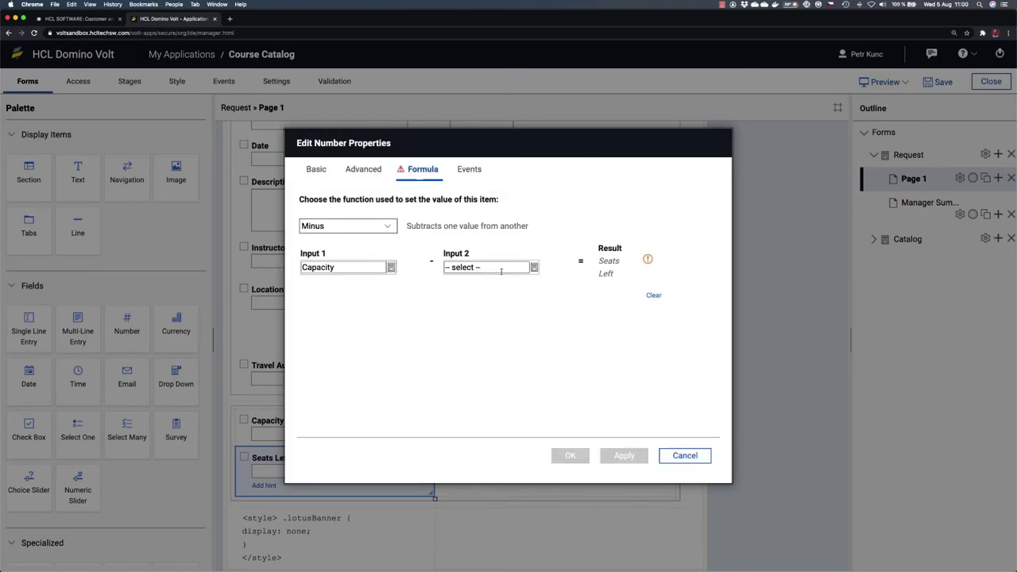
pyautogui.click(534, 267)
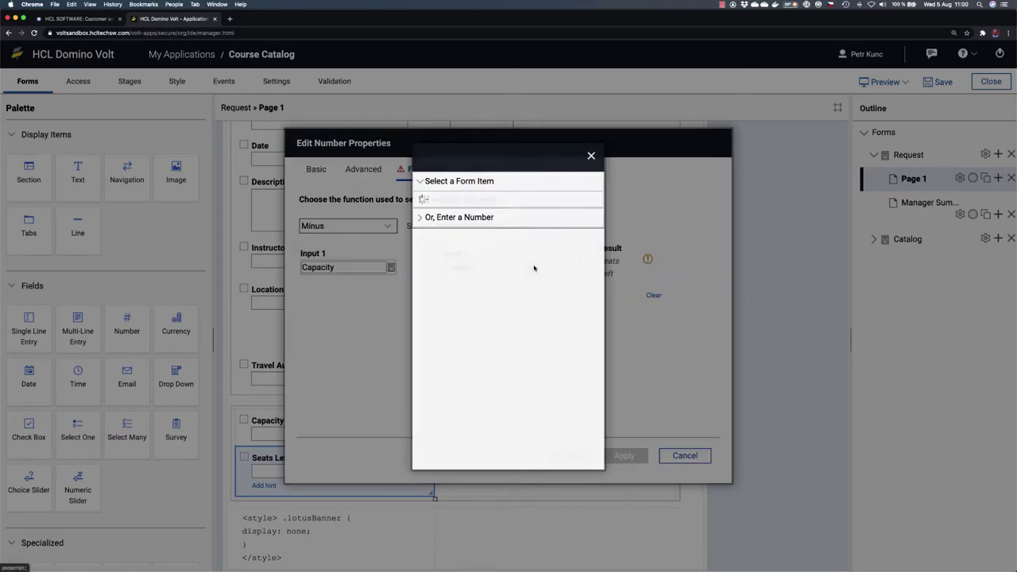
pyautogui.click(442, 251)
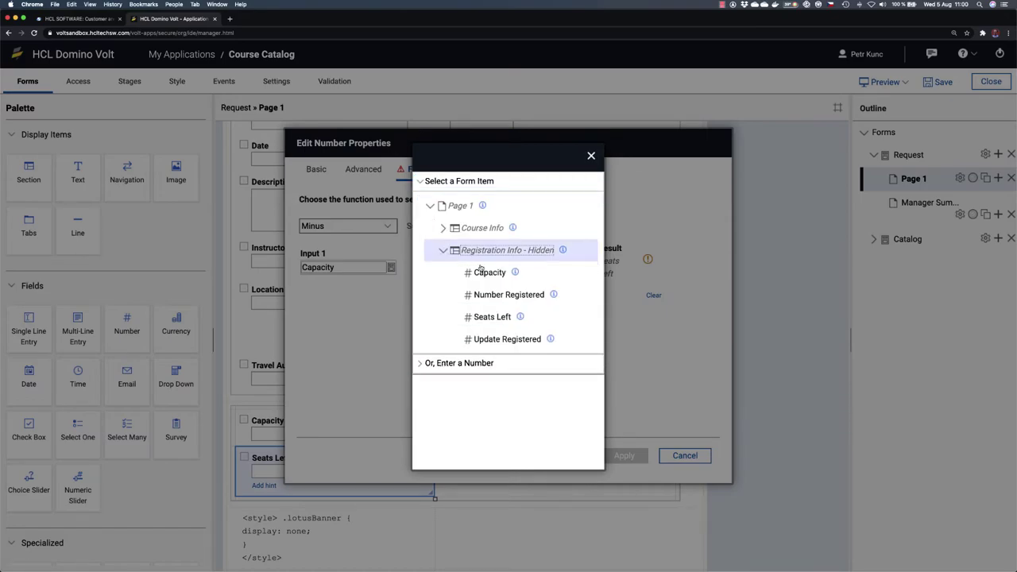
pyautogui.click(502, 295)
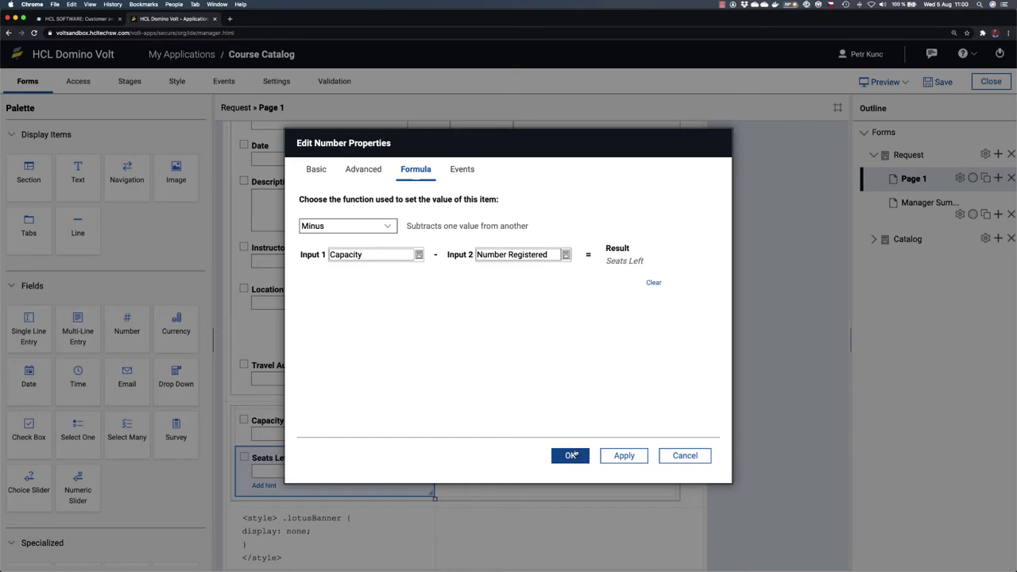
pyautogui.click(571, 455)
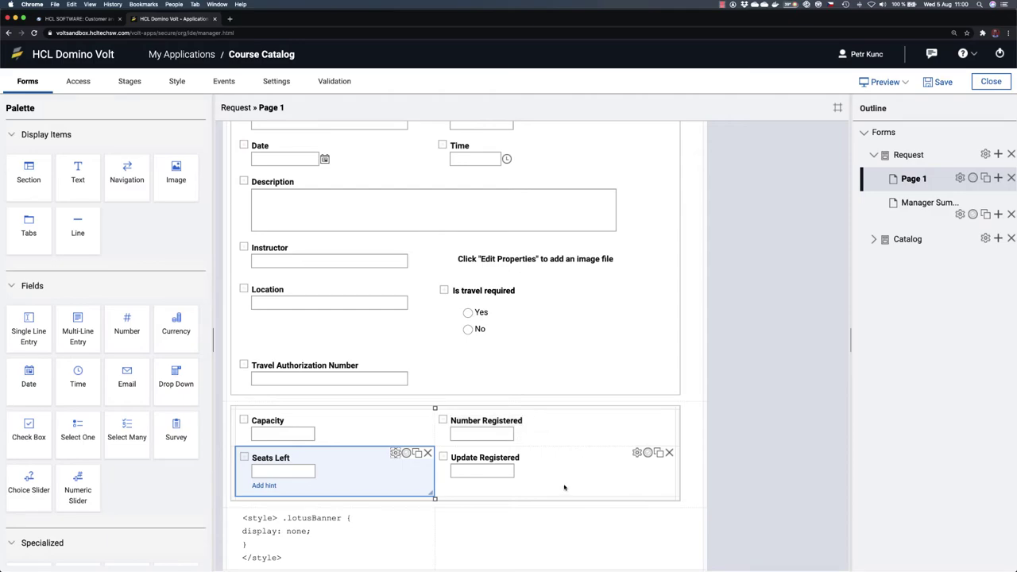
# Step: Give the Update Registered field an Add formula in its Formula settings
pyautogui.scroll(-1, 564, 487)
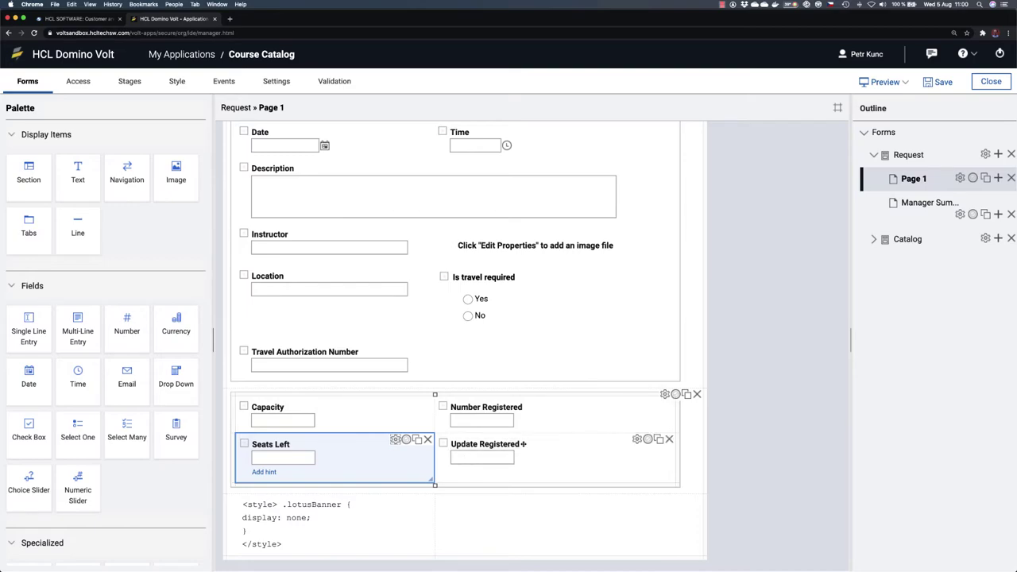
pyautogui.click(636, 439)
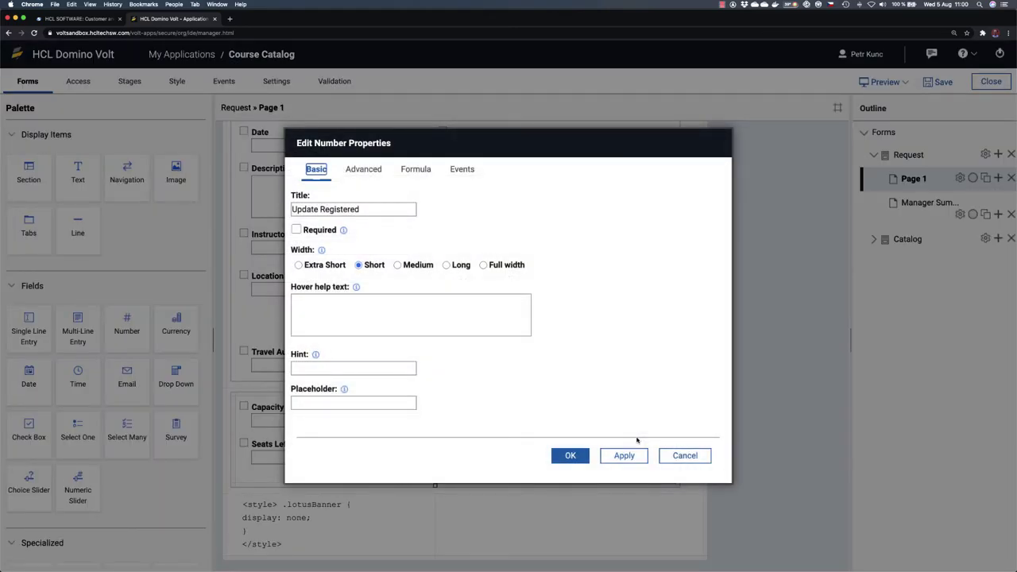
pyautogui.click(415, 170)
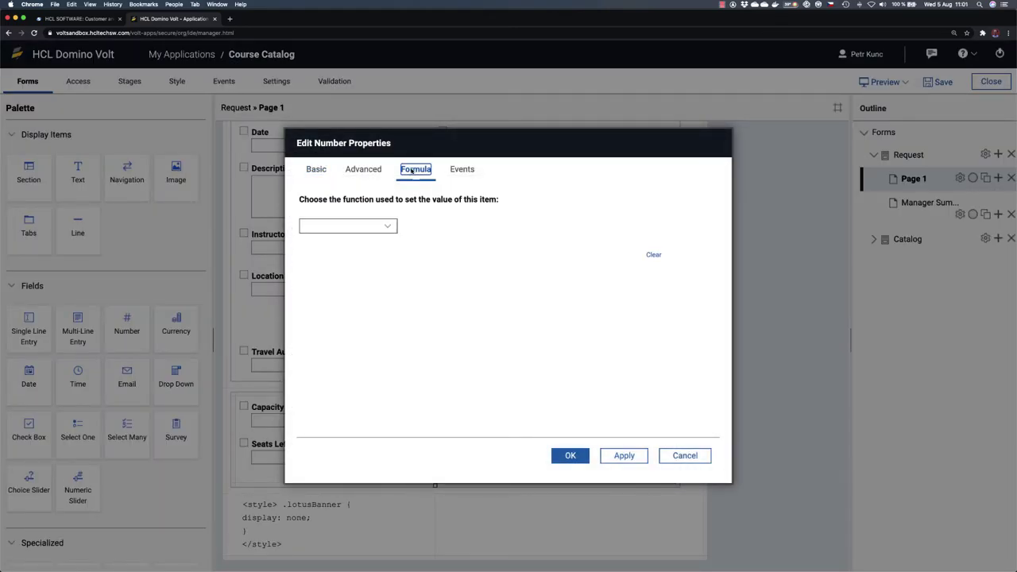
pyautogui.click(389, 227)
pyautogui.click(367, 236)
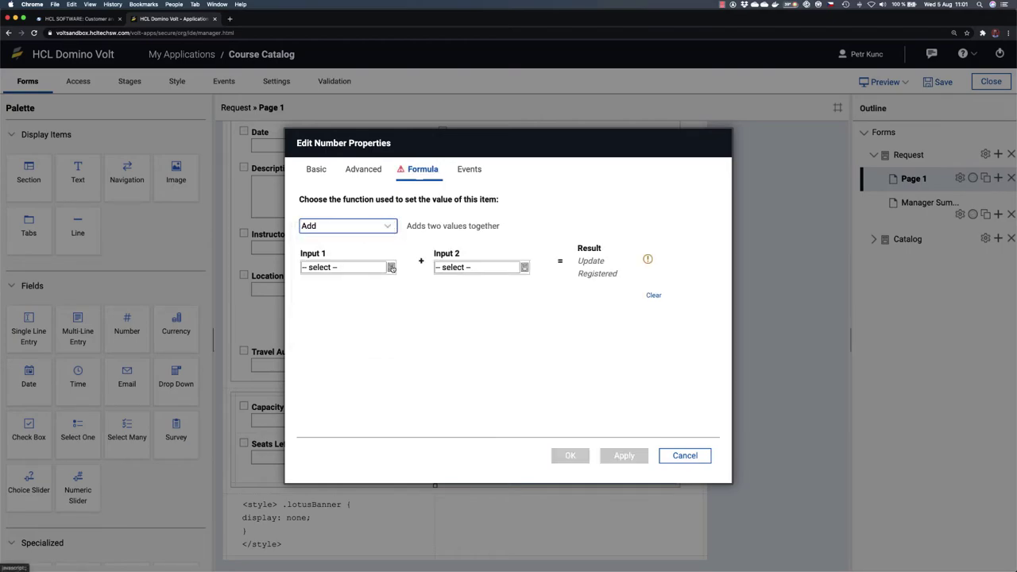
pyautogui.click(391, 267)
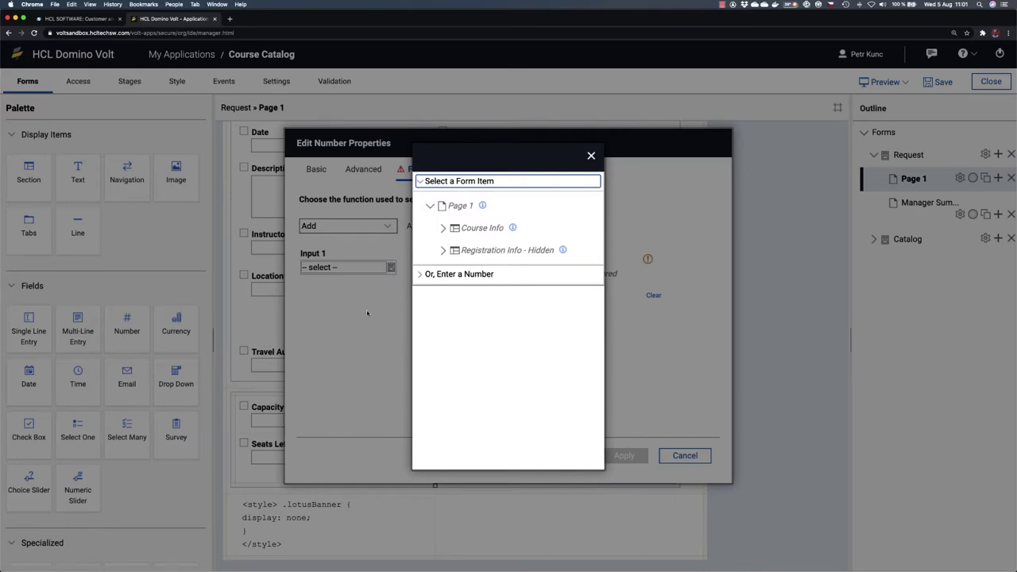
pyautogui.click(591, 156)
pyautogui.click(525, 269)
pyautogui.click(591, 155)
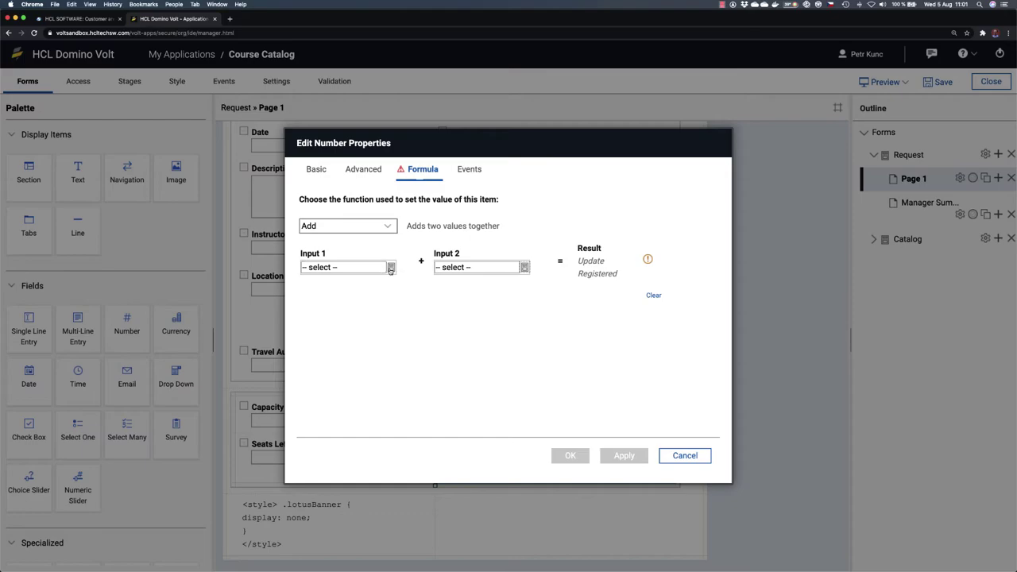
pyautogui.click(391, 267)
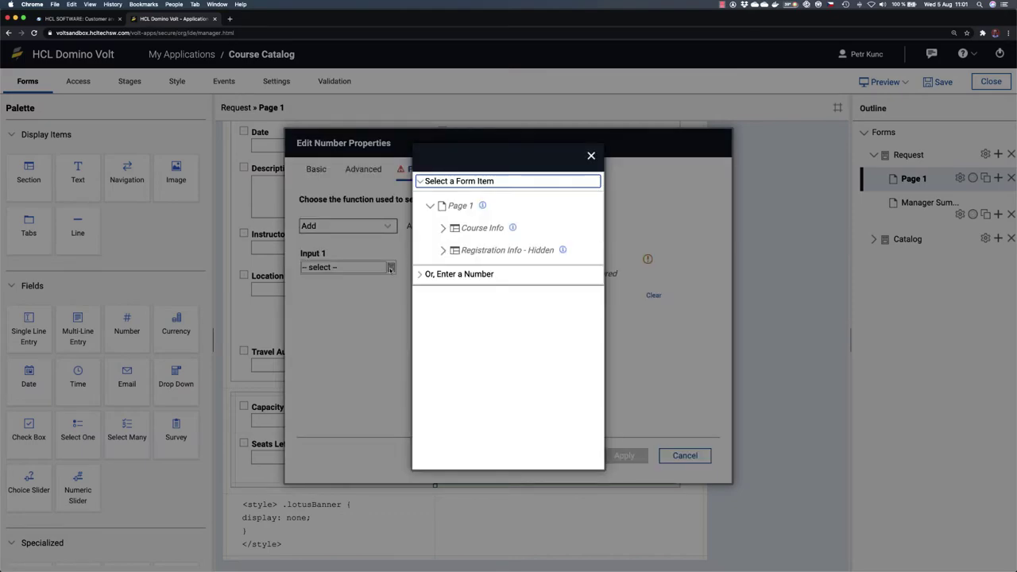
# Step: Set the Add inputs to Number Registered and the number 1, then save the application
pyautogui.click(441, 251)
pyautogui.click(493, 294)
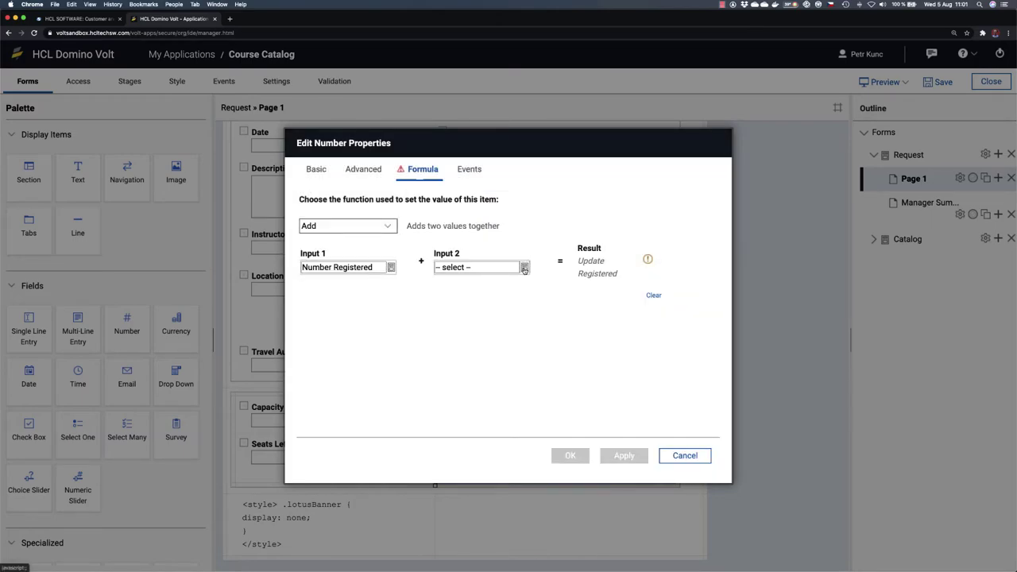
pyautogui.click(525, 268)
pyautogui.click(455, 274)
pyautogui.click(463, 227)
pyautogui.write('1')
pyautogui.click(426, 236)
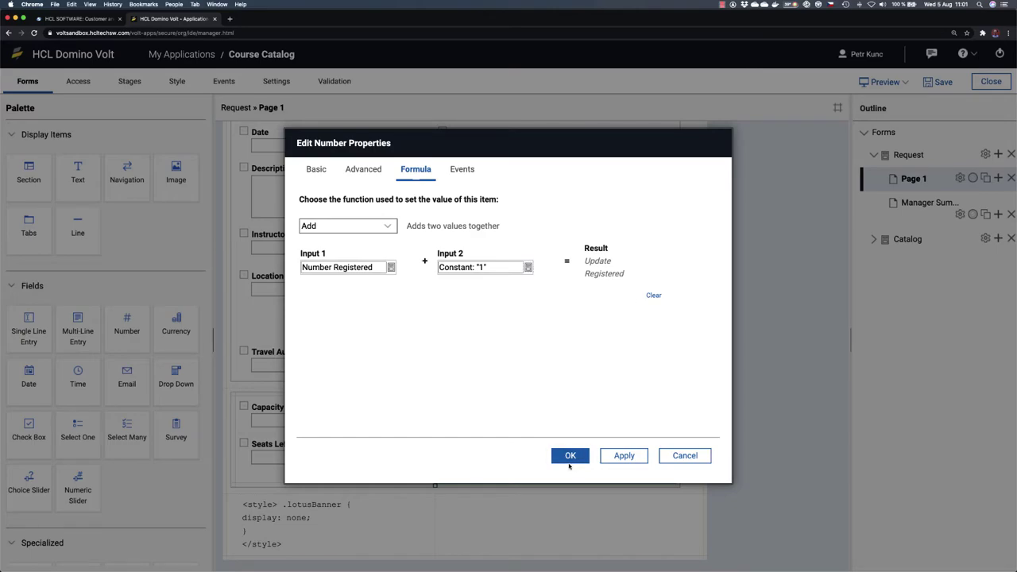
pyautogui.click(569, 459)
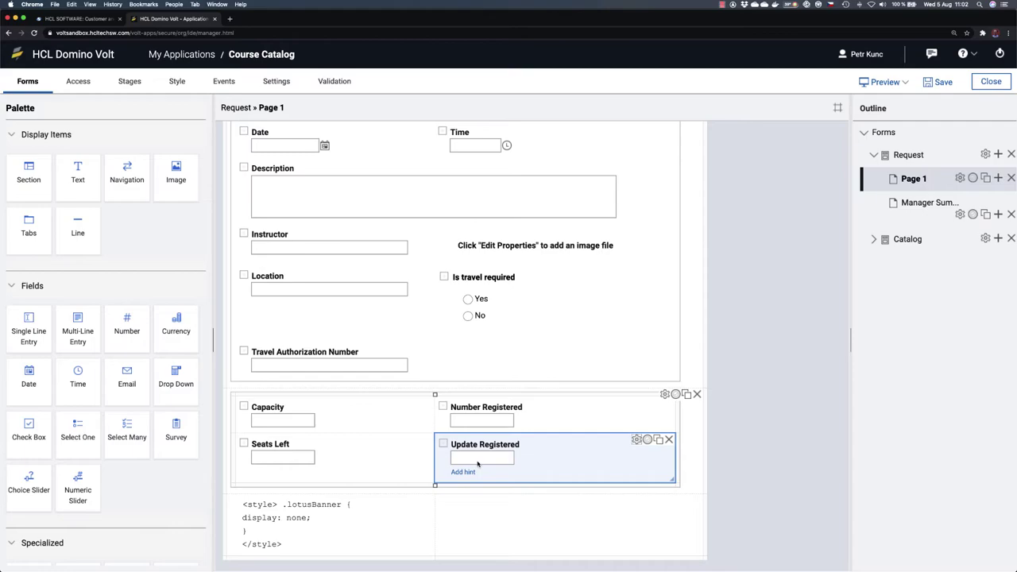
pyautogui.click(939, 82)
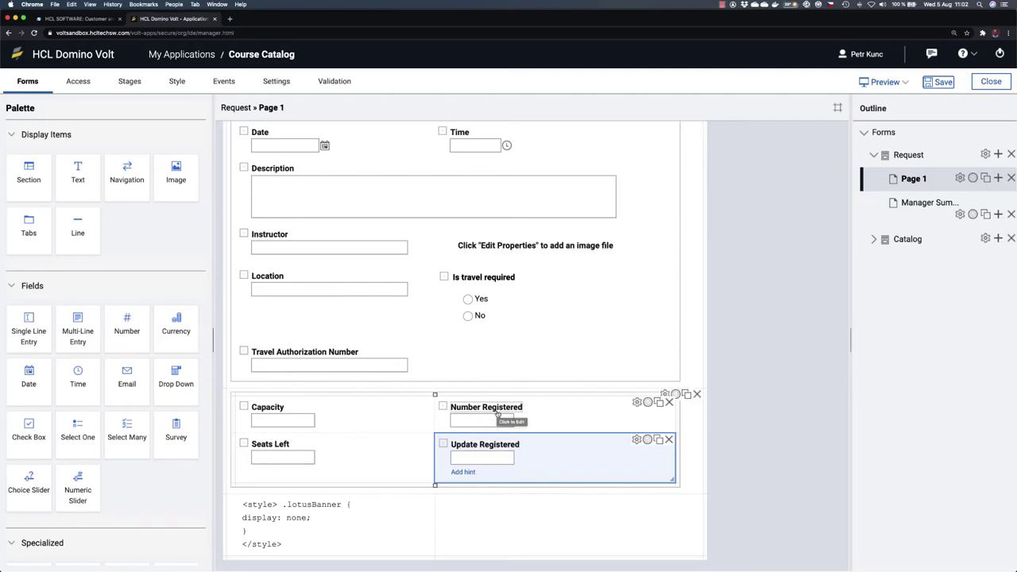
pyautogui.press('super+Tab')
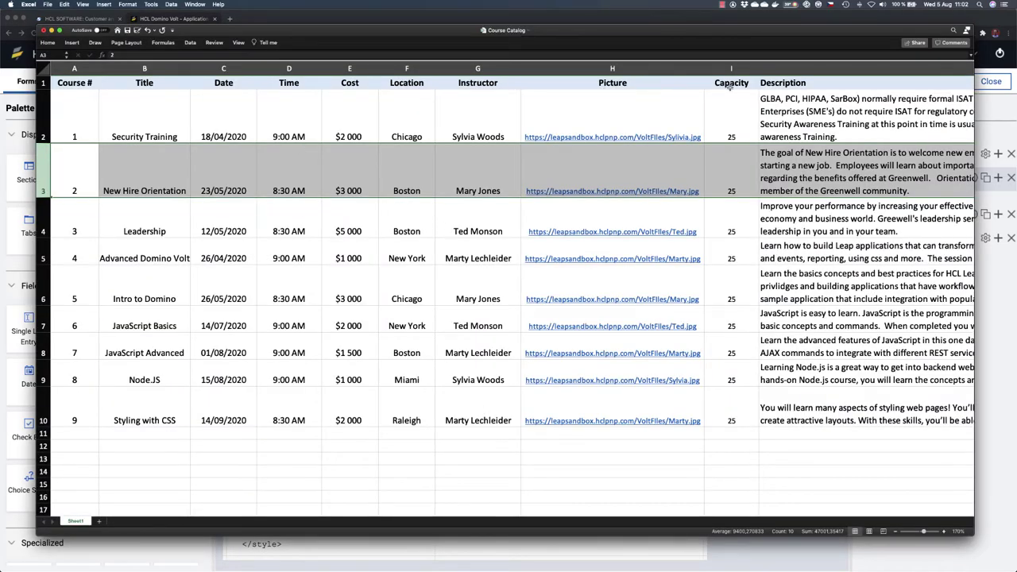
pyautogui.hscroll(5, 726, 103)
pyautogui.hscroll(-5, 726, 105)
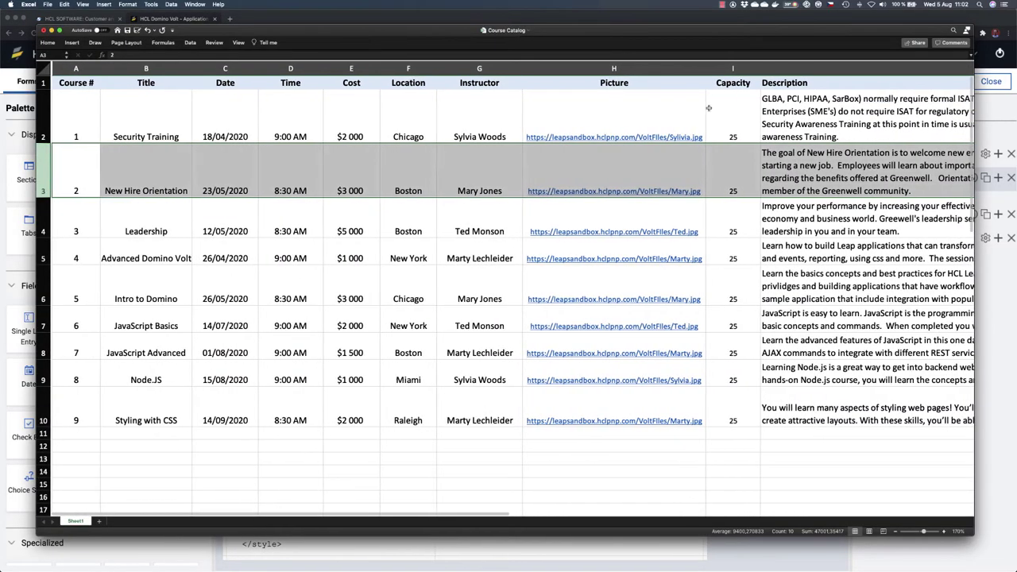
pyautogui.press('super+Tab')
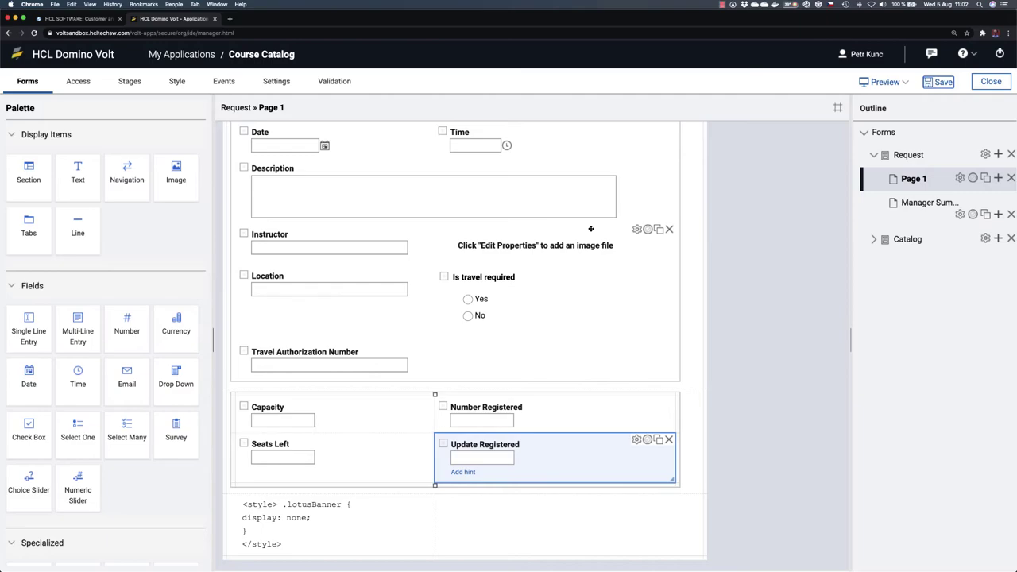
# Step: On Catalog Page 1, add a Number field labelled 'Number Registered' below Capacity, then save
pyautogui.click(875, 241)
pyautogui.doubleClick(905, 263)
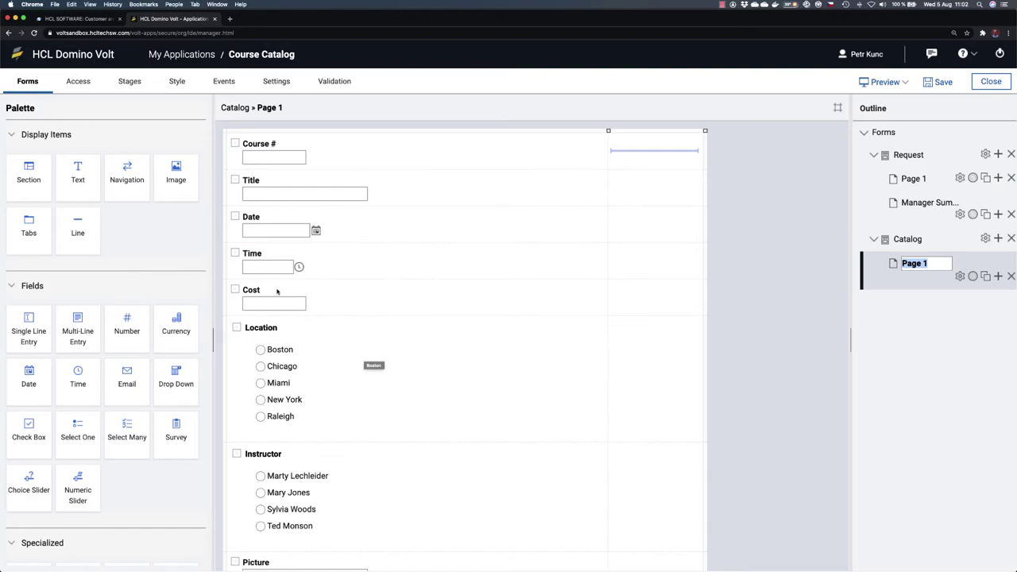
pyautogui.scroll(-3, 355, 335)
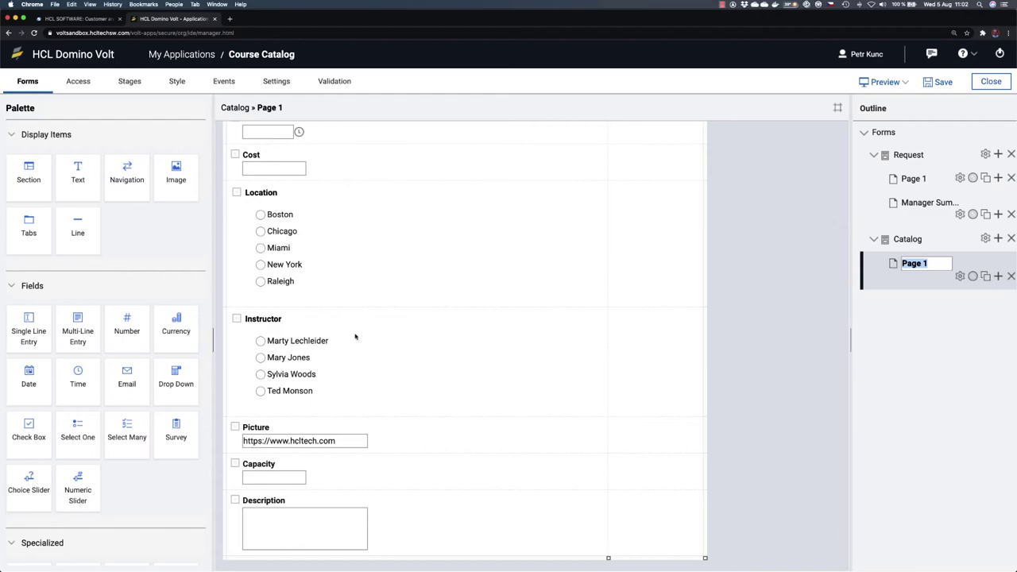
pyautogui.click(346, 471)
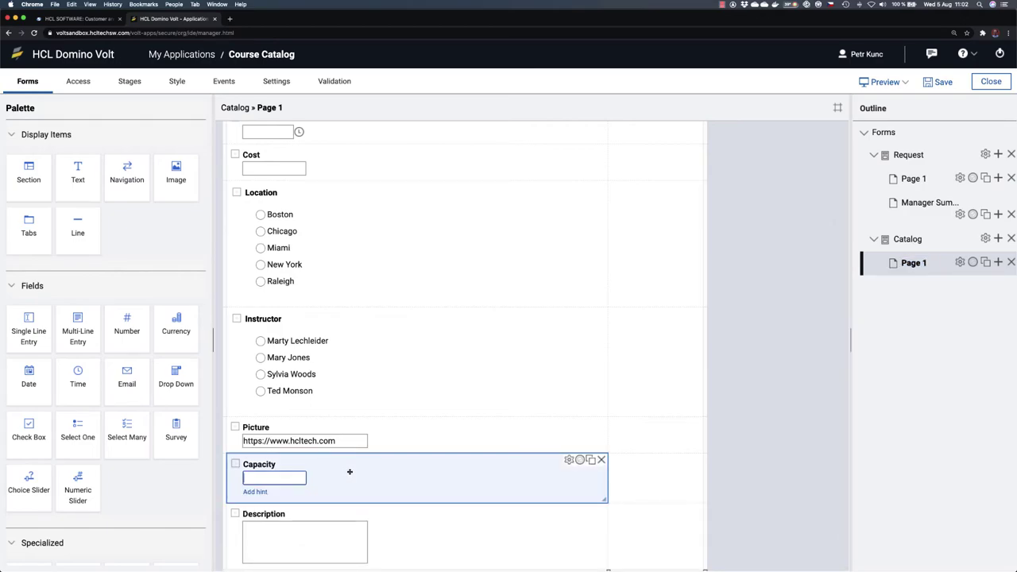
pyautogui.moveTo(120, 322); pyautogui.dragTo(248, 499)
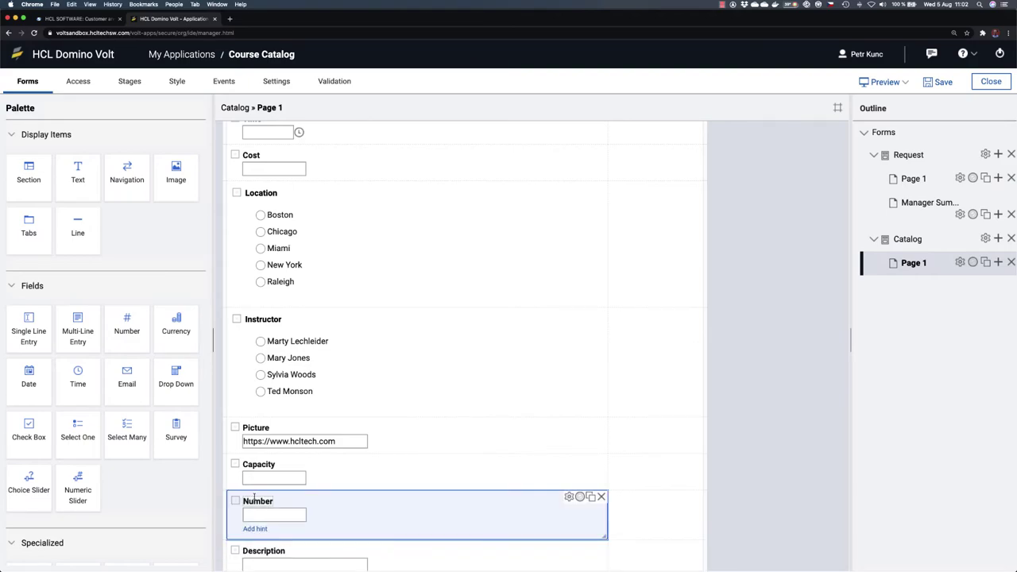
pyautogui.click(254, 497)
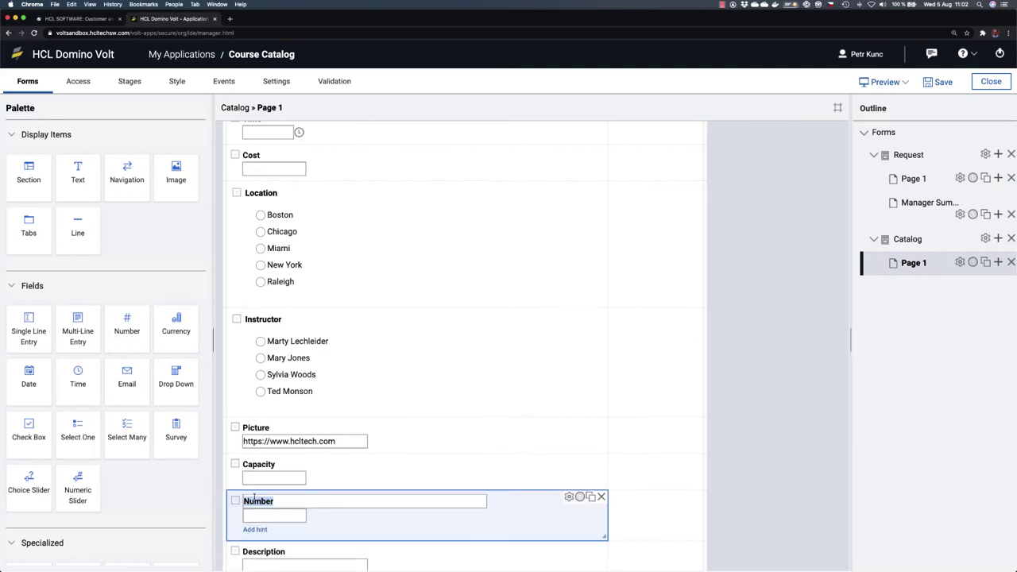
pyautogui.write('Number Registered')
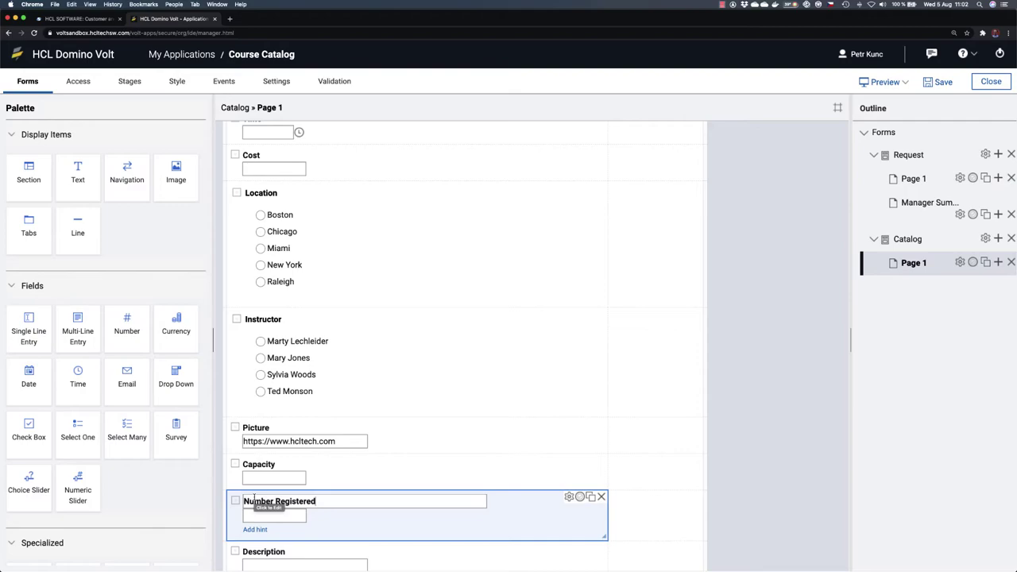
pyautogui.click(729, 434)
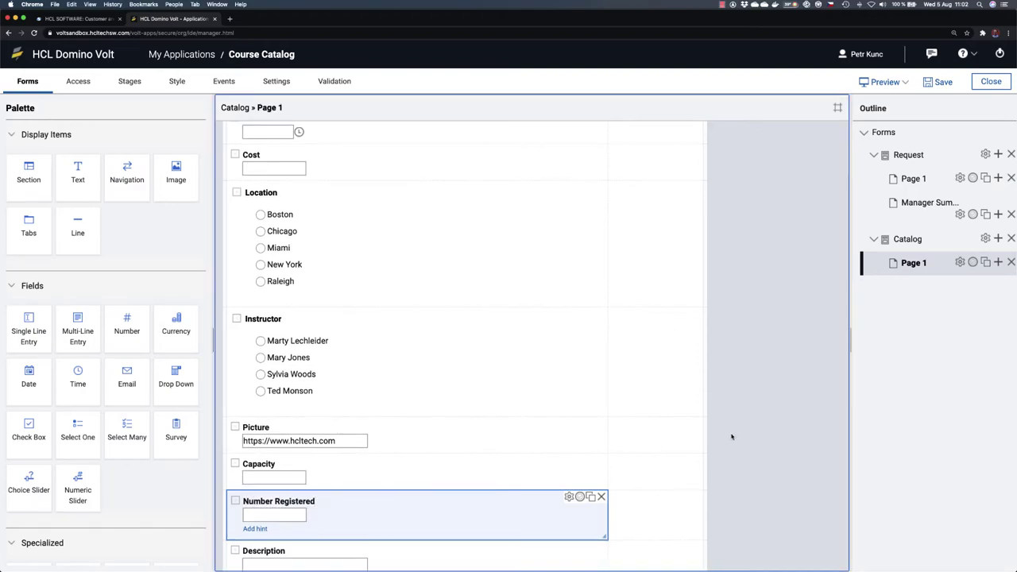
pyautogui.click(941, 82)
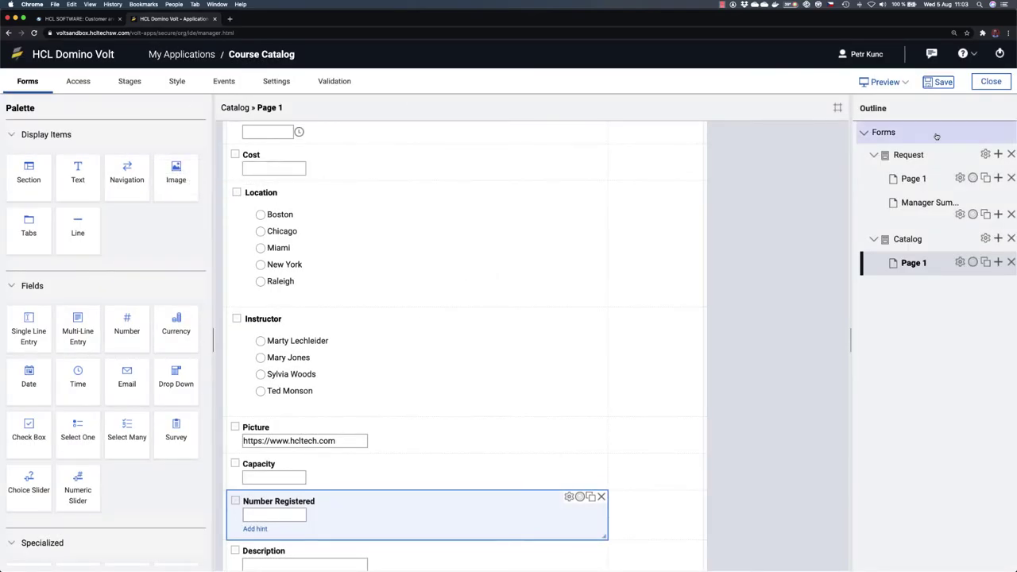
# Step: Go back to the Request form's Page 1 and select the Select a Course drop-down
pyautogui.click(915, 179)
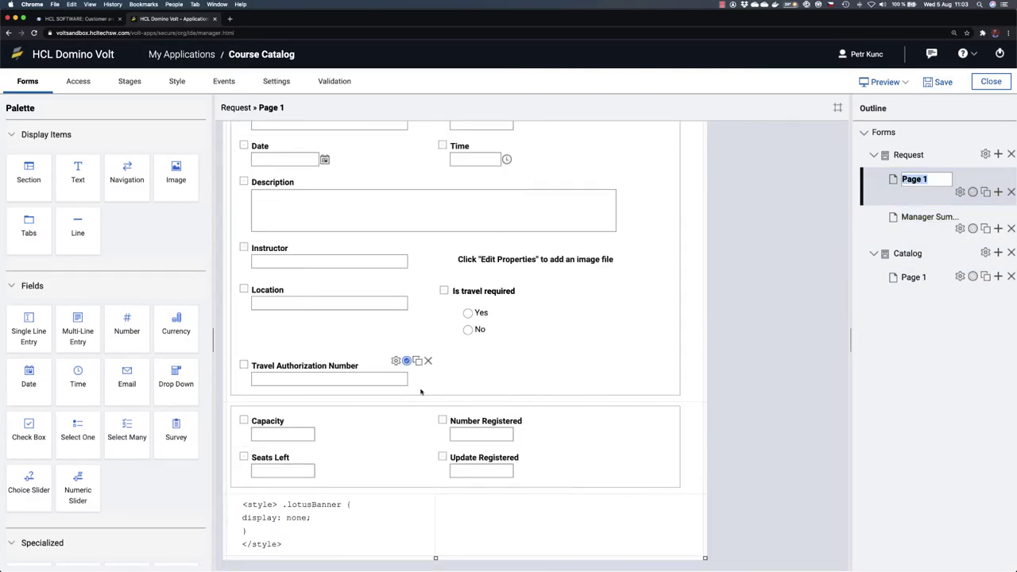
pyautogui.scroll(5, 421, 391)
pyautogui.scroll(-5, 421, 391)
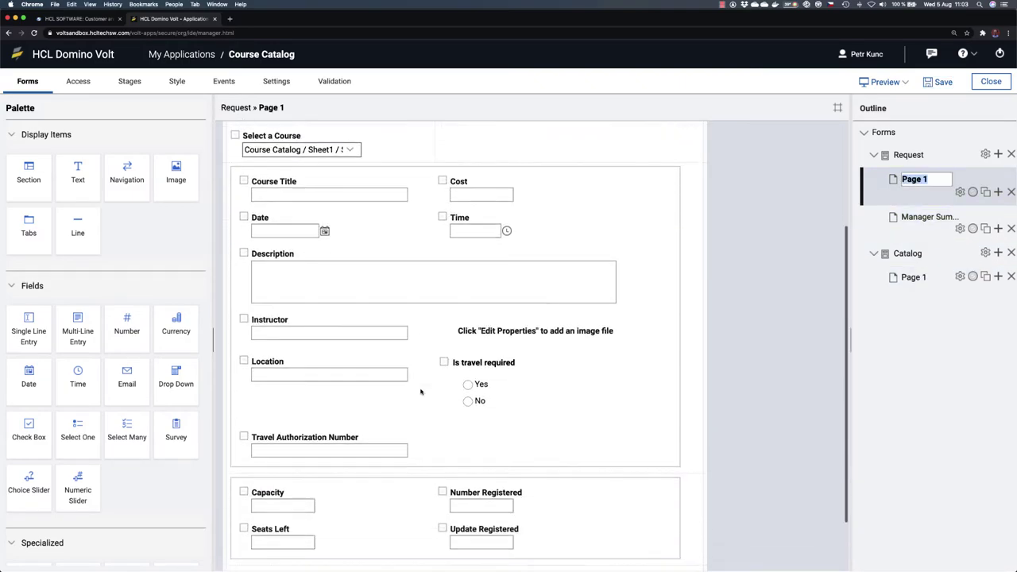
pyautogui.scroll(2, 421, 391)
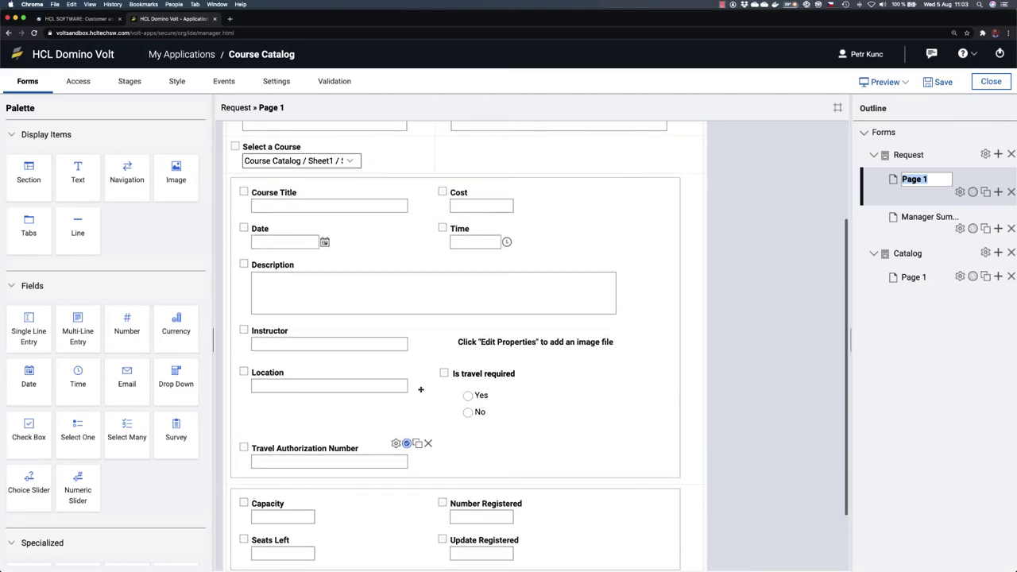
pyautogui.scroll(1, 421, 389)
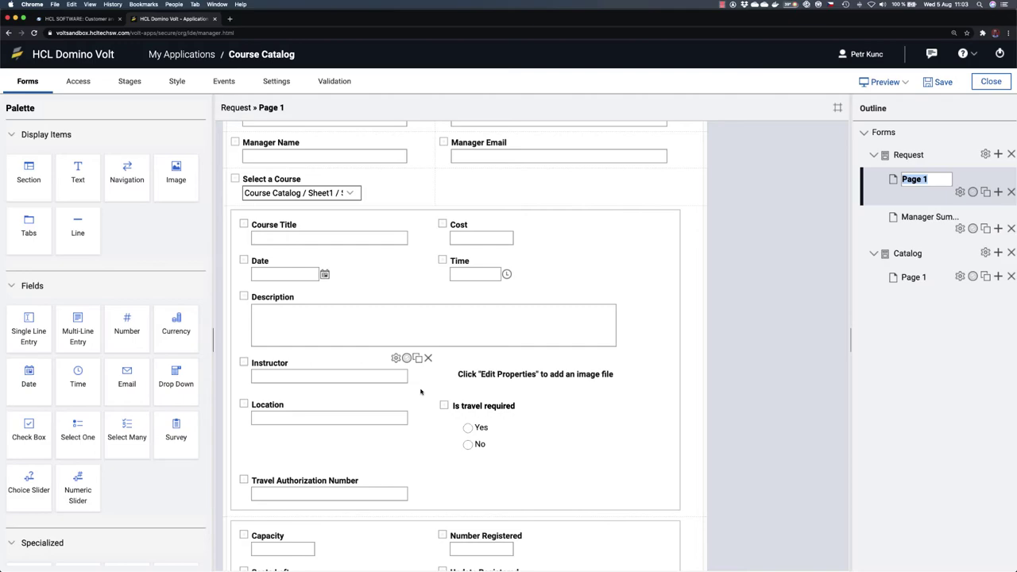
pyautogui.click(385, 184)
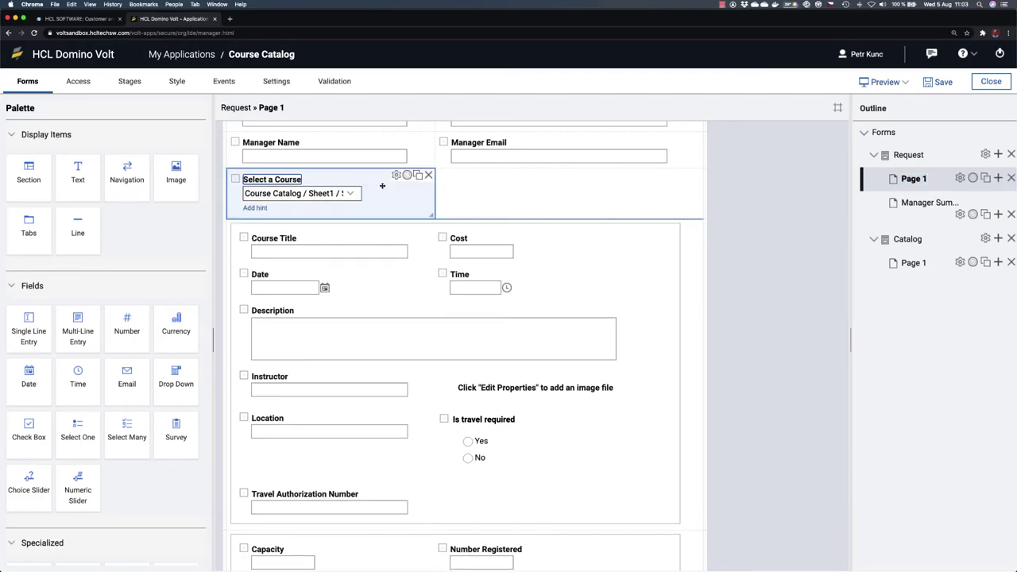
# Step: Open the output mappings of Select a Course's onItemChange course retrieval service
pyautogui.click(396, 175)
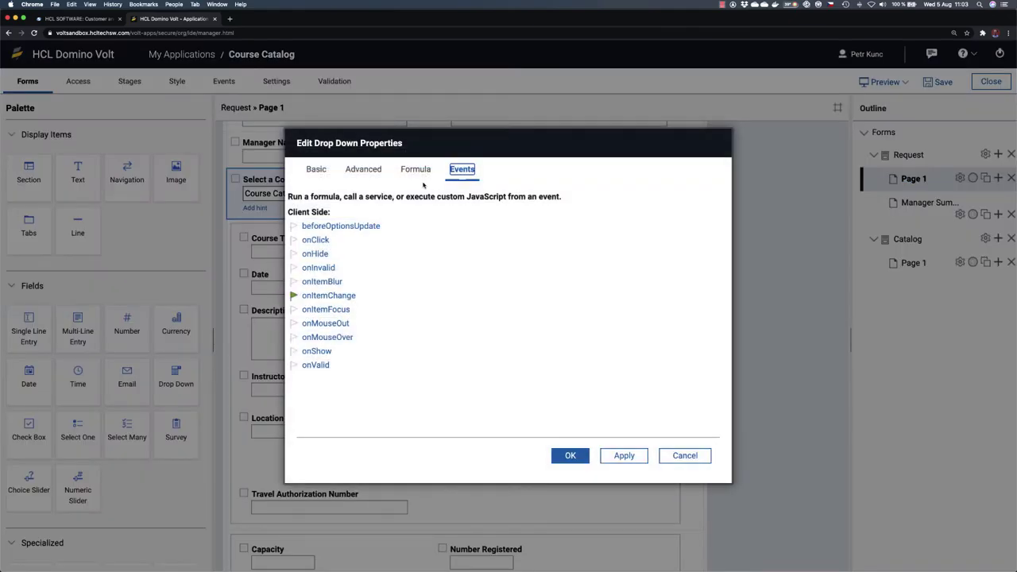
pyautogui.click(328, 295)
pyautogui.click(394, 225)
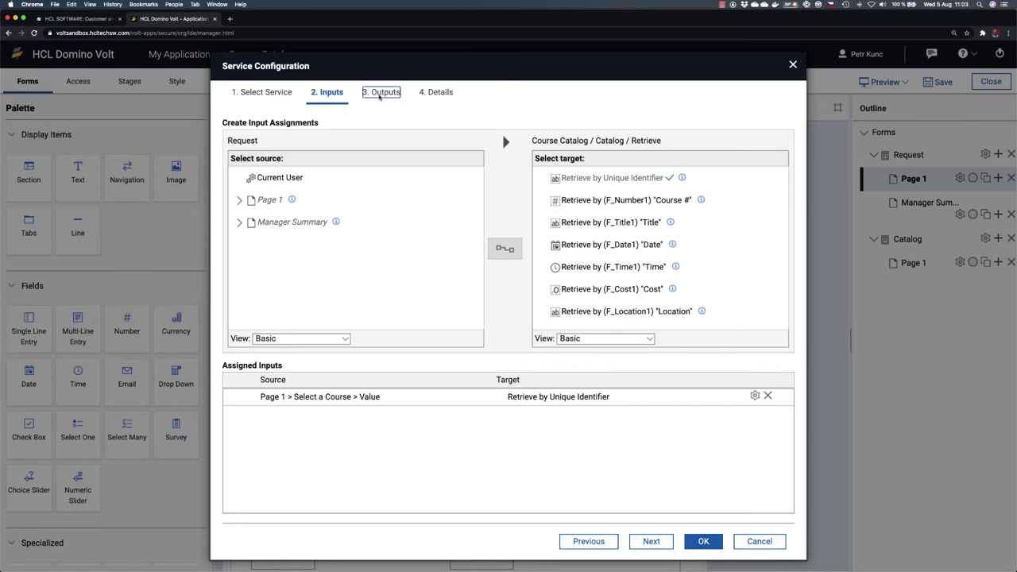
pyautogui.click(381, 92)
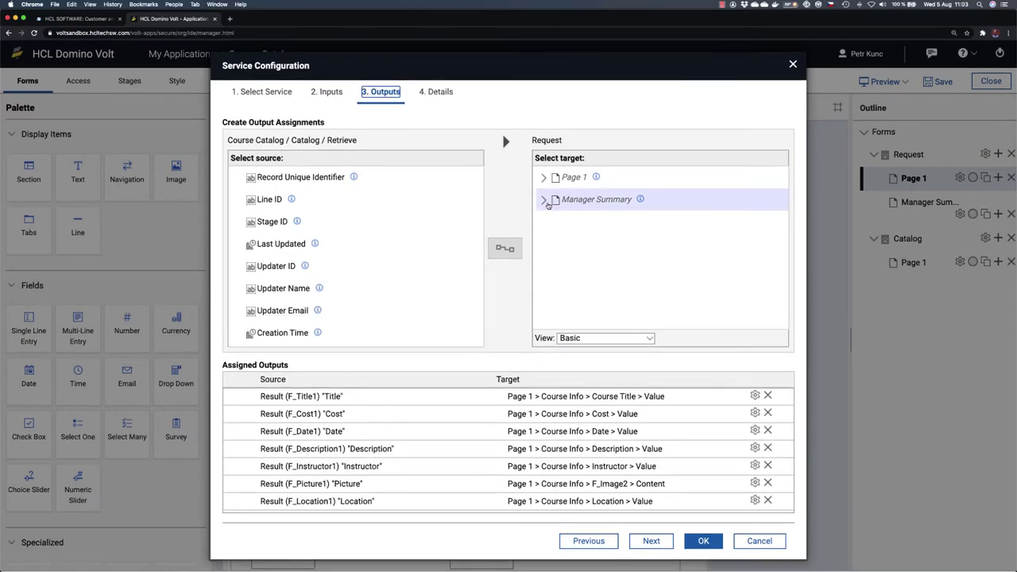
# Step: Map the Number Registered result to the Registration Info - Hidden Number Registered field
pyautogui.click(544, 200)
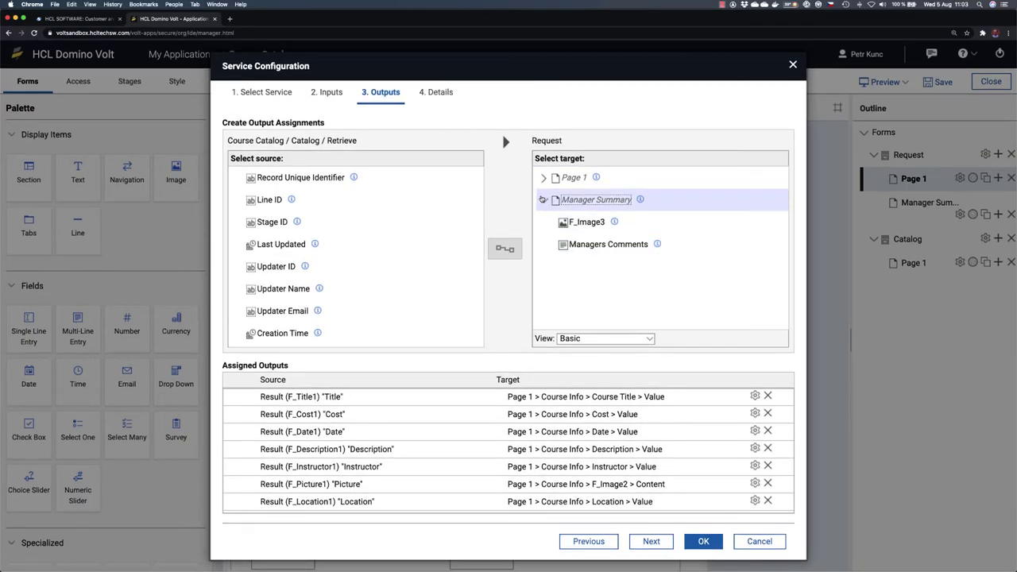
pyautogui.click(543, 178)
pyautogui.scroll(-2, 598, 274)
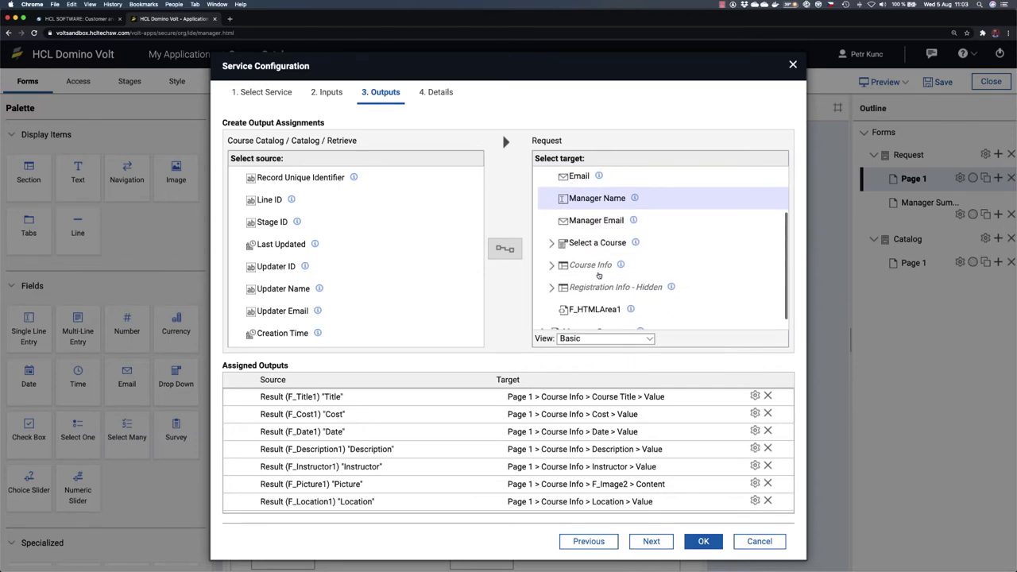
pyautogui.scroll(-1, 598, 274)
pyautogui.click(551, 273)
pyautogui.scroll(-1, 649, 305)
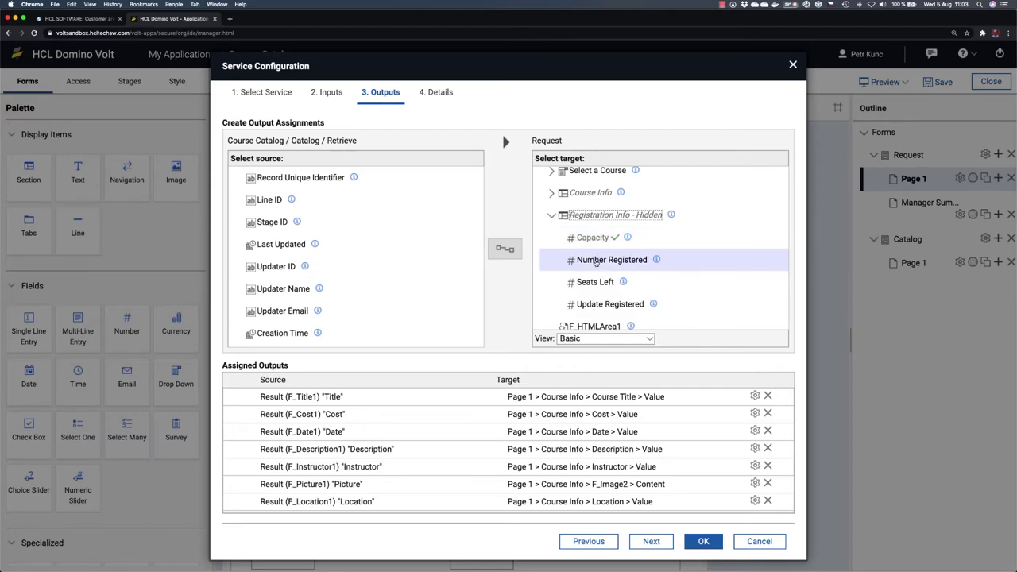
pyautogui.click(596, 262)
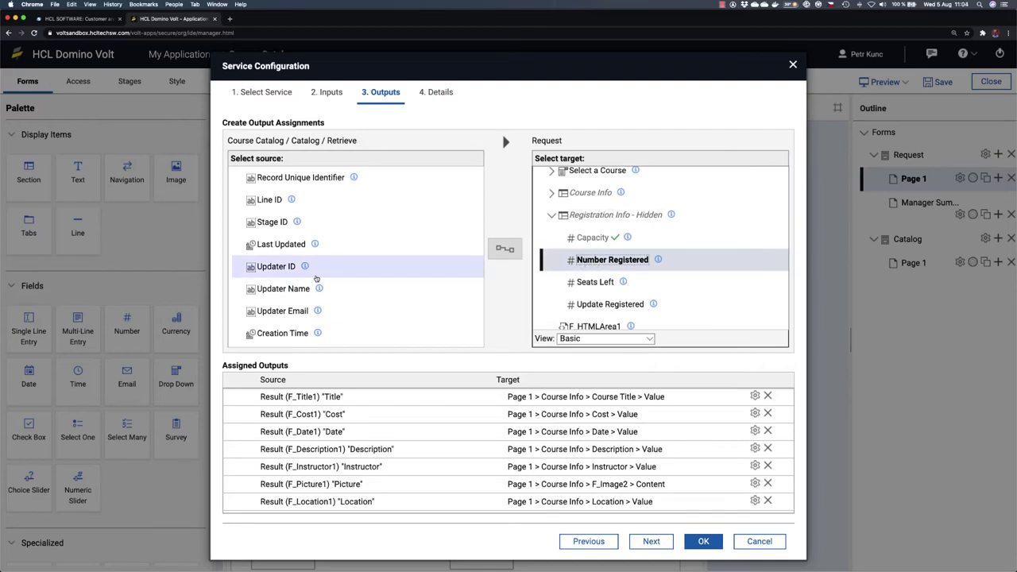
pyautogui.scroll(-5, 318, 274)
pyautogui.scroll(-3, 316, 278)
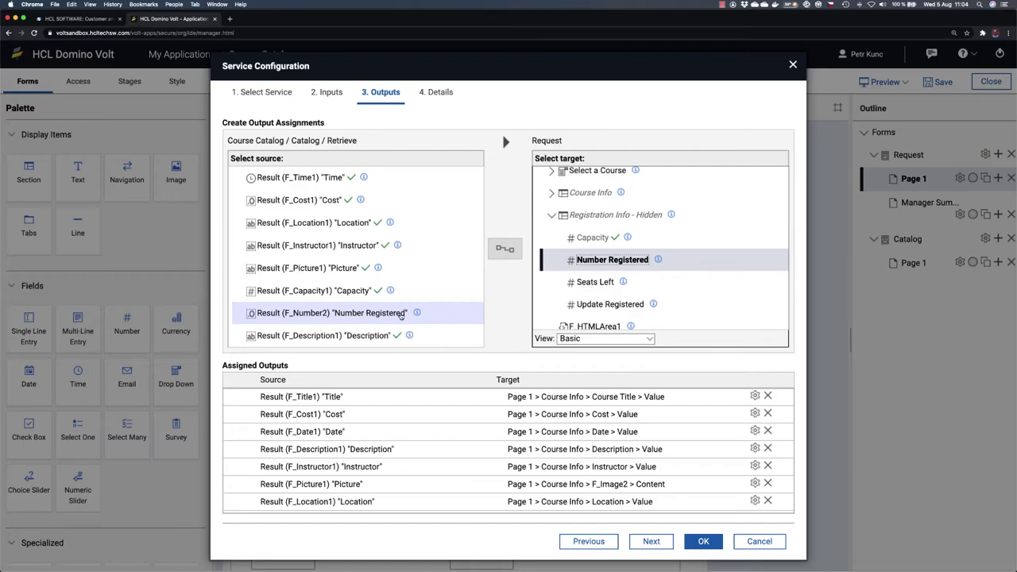
pyautogui.click(409, 315)
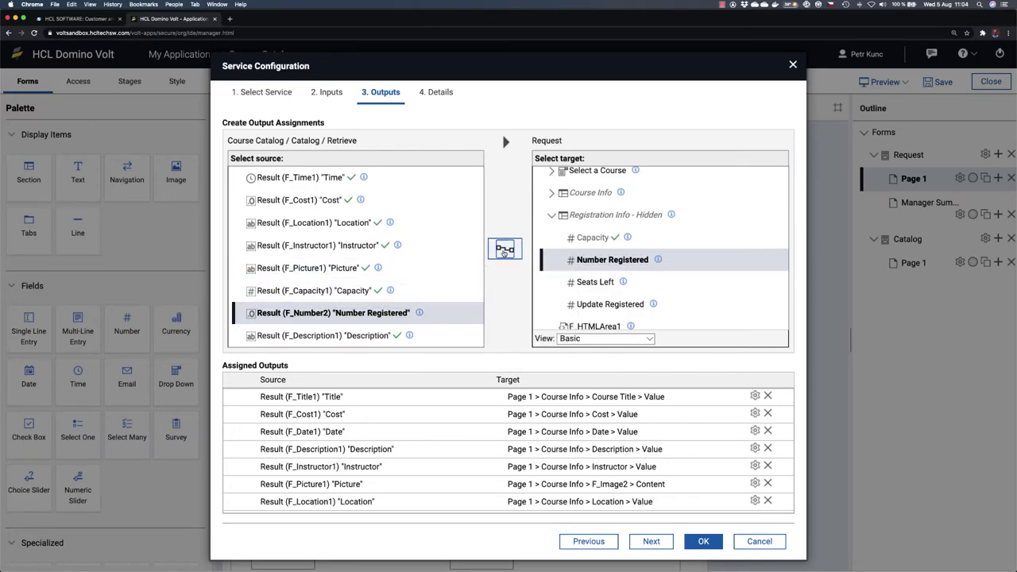
pyautogui.click(505, 249)
# Step: Confirm the service, onItemChange event and drop-down settings to return to the form
pyautogui.click(703, 541)
pyautogui.click(674, 472)
pyautogui.click(566, 456)
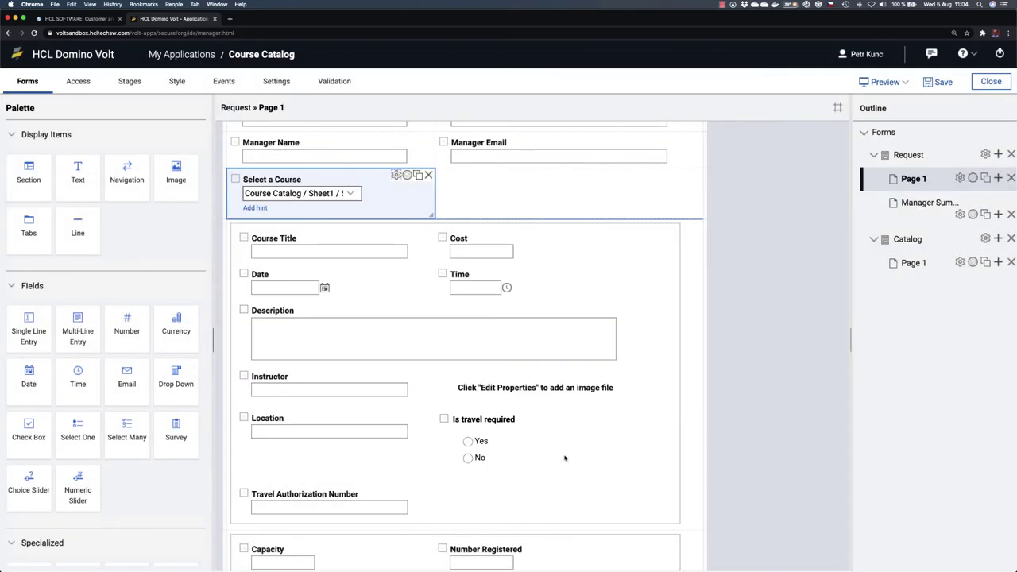
# Step: Save the app, preview the form, and choose Leadership in Select a Course
pyautogui.click(941, 85)
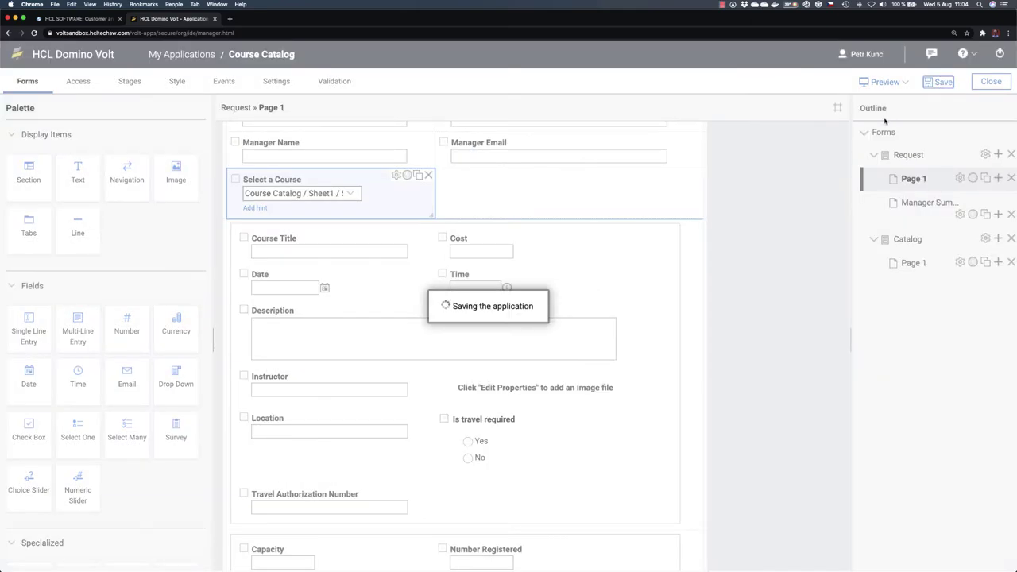
pyautogui.click(883, 83)
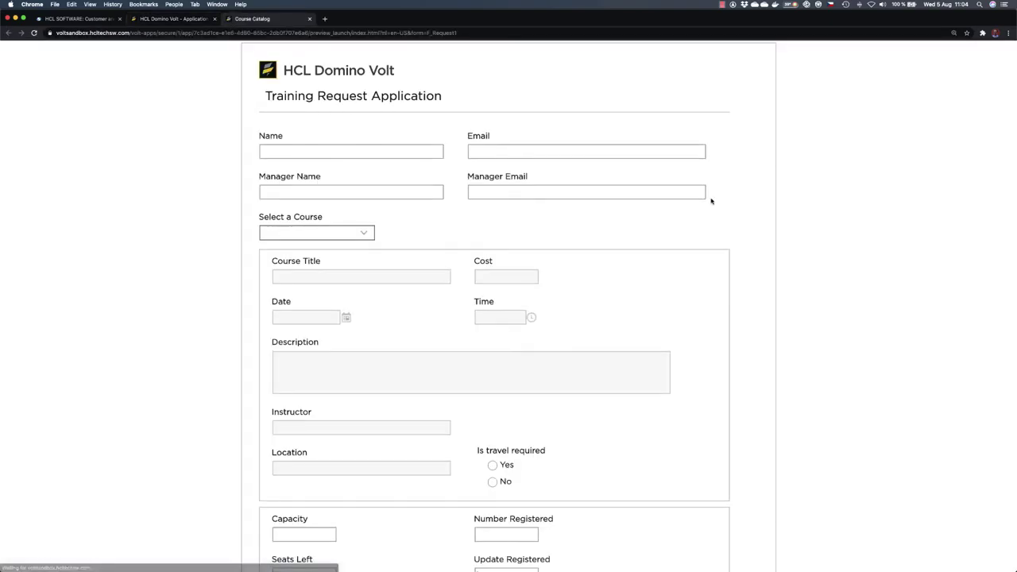
pyautogui.scroll(-3, 710, 201)
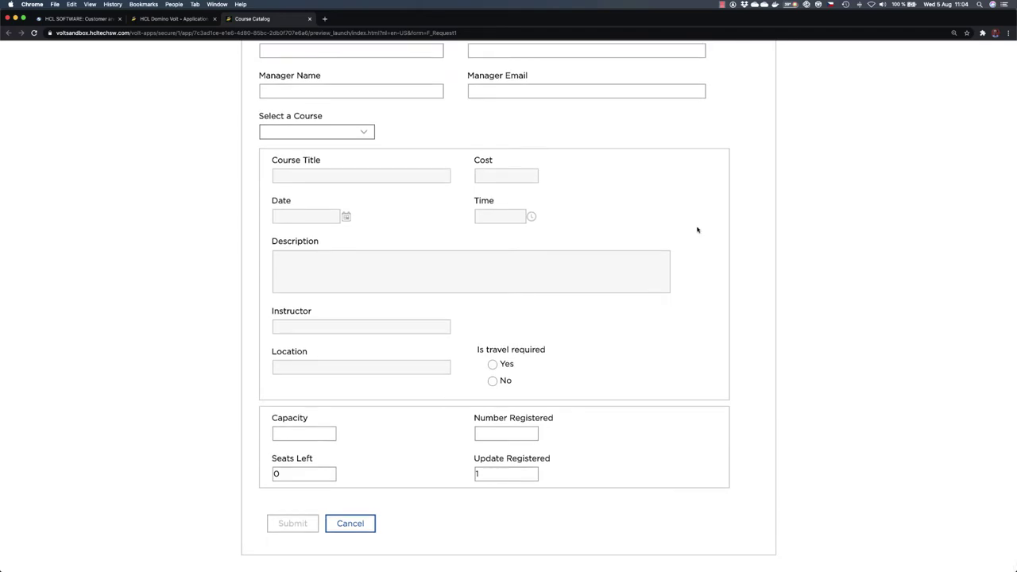
pyautogui.scroll(1, 604, 263)
pyautogui.scroll(-1, 519, 218)
pyautogui.click(368, 133)
pyautogui.click(334, 154)
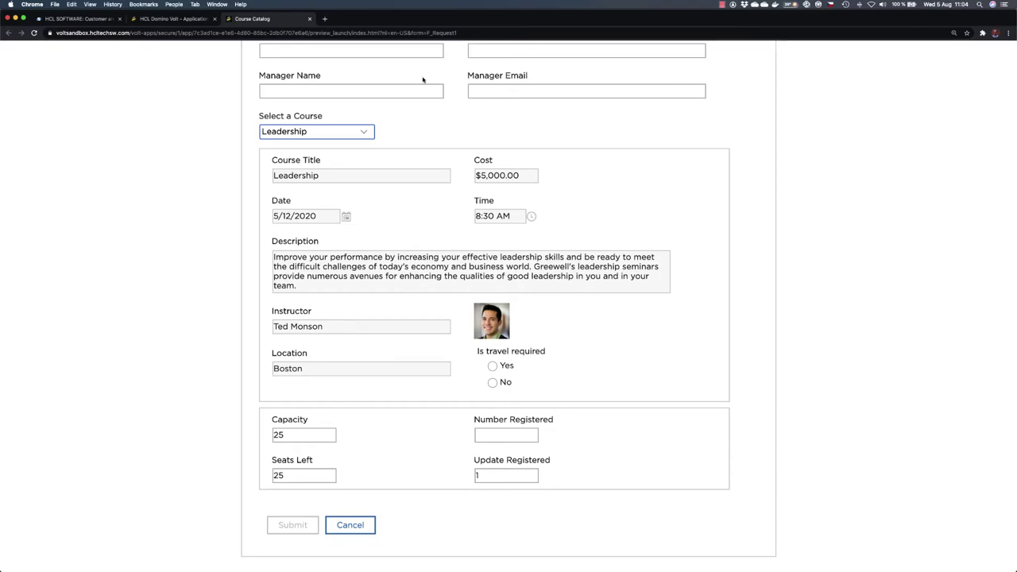
# Step: Close the preview and check the Course Catalog spreadsheet before returning to the designer
pyautogui.click(309, 19)
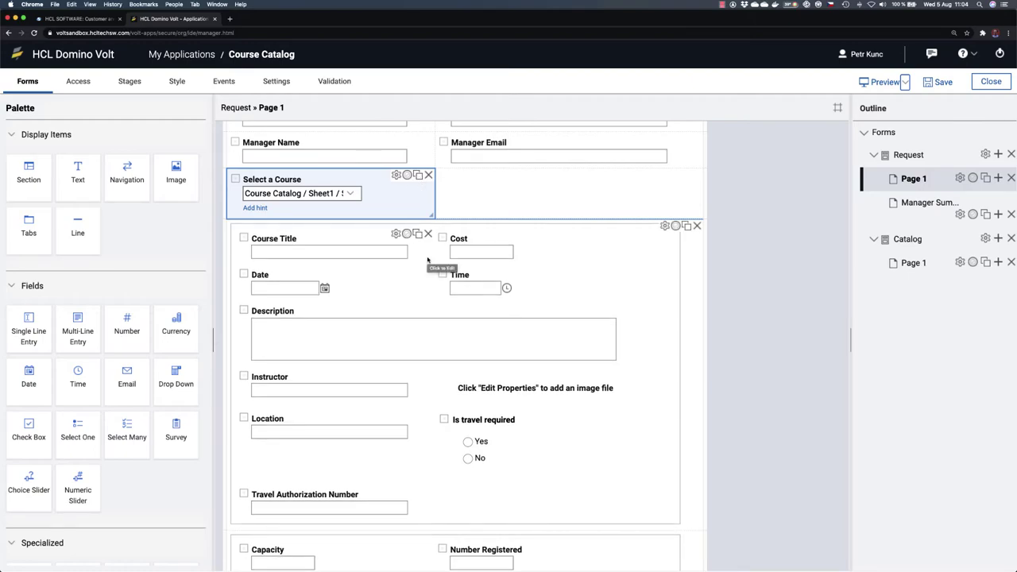
pyautogui.press('super+Tab')
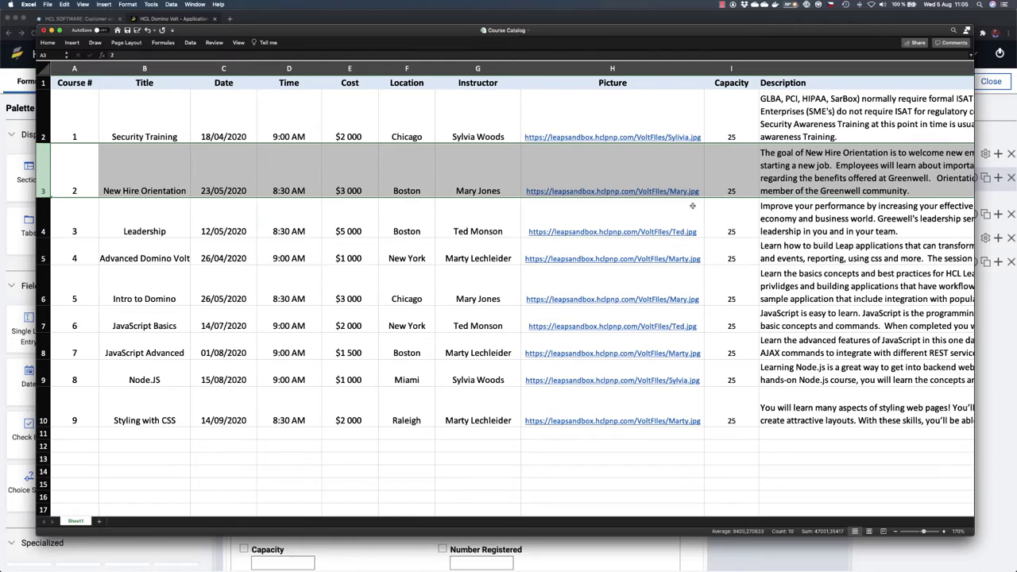
pyautogui.press('super+Tab')
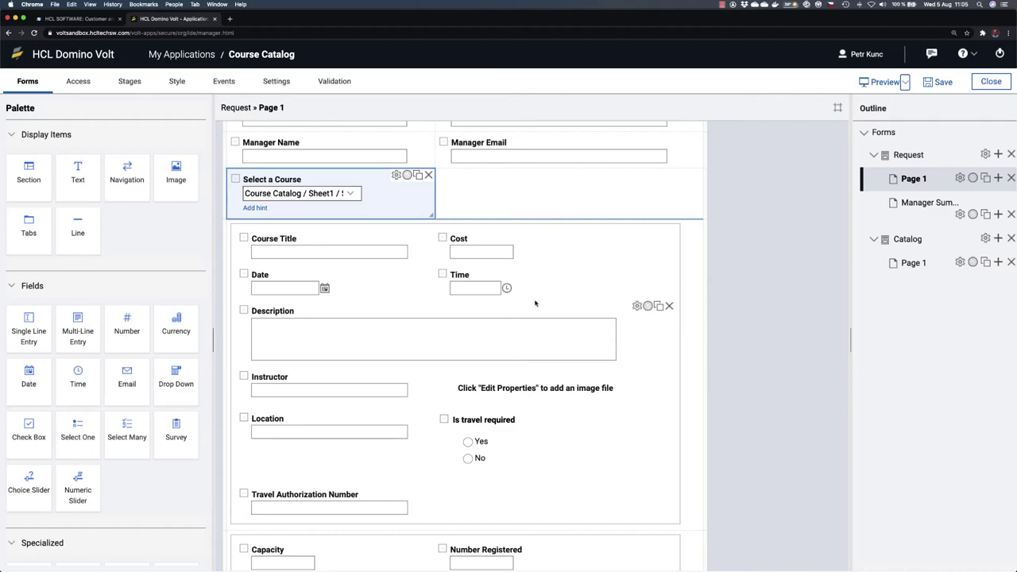
# Step: Open the Course Catalog app's Settings showing its General language, region and name
pyautogui.scroll(-3, 534, 299)
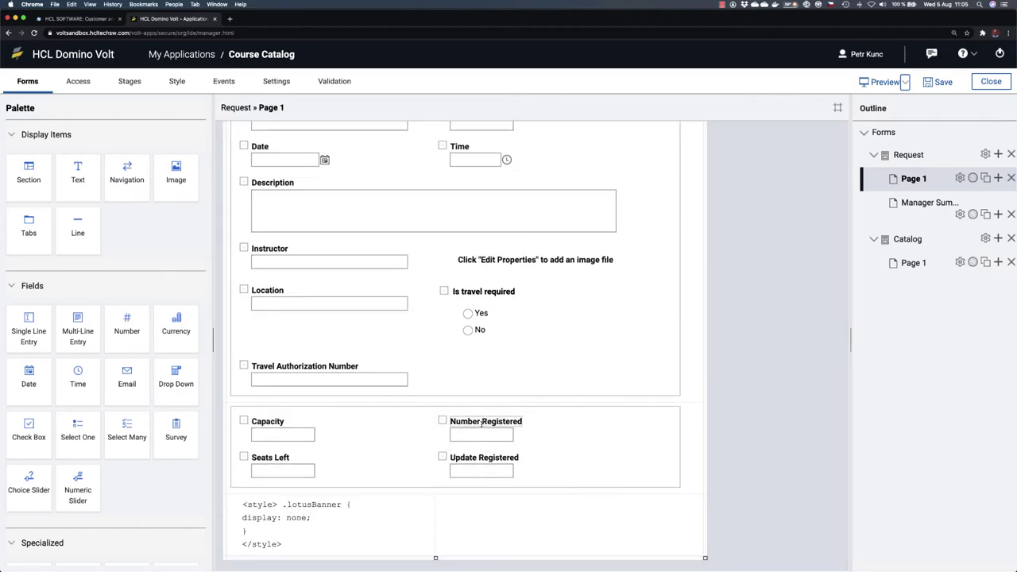
pyautogui.moveTo(518, 467)
pyautogui.click(275, 83)
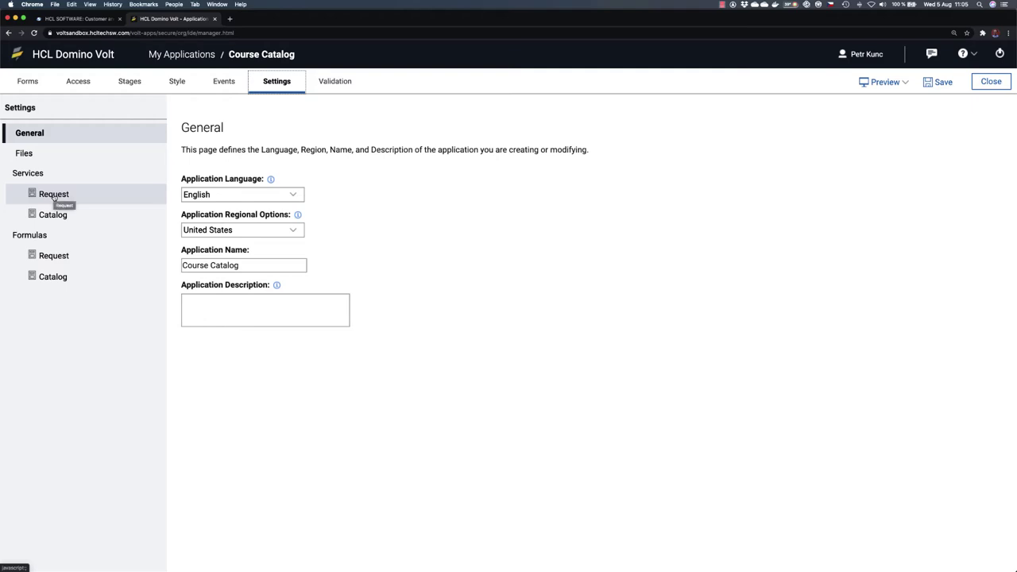
# Step: Show the Request form's Retrieve and Search services, then browse Events, Style, Stages and Access
pyautogui.click(54, 198)
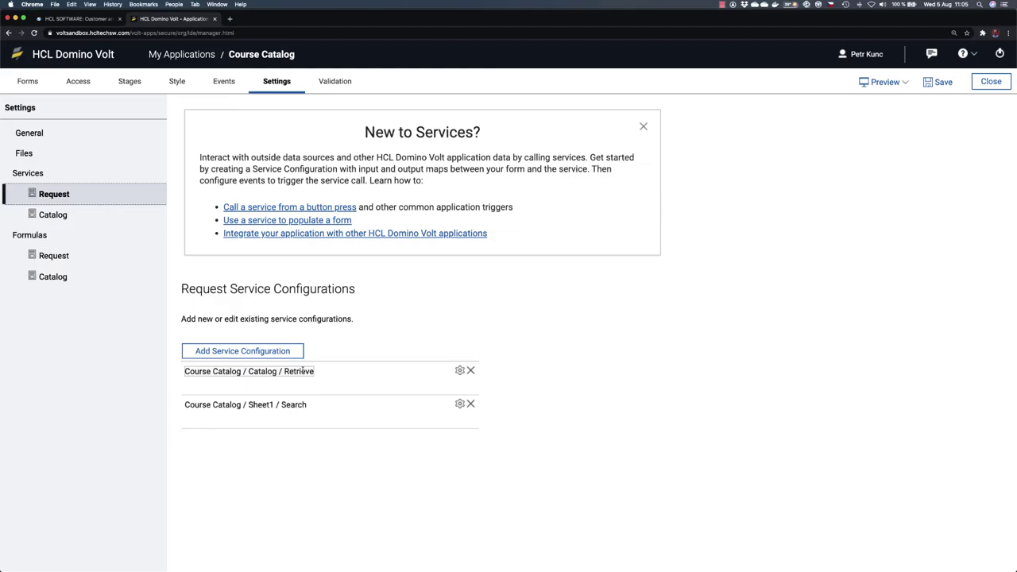
pyautogui.click(224, 82)
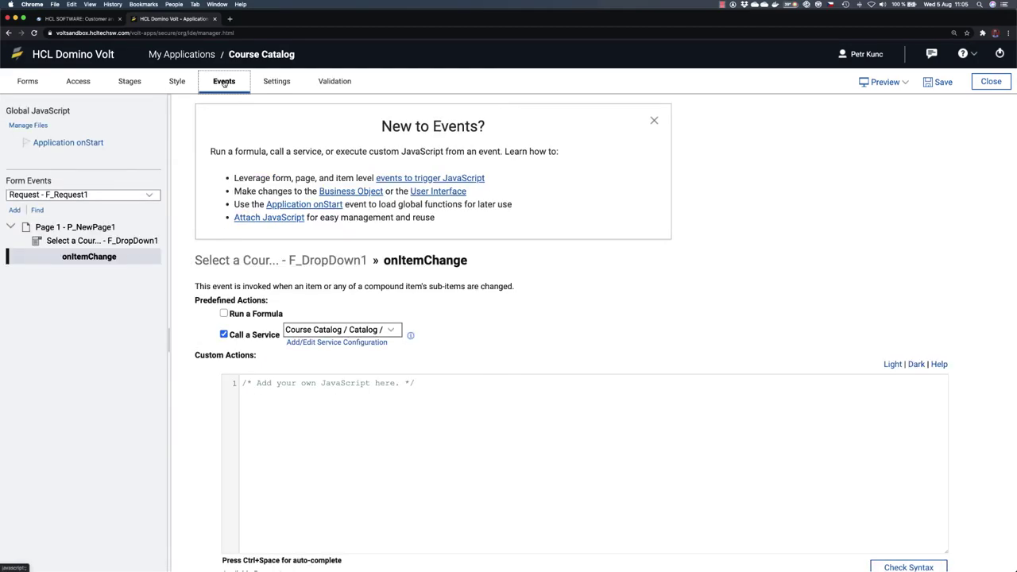
pyautogui.click(177, 82)
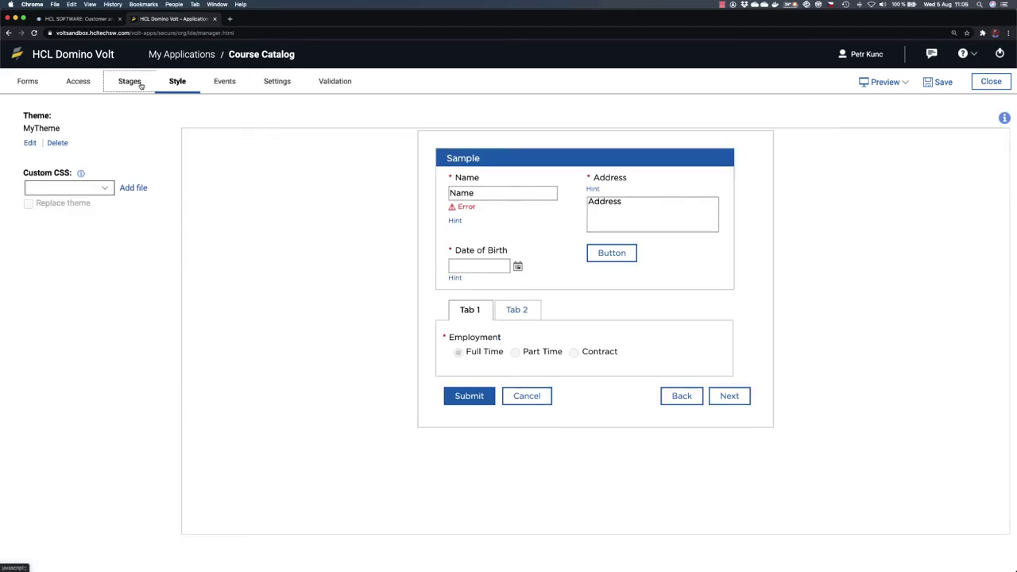
pyautogui.click(135, 82)
pyautogui.click(78, 82)
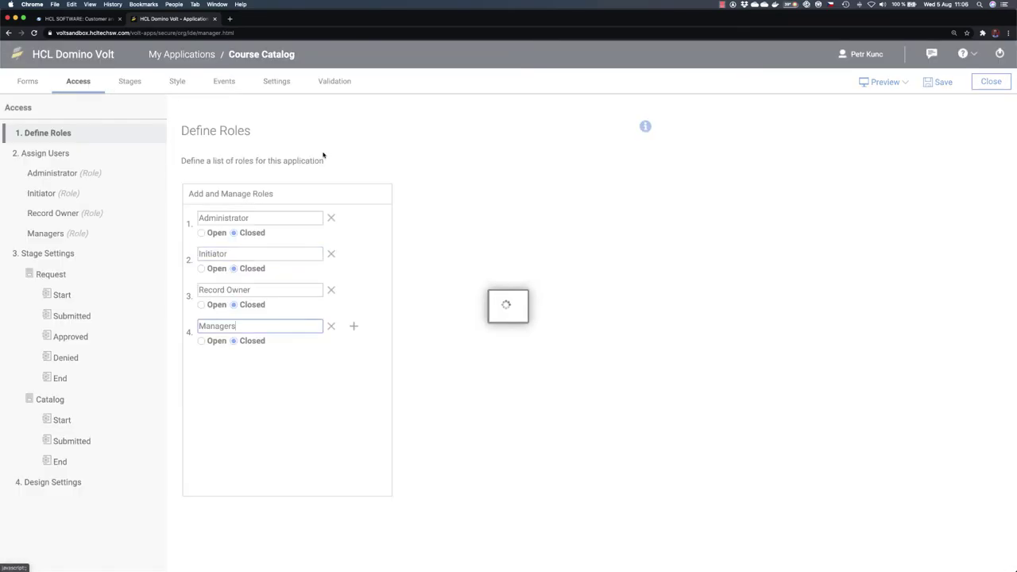
# Step: Look at the access help panel, return to the services settings and dismiss the help box
pyautogui.click(645, 126)
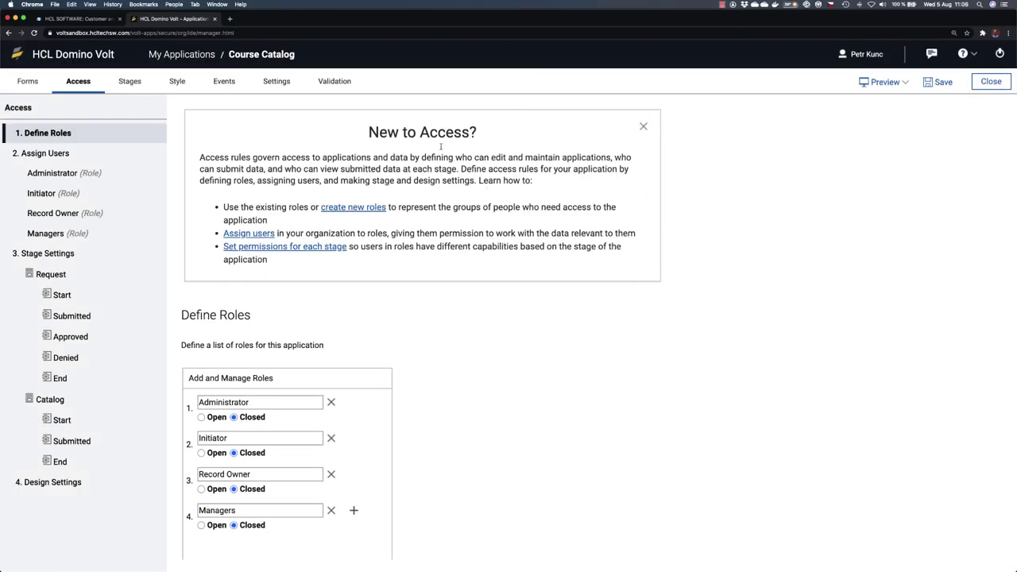
pyautogui.click(642, 127)
pyautogui.click(644, 128)
pyautogui.click(276, 82)
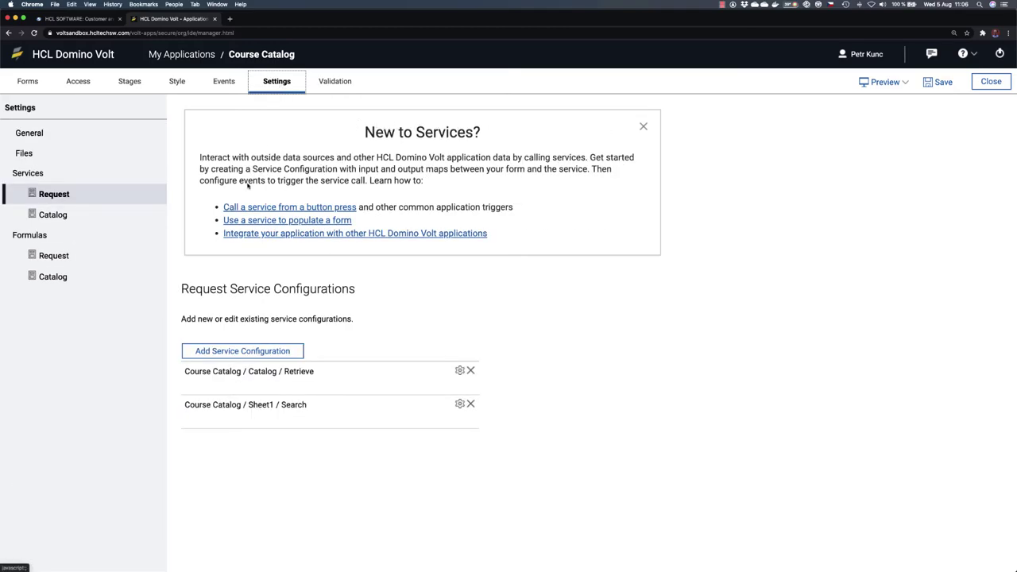
pyautogui.click(644, 126)
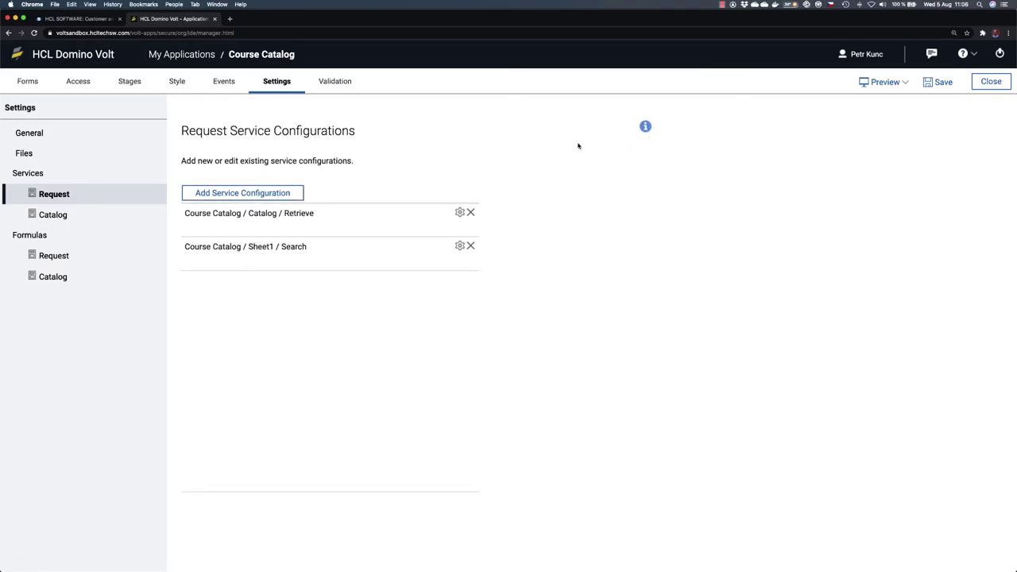
# Step: Add a Request service configuration using Current Application's Course Catalog / Catalog / Submitted / Update service
pyautogui.click(645, 126)
pyautogui.click(644, 126)
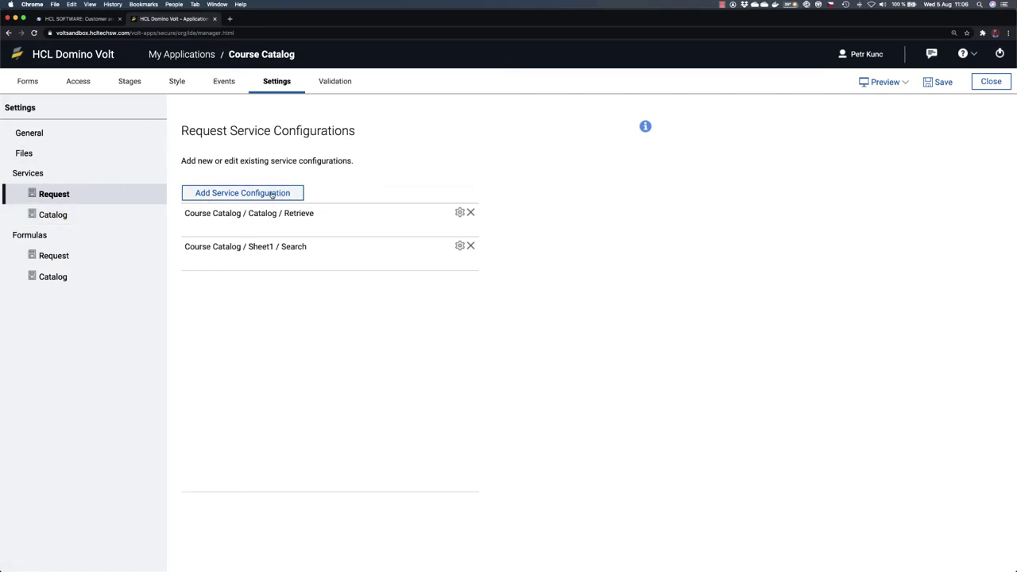
pyautogui.click(260, 194)
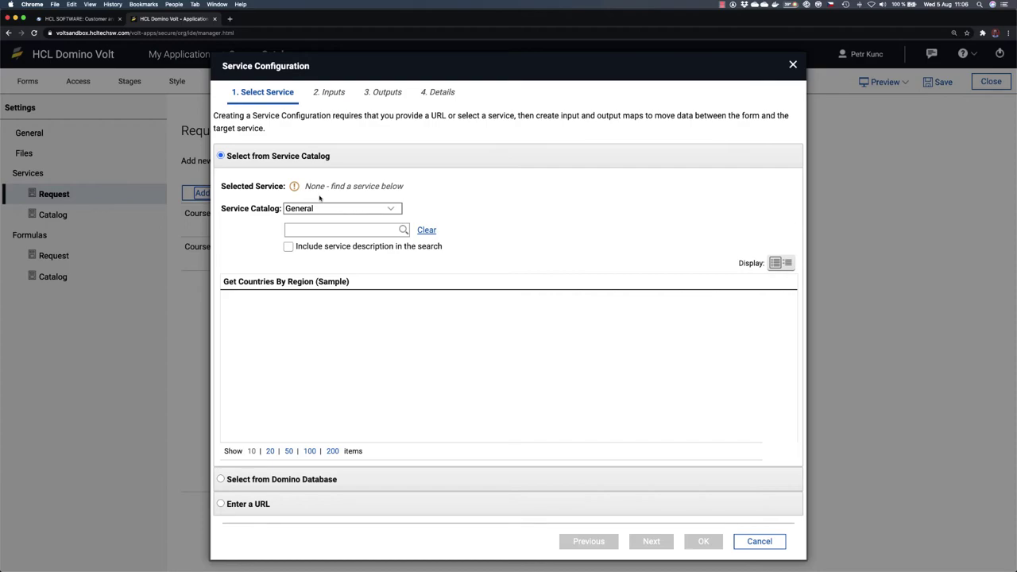
pyautogui.click(395, 208)
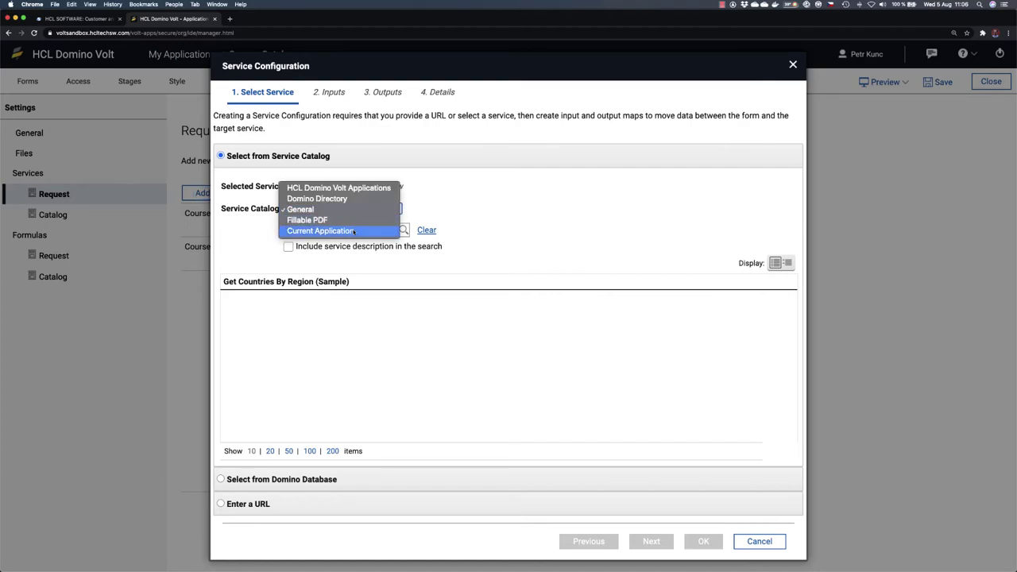
pyautogui.click(318, 231)
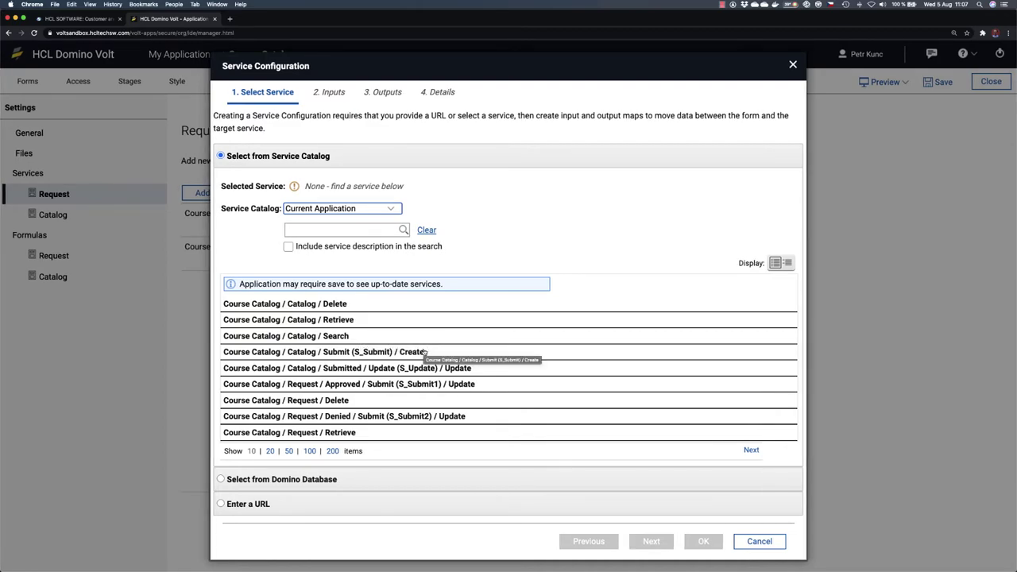
pyautogui.click(406, 368)
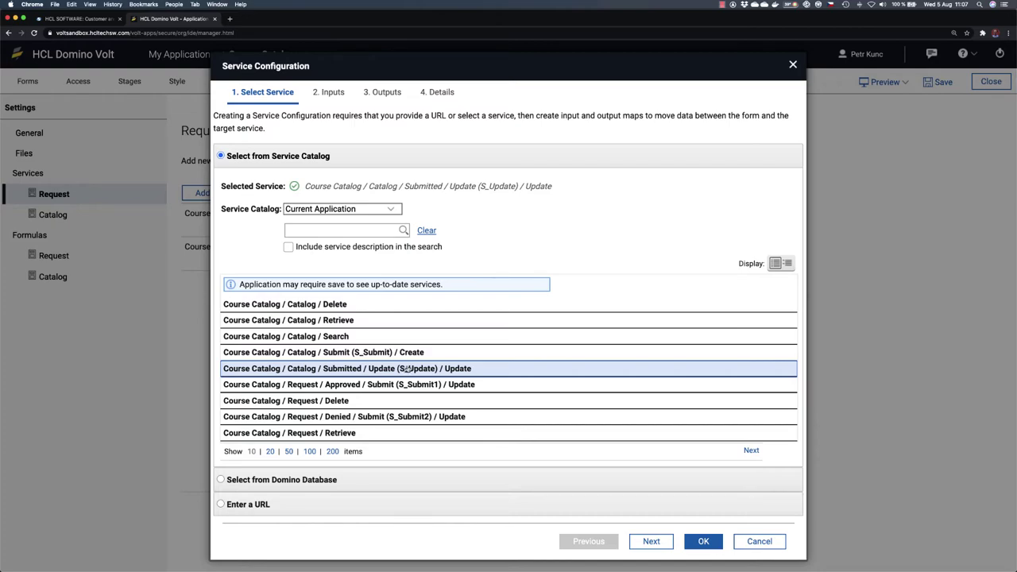
pyautogui.click(651, 541)
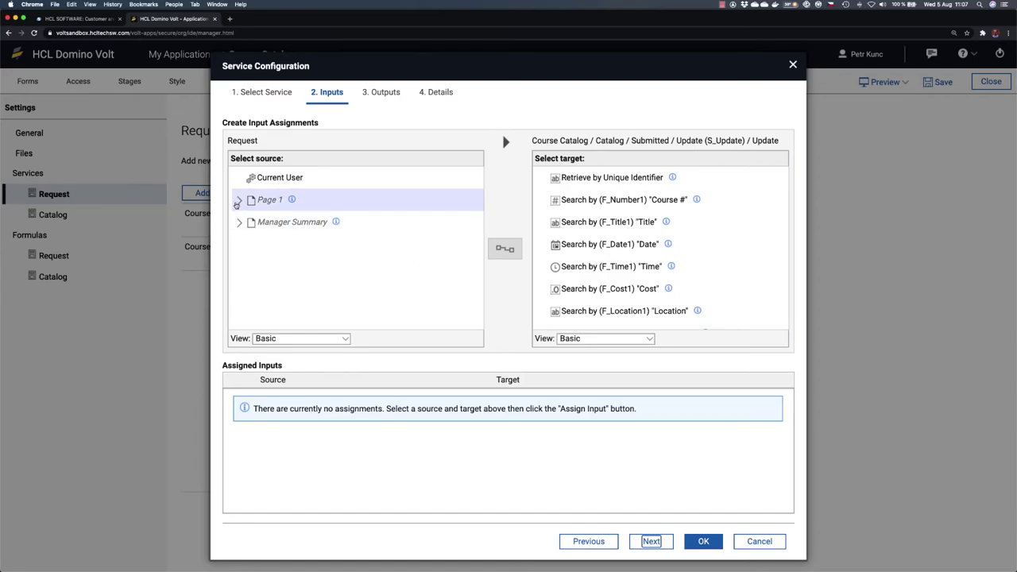
# Step: Map the Select a Course field to the service's Retrieve by Unique Identifier input
pyautogui.click(238, 201)
pyautogui.scroll(-2, 278, 254)
pyautogui.click(293, 286)
pyautogui.click(588, 178)
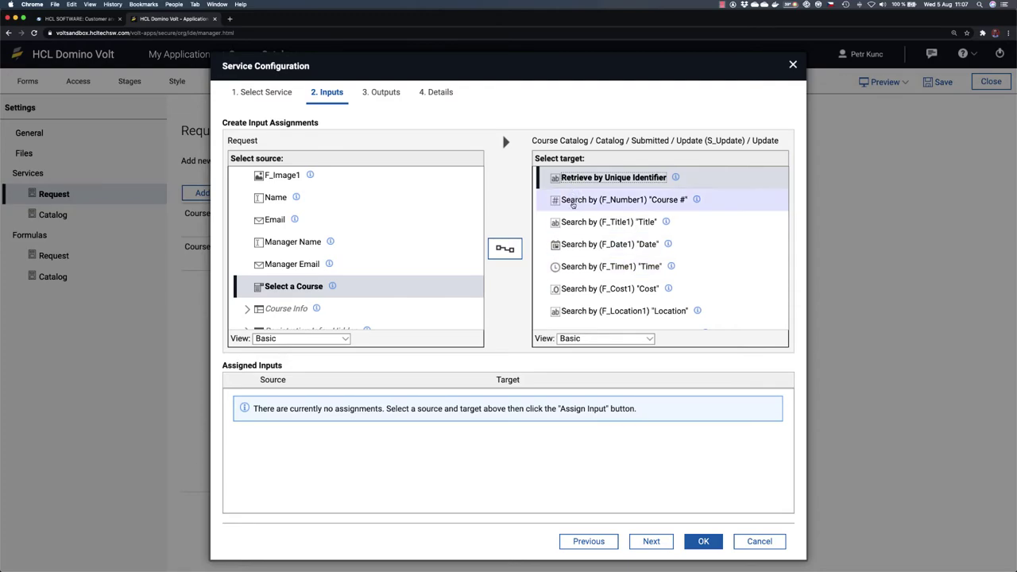
pyautogui.scroll(-2, 594, 240)
pyautogui.scroll(-7, 594, 239)
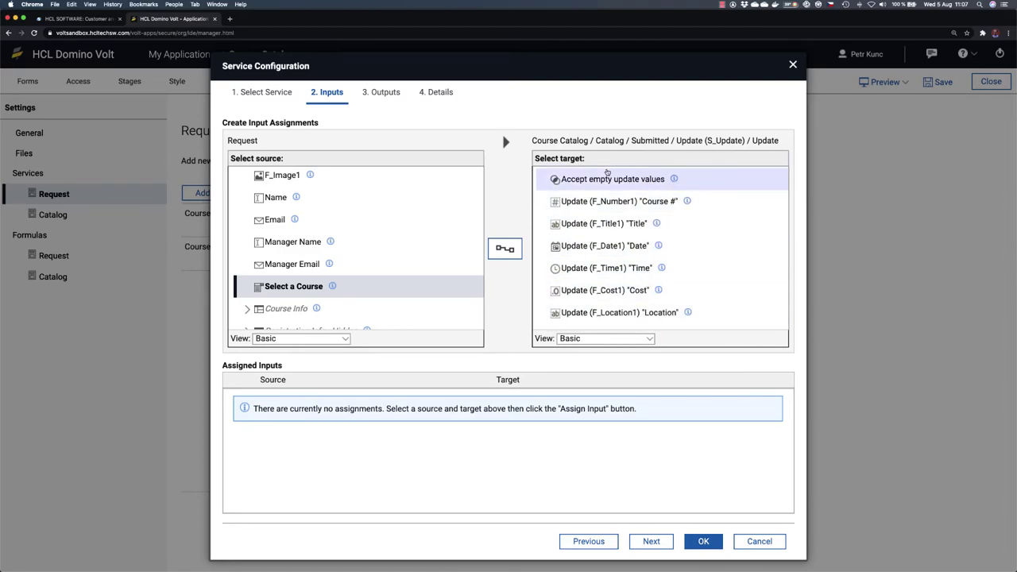
pyautogui.scroll(8, 607, 171)
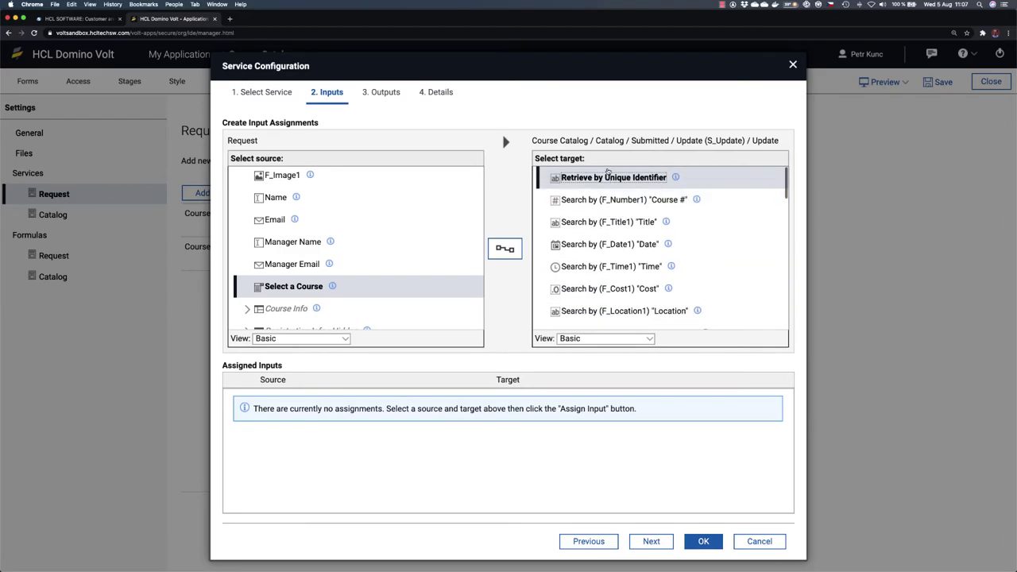
pyautogui.click(344, 288)
pyautogui.click(505, 249)
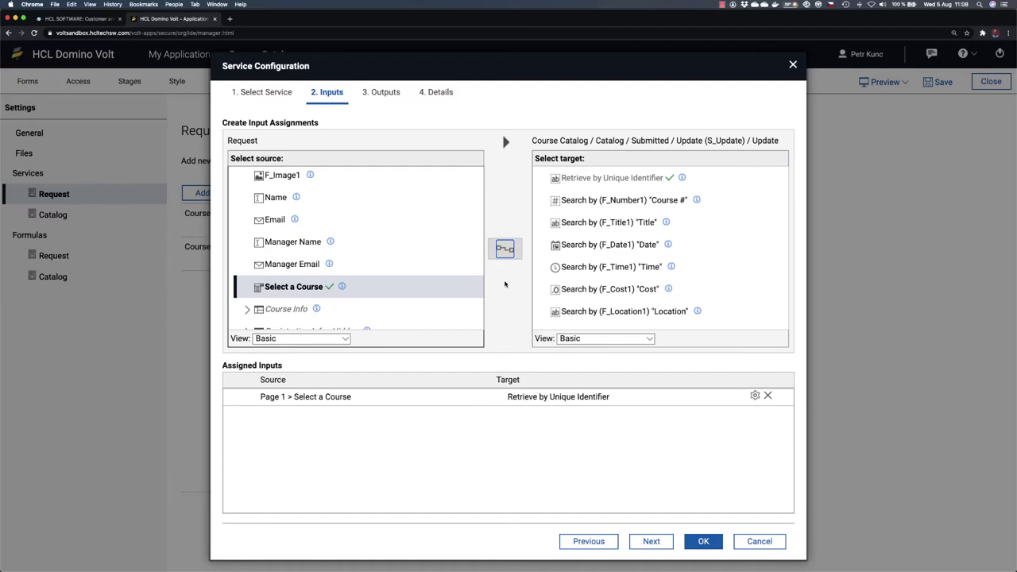
# Step: Map the hidden Update Registered value onto Number Registered and save the configuration
pyautogui.scroll(-3, 610, 269)
pyautogui.scroll(-8, 610, 269)
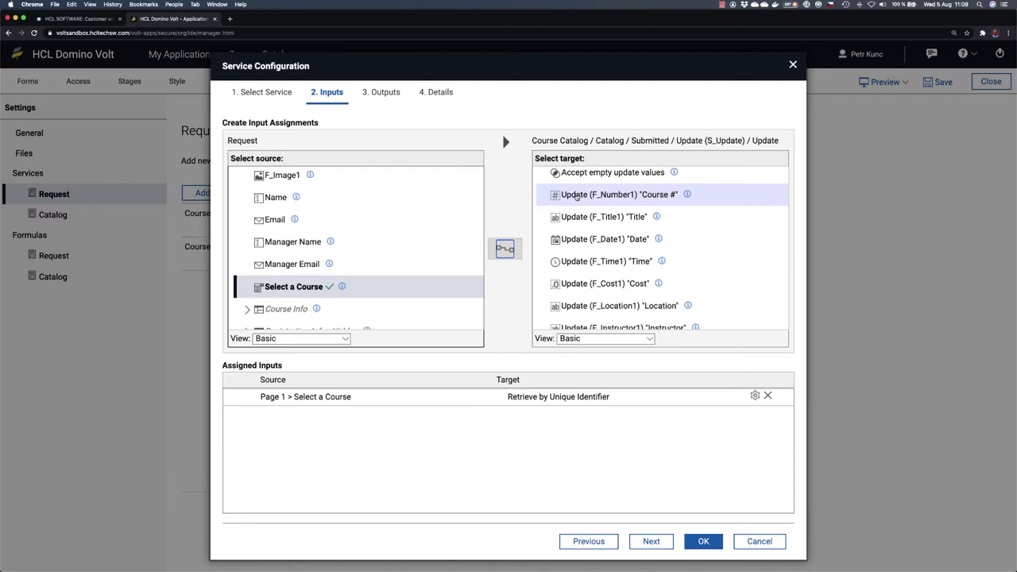
pyautogui.scroll(-3, 594, 232)
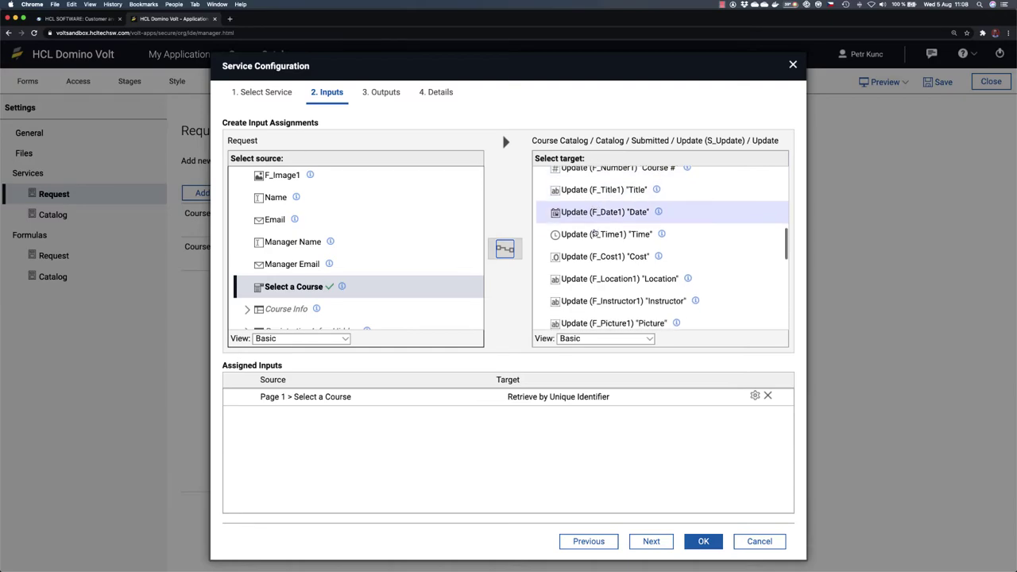
pyautogui.scroll(-4, 594, 232)
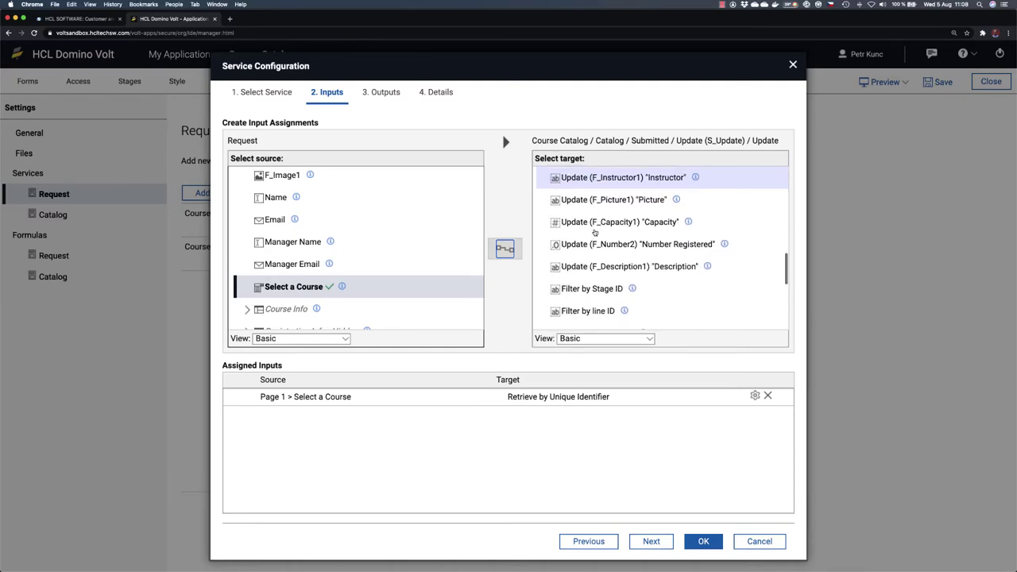
pyautogui.click(667, 245)
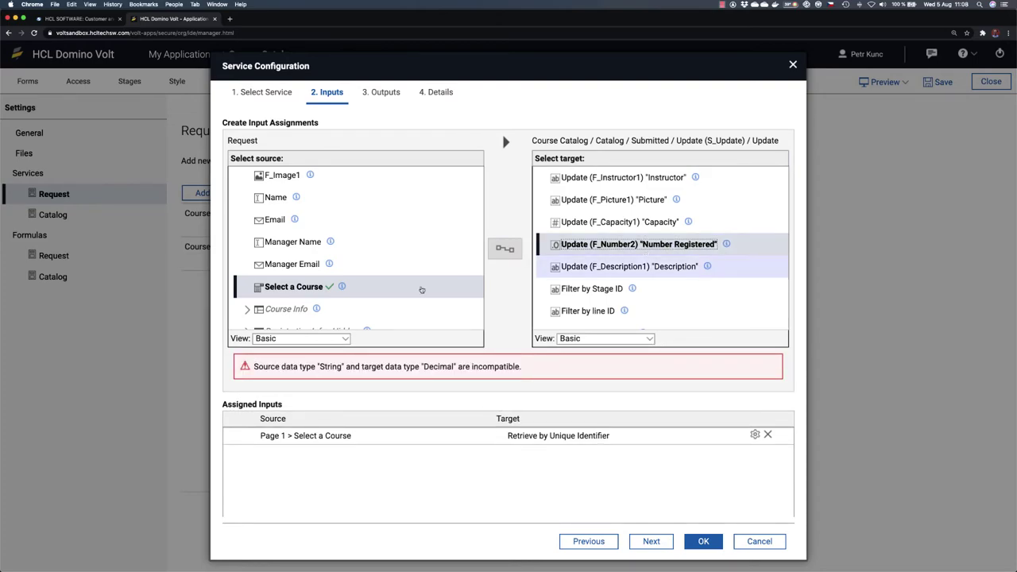
pyautogui.scroll(-3, 342, 307)
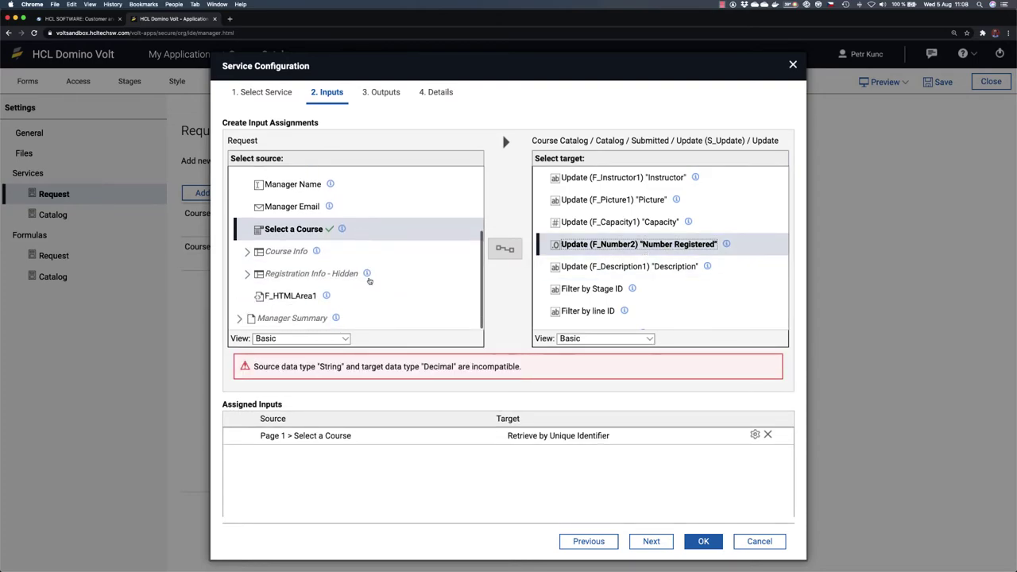
pyautogui.click(247, 274)
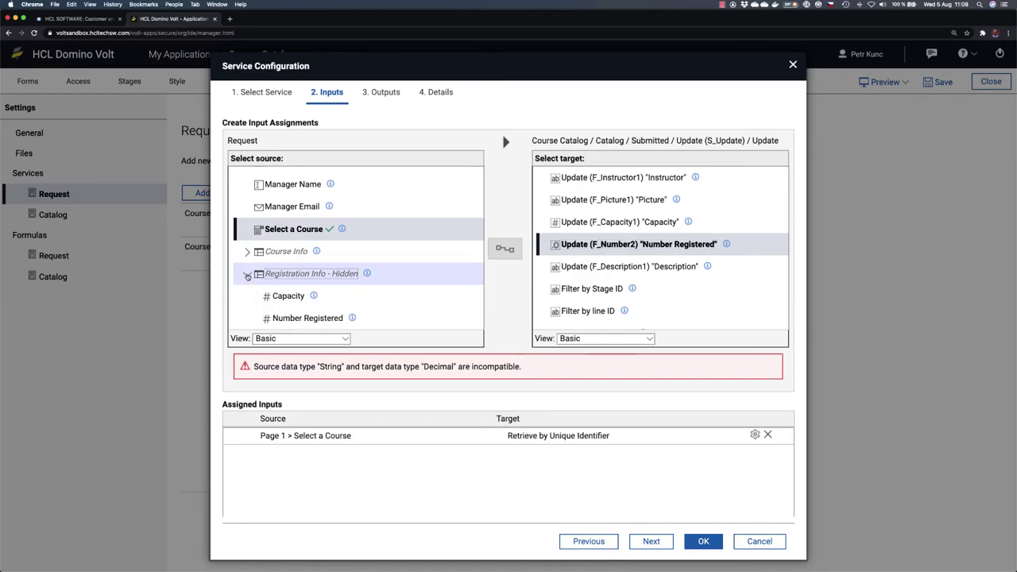
pyautogui.scroll(-4, 395, 294)
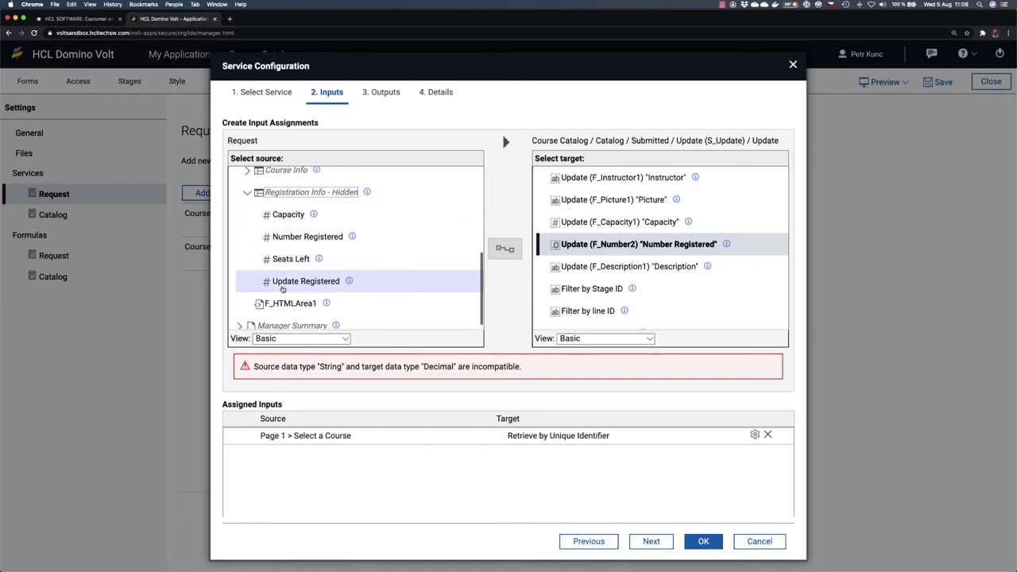
pyautogui.click(282, 288)
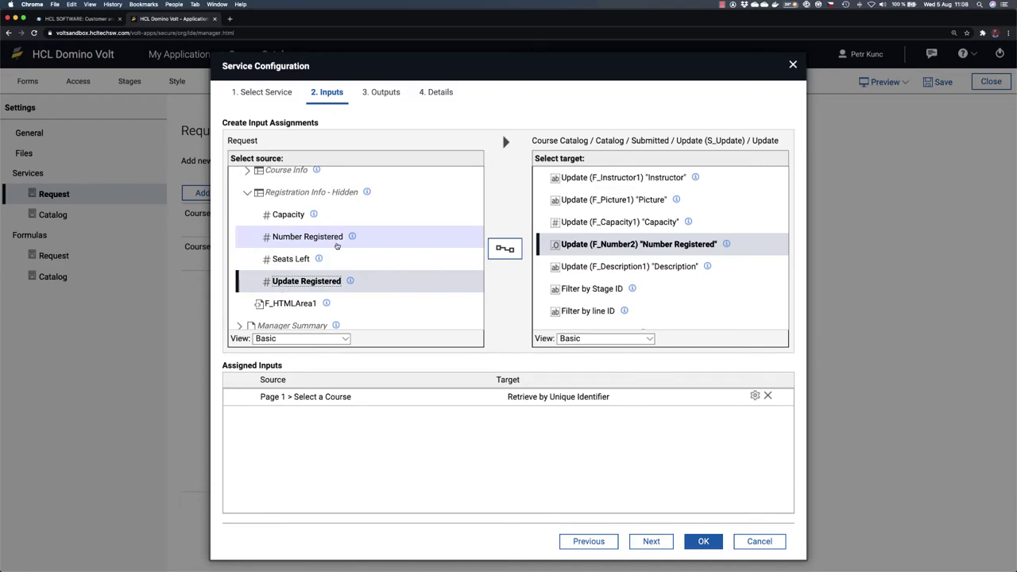
pyautogui.click(504, 249)
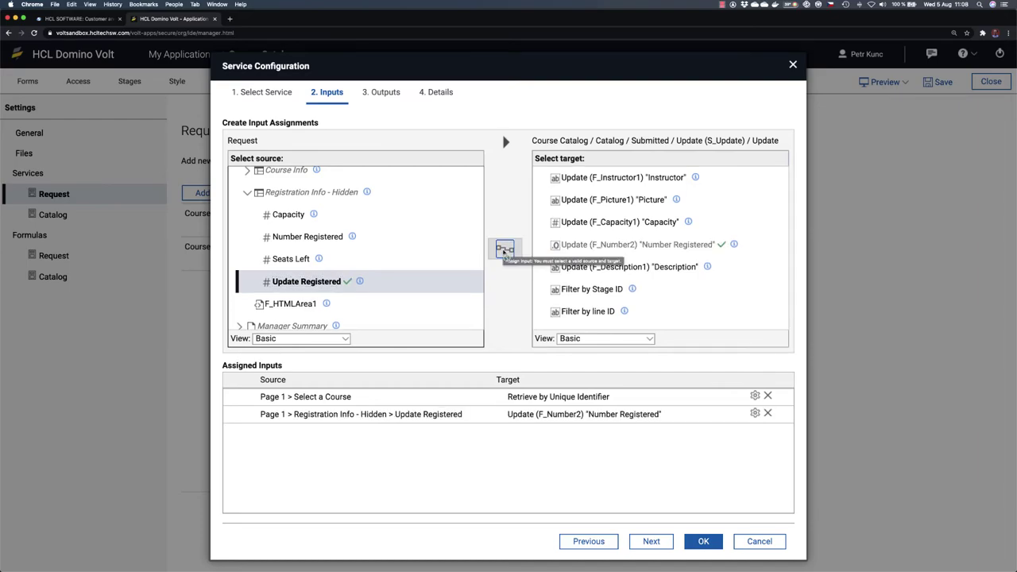
pyautogui.click(704, 542)
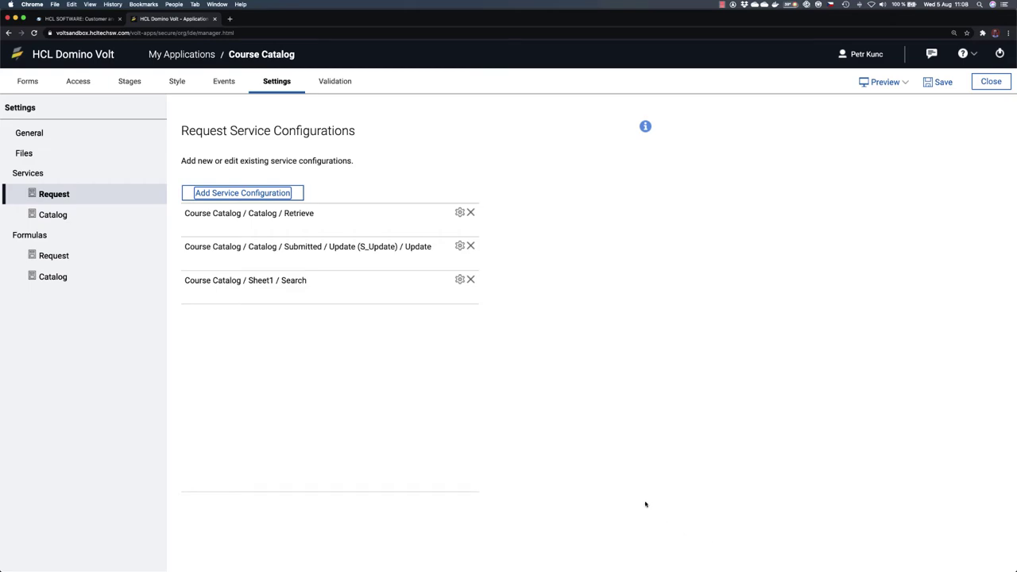
pyautogui.click(325, 366)
# Step: Make the Request form's beforeSave event call the Catalog Submitted Update service
pyautogui.click(27, 81)
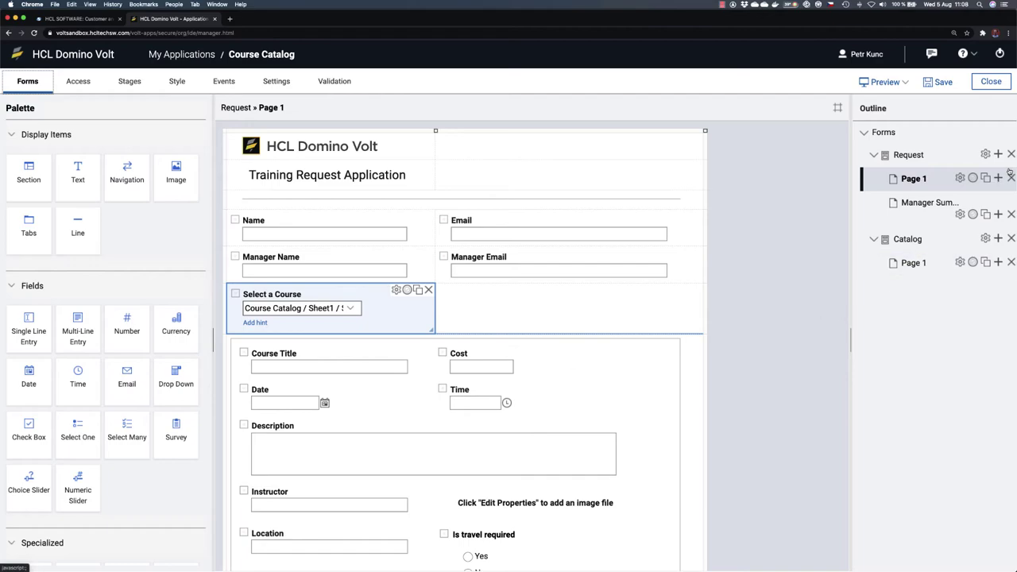
pyautogui.click(985, 154)
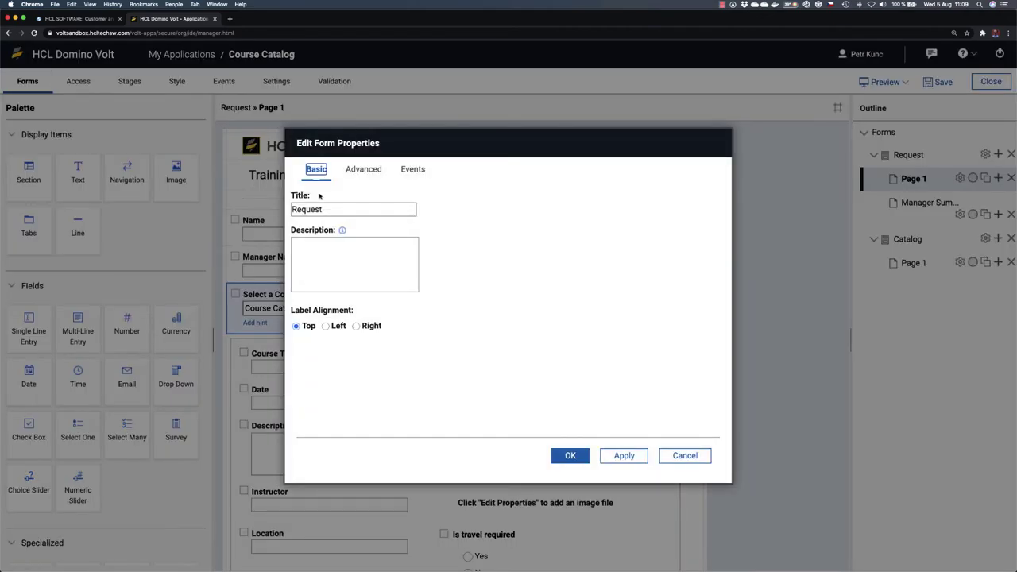
pyautogui.click(420, 172)
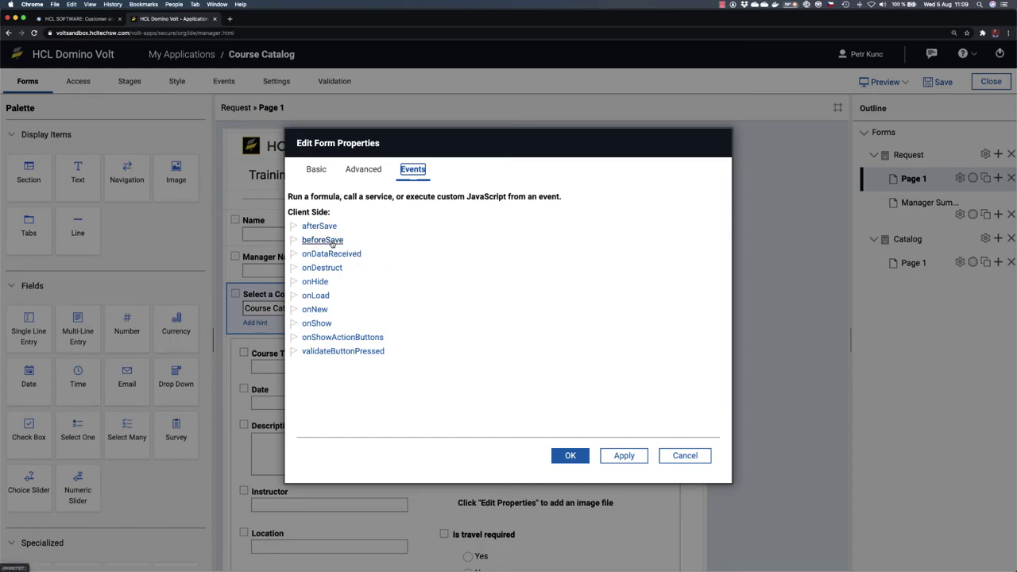
pyautogui.click(331, 242)
pyautogui.click(293, 210)
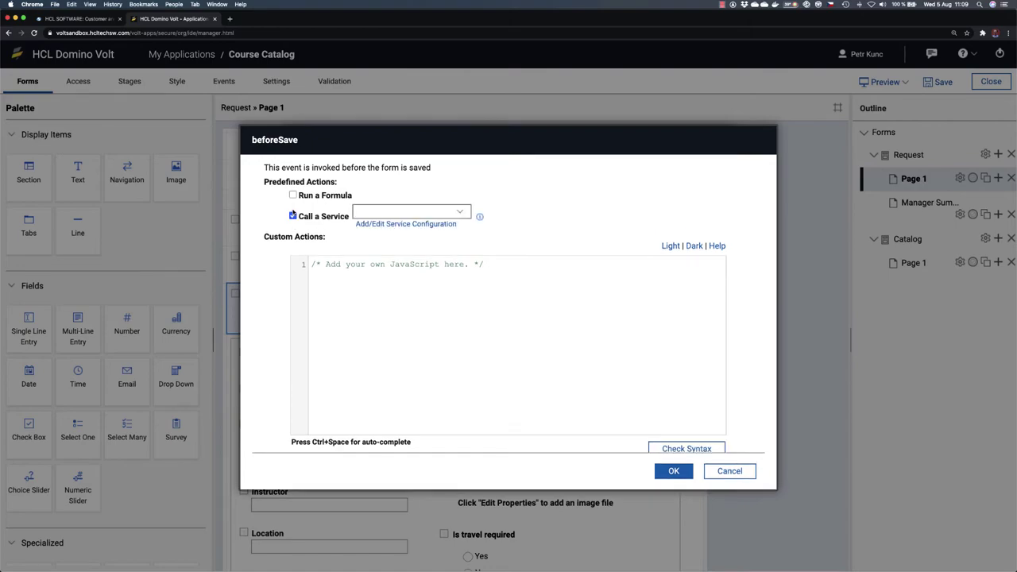
pyautogui.click(467, 213)
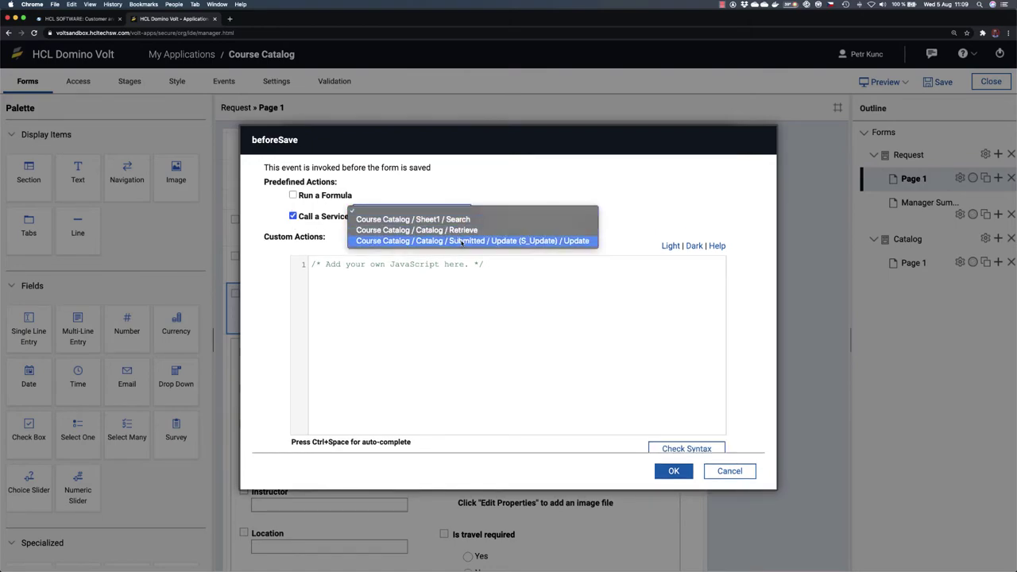
pyautogui.click(460, 241)
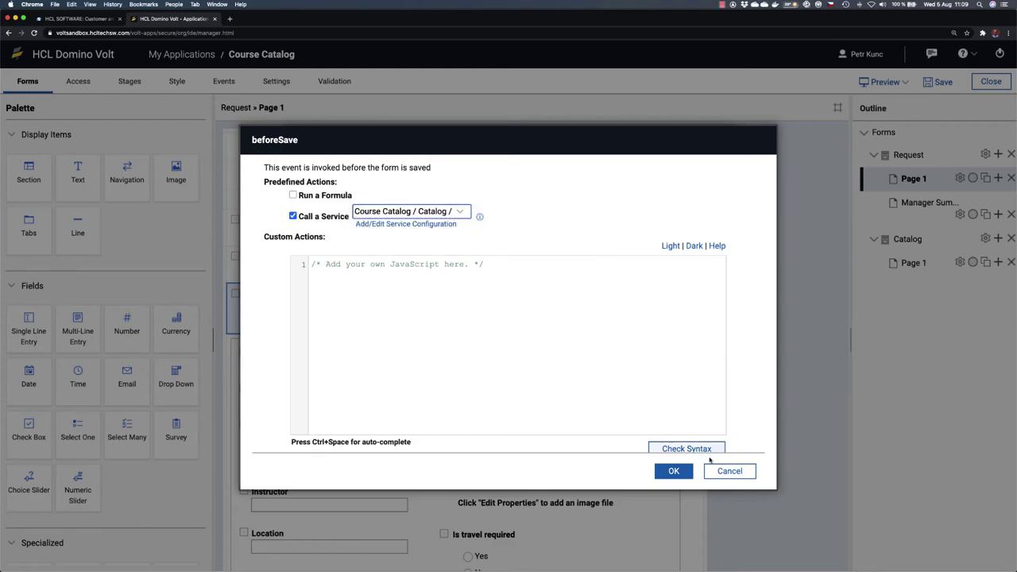
pyautogui.click(675, 471)
pyautogui.click(573, 459)
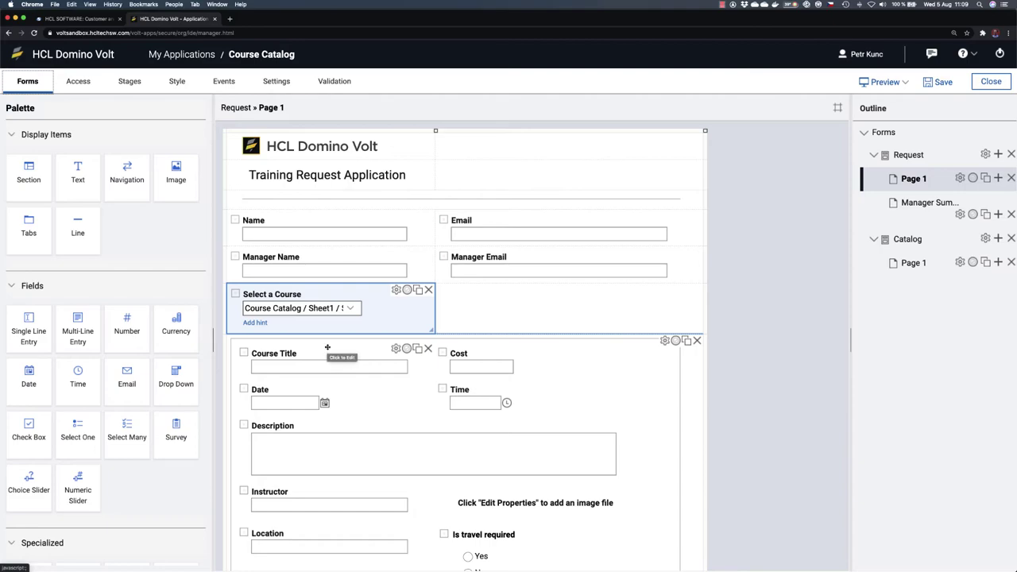
# Step: Add a text item reading 'Class is full' above Course Title
pyautogui.scroll(-5, 525, 410)
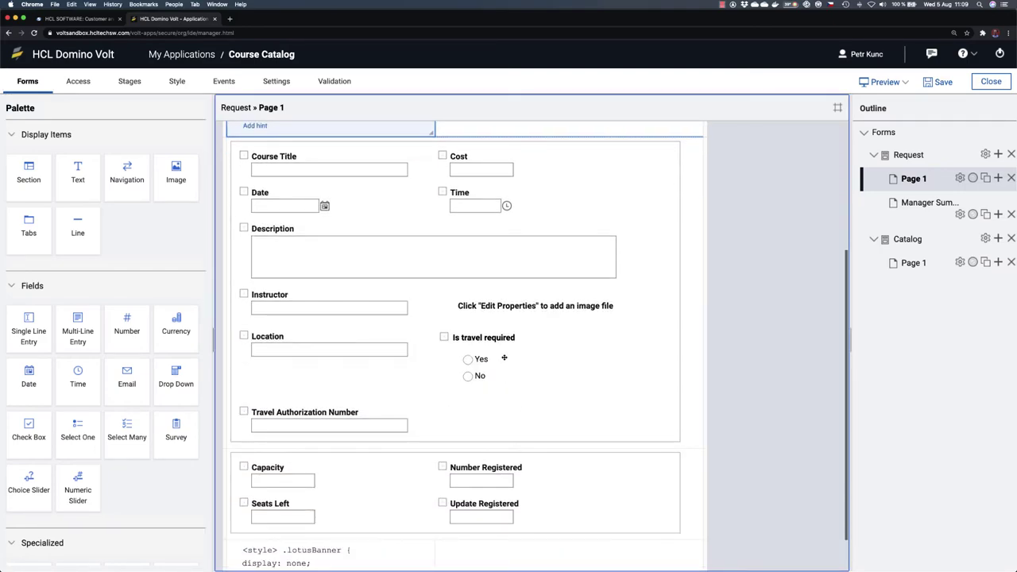
pyautogui.click(386, 405)
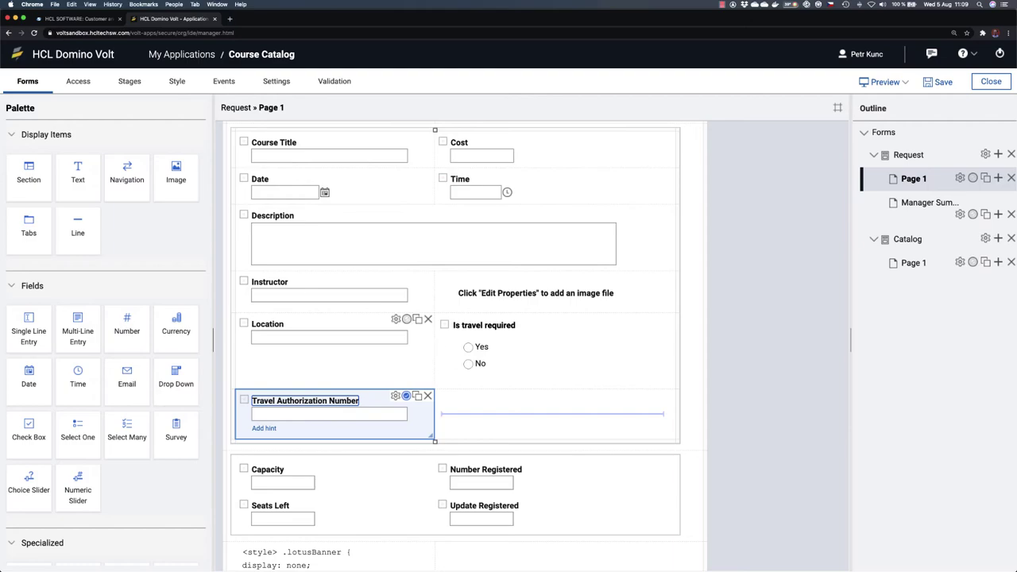
pyautogui.scroll(2, 494, 370)
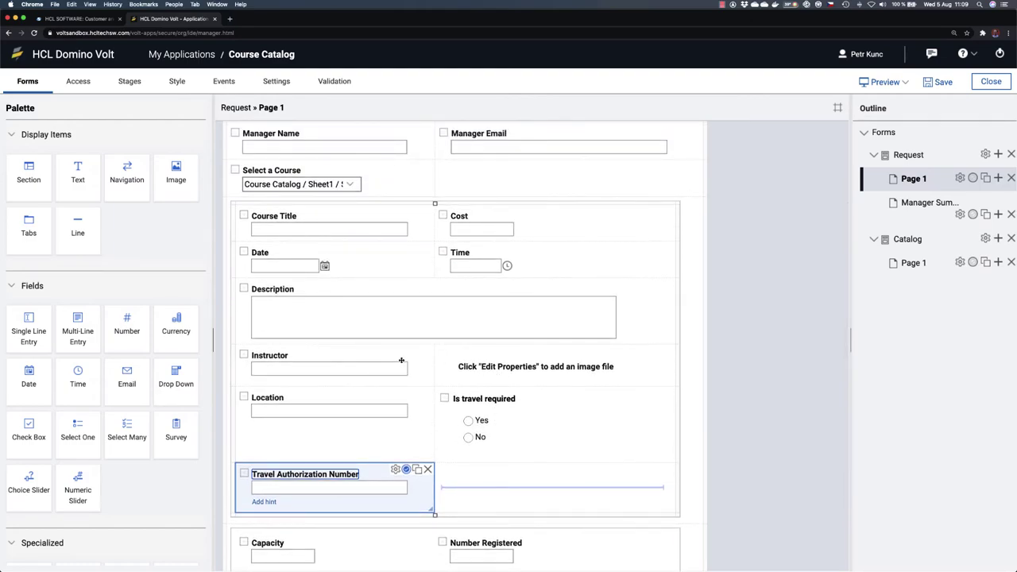
pyautogui.scroll(1, 401, 364)
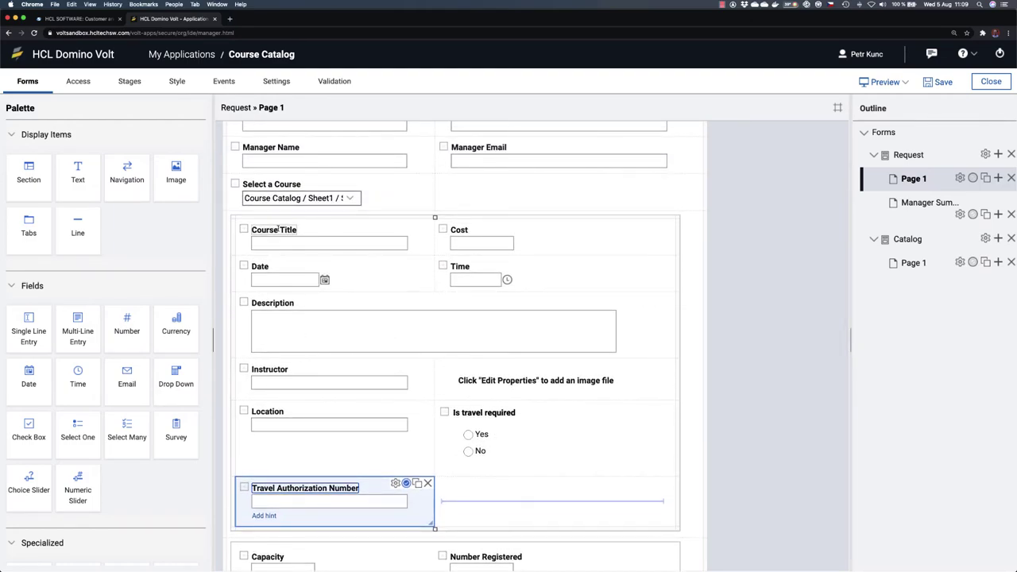
pyautogui.scroll(2, 287, 313)
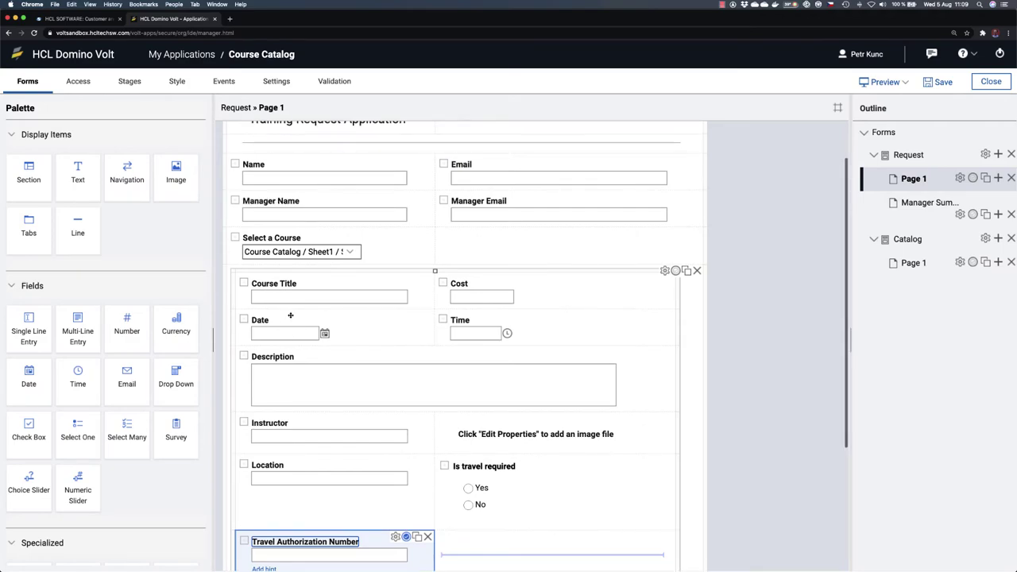
pyautogui.moveTo(78, 173); pyautogui.dragTo(266, 280)
pyautogui.click(323, 274)
pyautogui.write('Class is full')
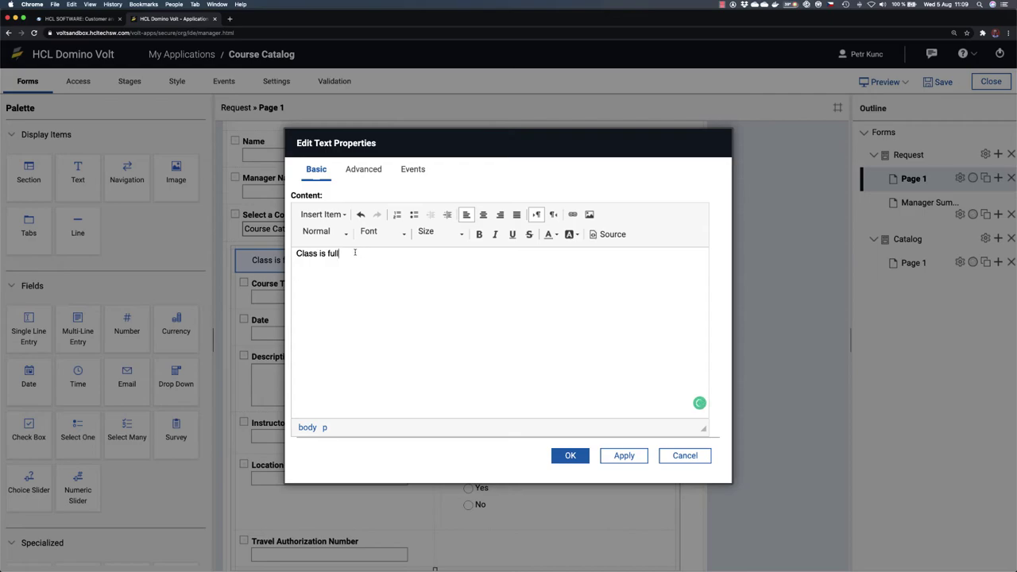
# Step: Format the 'Class is full' message bold and red, then confirm it
pyautogui.moveTo(361, 253); pyautogui.dragTo(273, 252)
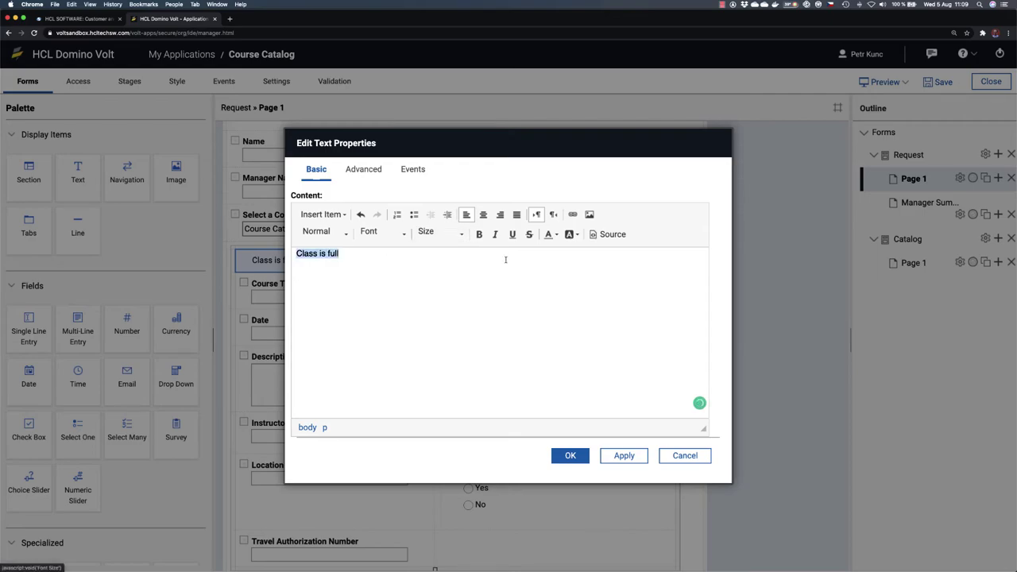
pyautogui.press('super+b')
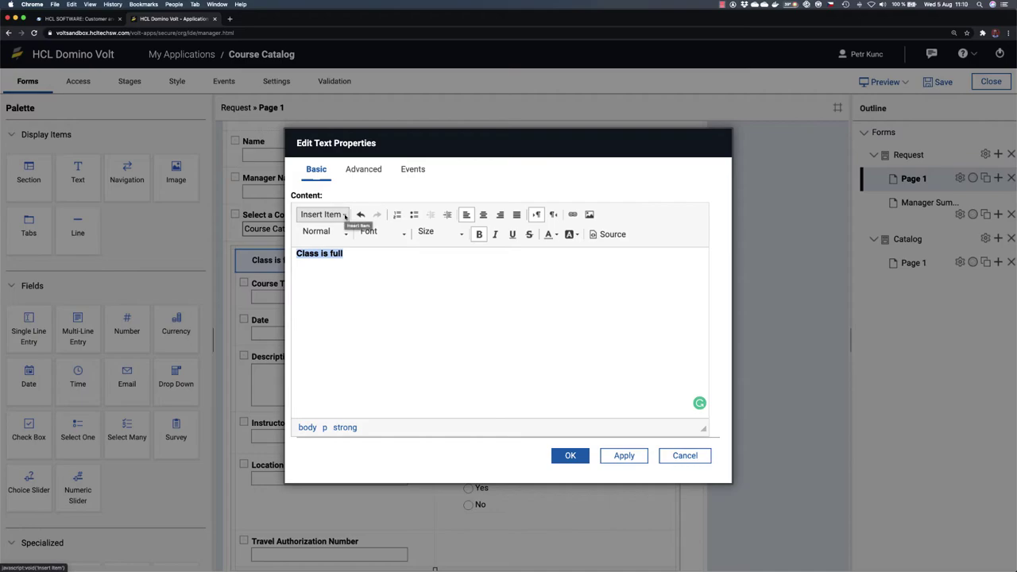
pyautogui.click(559, 235)
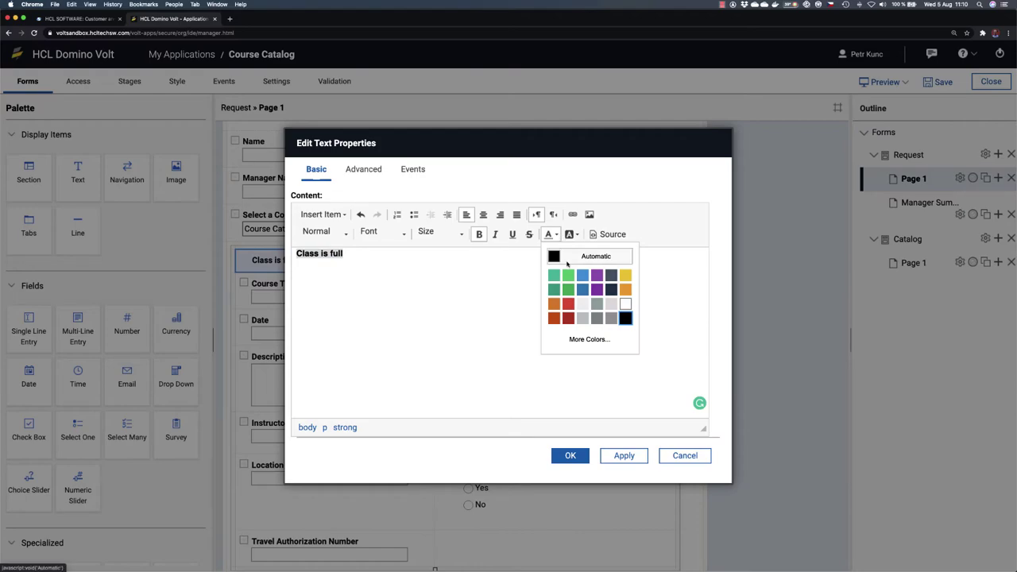
pyautogui.click(567, 304)
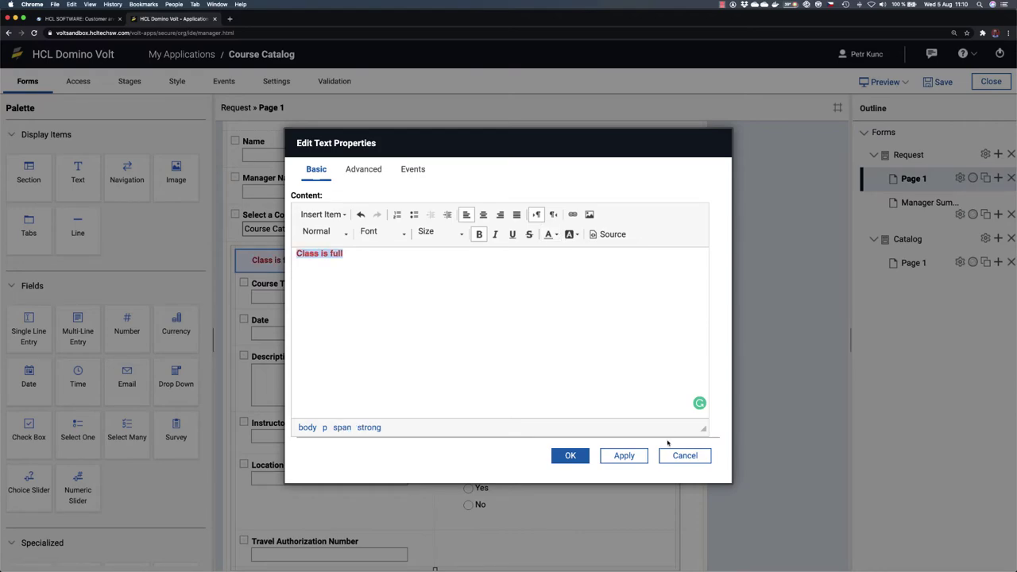
pyautogui.click(567, 455)
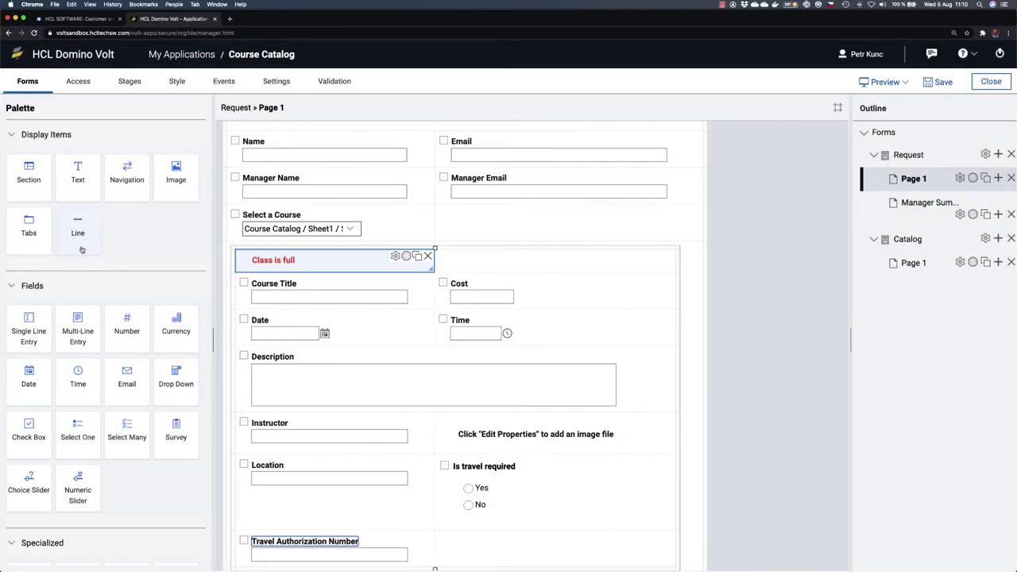
# Step: Add a text item above Course Title reading 'Seats left:' followed by the Seats Left field value
pyautogui.moveTo(78, 174); pyautogui.dragTo(268, 277)
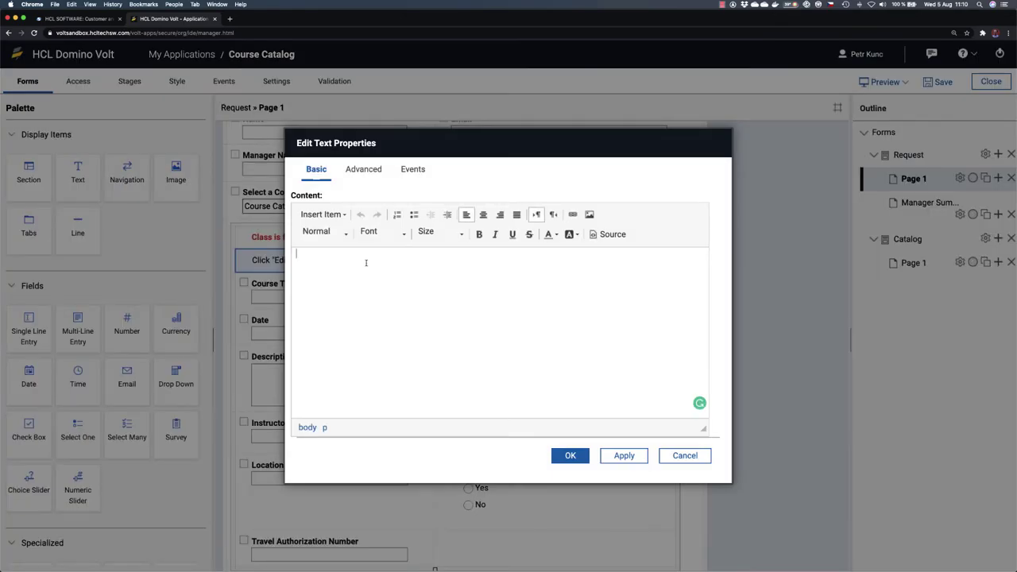
pyautogui.write('Seatls left')
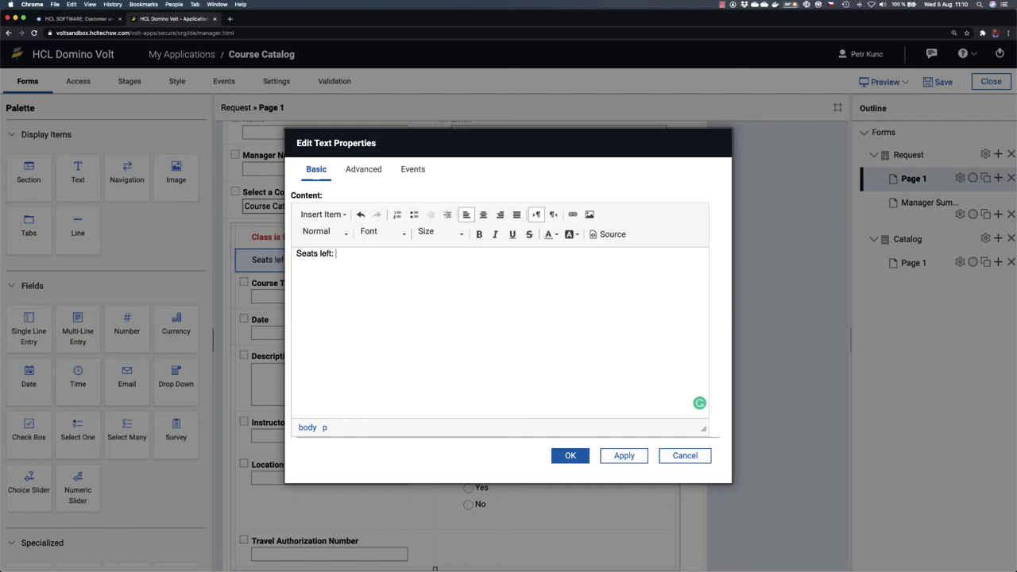
pyautogui.write(':')
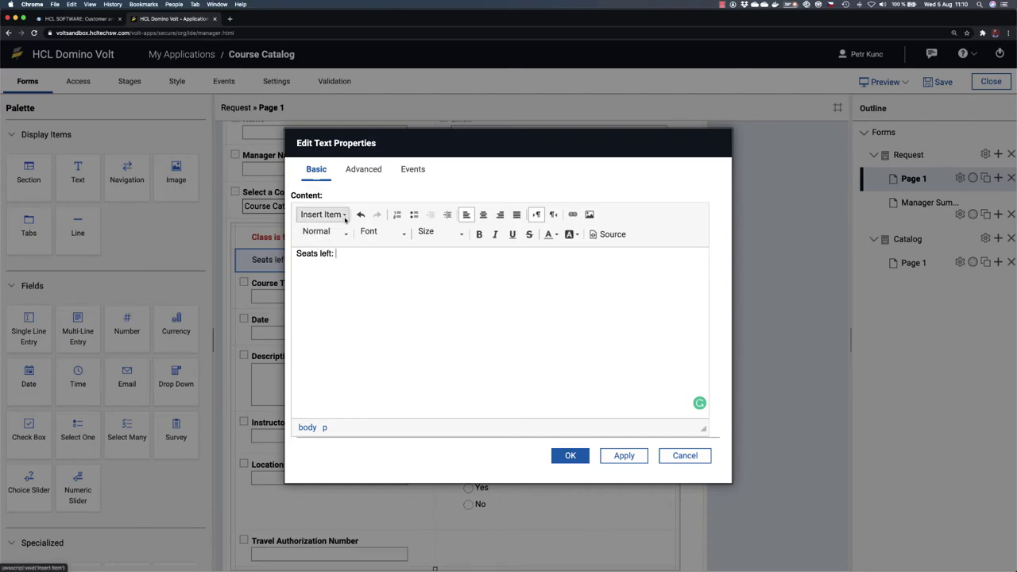
pyautogui.click(322, 214)
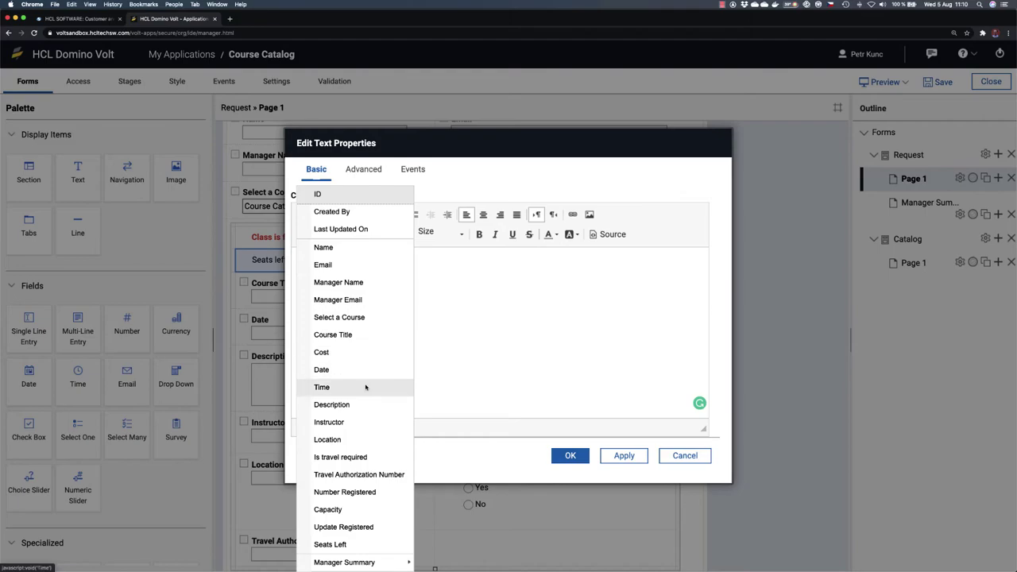
pyautogui.click(349, 545)
# Step: Colour the Seats left line green, then select the 'Class is full' message
pyautogui.moveTo(390, 259); pyautogui.dragTo(282, 252)
pyautogui.click(556, 236)
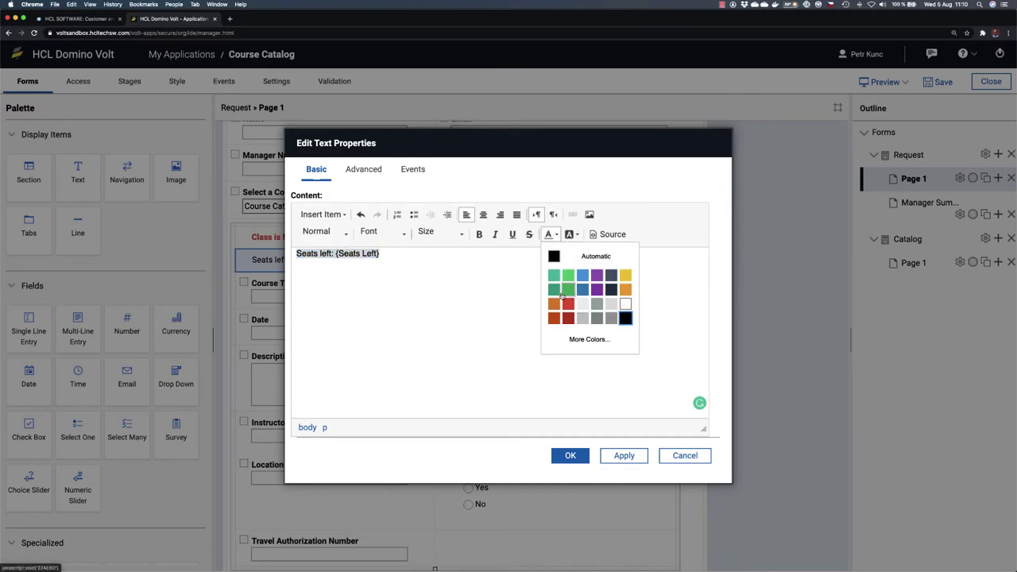
pyautogui.click(554, 275)
pyautogui.click(570, 455)
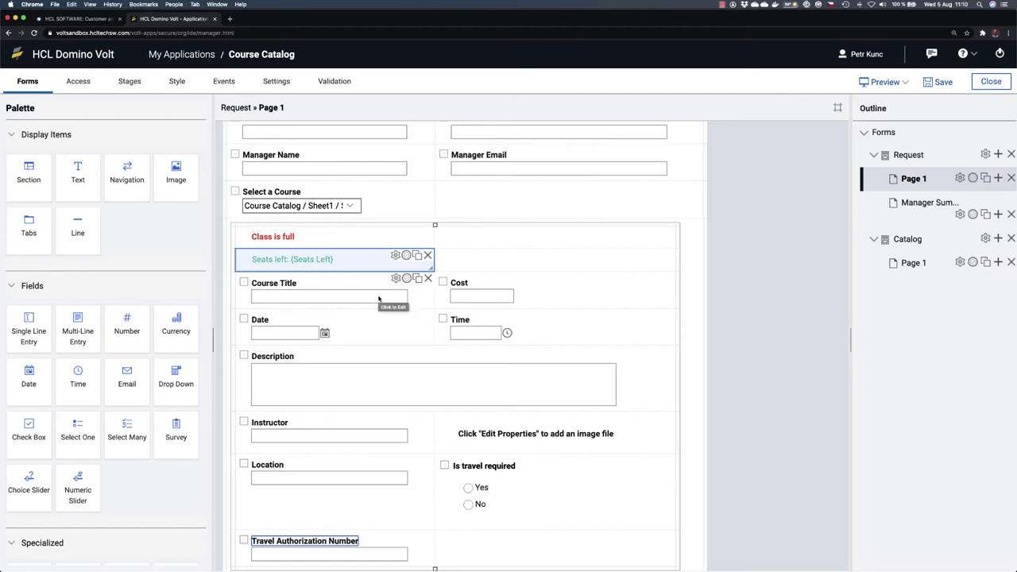
pyautogui.click(377, 236)
# Step: Add a rule that shows 'Class is full' when Seats Left equals 0
pyautogui.click(396, 234)
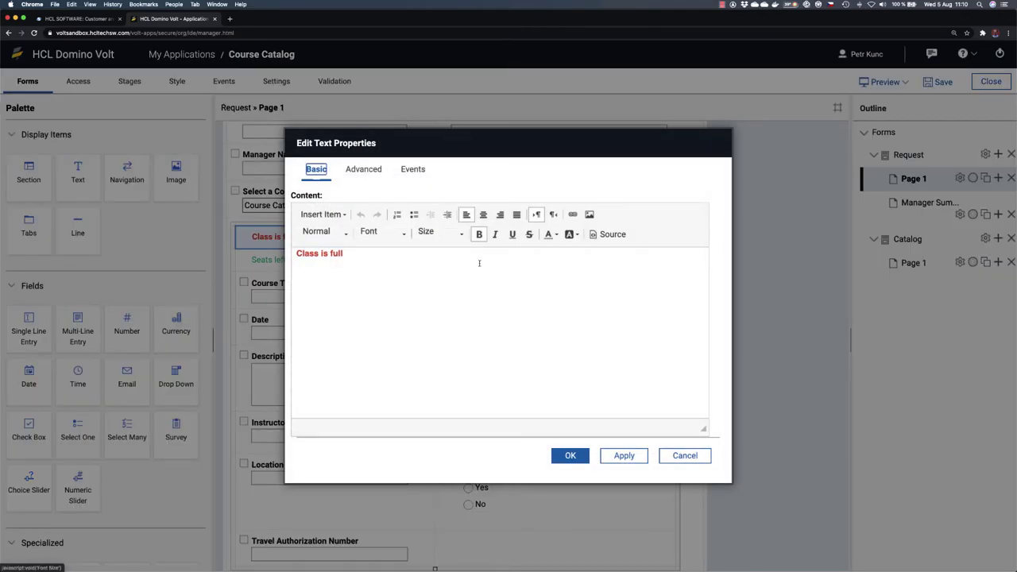
pyautogui.click(688, 455)
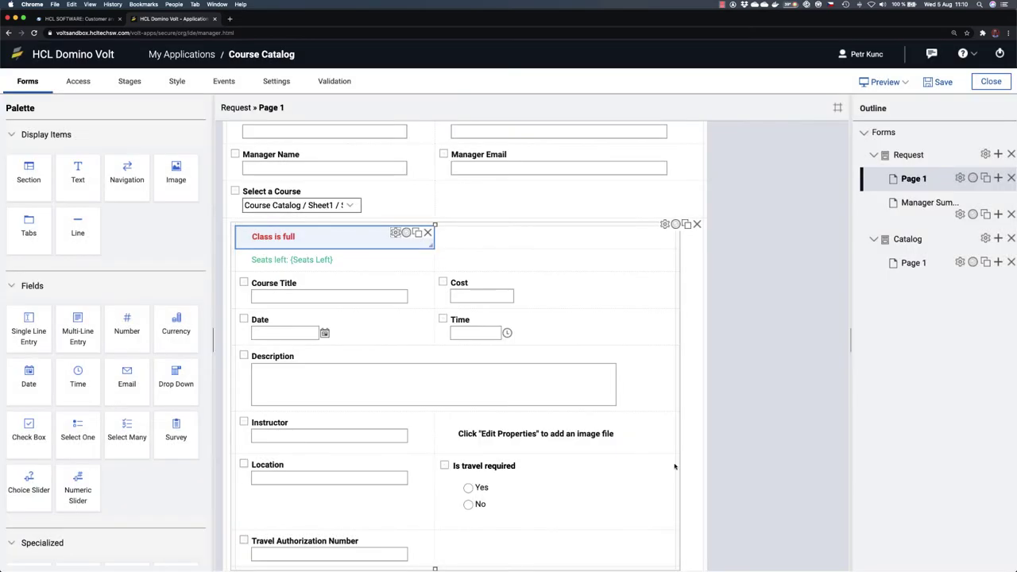
pyautogui.click(406, 234)
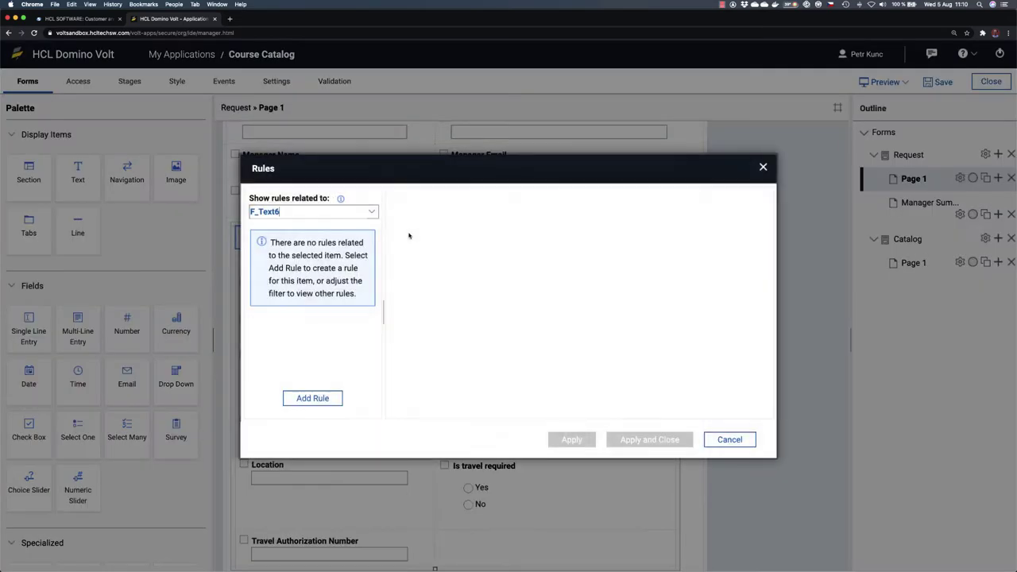
pyautogui.click(301, 398)
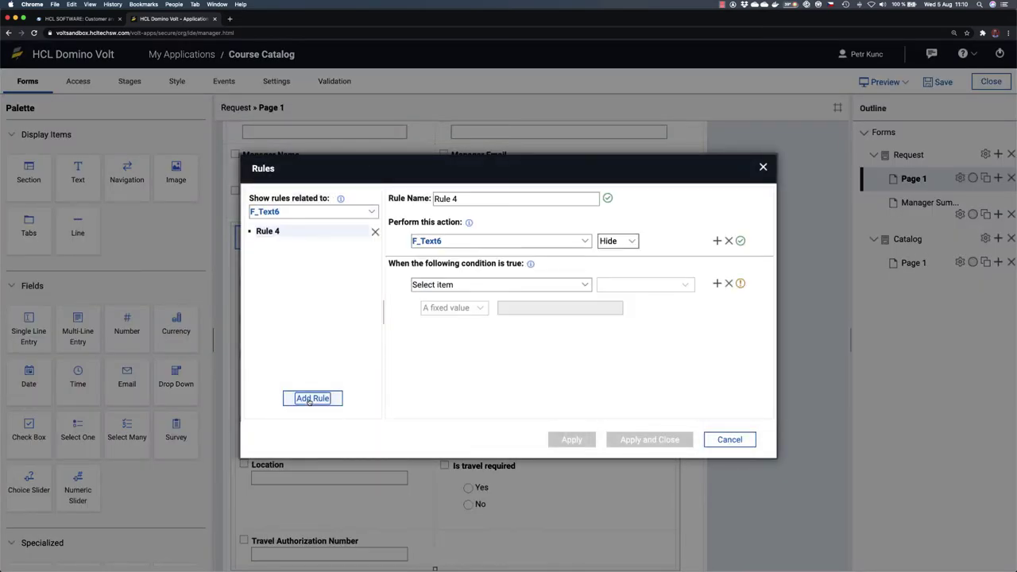
pyautogui.click(610, 241)
pyautogui.click(617, 229)
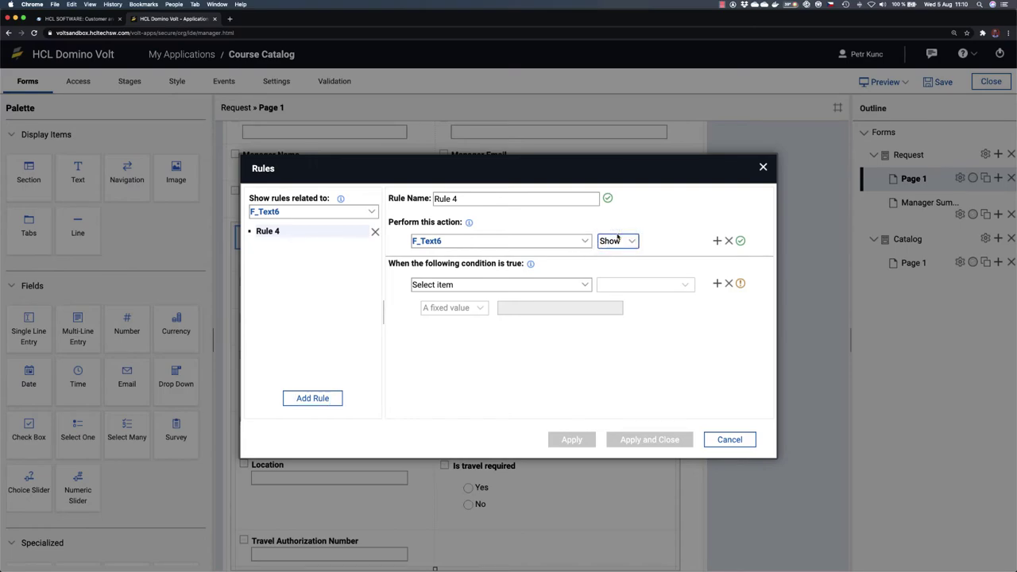
pyautogui.click(584, 286)
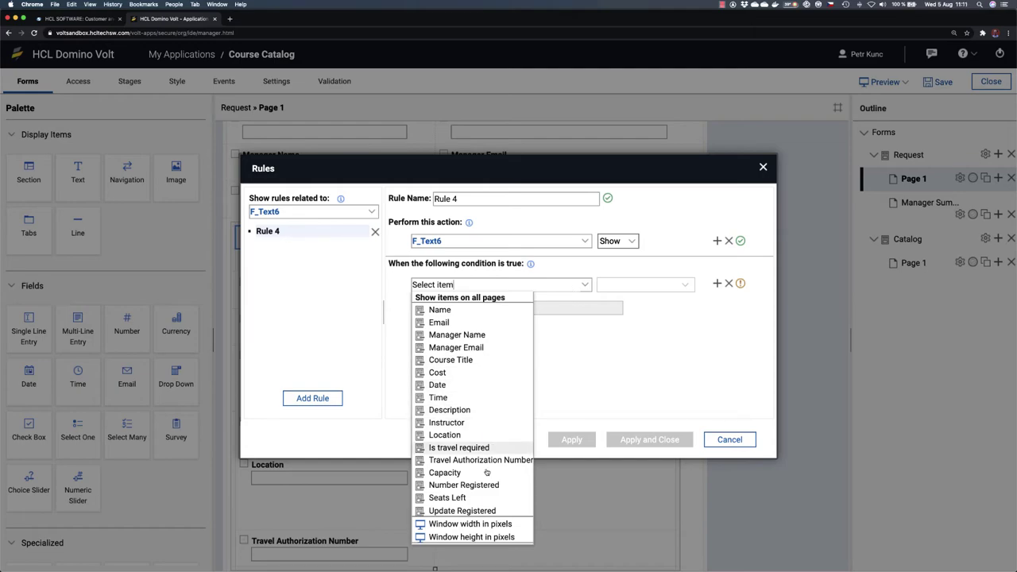
pyautogui.click(479, 499)
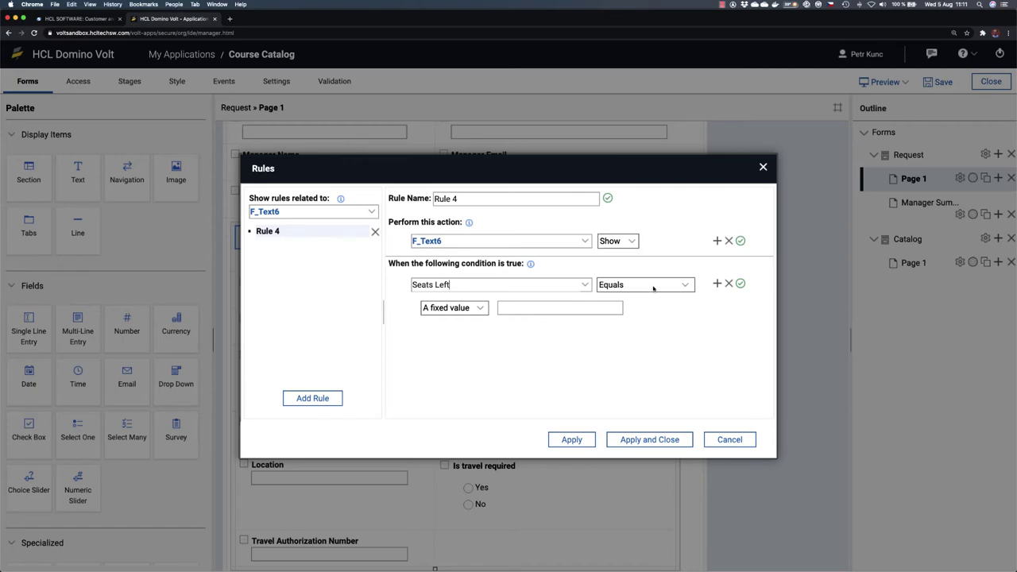
pyautogui.click(578, 310)
pyautogui.write('0')
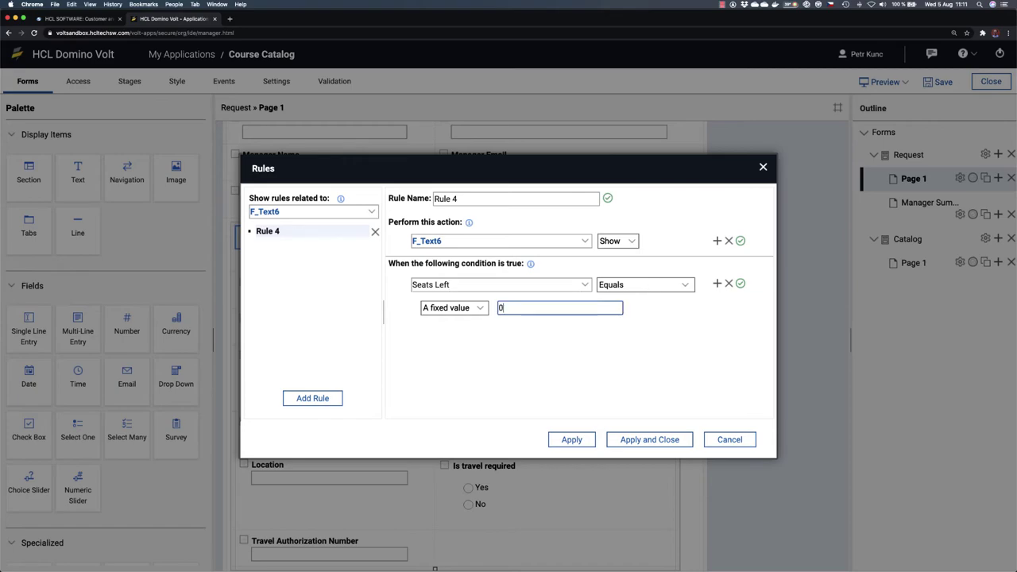
pyautogui.click(568, 353)
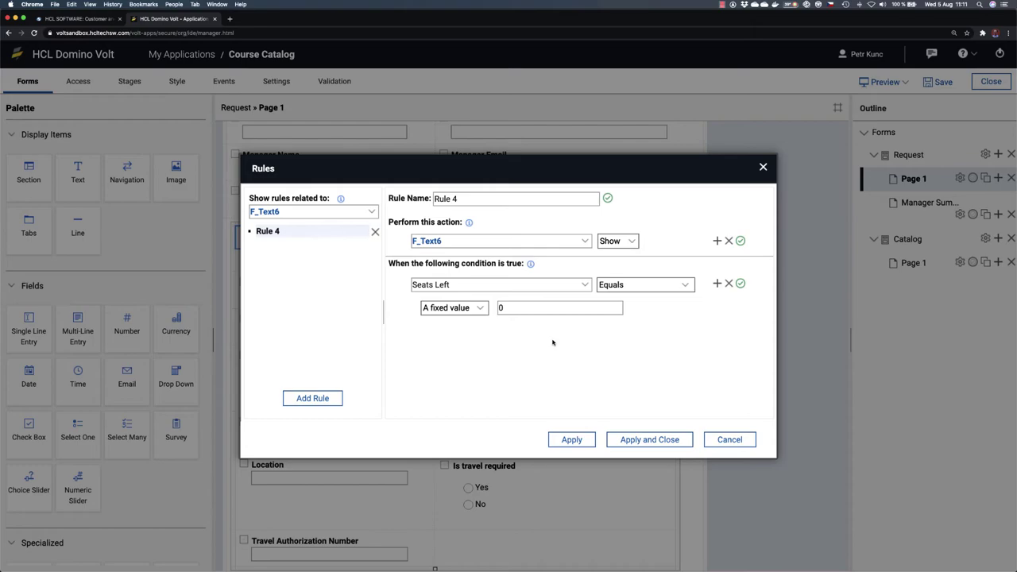
# Step: Add an AND condition requiring Course Title to have a value, and apply the rule
pyautogui.click(717, 284)
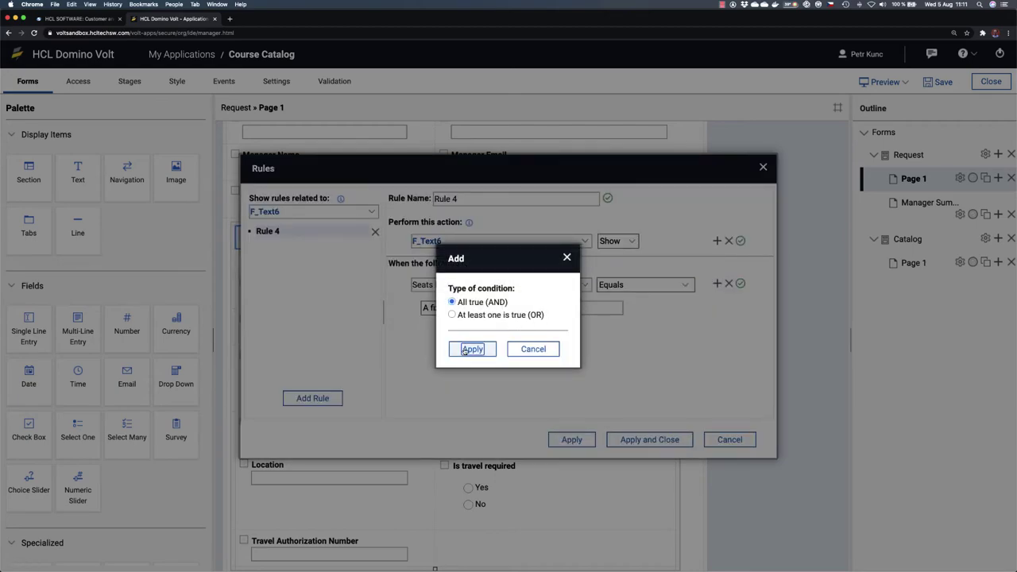
pyautogui.click(471, 349)
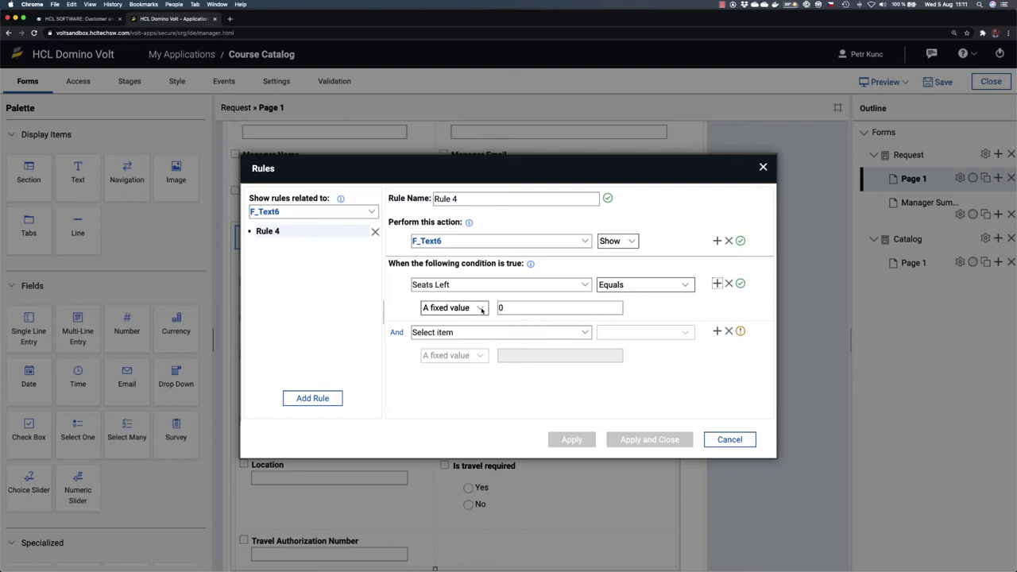
pyautogui.click(586, 333)
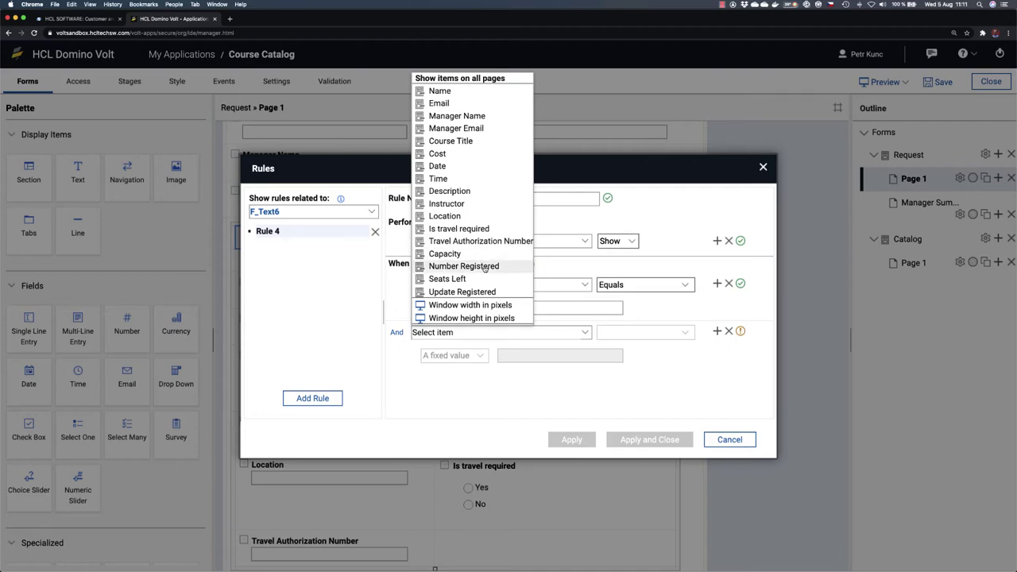
pyautogui.click(476, 142)
pyautogui.click(658, 333)
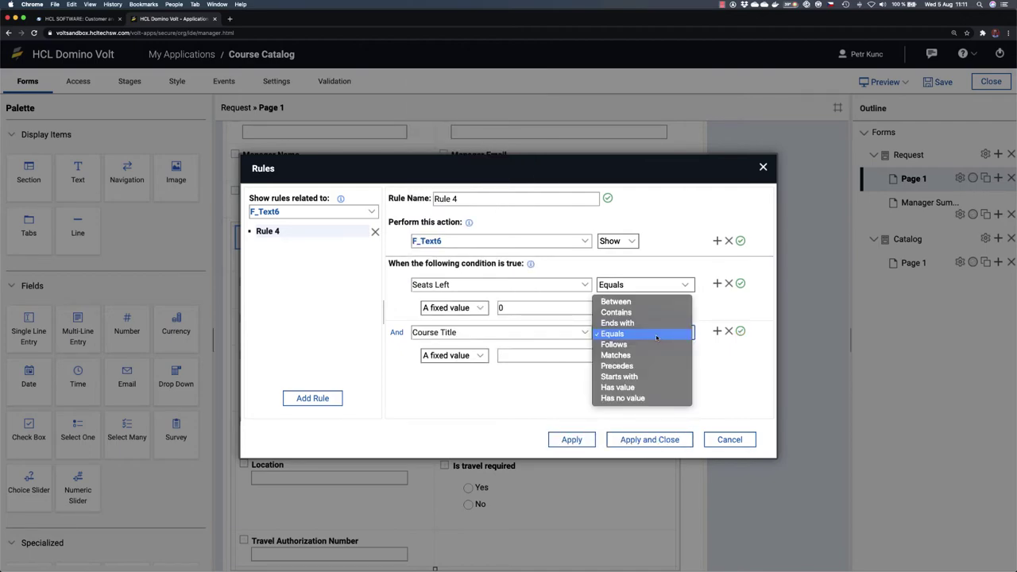
pyautogui.click(635, 388)
pyautogui.click(650, 439)
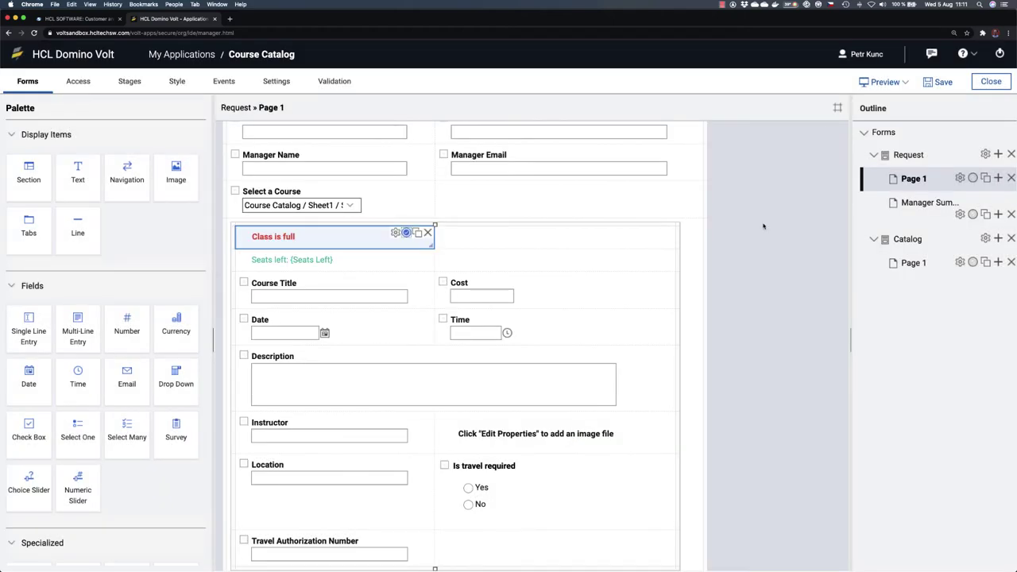
# Step: Save the app and preview it; Leadership and New Hire Orientation each show 'Seats left: 25'
pyautogui.click(932, 83)
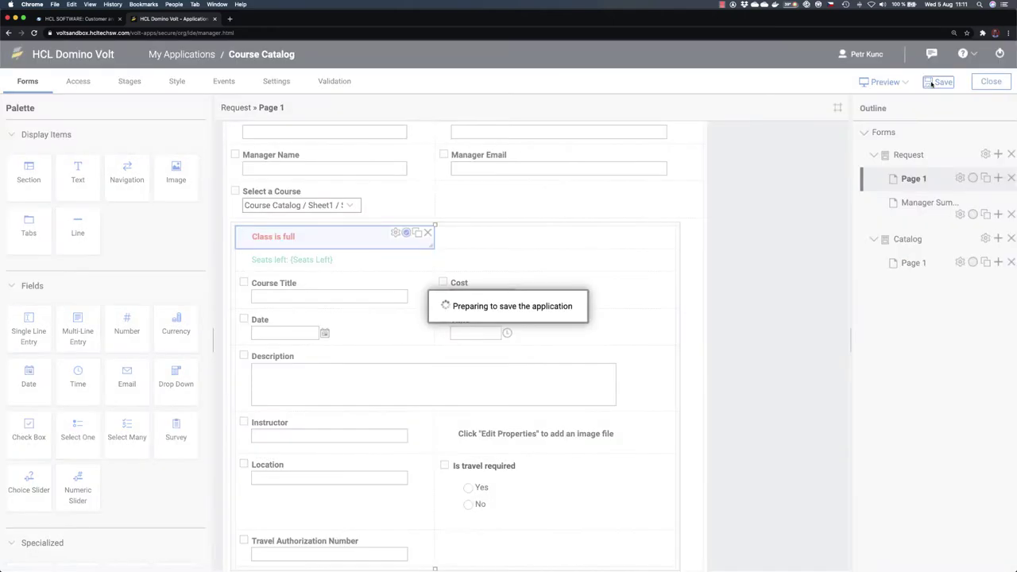
pyautogui.click(881, 83)
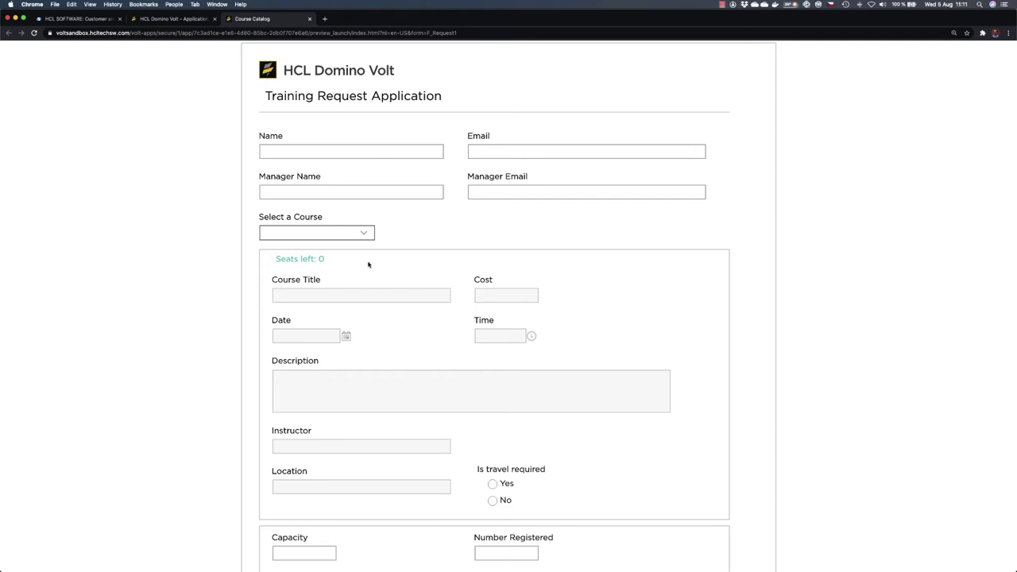
pyautogui.click(349, 232)
pyautogui.click(342, 254)
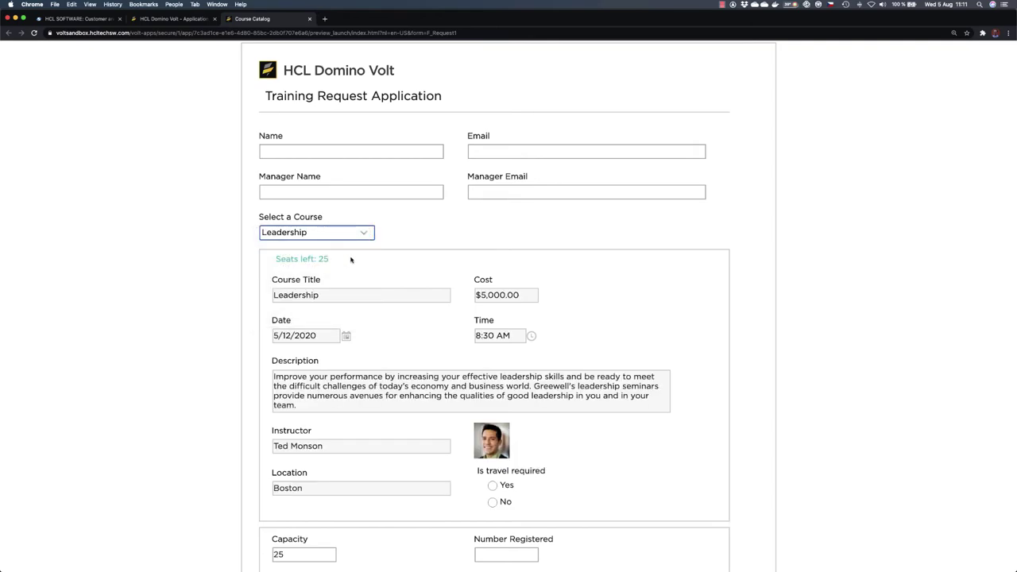
pyautogui.click(350, 231)
pyautogui.click(318, 217)
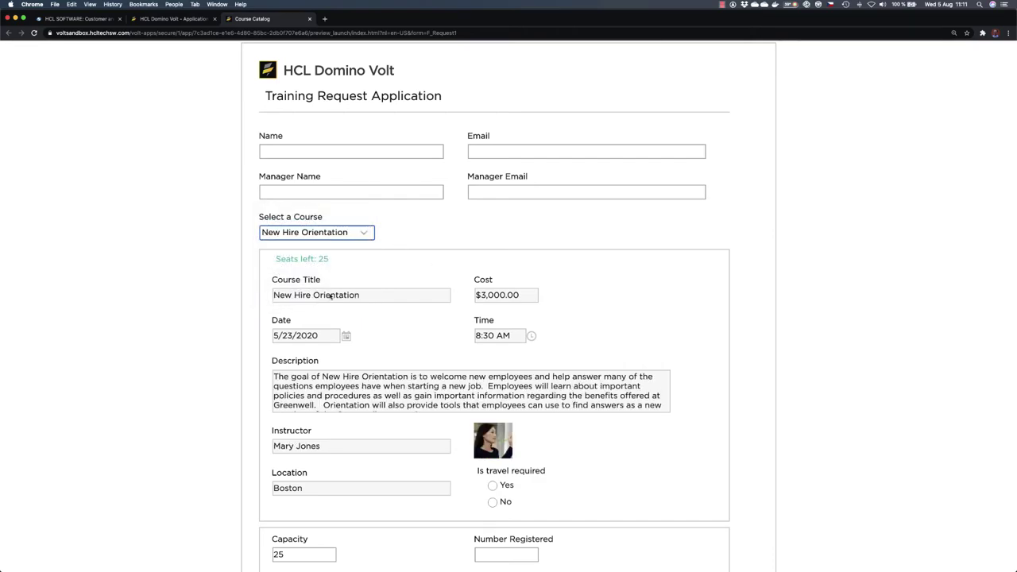
pyautogui.click(309, 18)
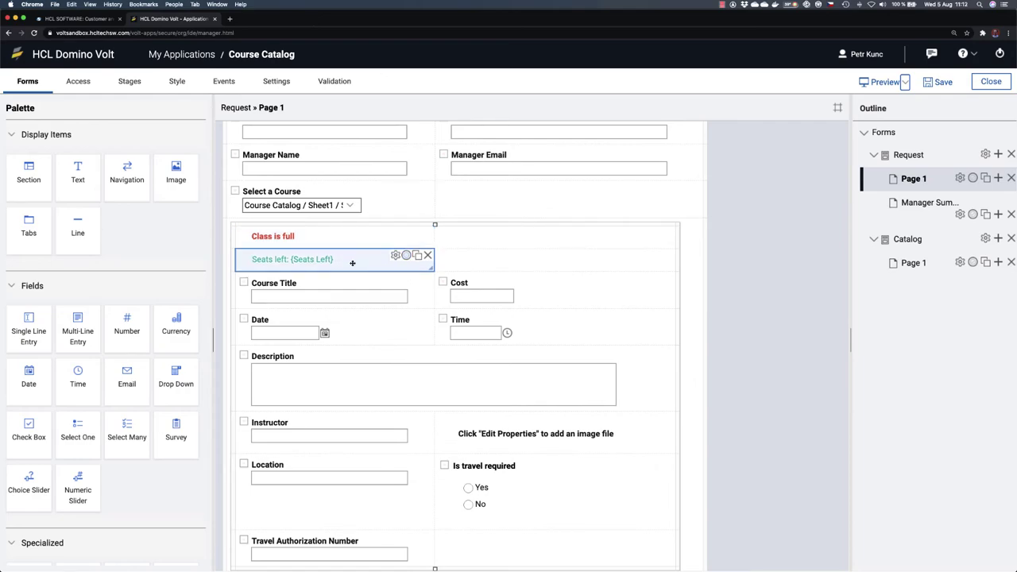
# Step: Add a rule showing the Seats left line only when Seats Left is greater than 0, then preview
pyautogui.click(406, 255)
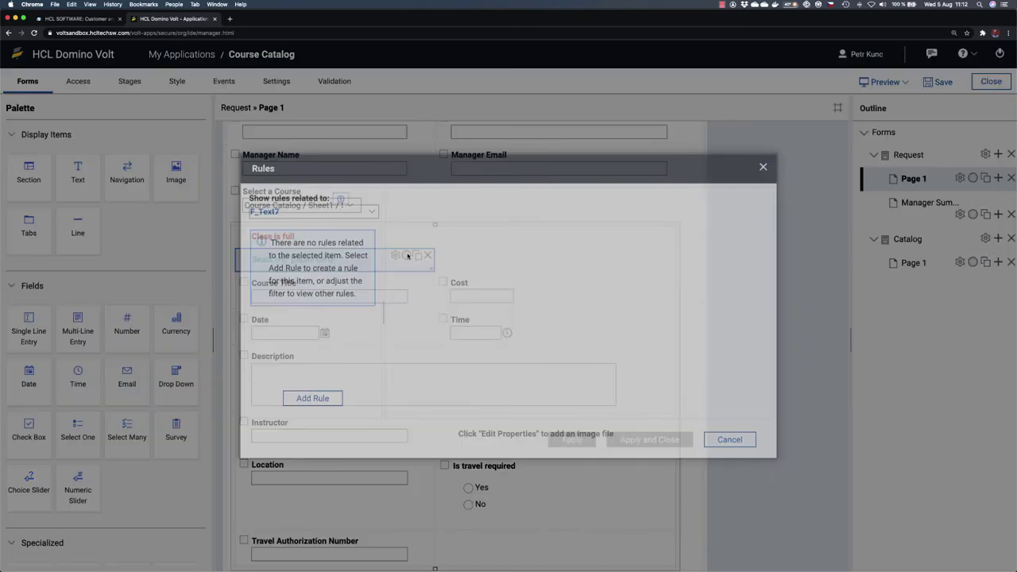
pyautogui.click(312, 398)
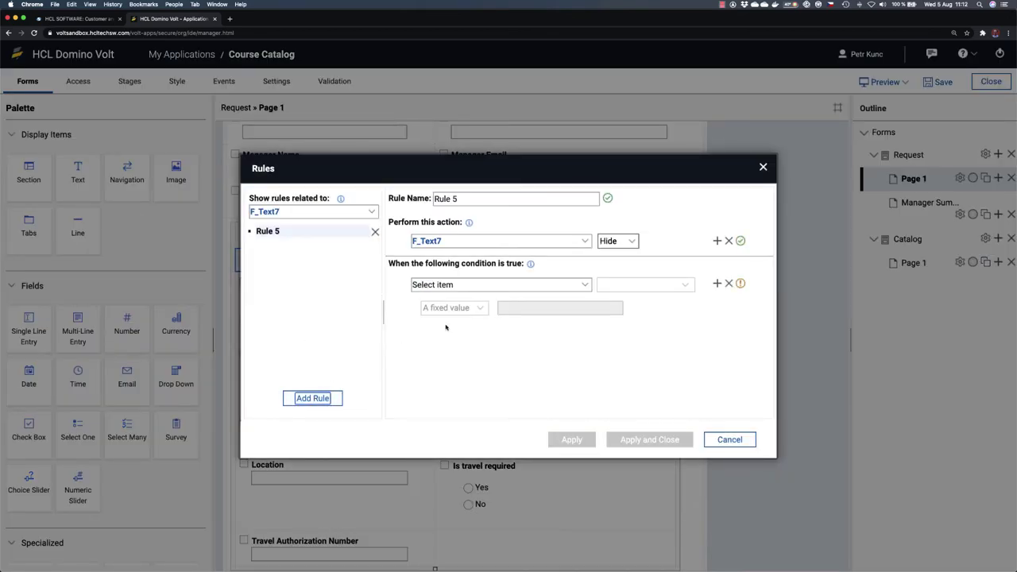
pyautogui.click(618, 244)
pyautogui.click(612, 231)
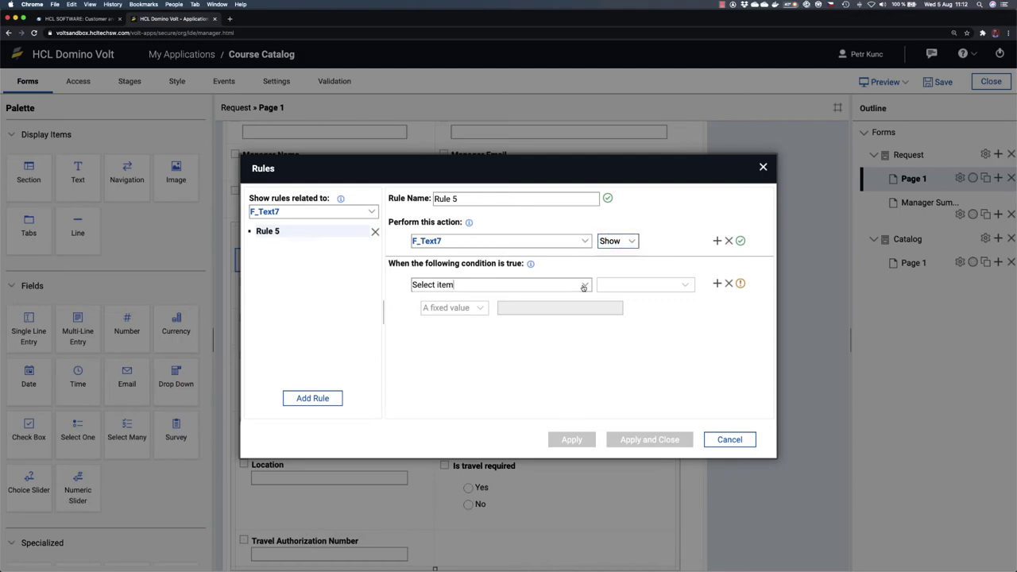
pyautogui.click(583, 286)
pyautogui.click(443, 497)
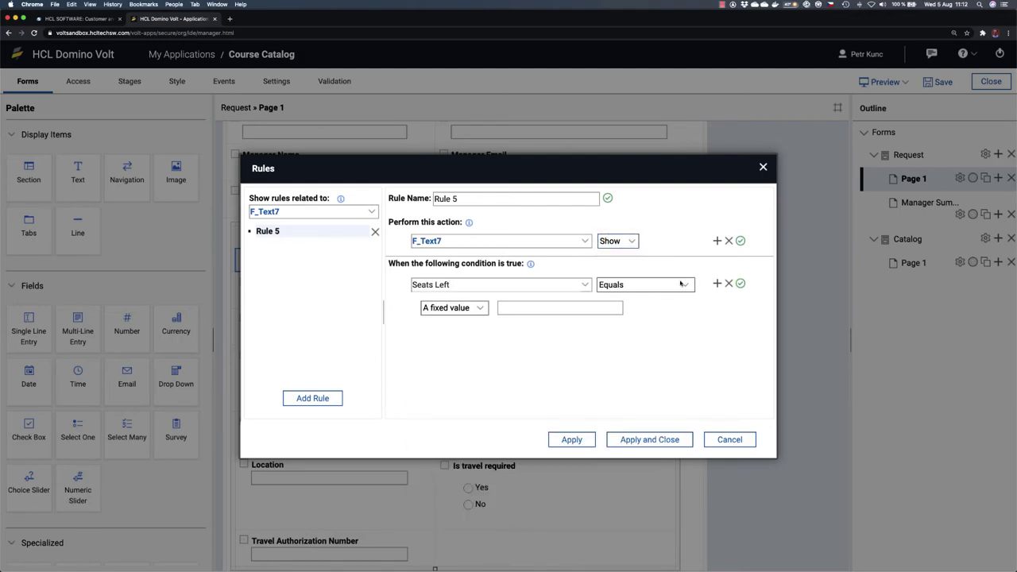
pyautogui.click(683, 287)
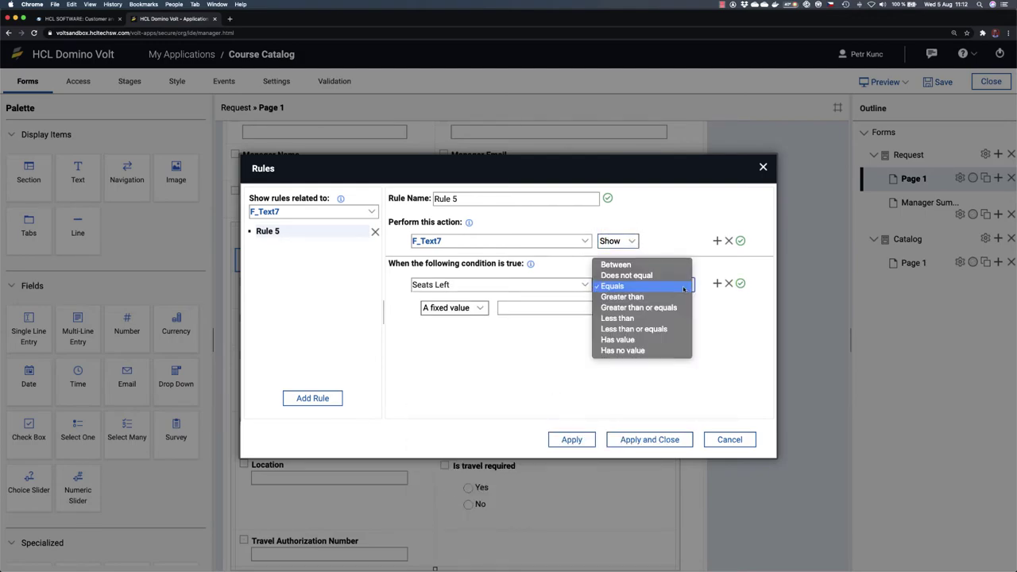
pyautogui.click(682, 296)
pyautogui.click(561, 311)
pyautogui.write('0')
pyautogui.click(649, 446)
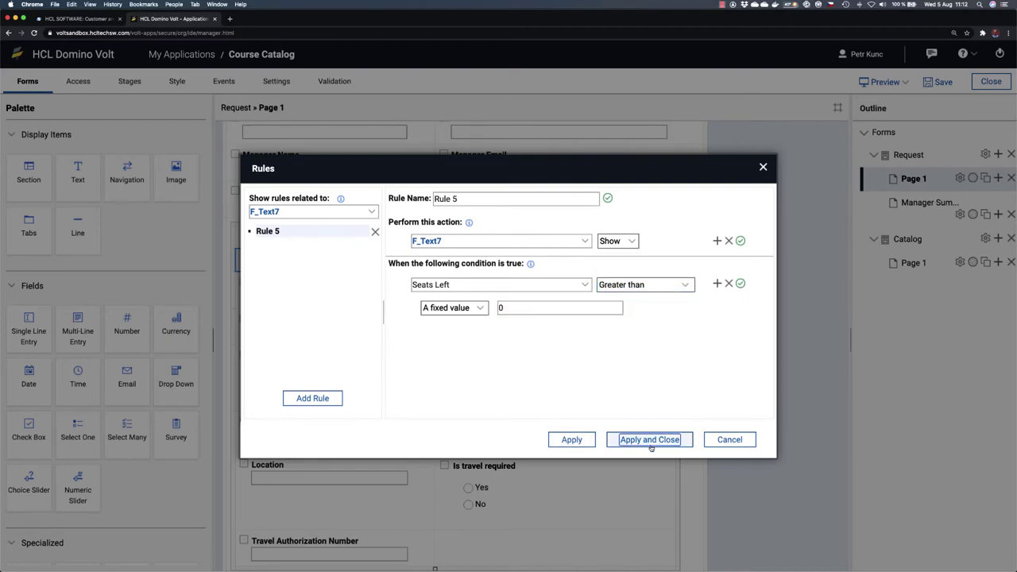
pyautogui.click(885, 83)
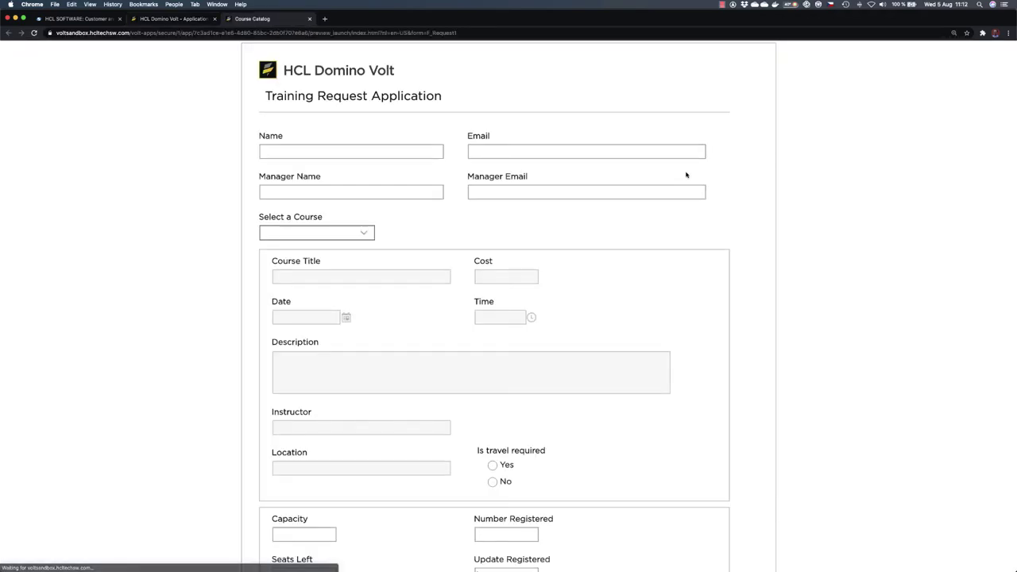
# Step: Test the Advanced Domino Volt course in the preview, then close it and save the app
pyautogui.click(370, 235)
pyautogui.click(345, 268)
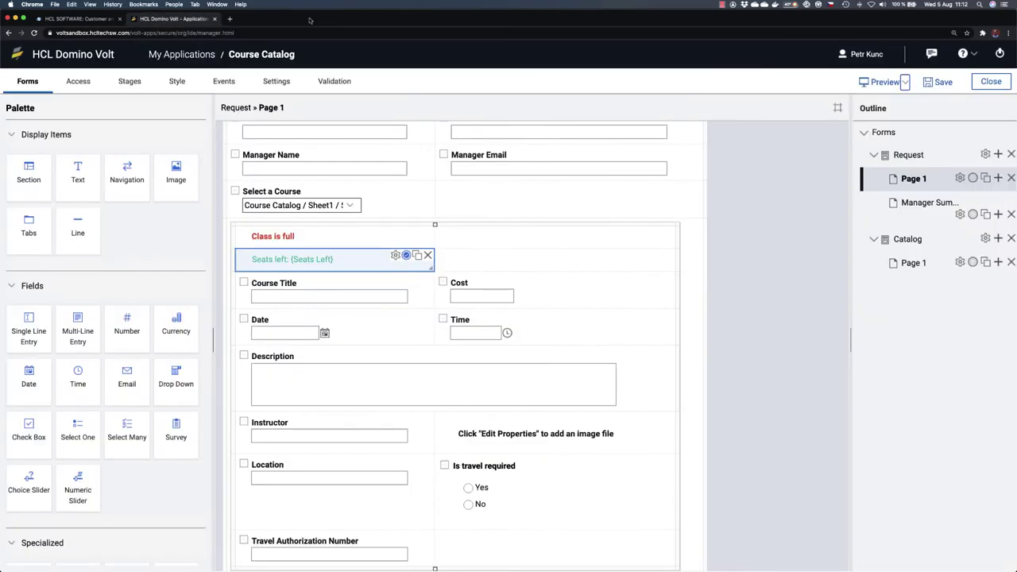
pyautogui.click(309, 18)
pyautogui.click(939, 82)
pyautogui.scroll(-5, 486, 389)
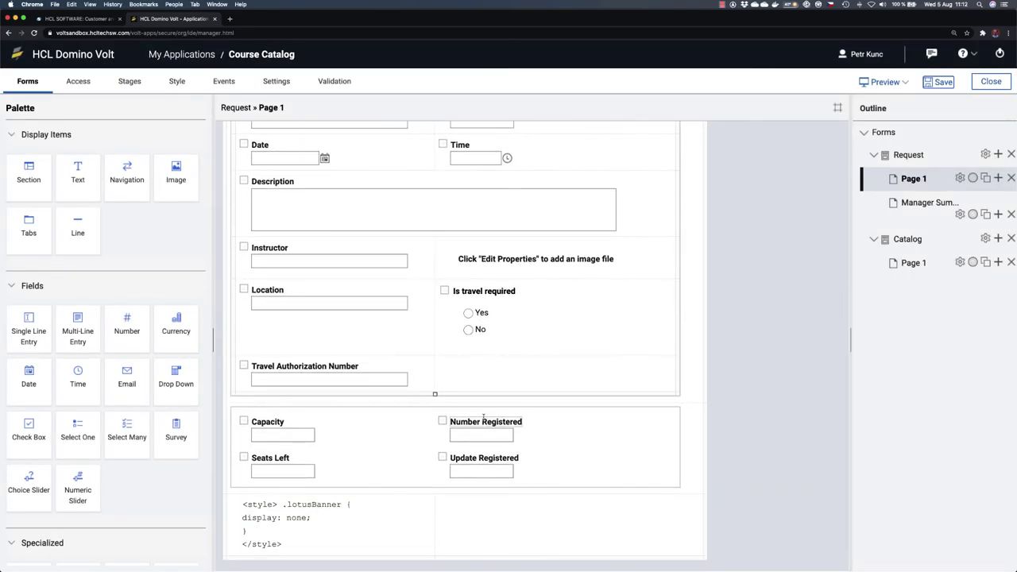
pyautogui.moveTo(342, 450)
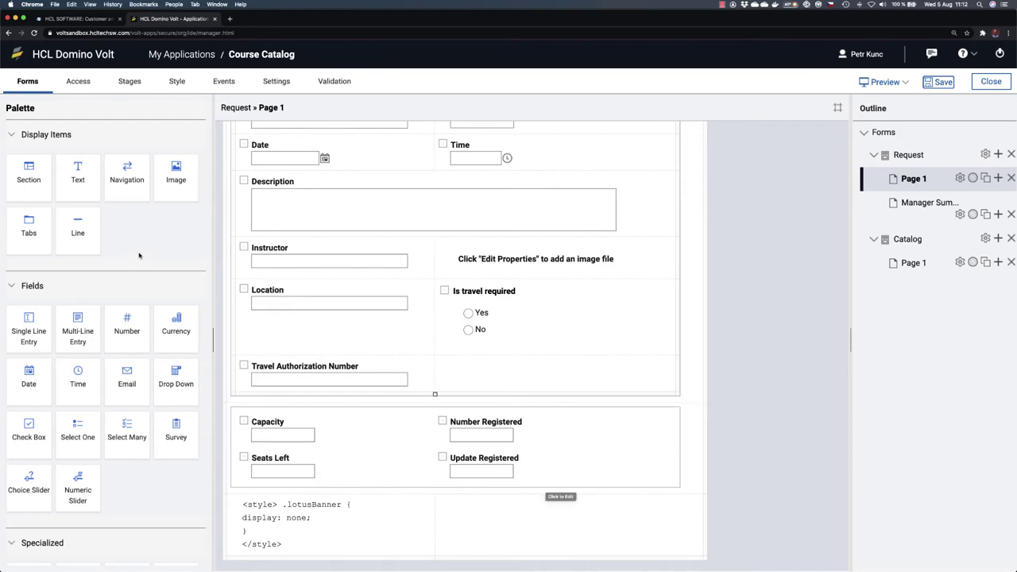
# Step: Hide the Capacity and Seats Left section in the Start stage
pyautogui.click(130, 82)
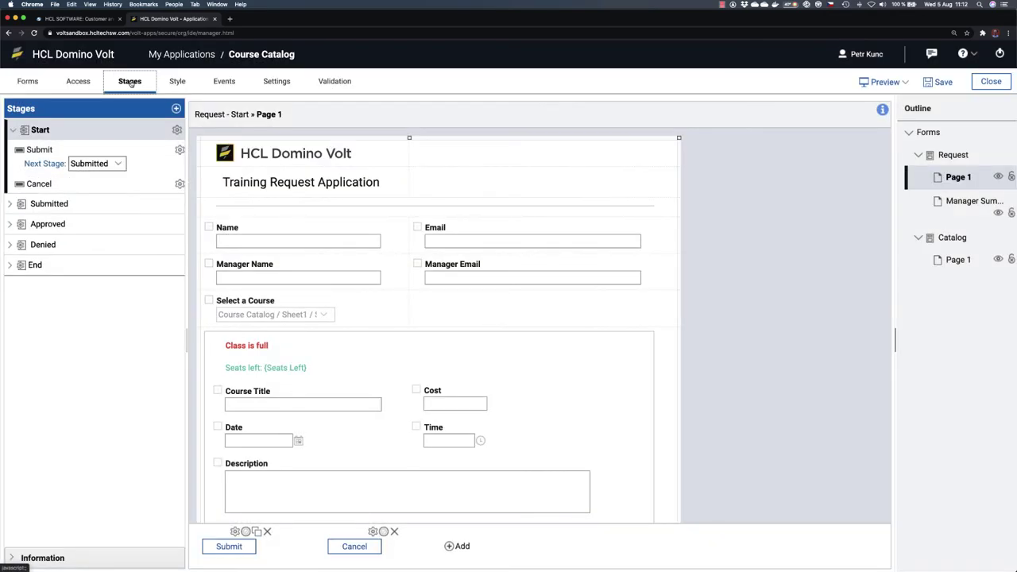
pyautogui.scroll(-2, 540, 373)
pyautogui.scroll(-2, 540, 372)
pyautogui.scroll(2, 540, 370)
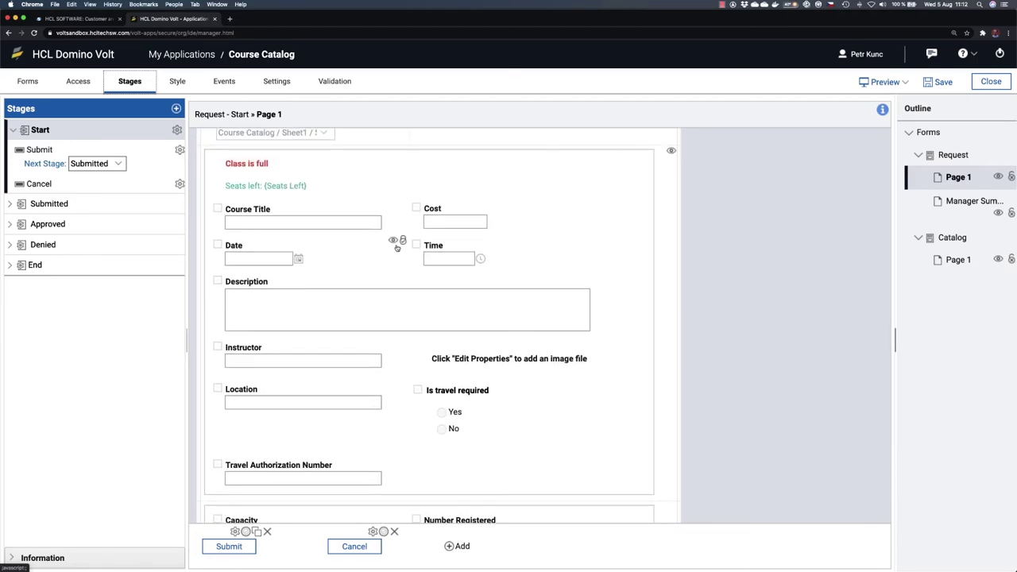
pyautogui.scroll(-2, 588, 463)
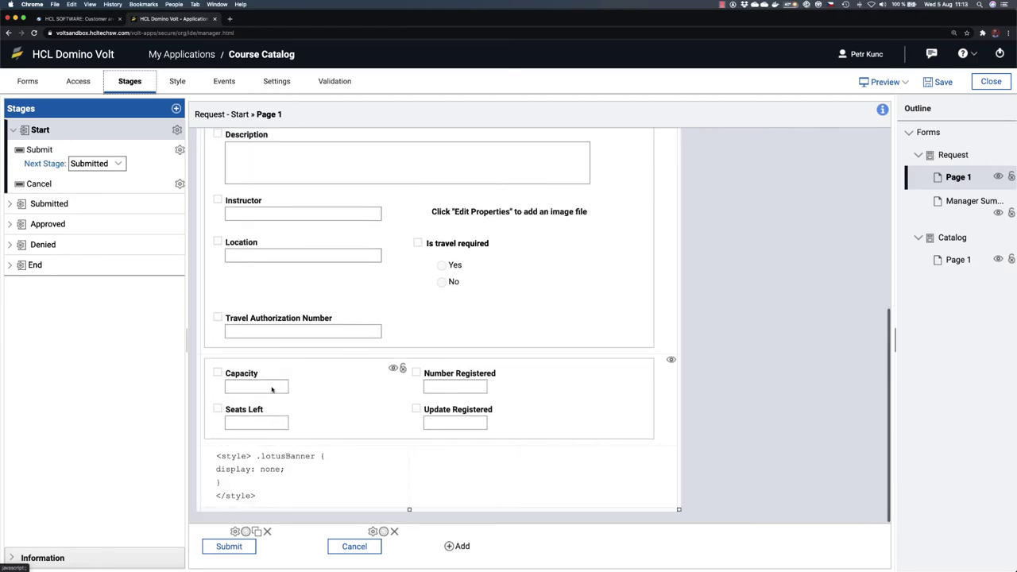
pyautogui.click(671, 362)
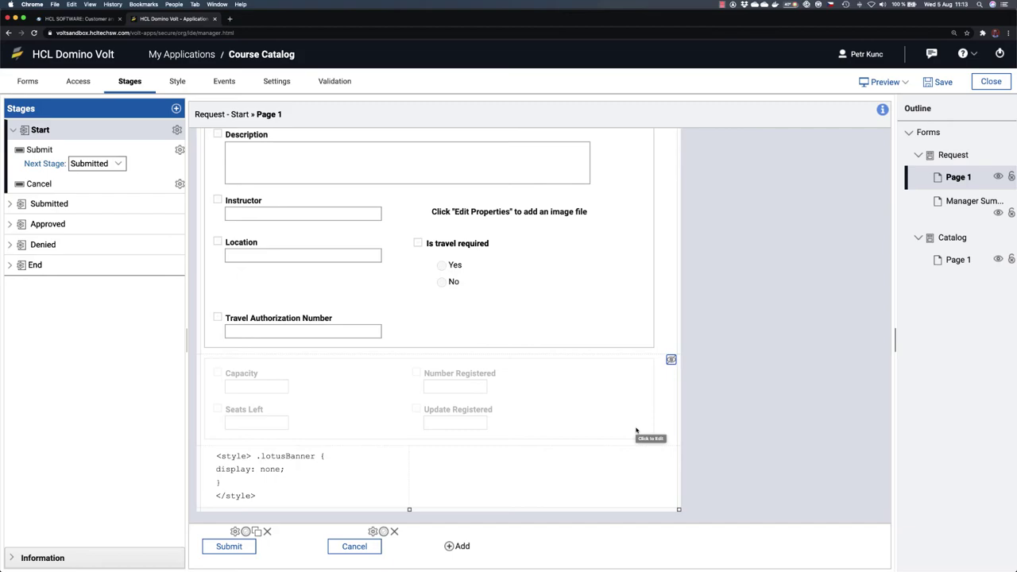
# Step: Preview the form with New Hire Orientation to confirm only 'Seats left: 25' appears
pyautogui.click(27, 81)
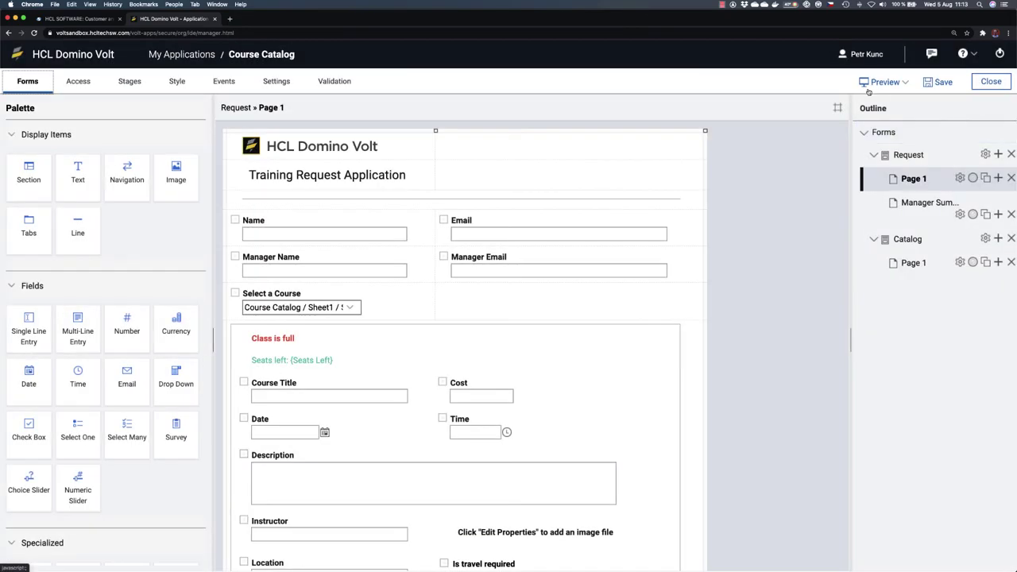
pyautogui.click(881, 82)
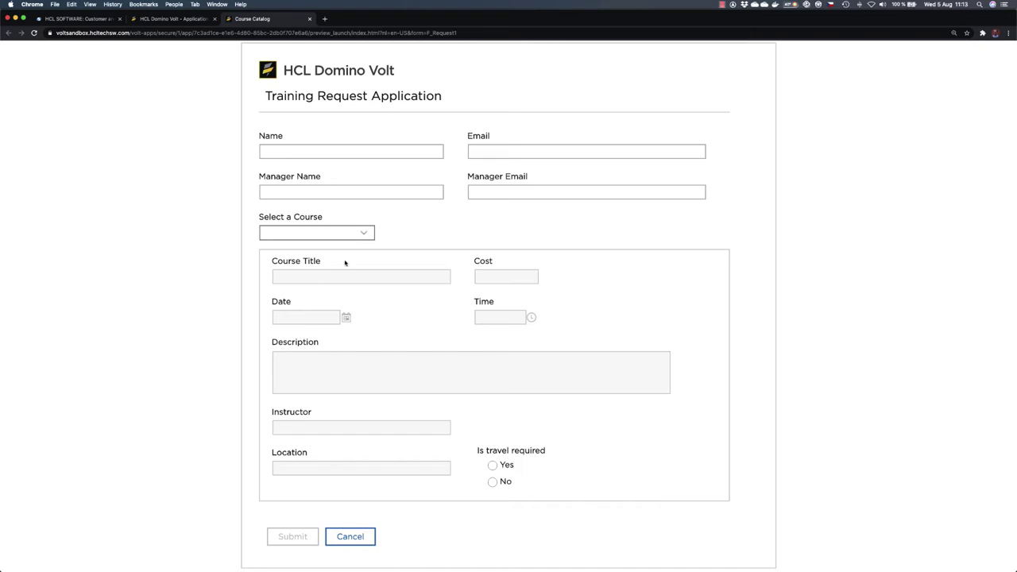
pyautogui.click(352, 235)
pyautogui.click(328, 251)
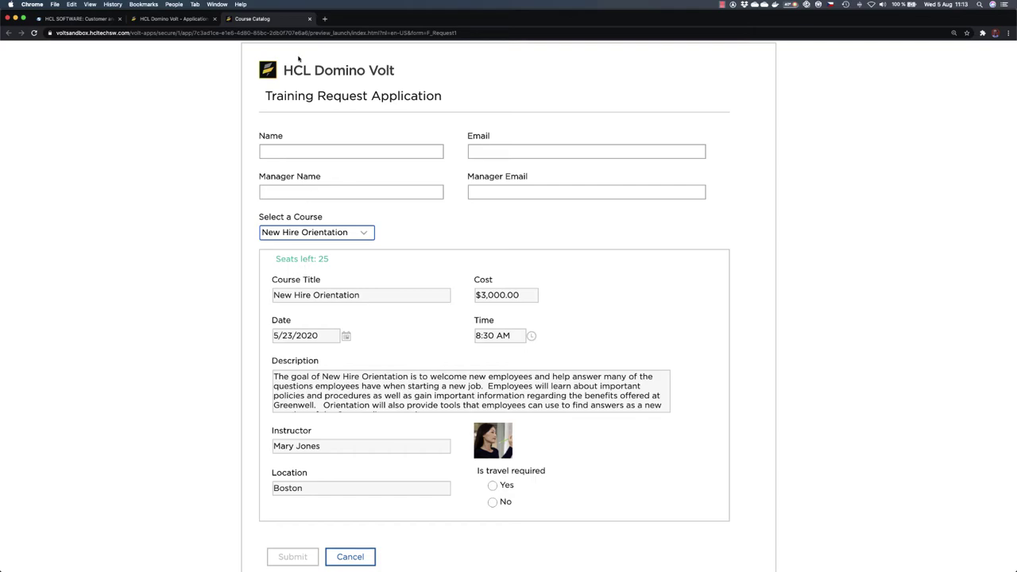
pyautogui.click(310, 19)
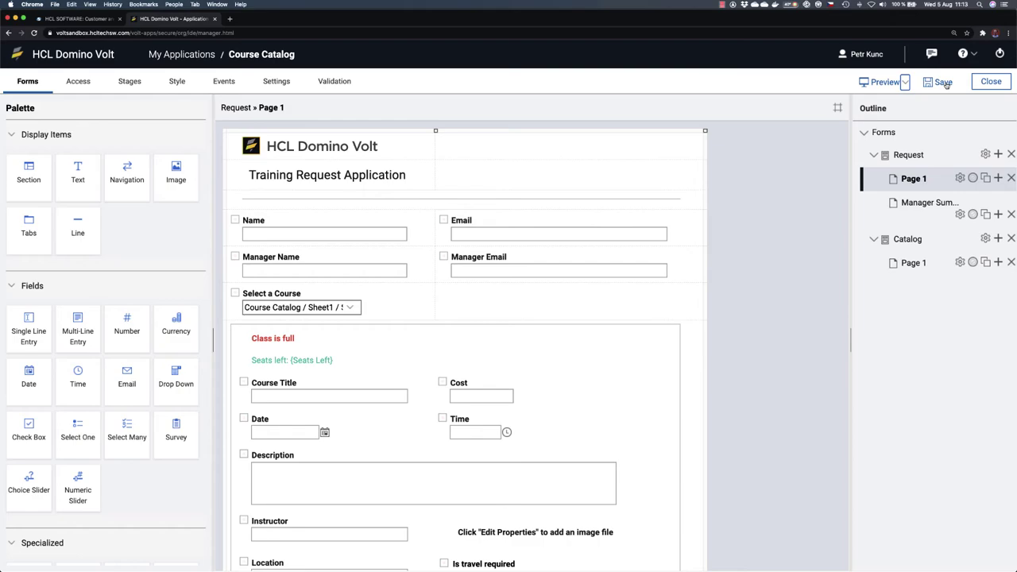
# Step: Save the Course Catalog app and close the editor
pyautogui.click(941, 82)
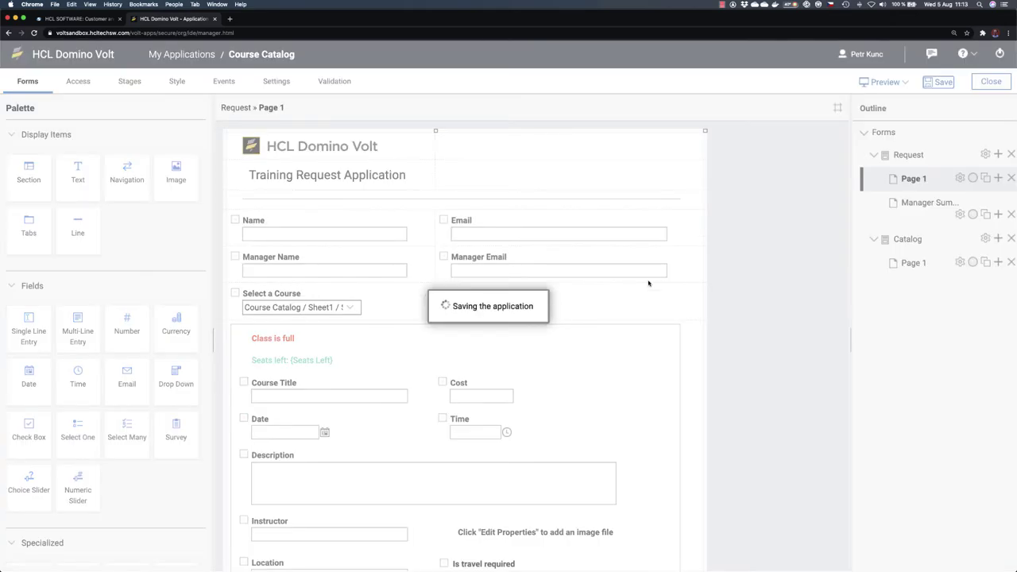
pyautogui.press('Tab')
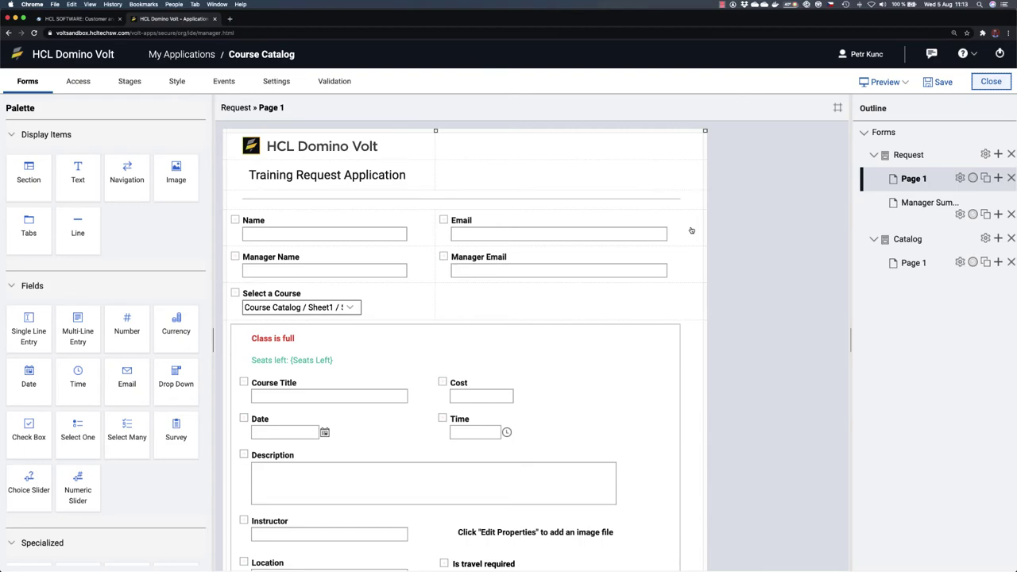
pyautogui.press('Return')
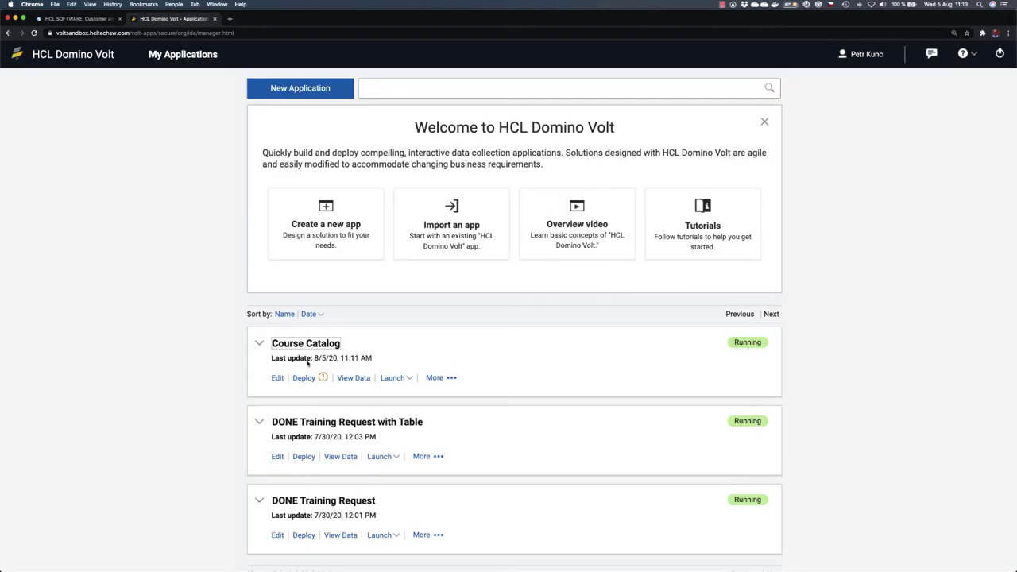
# Step: Redeploy Course Catalog with the saved changes and launch the live form
pyautogui.click(304, 378)
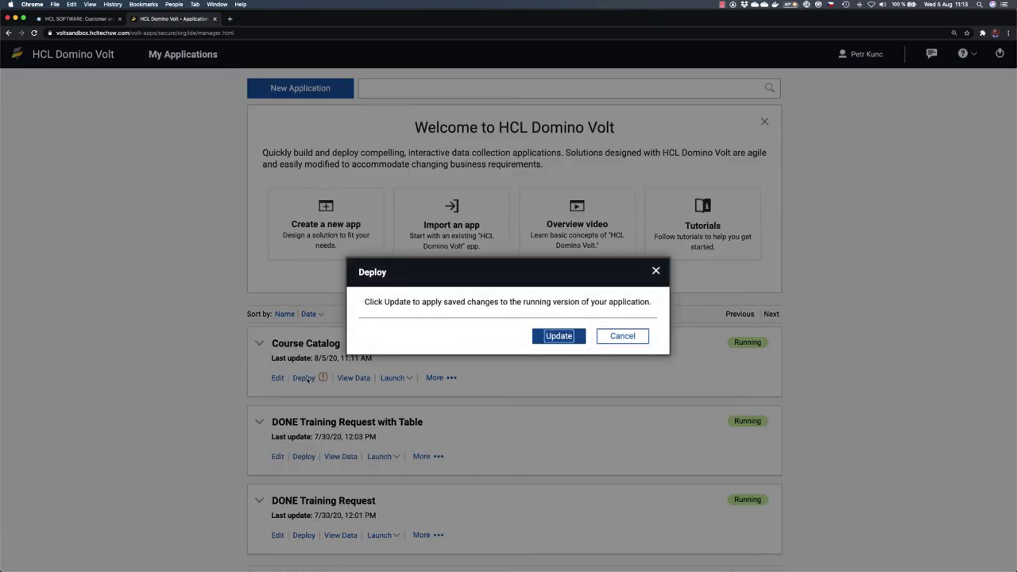
pyautogui.click(534, 334)
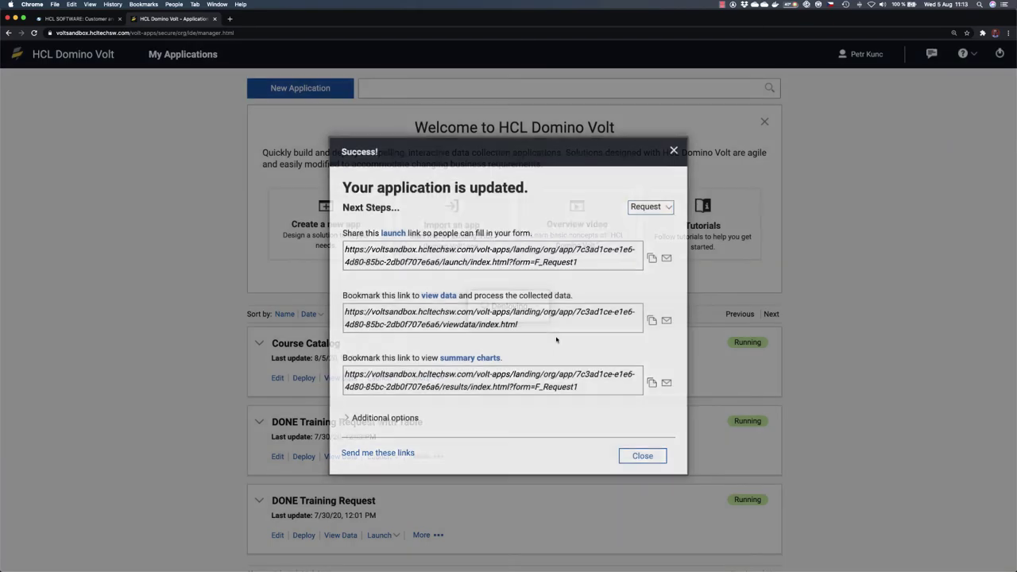
pyautogui.click(642, 456)
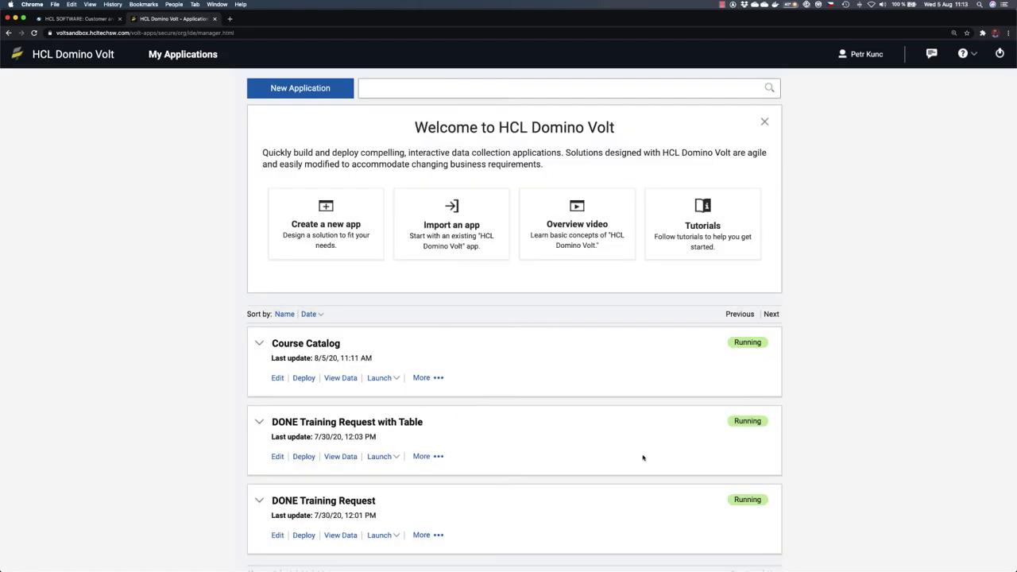
pyautogui.click(379, 378)
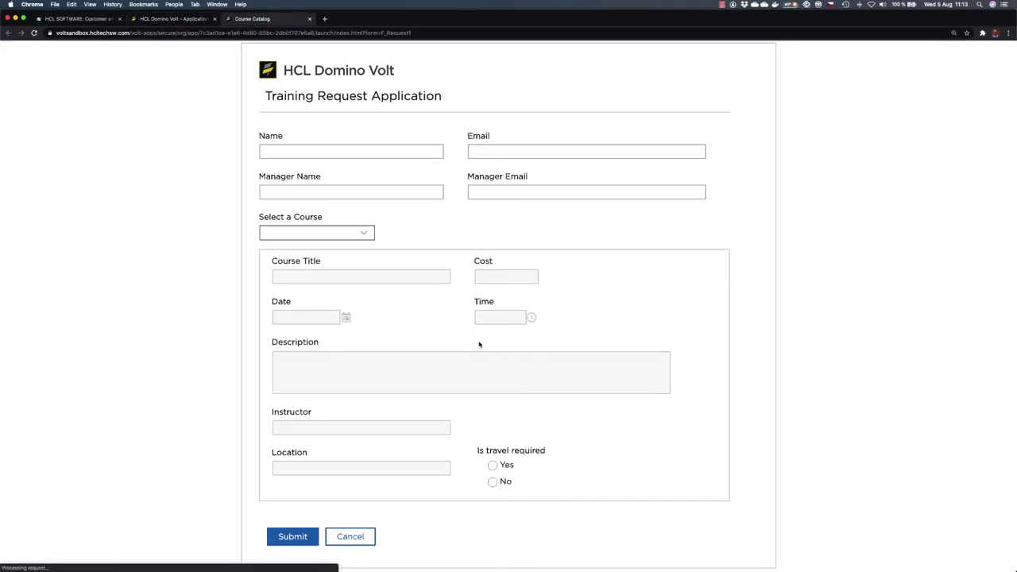
# Step: Enter the requester's name and the manager's name
pyautogui.click(392, 149)
pyautogui.write('Pavel')
pyautogui.click(329, 194)
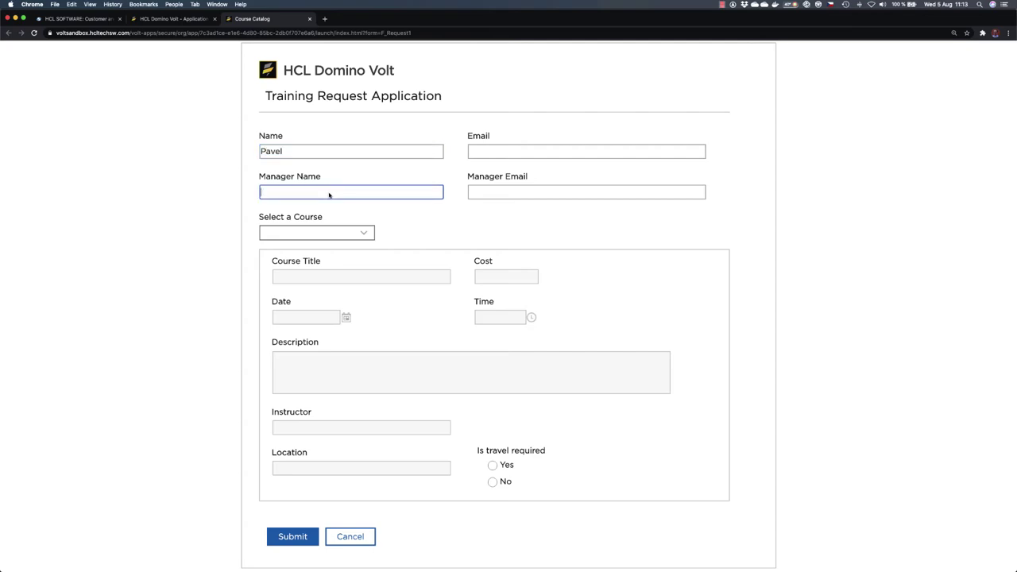
pyautogui.write('Jana')
# Step: Choose Intro to Domino, set travel required to No, and submit the request
pyautogui.click(365, 233)
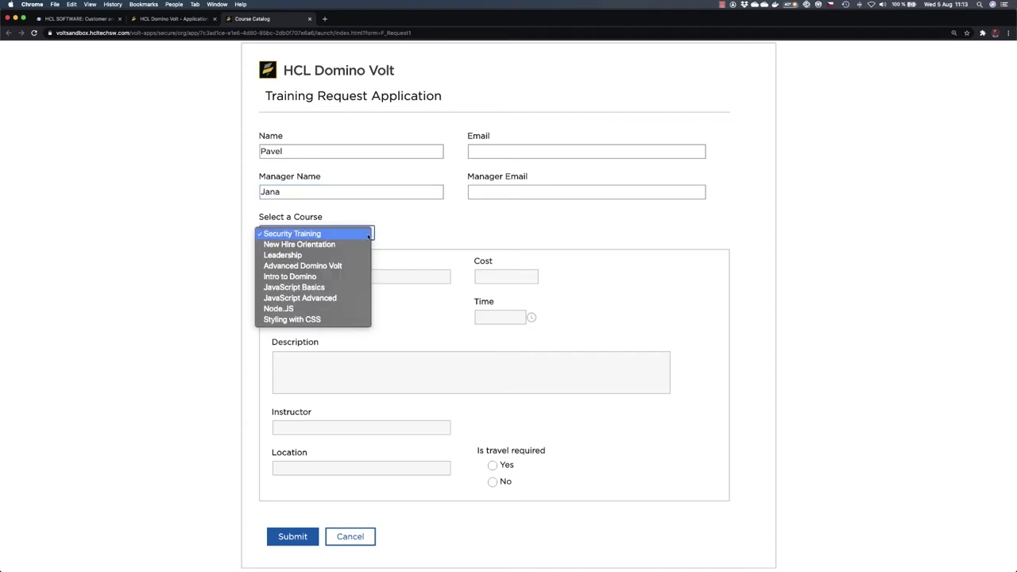
pyautogui.click(337, 276)
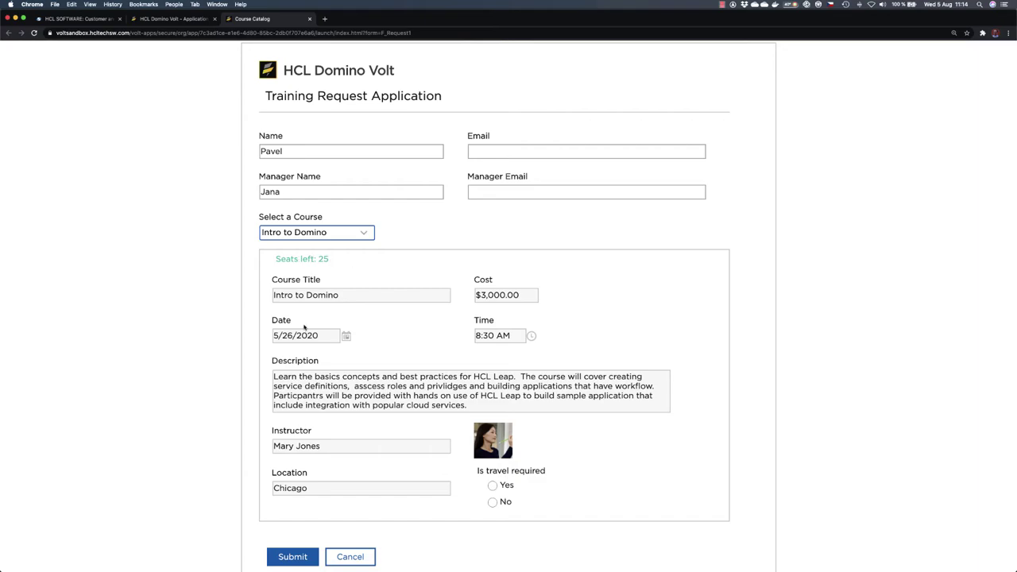
pyautogui.scroll(-1, 311, 471)
pyautogui.click(491, 470)
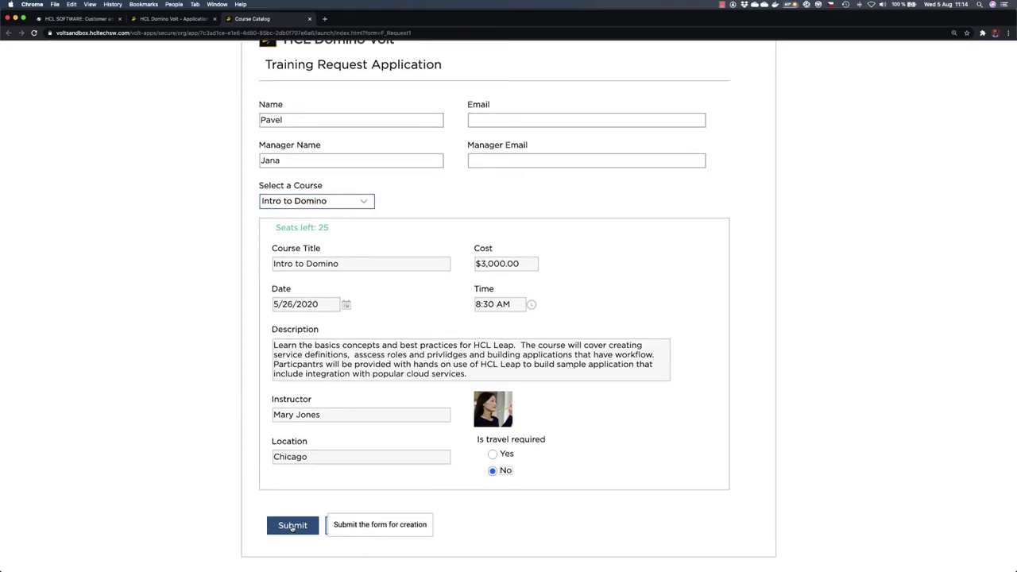
pyautogui.click(292, 525)
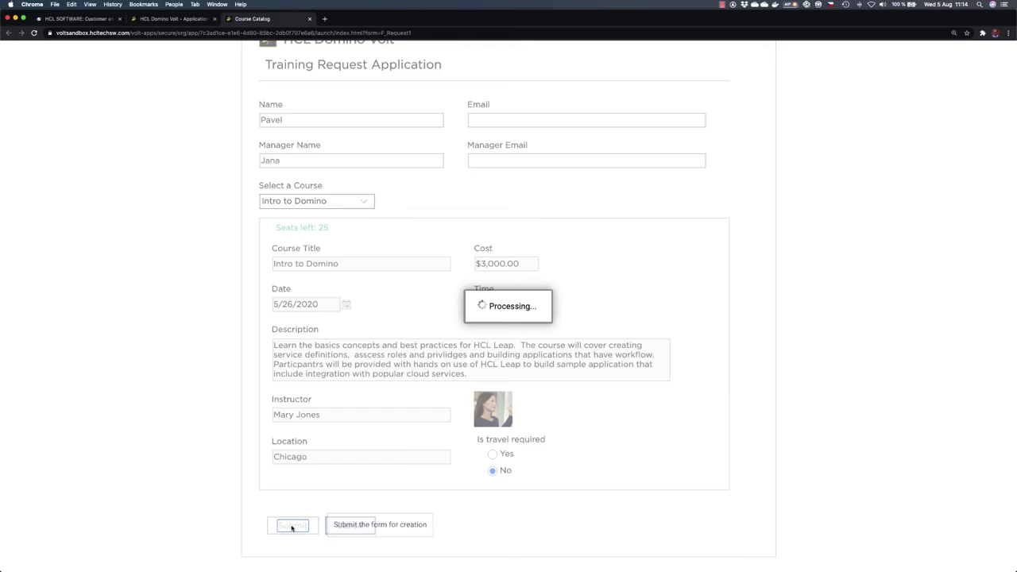
# Step: Relaunch Course Catalog and select Intro to Domino to check it now shows 24 seats left
pyautogui.click(311, 19)
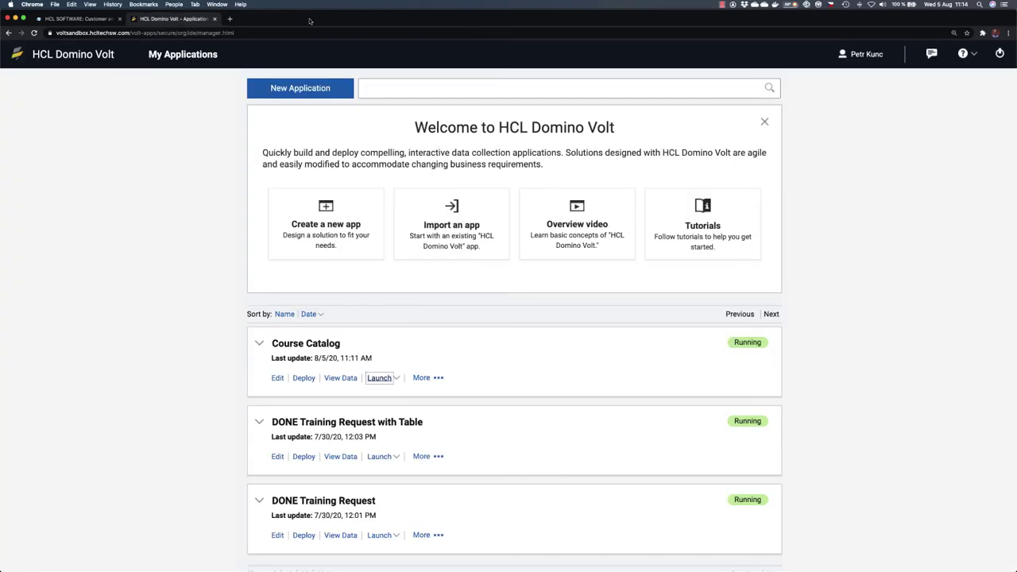
pyautogui.scroll(-1, 397, 409)
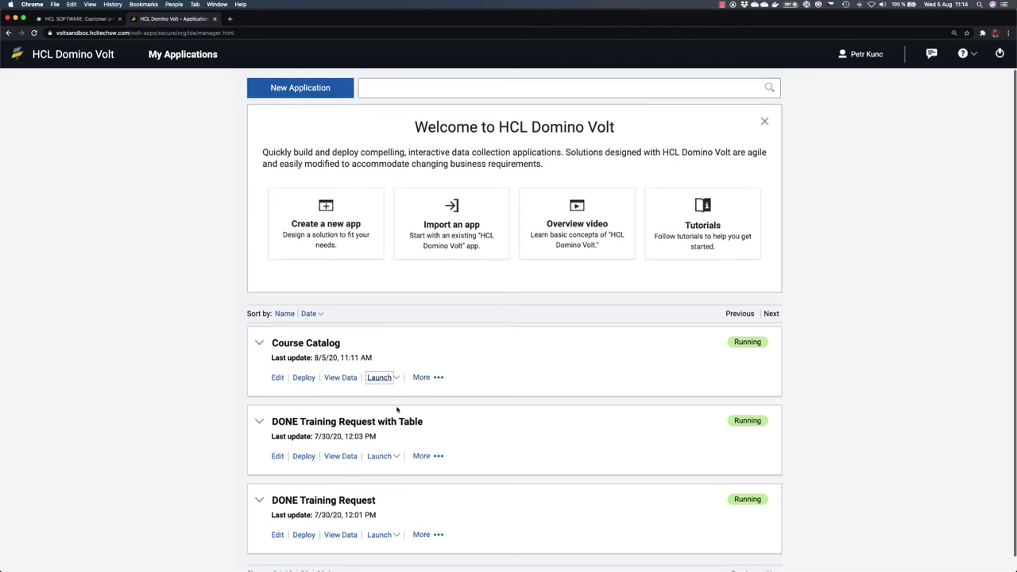
pyautogui.click(379, 378)
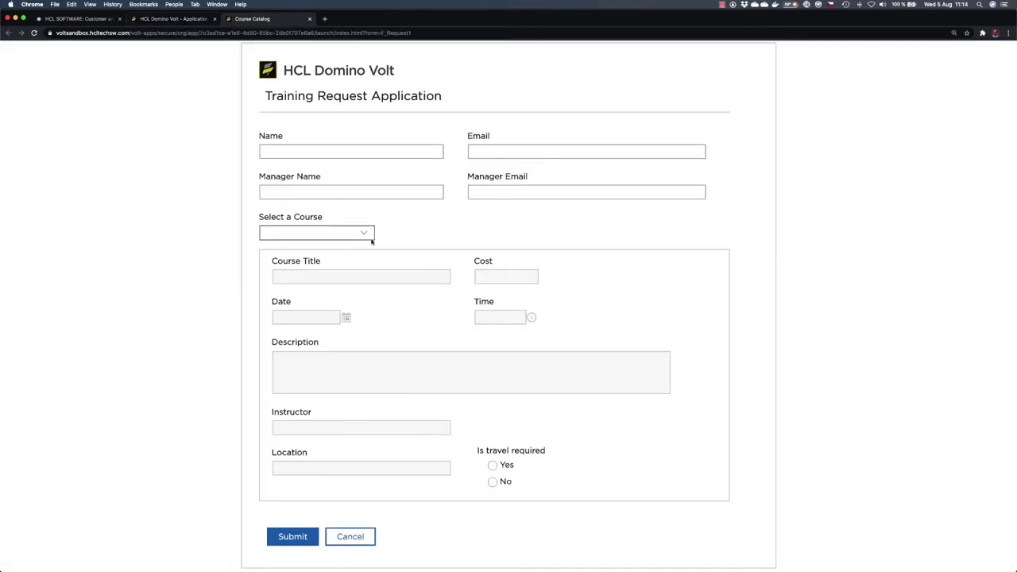
pyautogui.click(369, 235)
pyautogui.click(323, 280)
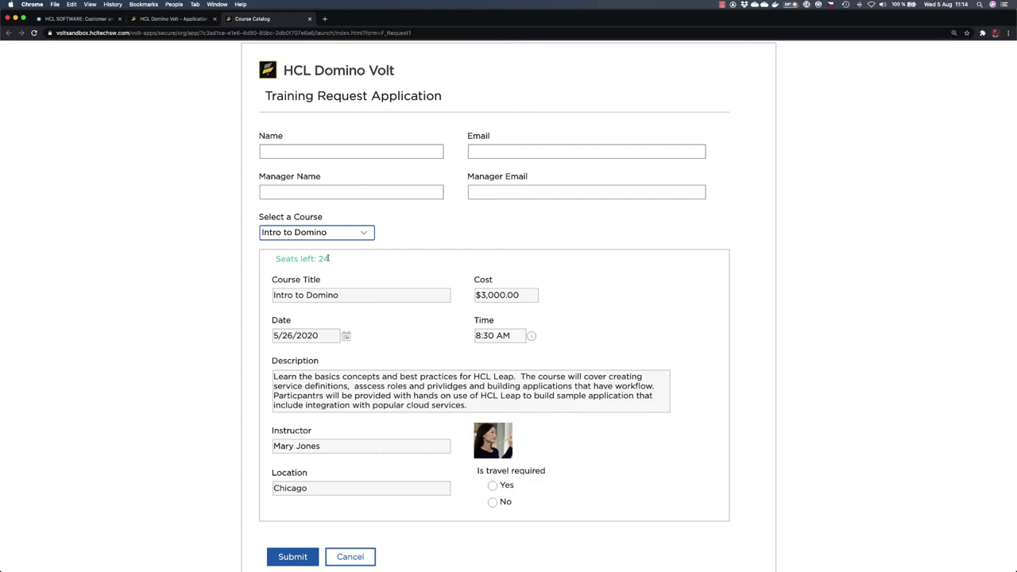
# Step: Close the live form without submitting and return to My Applications
pyautogui.click(309, 18)
pyautogui.click(566, 183)
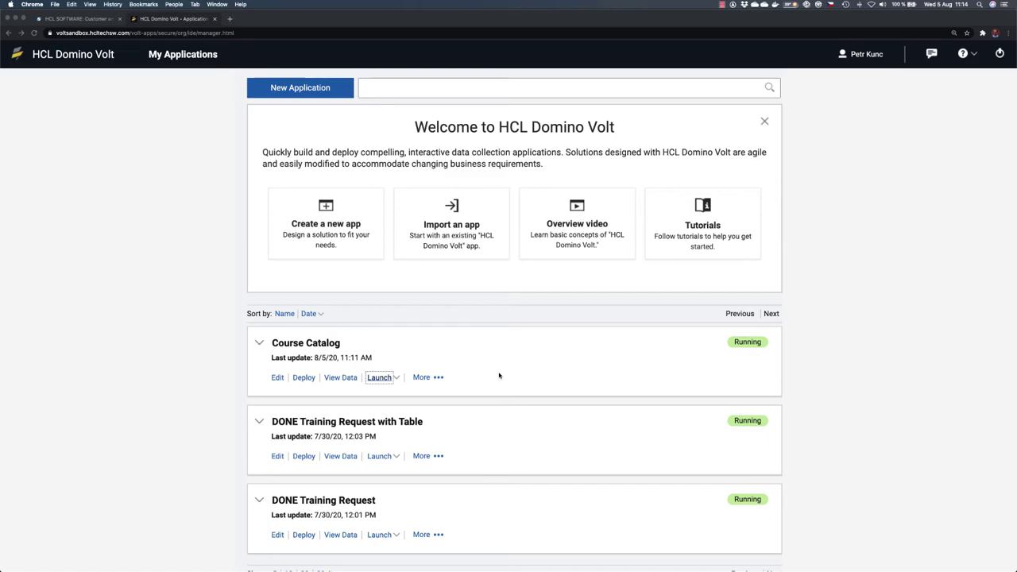
pyautogui.scroll(-1, 498, 376)
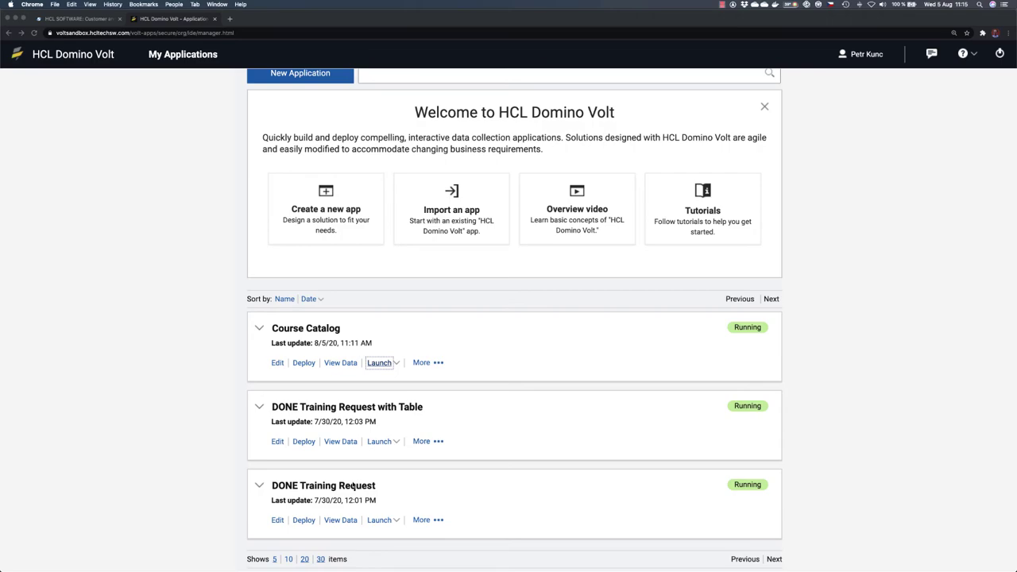
# Step: Retitle the Course Catalog app in My Applications as 'Training Request'
pyautogui.click(308, 330)
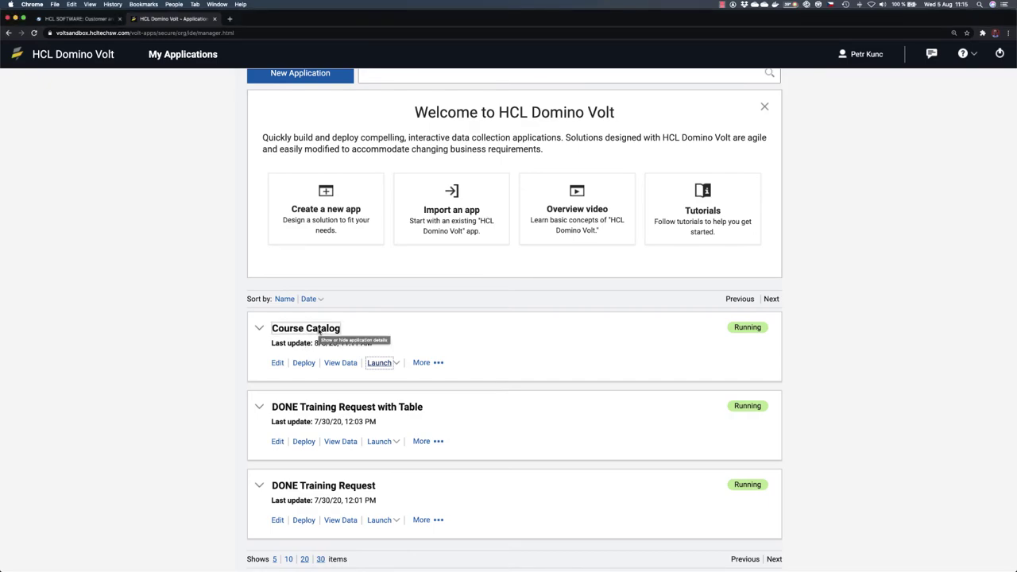
pyautogui.click(320, 332)
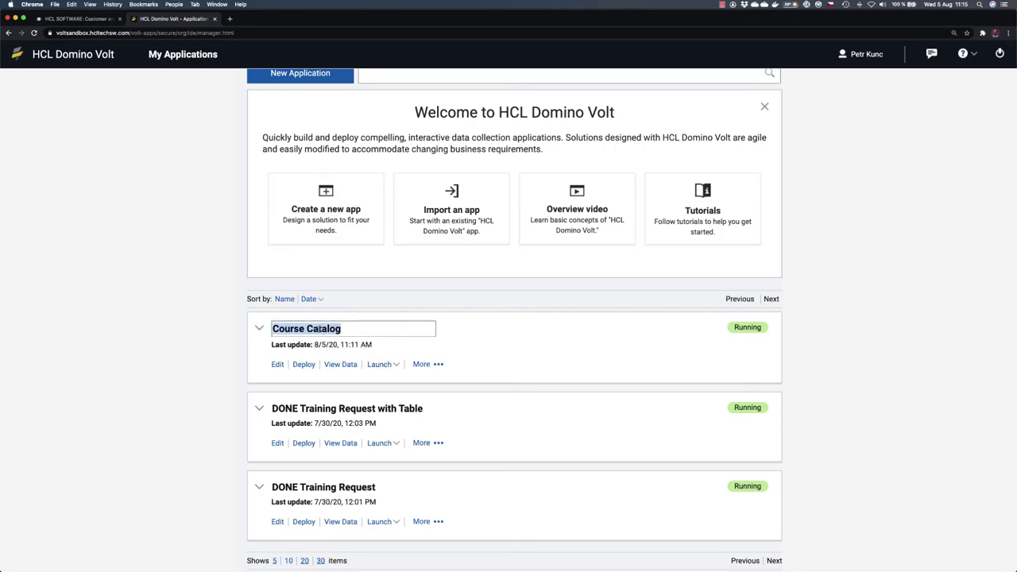
pyautogui.write('Training ')
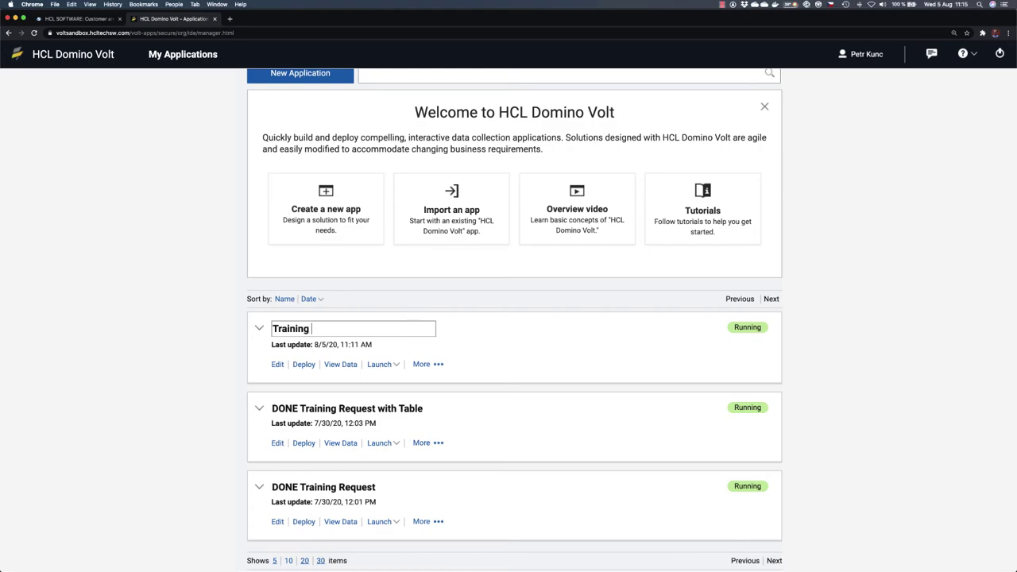
pyautogui.write('Request')
pyautogui.click(235, 351)
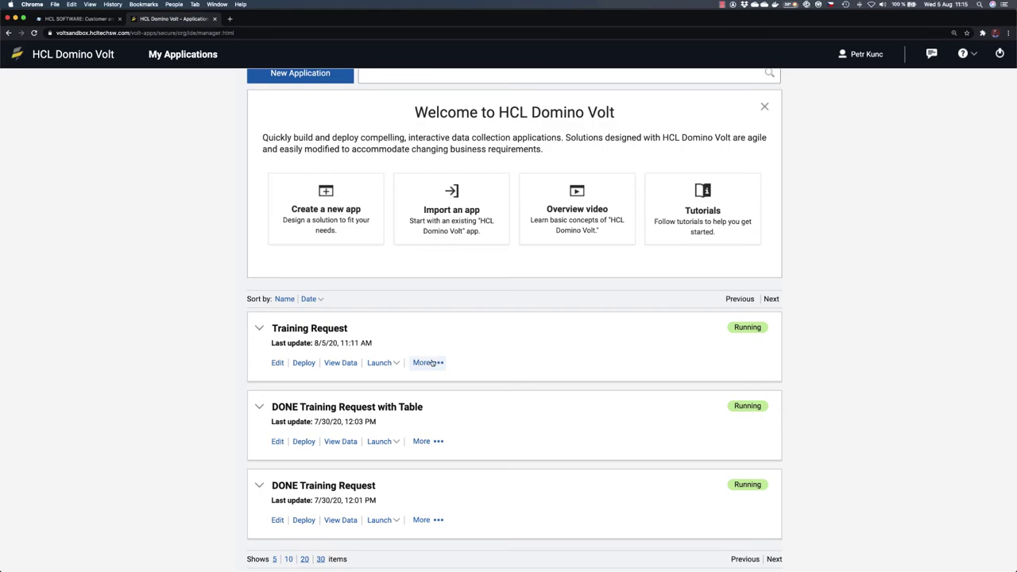
# Step: Export the Training Request app to a file, including its submission data
pyautogui.click(436, 362)
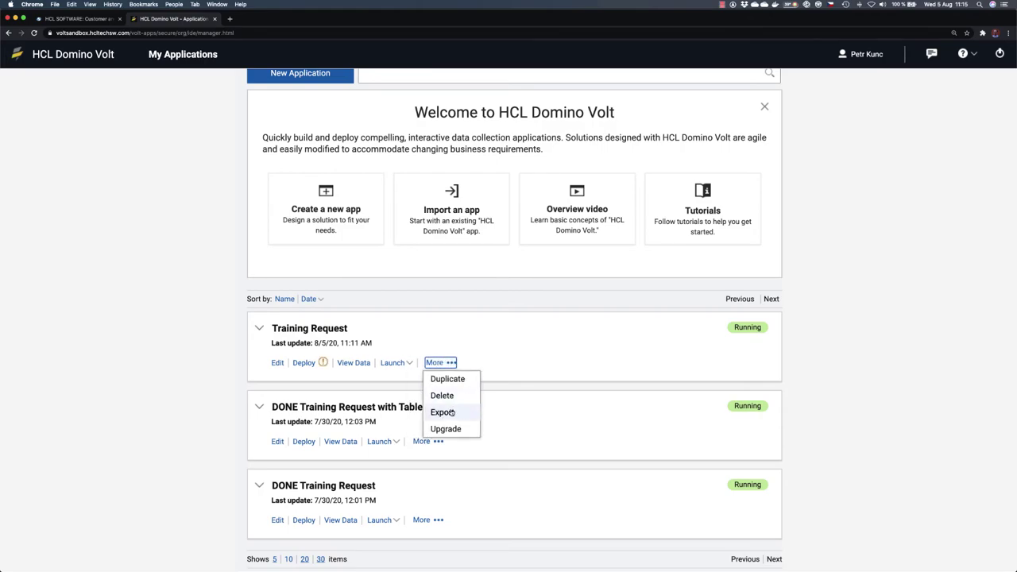
pyautogui.click(443, 411)
pyautogui.click(462, 330)
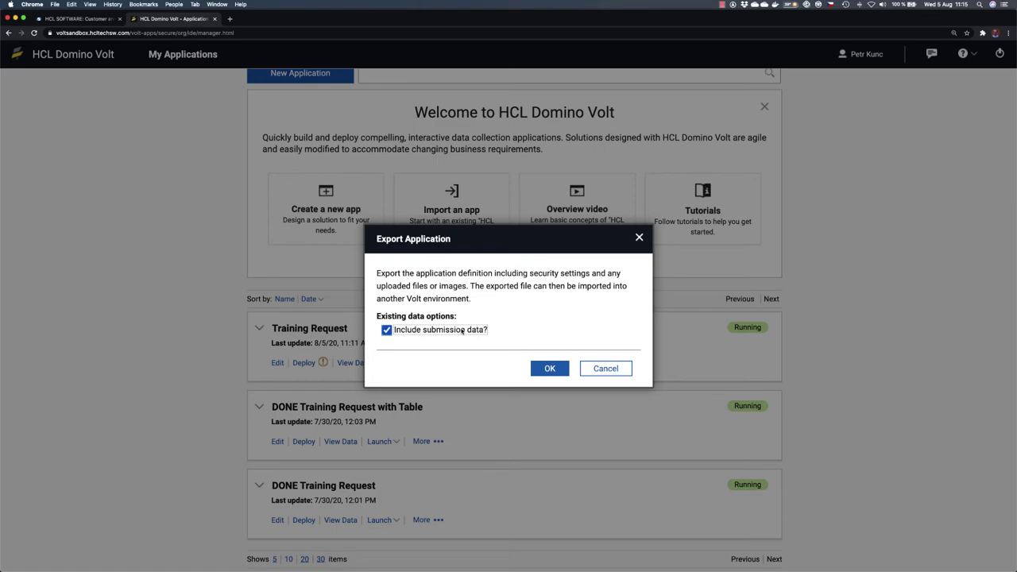
pyautogui.click(550, 368)
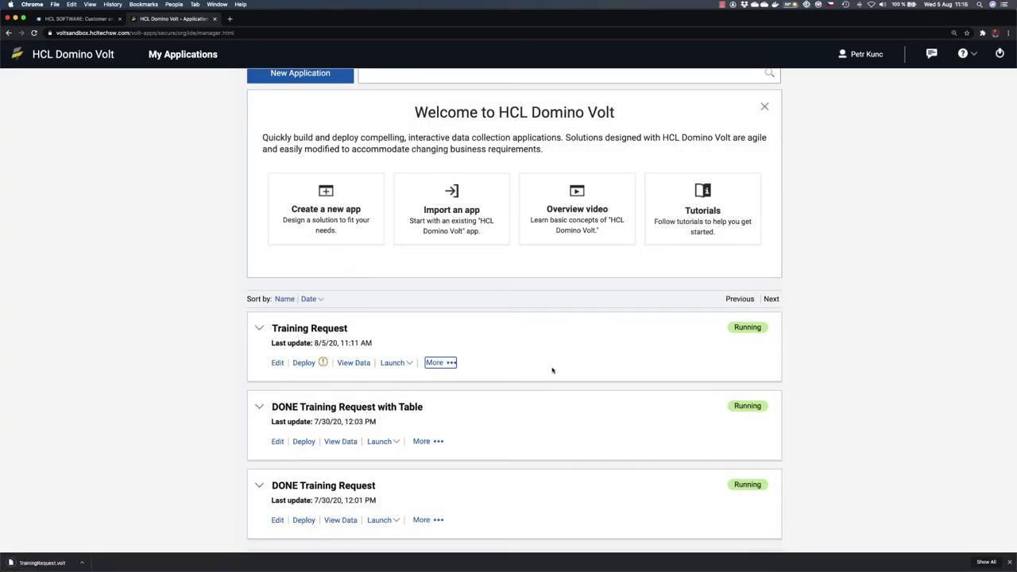
# Step: Redeploy the Training Request app as an update and dismiss the success message
pyautogui.click(304, 363)
pyautogui.click(543, 328)
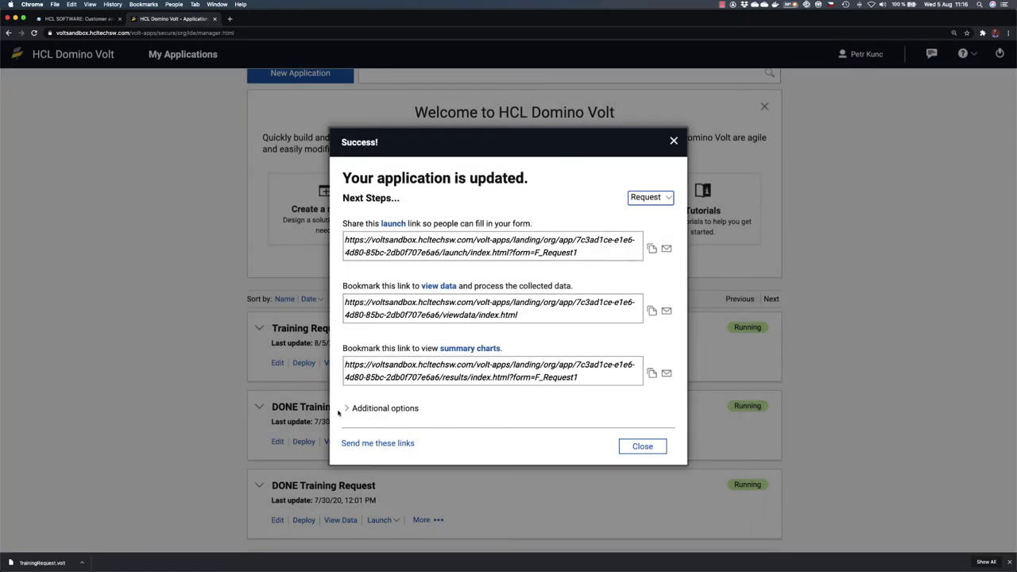
pyautogui.click(640, 445)
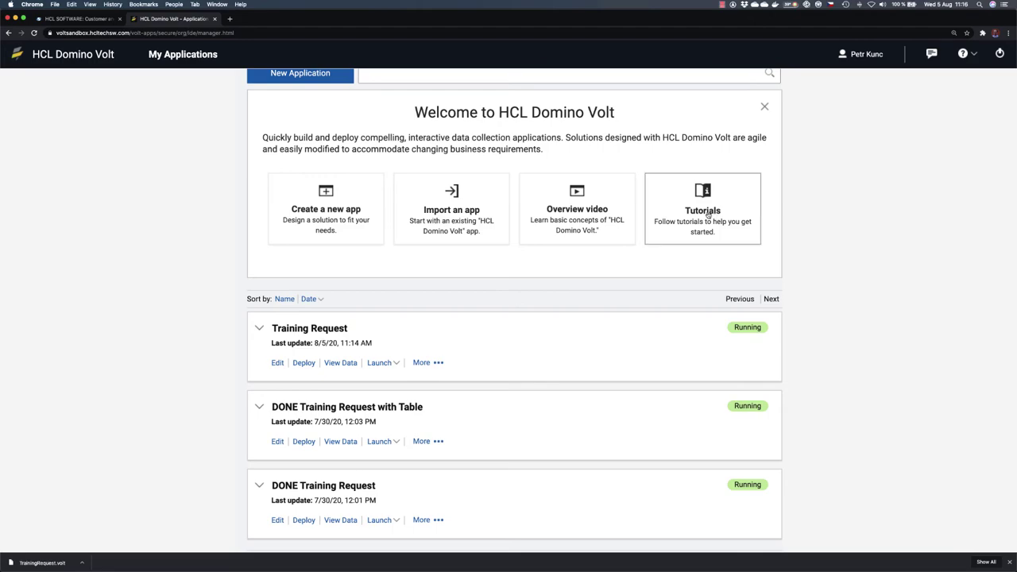
# Step: Choose TrainingRequest.volt from the Downloads folder as the app file to import
pyautogui.click(457, 210)
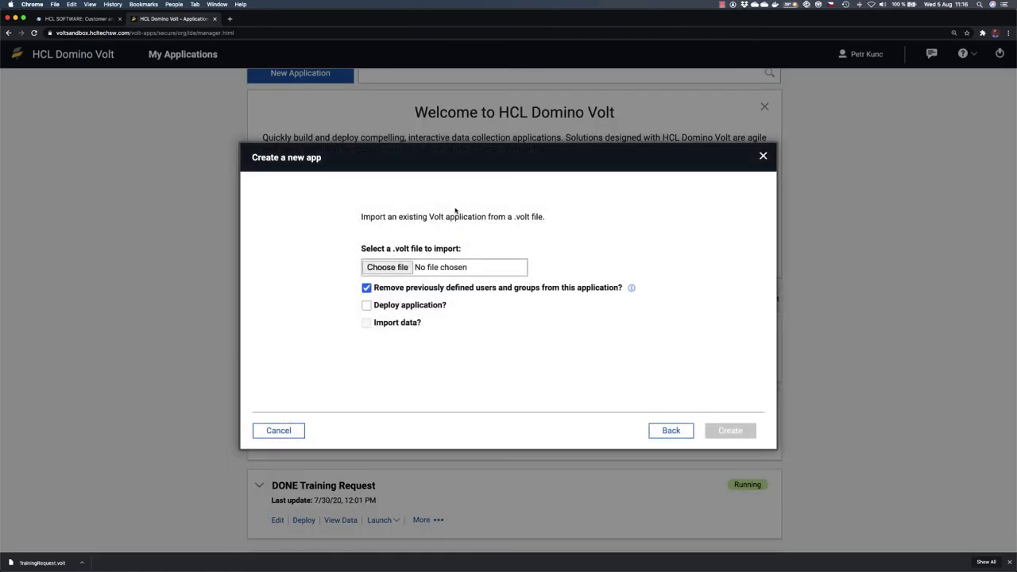
pyautogui.click(389, 268)
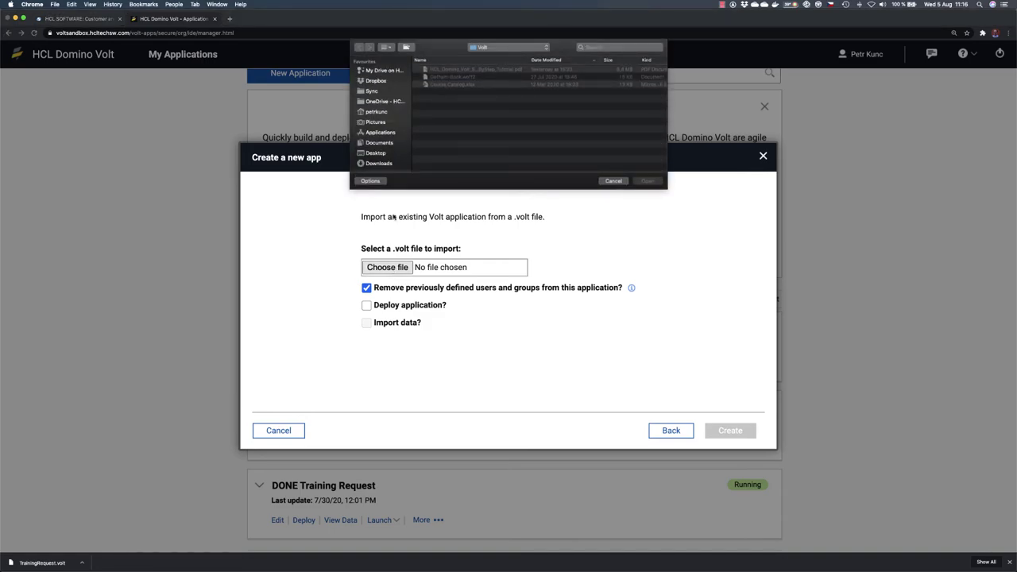
pyautogui.click(378, 163)
pyautogui.click(453, 69)
pyautogui.click(647, 180)
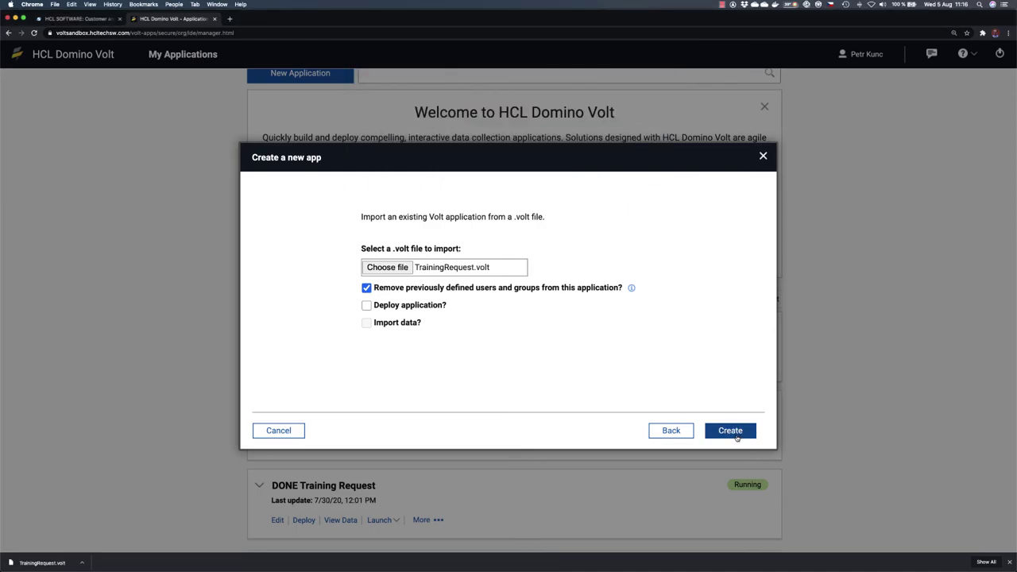
# Step: Create the imported app with Deploy application and Import data enabled
pyautogui.click(366, 306)
pyautogui.click(366, 321)
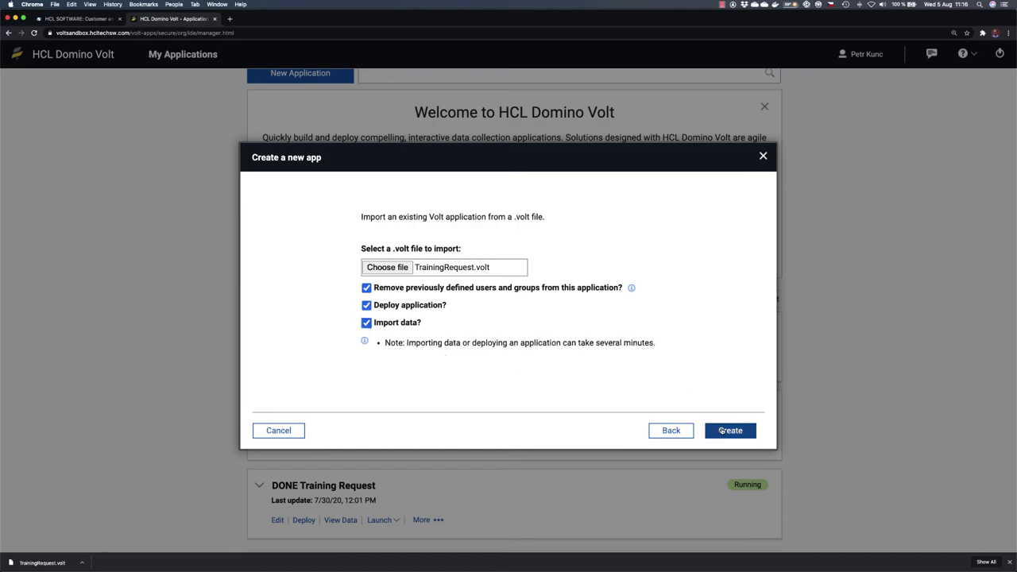
pyautogui.click(728, 430)
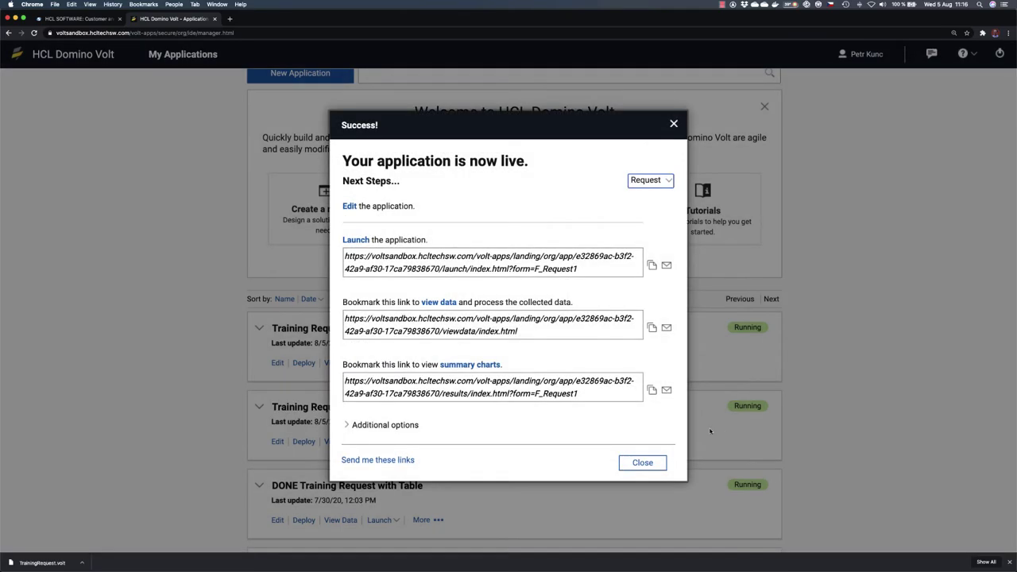
pyautogui.click(643, 462)
pyautogui.scroll(-3, 359, 385)
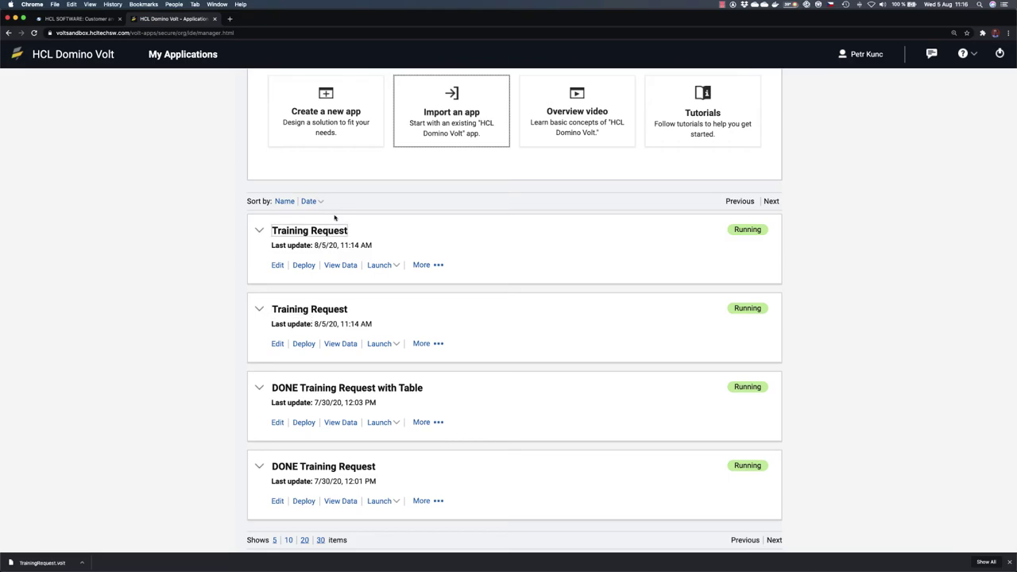
# Step: Rename the first copy to 'Training Request with Table' and open it for editing despite deployment
pyautogui.click(333, 231)
pyautogui.press('Right')
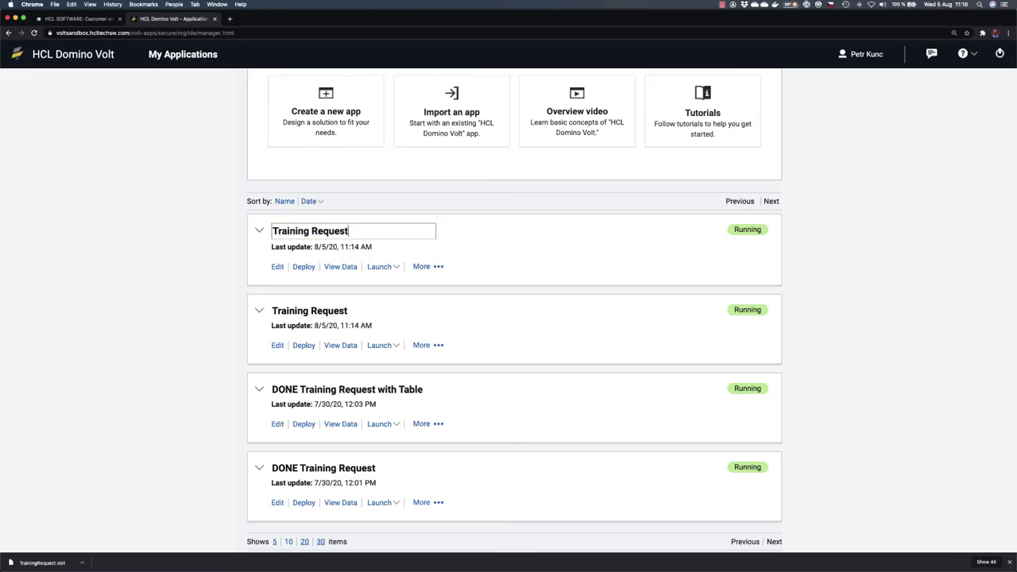
pyautogui.write('with Table')
pyautogui.press('Return')
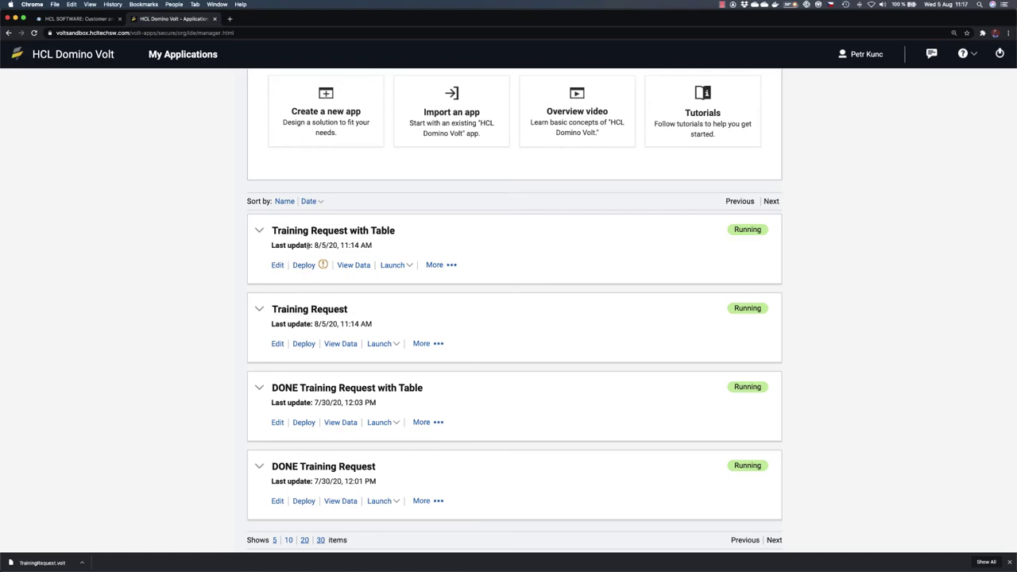
pyautogui.click(277, 267)
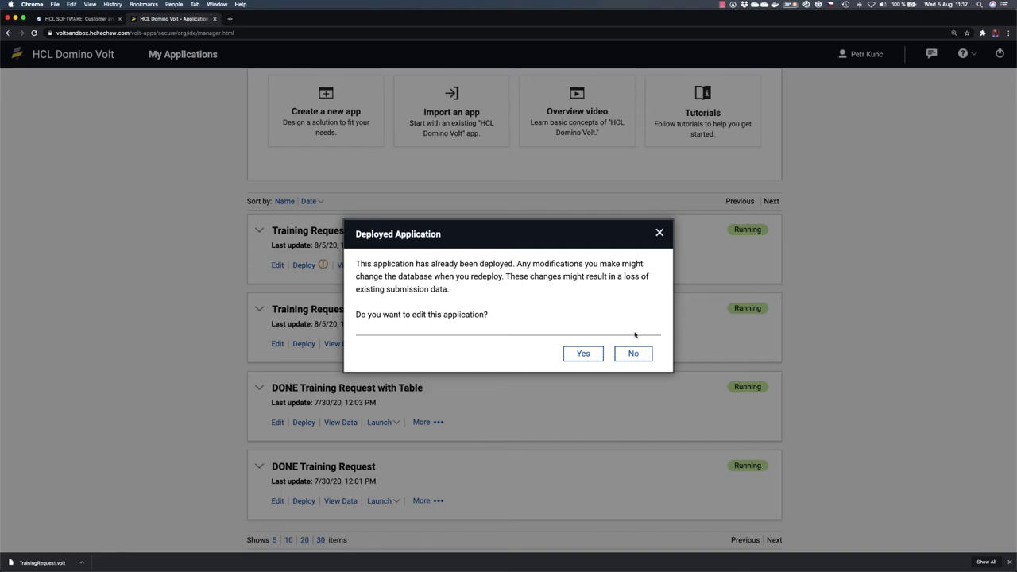
pyautogui.click(583, 355)
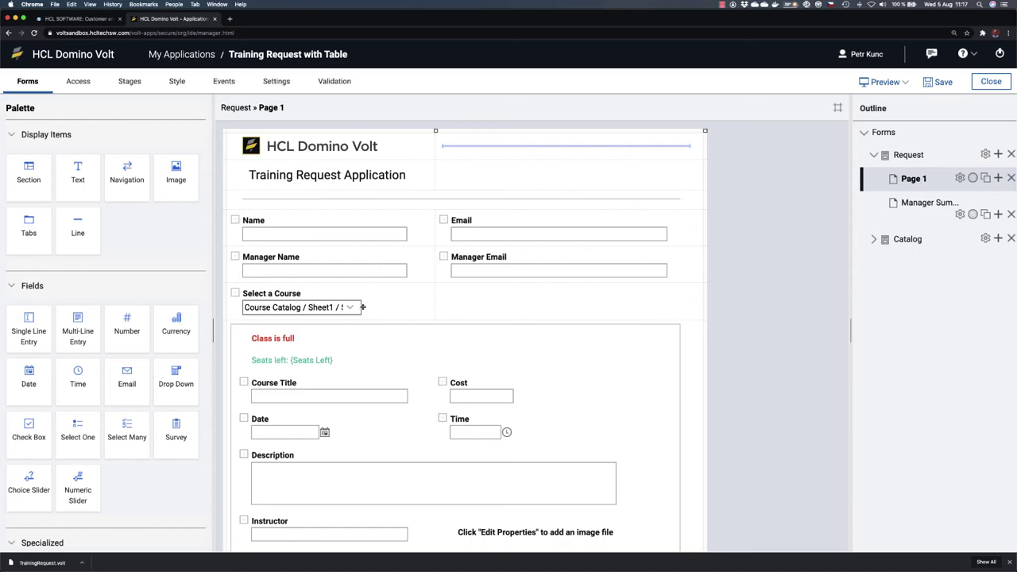
pyautogui.click(871, 86)
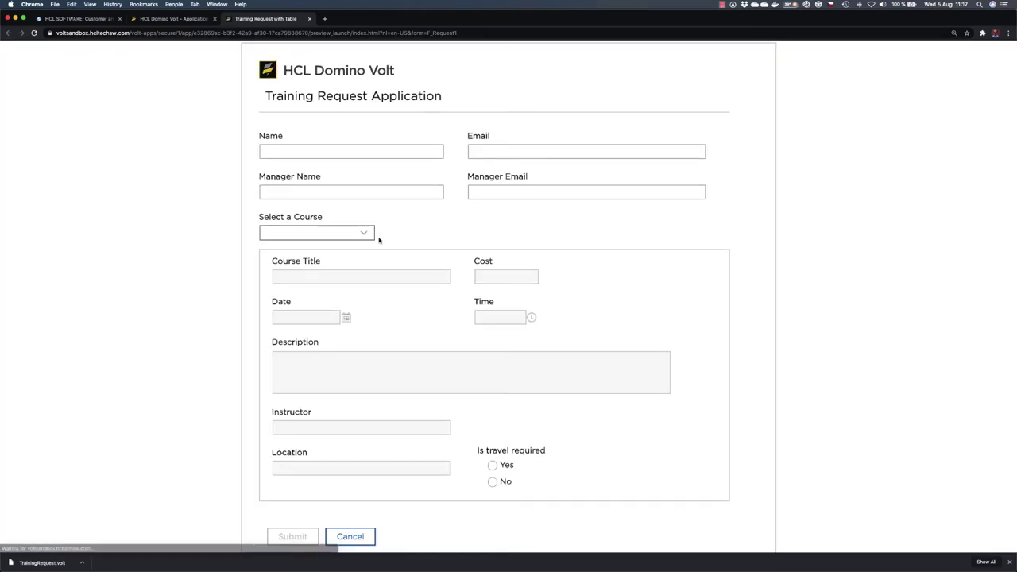
pyautogui.click(370, 233)
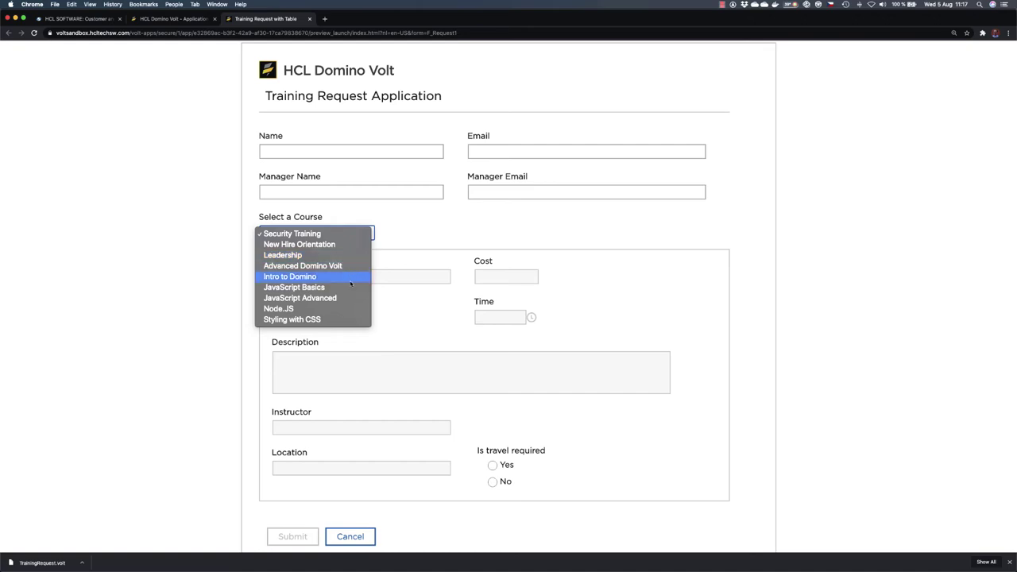
pyautogui.click(326, 255)
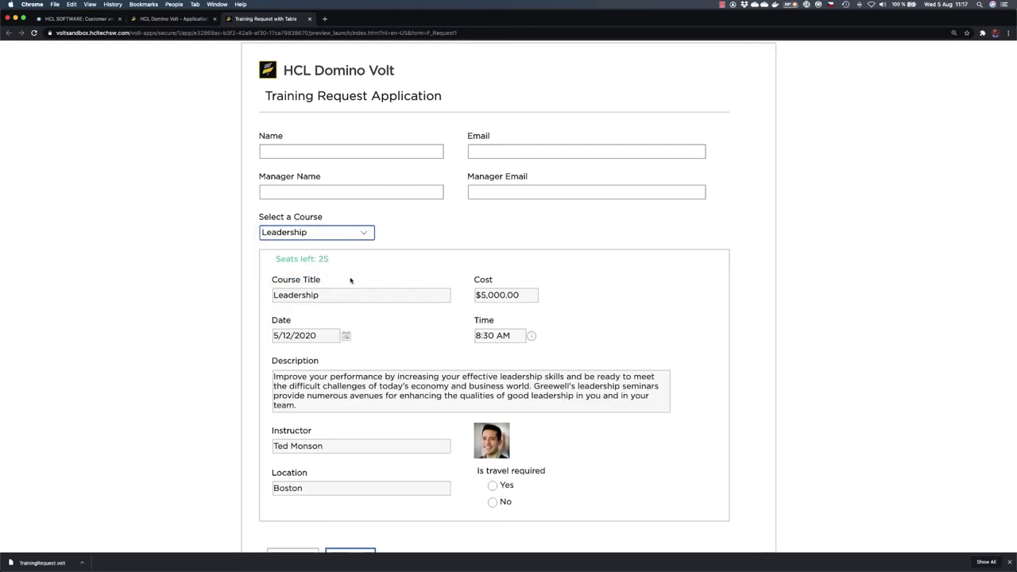
pyautogui.click(370, 232)
pyautogui.click(350, 270)
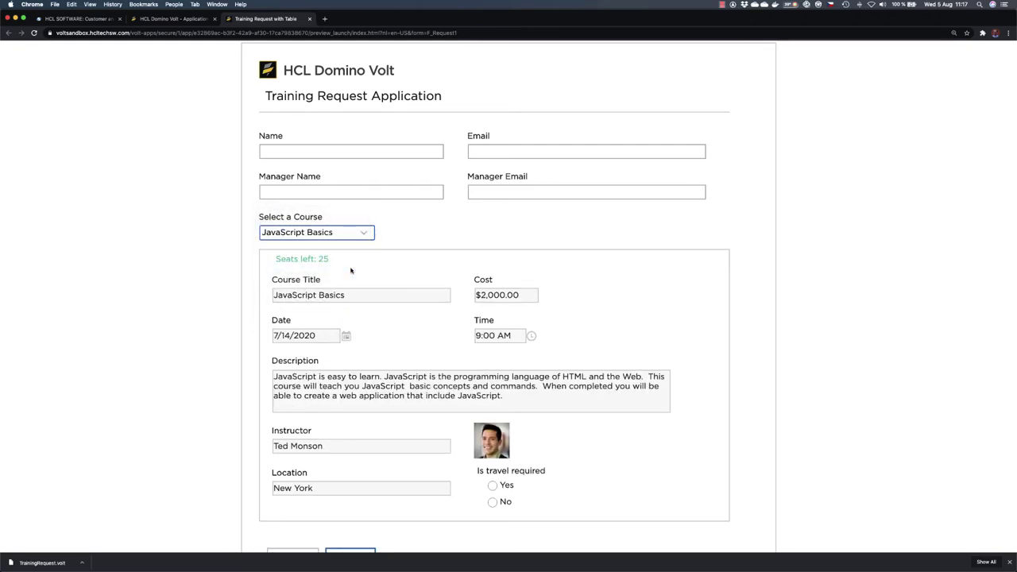
pyautogui.click(351, 236)
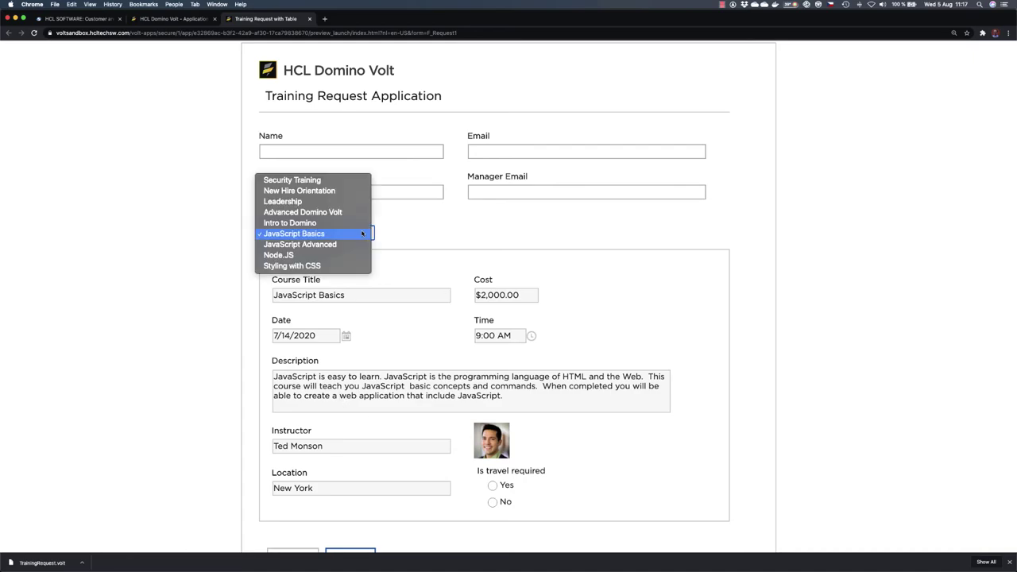
pyautogui.click(313, 203)
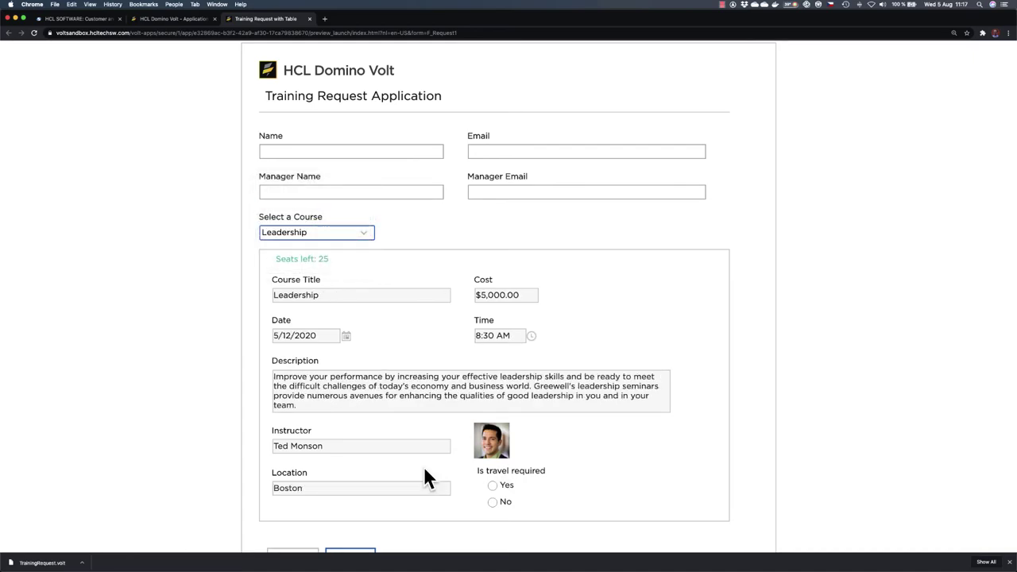
pyautogui.click(357, 232)
pyautogui.click(349, 211)
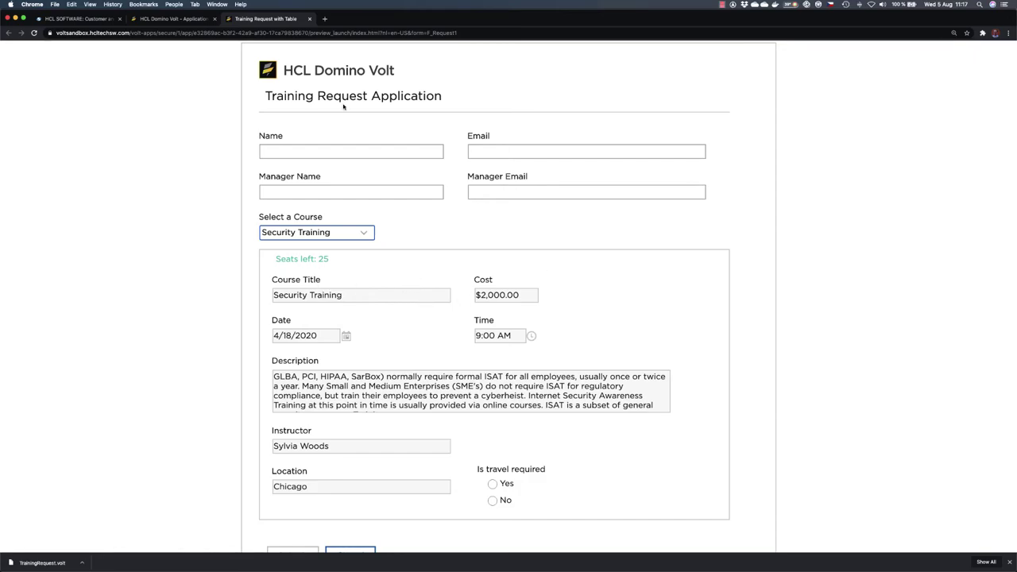
pyautogui.click(310, 18)
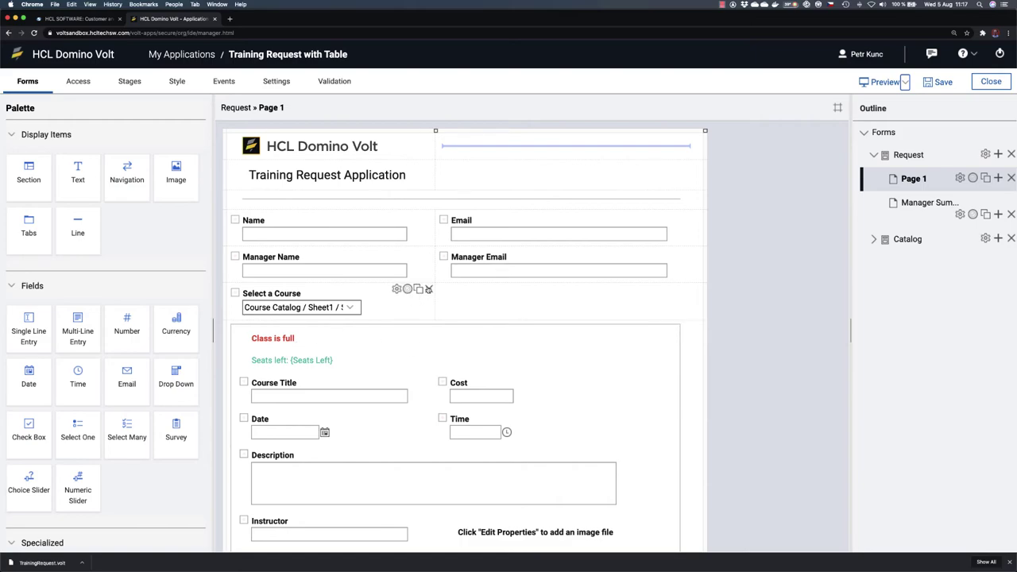
# Step: Delete the Select a Course field from Page 1, confirming the Delete Item prompt
pyautogui.click(429, 289)
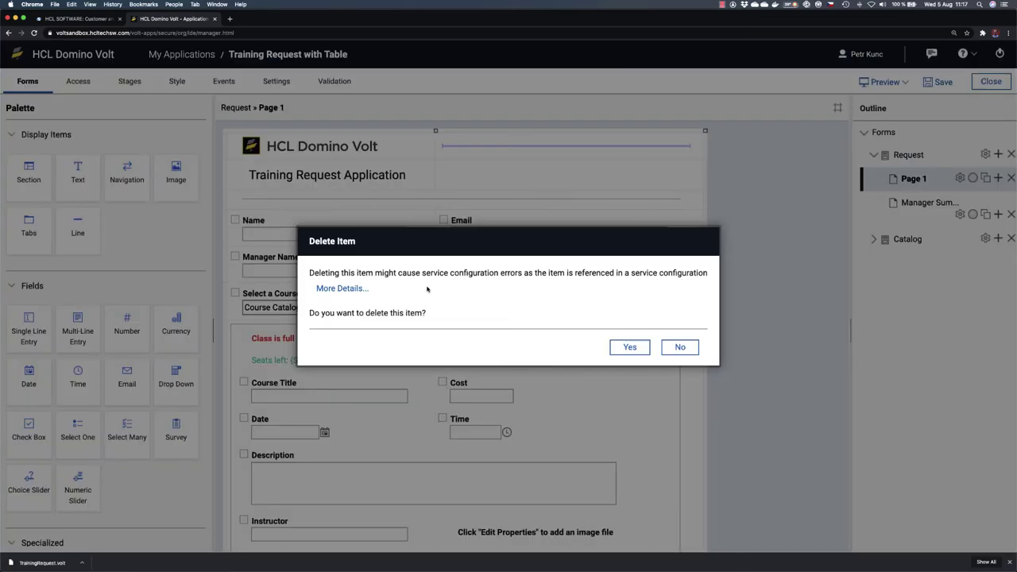
pyautogui.click(629, 347)
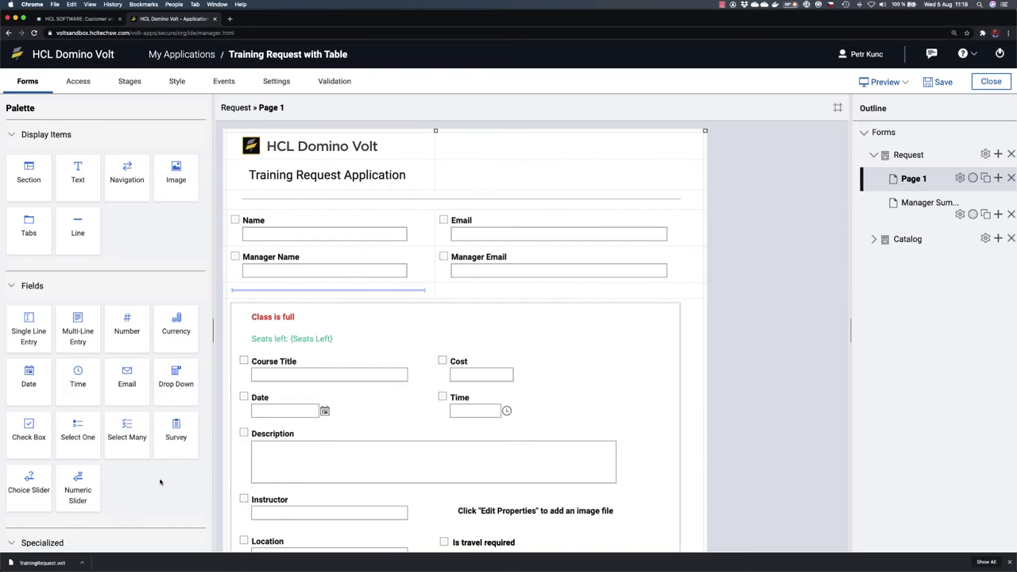
# Step: Add a table to Page 1 and widen it to the full form width
pyautogui.scroll(-5, 160, 482)
pyautogui.moveTo(29, 397); pyautogui.dragTo(341, 294)
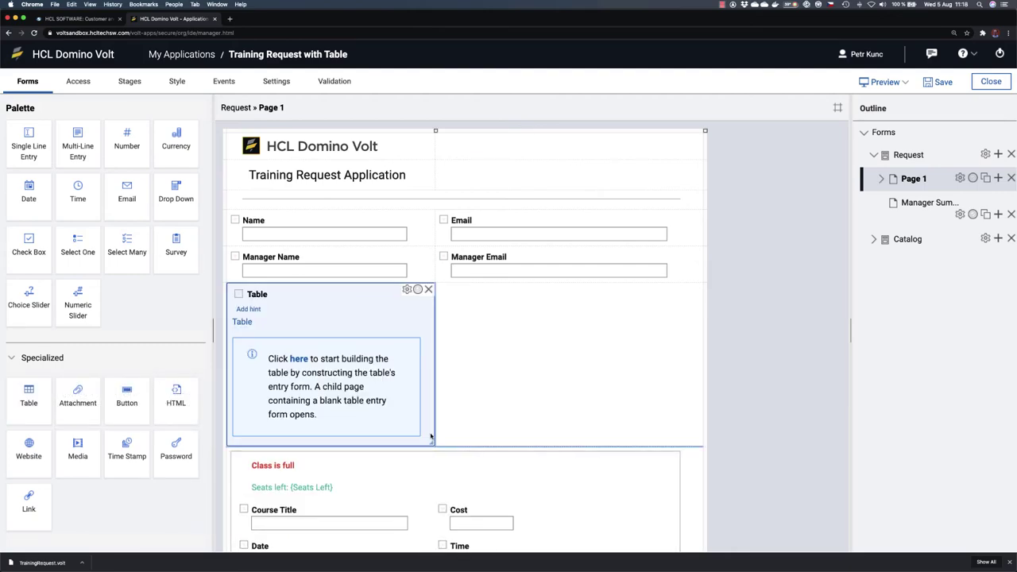
pyautogui.moveTo(583, 439); pyautogui.dragTo(584, 441)
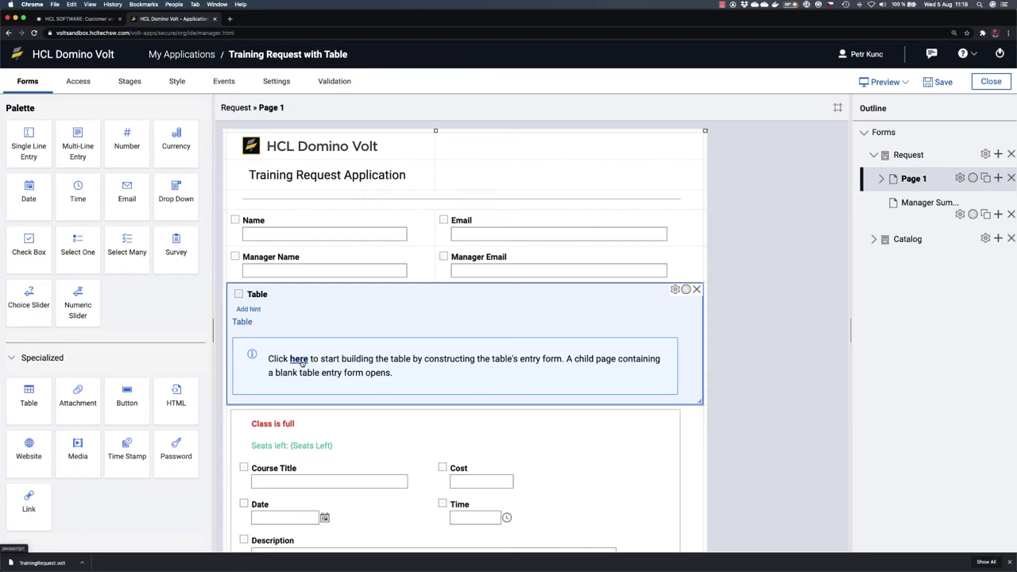
# Step: Title the table 'Select a Course' and open its blank entry form
pyautogui.click(257, 294)
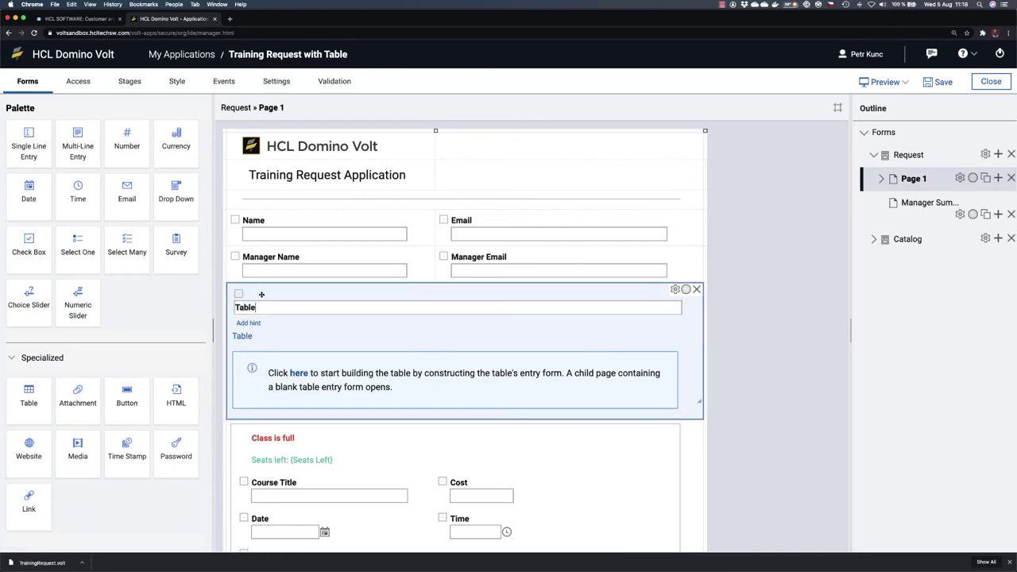
pyautogui.write('Select a Course')
pyautogui.click(298, 372)
pyautogui.click(298, 359)
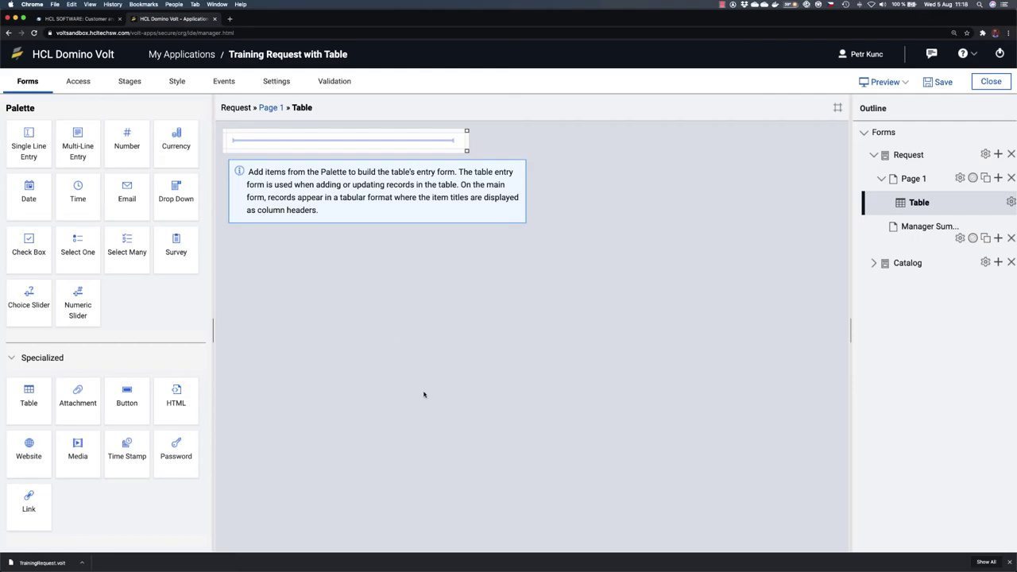
# Step: Add Course and Location text fields, a Date field, and a Unique ID text field
pyautogui.moveTo(28, 145); pyautogui.dragTo(304, 141)
pyautogui.write('Course')
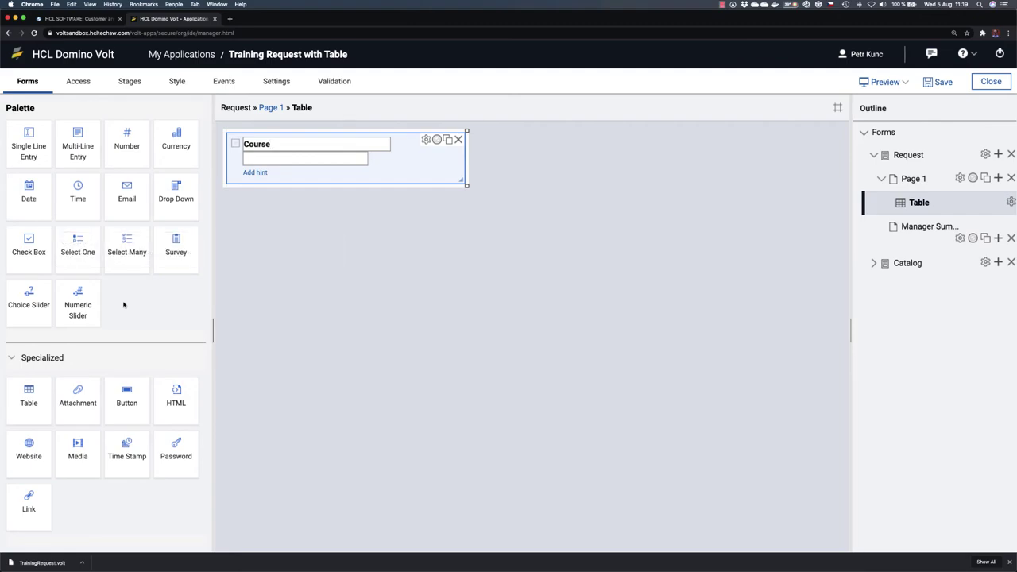
pyautogui.moveTo(32, 163); pyautogui.dragTo(267, 175)
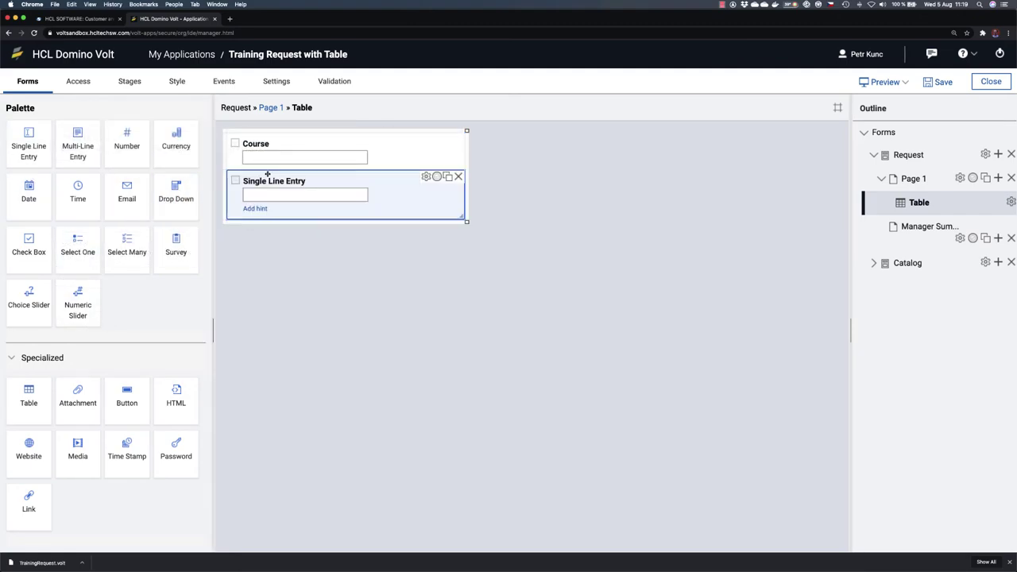
pyautogui.click(266, 182)
pyautogui.write('Location')
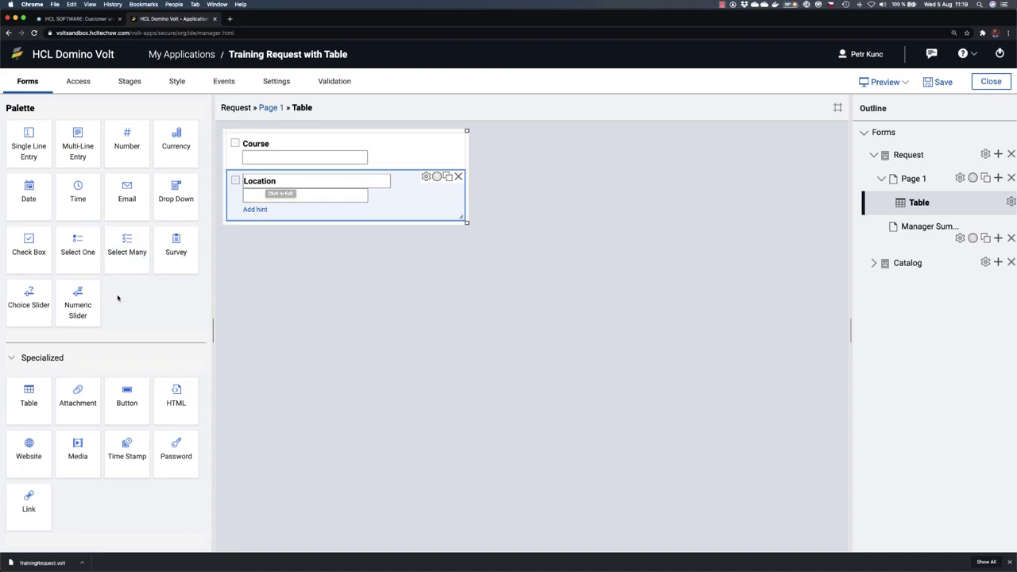
pyautogui.moveTo(28, 193); pyautogui.dragTo(268, 211)
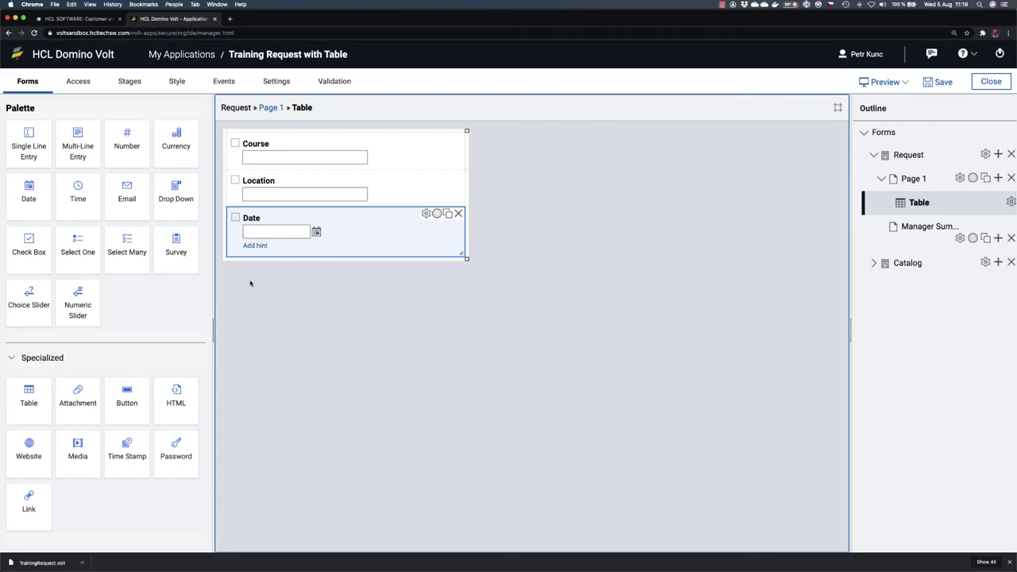
pyautogui.moveTo(31, 150); pyautogui.dragTo(278, 254)
pyautogui.click(276, 255)
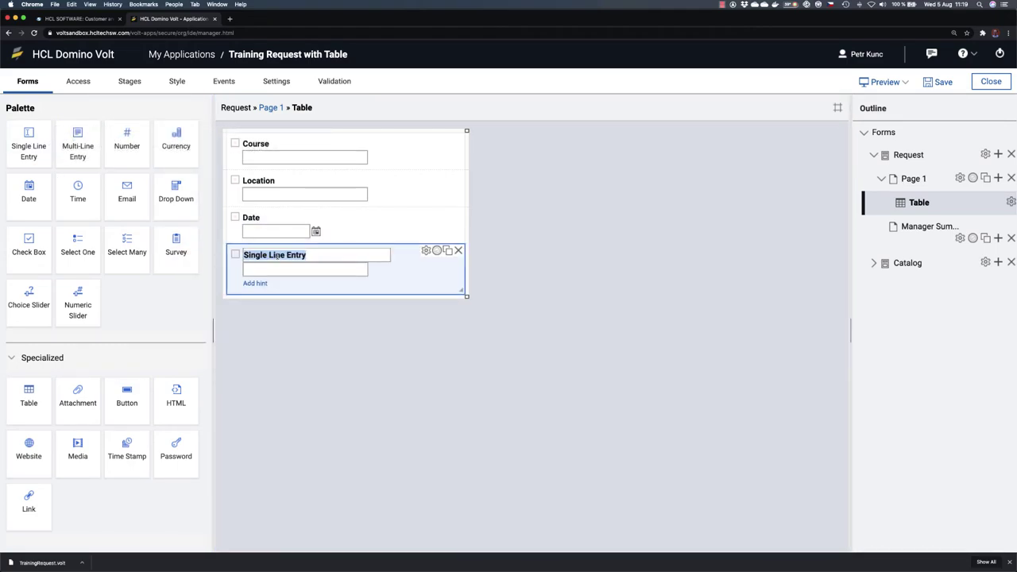
pyautogui.write('Uniq')
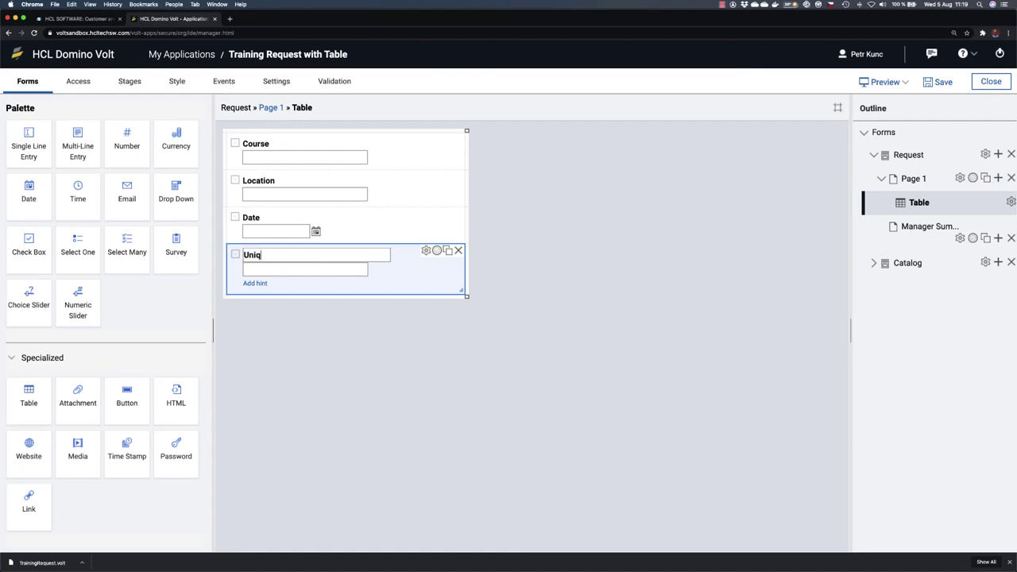
pyautogui.write('ue ID')
pyautogui.click(293, 333)
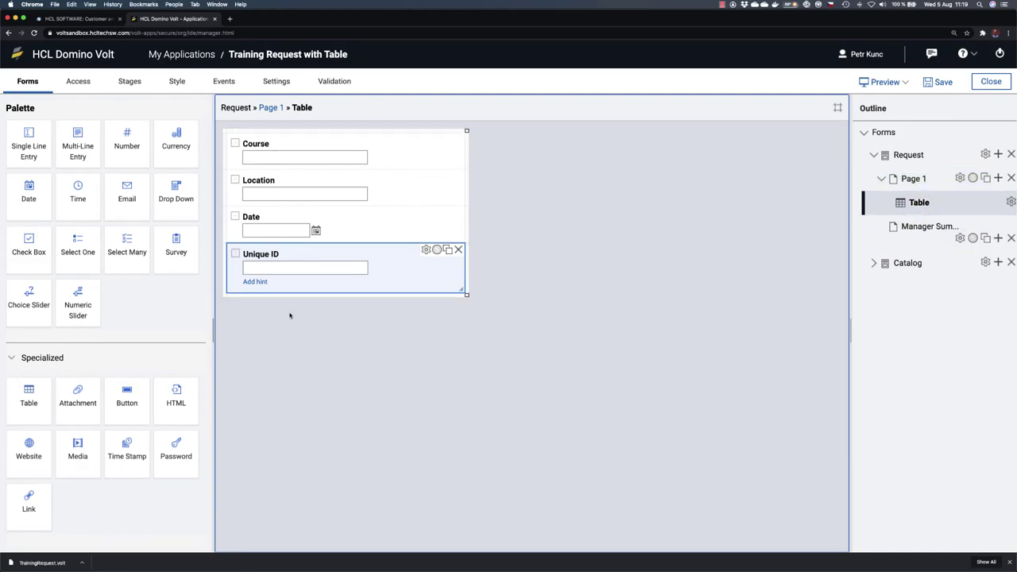
# Step: In the table's Advanced settings, set column widths Course 12, Location 8, Date 8
pyautogui.click(269, 108)
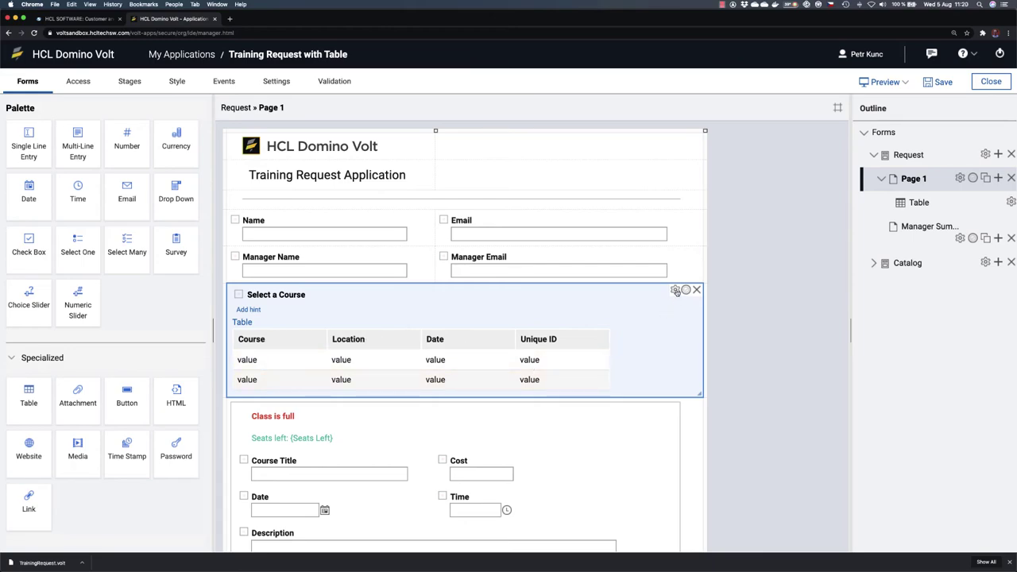
pyautogui.click(674, 290)
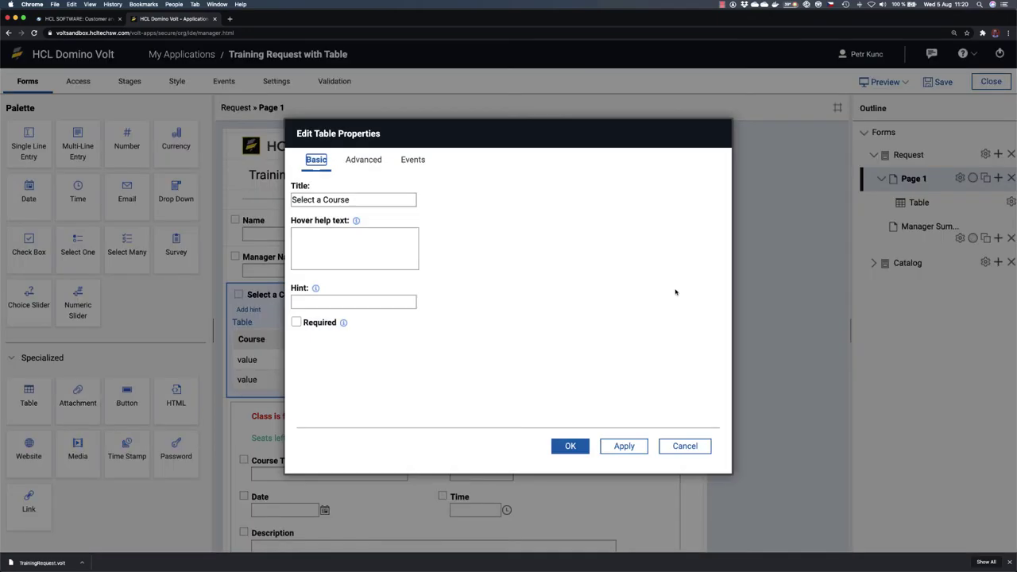
pyautogui.click(363, 160)
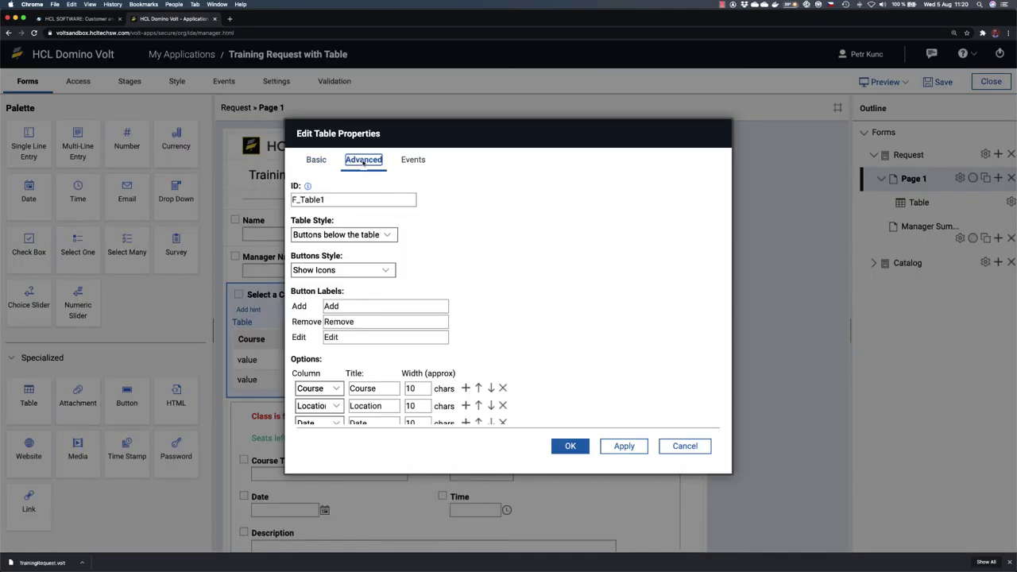
pyautogui.scroll(-3, 421, 386)
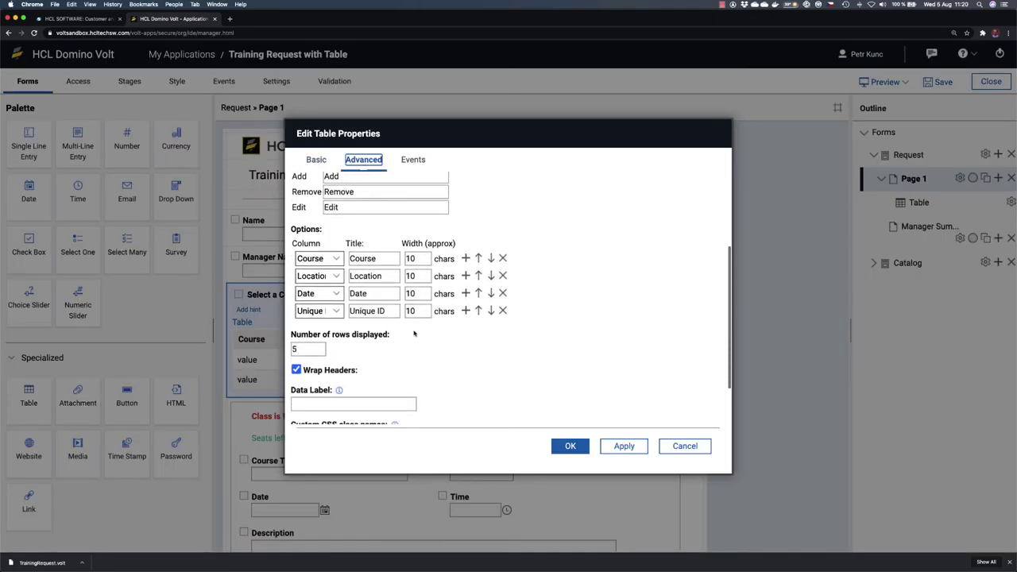
pyautogui.click(422, 276)
pyautogui.press('BackSpace')
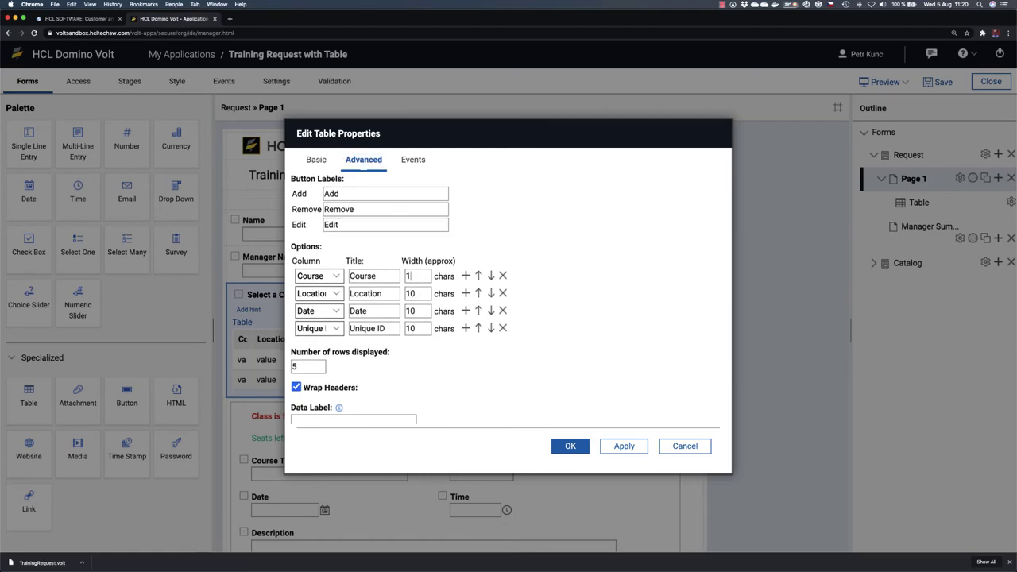
pyautogui.write('2')
pyautogui.moveTo(427, 295); pyautogui.dragTo(397, 293)
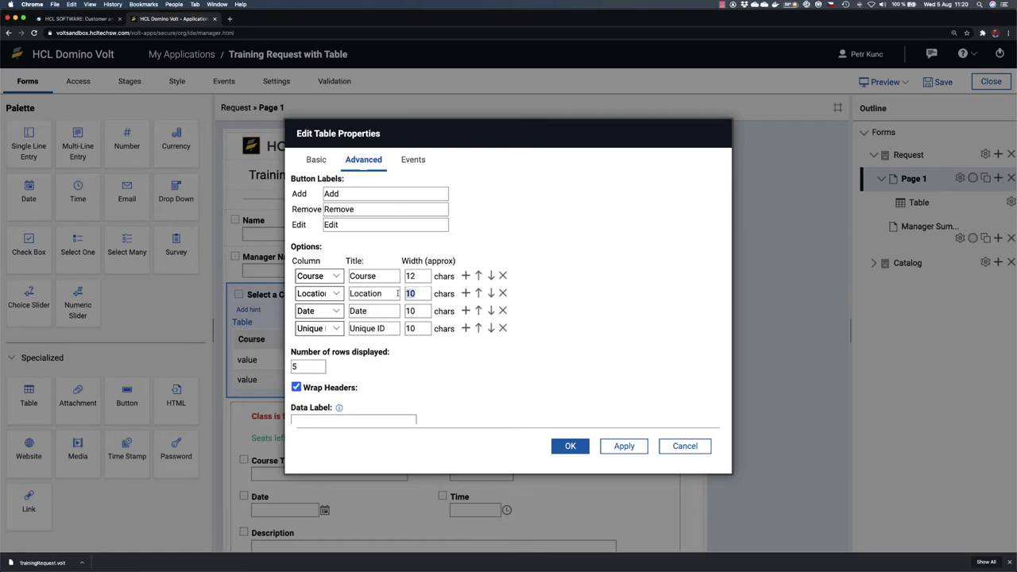
pyautogui.write('8')
pyautogui.doubleClick(417, 312)
pyautogui.write('8')
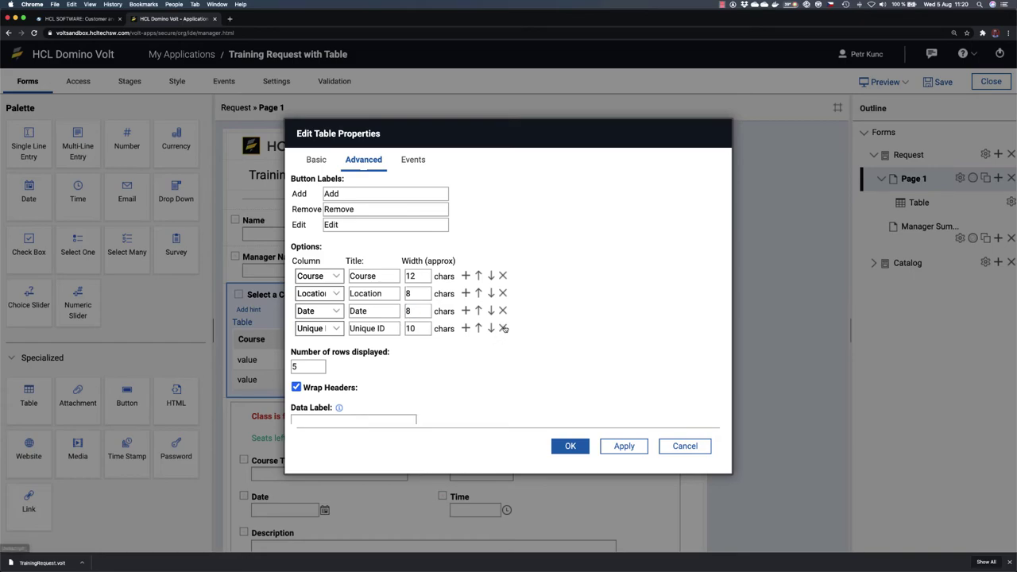
# Step: Remove the Unique ID column, display 3 rows, and apply the No Buttons table style
pyautogui.click(503, 328)
pyautogui.click(503, 328)
pyautogui.moveTo(314, 351); pyautogui.dragTo(287, 352)
pyautogui.write('3')
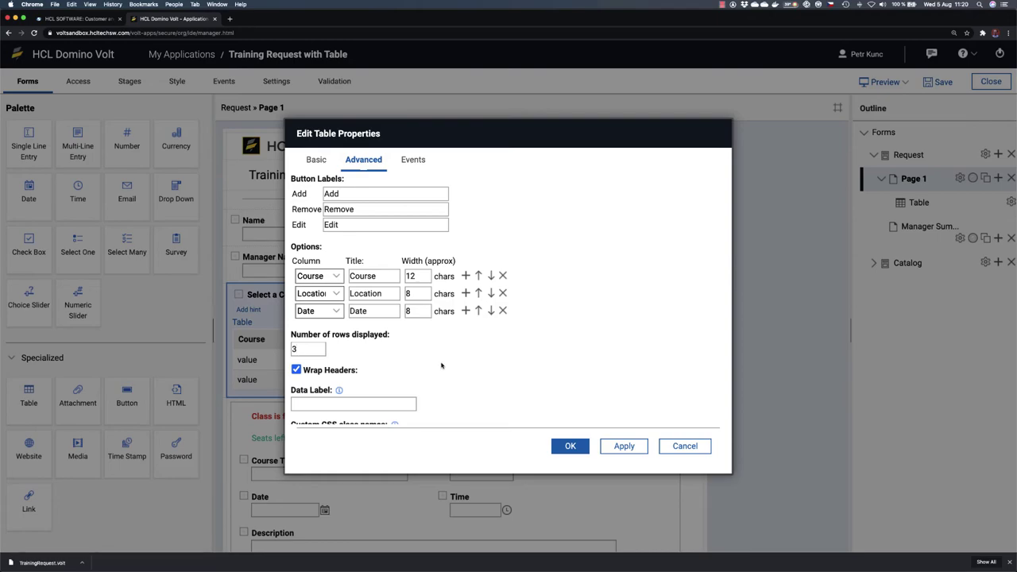
pyautogui.scroll(3, 520, 335)
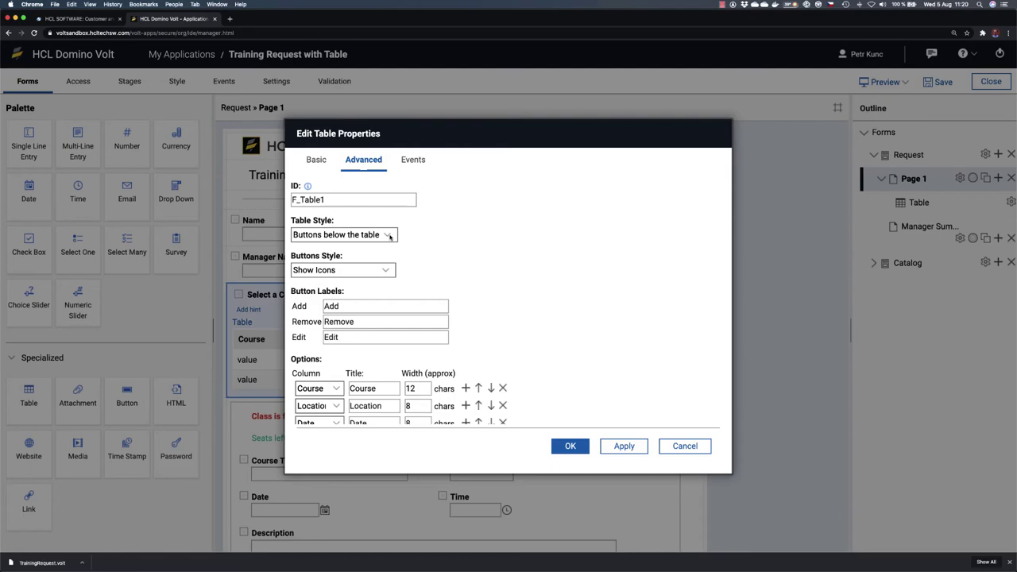
pyautogui.click(389, 236)
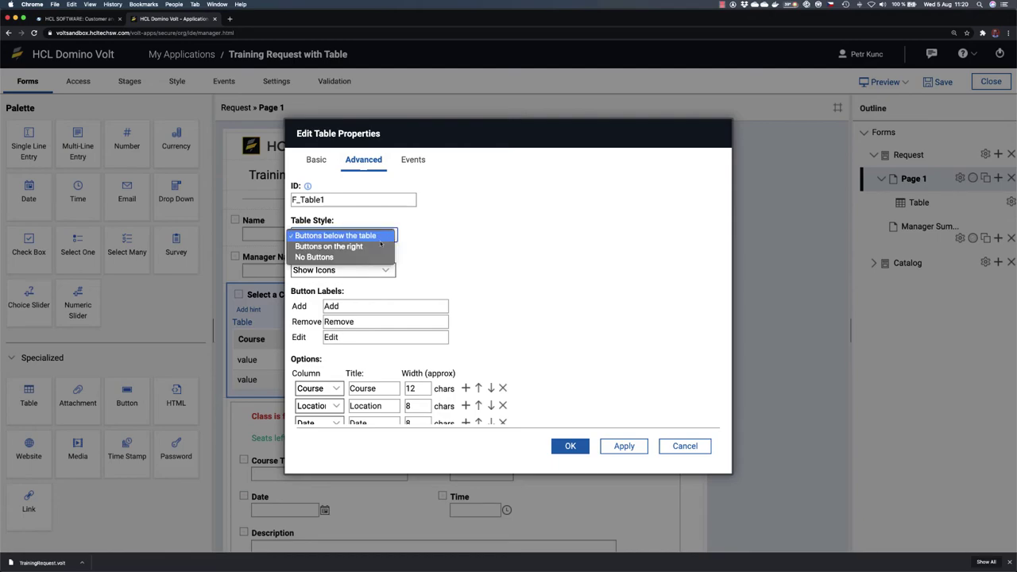
pyautogui.click(370, 257)
pyautogui.click(574, 446)
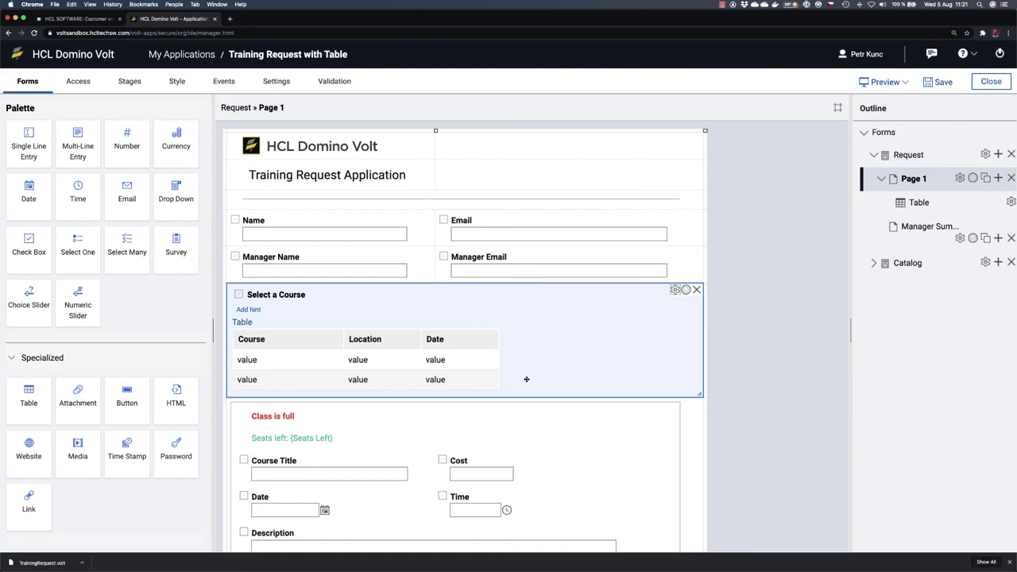
# Step: Open the Request form's Search service configuration from Settings > Services
pyautogui.click(129, 81)
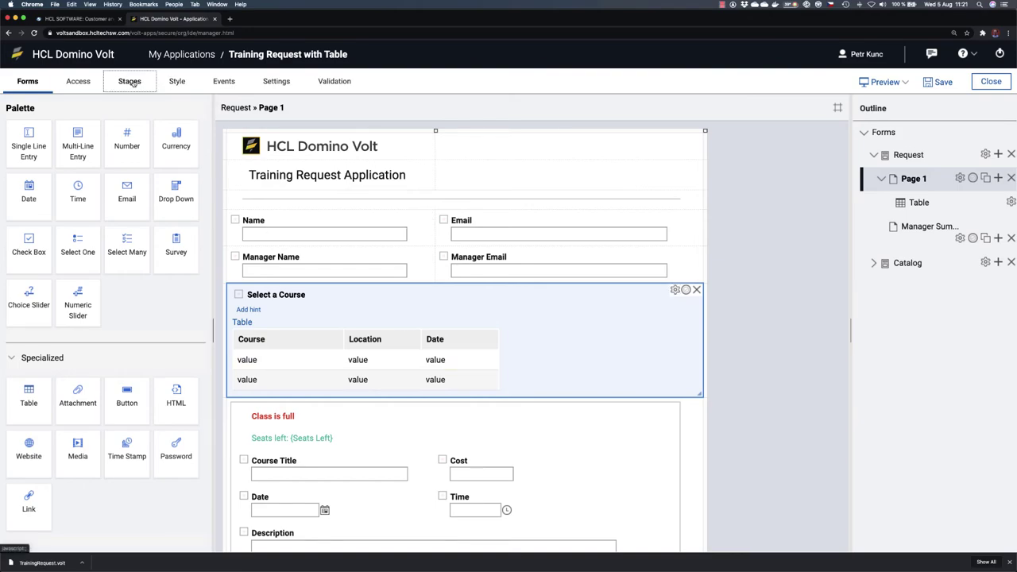
pyautogui.click(273, 82)
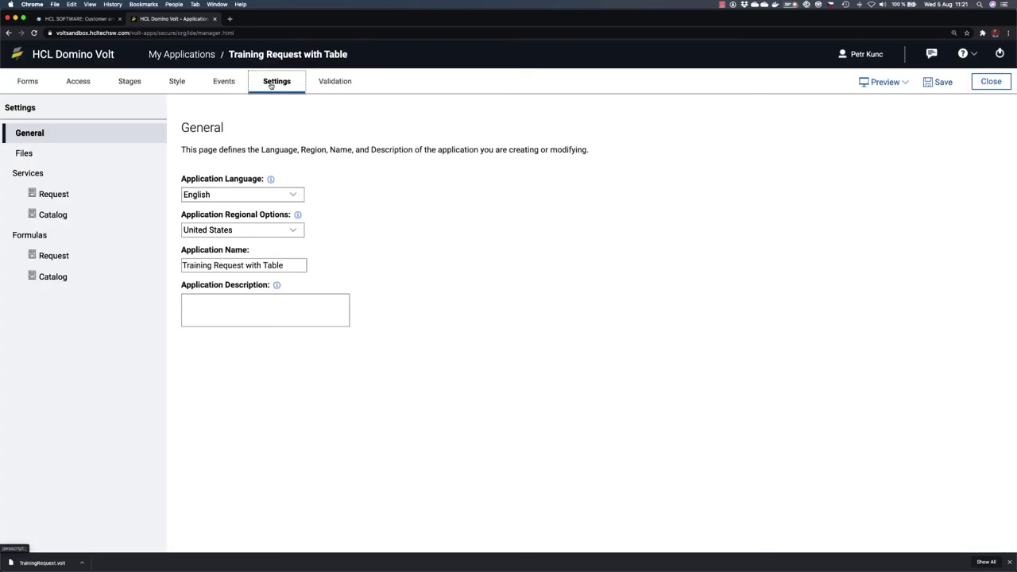
pyautogui.click(72, 195)
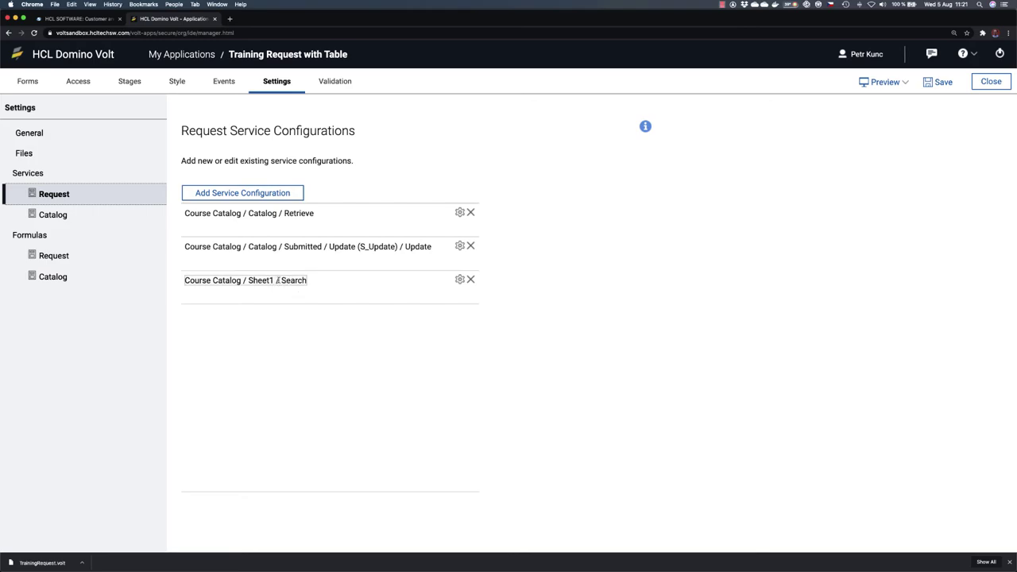
pyautogui.click(459, 279)
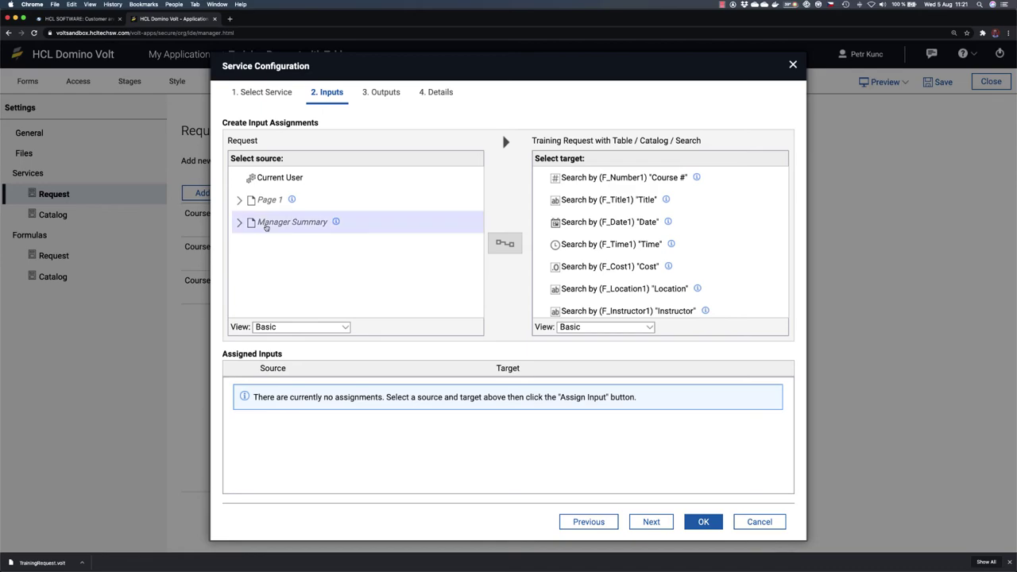
# Step: Step through Select Service and Inputs to reach the Search service's Outputs step
pyautogui.click(273, 95)
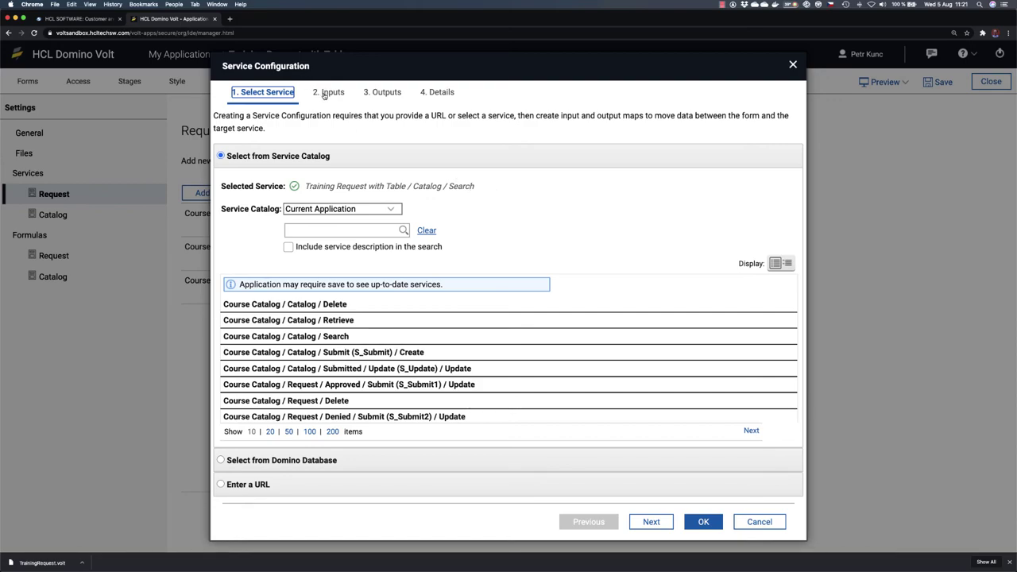
pyautogui.click(324, 94)
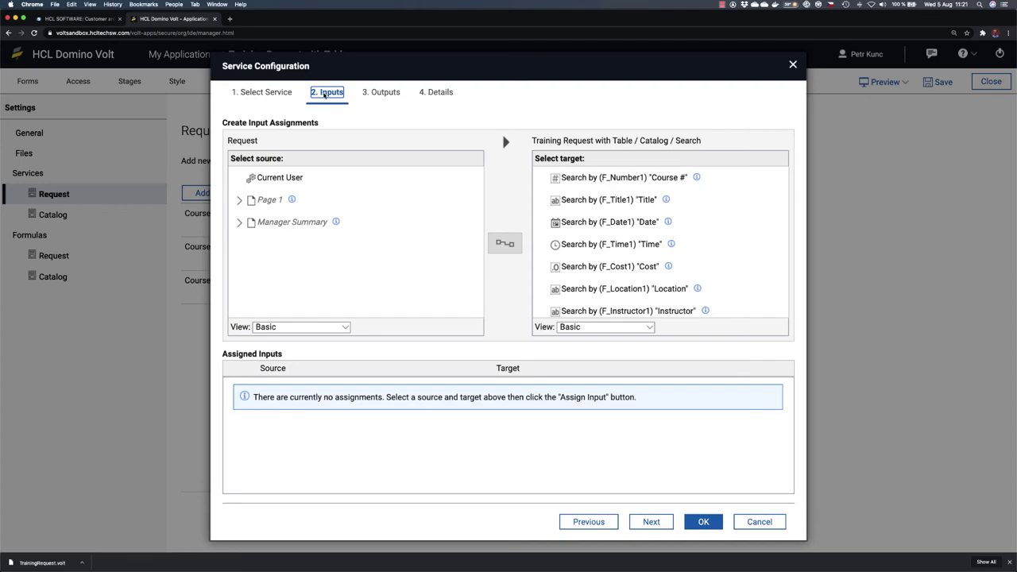
pyautogui.click(380, 93)
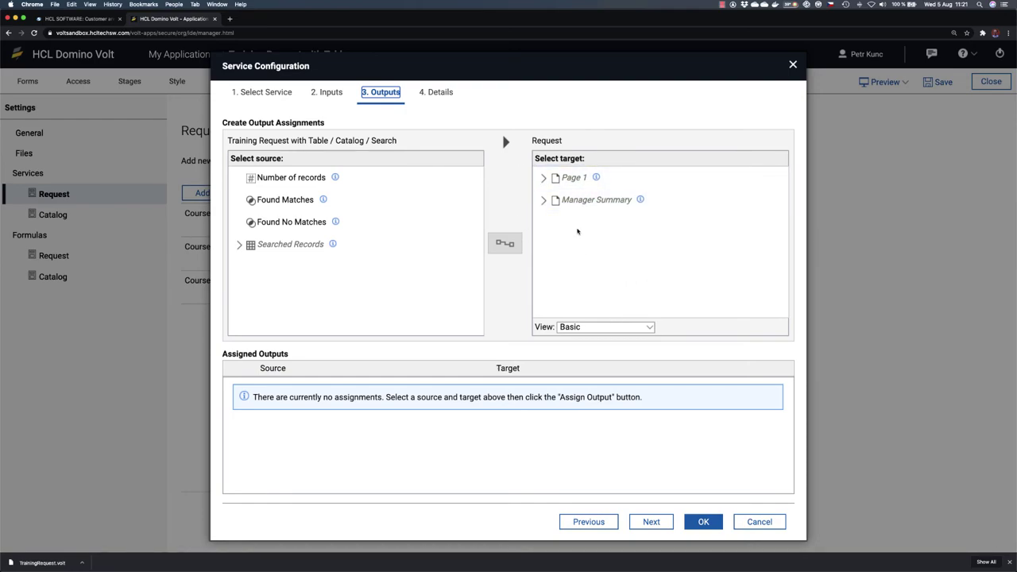
# Step: Expand the Select a Course table's columns as targets and the Searched Records source fields
pyautogui.click(545, 179)
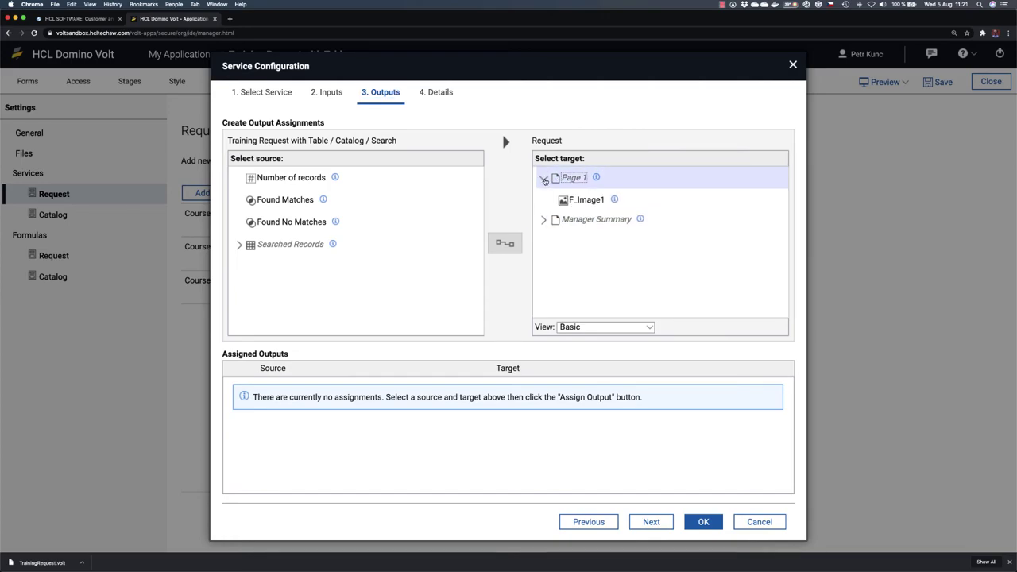
pyautogui.scroll(-3, 635, 238)
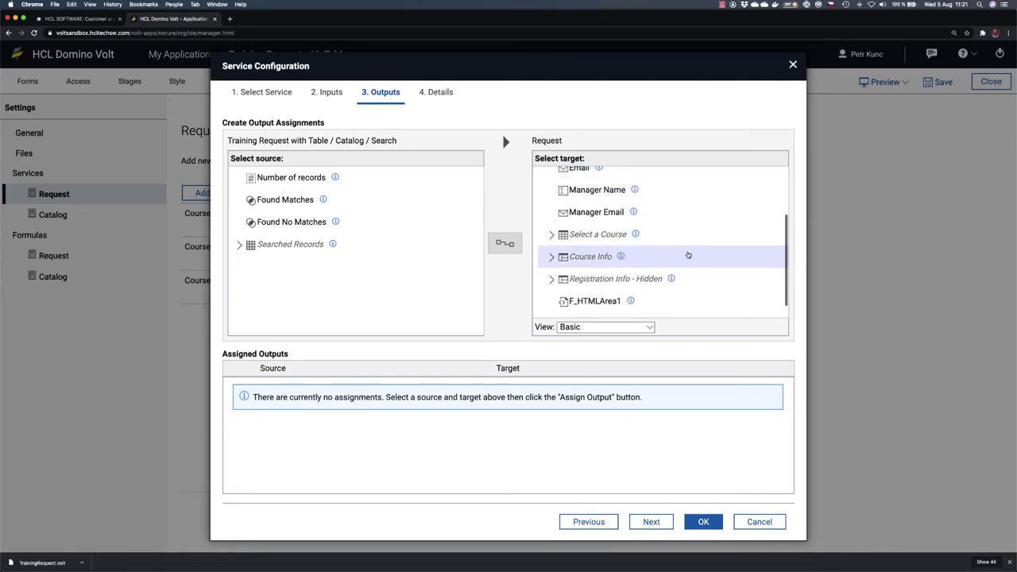
pyautogui.click(551, 259)
pyautogui.scroll(-2, 699, 274)
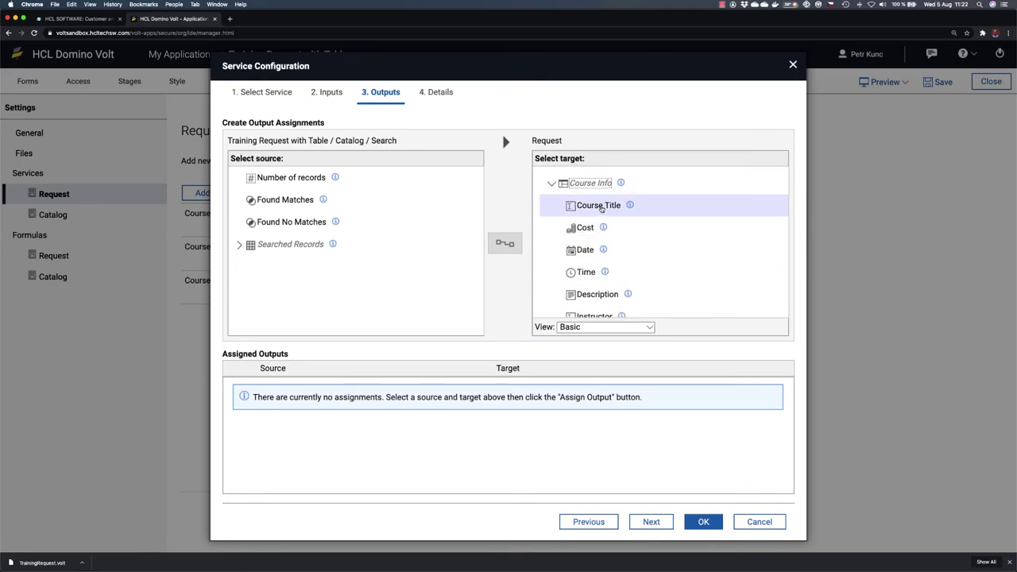
pyautogui.scroll(-2, 654, 251)
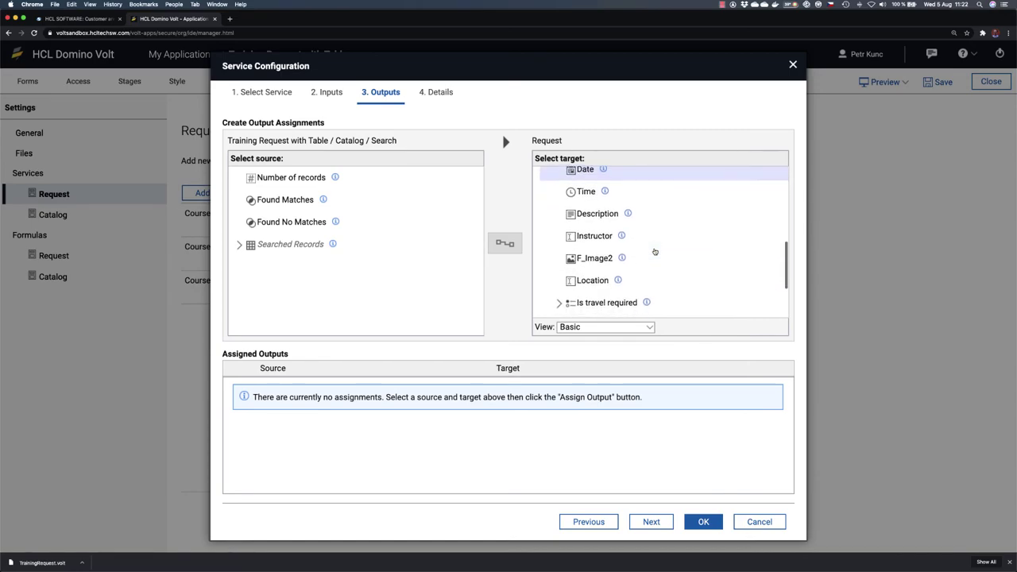
pyautogui.scroll(4, 655, 251)
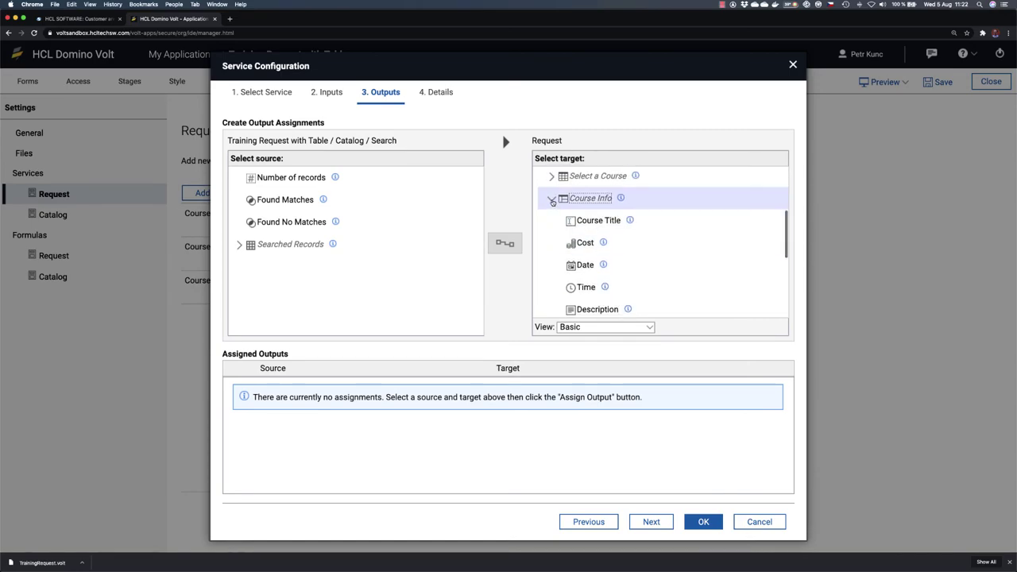
pyautogui.scroll(-4, 607, 247)
pyautogui.scroll(5, 610, 252)
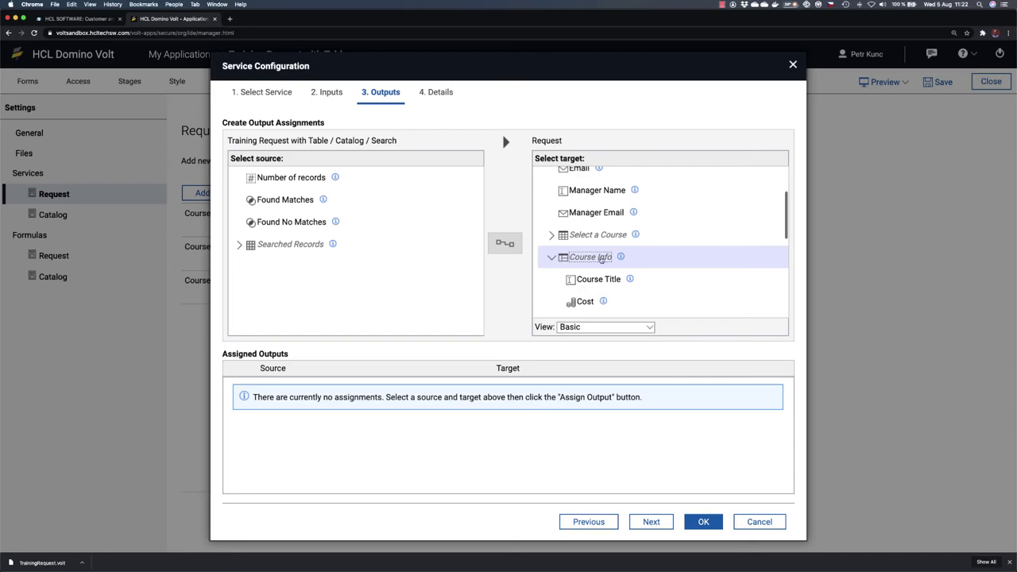
pyautogui.click(552, 257)
pyautogui.click(552, 236)
pyautogui.scroll(-3, 659, 265)
pyautogui.scroll(1, 656, 263)
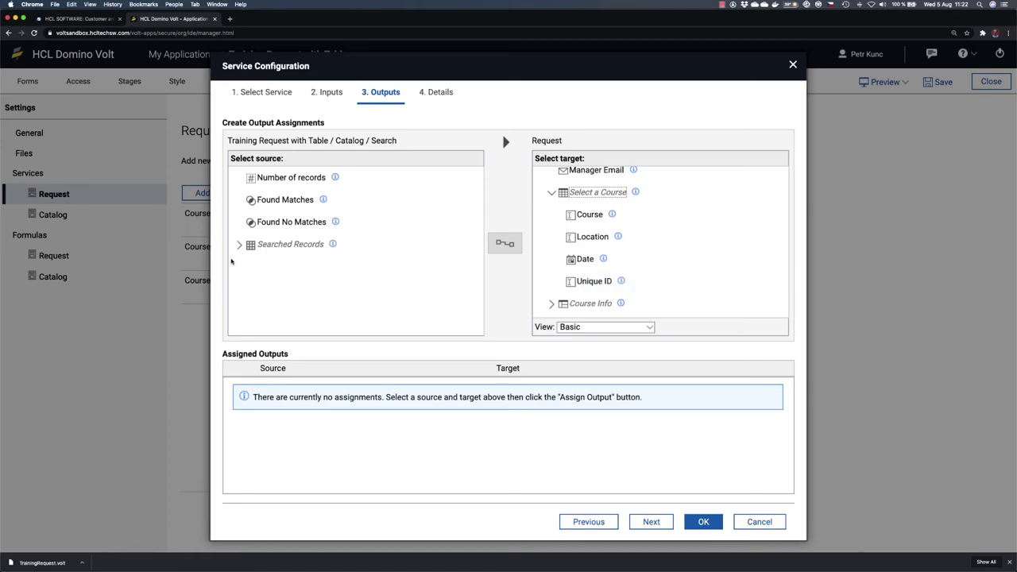
pyautogui.click(239, 245)
pyautogui.scroll(-2, 326, 258)
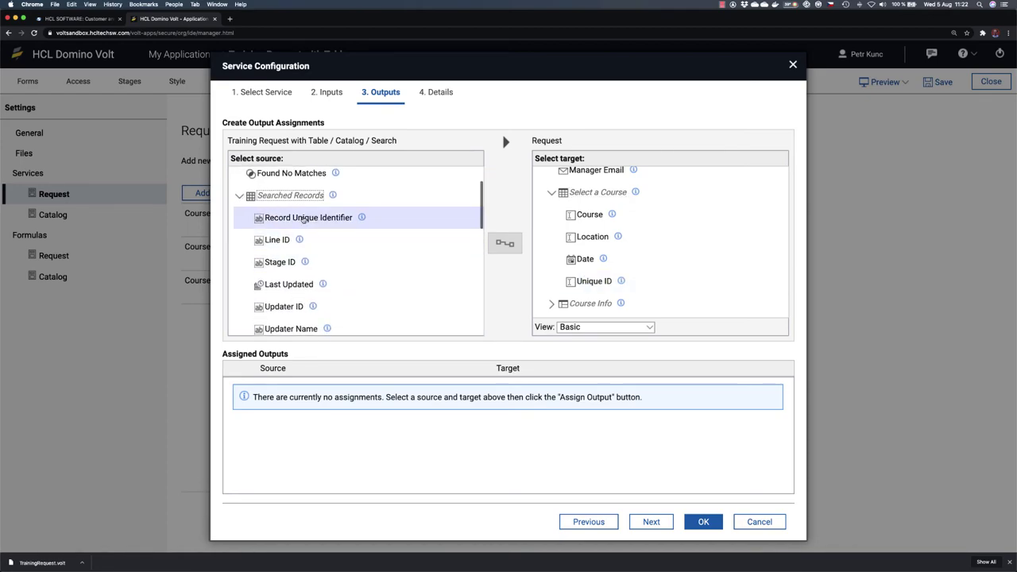
# Step: Map Record Unique Identifier to the table's Unique ID column and Title to Course
pyautogui.click(303, 218)
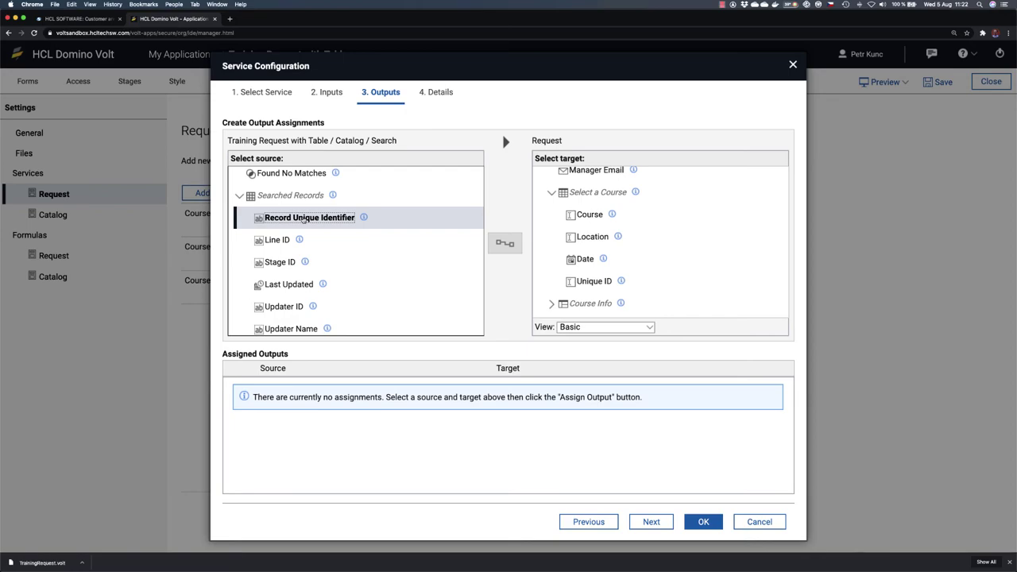
pyautogui.click(600, 282)
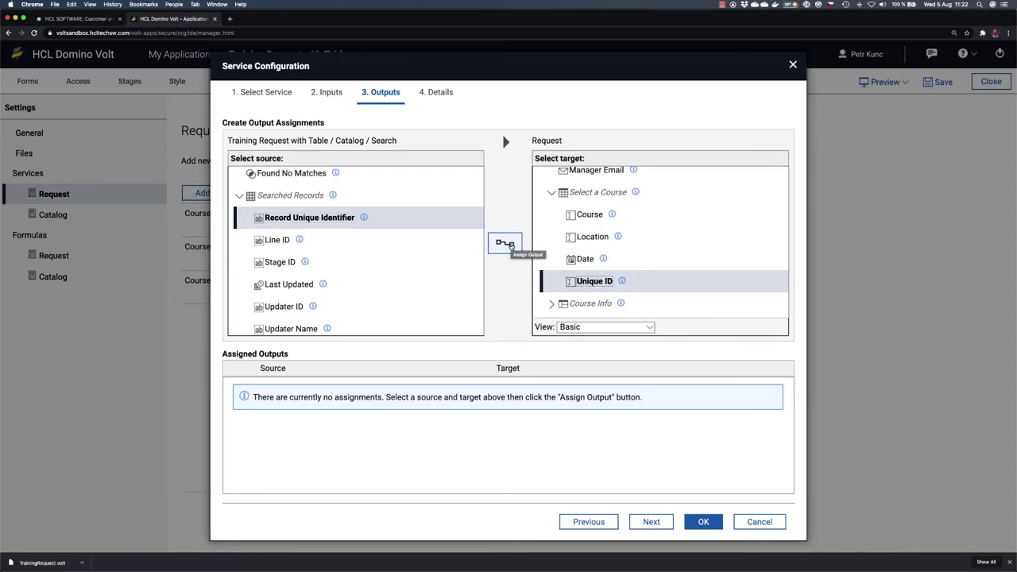
pyautogui.click(510, 245)
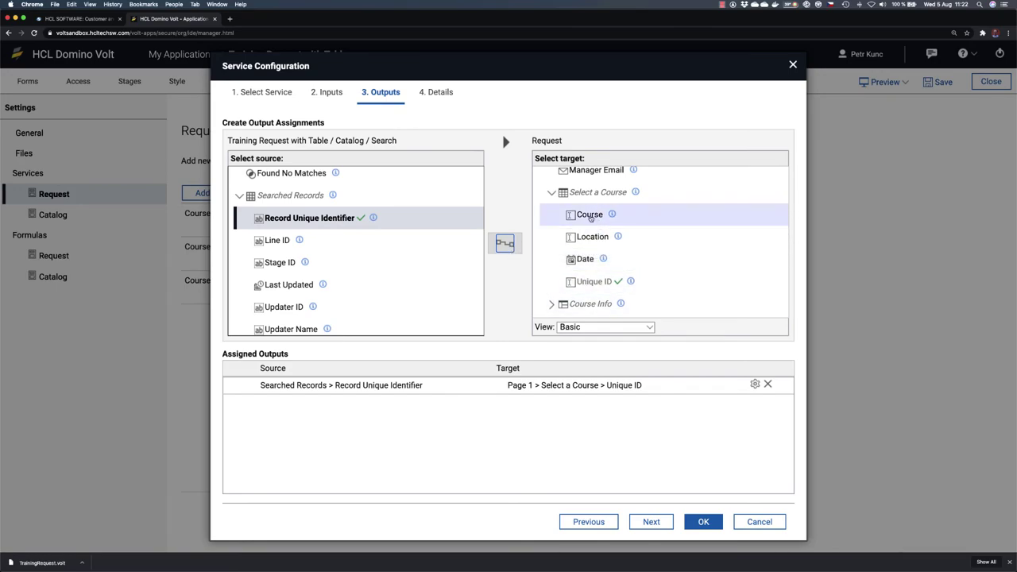
pyautogui.click(591, 216)
pyautogui.scroll(-3, 343, 288)
pyautogui.scroll(-10, 348, 286)
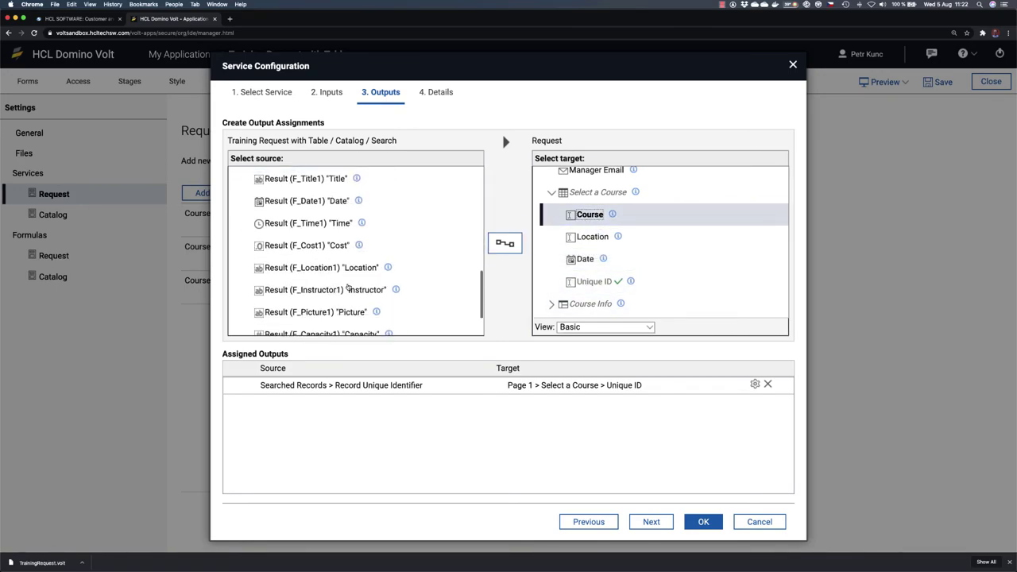
pyautogui.scroll(-2, 347, 287)
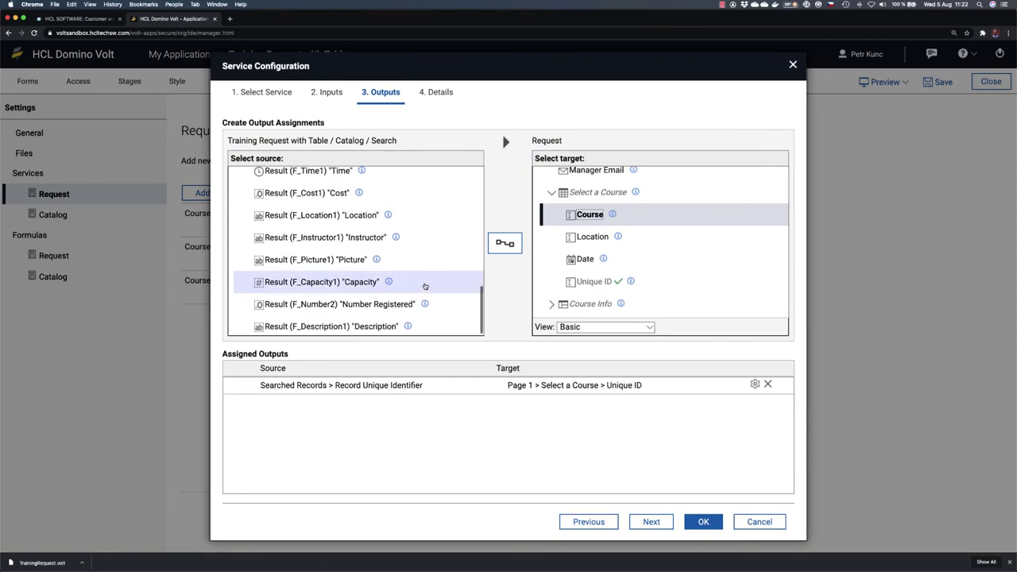
pyautogui.scroll(3, 425, 286)
pyautogui.click(357, 202)
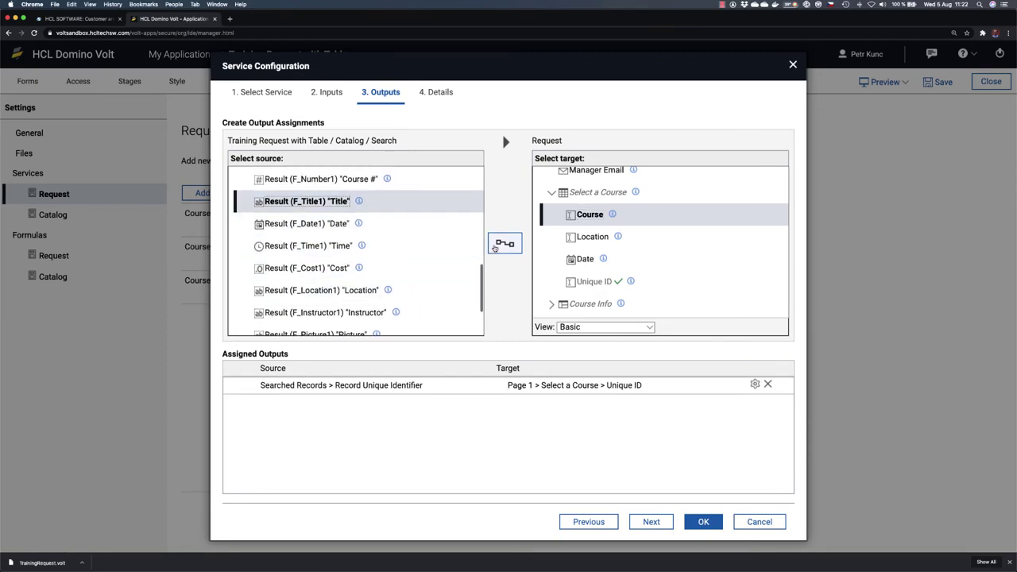
pyautogui.click(504, 244)
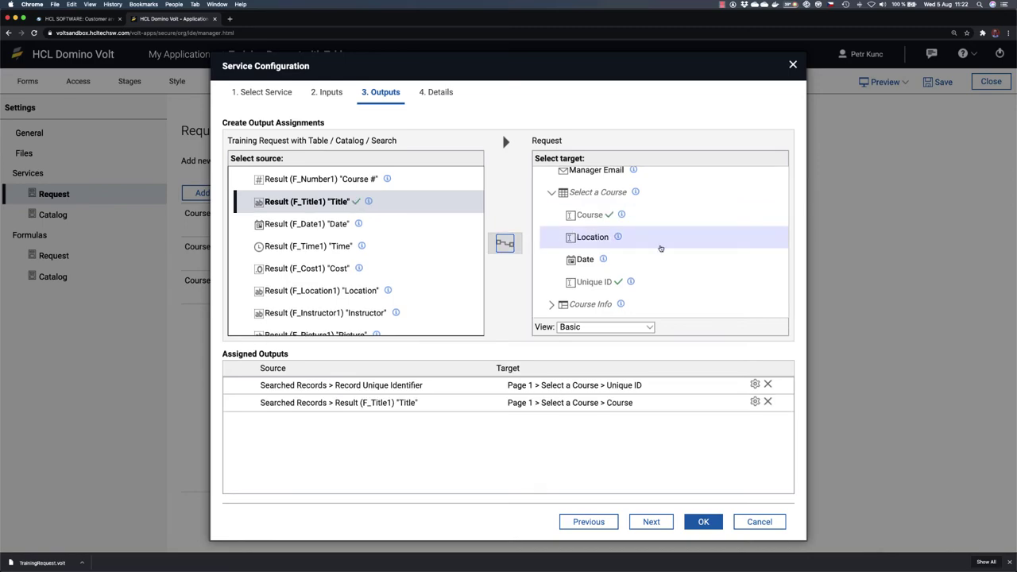
# Step: Map the Location and Date results to the Location and Date columns, then save the mappings
pyautogui.click(592, 237)
pyautogui.click(381, 291)
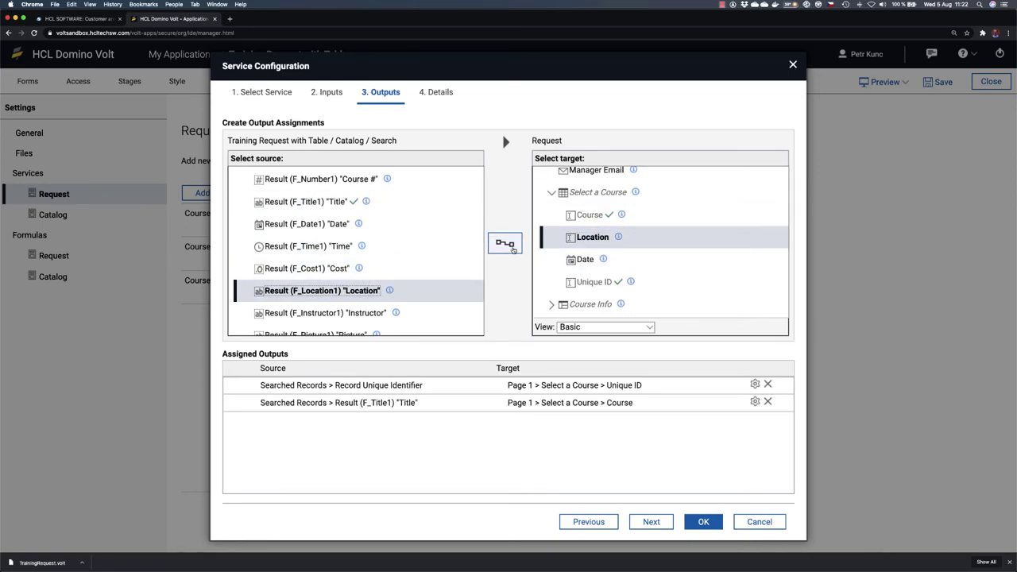
pyautogui.click(512, 248)
pyautogui.click(580, 259)
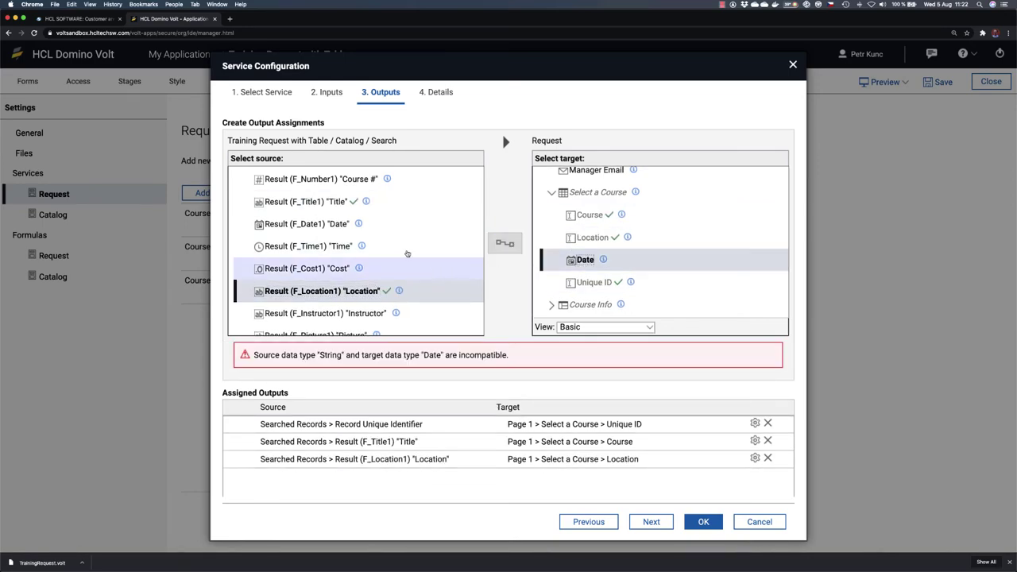
pyautogui.click(386, 226)
pyautogui.click(505, 243)
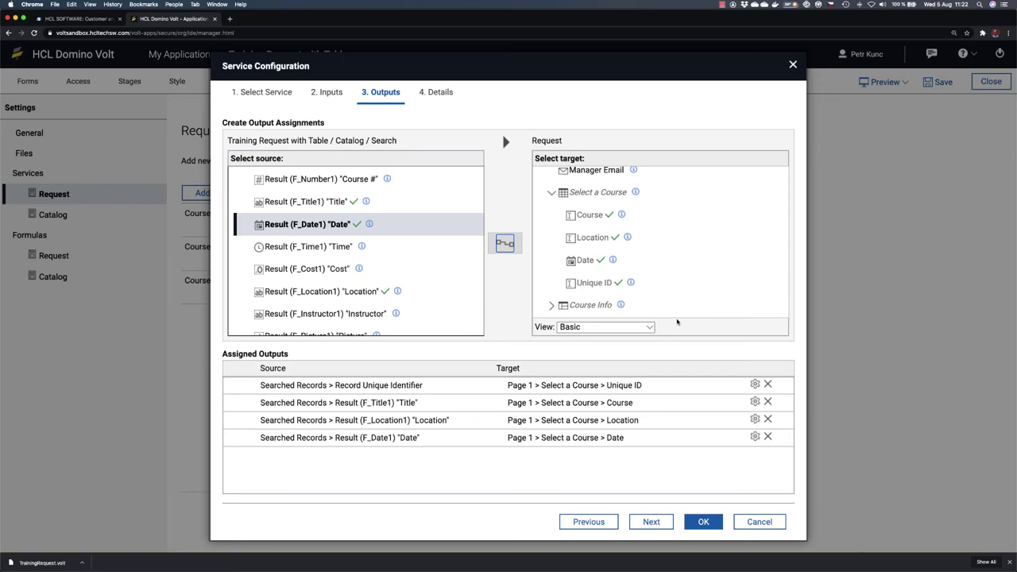
pyautogui.click(701, 521)
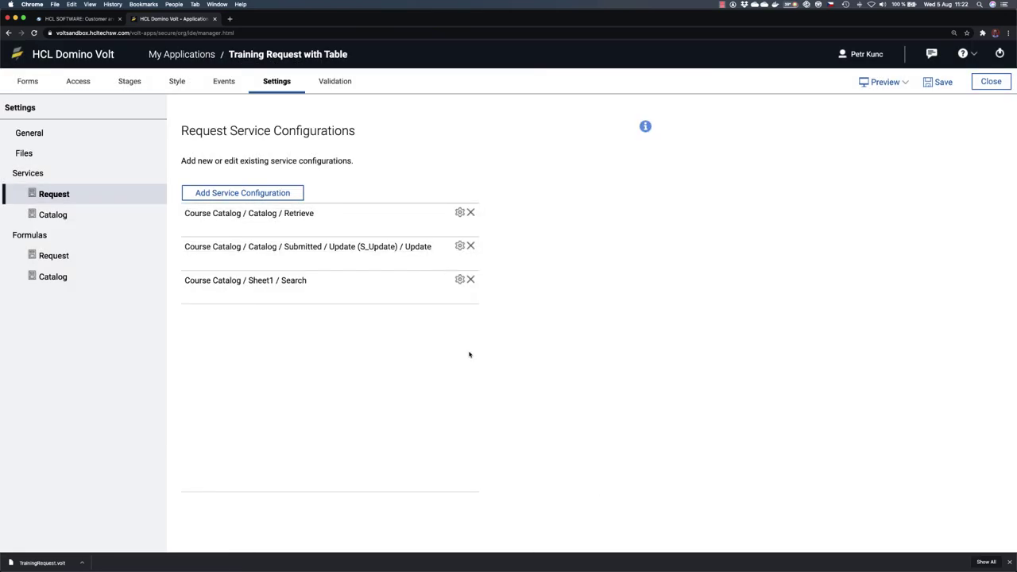
# Step: Preview the Training Request form, note the empty Select a Course table, and close the preview
pyautogui.click(29, 83)
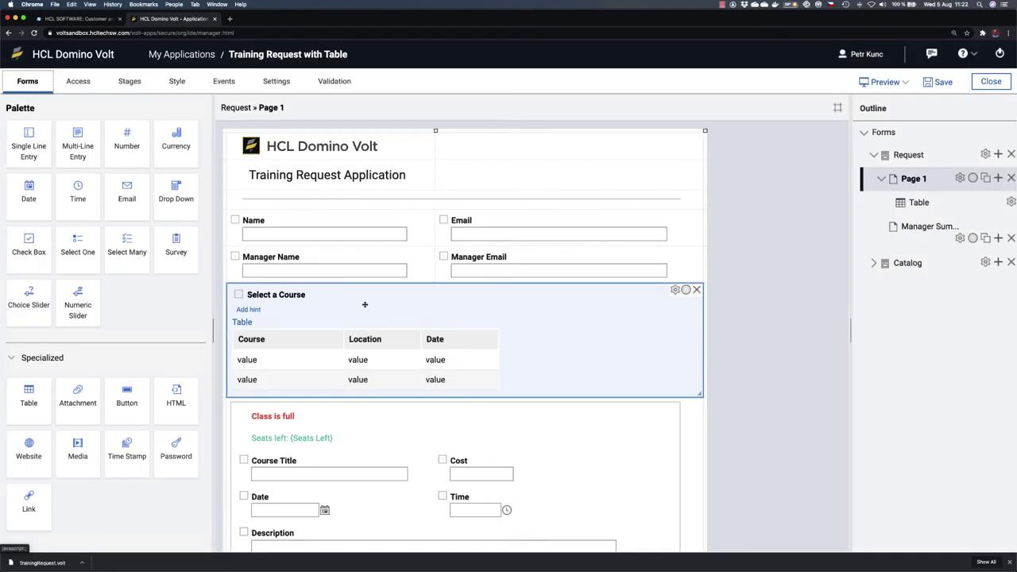
pyautogui.click(880, 82)
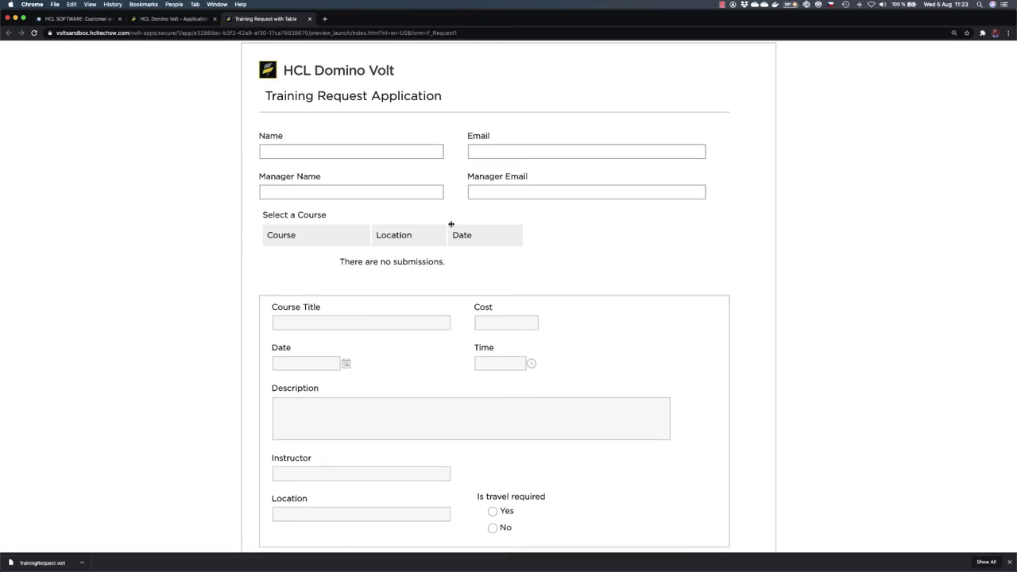
pyautogui.click(1007, 562)
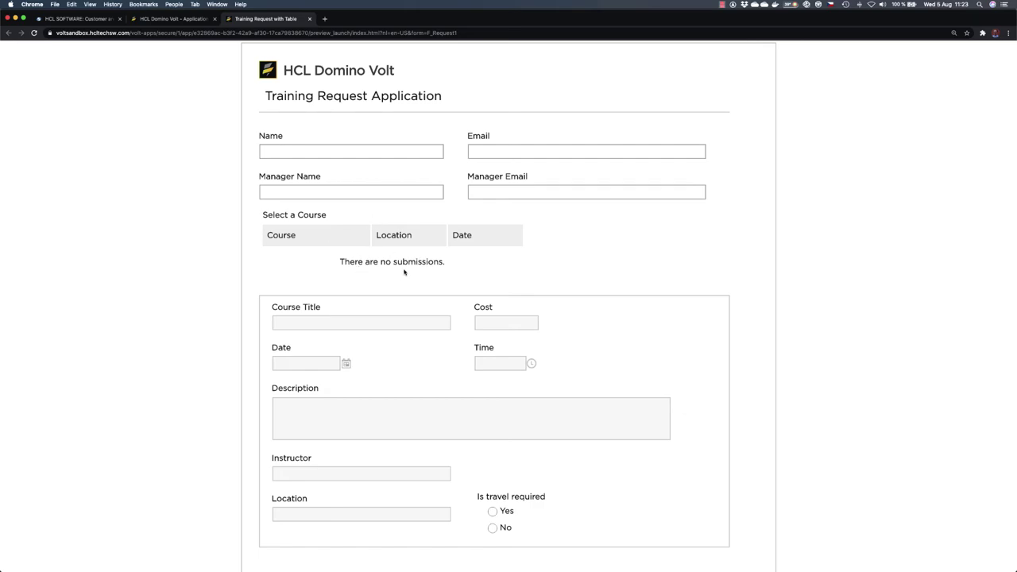
pyautogui.click(310, 19)
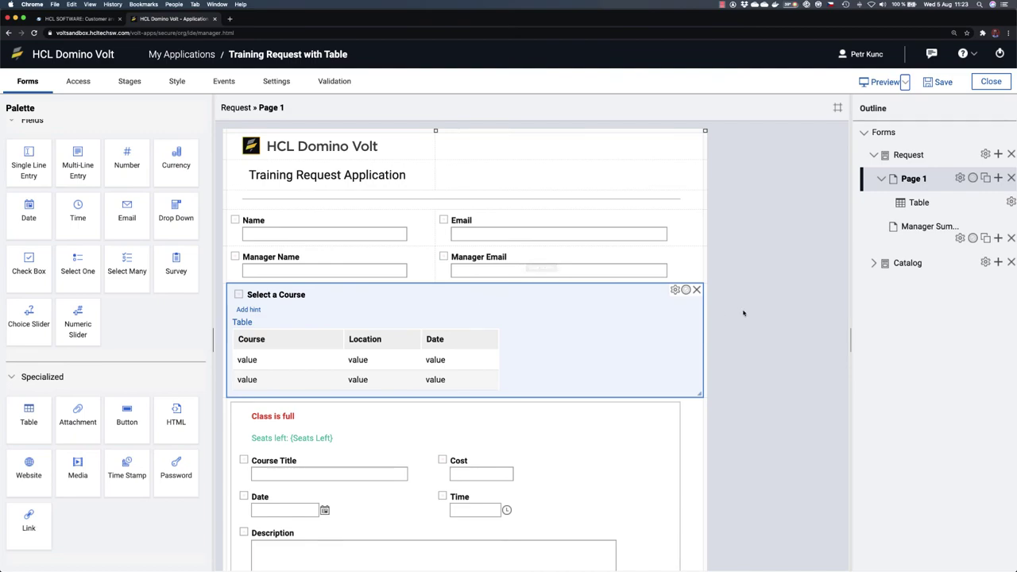
# Step: Have the Select a Course table's onShow event call the Course Catalog / Sheet1 / Search service, then preview
pyautogui.click(675, 290)
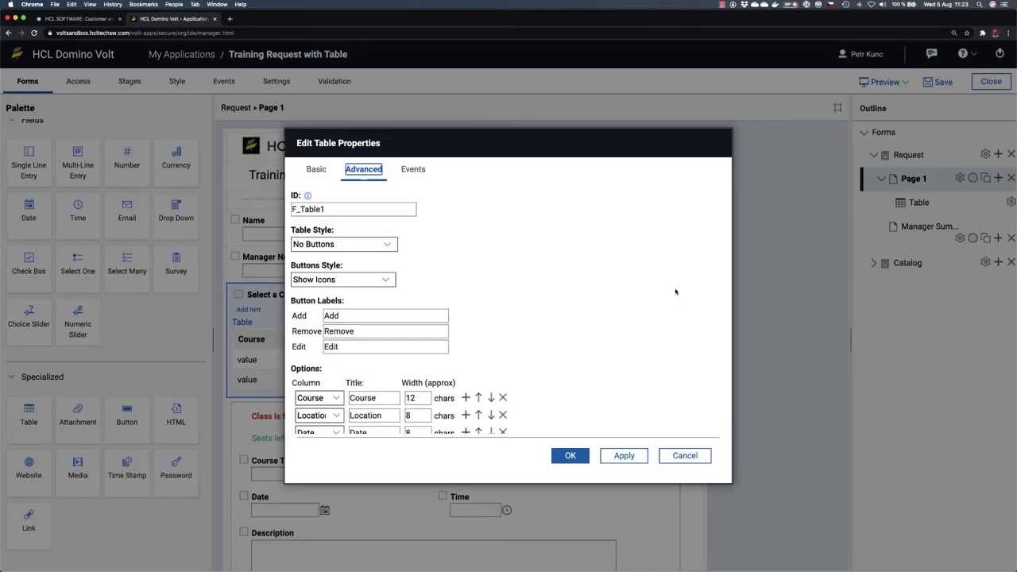
pyautogui.click(419, 173)
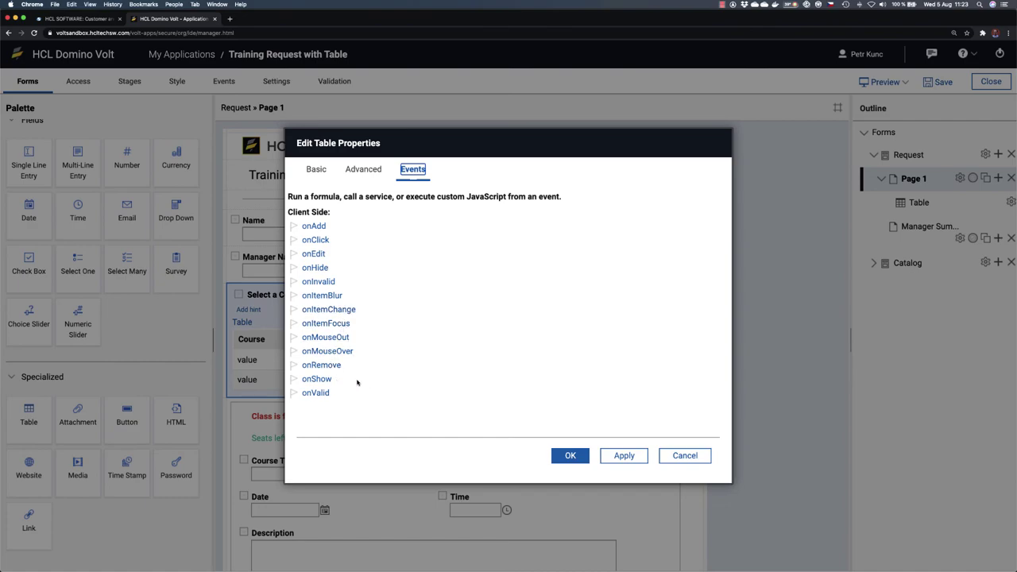
pyautogui.click(317, 379)
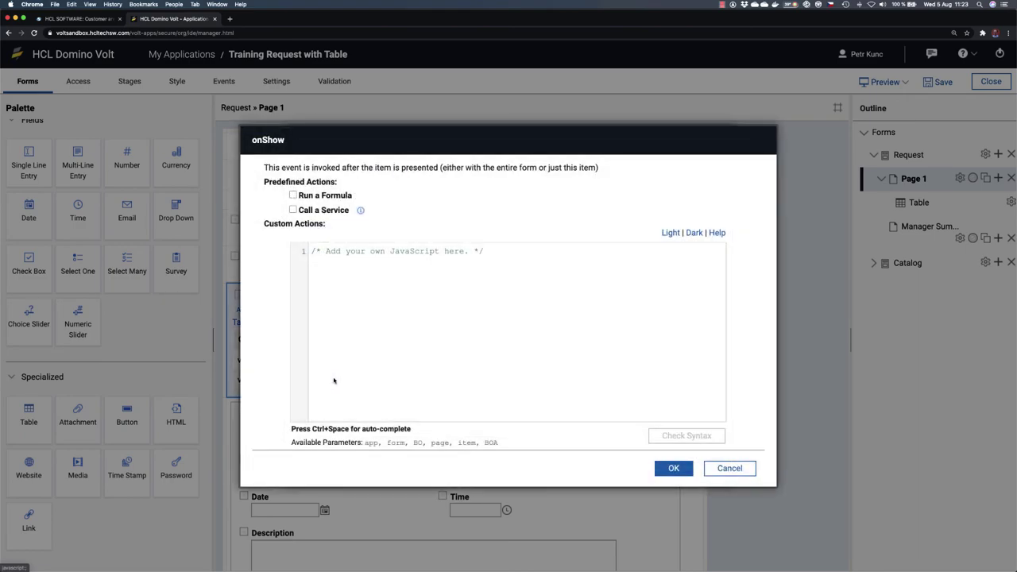
pyautogui.click(293, 210)
pyautogui.click(457, 216)
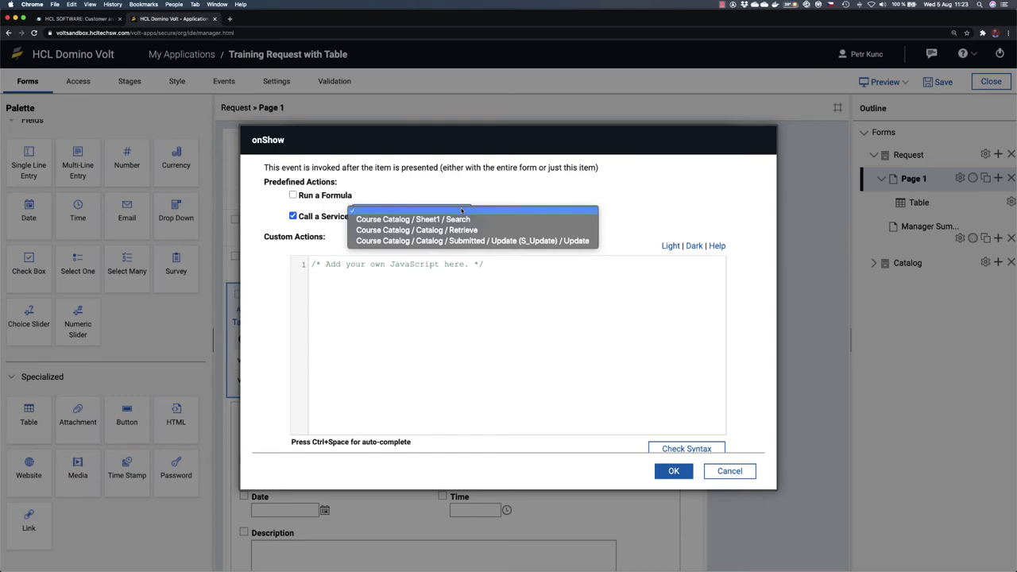
pyautogui.click(469, 219)
pyautogui.click(673, 471)
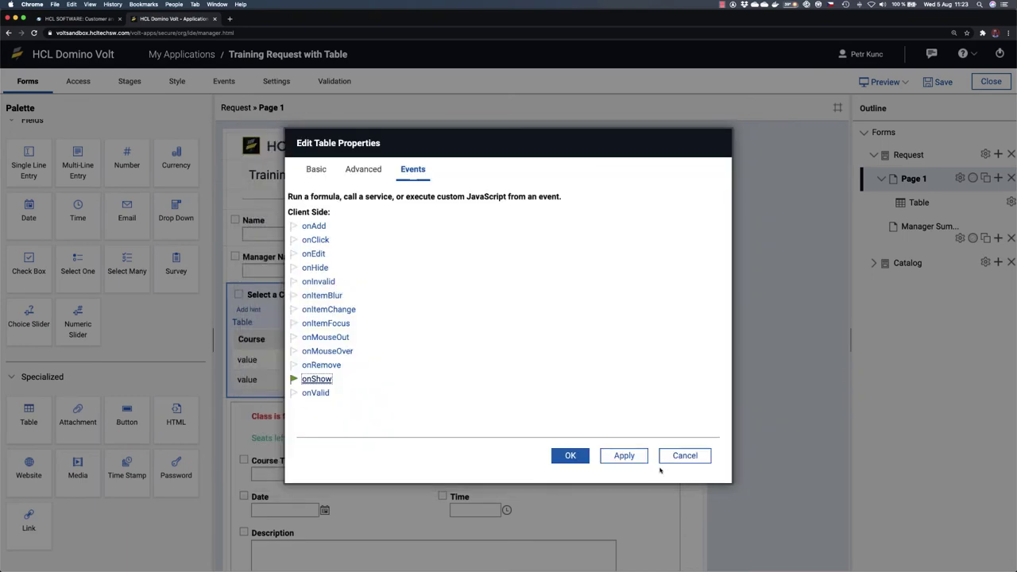
pyautogui.click(585, 455)
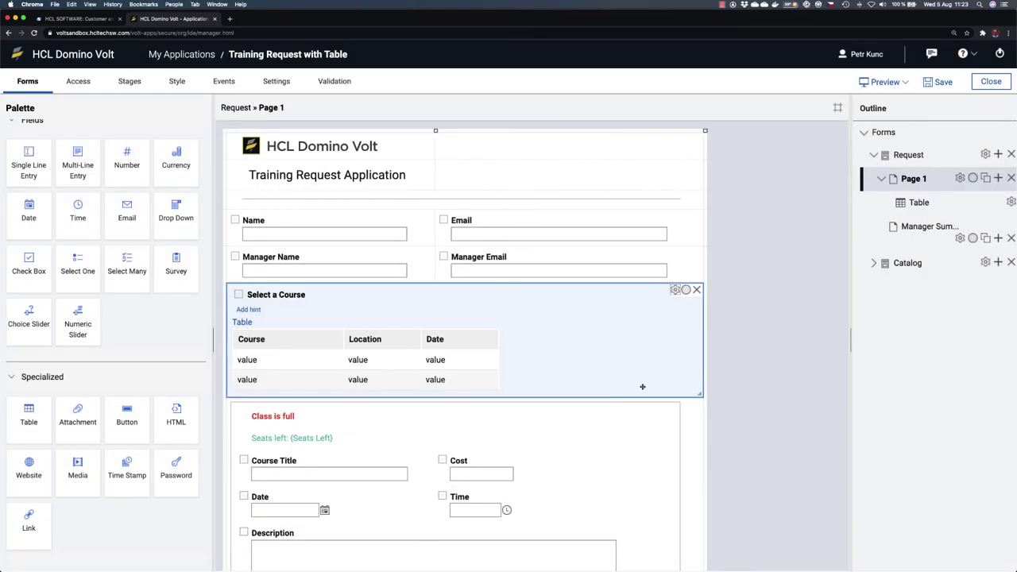
pyautogui.click(893, 83)
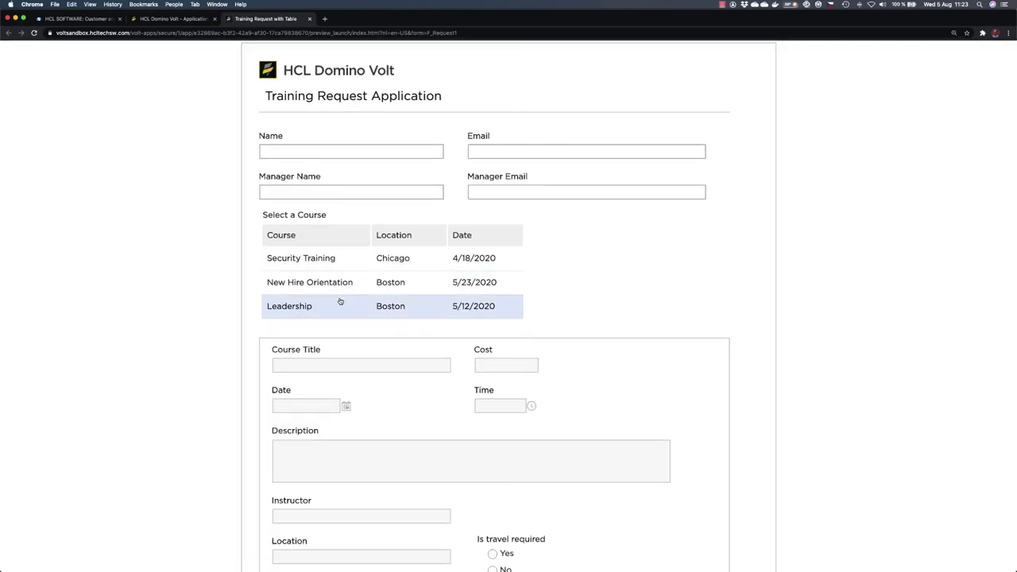
# Step: Select Security Training, step through the course rows, then select New Hire Orientation
pyautogui.scroll(-5, 343, 301)
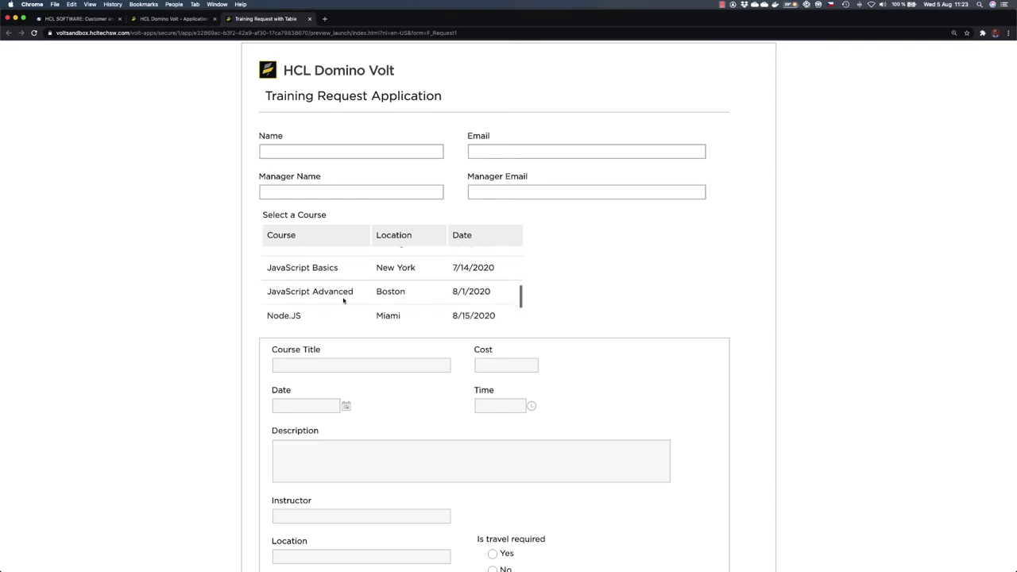
pyautogui.scroll(5, 350, 297)
pyautogui.scroll(2, 350, 297)
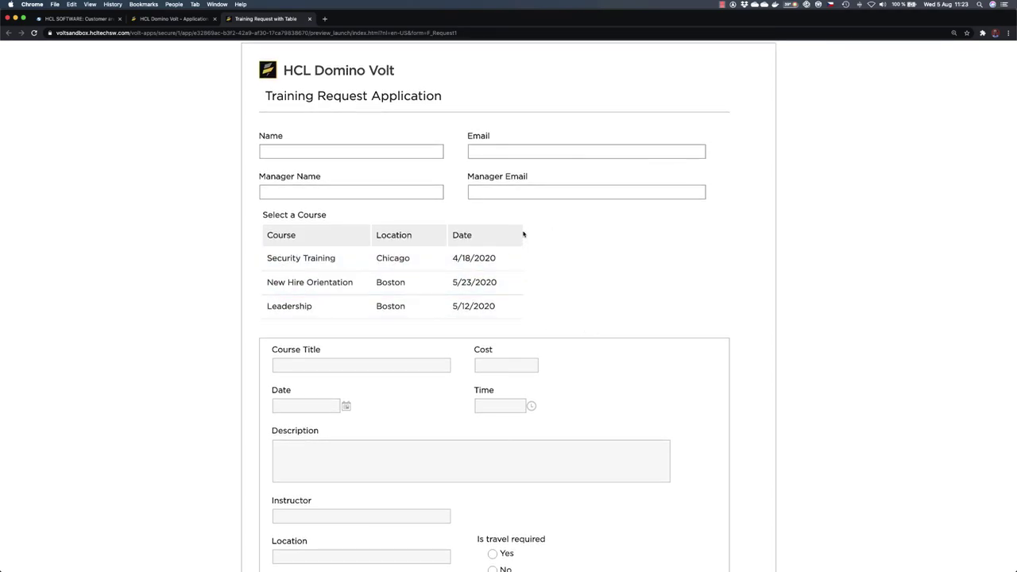
pyautogui.click(330, 261)
pyautogui.press('Down')
pyautogui.press('Down')
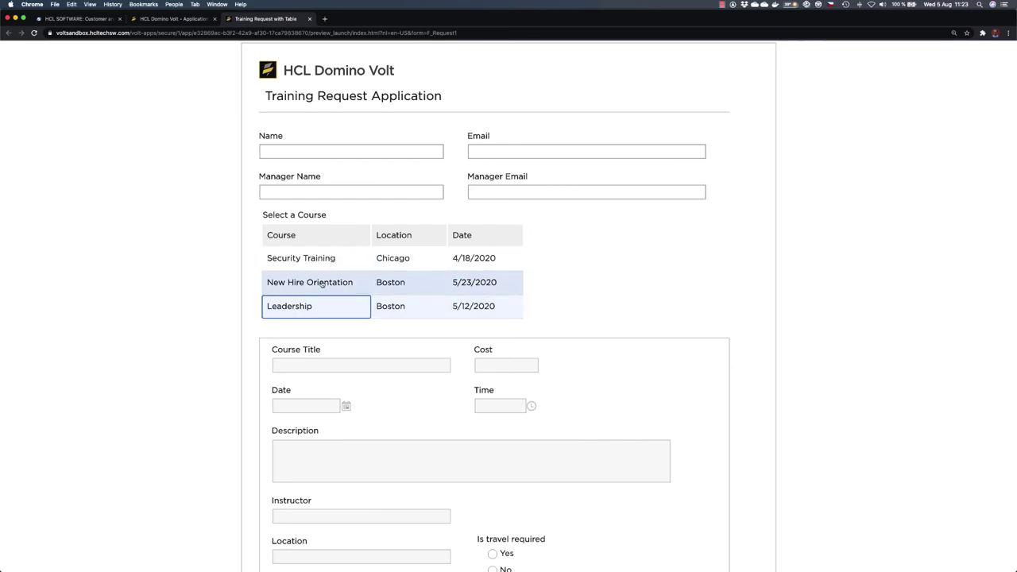
pyautogui.press('Up')
pyautogui.press('Up')
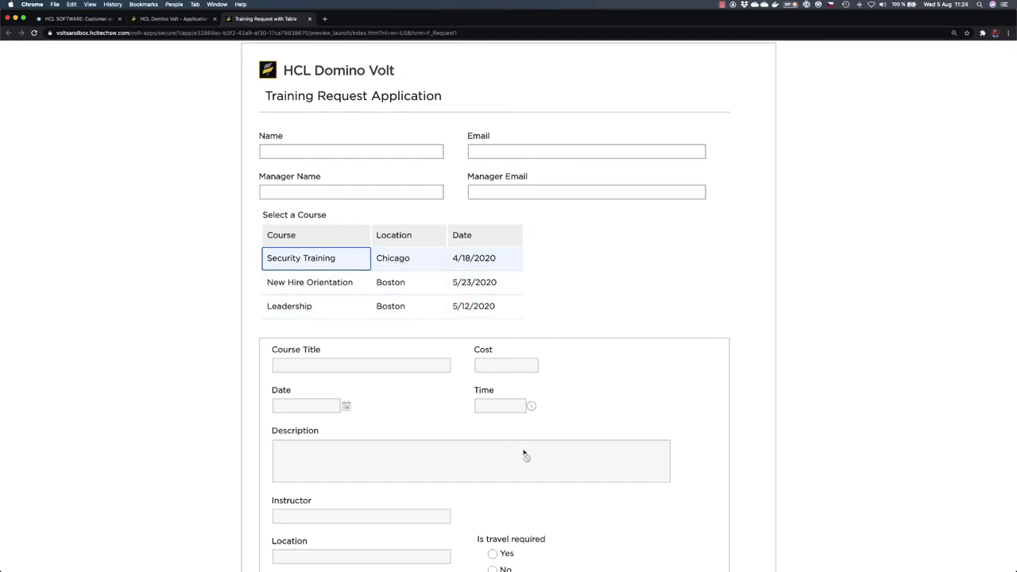
pyautogui.click(316, 283)
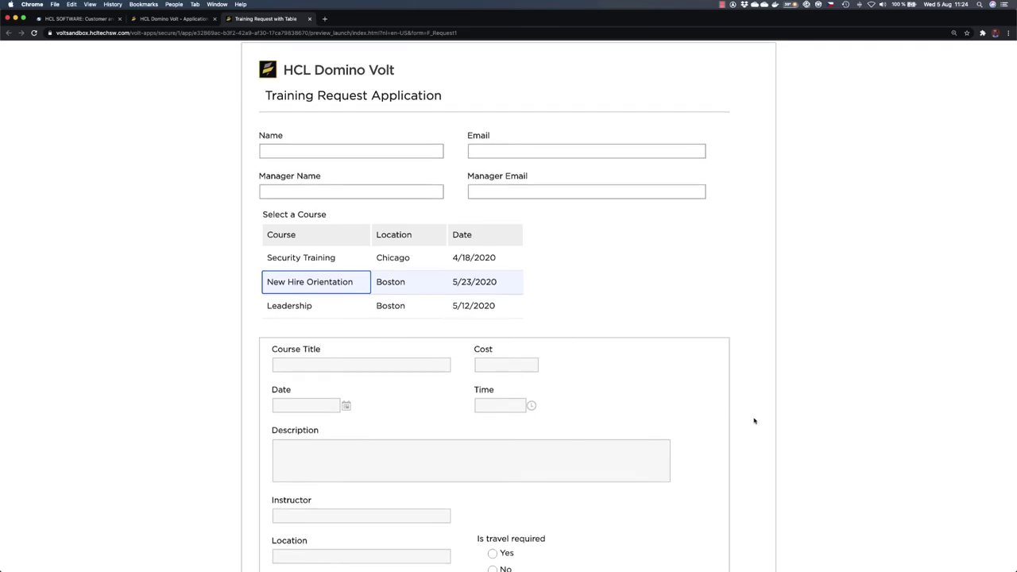
# Step: Pick the Security Training and New Hire Orientation rows, then close the form preview
pyautogui.scroll(-3, 753, 418)
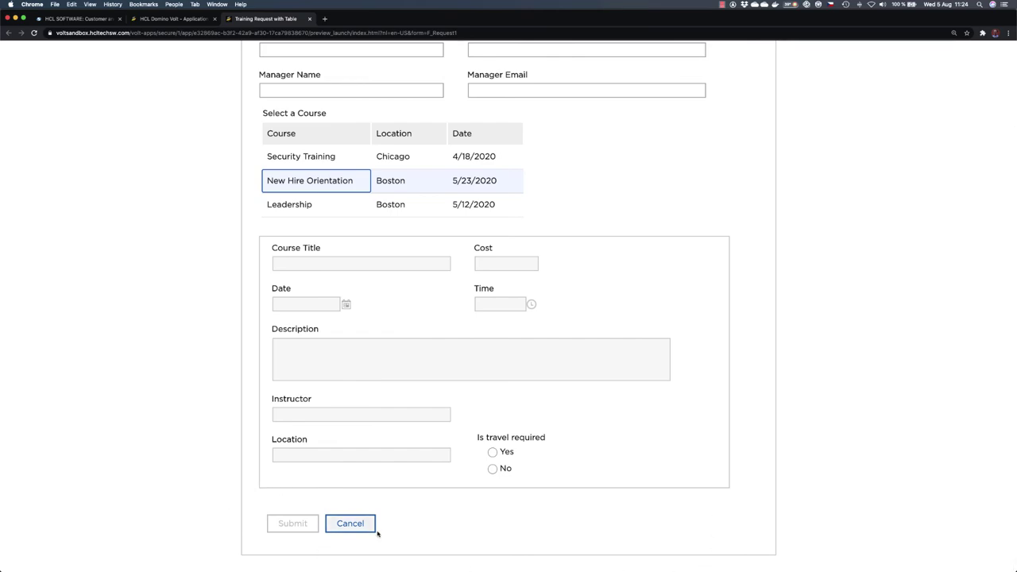
pyautogui.scroll(3, 378, 534)
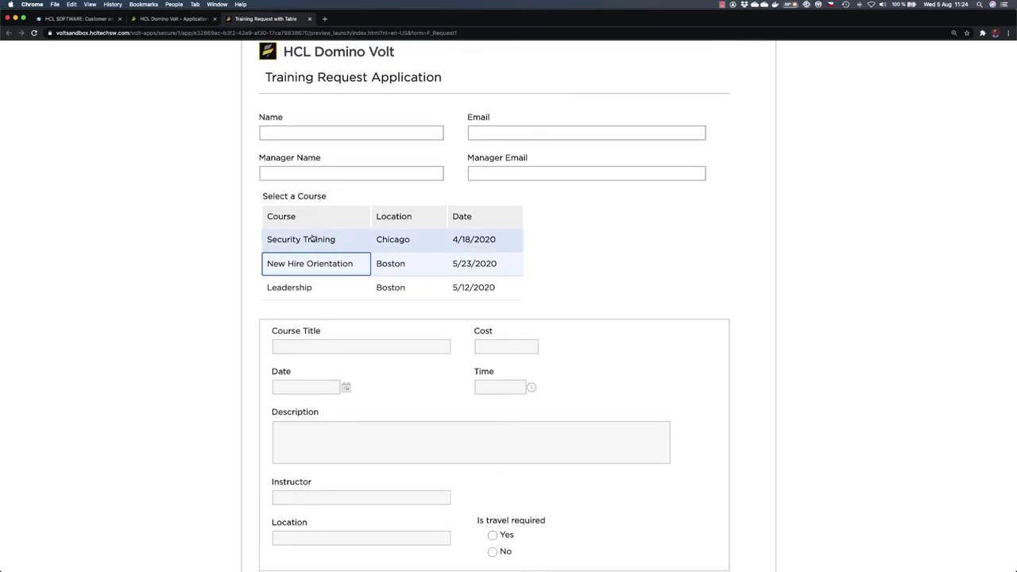
pyautogui.click(313, 239)
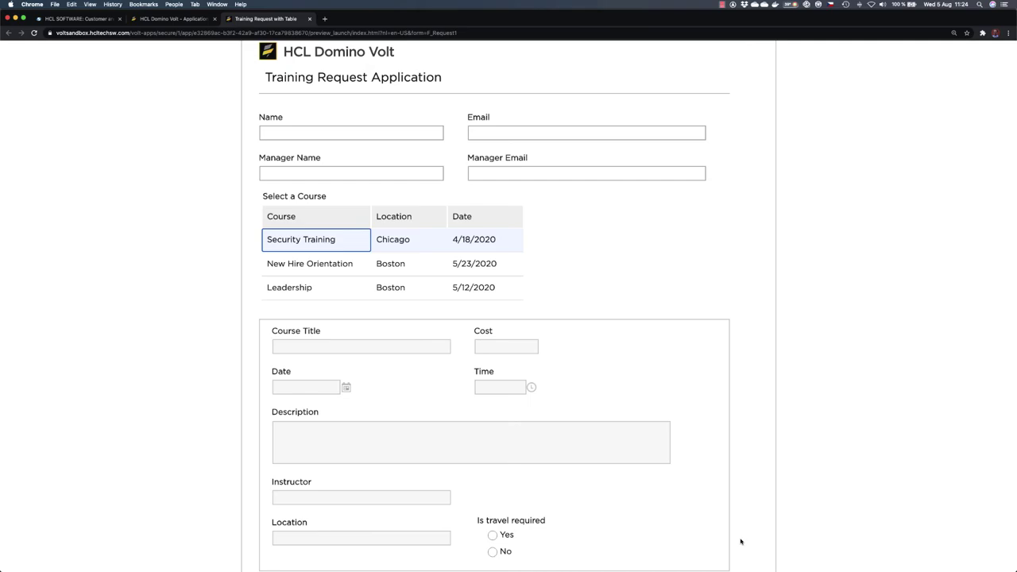
pyautogui.scroll(-3, 741, 542)
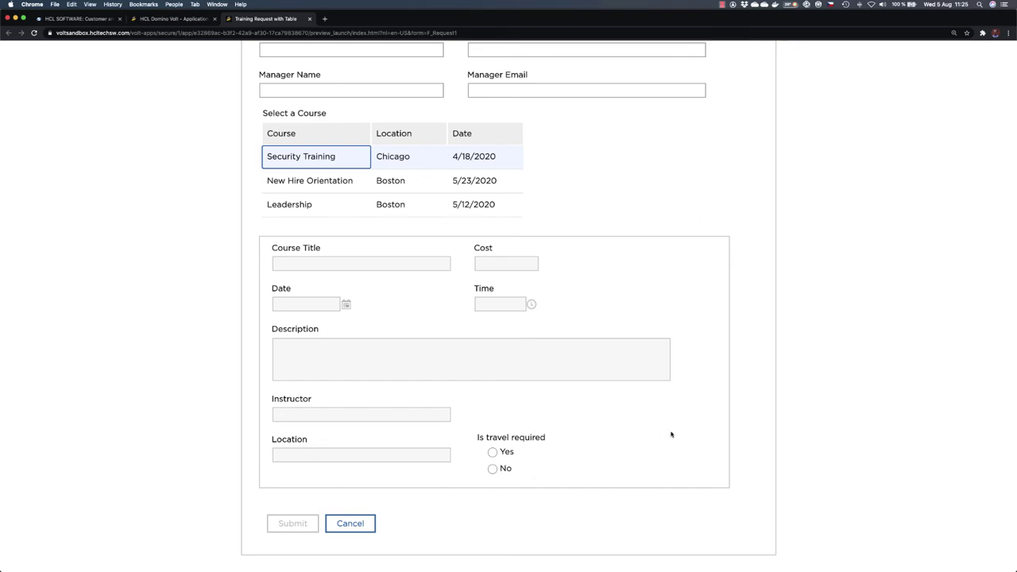
pyautogui.click(293, 184)
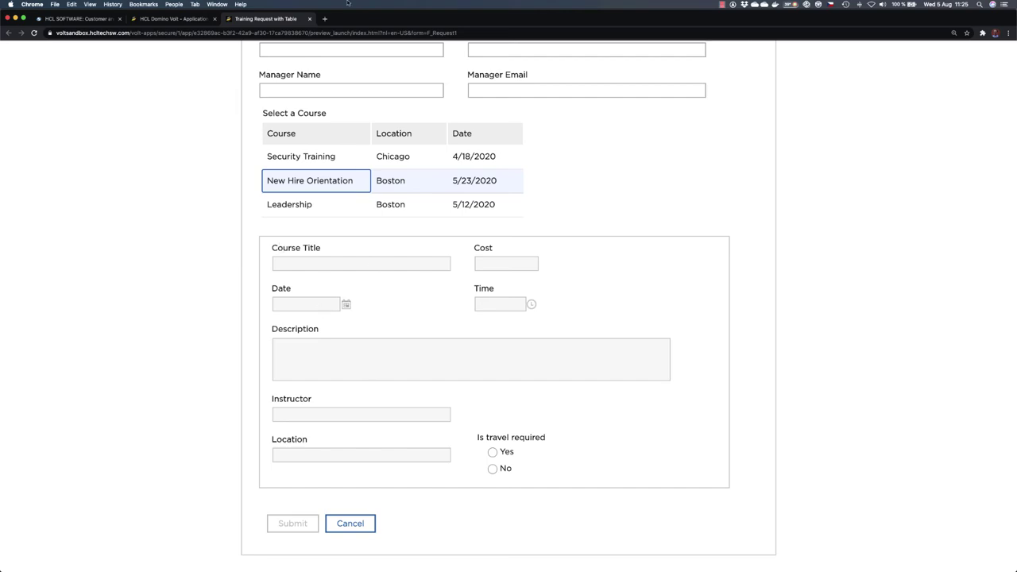
pyautogui.click(309, 18)
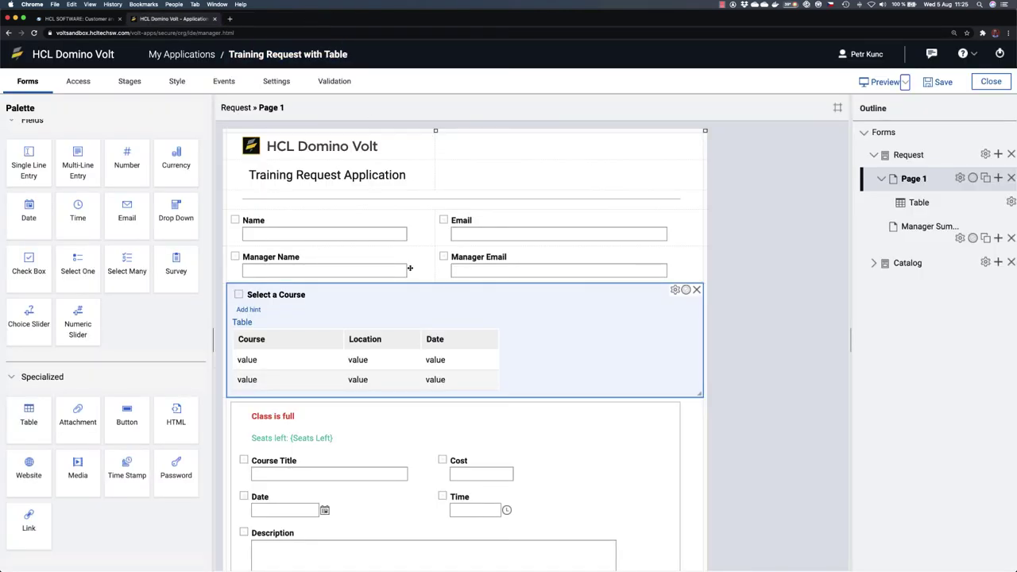
pyautogui.scroll(-5, 404, 308)
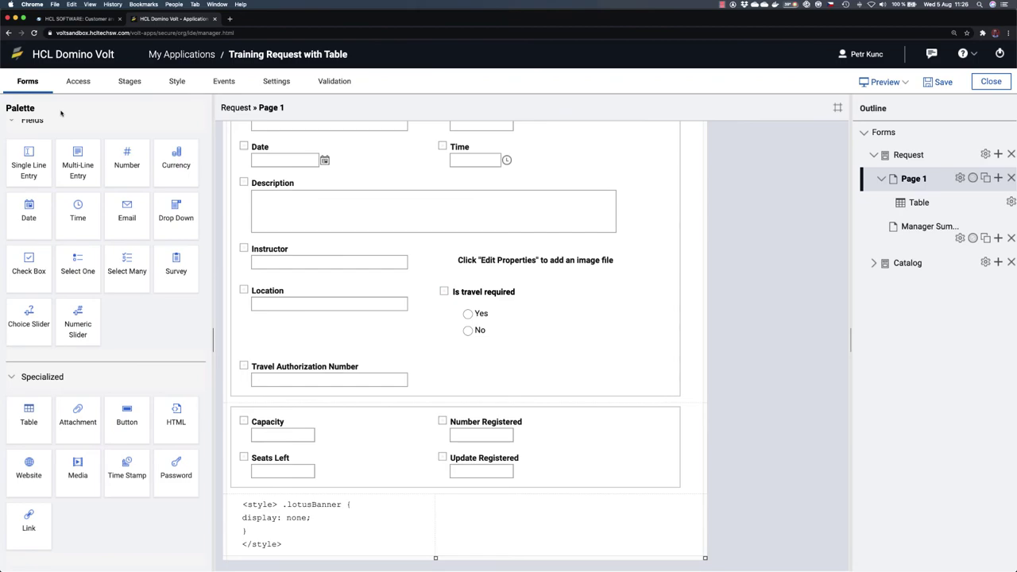
pyautogui.click(131, 83)
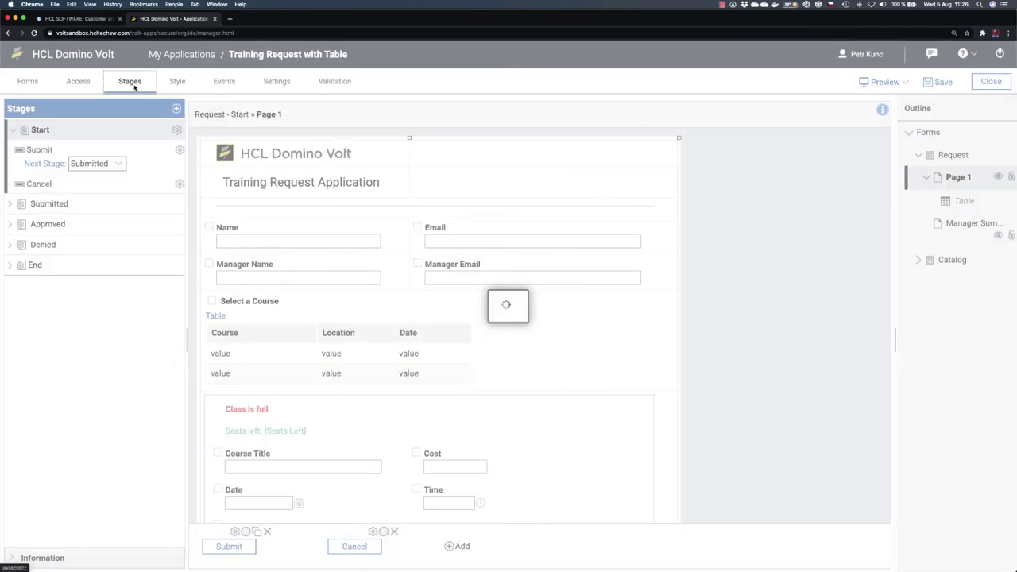
pyautogui.scroll(-5, 388, 411)
pyautogui.click(671, 359)
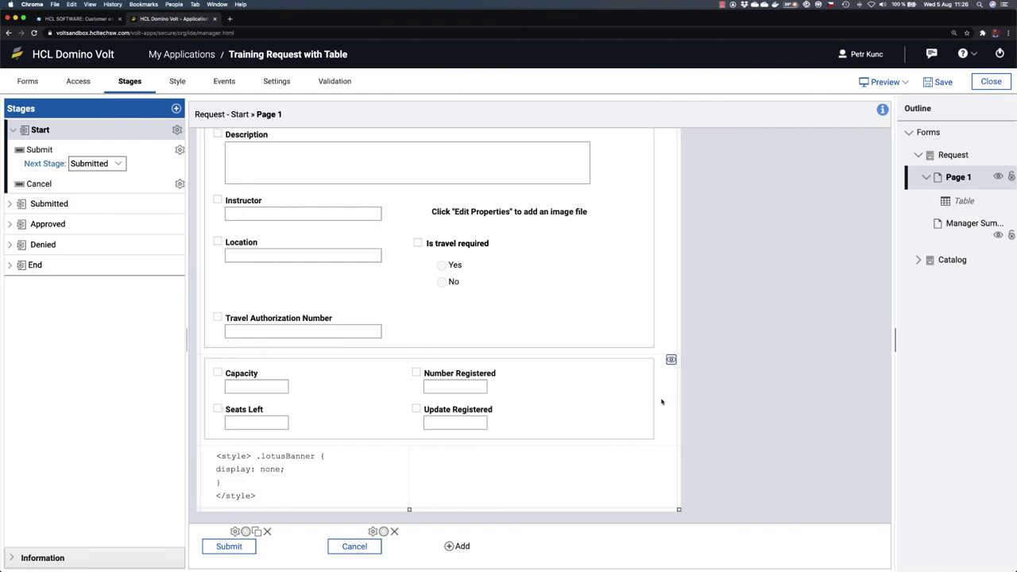
pyautogui.scroll(5, 501, 305)
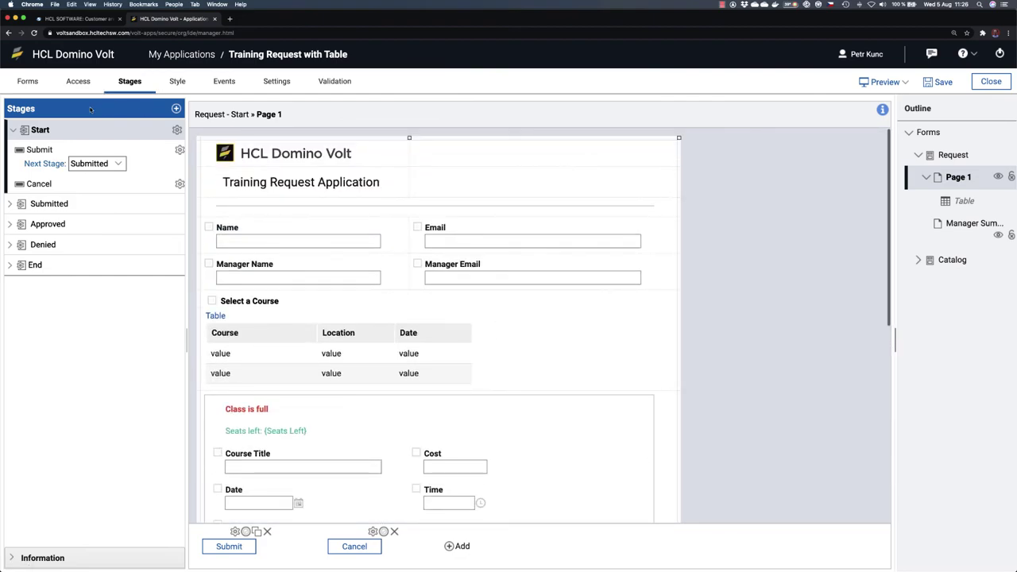
pyautogui.click(27, 81)
pyautogui.scroll(-5, 388, 422)
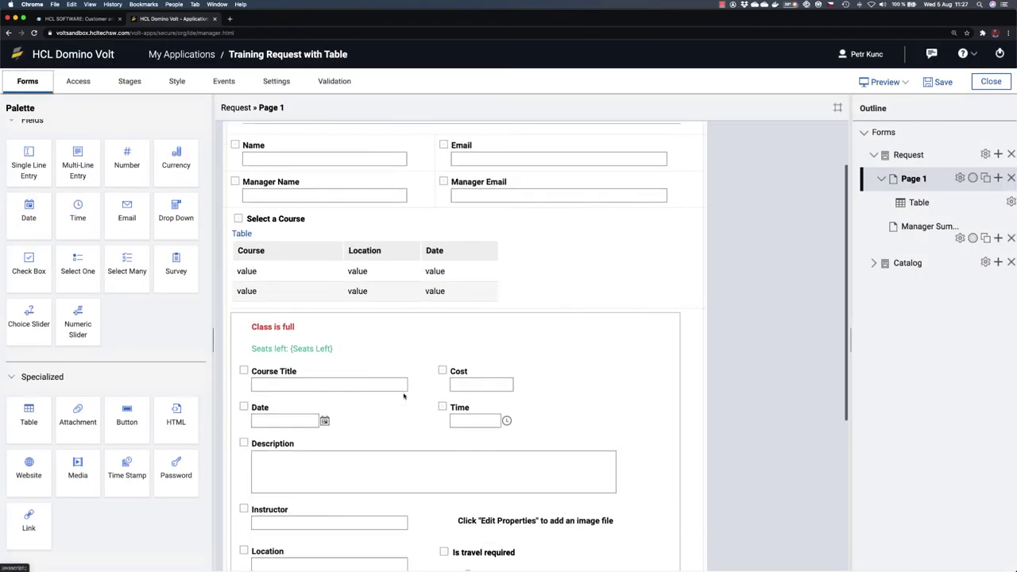
# Step: Add a single-line field labelled 'Unique ID' below Seats Left and open its properties
pyautogui.click(387, 422)
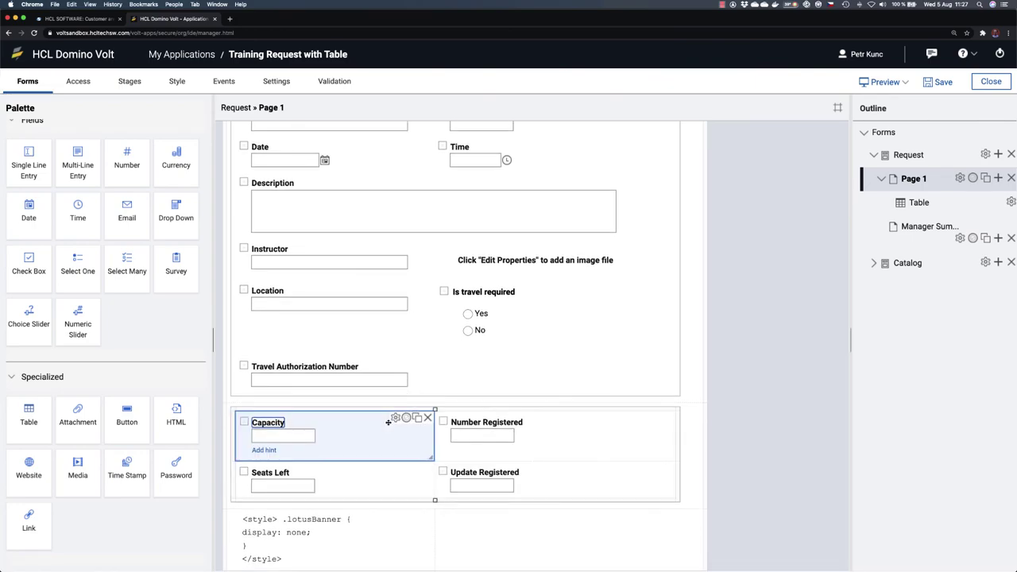
pyautogui.moveTo(33, 163); pyautogui.dragTo(276, 483)
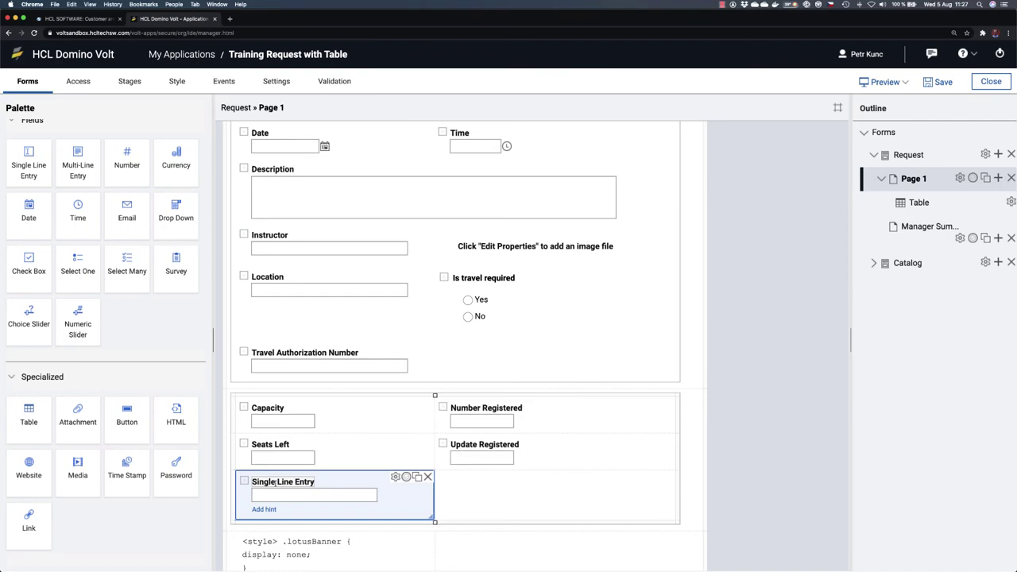
pyautogui.click(275, 481)
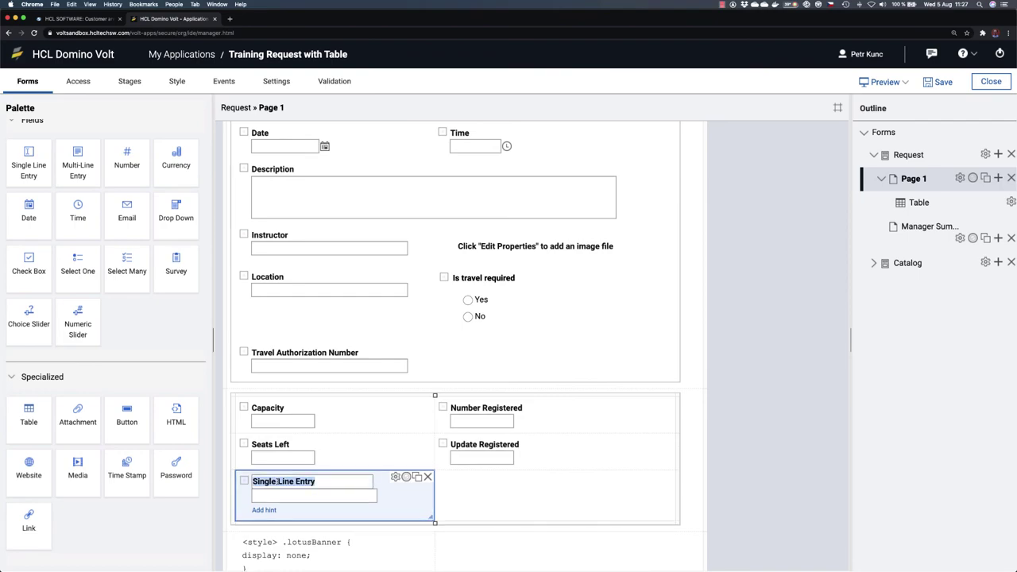
pyautogui.write('Unique')
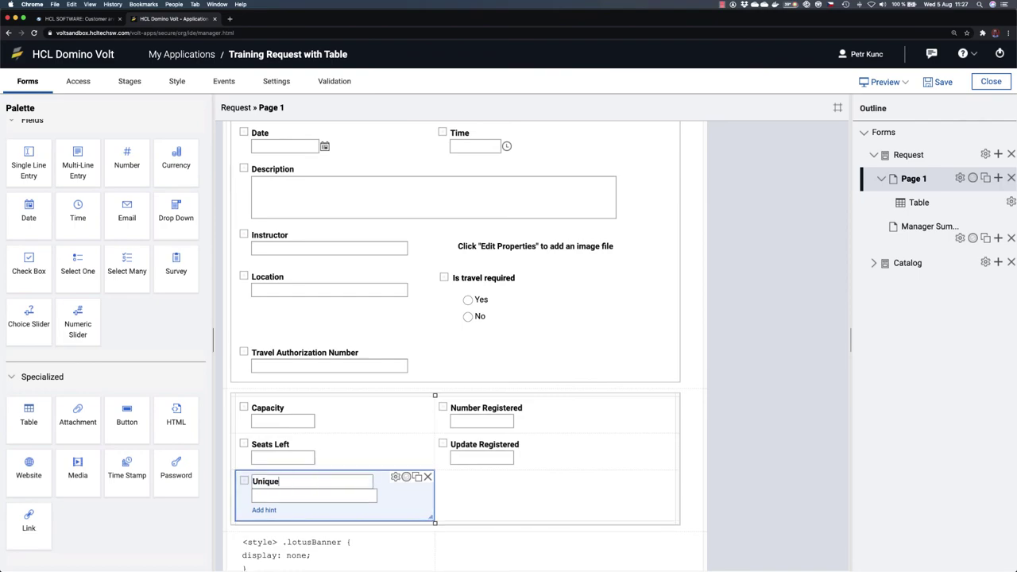
pyautogui.write(' ID')
pyautogui.click(396, 477)
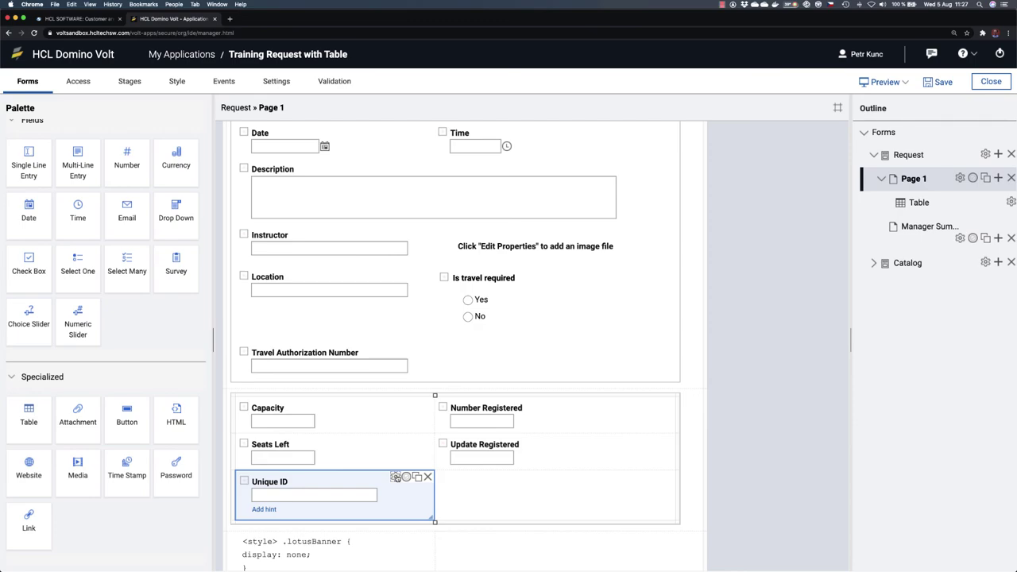
pyautogui.click(396, 477)
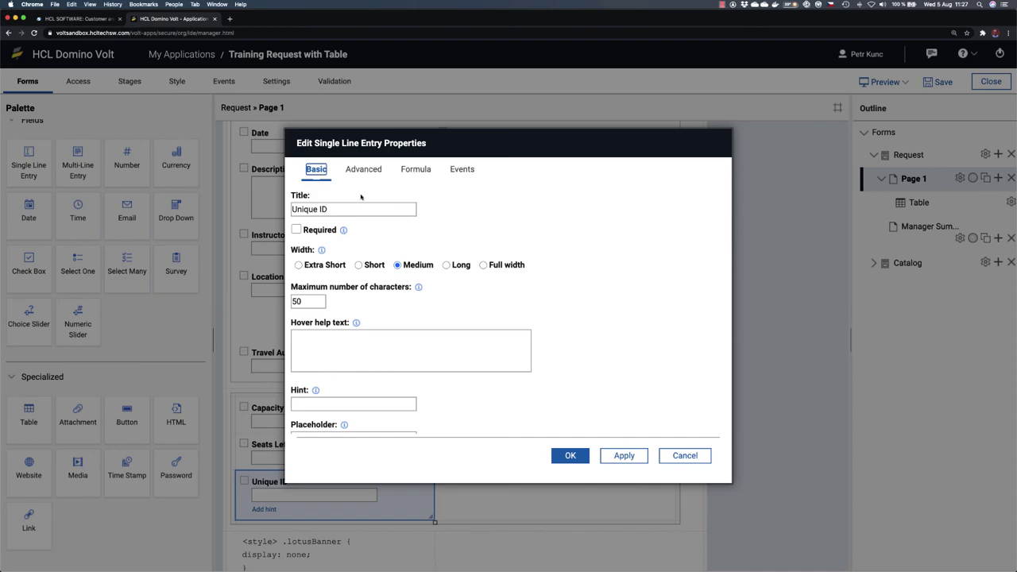
# Step: On the Advanced tab, change the field's ID from SingleLine10 to F_UID and save
pyautogui.click(363, 169)
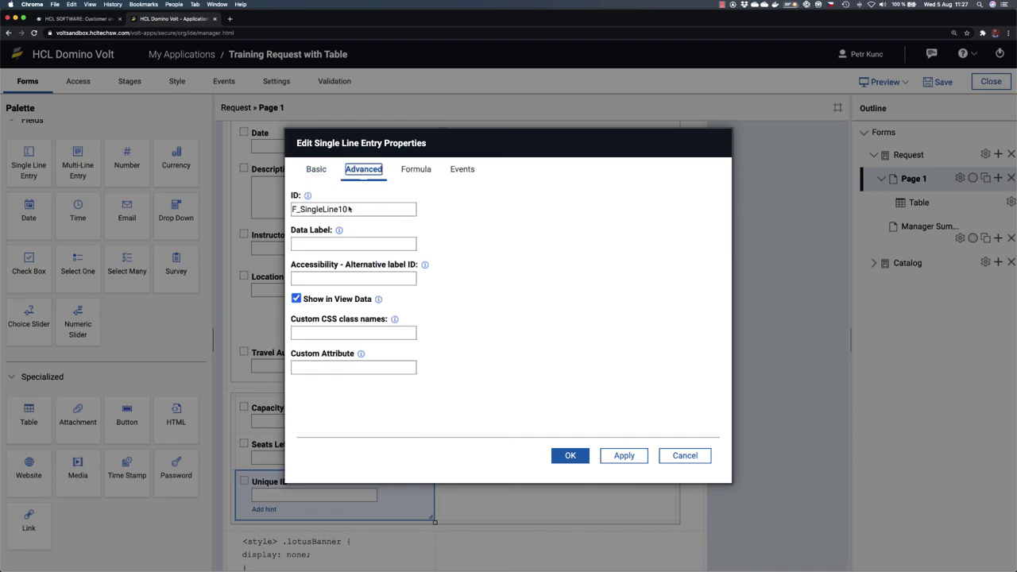
pyautogui.moveTo(302, 209); pyautogui.dragTo(356, 211)
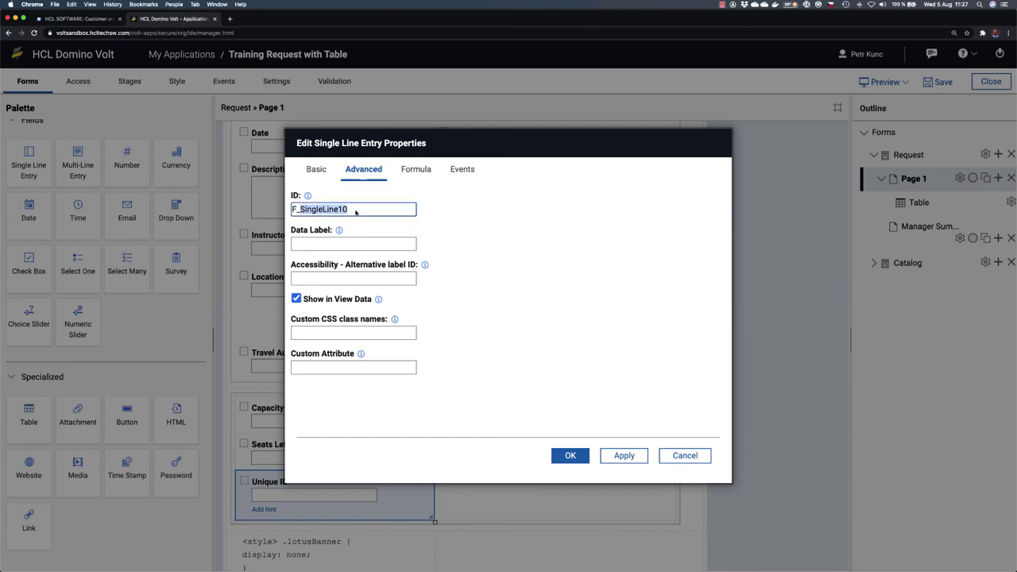
pyautogui.write('UID')
pyautogui.click(515, 297)
pyautogui.click(572, 456)
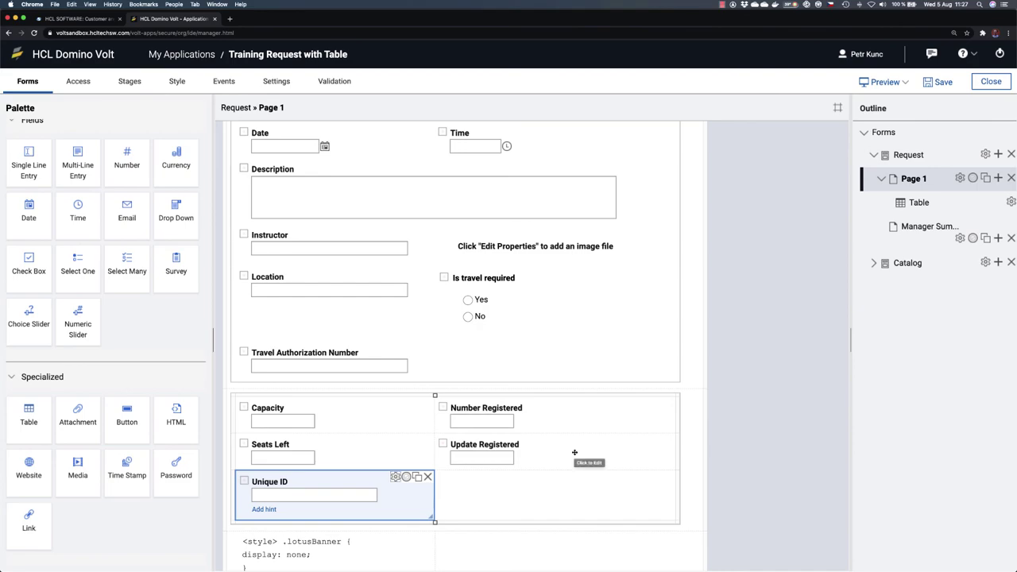
# Step: Open the onClick event editor from the Select a Course table's event settings
pyautogui.scroll(3, 404, 281)
pyautogui.scroll(4, 404, 281)
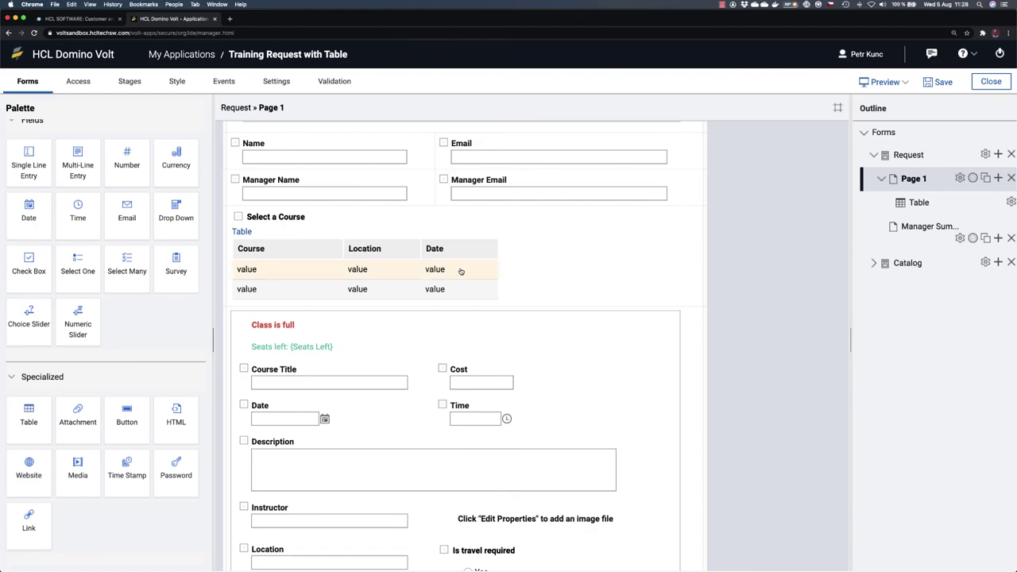
pyautogui.scroll(-8, 460, 270)
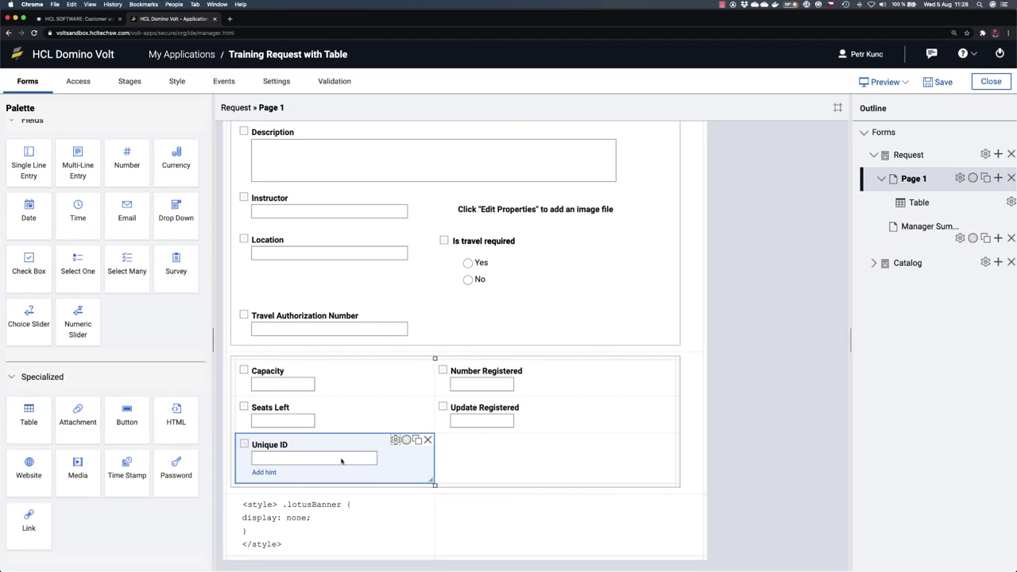
pyautogui.scroll(9, 342, 460)
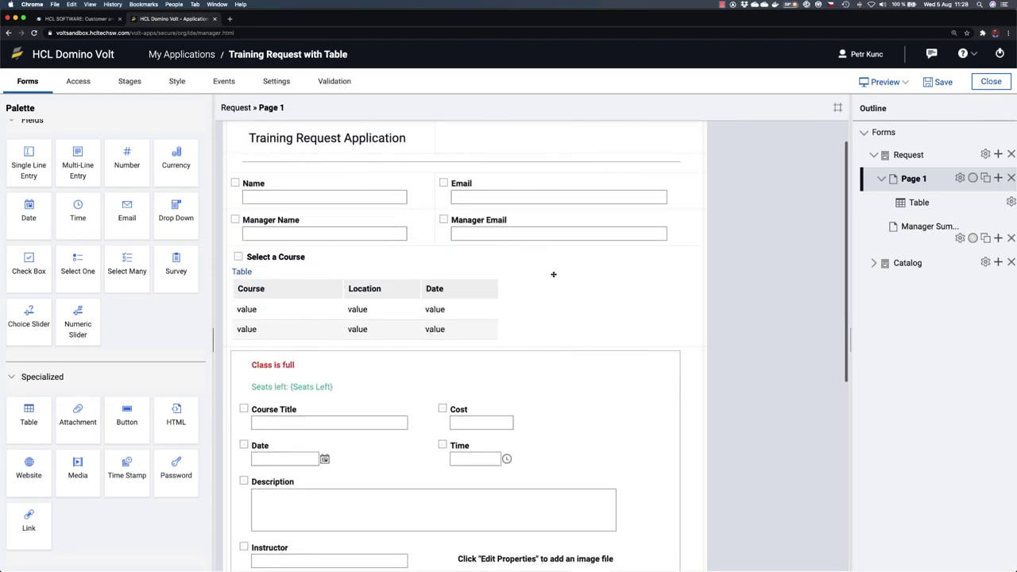
pyautogui.click(593, 272)
pyautogui.click(676, 252)
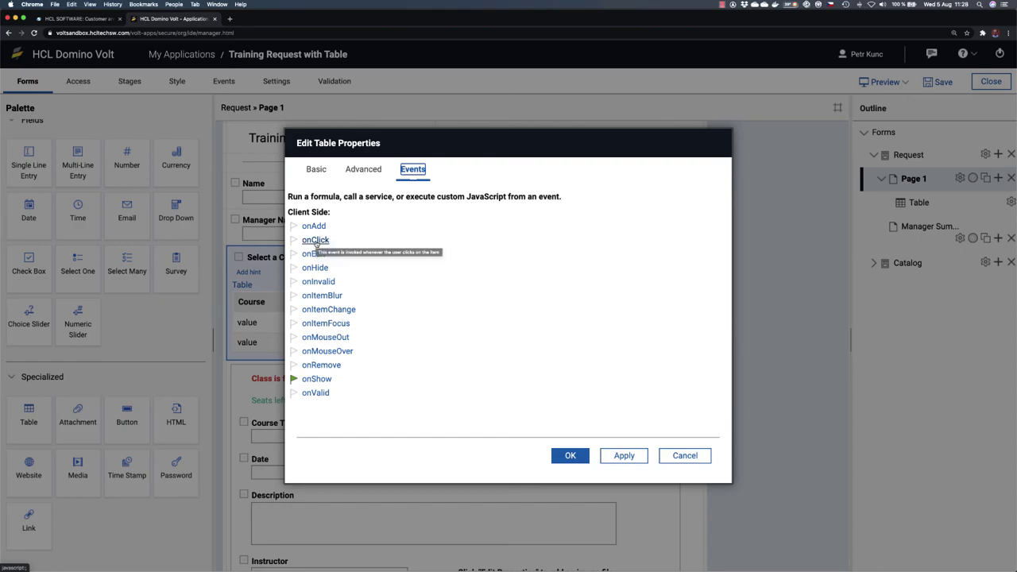
pyautogui.click(315, 240)
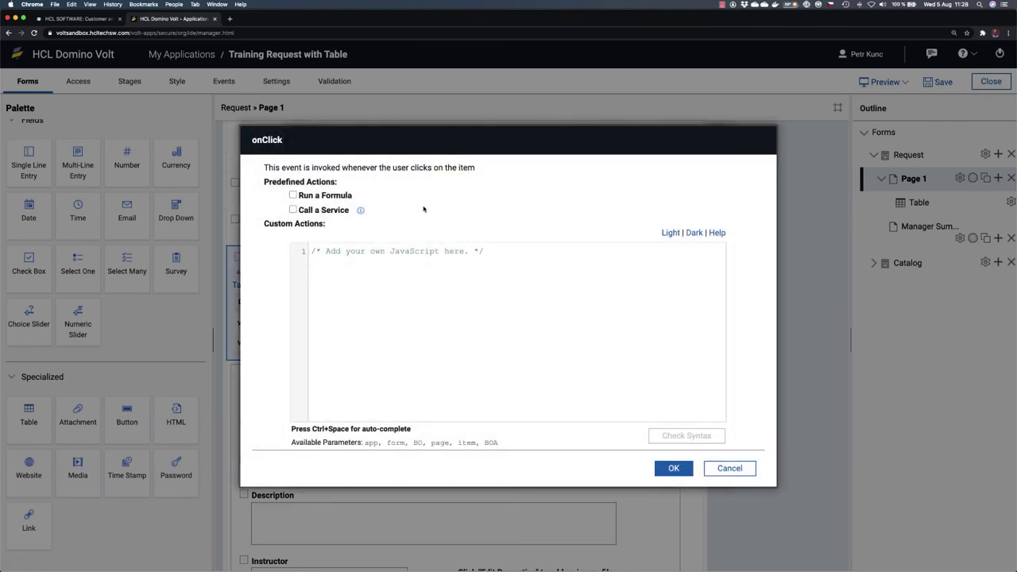
pyautogui.hotkey('ctrl', 'Up')
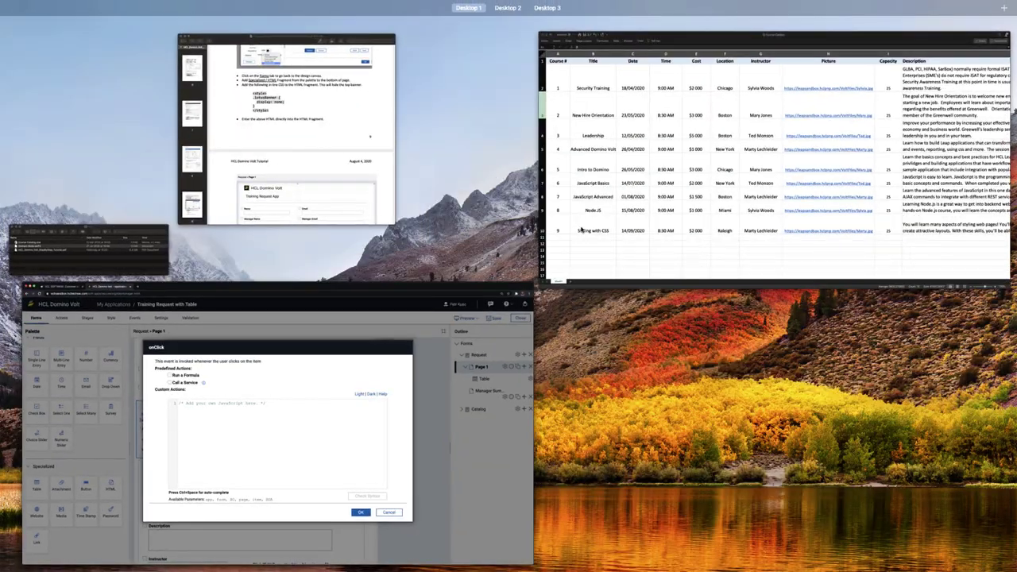
# Step: Select the onClick JavaScript snippet in the tutorial PDF and return to the onClick editor
pyautogui.click(468, 191)
pyautogui.scroll(-20, 498, 247)
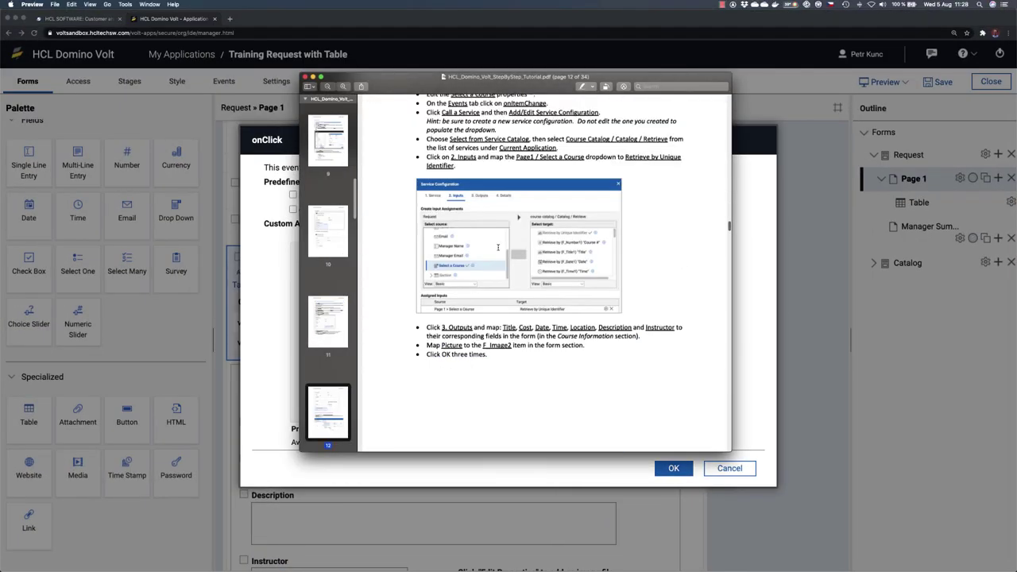
pyautogui.scroll(-10, 498, 247)
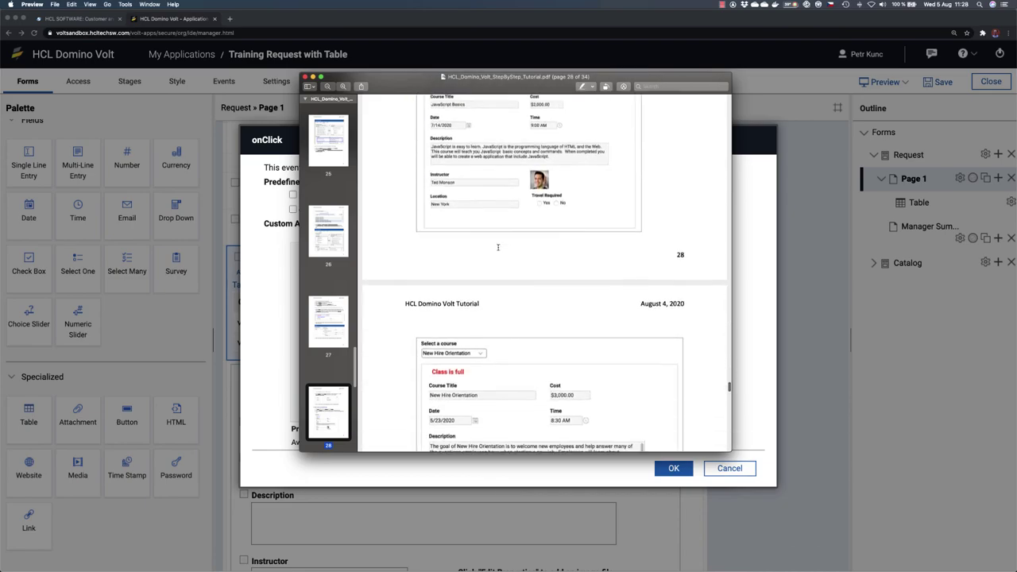
pyautogui.scroll(-10, 498, 247)
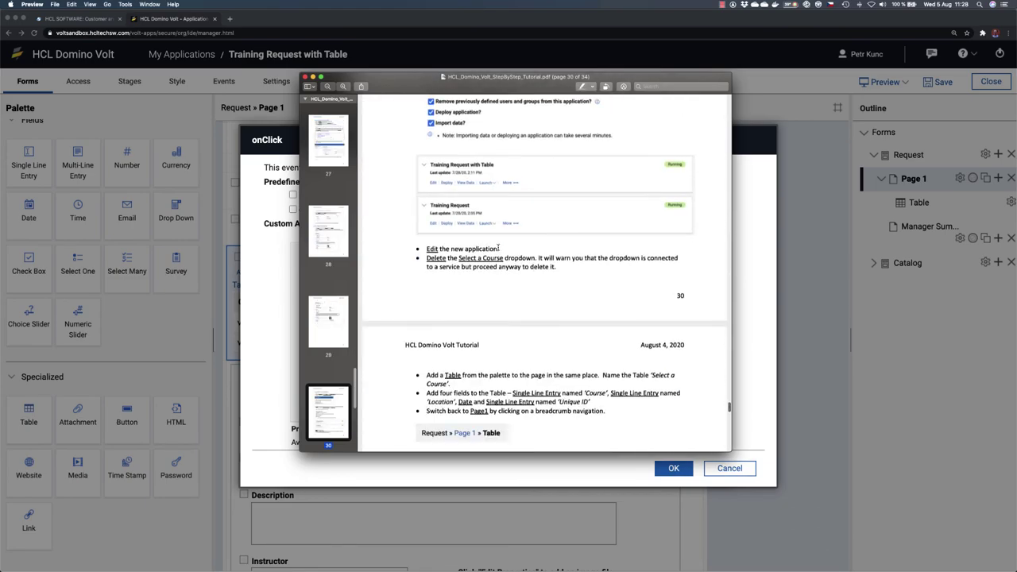
pyautogui.scroll(-10, 498, 247)
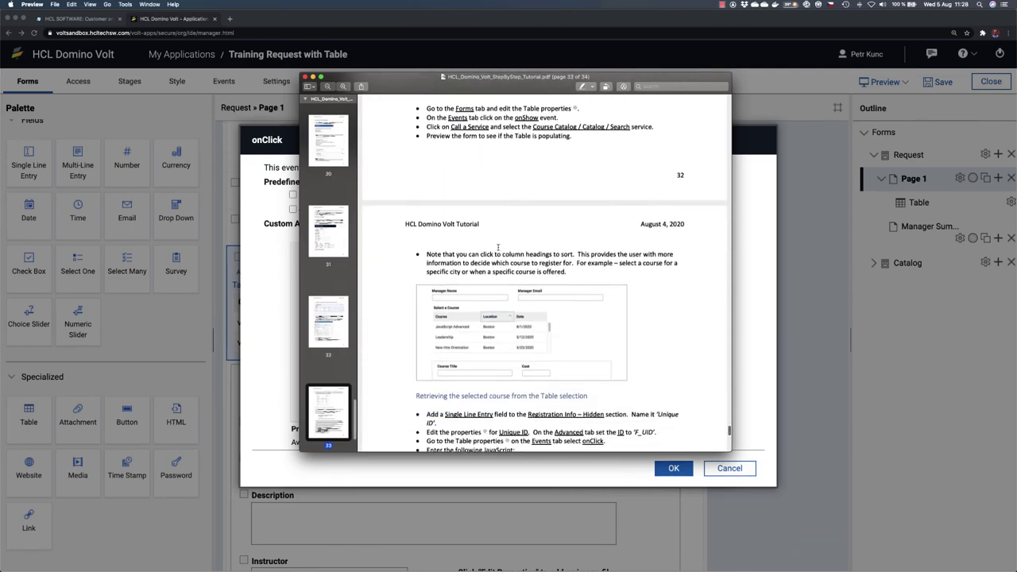
pyautogui.moveTo(606, 315); pyautogui.dragTo(448, 282)
pyautogui.press('super+c')
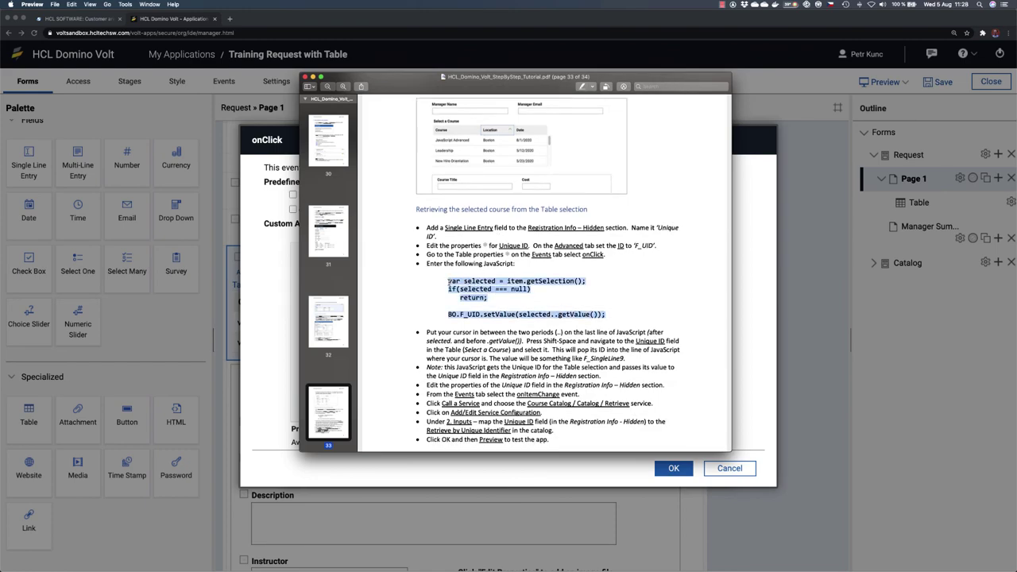
pyautogui.click(751, 250)
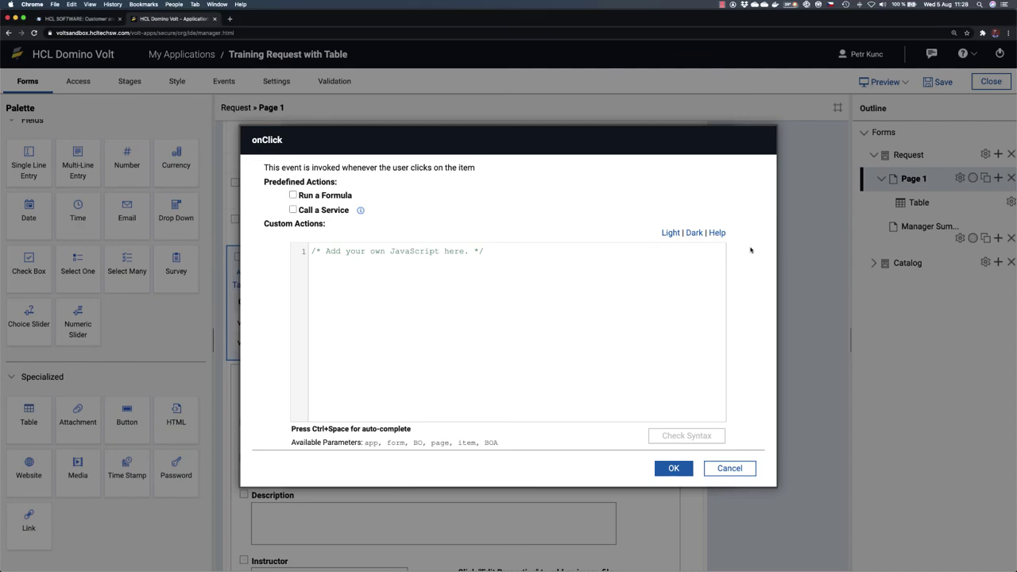
# Step: Replace the placeholder comment with the copied JavaScript and put the if statement on its own line
pyautogui.moveTo(477, 251); pyautogui.dragTo(285, 253)
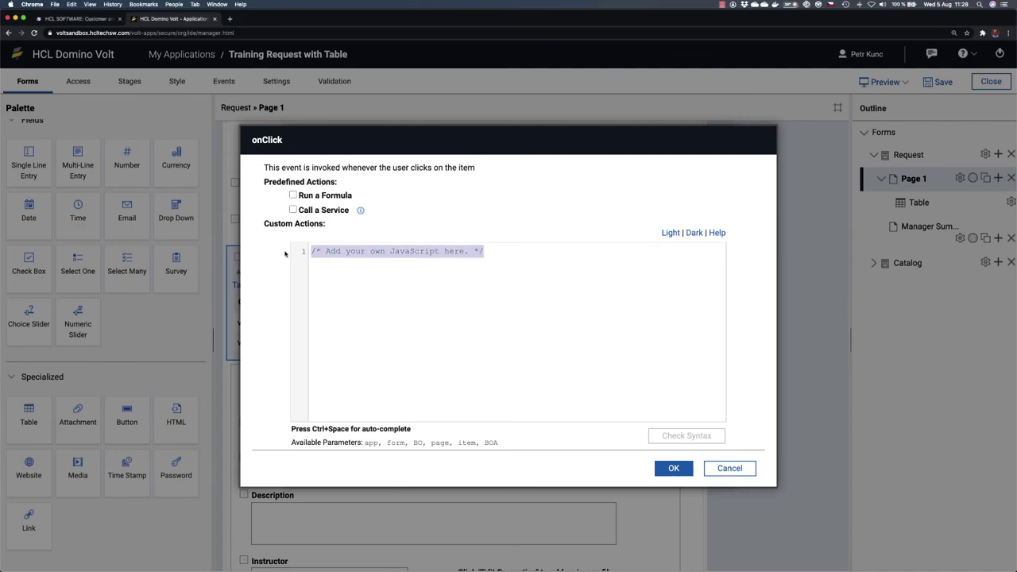
pyautogui.press('super+v')
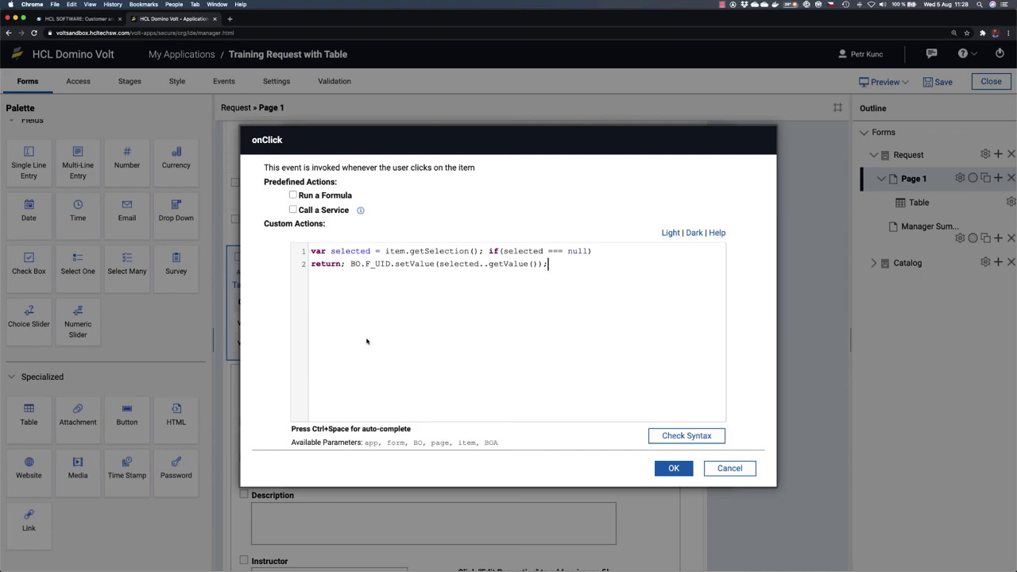
pyautogui.click(487, 251)
pyautogui.press('Return')
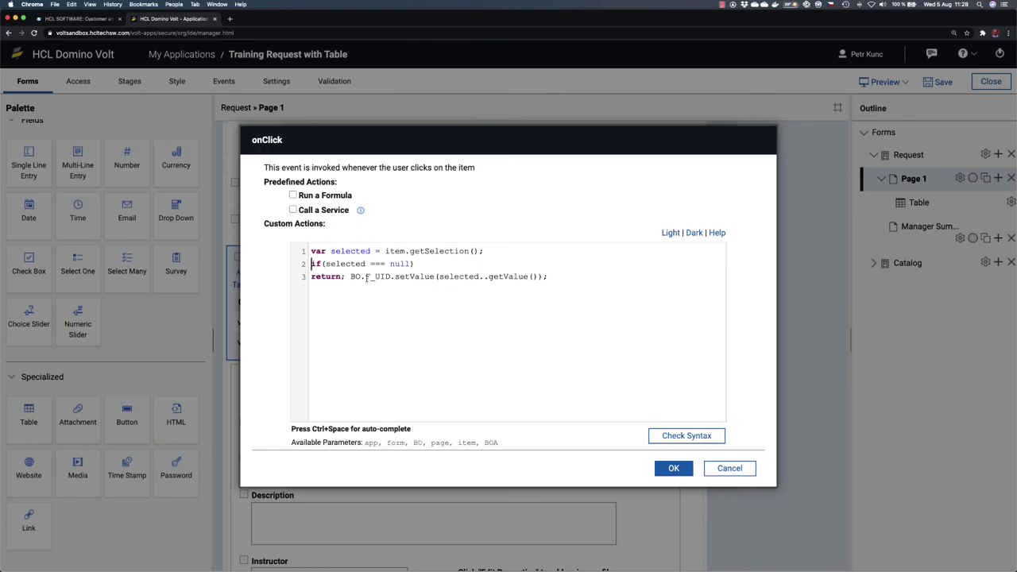
pyautogui.click(350, 276)
# Step: Move BO.F_UID.setValue onto its own line, run Check Syntax, and dismiss the invalid-script error
pyautogui.press('Return')
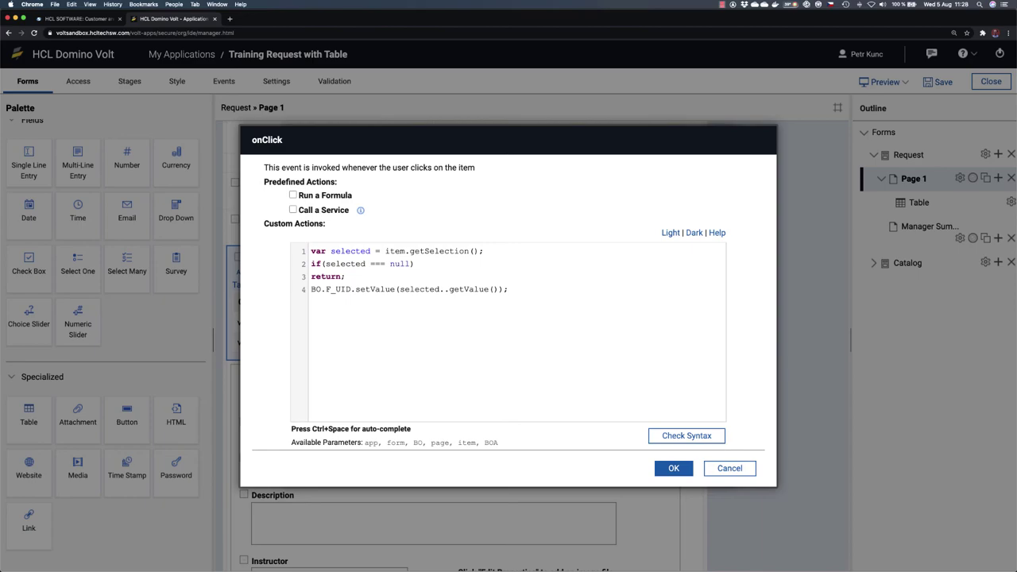
pyautogui.click(688, 436)
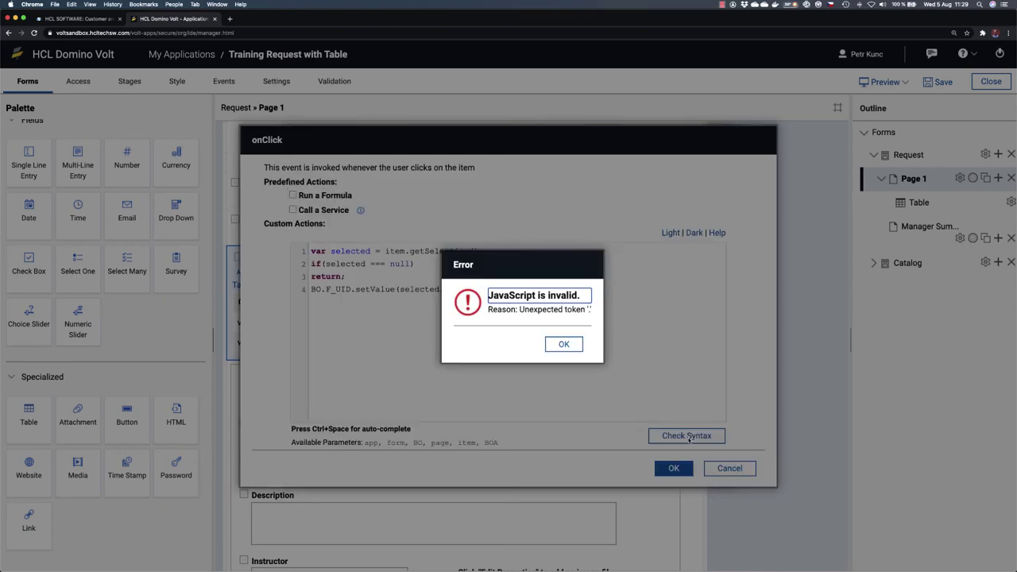
pyautogui.click(558, 344)
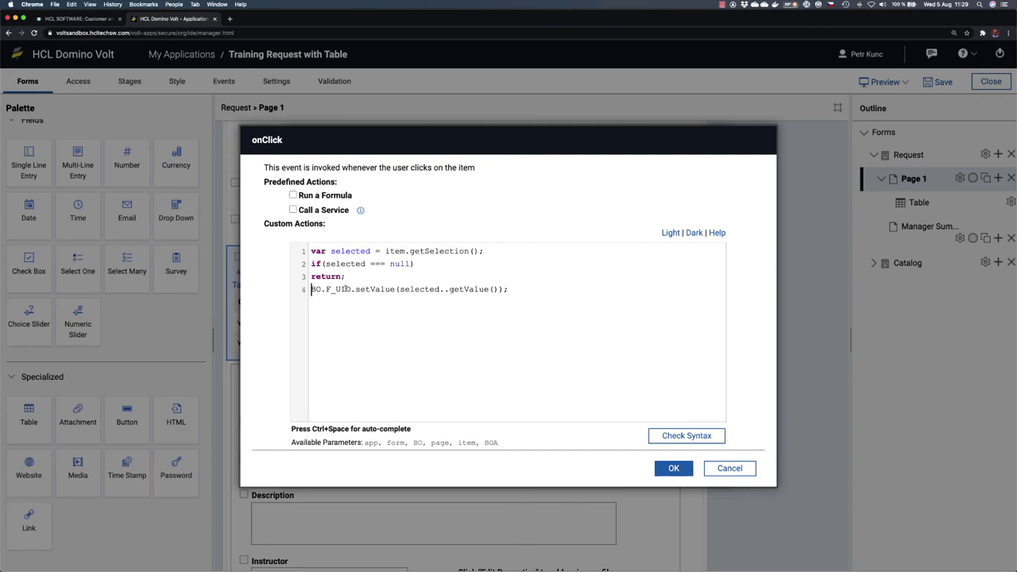
# Step: Highlight item.getSelection(), selected..getValue and F_UID to explain them, leaving the cursor between the two dots
pyautogui.click(445, 290)
pyautogui.moveTo(384, 251); pyautogui.dragTo(493, 251)
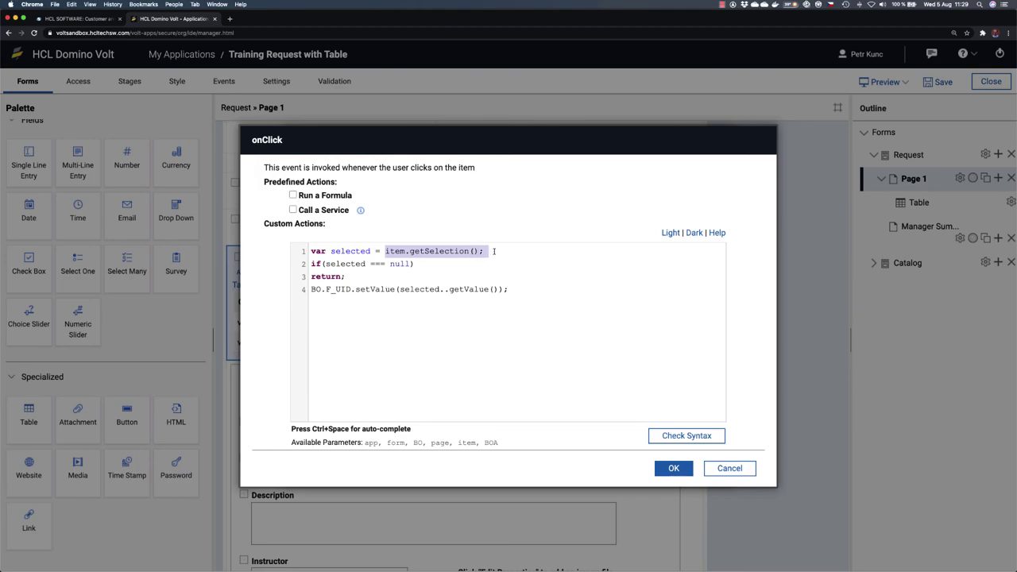
pyautogui.click(356, 251)
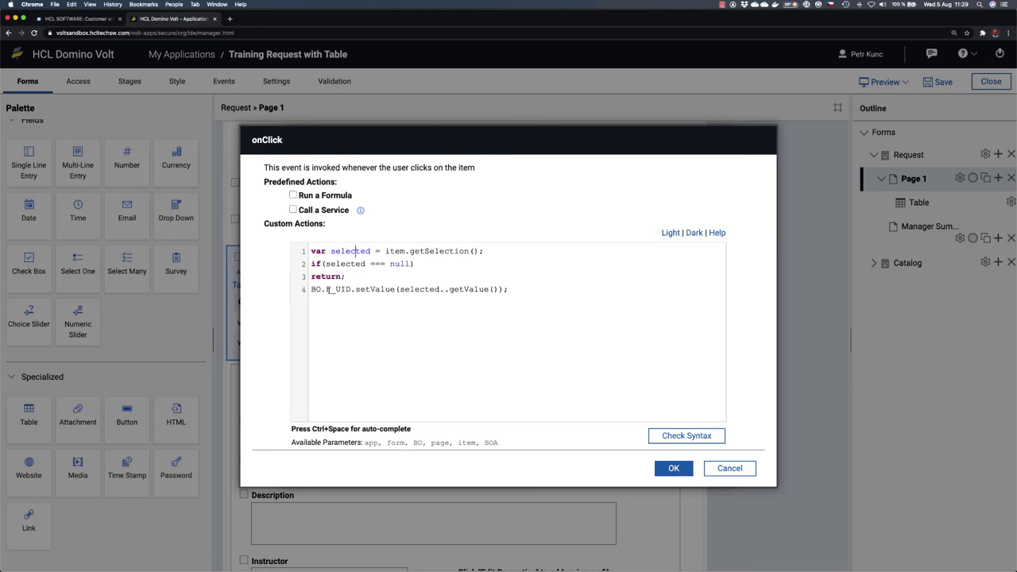
pyautogui.moveTo(399, 290); pyautogui.dragTo(499, 289)
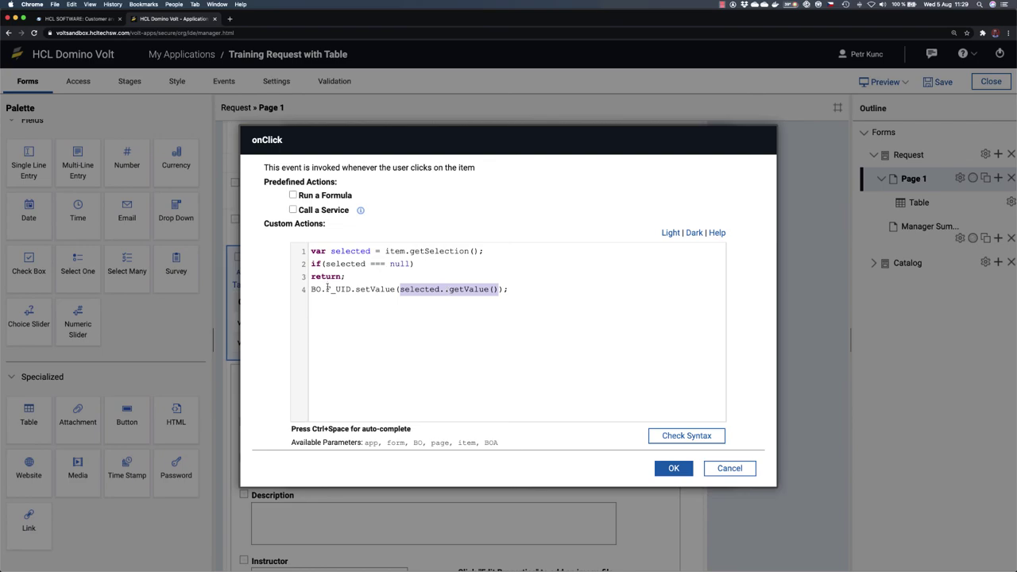
pyautogui.moveTo(399, 289); pyautogui.dragTo(496, 289)
pyautogui.moveTo(311, 289); pyautogui.dragTo(395, 289)
pyautogui.moveTo(326, 289); pyautogui.dragTo(351, 289)
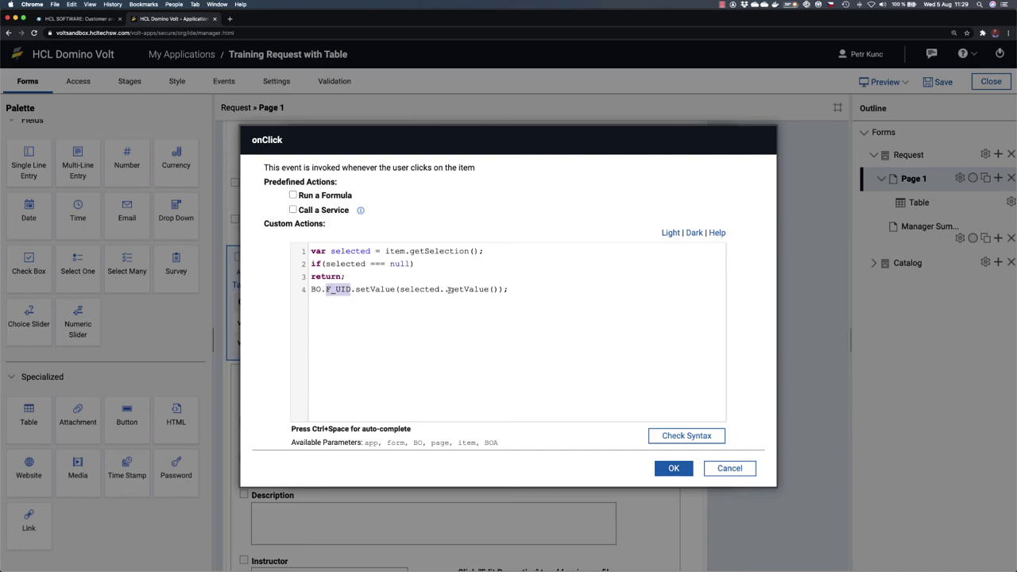
pyautogui.click(445, 289)
# Step: Insert Select a Course's Unique ID (F_SingleLine9) between the dots and confirm the syntax is valid
pyautogui.hotkey('ctrl', 'space')
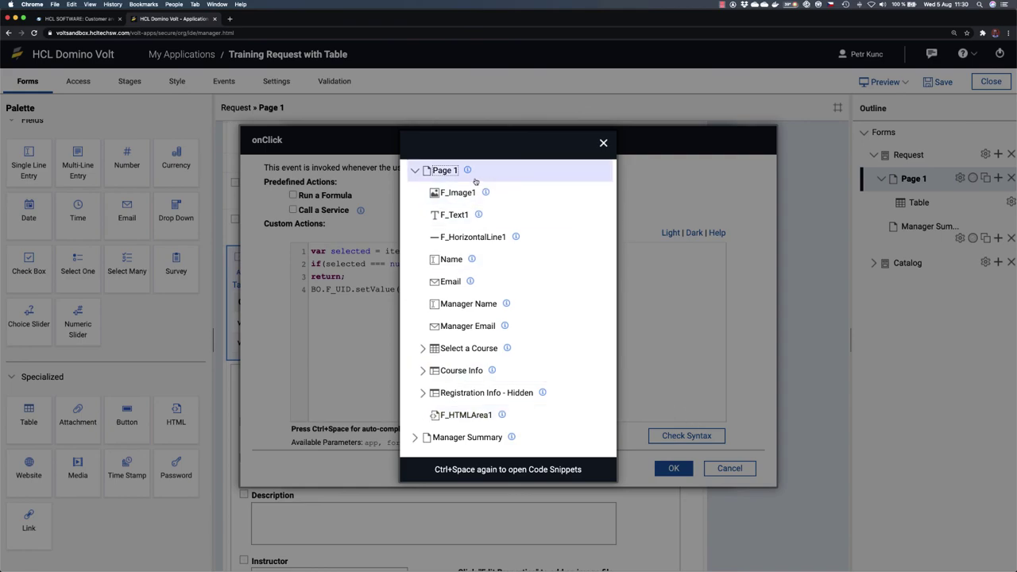
pyautogui.moveTo(474, 264)
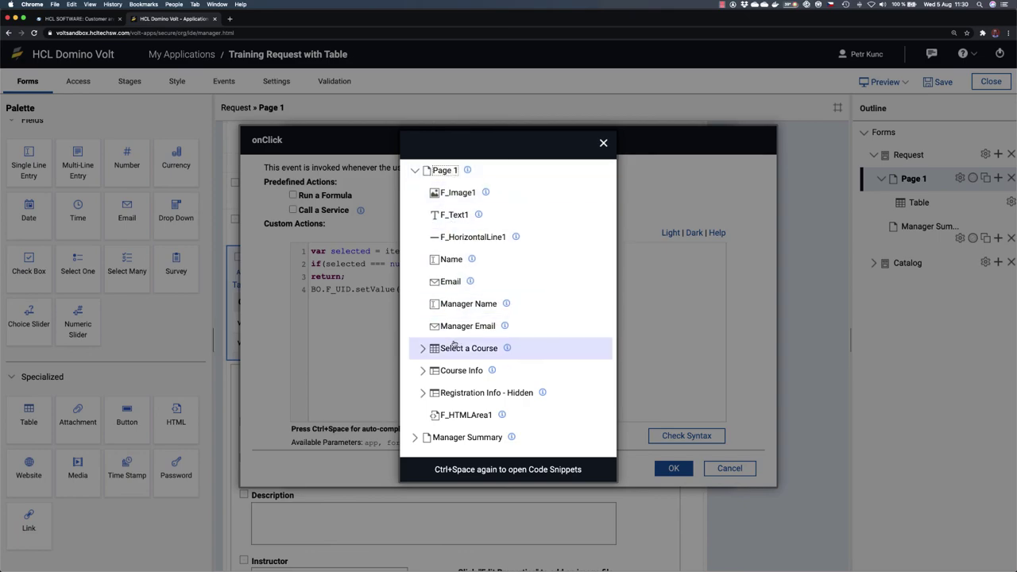
pyautogui.click(423, 349)
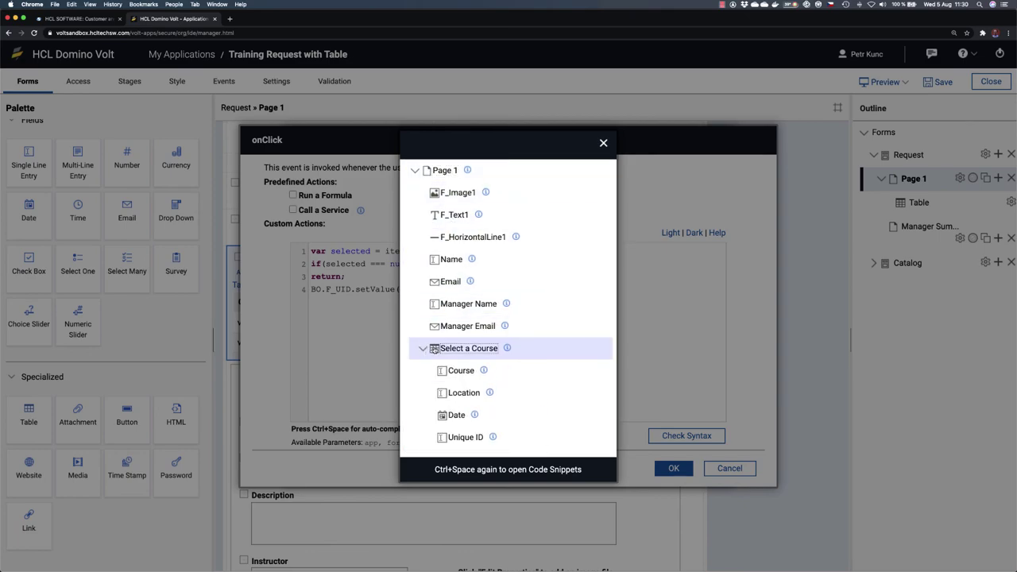
pyautogui.scroll(-2, 488, 356)
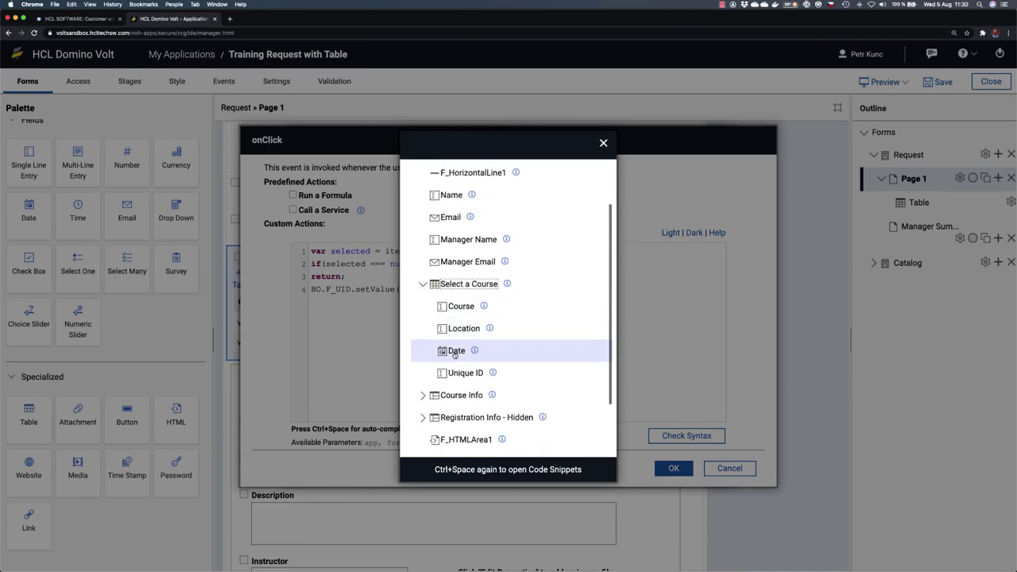
pyautogui.scroll(1, 459, 378)
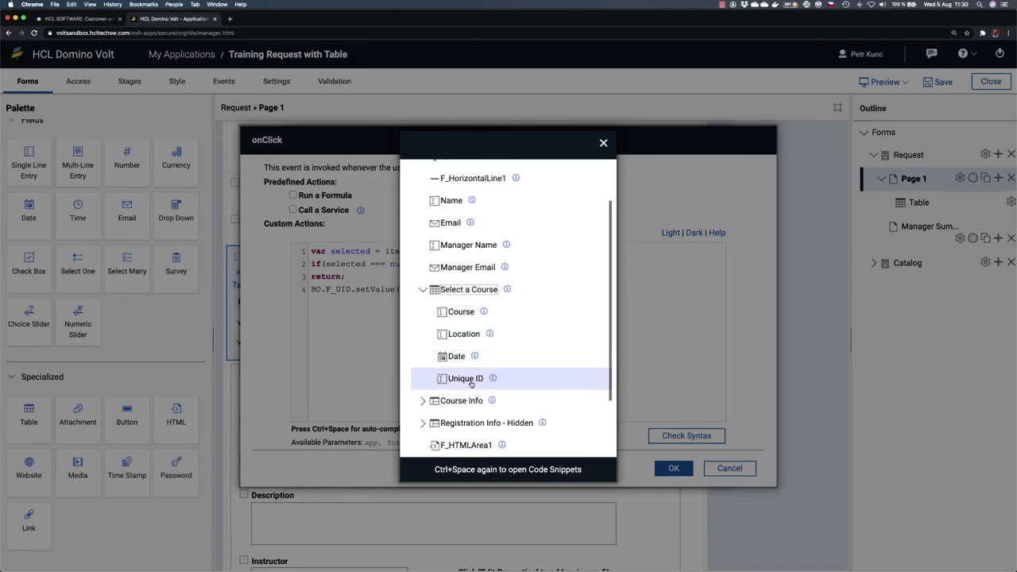
pyautogui.click(471, 379)
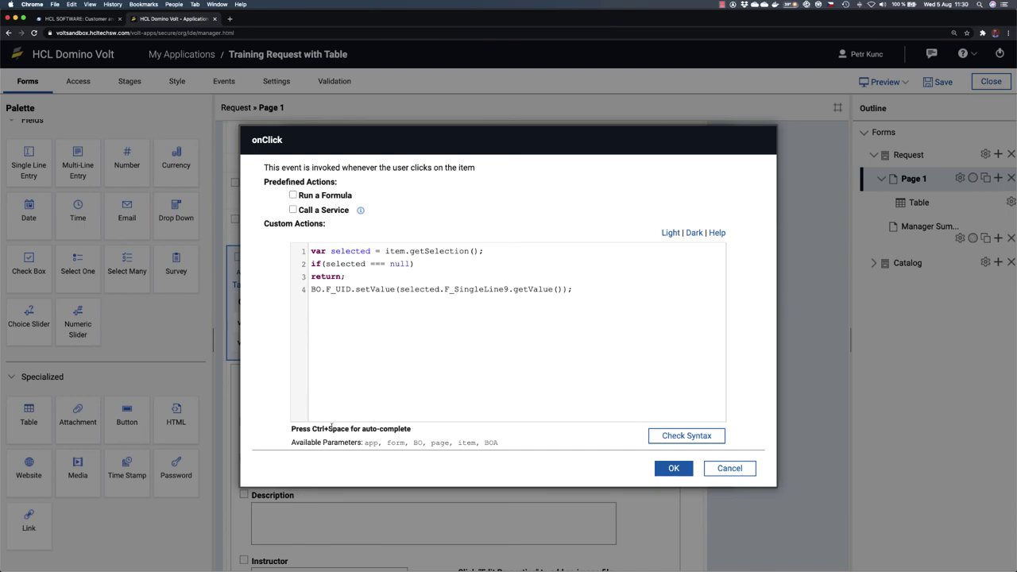
pyautogui.click(691, 438)
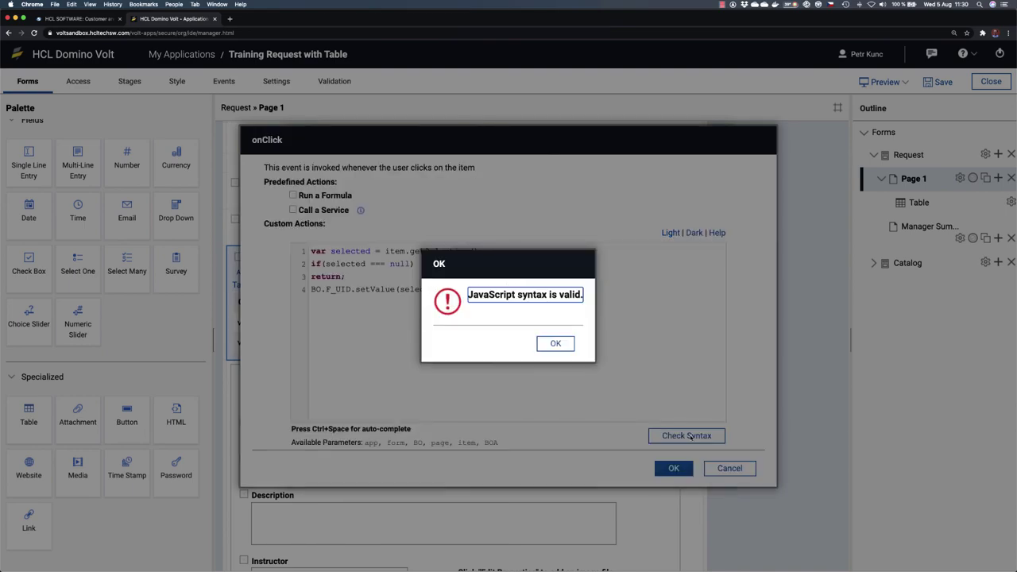
pyautogui.click(552, 344)
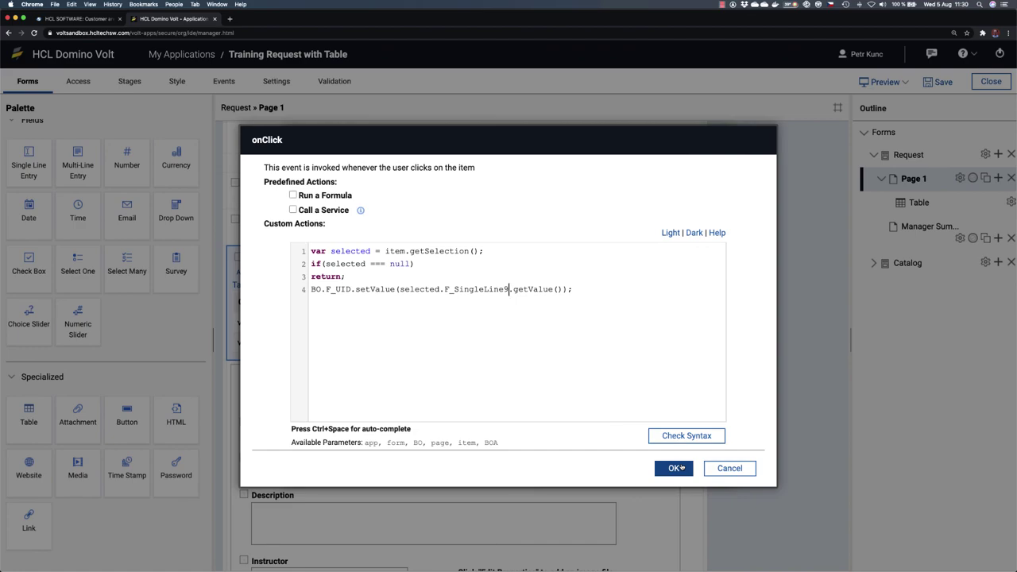
# Step: Accept the onClick script and table properties, save the app, and launch a preview
pyautogui.click(676, 467)
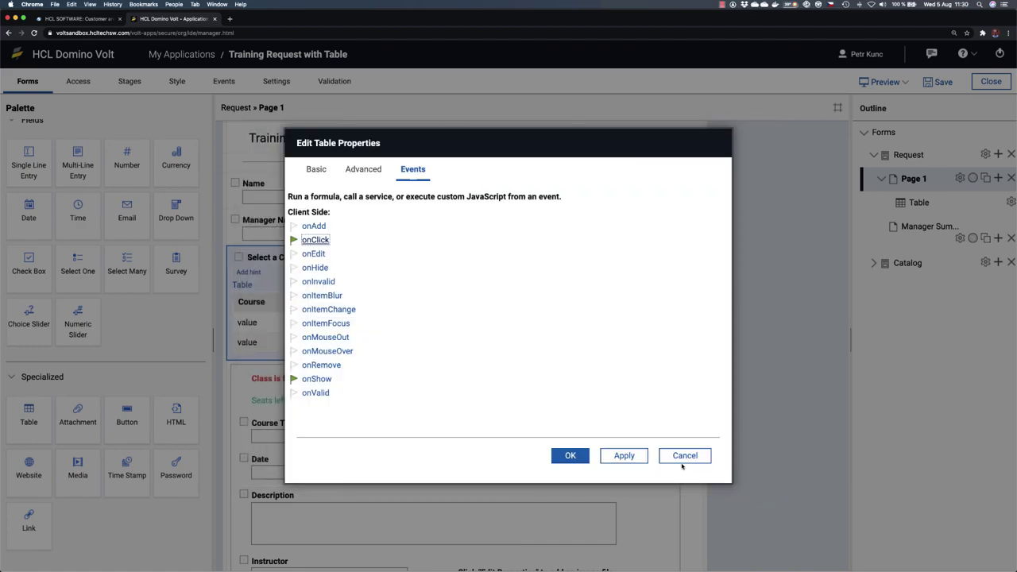
pyautogui.click(579, 457)
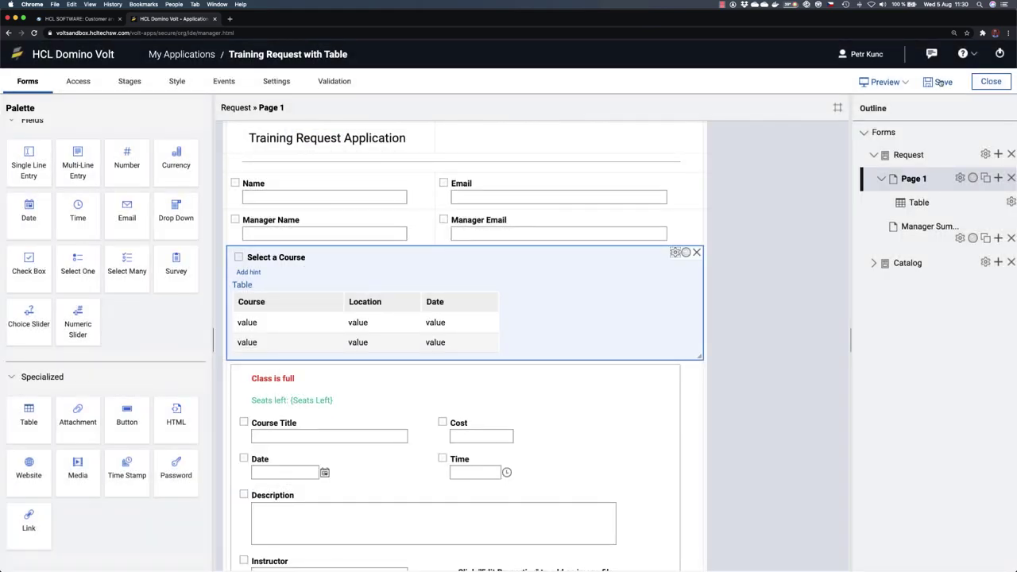
pyautogui.click(940, 82)
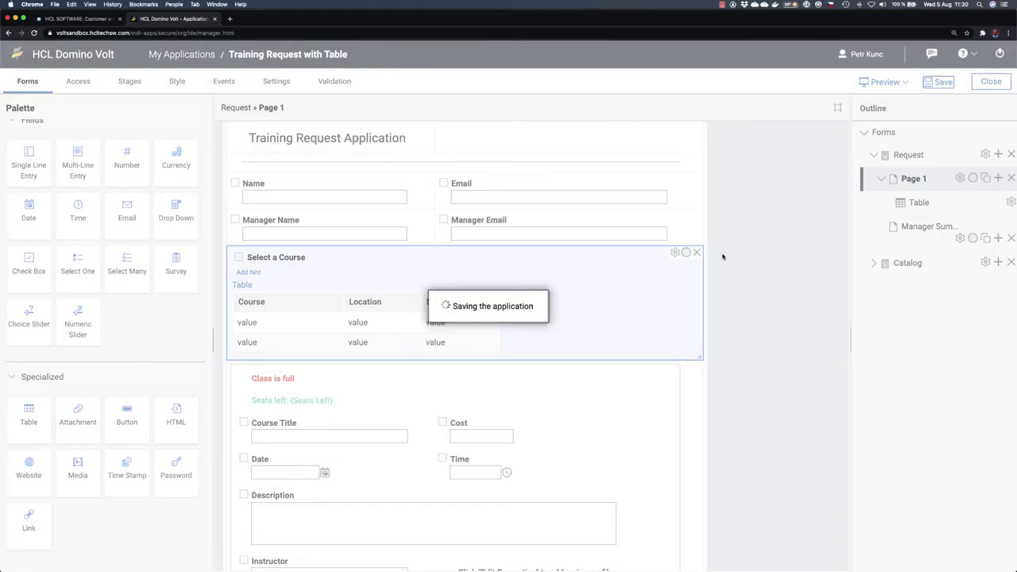
pyautogui.click(882, 82)
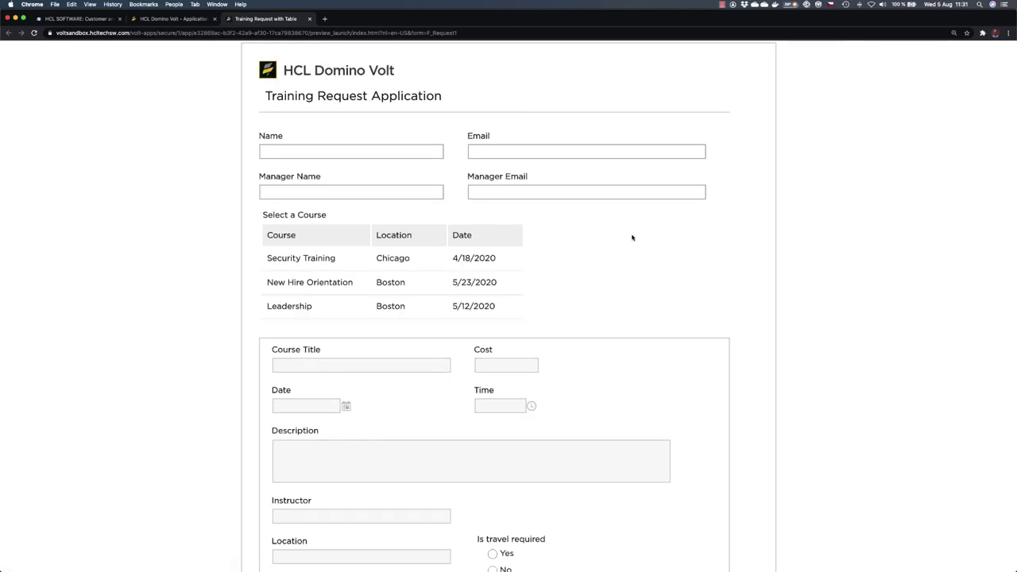
# Step: Pick New Hire Orientation, Leadership, Security Training, Intro to Domino and JavaScript Basics rows to test Unique ID
pyautogui.scroll(-5, 632, 237)
pyautogui.click(299, 102)
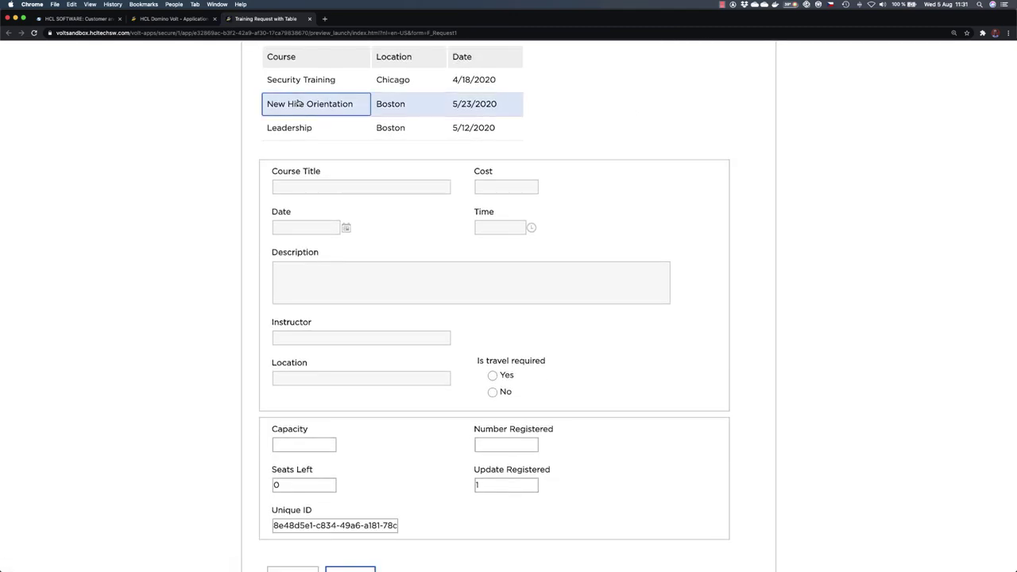
pyautogui.click(295, 128)
pyautogui.click(302, 80)
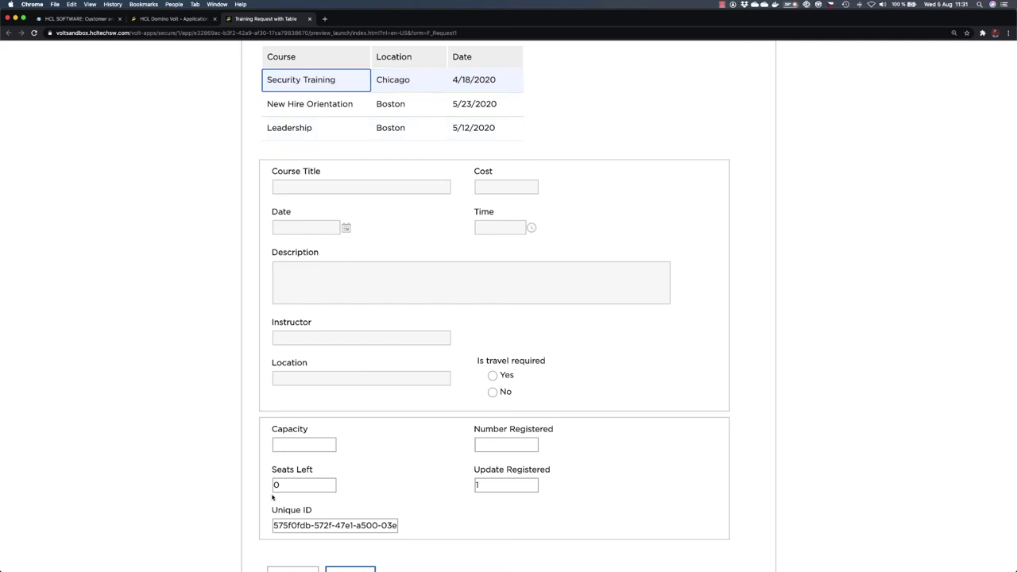
pyautogui.click(294, 103)
pyautogui.click(295, 128)
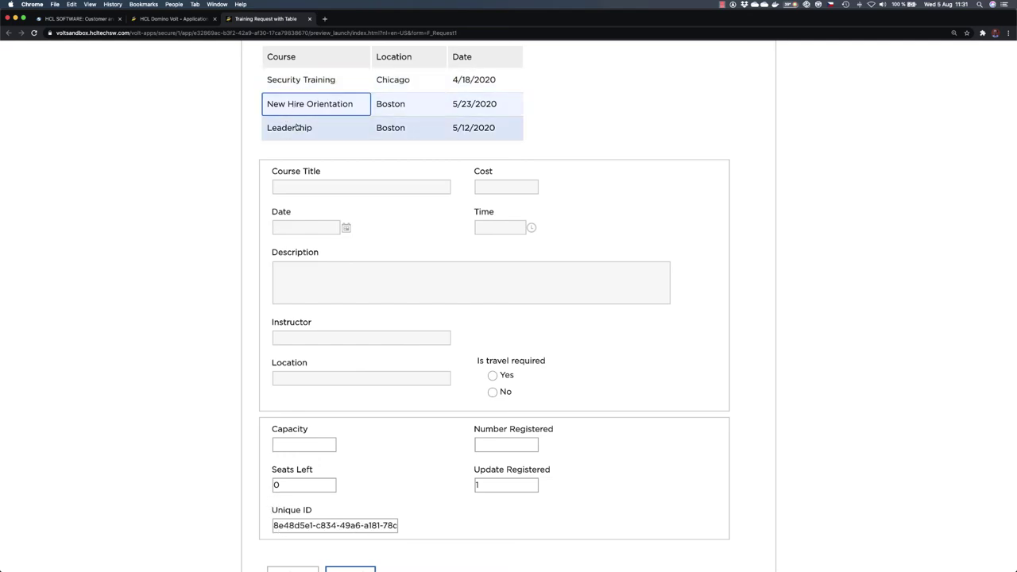
pyautogui.scroll(-3, 308, 116)
pyautogui.click(309, 116)
pyautogui.click(308, 132)
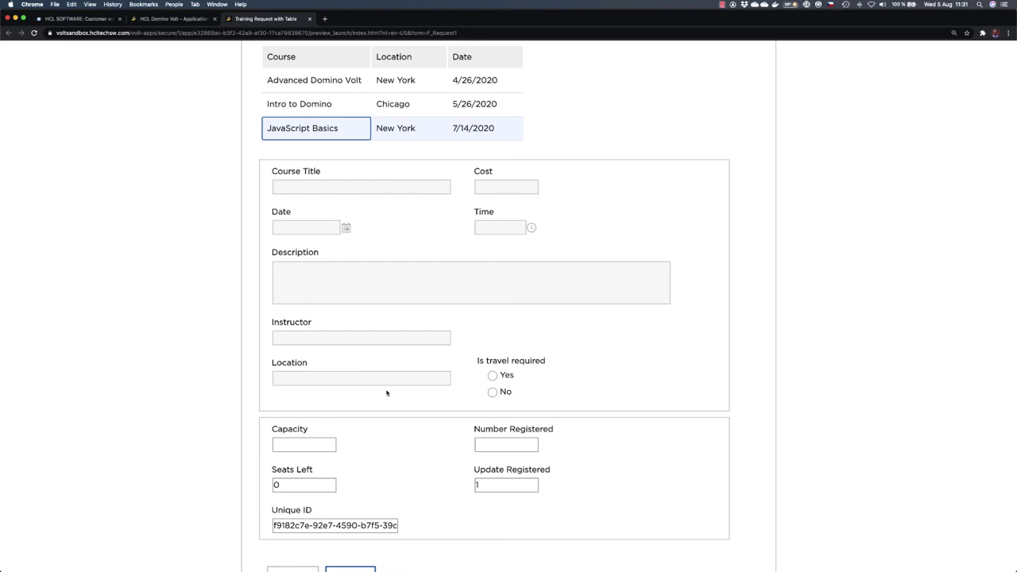
pyautogui.scroll(3, 386, 393)
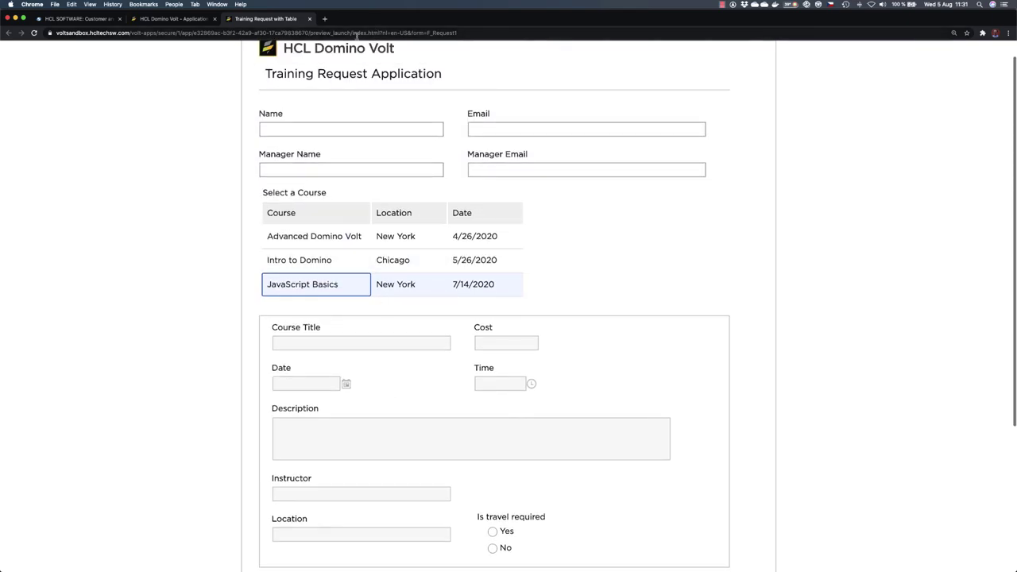
# Step: Close the preview and open the Unique ID field's properties dialog in the designer
pyautogui.click(309, 19)
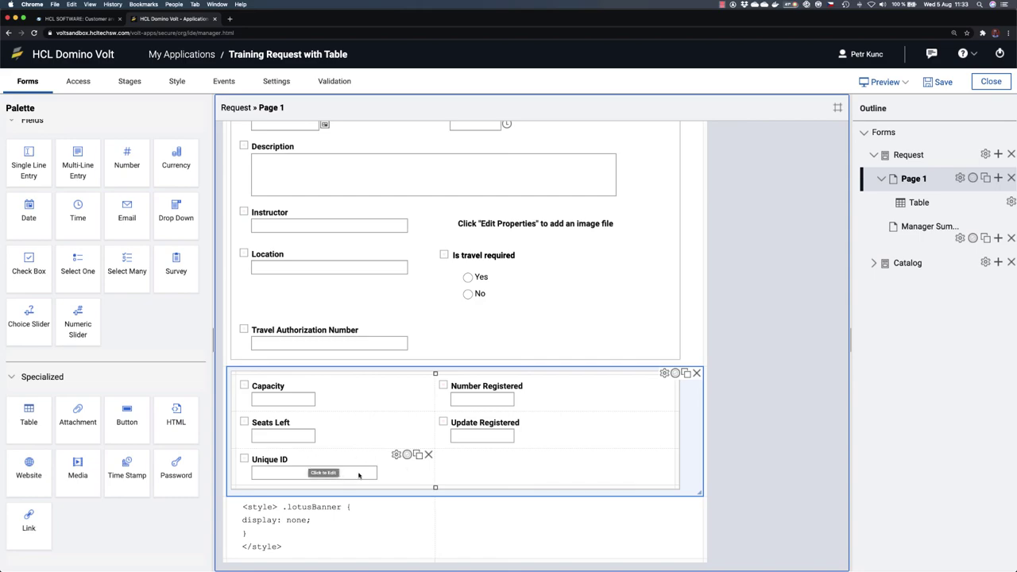
pyautogui.scroll(3, 376, 316)
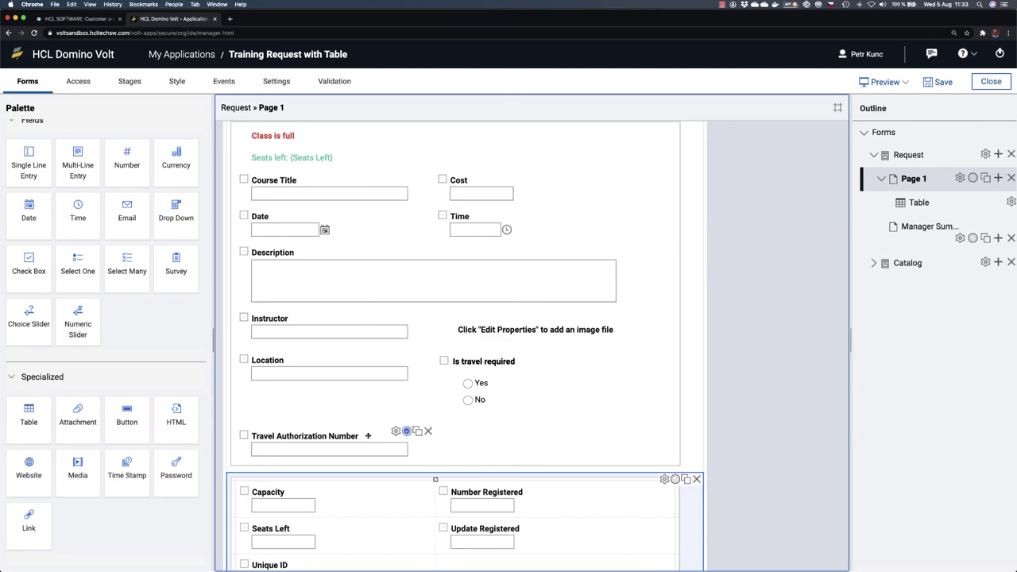
pyautogui.scroll(-2, 366, 435)
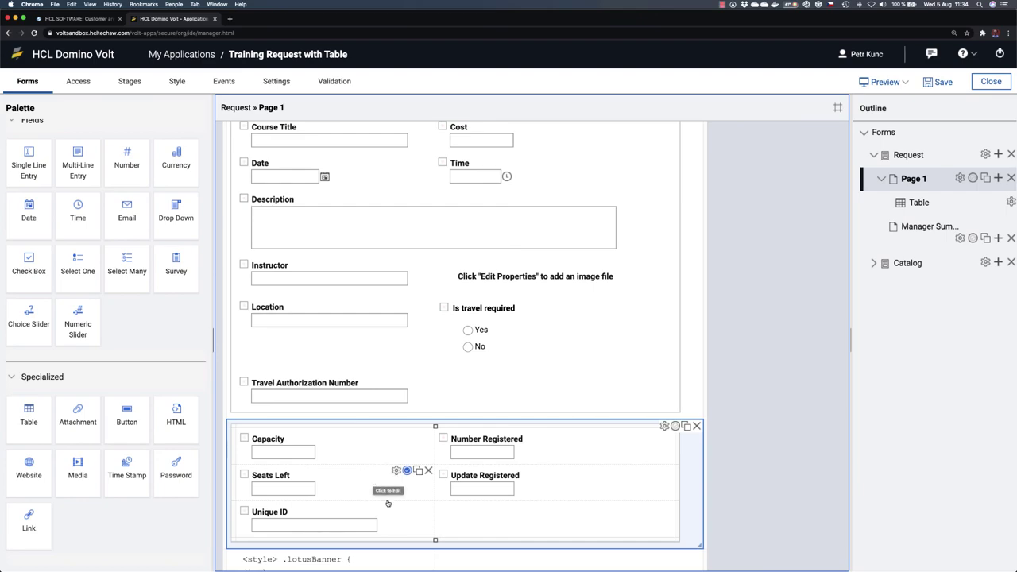
pyautogui.click(395, 507)
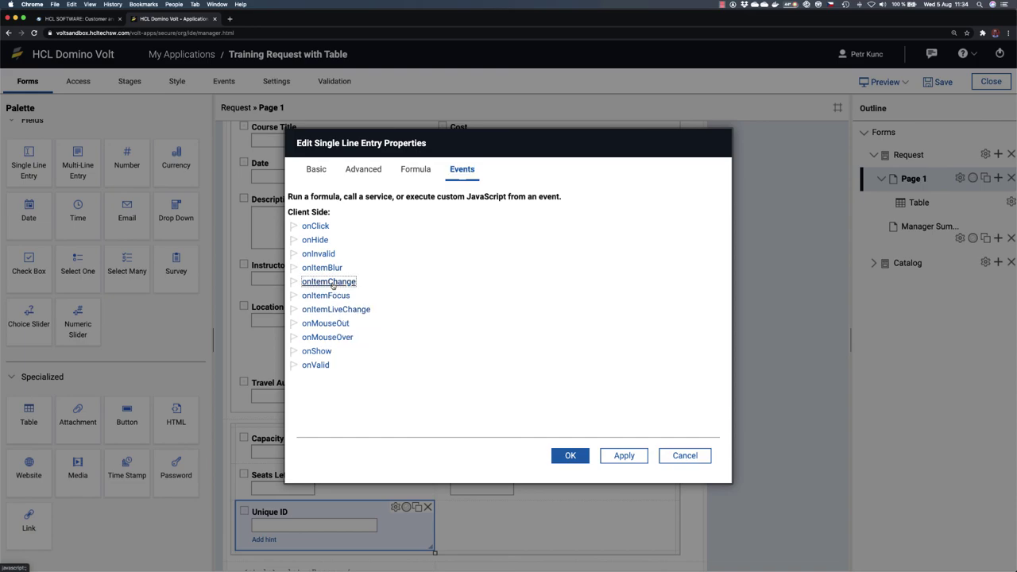
# Step: Make the onItemChange event call the Course Catalog Retrieve service
pyautogui.click(329, 282)
pyautogui.click(292, 210)
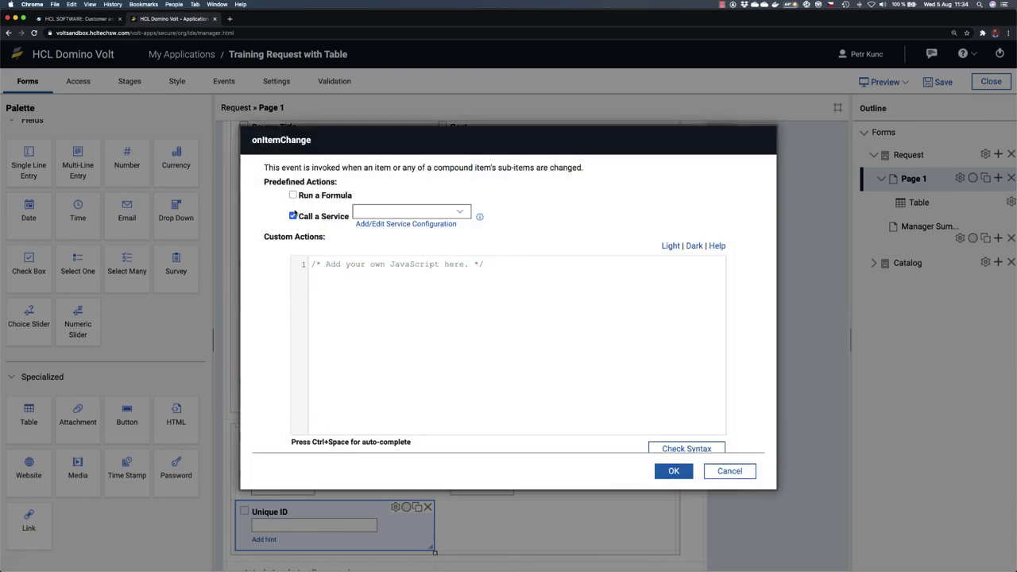
pyautogui.click(463, 214)
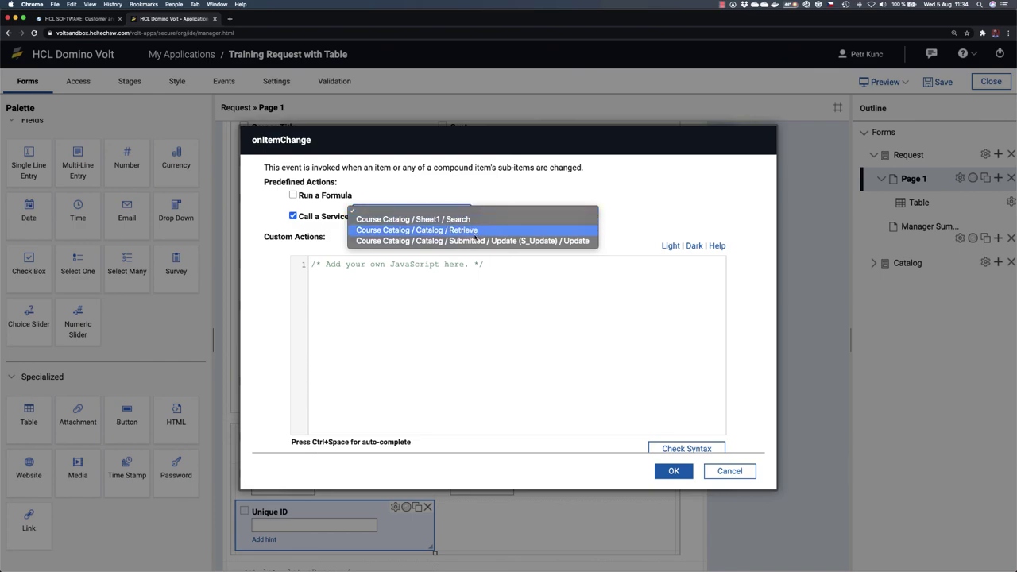
pyautogui.click(469, 231)
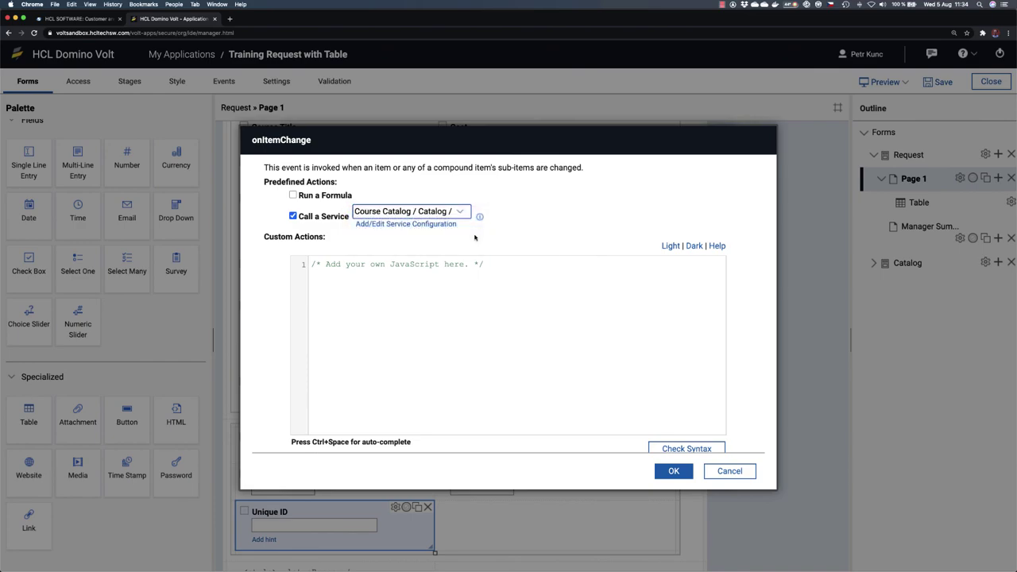
# Step: Map Page 1's hidden Unique ID field to Retrieve by Unique Identifier, then confirm both dialogs
pyautogui.click(416, 225)
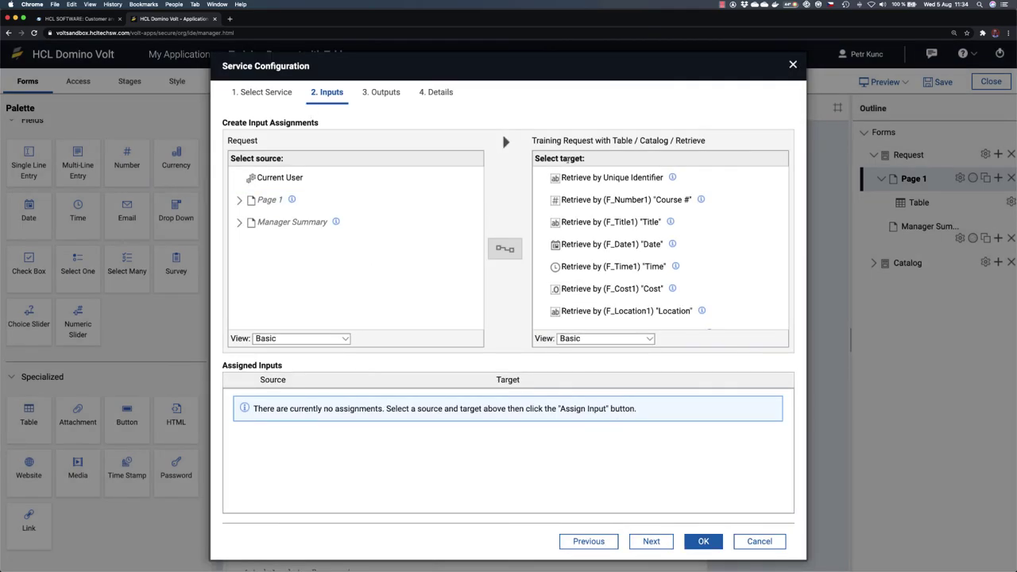
pyautogui.click(610, 178)
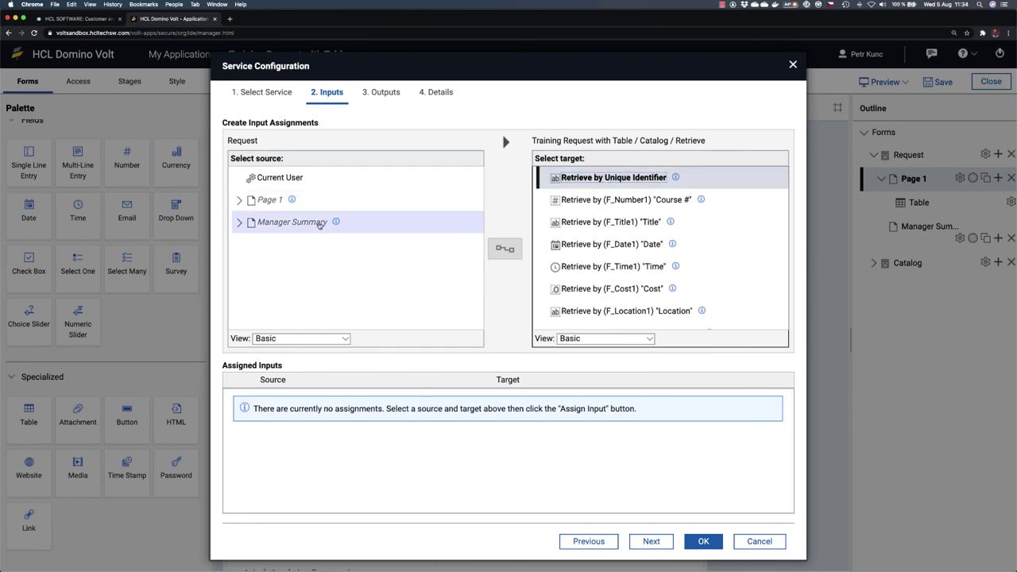
pyautogui.click(240, 200)
pyautogui.scroll(-3, 345, 272)
pyautogui.click(254, 275)
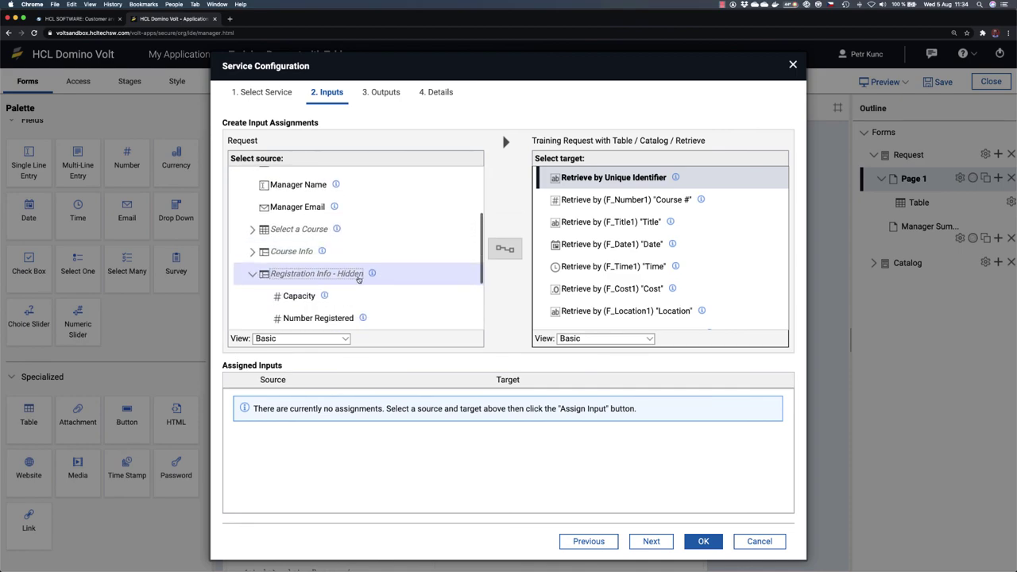
pyautogui.scroll(-2, 270, 274)
pyautogui.click(301, 273)
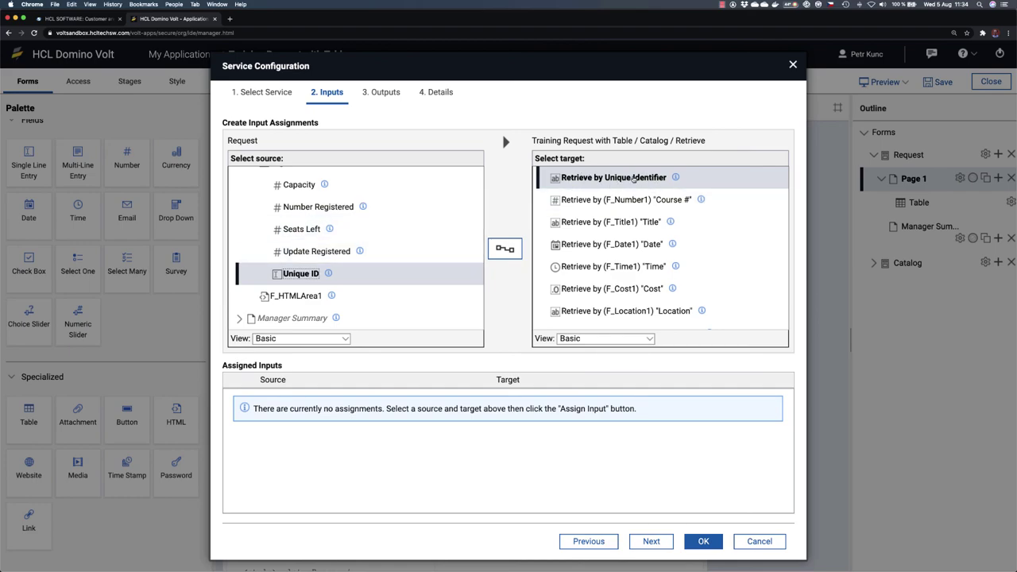
pyautogui.click(506, 249)
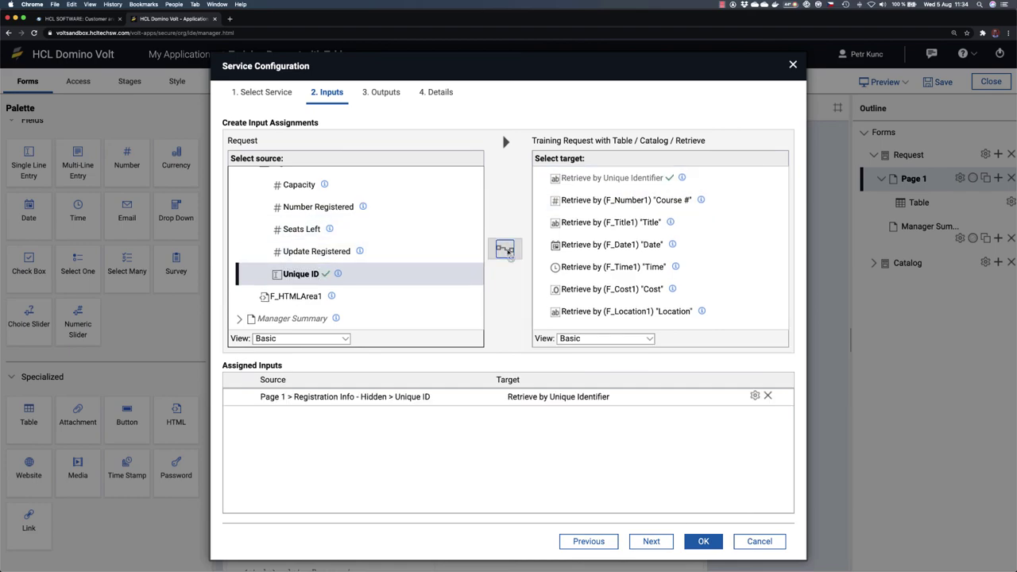
pyautogui.click(381, 93)
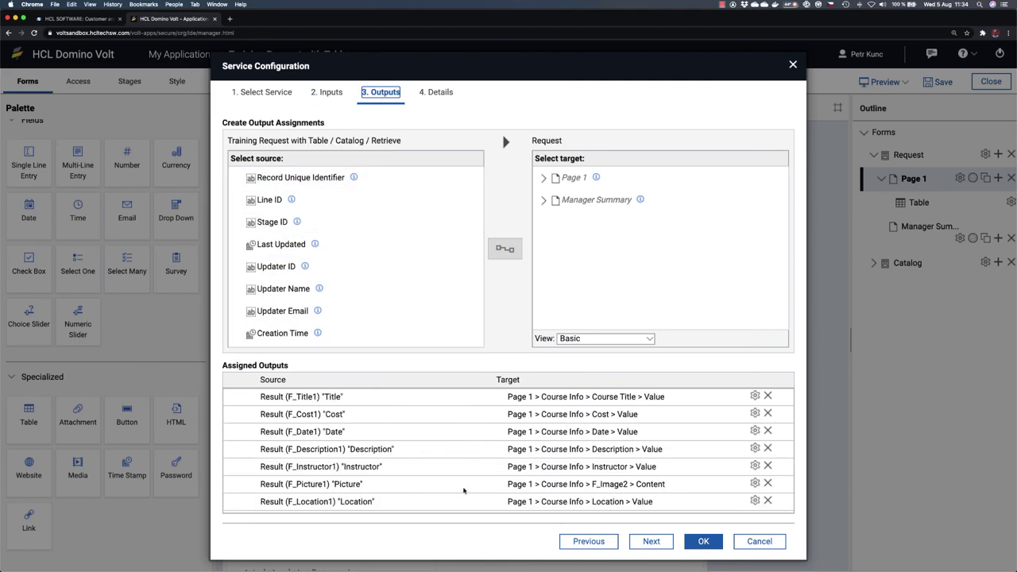
pyautogui.scroll(-3, 463, 490)
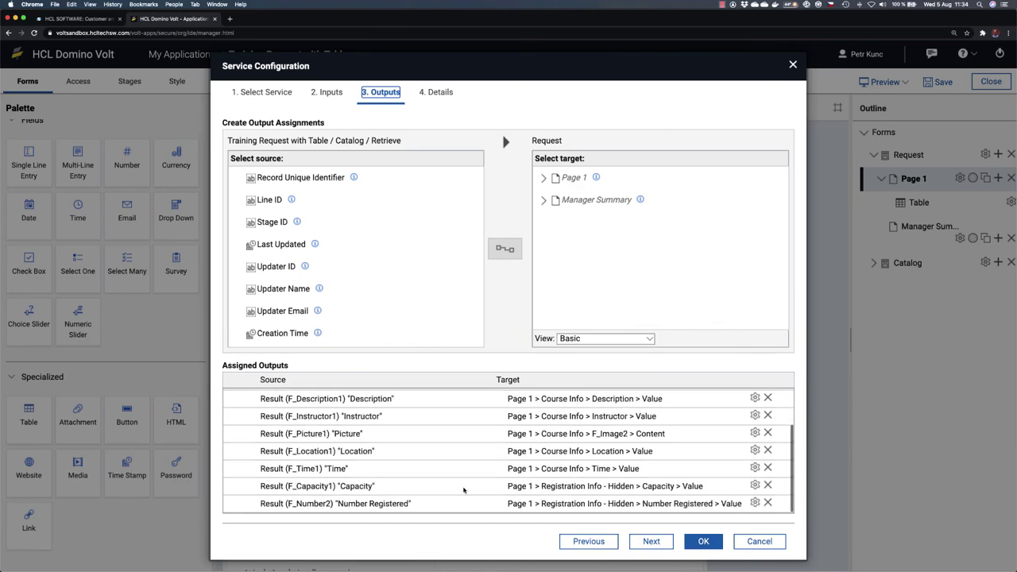
pyautogui.click(703, 541)
pyautogui.click(673, 471)
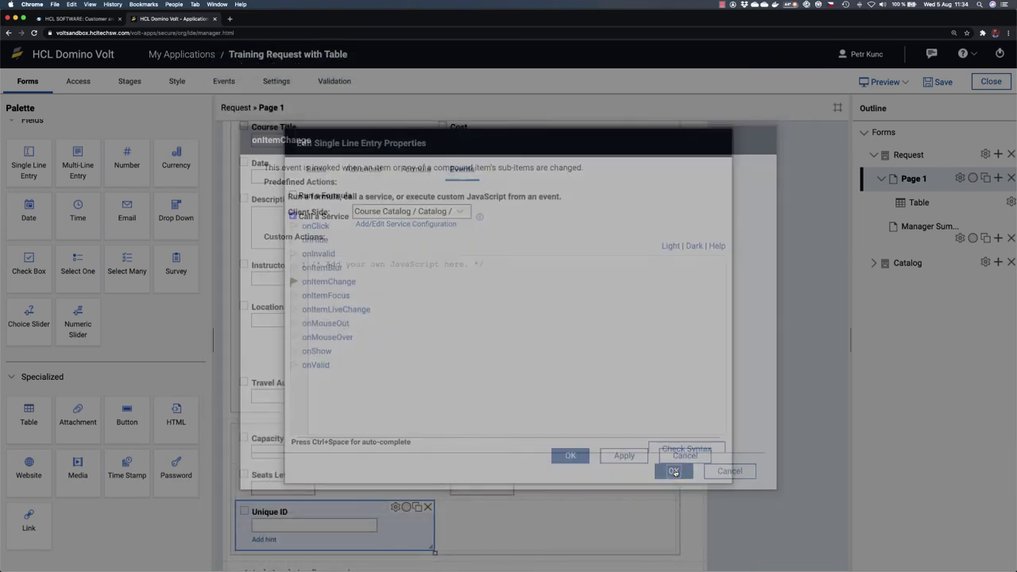
# Step: Accept the field properties, preview, and pick New Hire Orientation, Leadership and Security Training rows
pyautogui.click(569, 455)
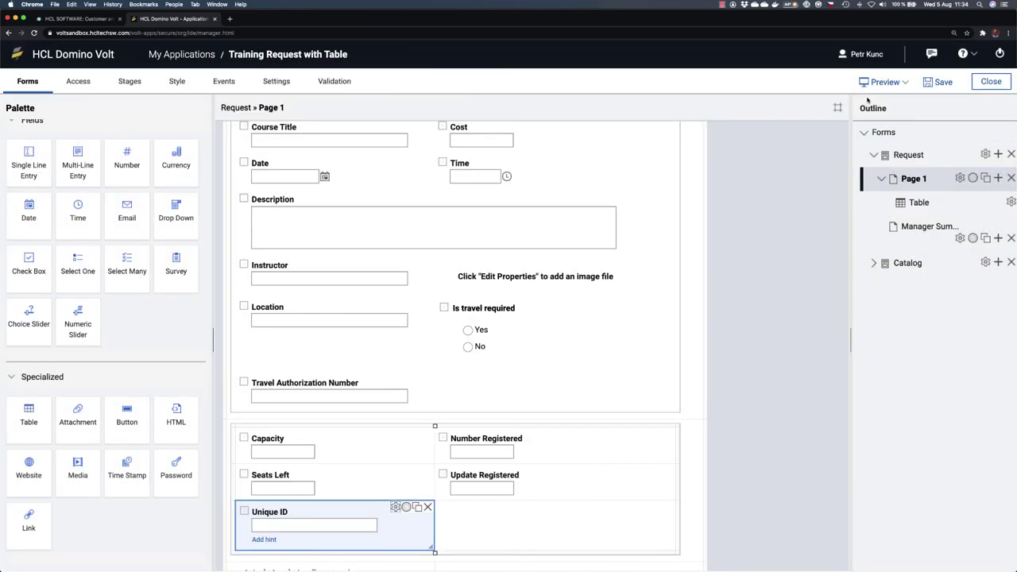
pyautogui.click(865, 83)
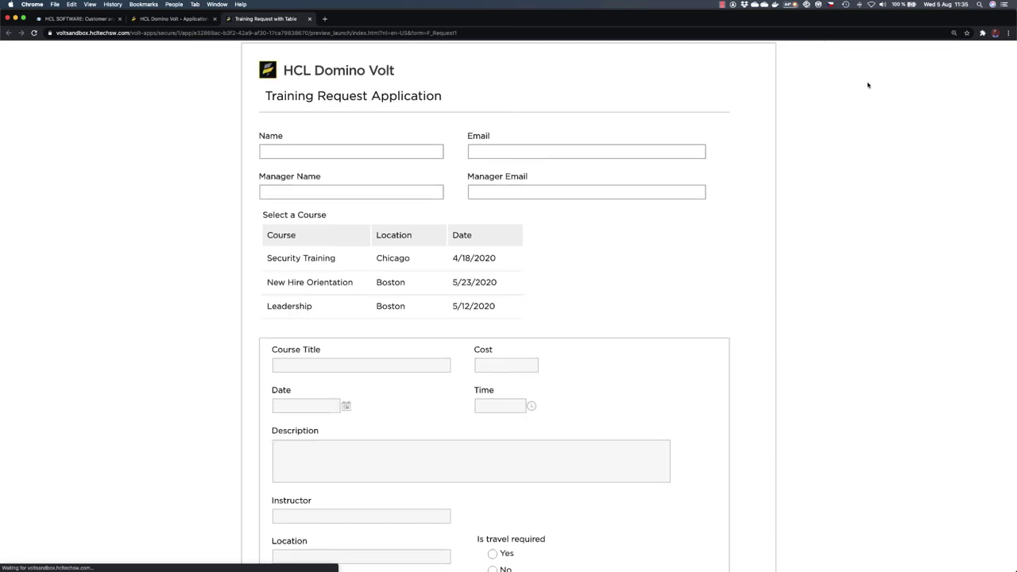
pyautogui.scroll(-3, 206, 270)
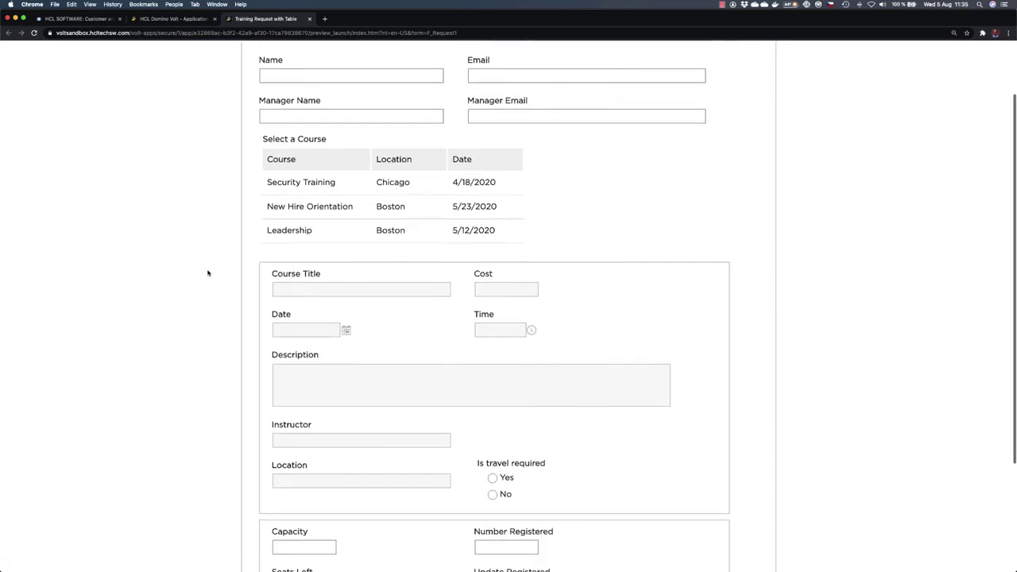
pyautogui.click(292, 200)
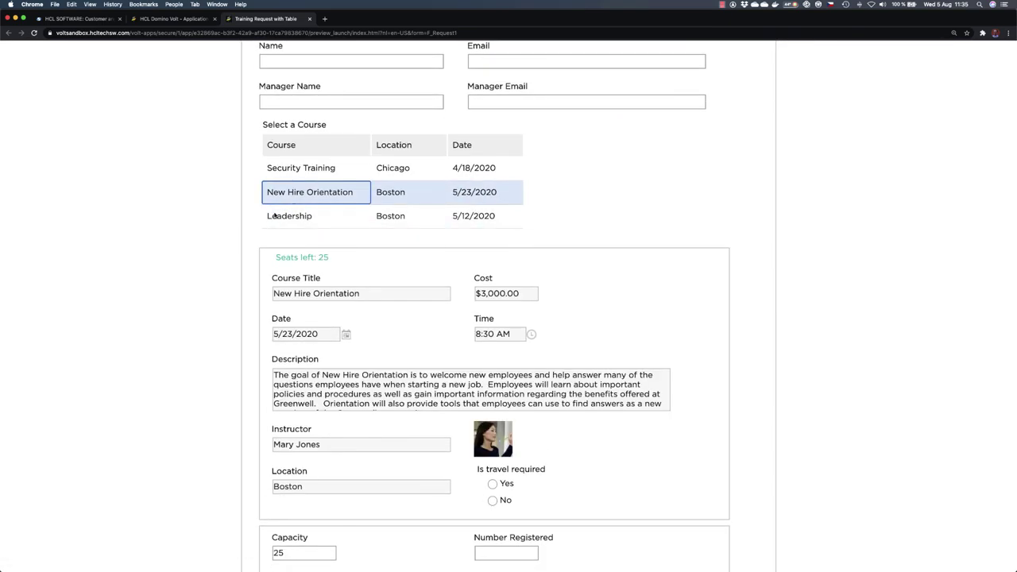
pyautogui.scroll(-3, 226, 294)
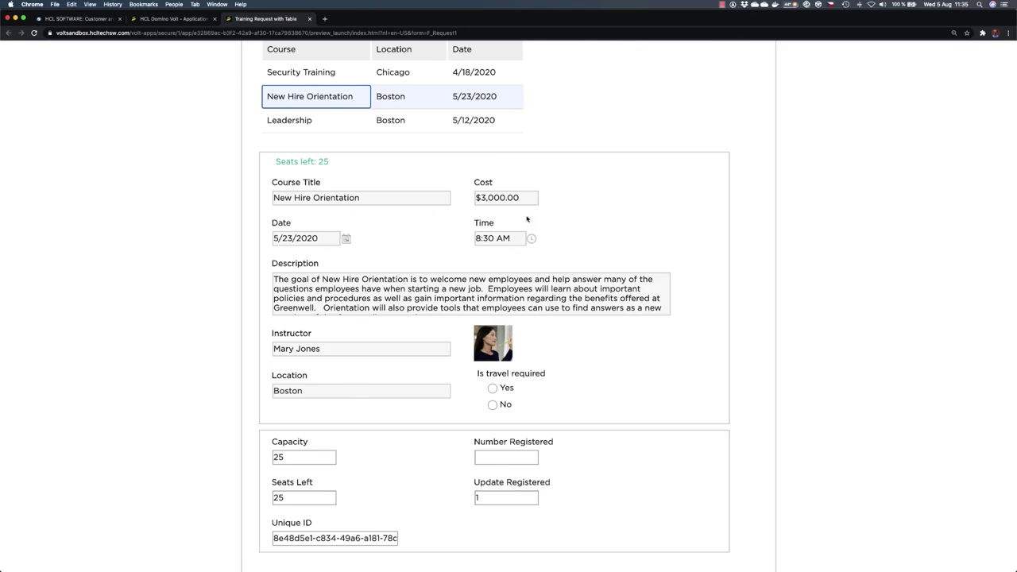
pyautogui.click(308, 124)
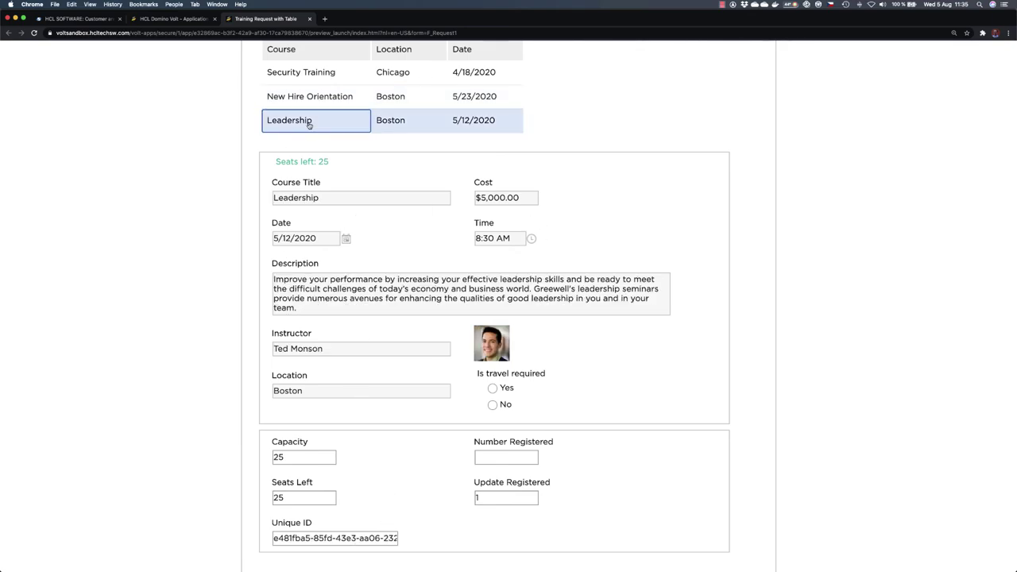
pyautogui.click(309, 79)
pyautogui.click(313, 122)
pyautogui.scroll(5, 313, 122)
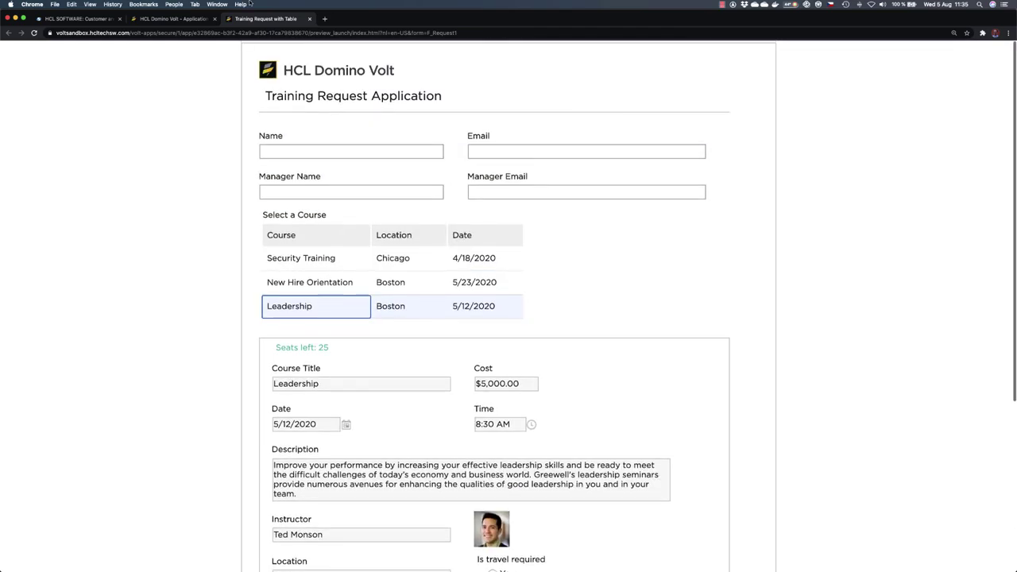
# Step: Close the preview and scroll through the Stages tab before returning to the form layout
pyautogui.click(310, 18)
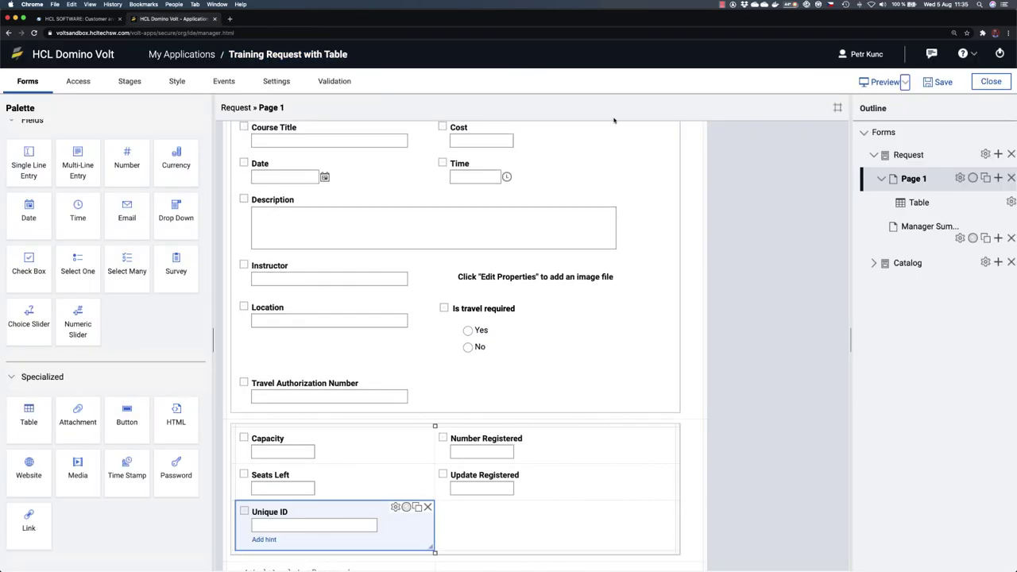
pyautogui.click(125, 82)
pyautogui.scroll(-3, 332, 413)
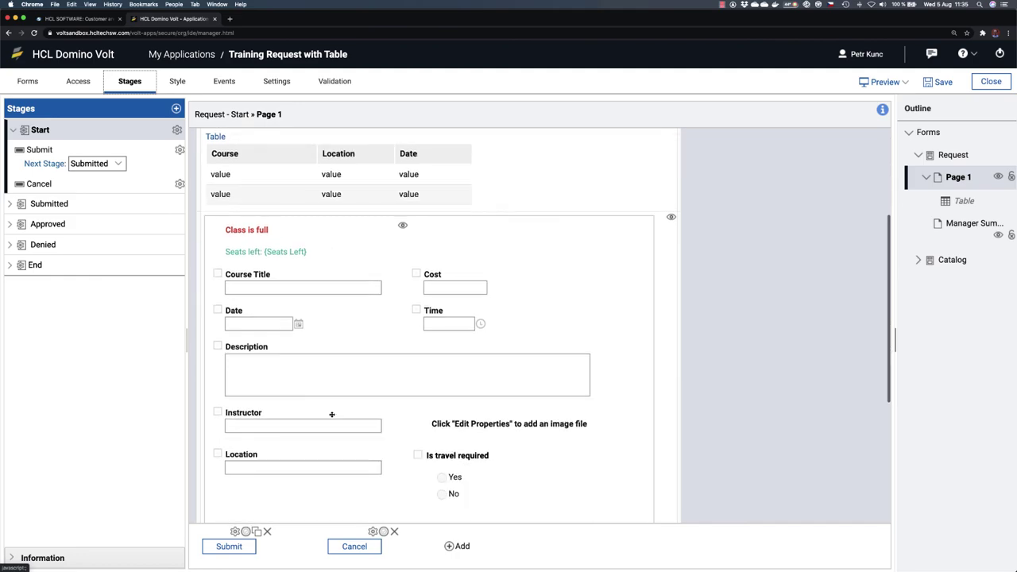
pyautogui.scroll(-2, 300, 477)
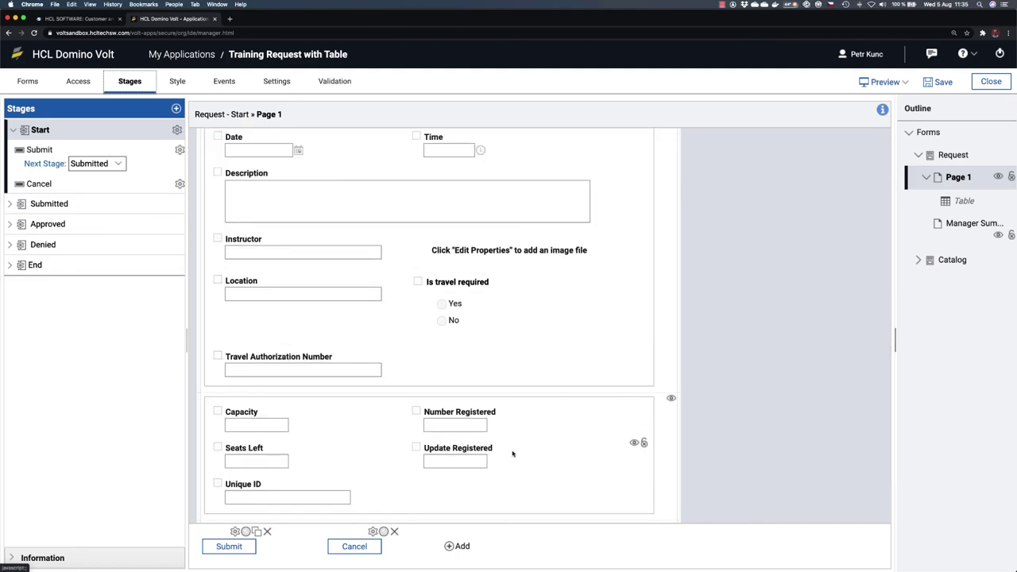
pyautogui.scroll(-1, 511, 429)
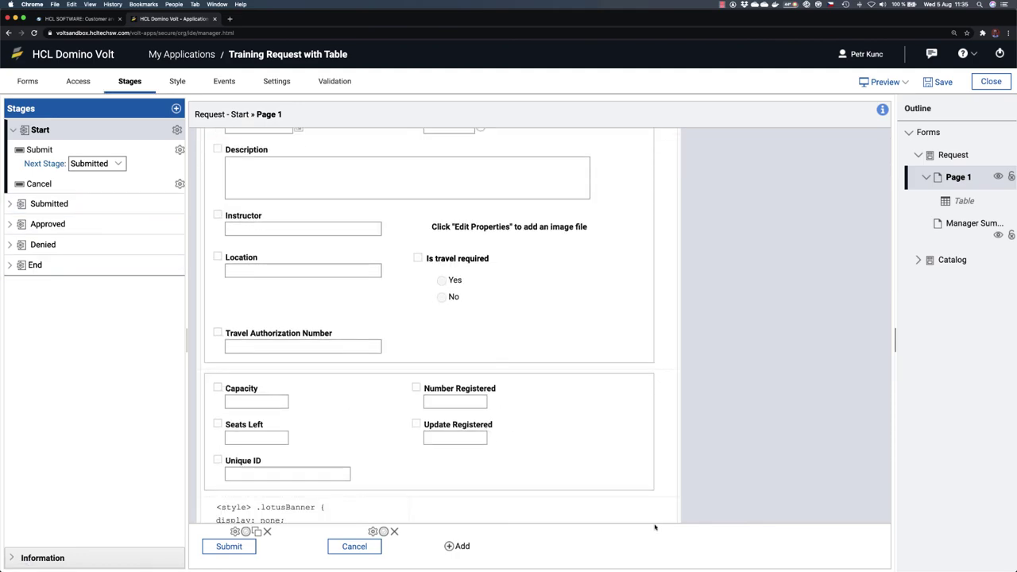
pyautogui.click(28, 81)
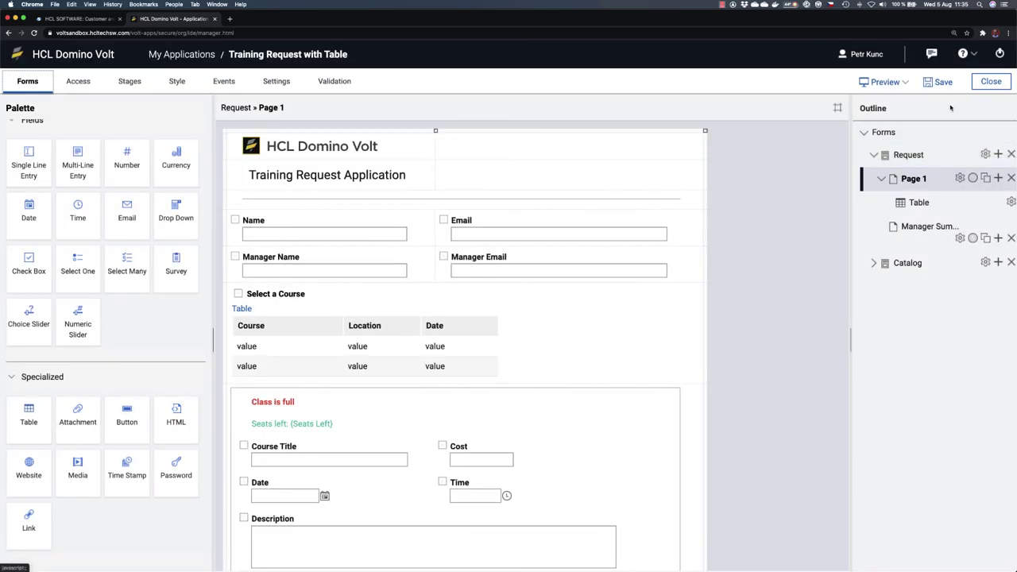
# Step: Preview again and pick the JavaScript Basics, JavaScript Advanced and Intro to Domino rows
pyautogui.click(884, 81)
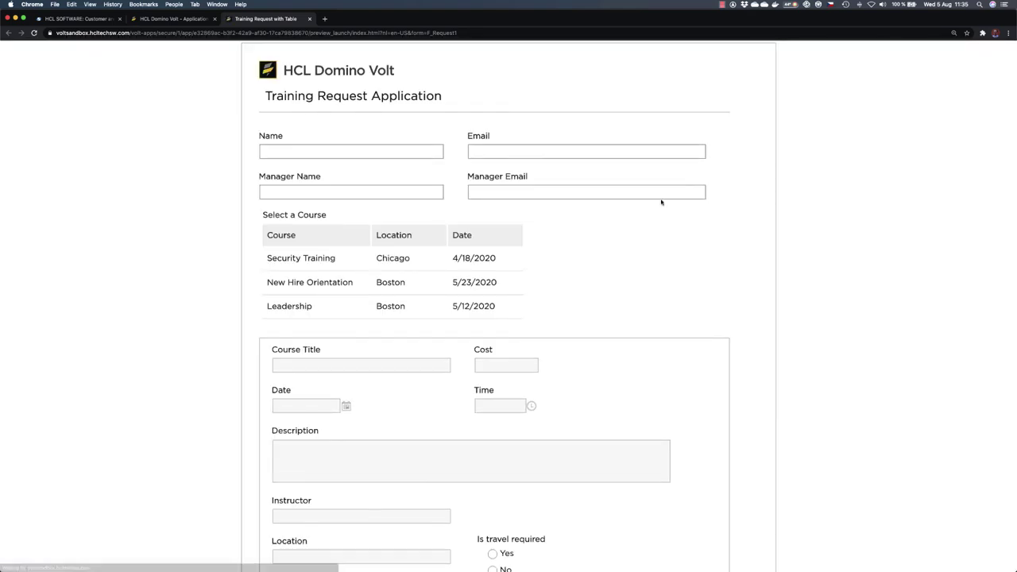
pyautogui.scroll(-2, 676, 288)
pyautogui.click(347, 200)
pyautogui.click(335, 230)
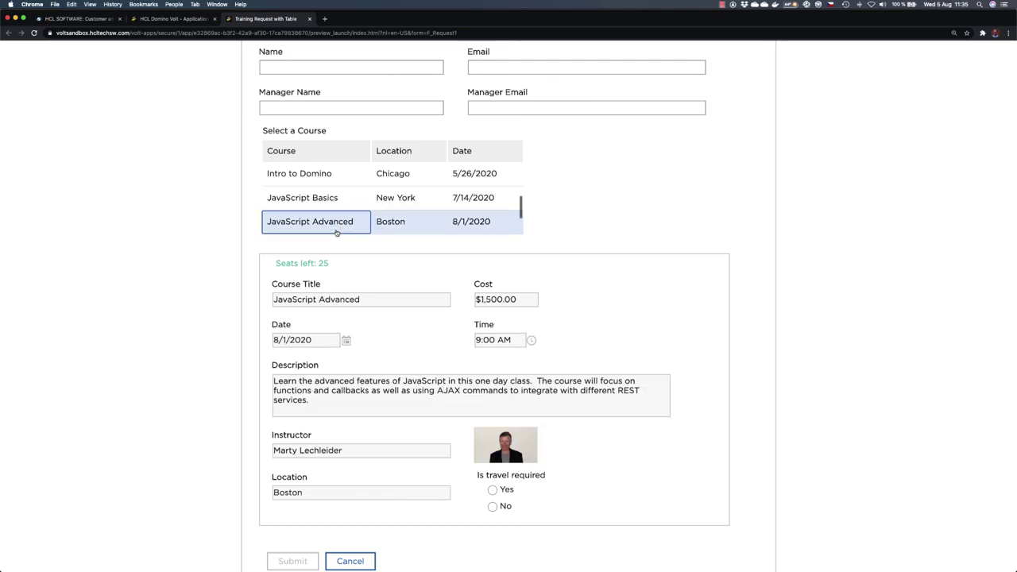
pyautogui.click(328, 175)
pyautogui.scroll(1, 754, 317)
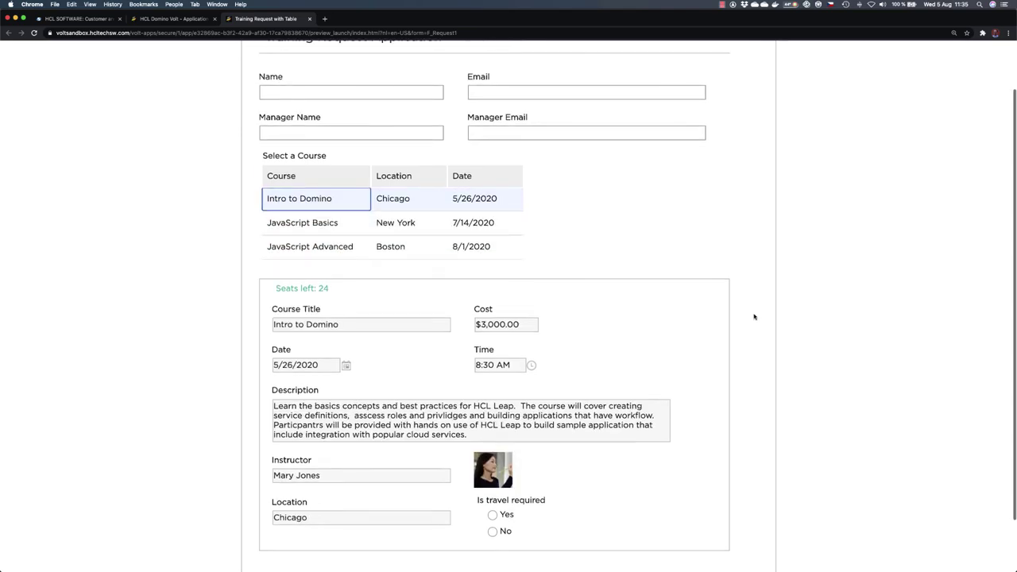
pyautogui.scroll(2, 755, 317)
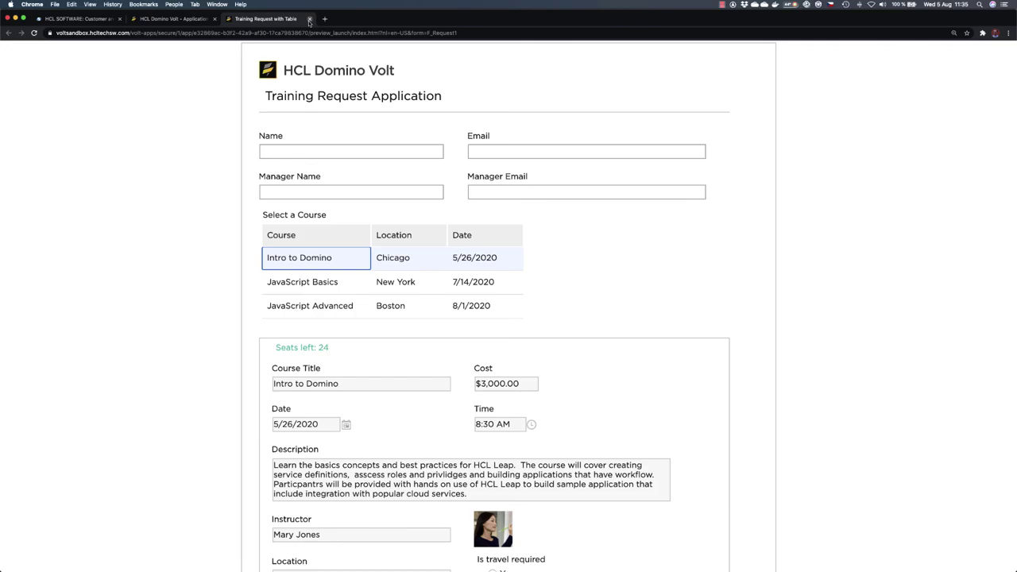
# Step: Save the app and deploy the update to the running Training Request with Table
pyautogui.click(308, 19)
pyautogui.click(942, 81)
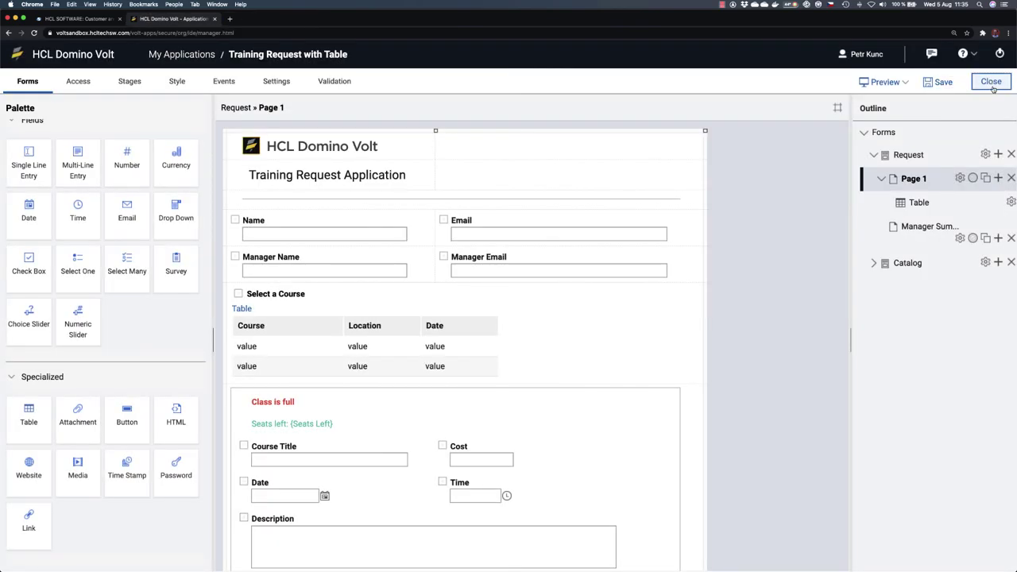
pyautogui.click(991, 82)
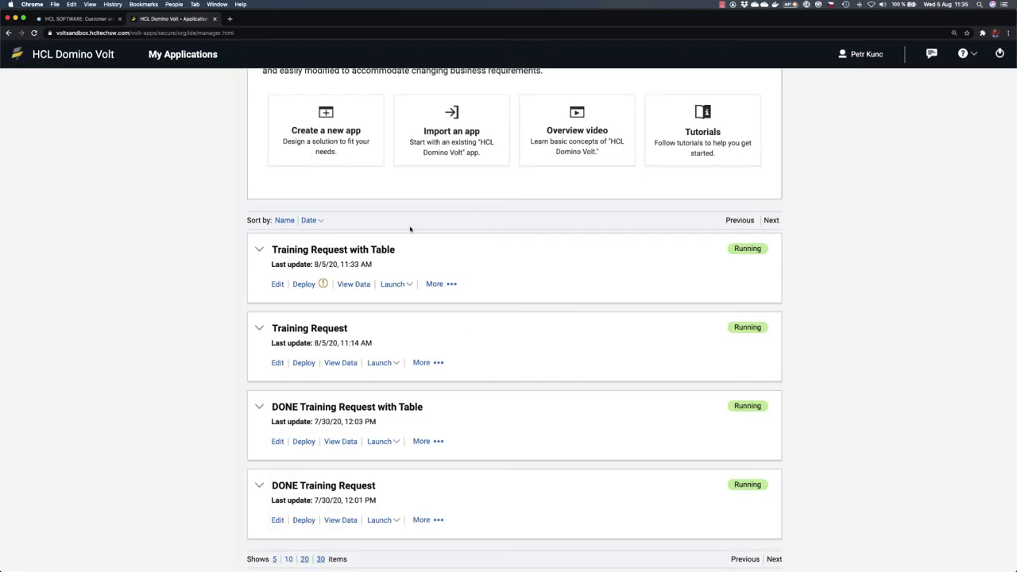
pyautogui.click(309, 284)
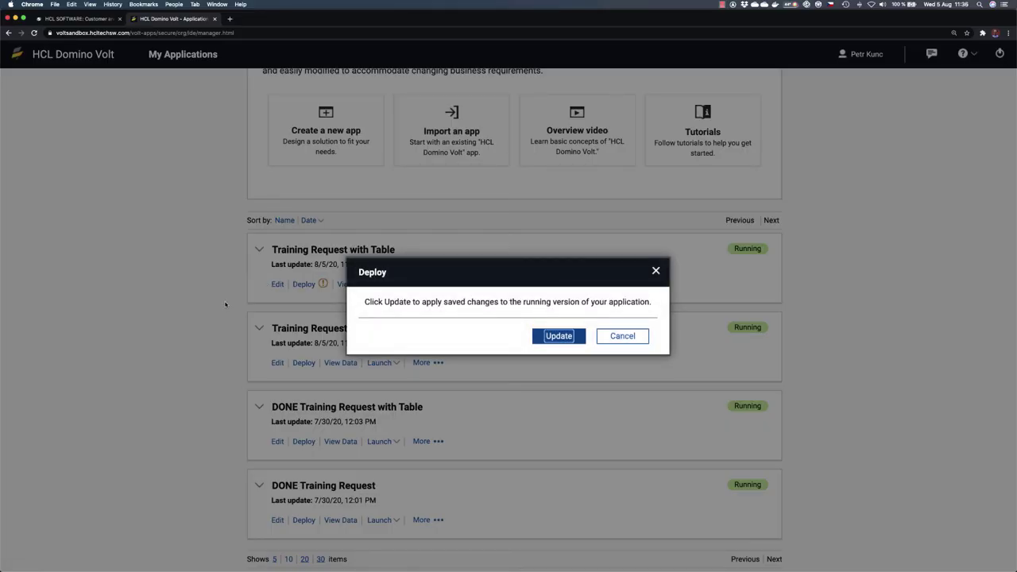
pyautogui.click(552, 336)
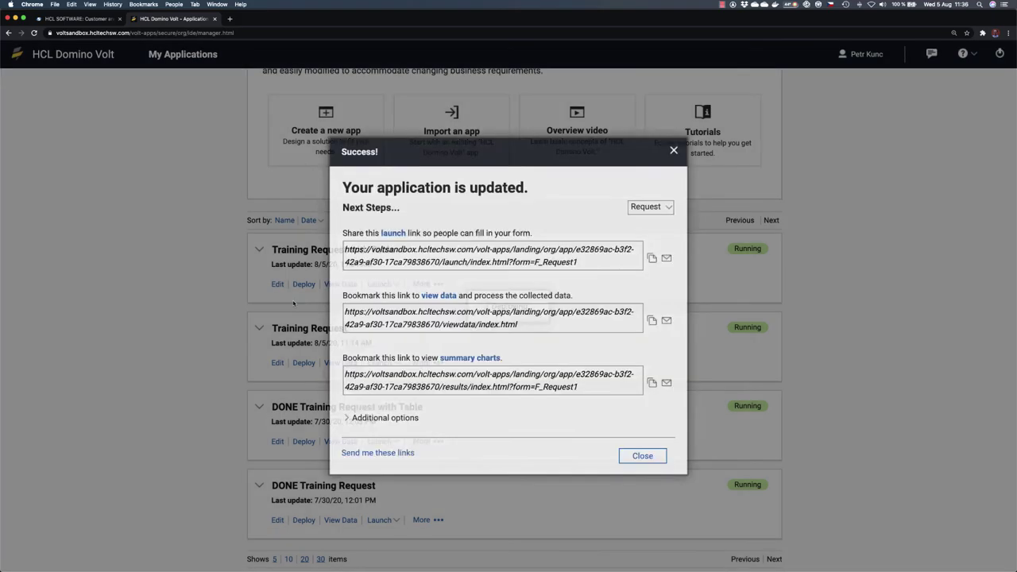
pyautogui.click(644, 456)
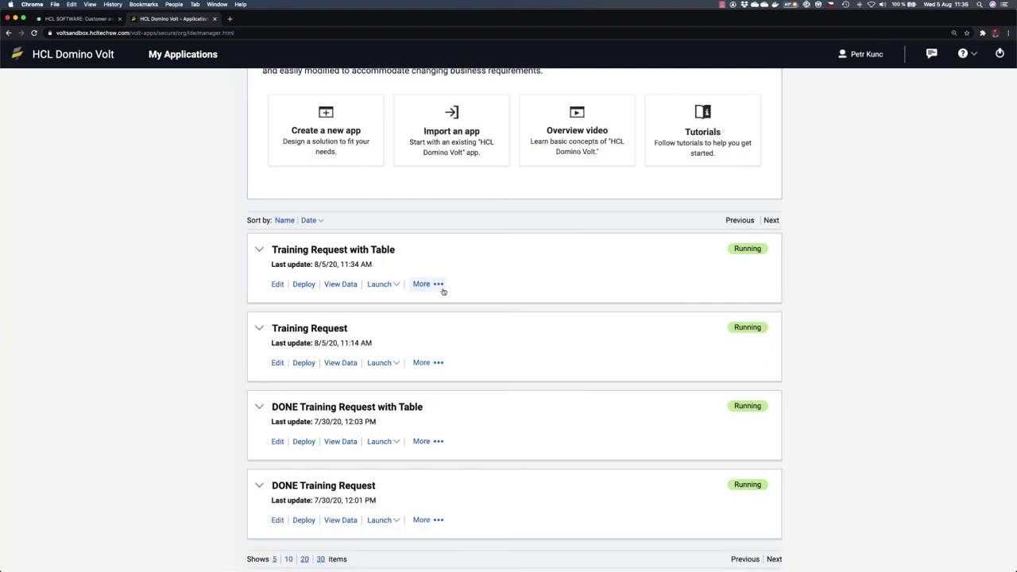
# Step: Export Training Request with Table including its submission data
pyautogui.click(437, 285)
pyautogui.click(435, 333)
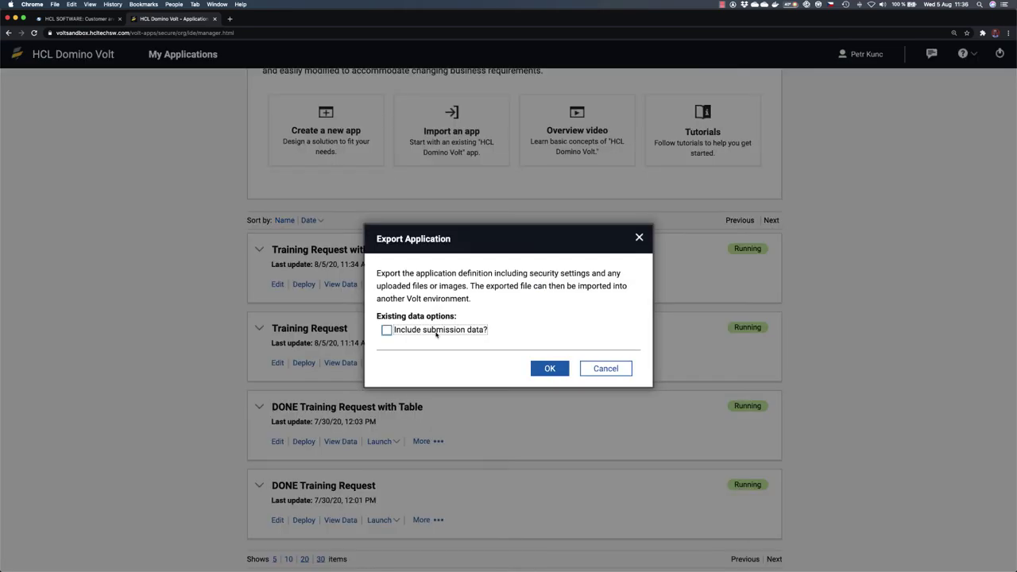
pyautogui.click(423, 332)
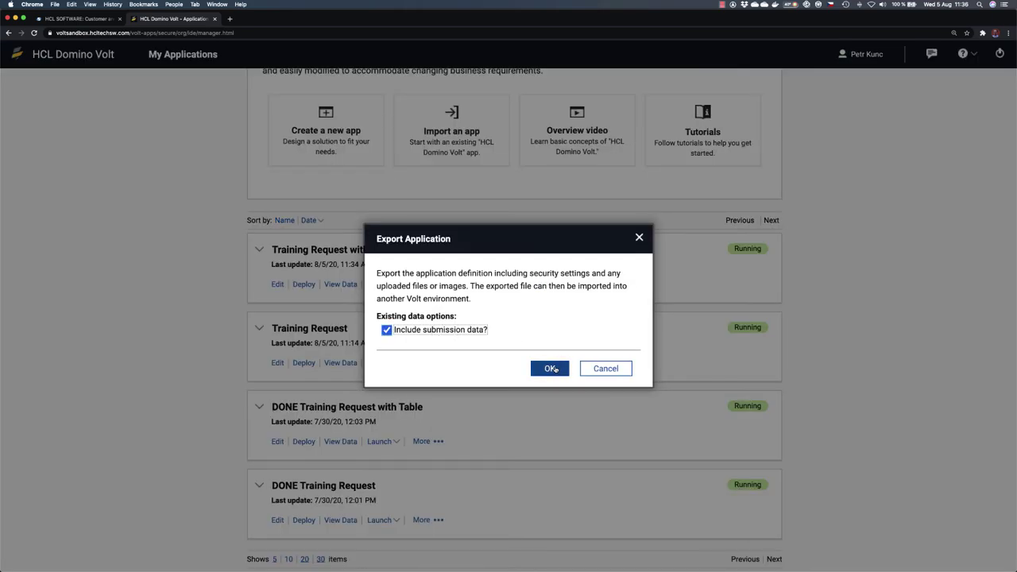
pyautogui.click(554, 370)
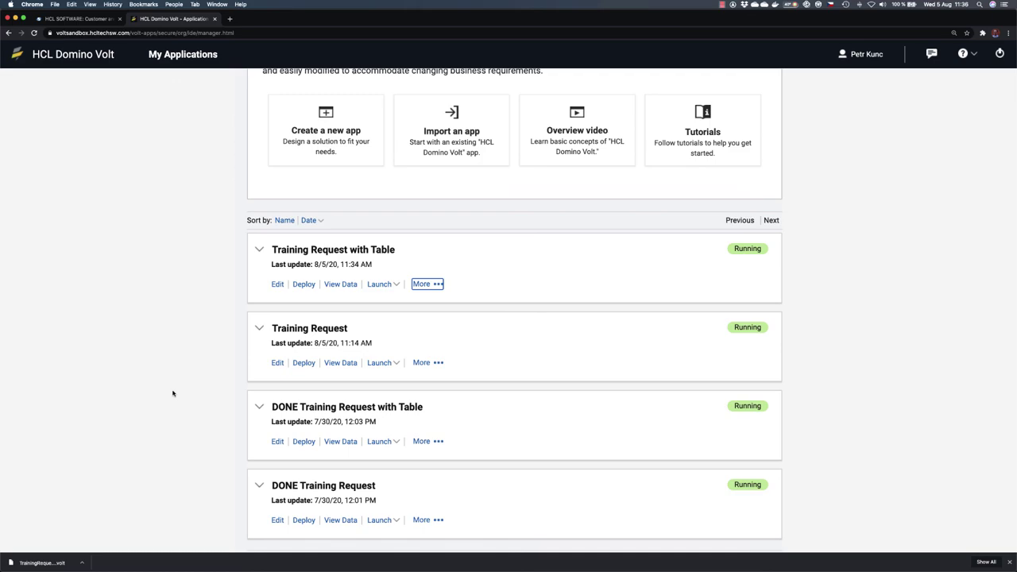
# Step: Launch Training Request with Table and pick New Hire Orientation, Security Training and Leadership rows
pyautogui.click(1008, 562)
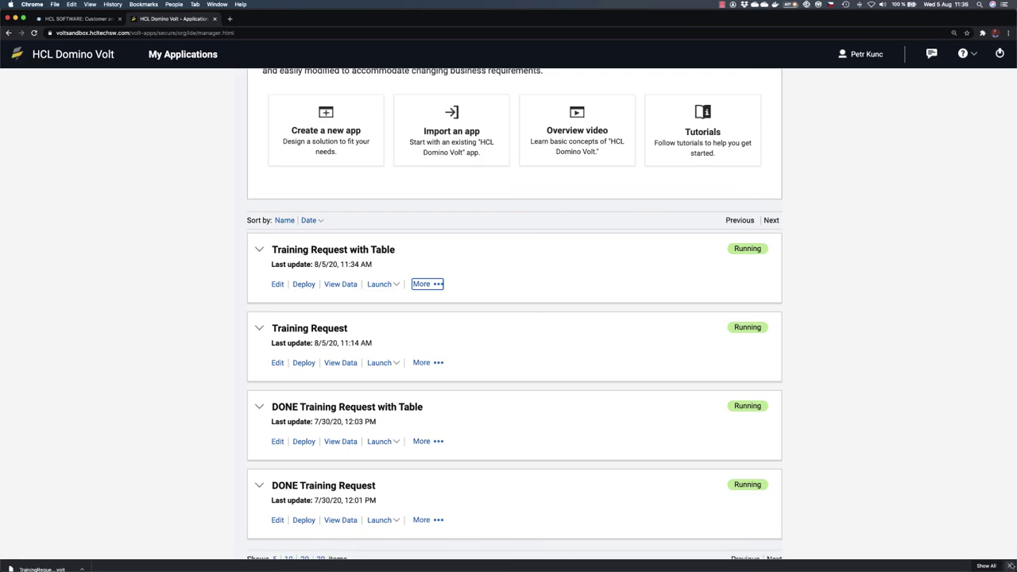
pyautogui.scroll(3, 224, 337)
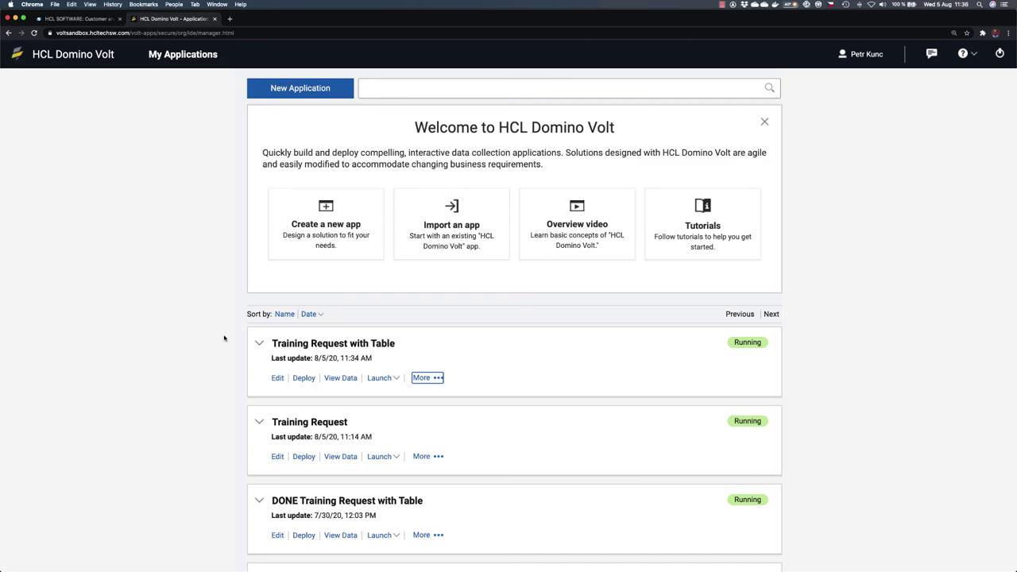
pyautogui.click(386, 379)
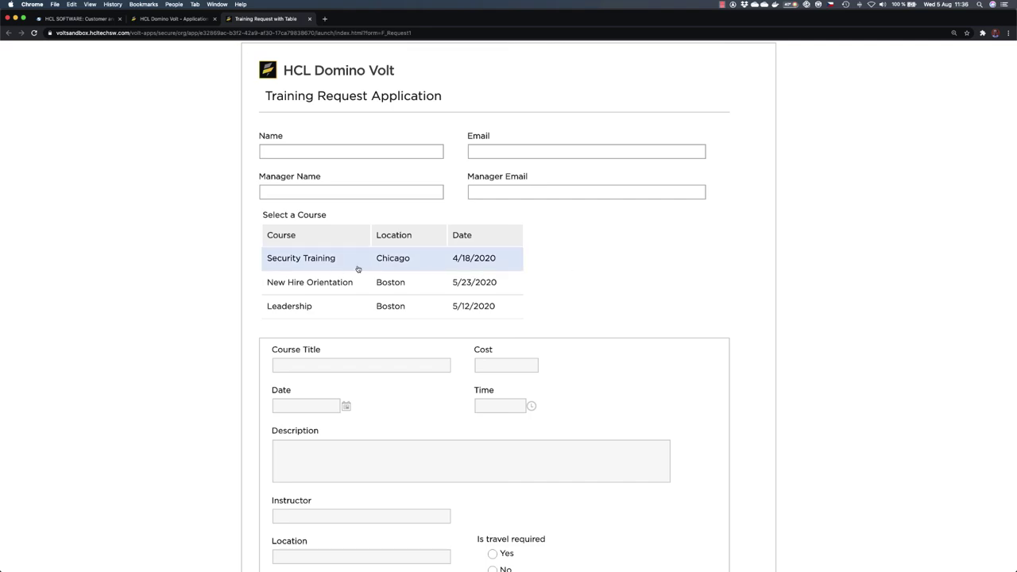
pyautogui.click(325, 285)
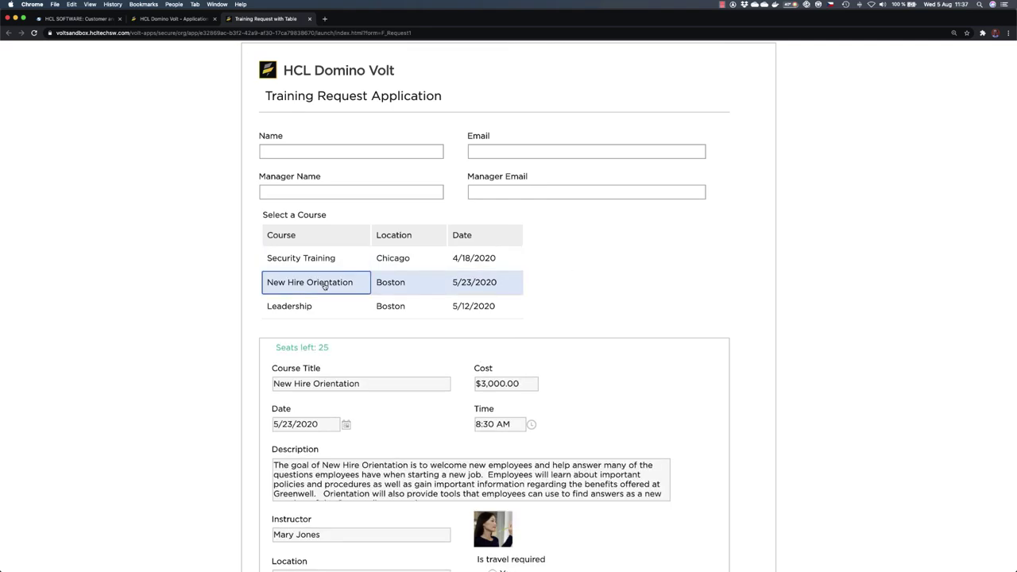
pyautogui.click(332, 260)
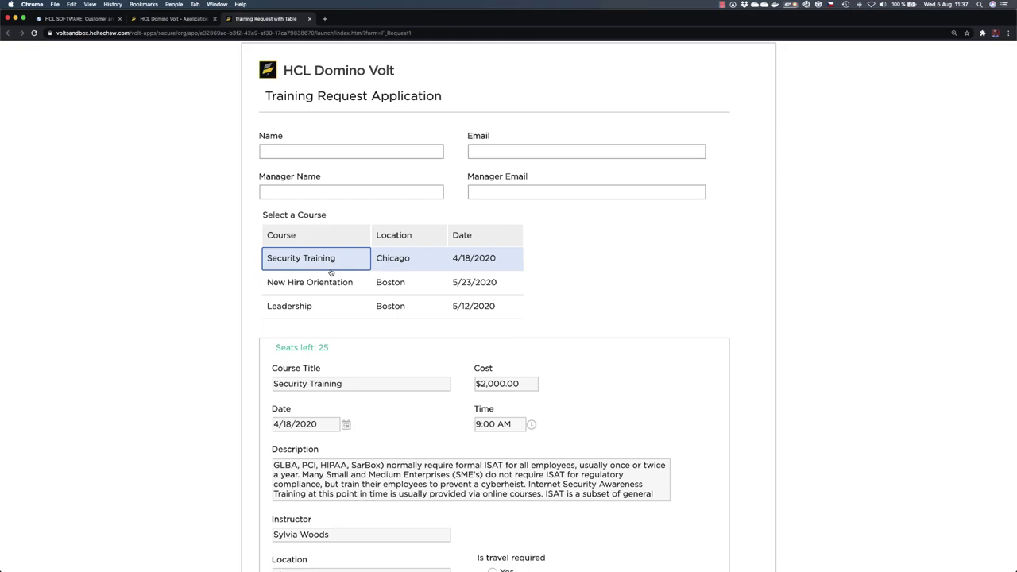
pyautogui.click(325, 300)
# Step: Toggle 'Is travel required' between Yes and No, ending on No
pyautogui.scroll(-3, 323, 302)
pyautogui.scroll(3, 323, 303)
pyautogui.scroll(-2, 209, 302)
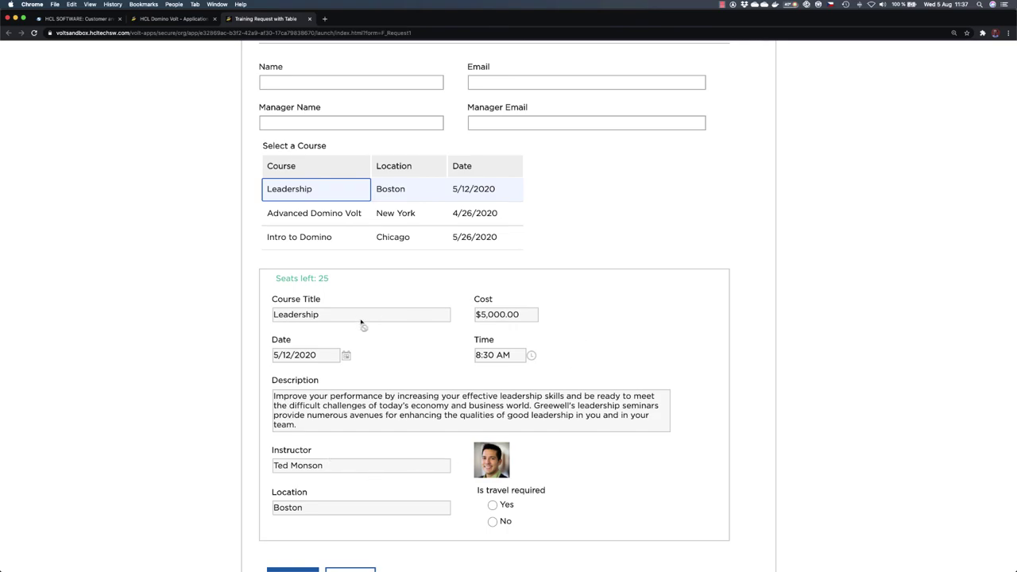
pyautogui.scroll(-2, 188, 359)
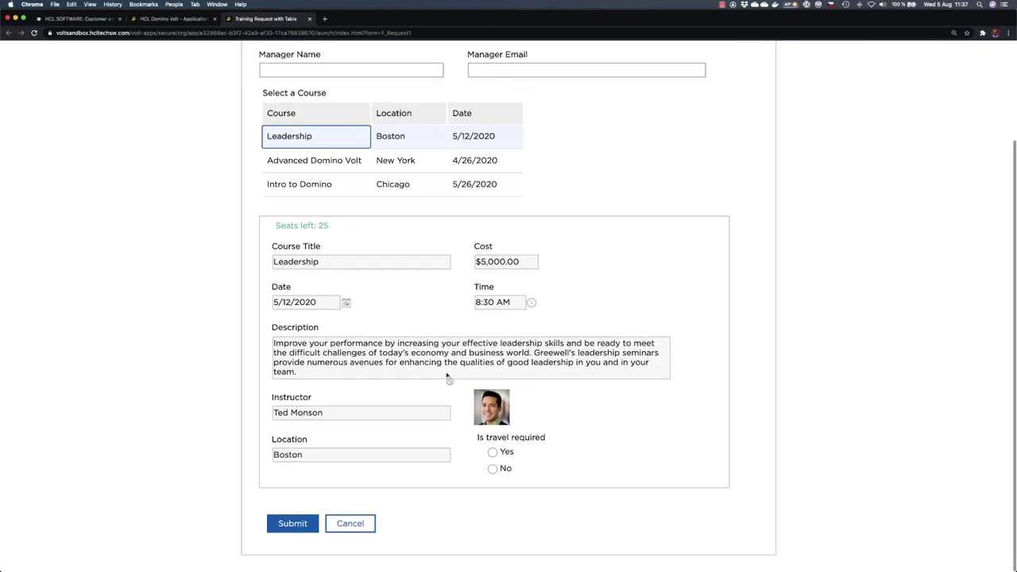
pyautogui.click(492, 452)
pyautogui.click(493, 469)
pyautogui.click(492, 452)
pyautogui.click(492, 468)
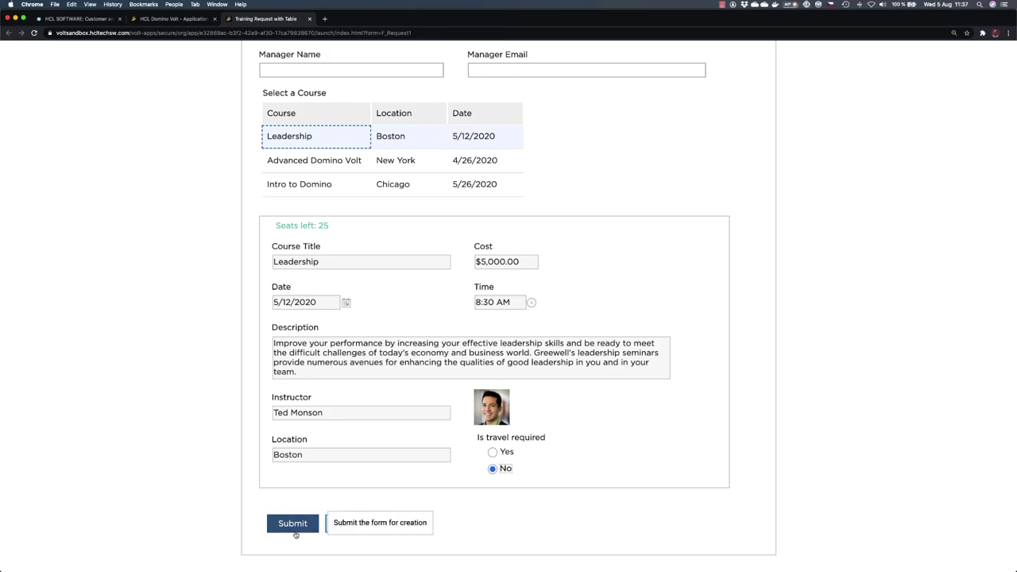
# Step: Alternate between the Advanced Domino Volt and Intro to Domino rows, ending on Intro to Domino
pyautogui.scroll(3, 245, 326)
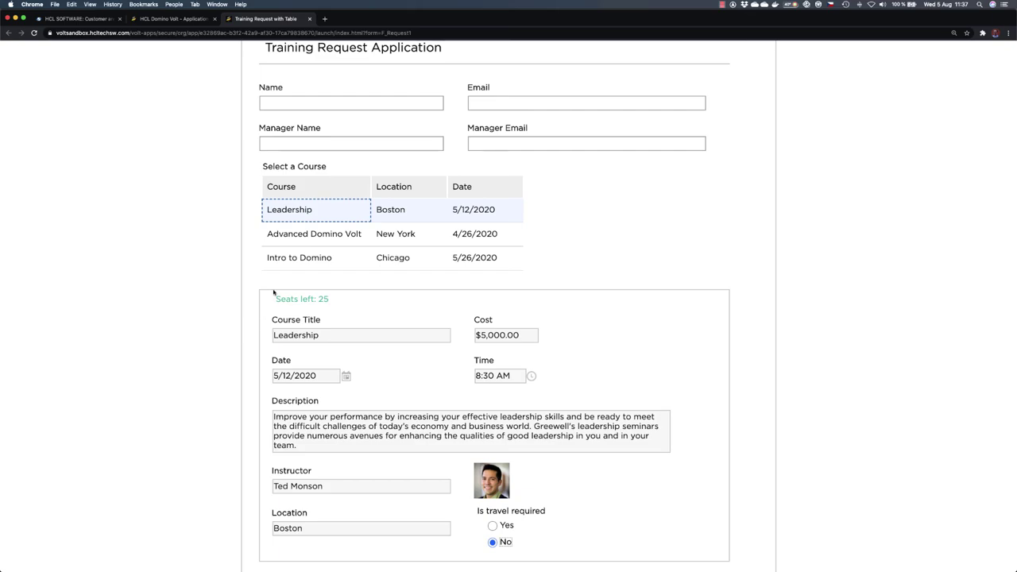
pyautogui.click(289, 232)
pyautogui.click(301, 256)
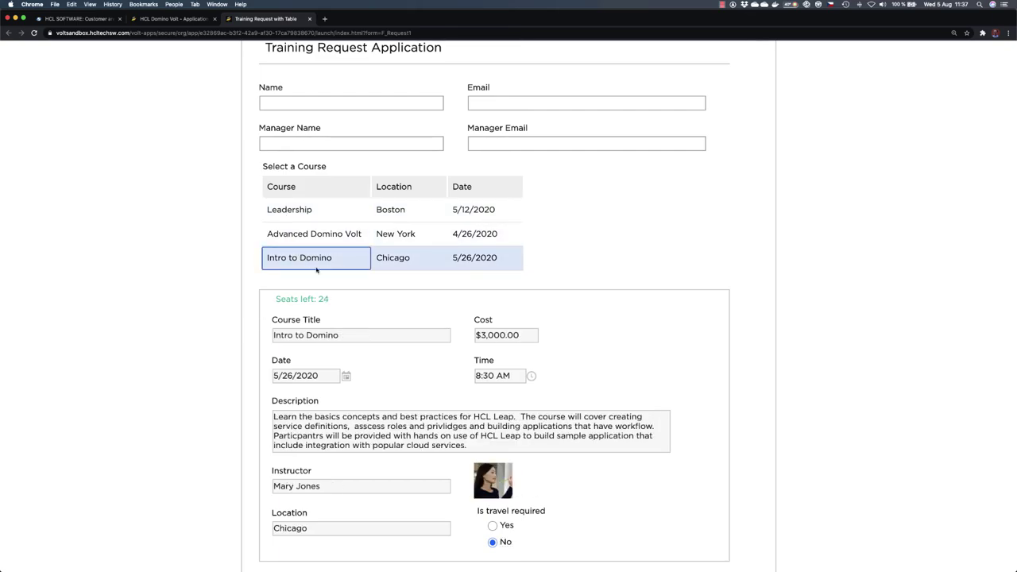
pyautogui.click(322, 232)
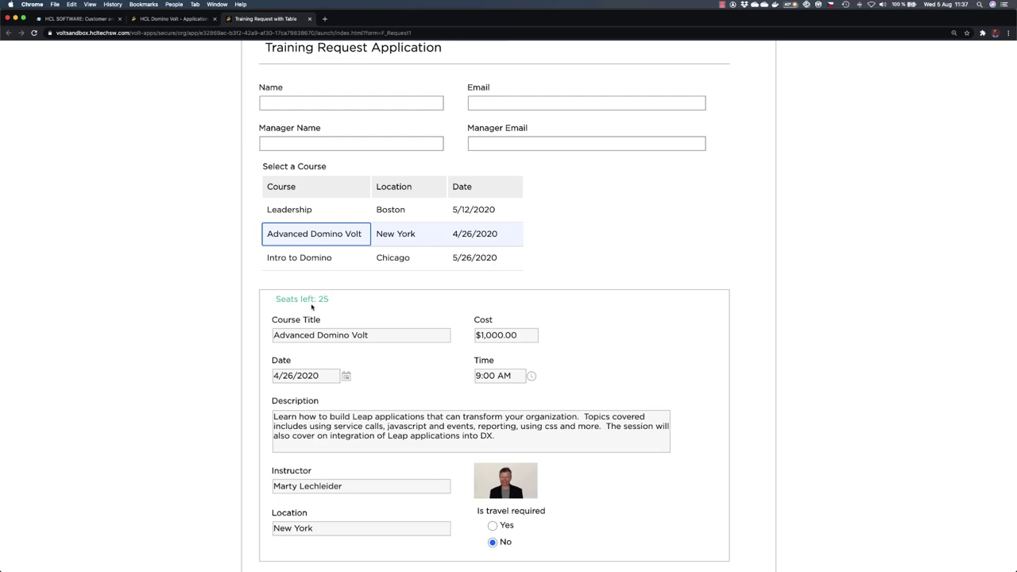
pyautogui.click(332, 260)
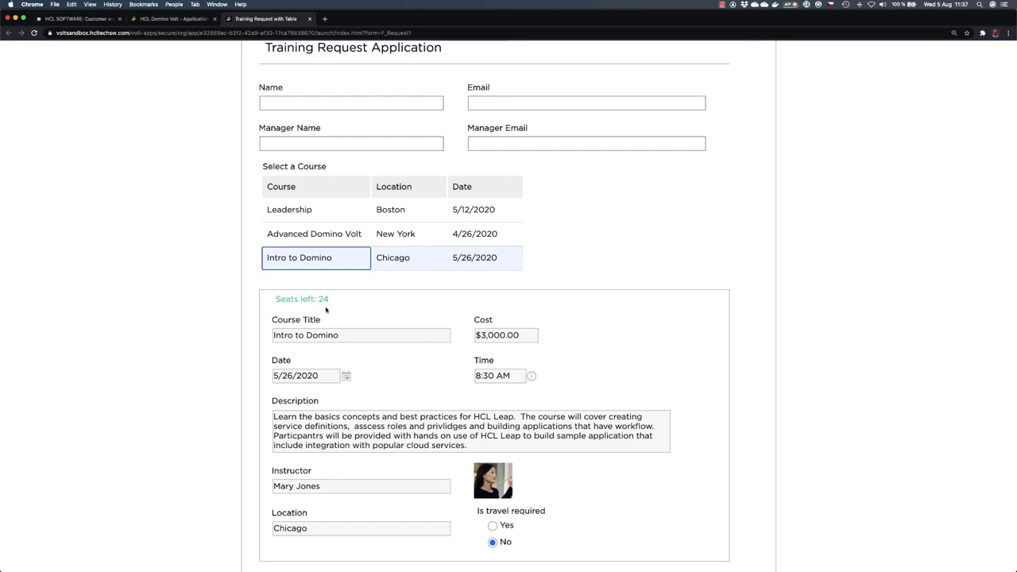
pyautogui.scroll(-2, 243, 338)
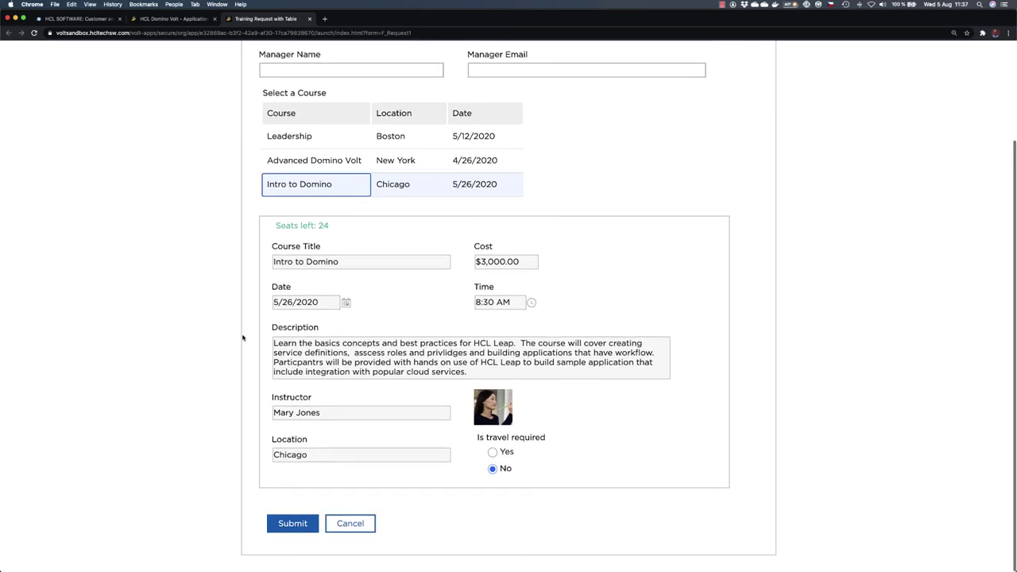
pyautogui.scroll(3, 198, 258)
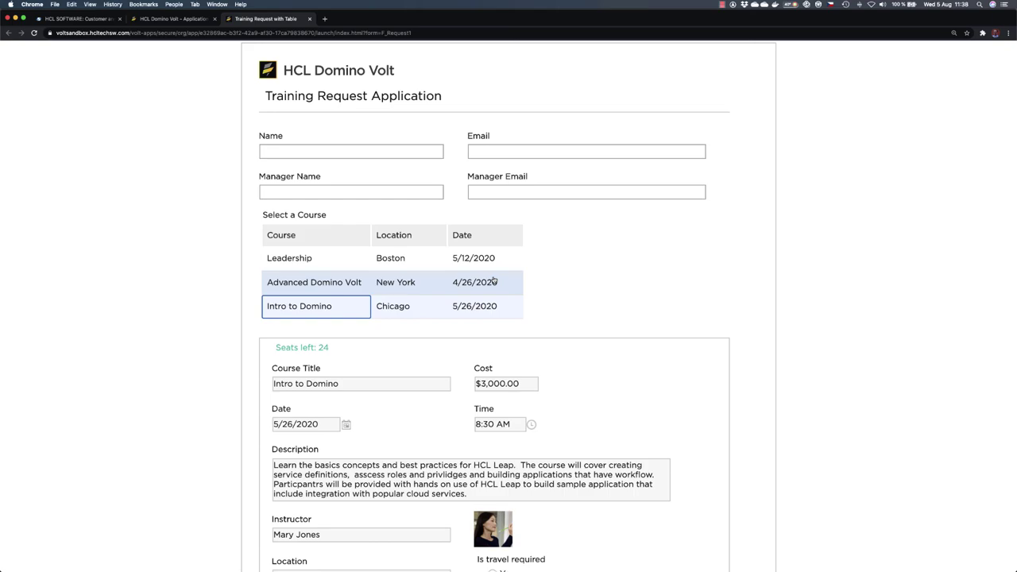
# Step: Scroll through the tutorial PDF in Preview, then return to Chrome's HCL SOFTWARE Sandbox tab
pyautogui.press('super+Tab')
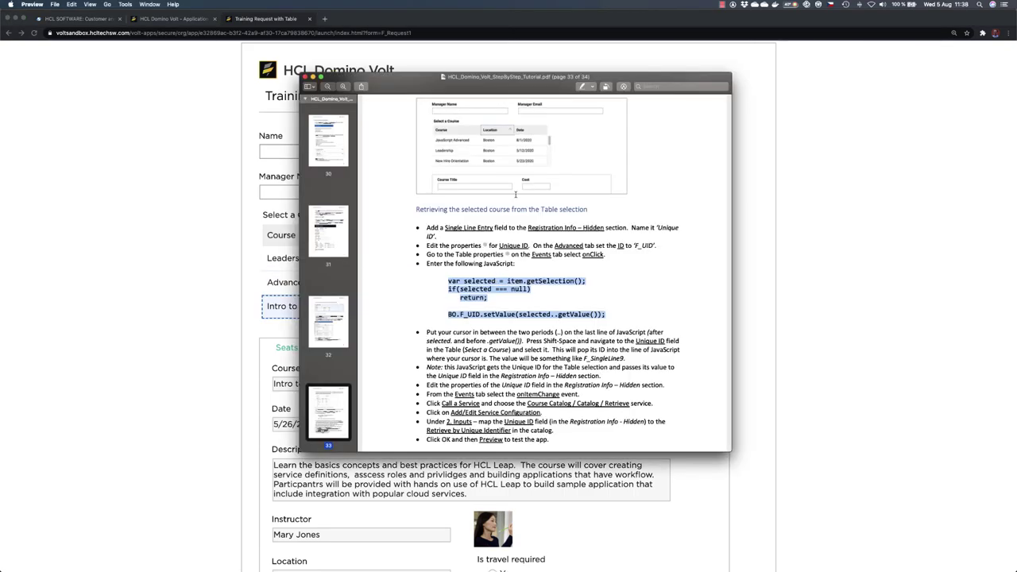
pyautogui.scroll(-10, 508, 287)
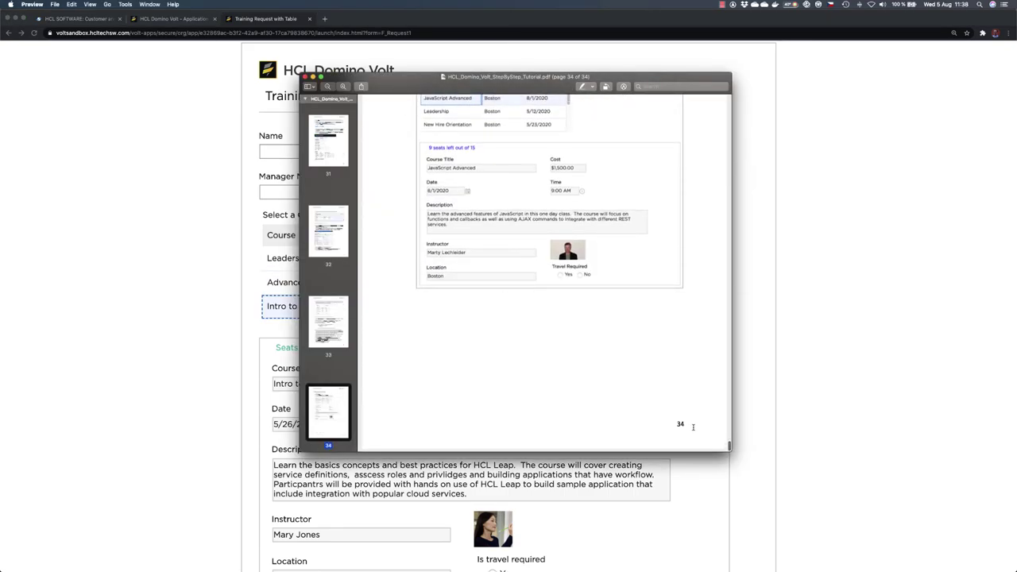
pyautogui.scroll(20, 626, 271)
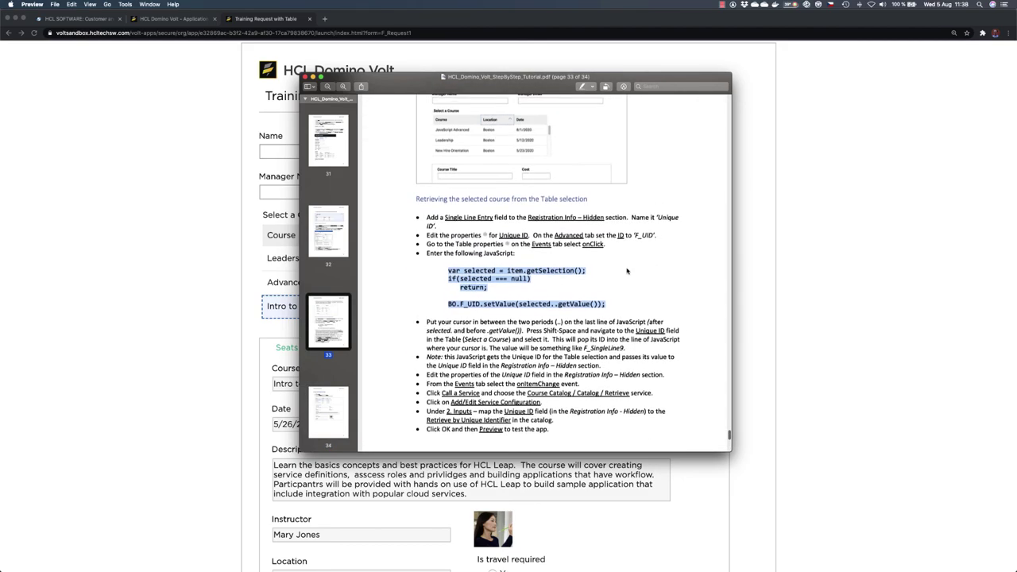
pyautogui.scroll(20, 626, 271)
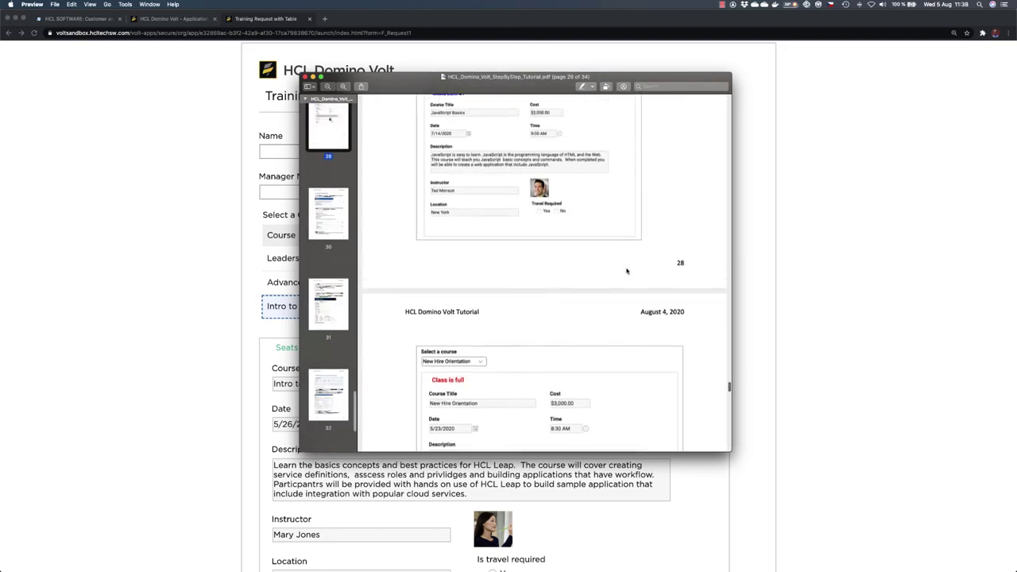
pyautogui.click(837, 235)
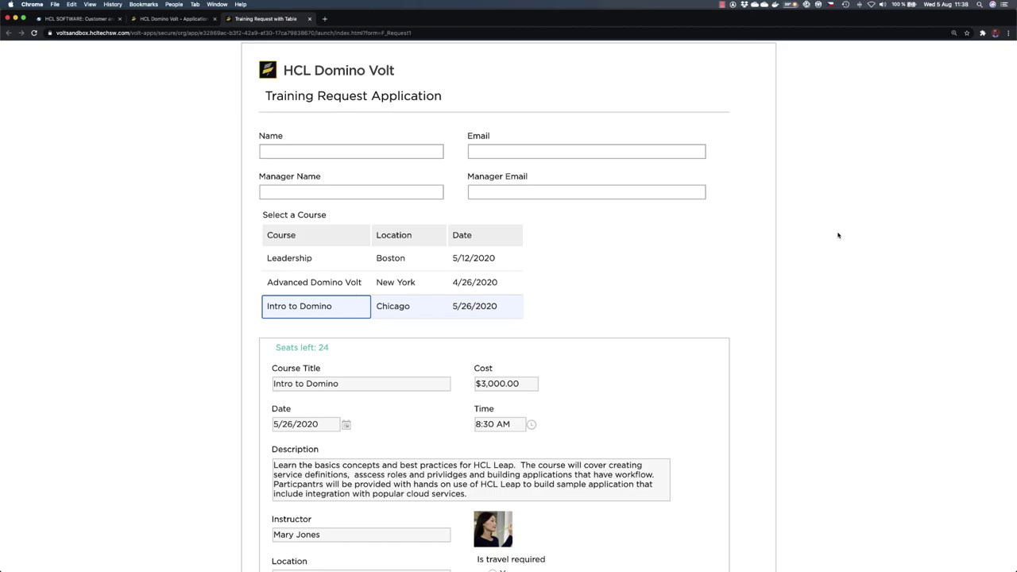
pyautogui.click(76, 19)
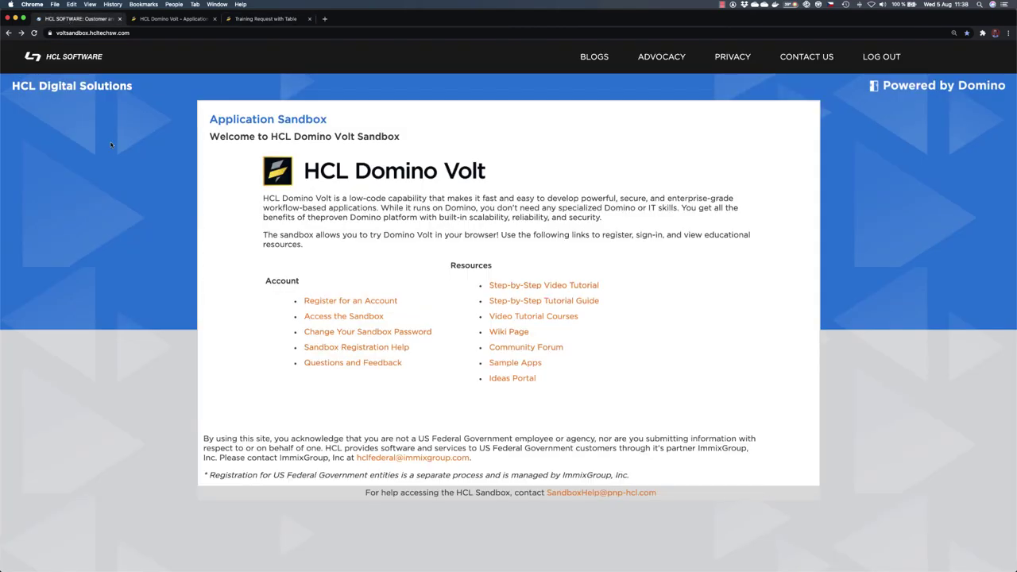